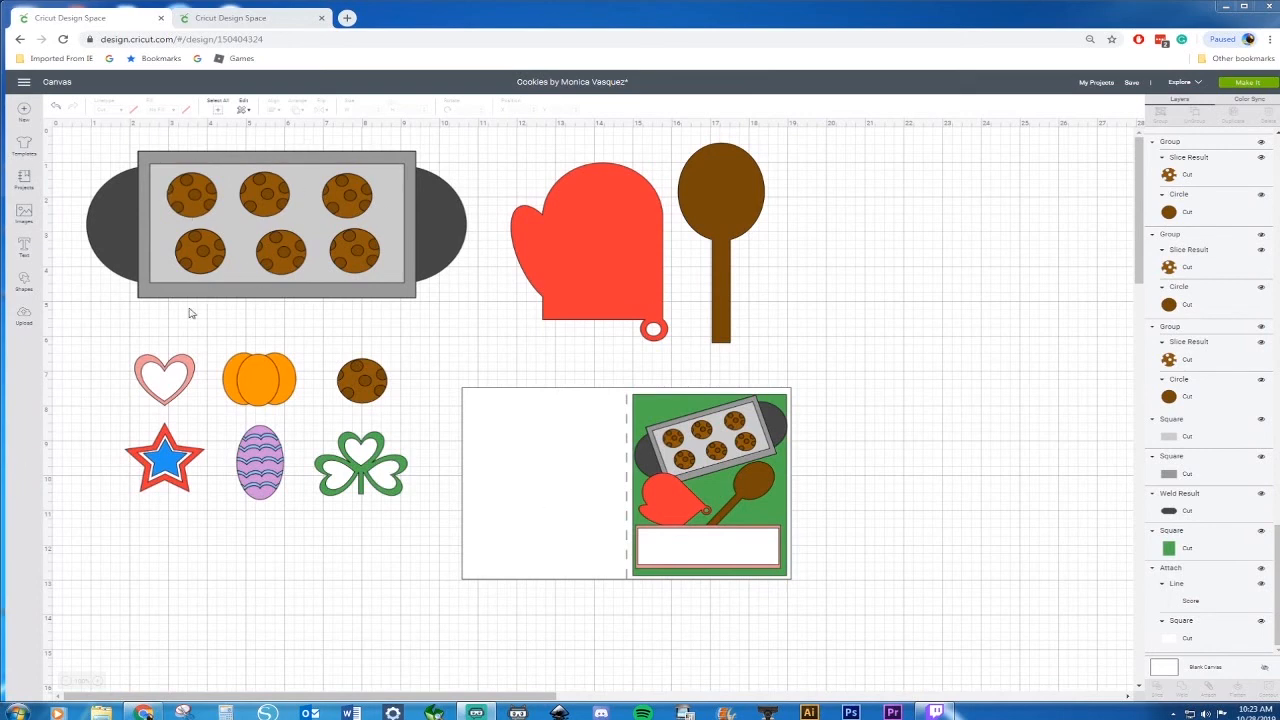
# Switch to the blank canvas, add a square and stretch it into a rectangle about 5.78 × 3.25 in
pyautogui.click(246, 17)
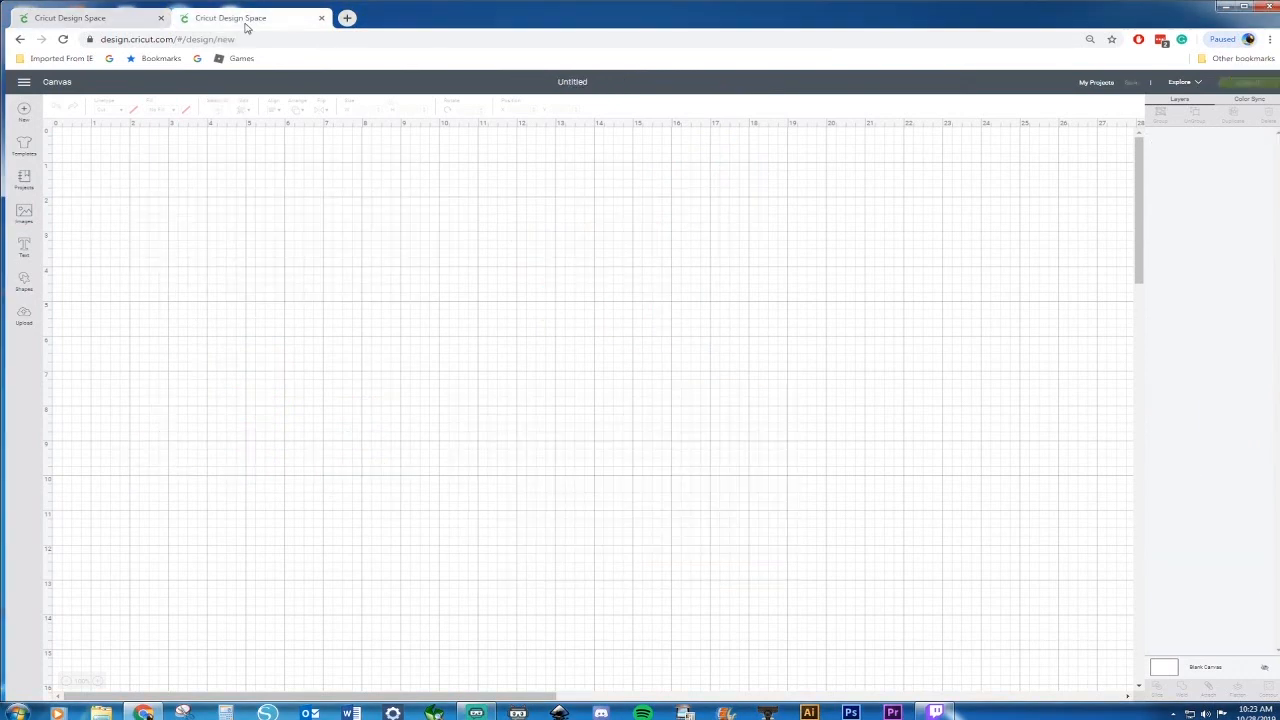
pyautogui.click(24, 281)
pyautogui.click(79, 228)
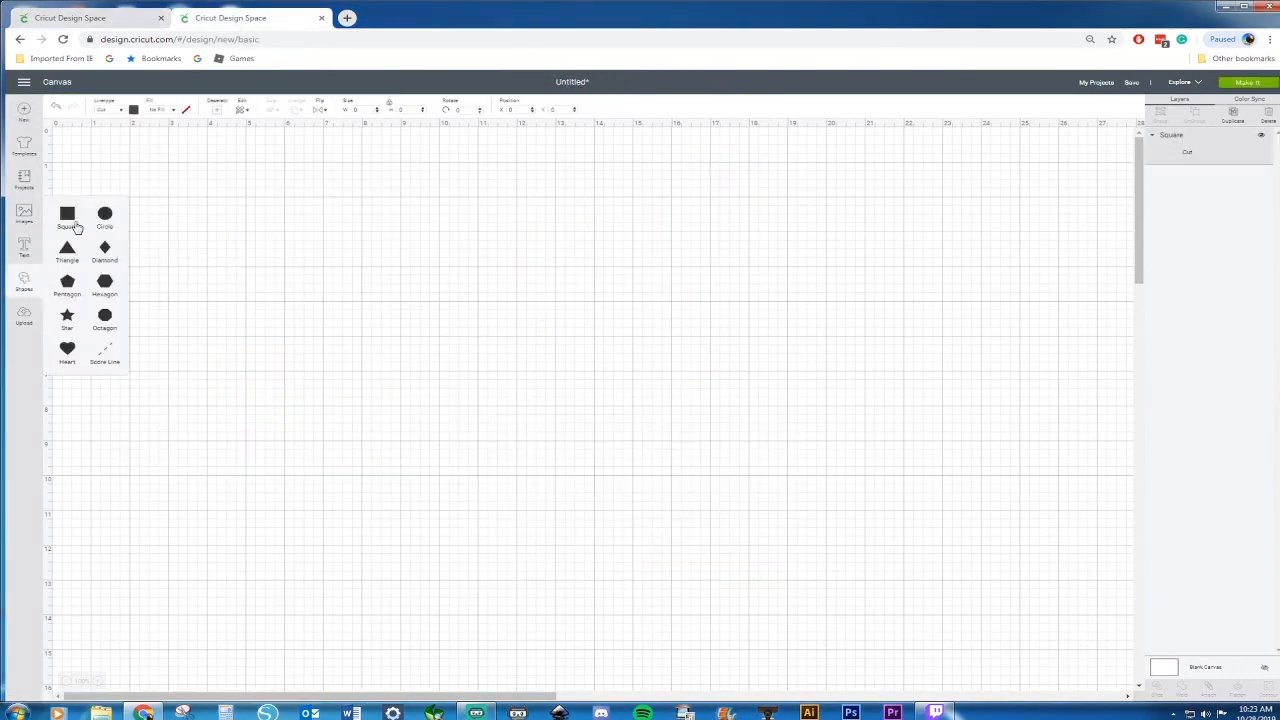
pyautogui.moveTo(177, 233); pyautogui.dragTo(309, 236)
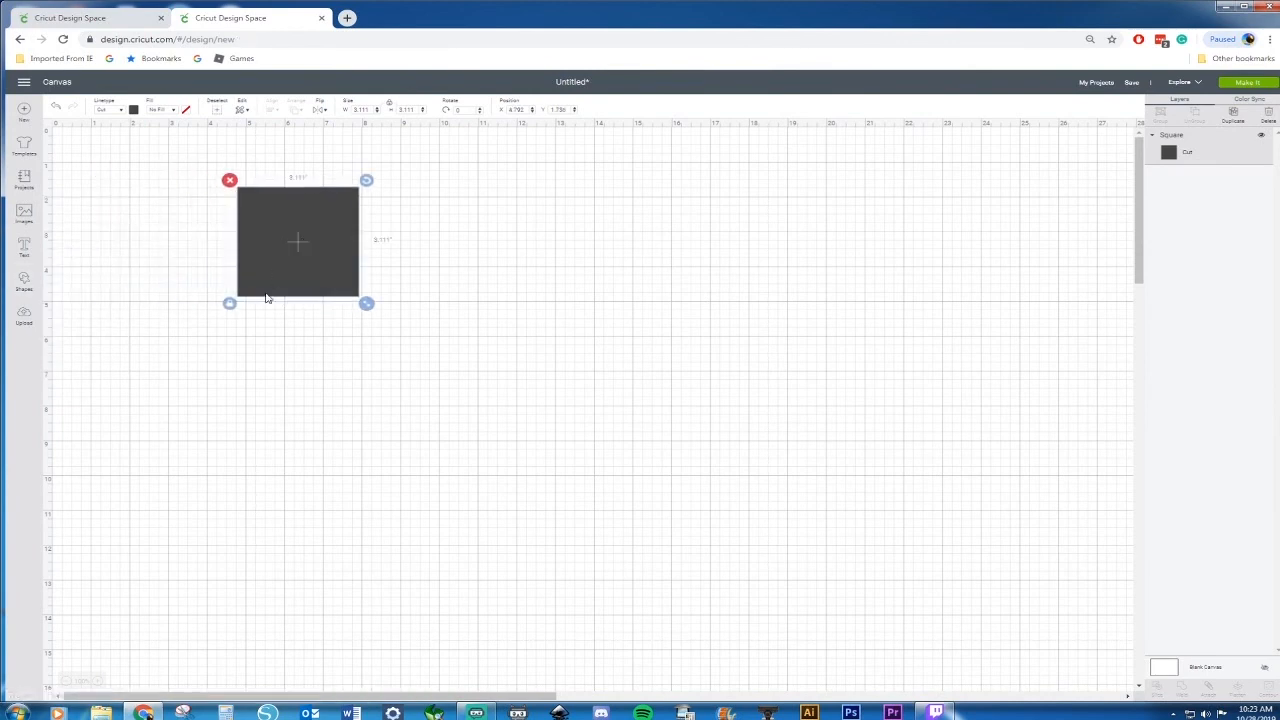
pyautogui.moveTo(366, 303); pyautogui.dragTo(470, 310)
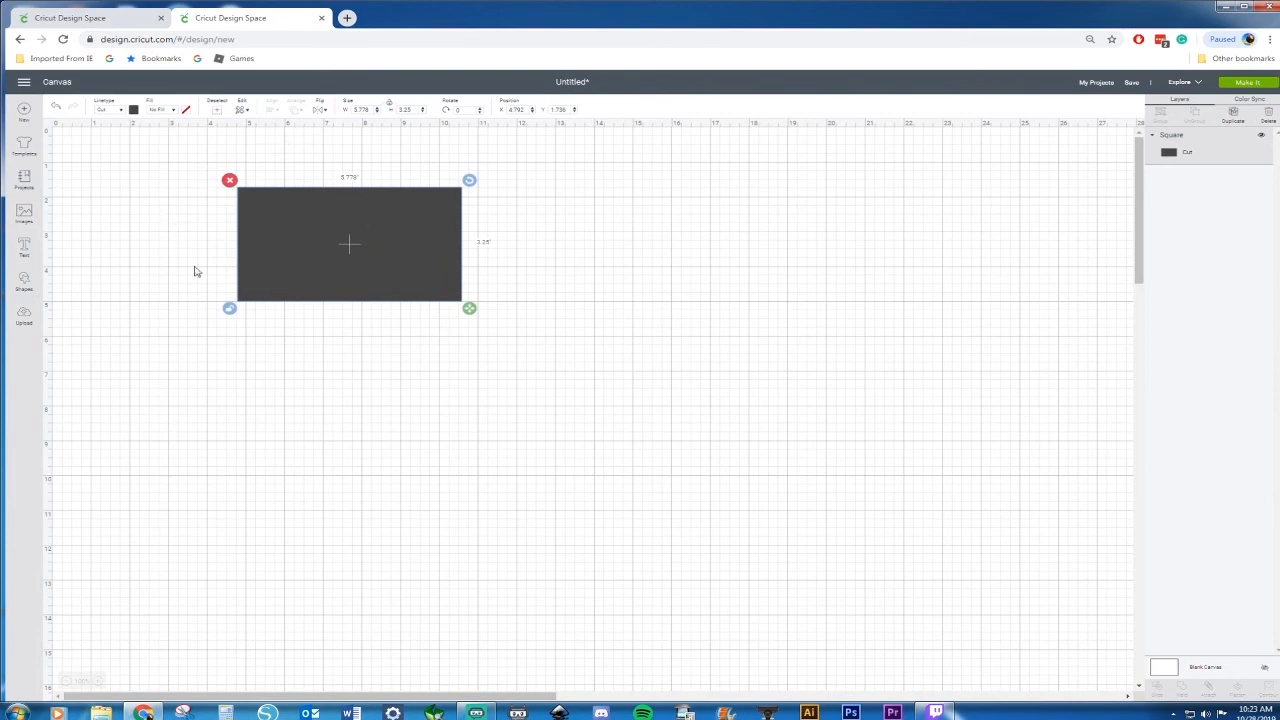
pyautogui.click(24, 281)
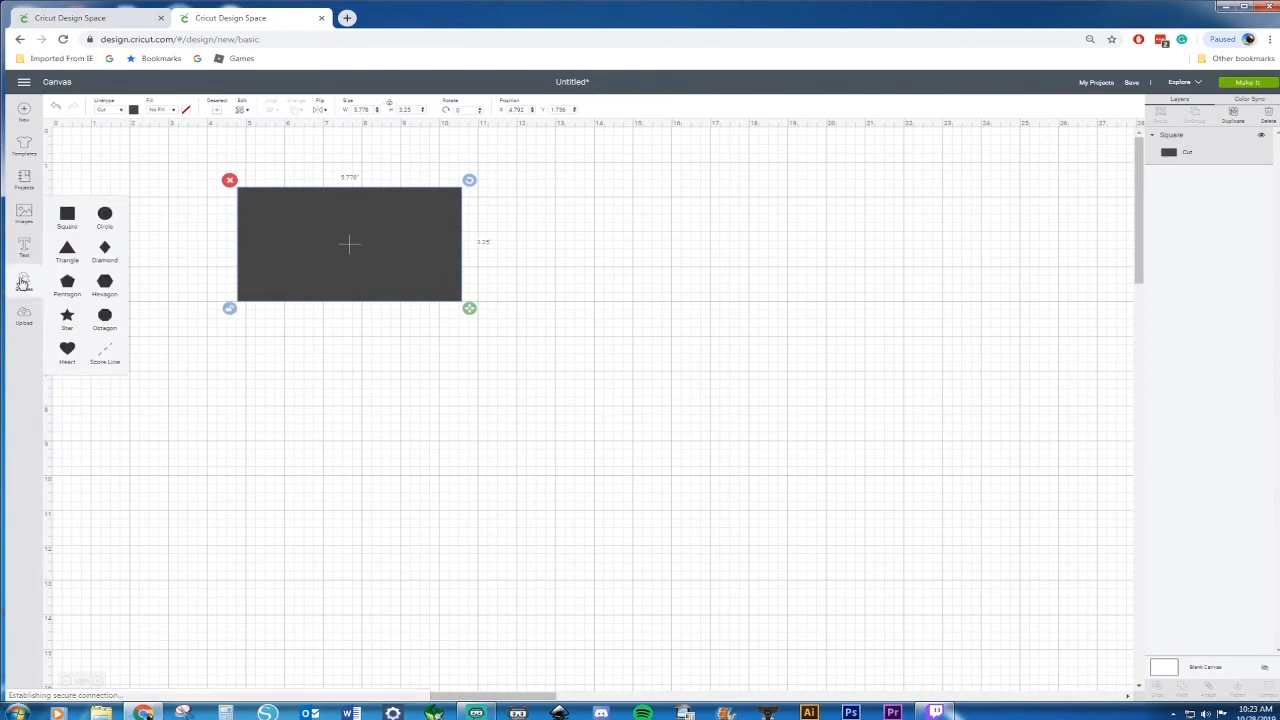
pyautogui.click(70, 217)
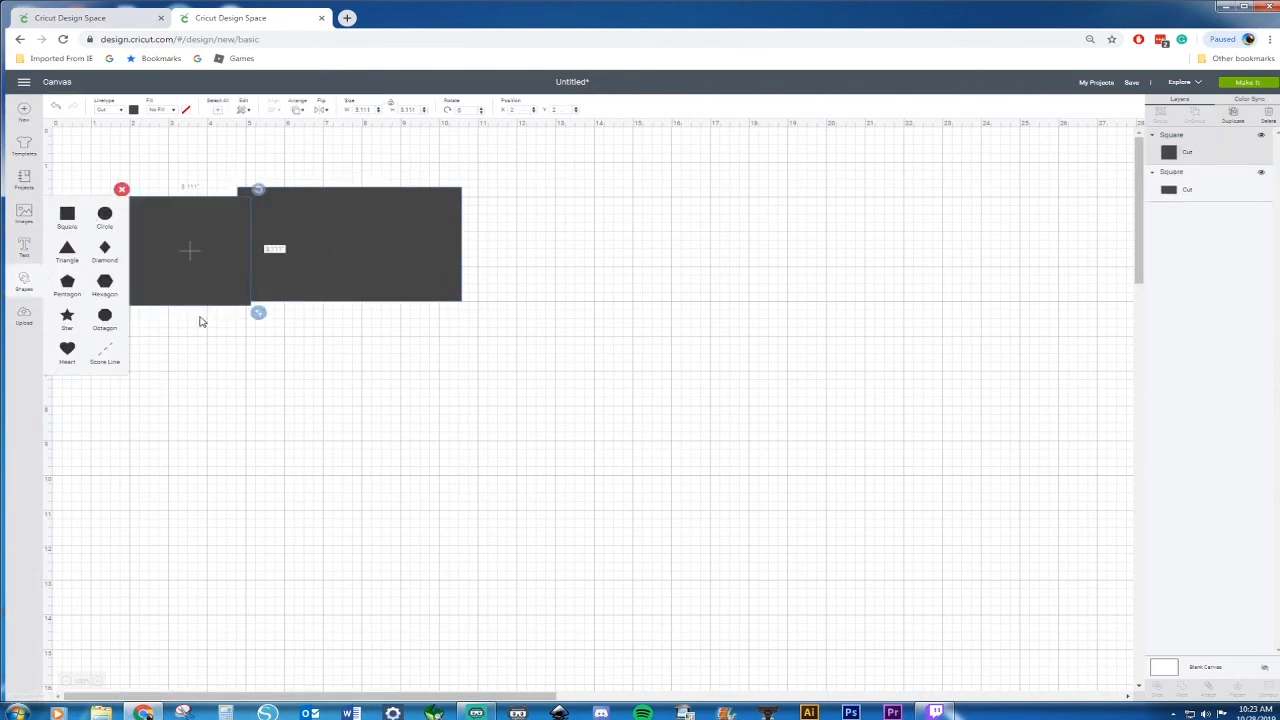
pyautogui.press('Delete')
# Duplicate the rectangle and move the copy below the original
pyautogui.click(399, 213)
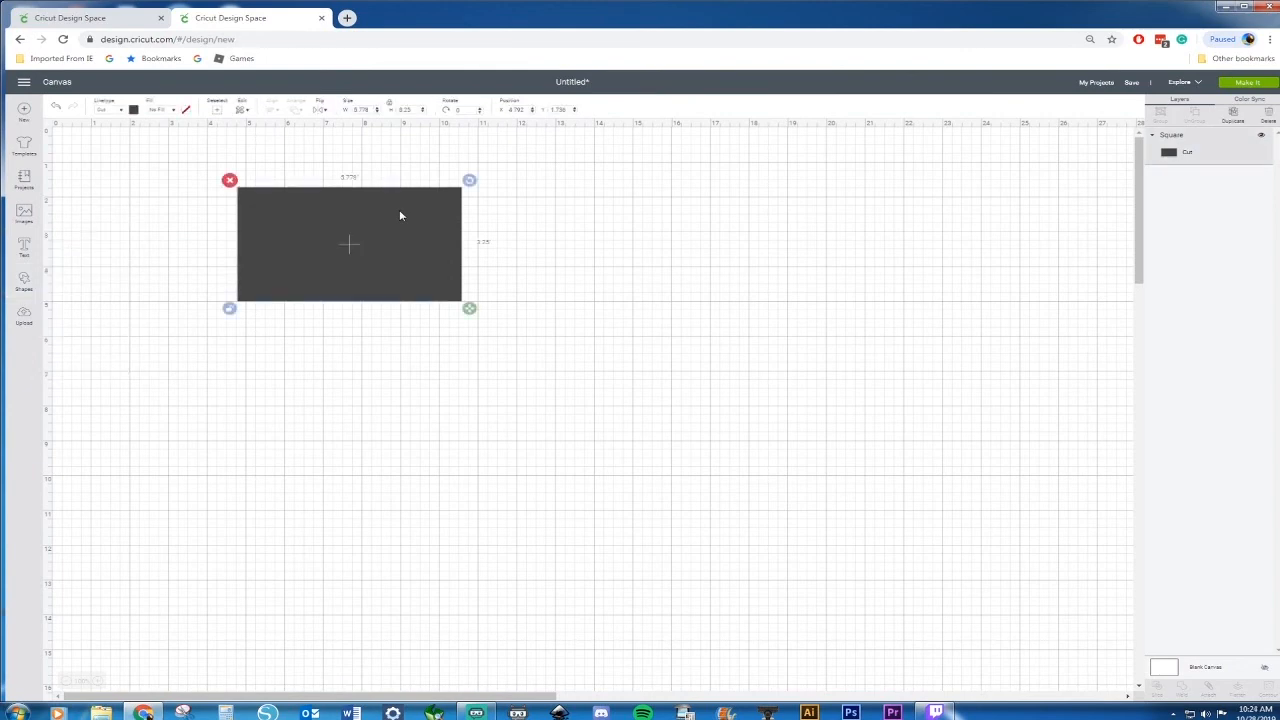
pyautogui.hotkey('ctrl', 'd')
pyautogui.moveTo(403, 263); pyautogui.dragTo(407, 362)
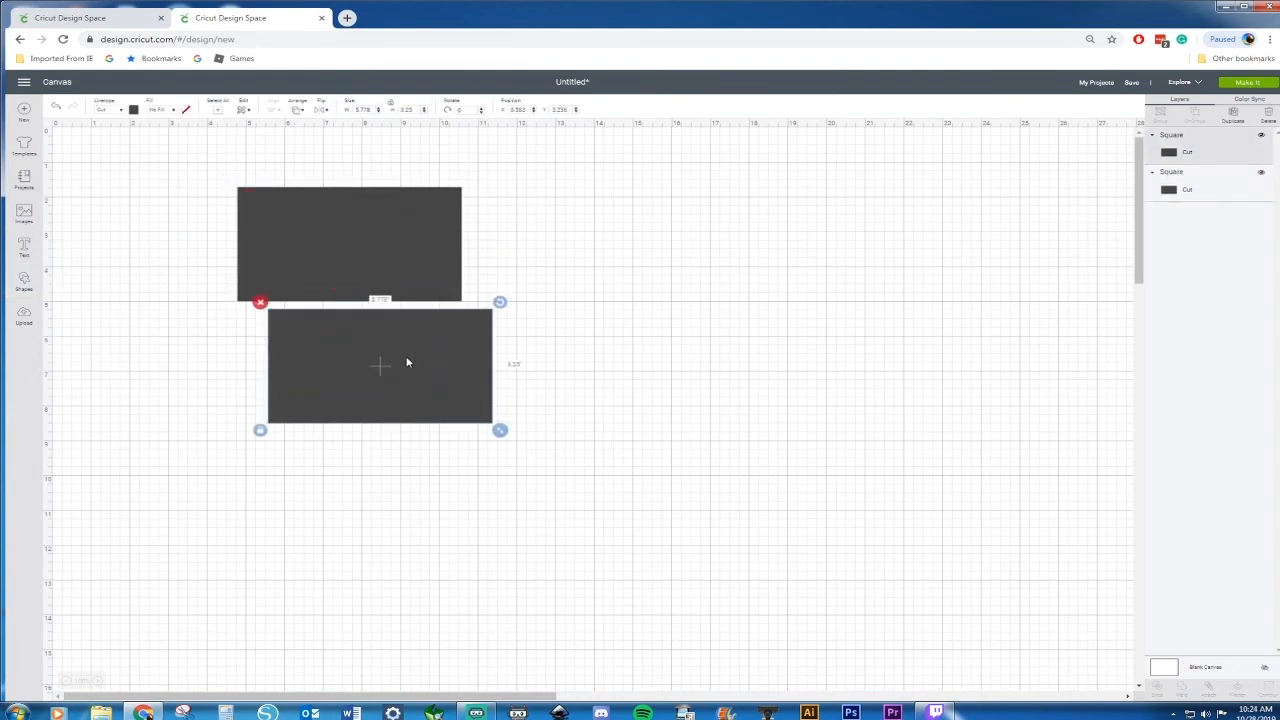
# Change the lower rectangle's fill colour to gray
pyautogui.click(329, 235)
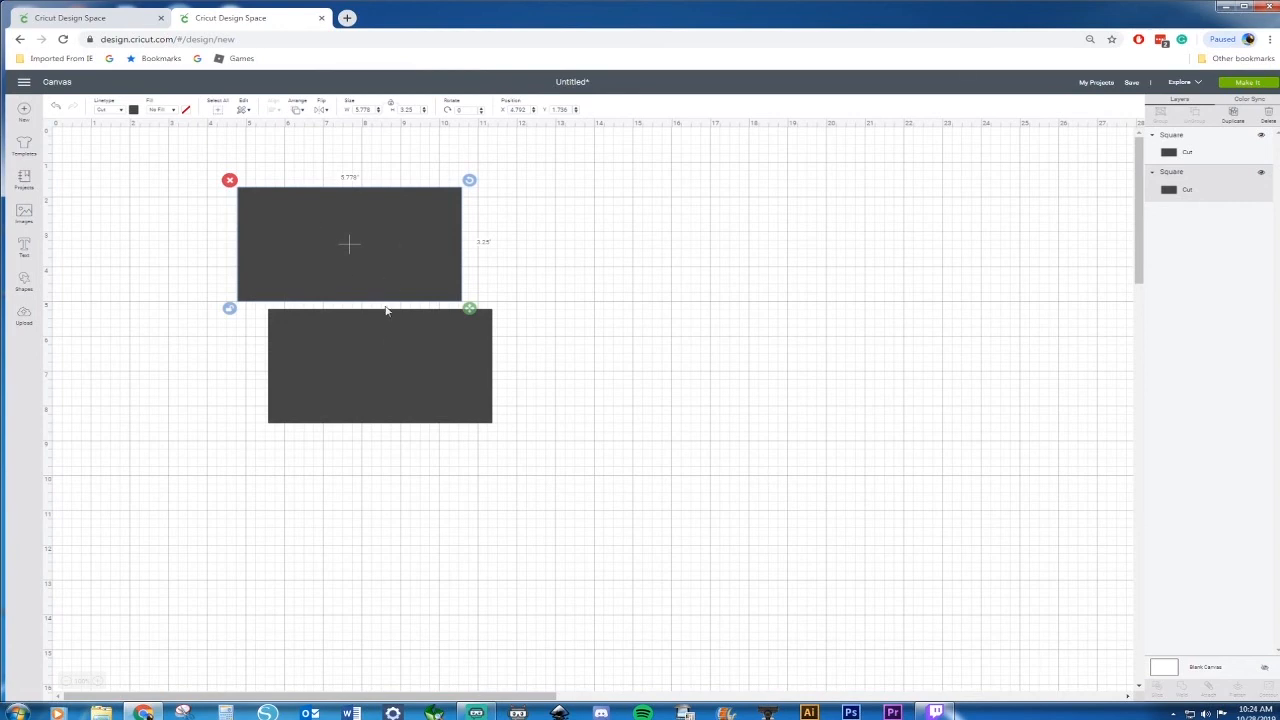
pyautogui.click(390, 345)
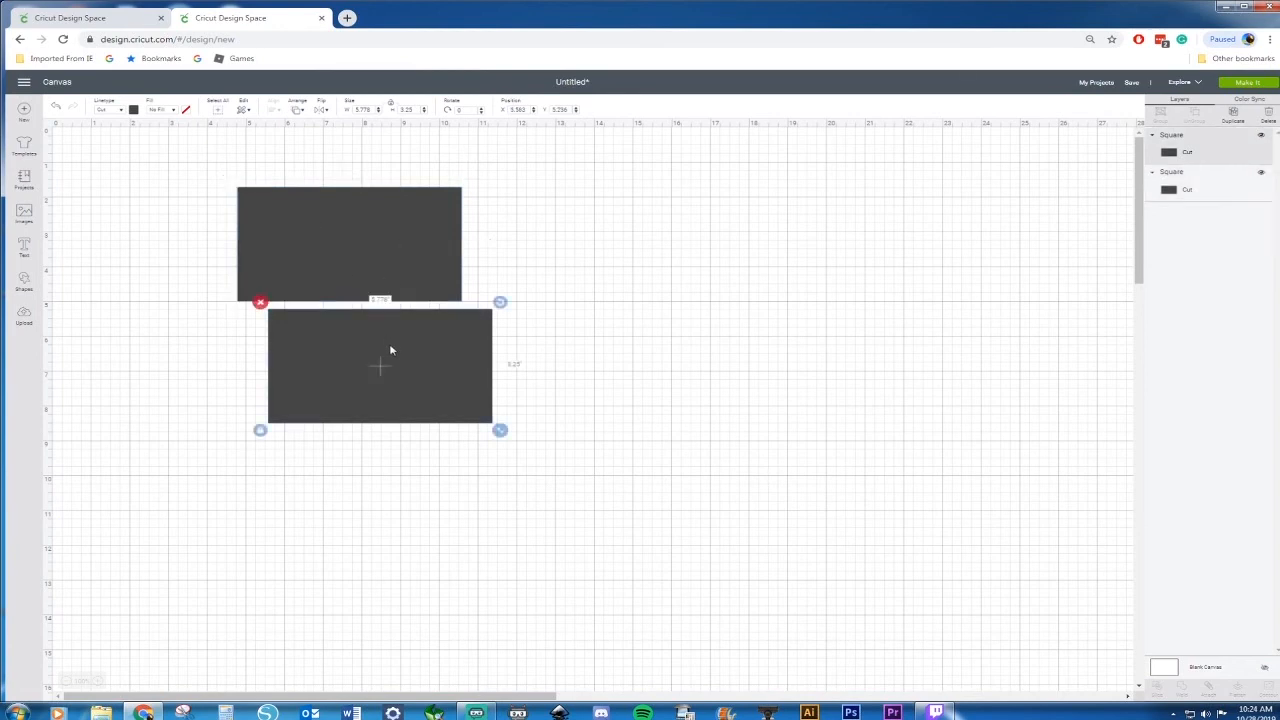
pyautogui.click(134, 110)
pyautogui.click(171, 199)
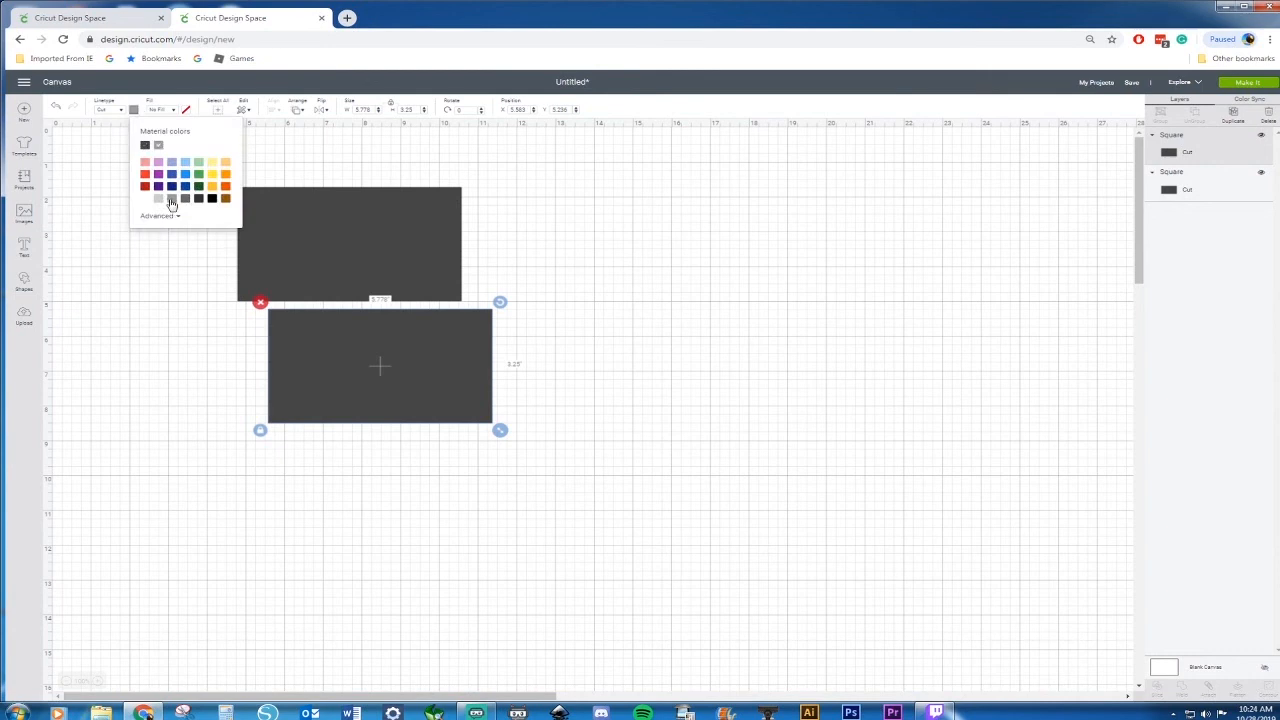
# Center the gray rectangle over the dark one and shrink it to about 5.29 × 2.98 in
pyautogui.click(366, 354)
pyautogui.moveTo(414, 362); pyautogui.dragTo(391, 249)
pyautogui.moveTo(476, 315); pyautogui.dragTo(460, 306)
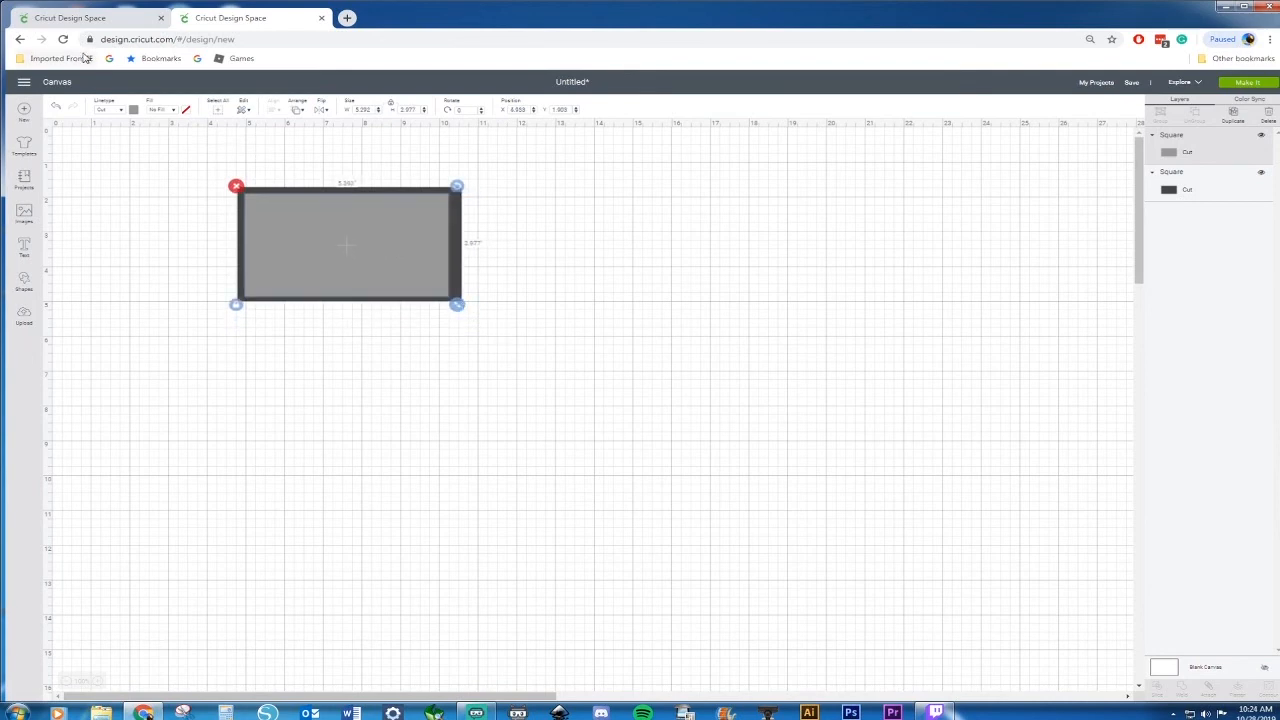
# Compare with the reference cookie-sheet design and move the gray rectangle below the dark one
pyautogui.click(62, 20)
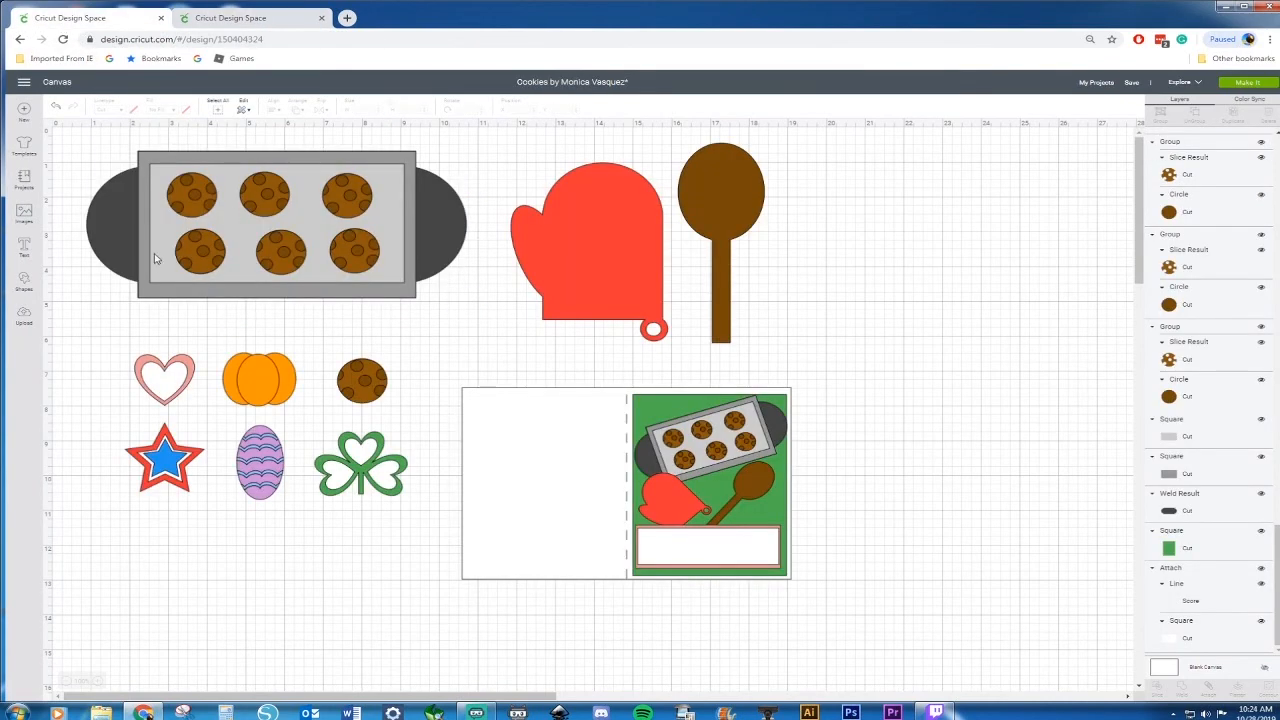
pyautogui.click(266, 18)
pyautogui.moveTo(332, 251); pyautogui.dragTo(367, 440)
pyautogui.click(375, 352)
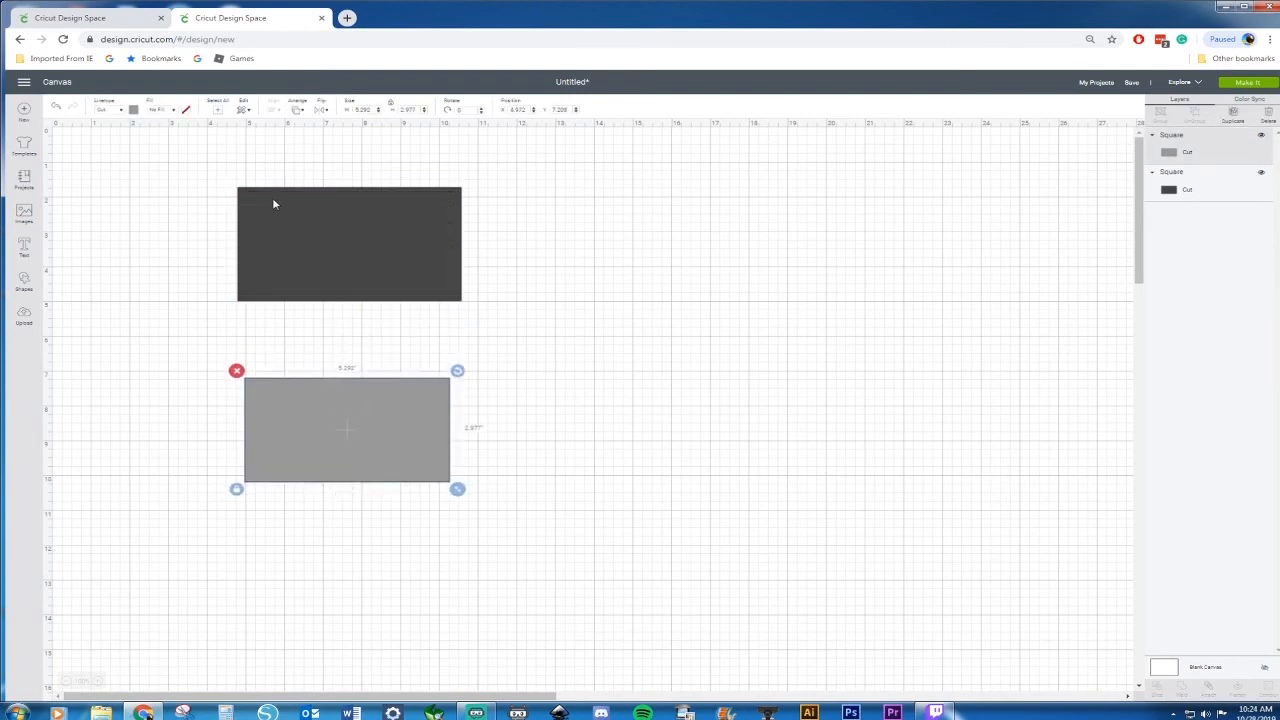
pyautogui.click(25, 287)
pyautogui.click(67, 216)
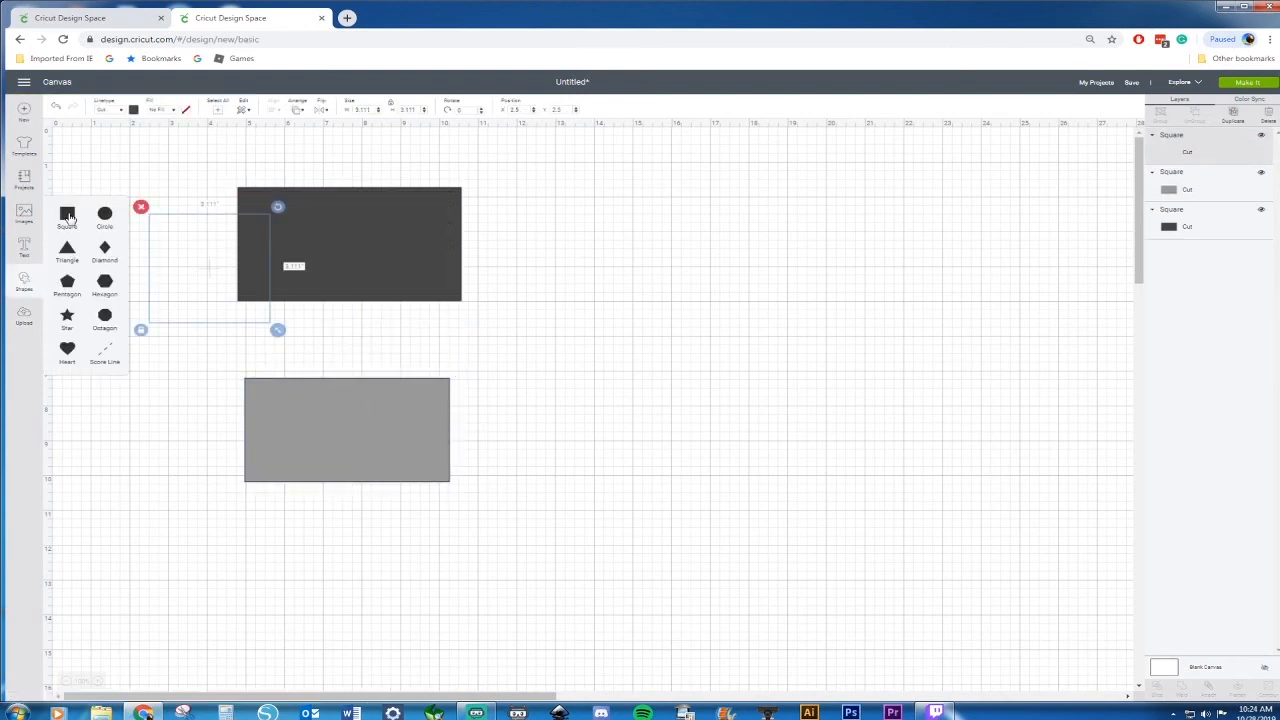
pyautogui.press('Delete')
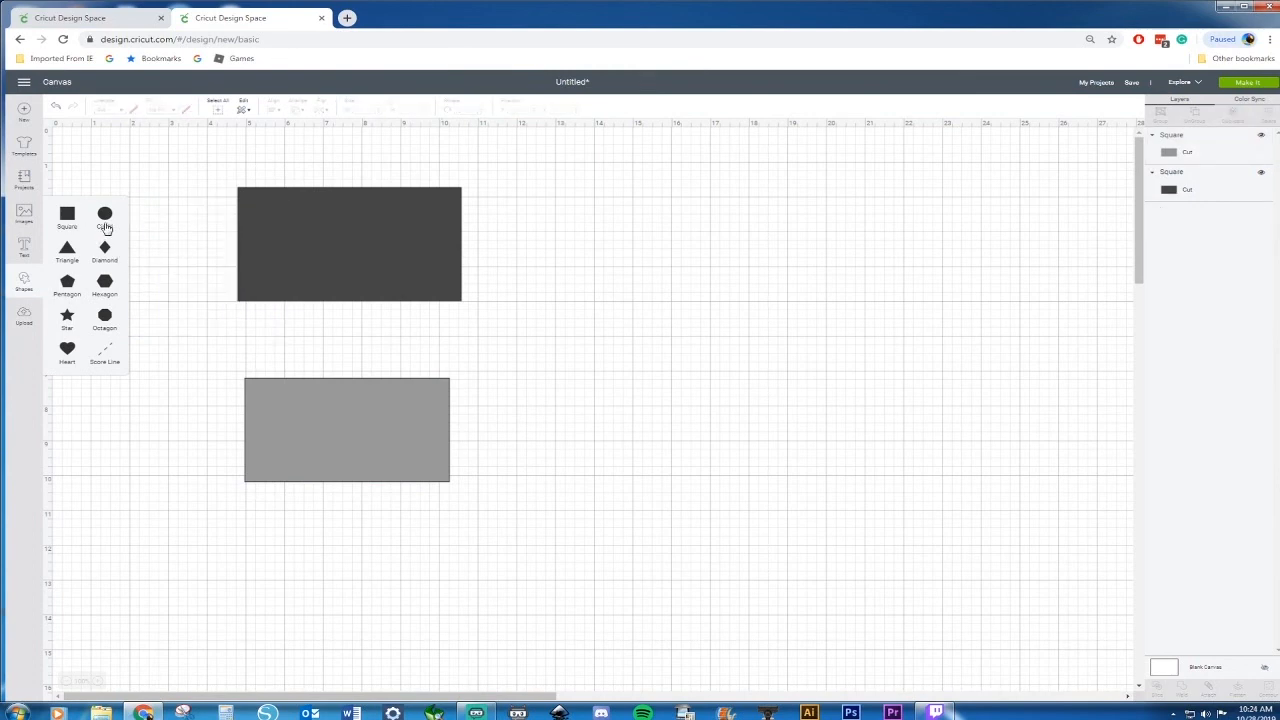
# Add a circle and place it to the right of the rectangles
pyautogui.click(105, 228)
pyautogui.moveTo(246, 285); pyautogui.dragTo(731, 292)
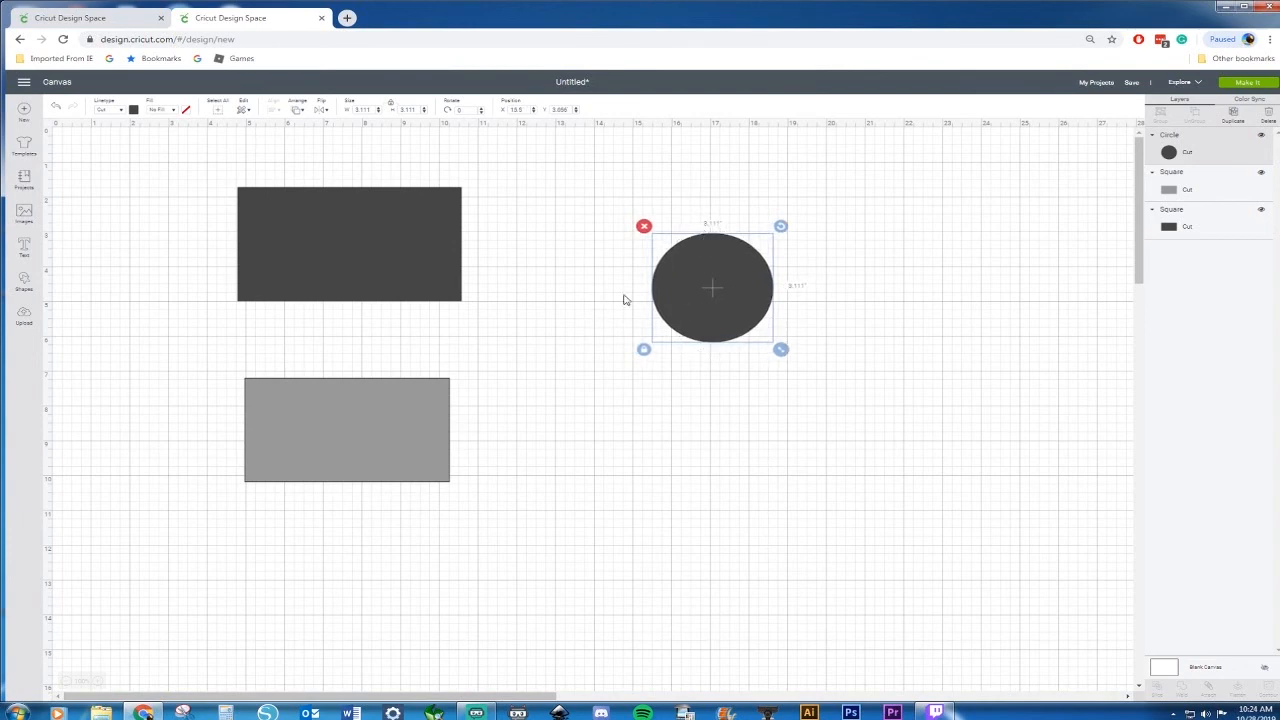
# Add a square and size it to cover the left half of the circle
pyautogui.click(24, 280)
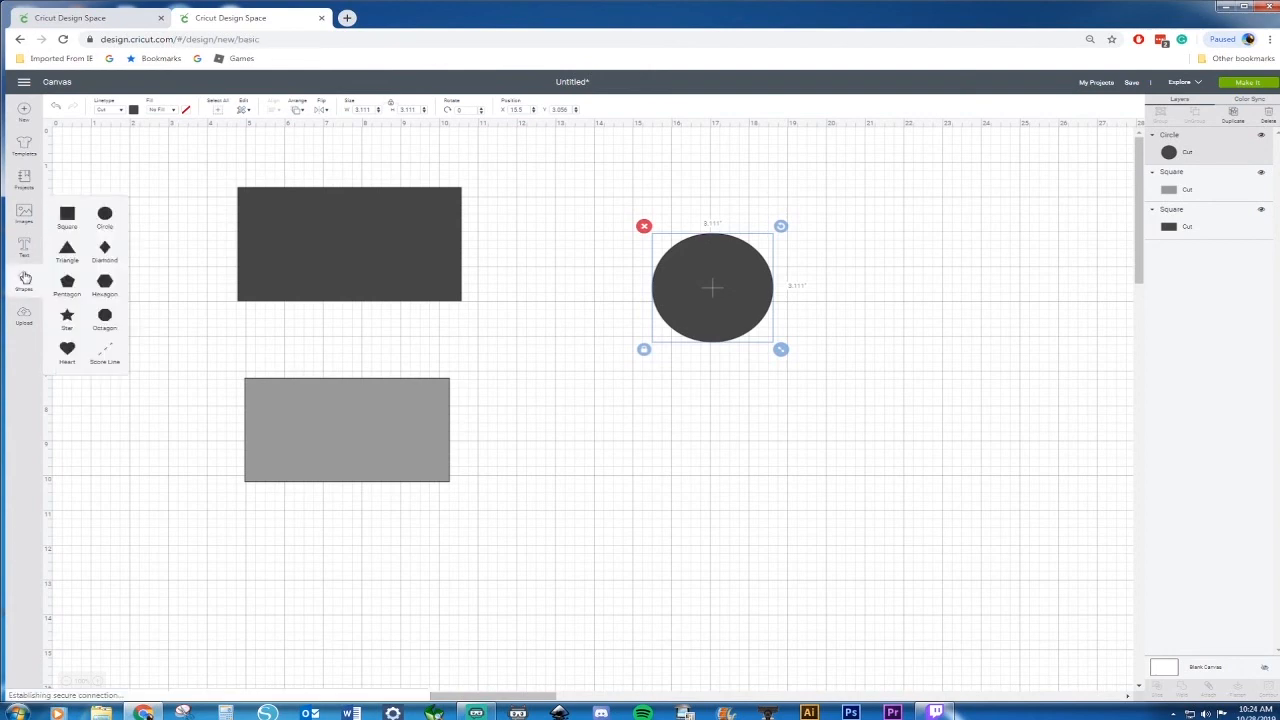
pyautogui.click(66, 213)
pyautogui.moveTo(187, 284); pyautogui.dragTo(555, 287)
pyautogui.click(115, 329)
pyautogui.moveTo(217, 313); pyautogui.dragTo(597, 281)
pyautogui.moveTo(697, 330); pyautogui.dragTo(700, 411)
pyautogui.moveTo(656, 341); pyautogui.dragTo(677, 338)
# Select the square and circle together and slice them
pyautogui.moveTo(904, 257); pyautogui.dragTo(656, 343)
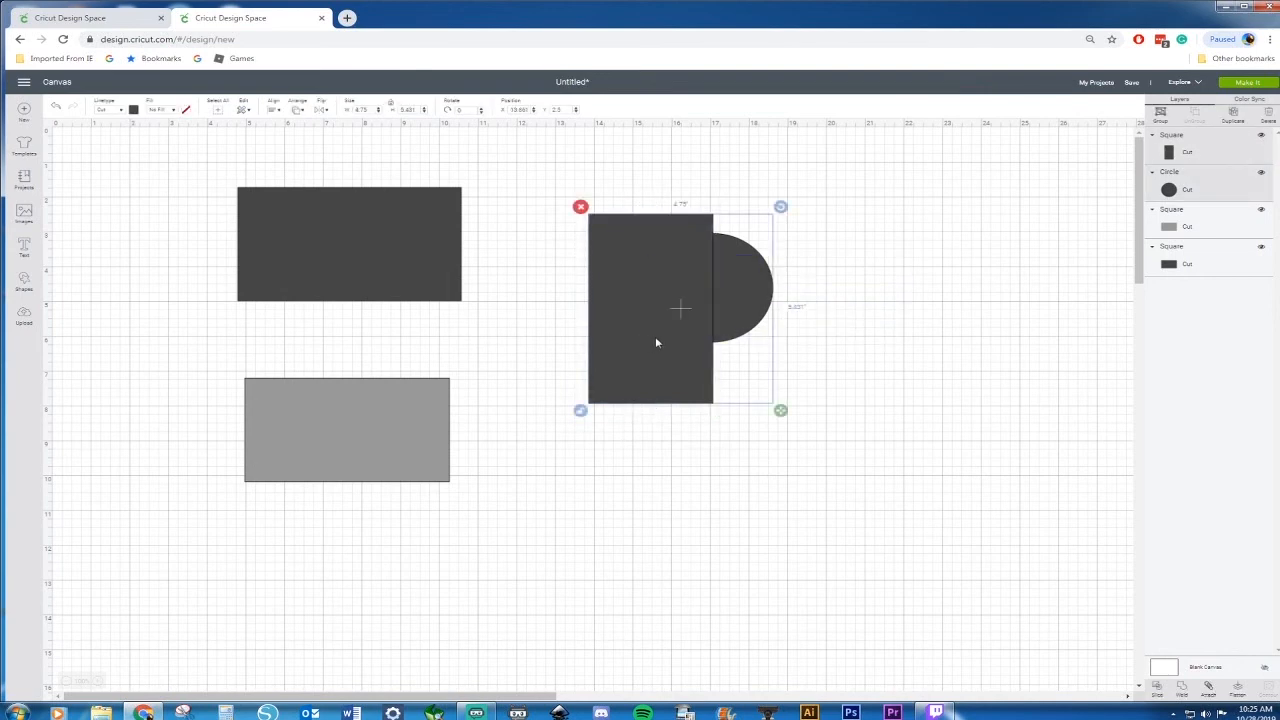
pyautogui.rightClick(656, 343)
pyautogui.click(694, 514)
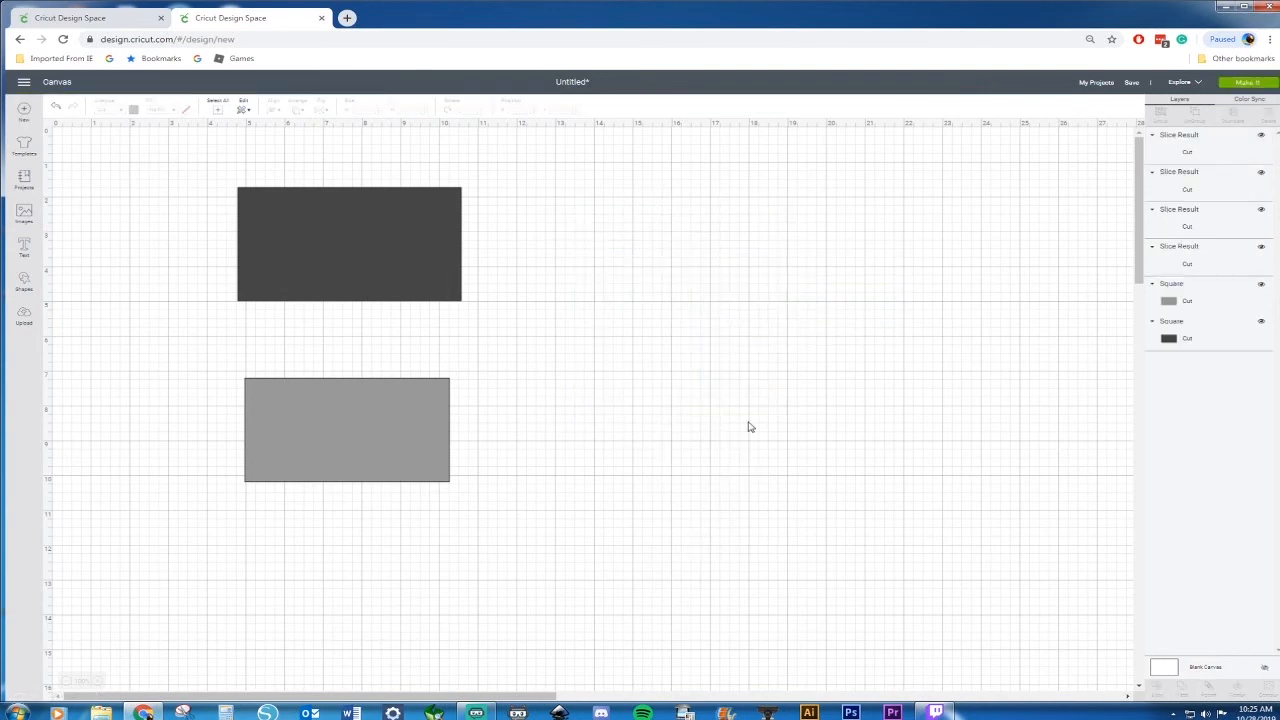
# Delete the unwanted slice pieces, keeping only the left half-circle
pyautogui.click(753, 294)
pyautogui.click(665, 376)
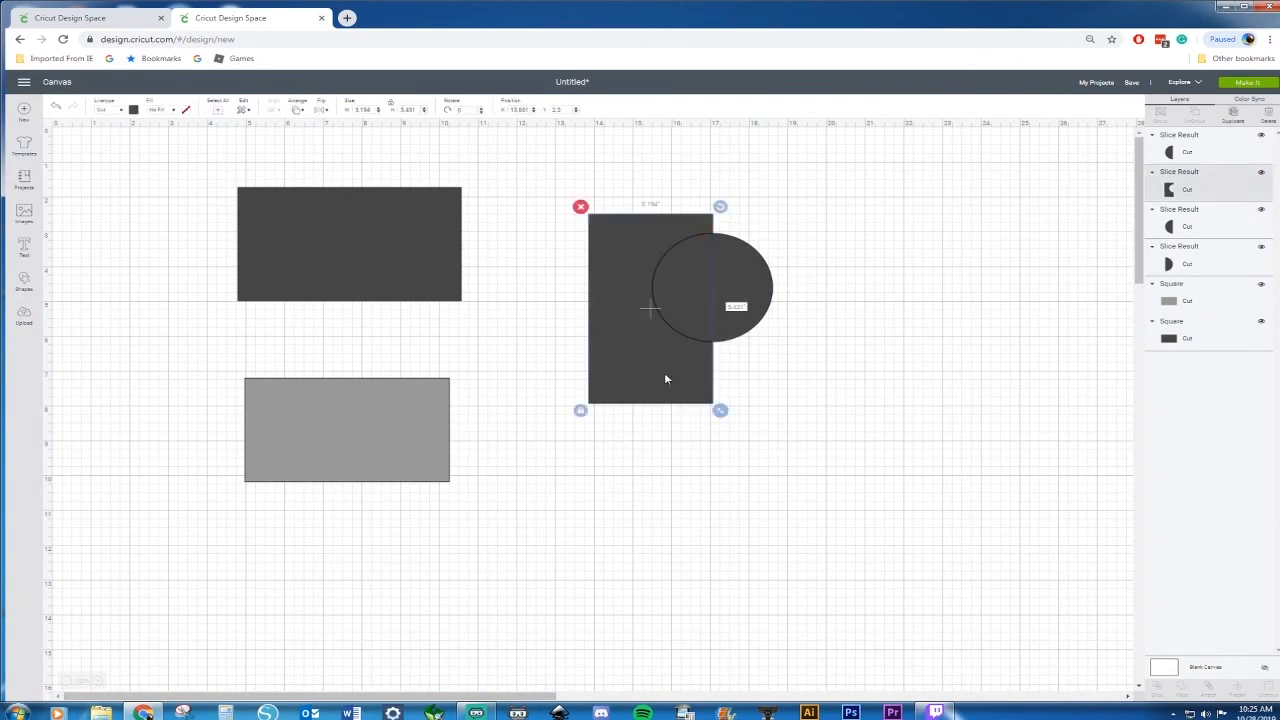
pyautogui.press('Delete')
pyautogui.moveTo(671, 291); pyautogui.dragTo(671, 429)
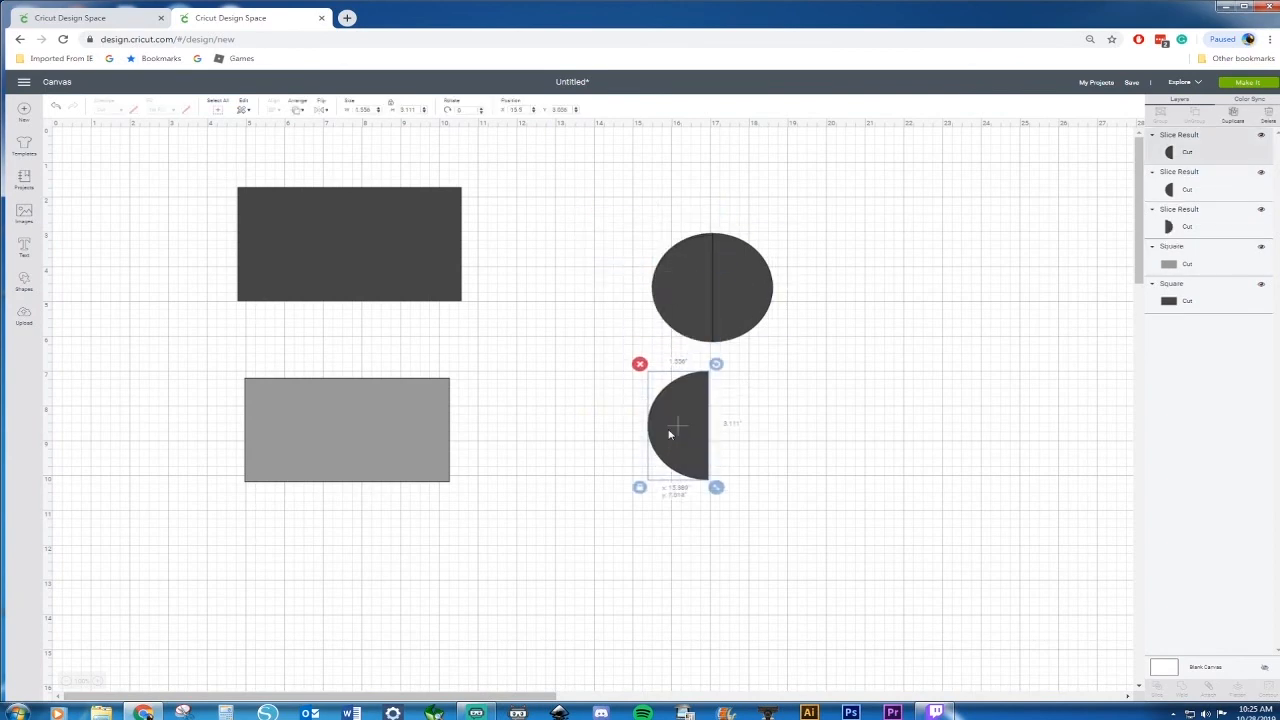
pyautogui.click(673, 284)
pyautogui.press('Delete')
# Place the half-circle against the dark rectangle's left end and delete the remaining circle piece
pyautogui.moveTo(650, 425); pyautogui.dragTo(221, 240)
pyautogui.moveTo(745, 286); pyautogui.dragTo(525, 266)
pyautogui.press('Delete')
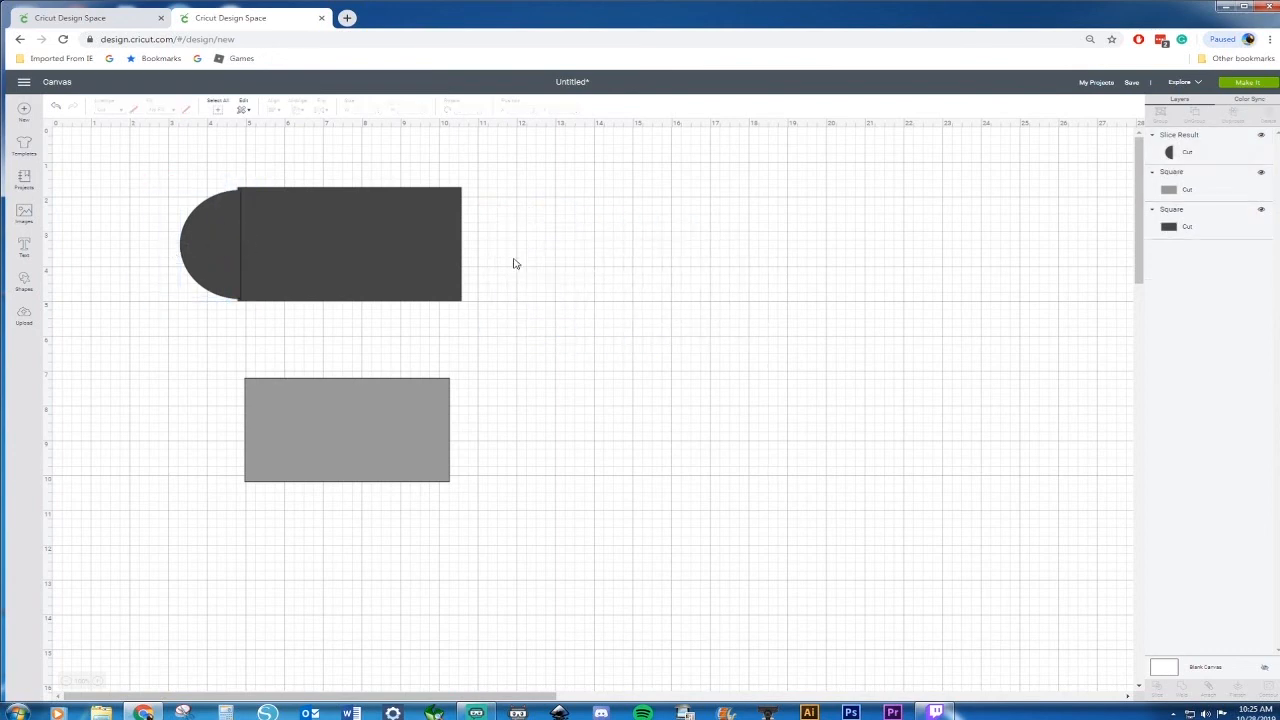
# Narrow the half-circle to about 0.81 × 2.9 in and tuck it against the rectangle's left end
pyautogui.click(201, 264)
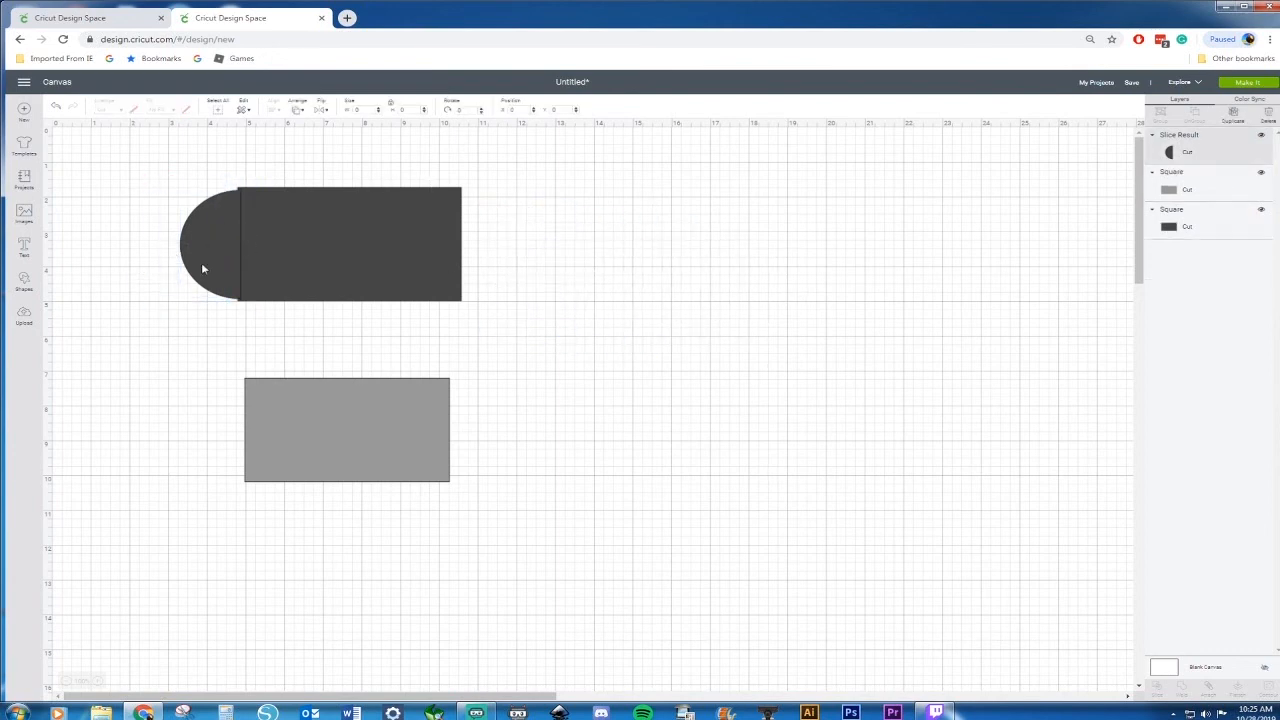
pyautogui.moveTo(173, 310); pyautogui.dragTo(173, 302)
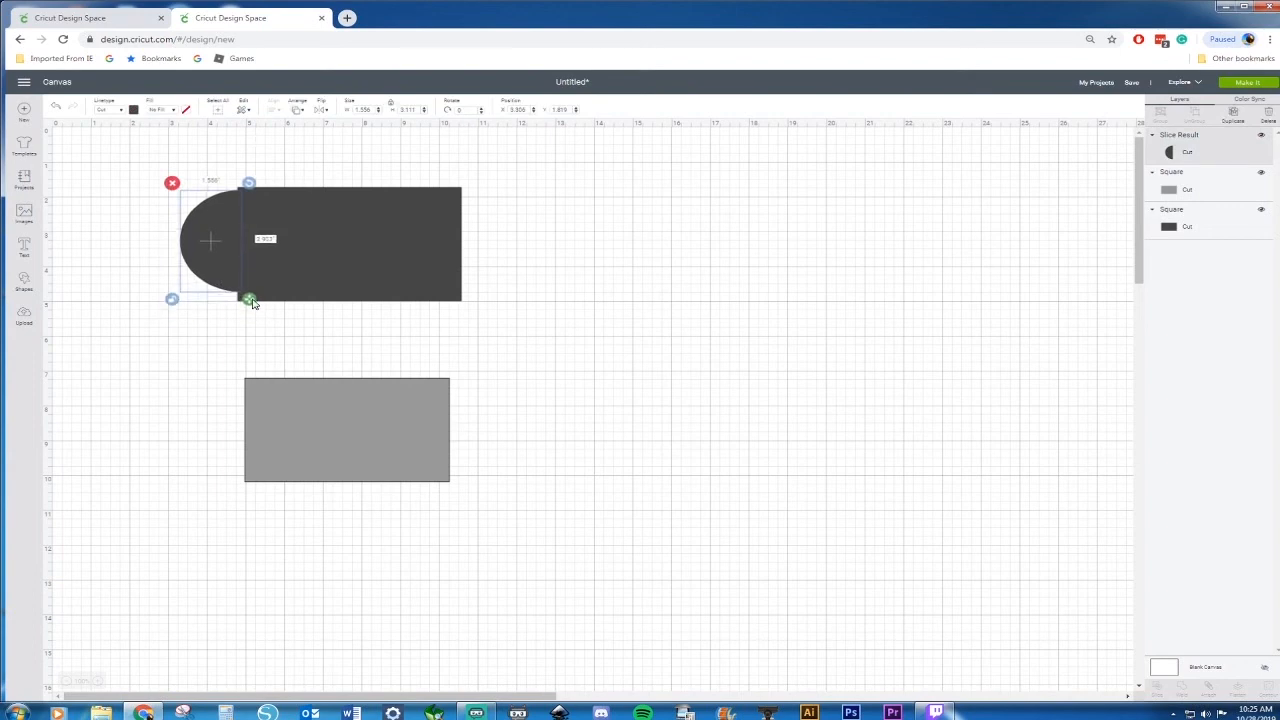
pyautogui.moveTo(237, 266); pyautogui.dragTo(237, 268)
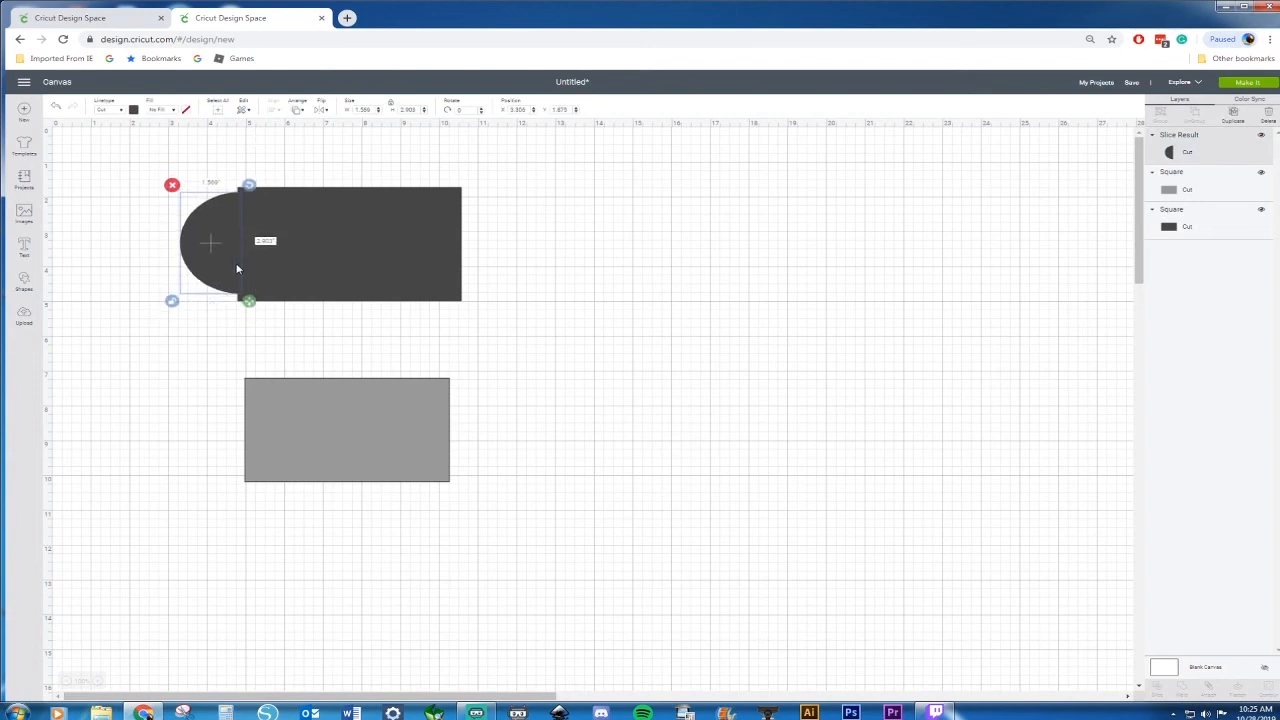
pyautogui.moveTo(250, 302); pyautogui.dragTo(227, 305)
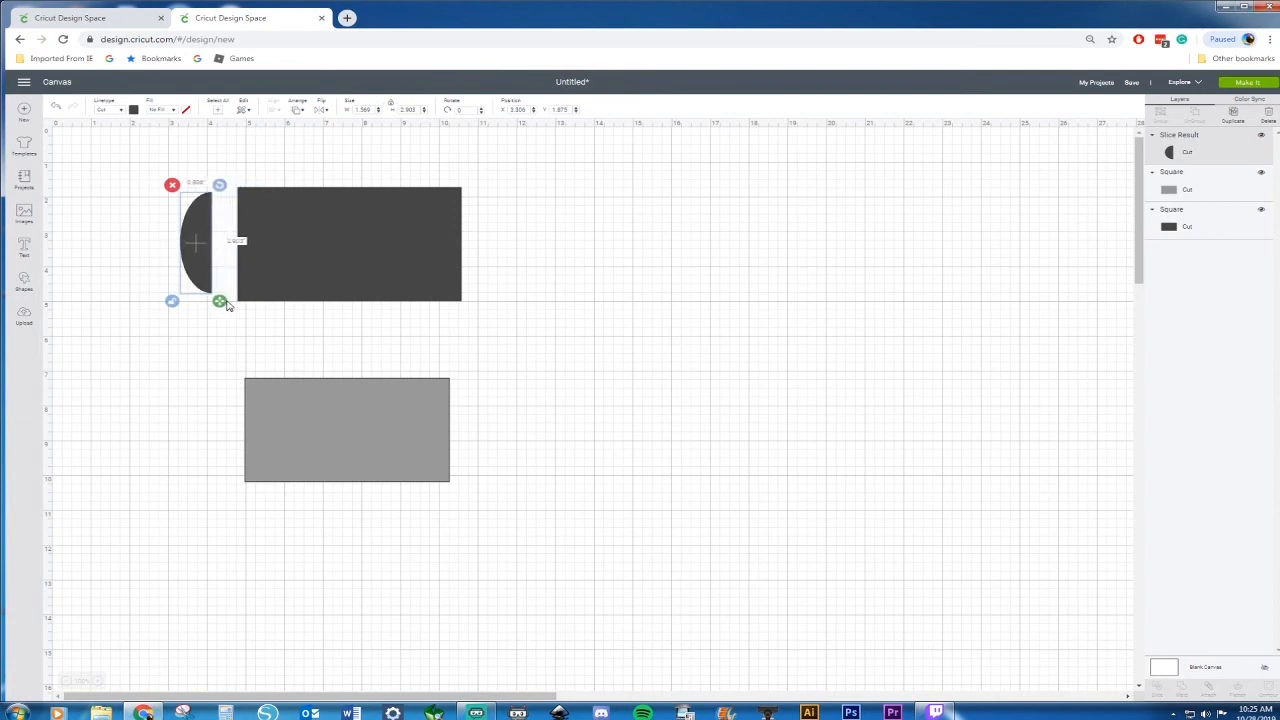
pyautogui.moveTo(196, 241); pyautogui.dragTo(223, 241)
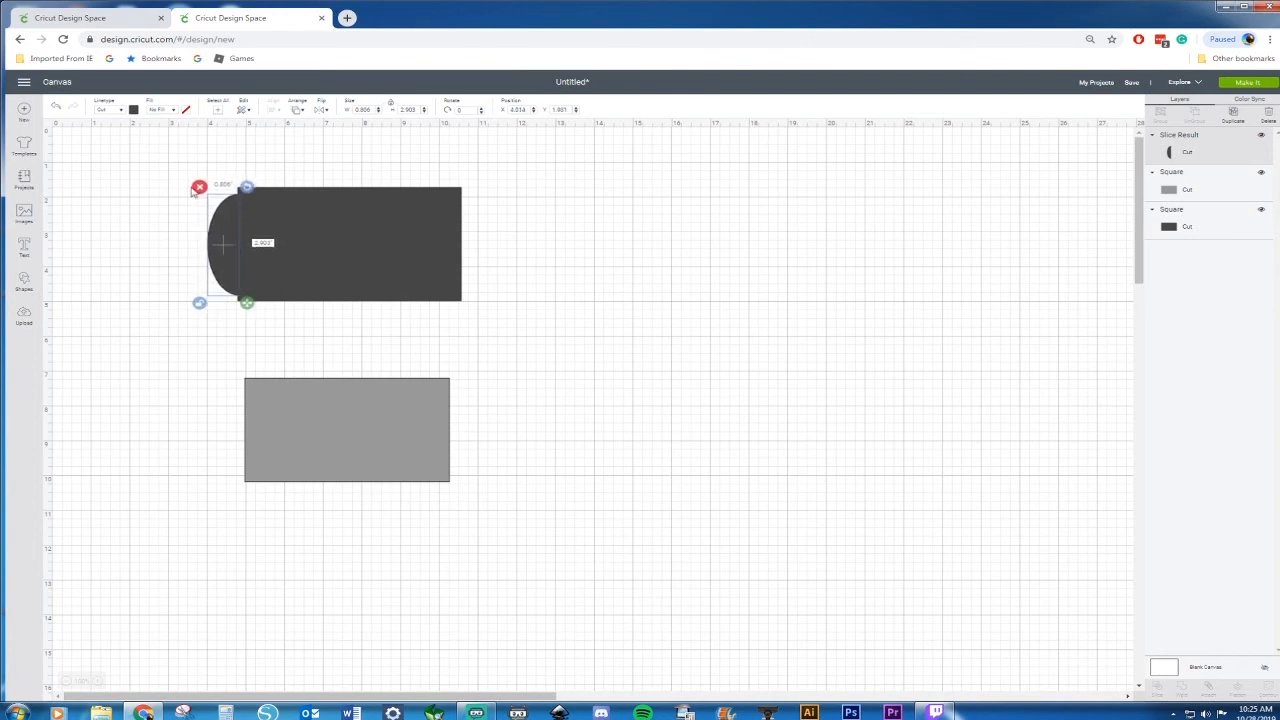
# Paste a copy of the half-circle onto the middle of the dark rectangle
pyautogui.hotkey('ctrl', 'v')
pyautogui.moveTo(243, 250); pyautogui.dragTo(367, 246)
pyautogui.rightClick(366, 240)
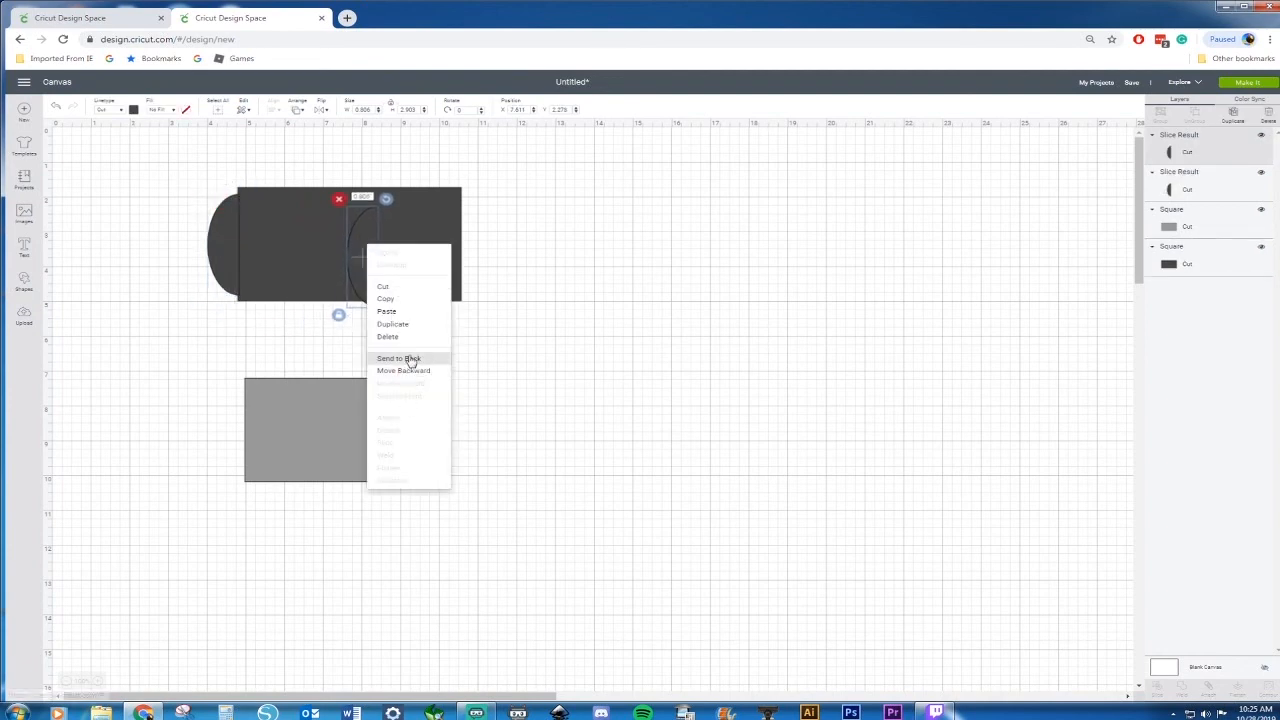
pyautogui.click(409, 360)
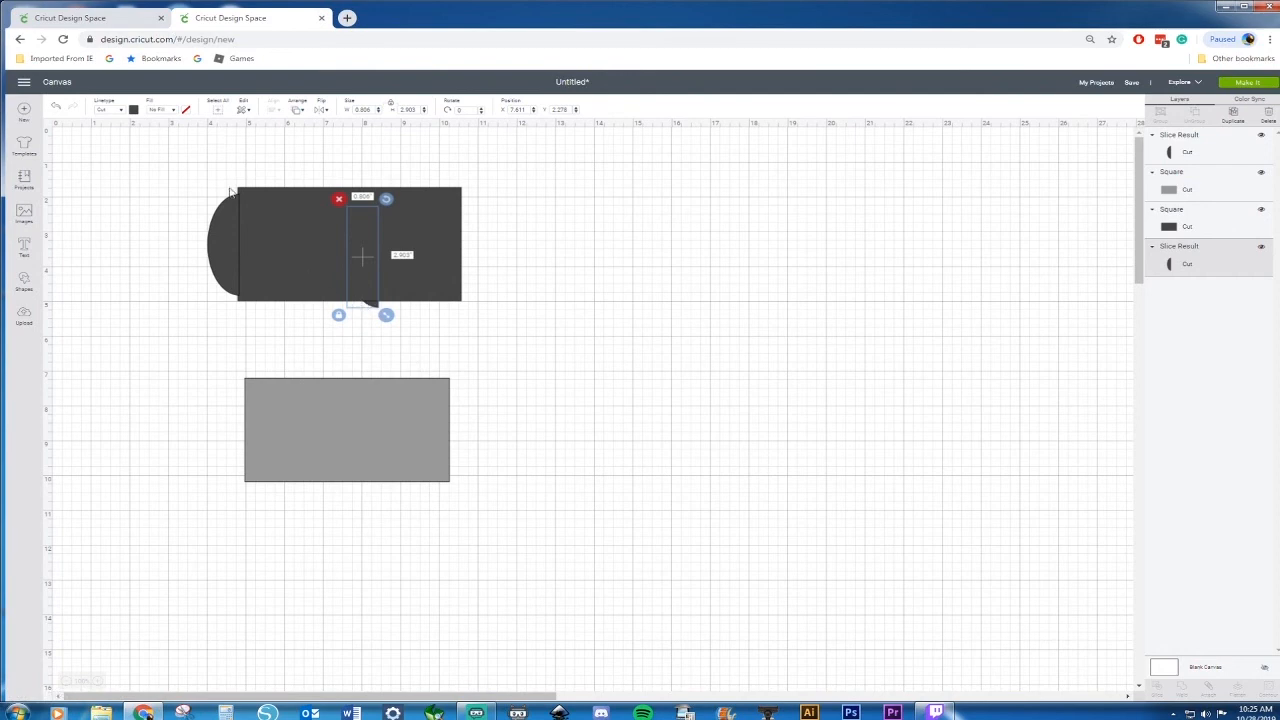
pyautogui.click(58, 108)
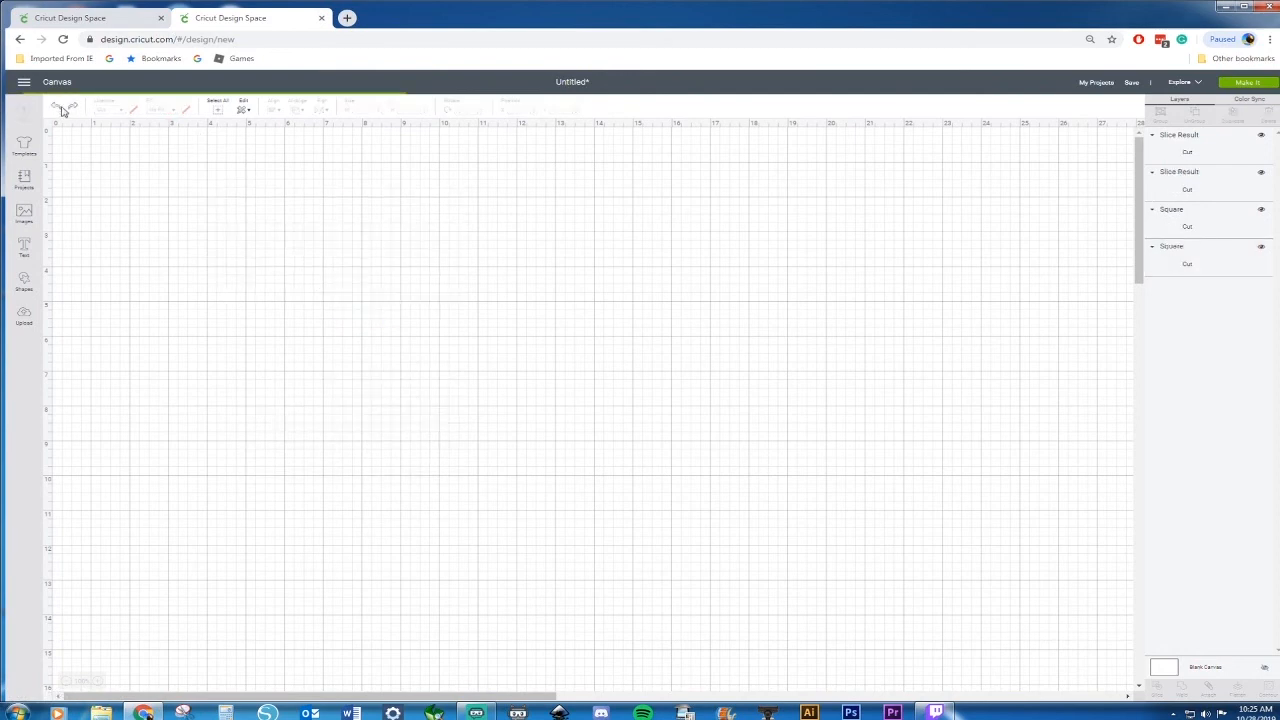
# Flip the copied half-circle horizontally and place it against the rectangle's right end
pyautogui.click(369, 257)
pyautogui.rightClick(374, 265)
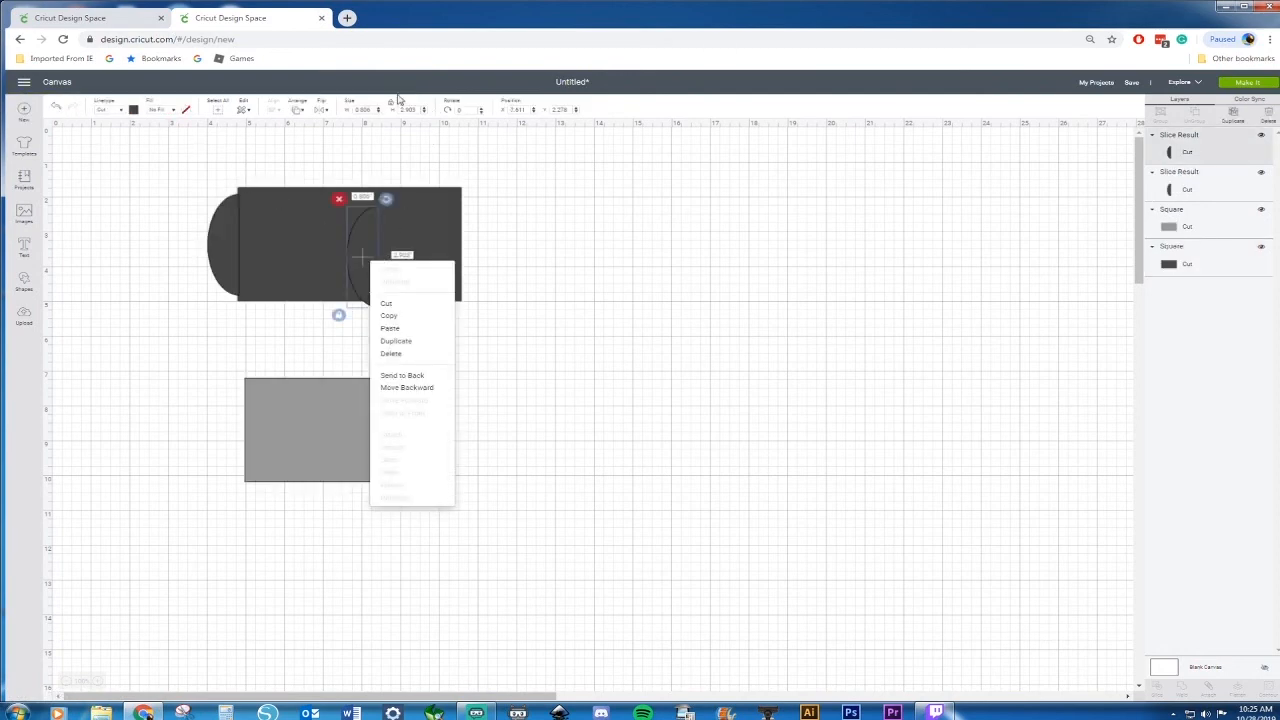
pyautogui.click(319, 109)
pyautogui.click(359, 128)
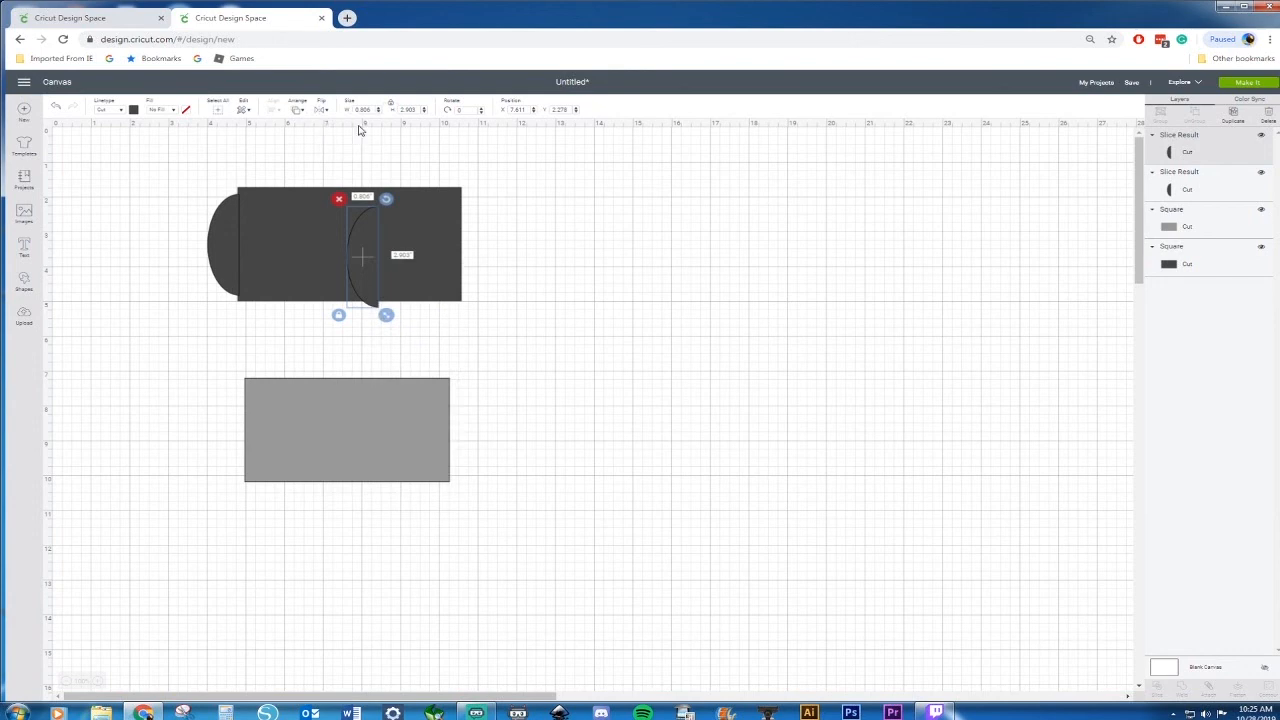
pyautogui.moveTo(369, 253); pyautogui.dragTo(482, 237)
pyautogui.click(543, 245)
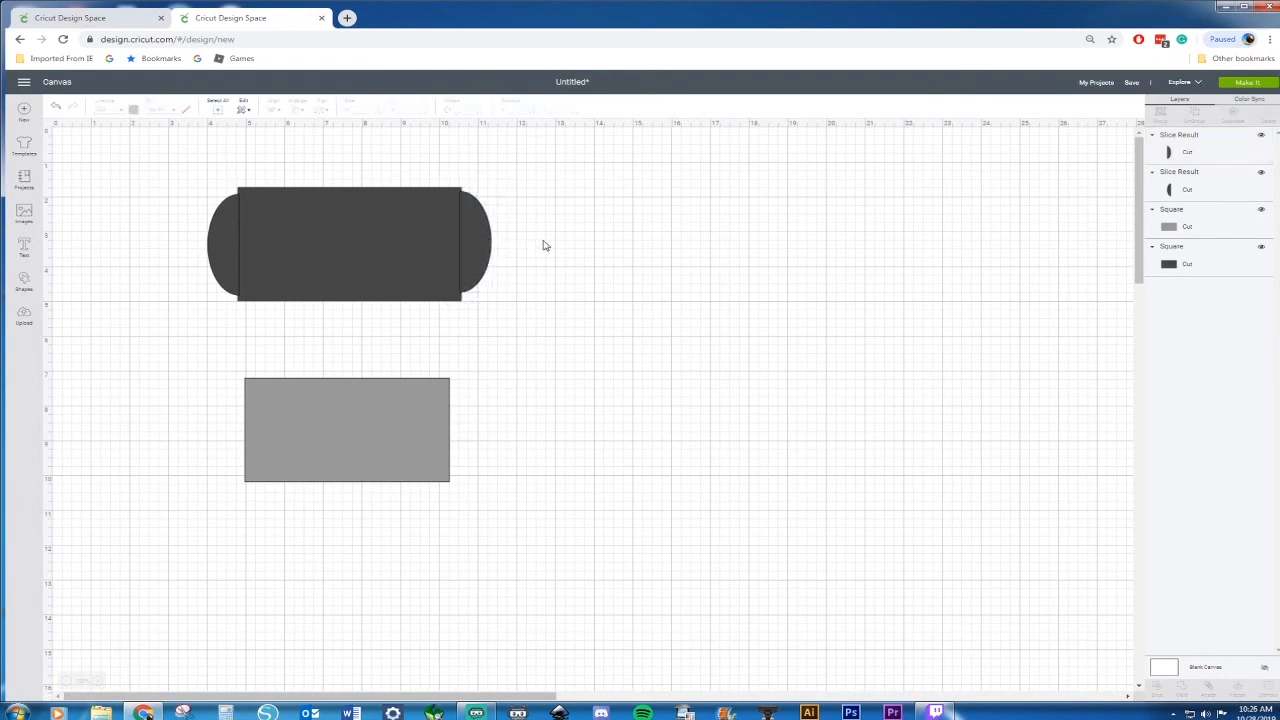
# Center the two half-circles and the dark rectangle vertically, then weld them into one rounded shape
pyautogui.moveTo(173, 155); pyautogui.dragTo(540, 334)
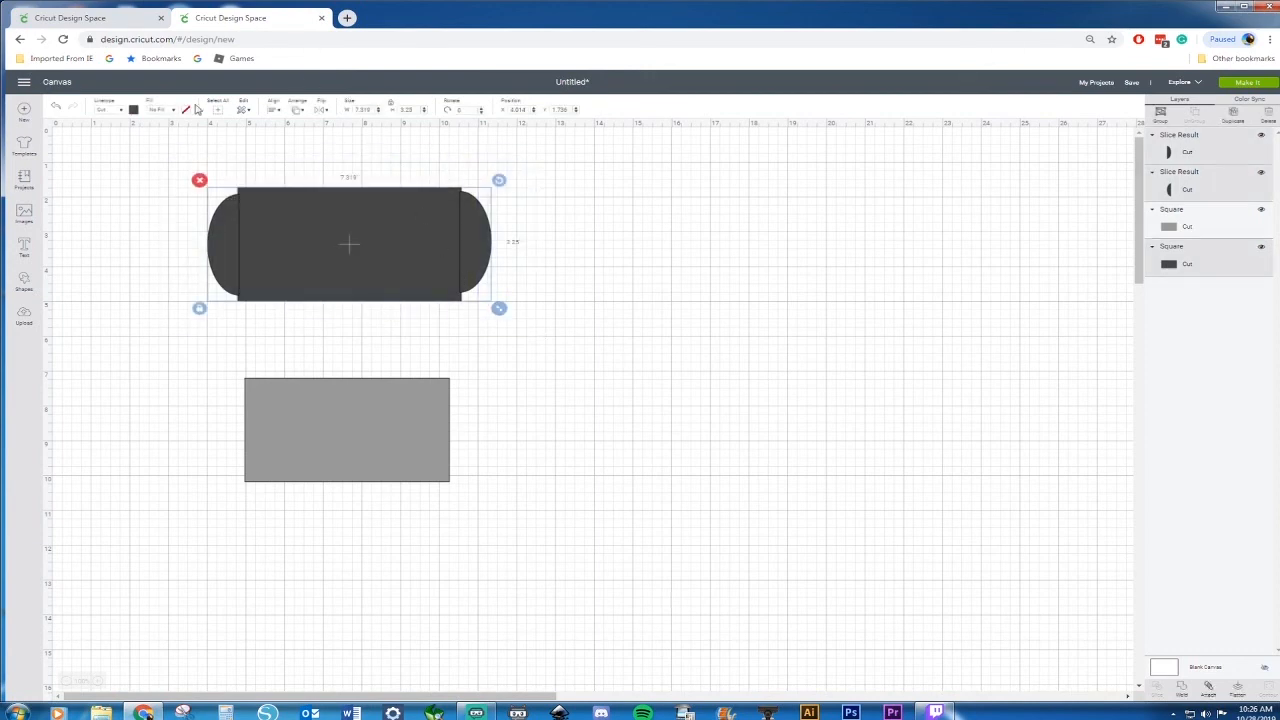
pyautogui.click(271, 111)
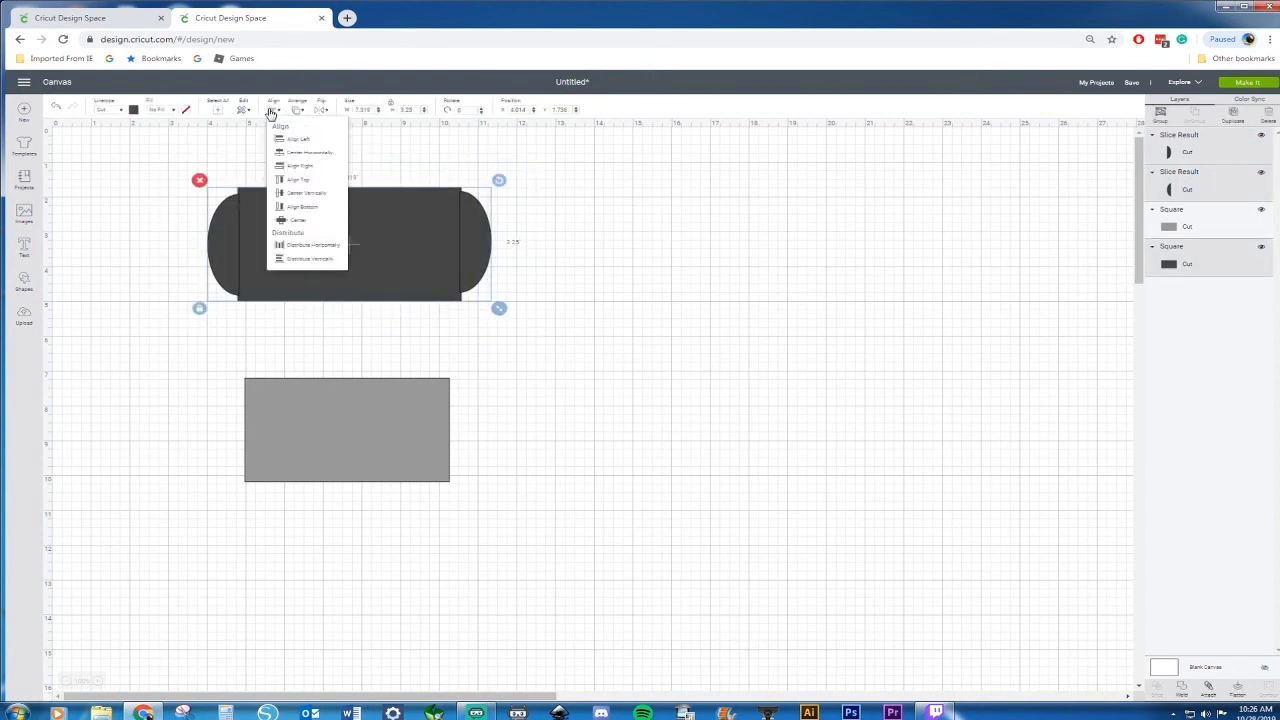
pyautogui.click(296, 193)
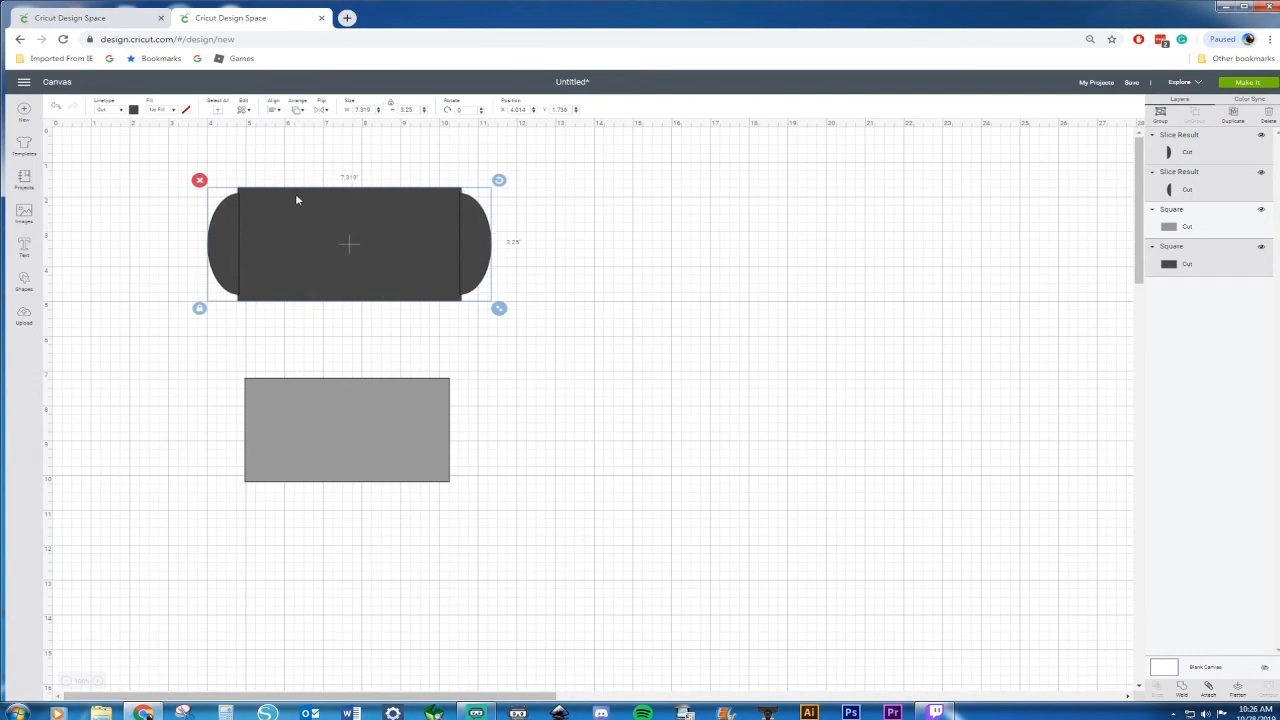
pyautogui.rightClick(315, 230)
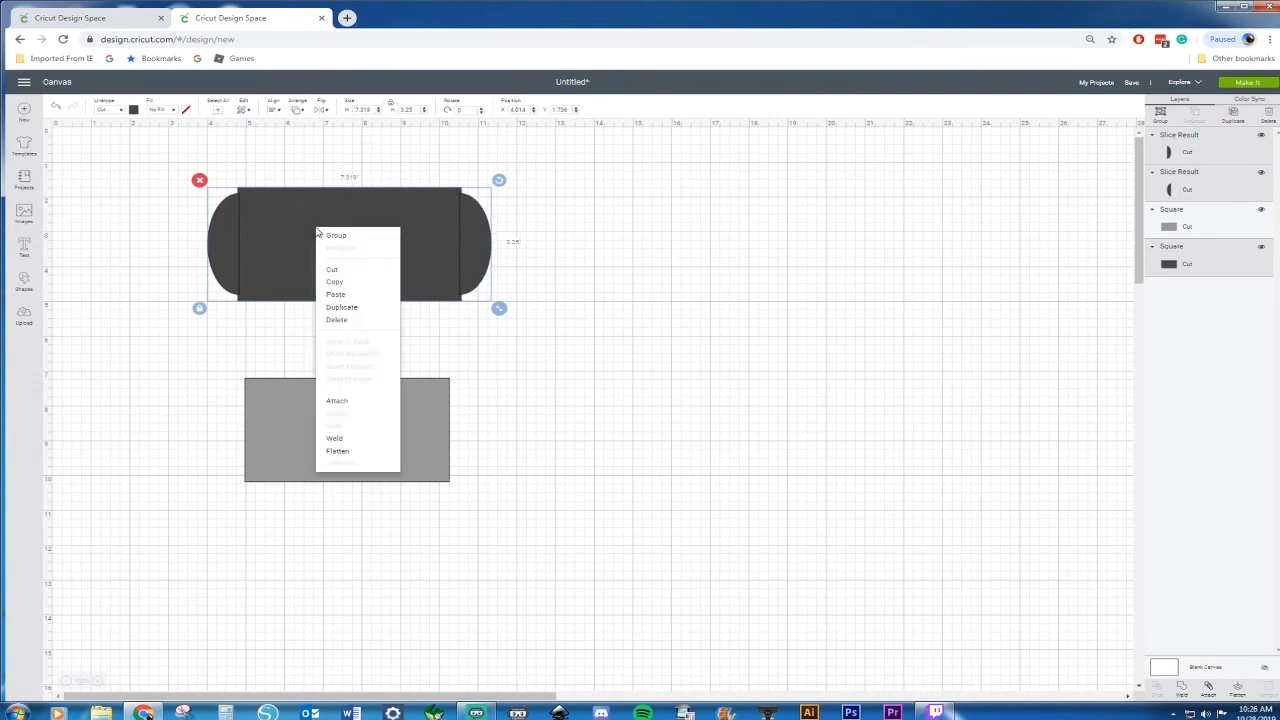
pyautogui.click(345, 449)
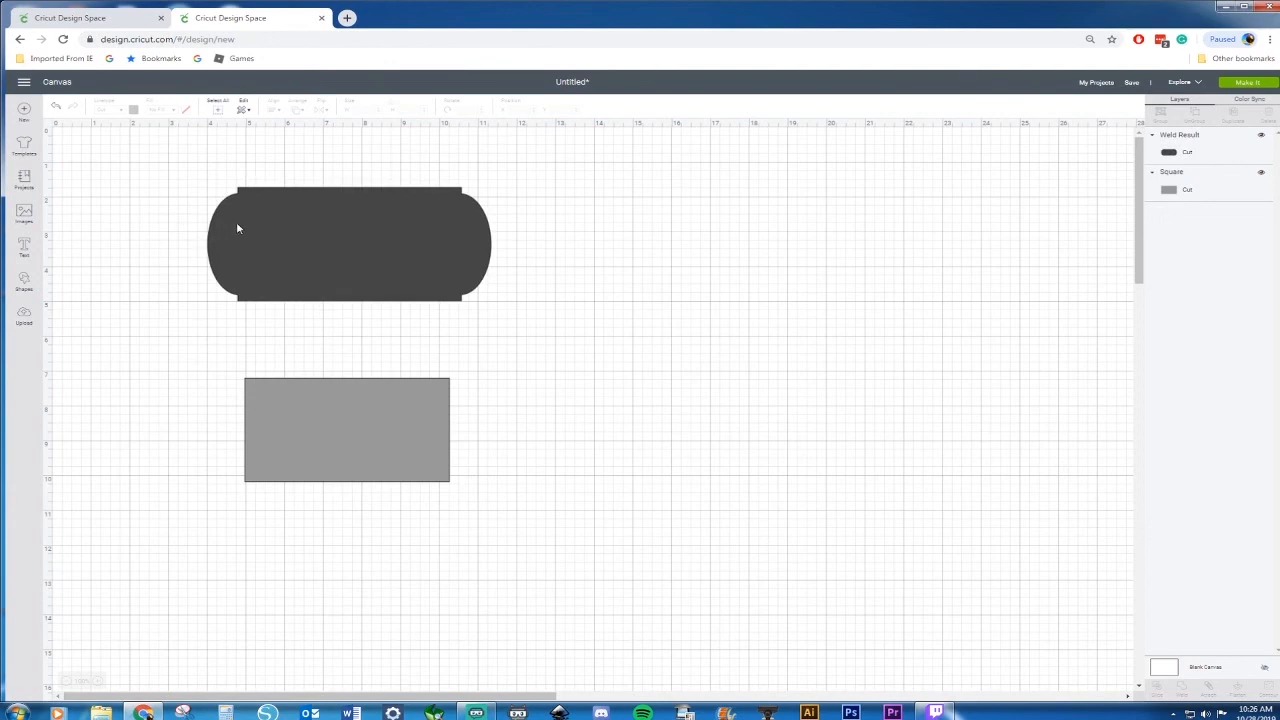
# Move the light rectangle onto the welded shape, bring it to the front, and resize it to about 5.75 in wide
pyautogui.click(332, 453)
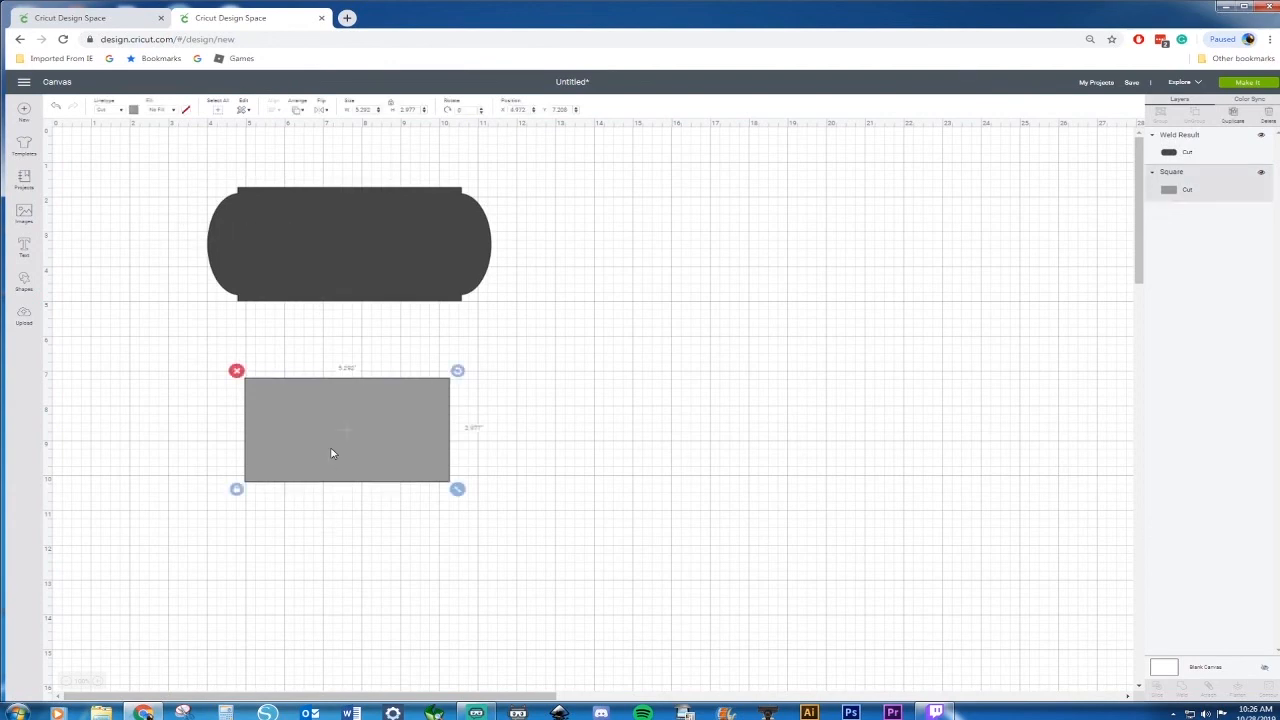
pyautogui.moveTo(329, 423); pyautogui.dragTo(338, 248)
pyautogui.rightClick(323, 362)
pyautogui.click(386, 511)
pyautogui.moveTo(337, 247); pyautogui.dragTo(337, 246)
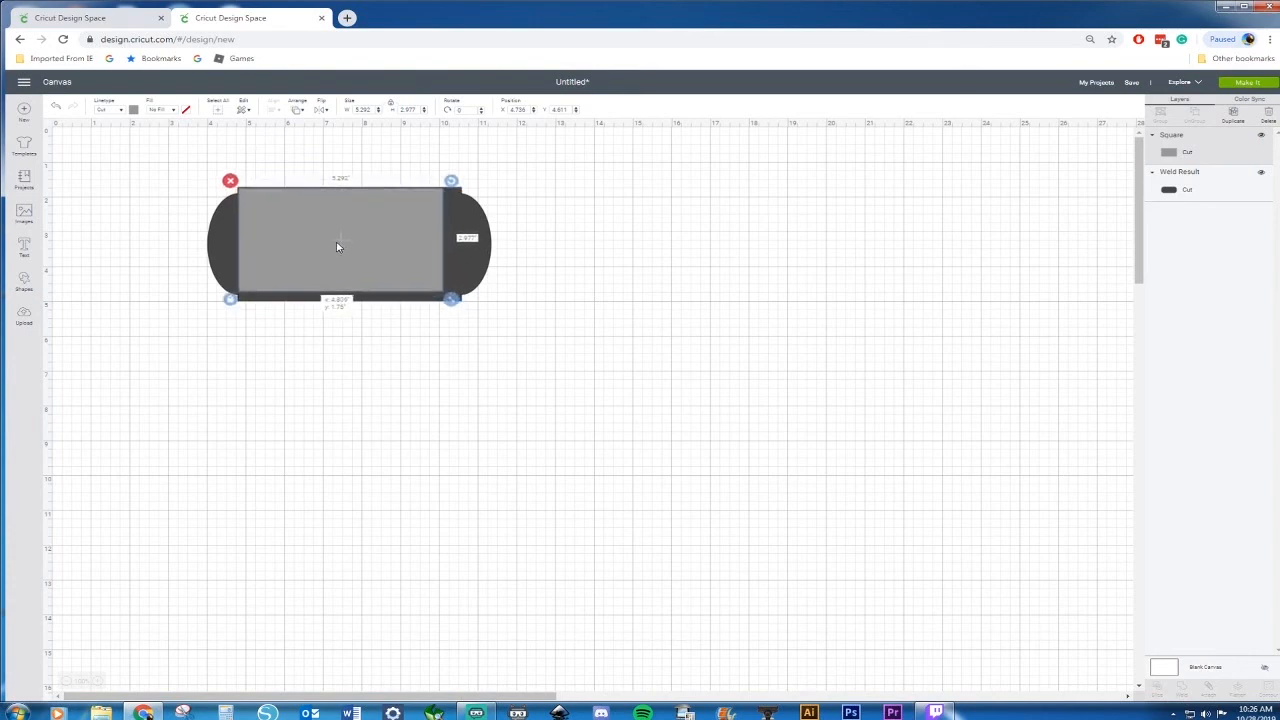
pyautogui.moveTo(451, 298); pyautogui.dragTo(466, 310)
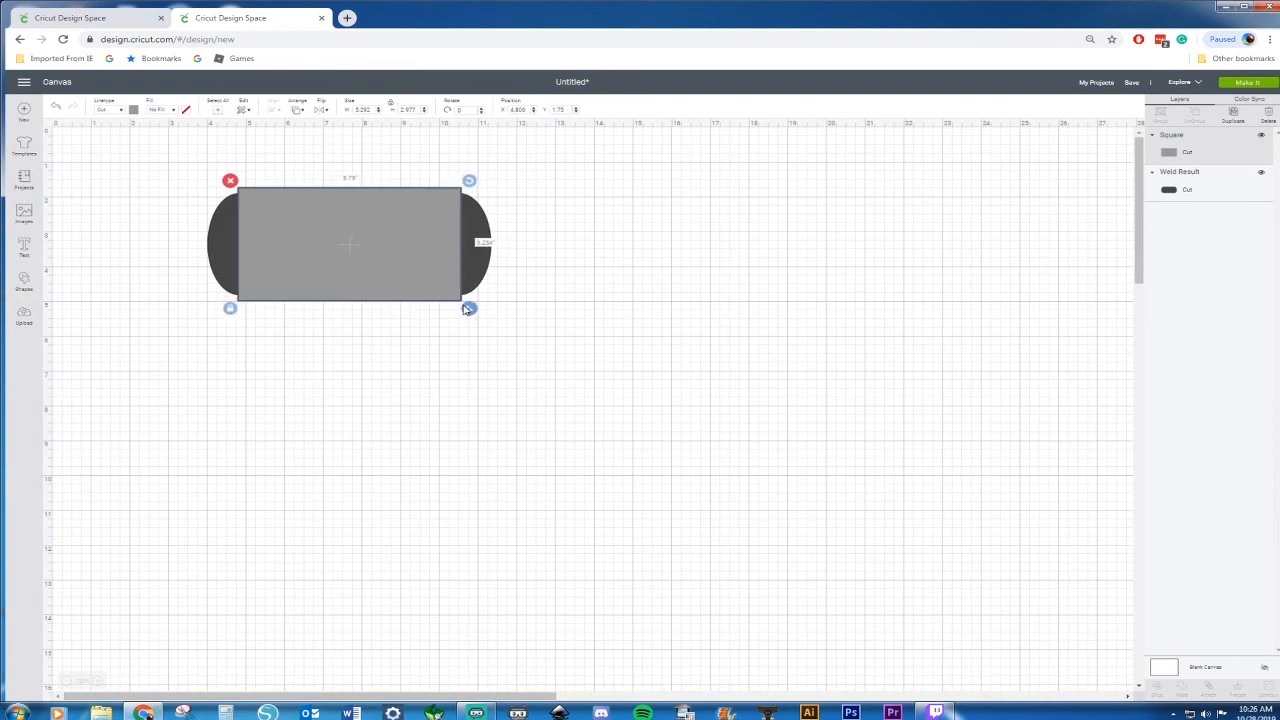
pyautogui.click(389, 344)
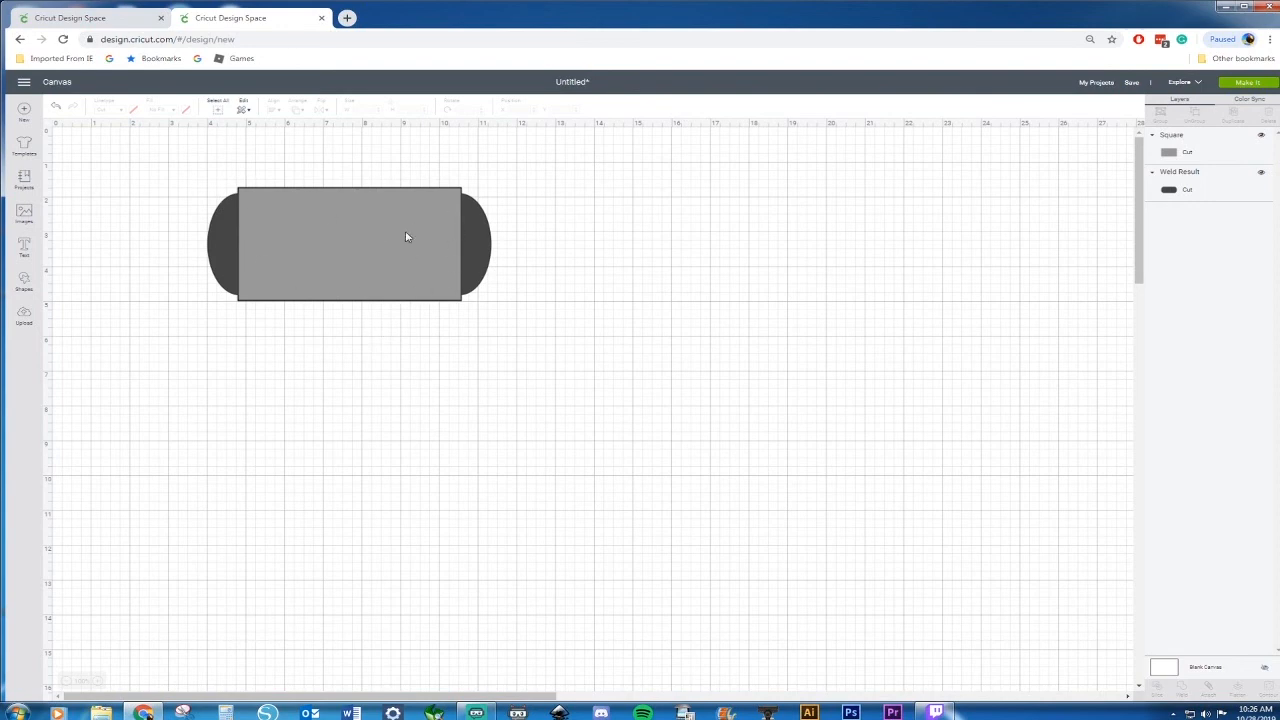
pyautogui.hotkey('ctrl', 'v')
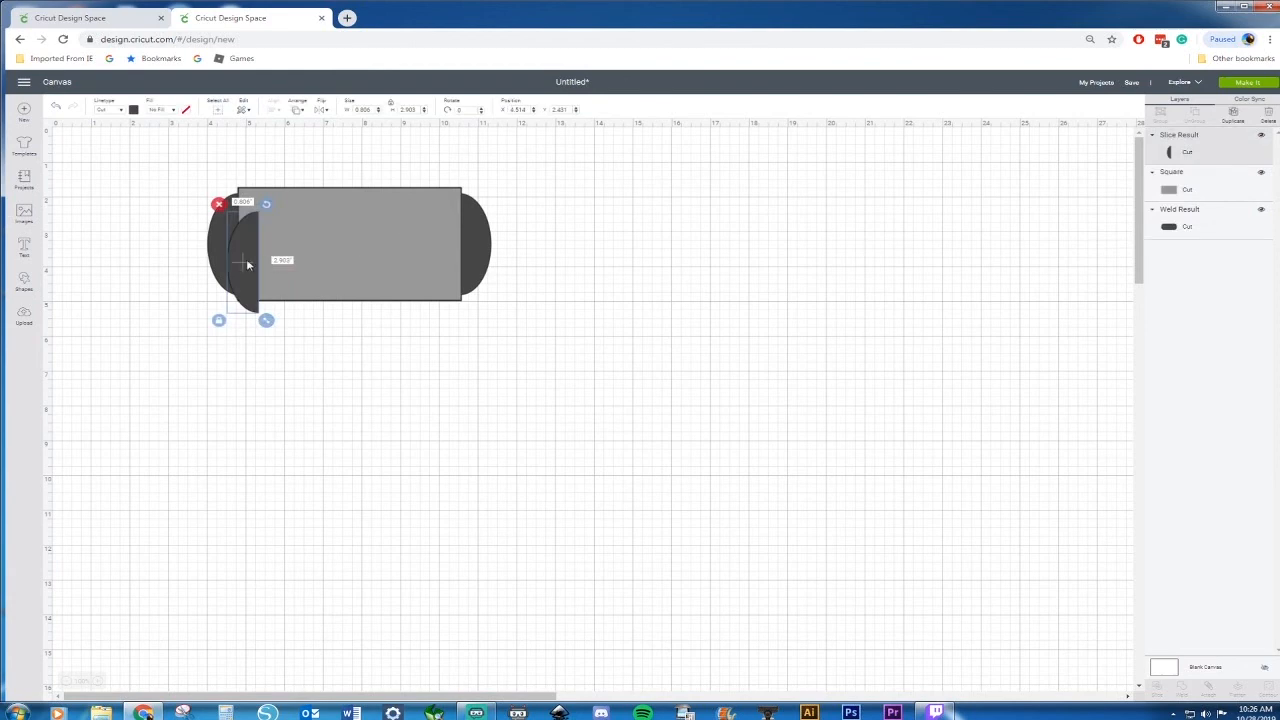
pyautogui.press('Delete')
# Paste a copy of the light rectangle and shrink it to about 5.44 × 2.98 in, centred inside the first
pyautogui.click(295, 253)
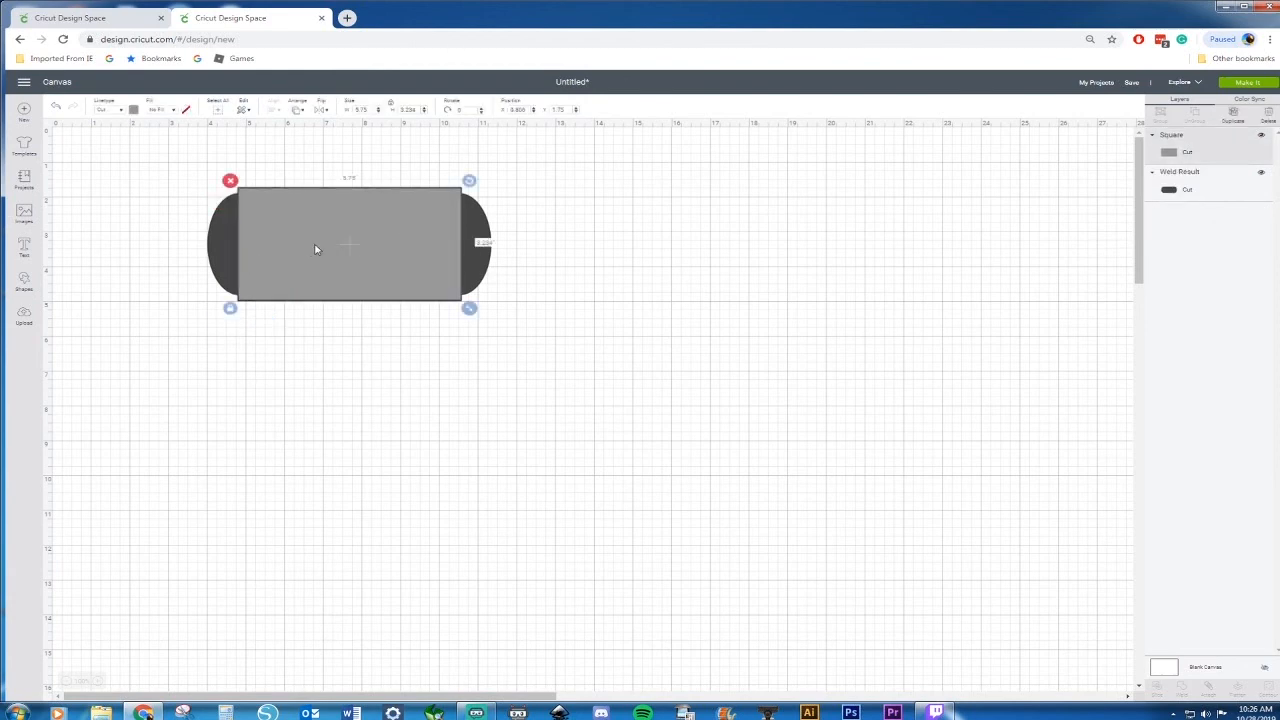
pyautogui.hotkey('ctrl', 'v')
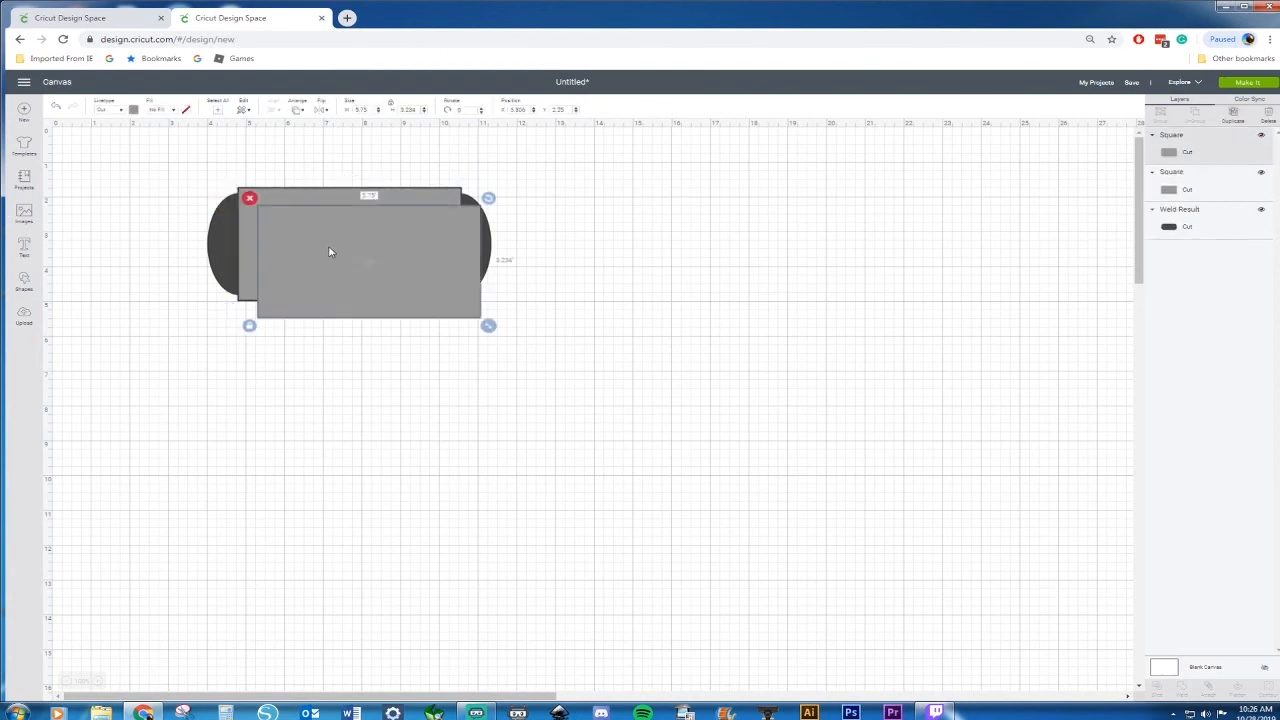
pyautogui.moveTo(316, 237); pyautogui.dragTo(315, 238)
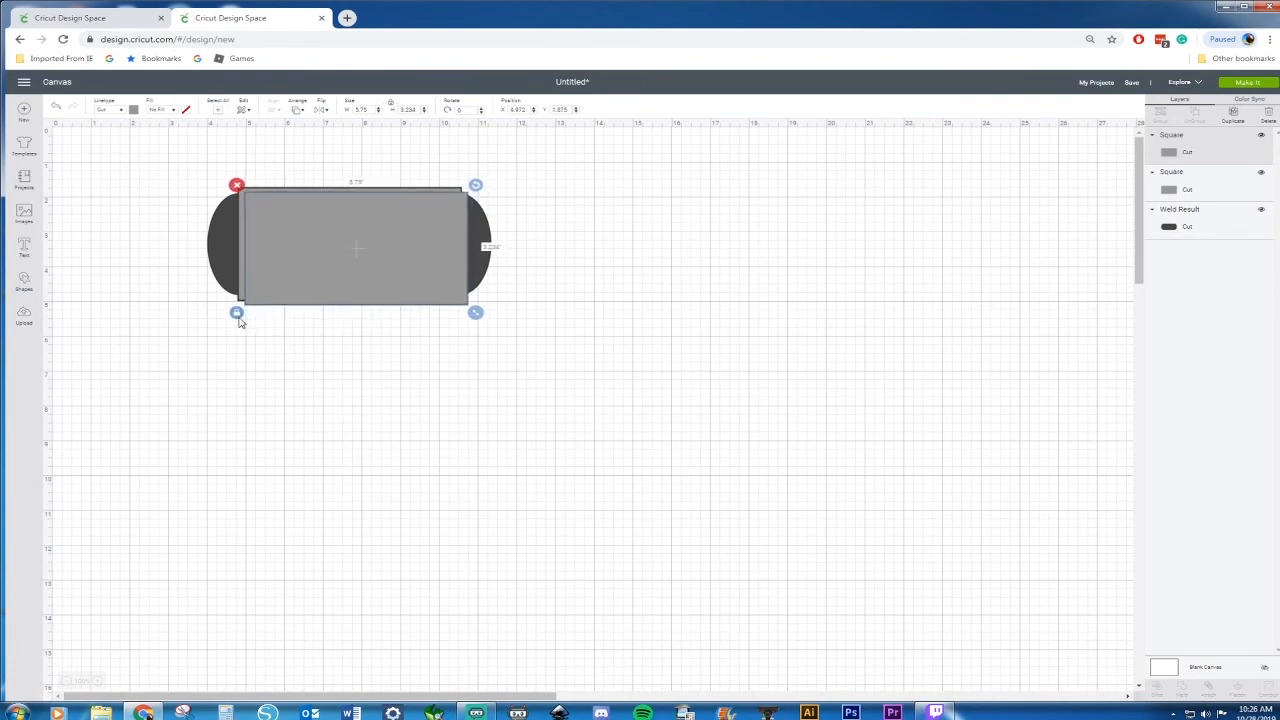
pyautogui.moveTo(475, 313); pyautogui.dragTo(463, 313)
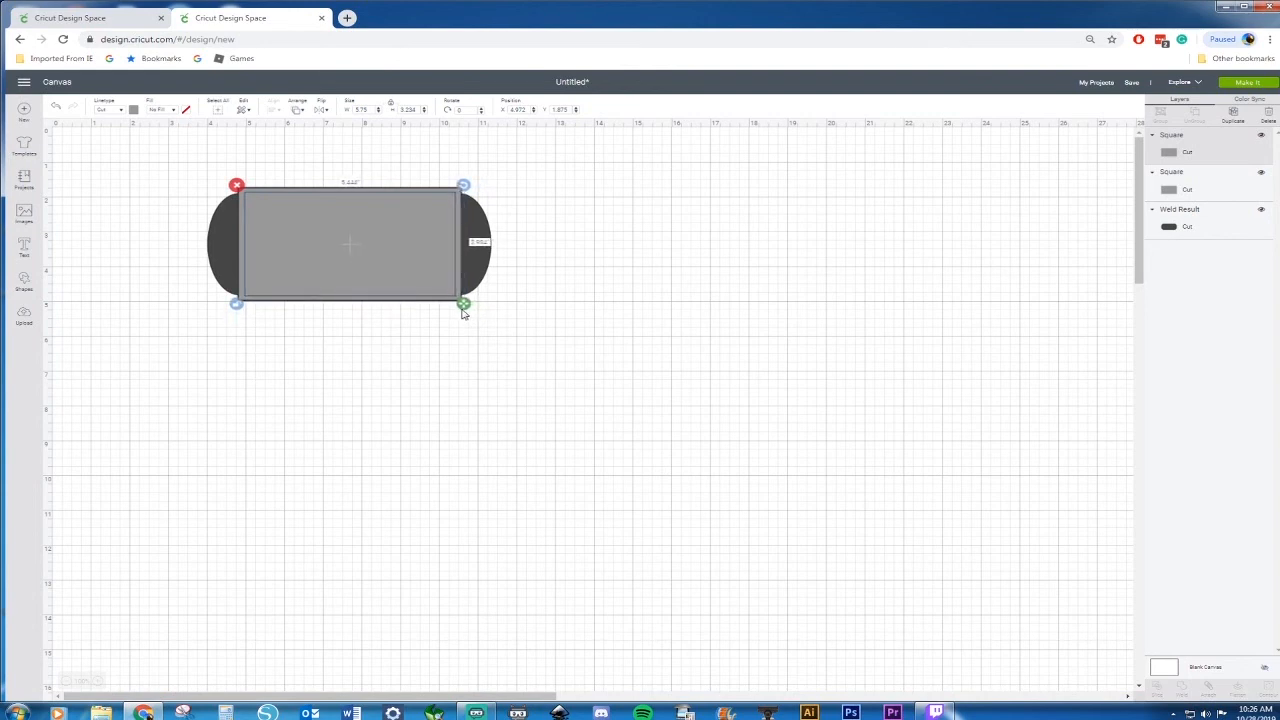
# Try darker grey fill colours on the inner rectangle
pyautogui.click(132, 110)
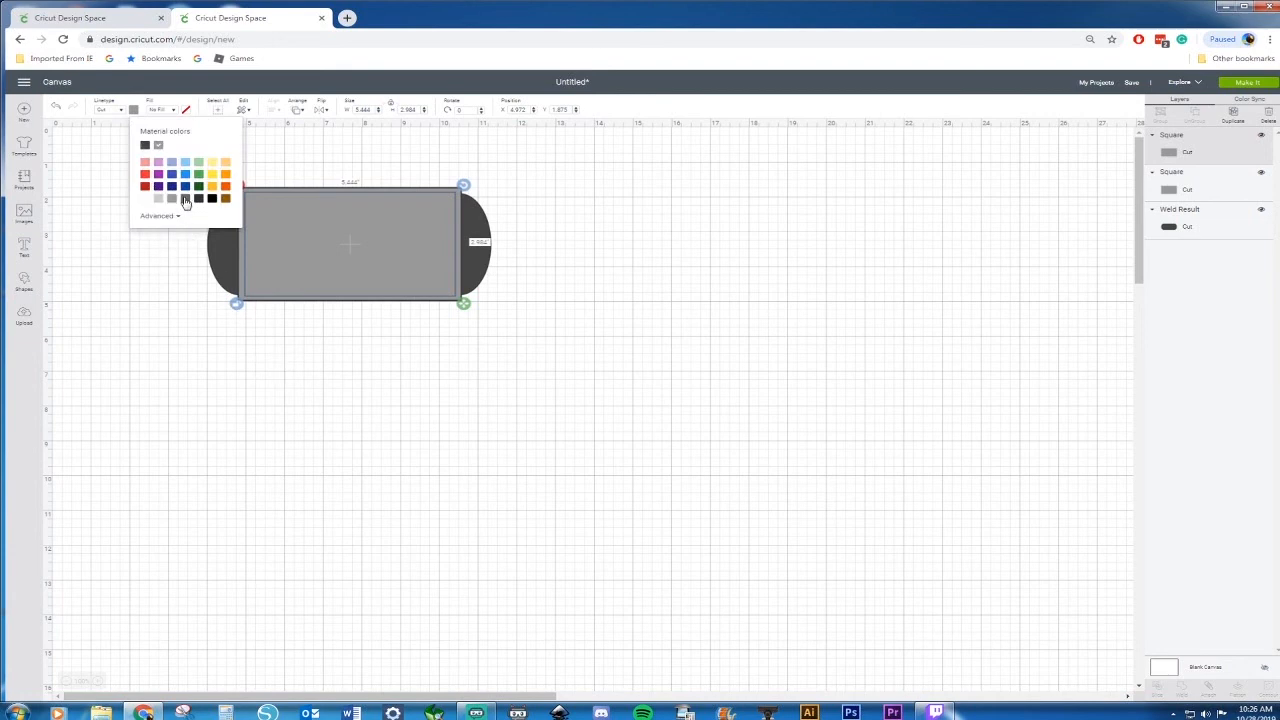
pyautogui.click(185, 199)
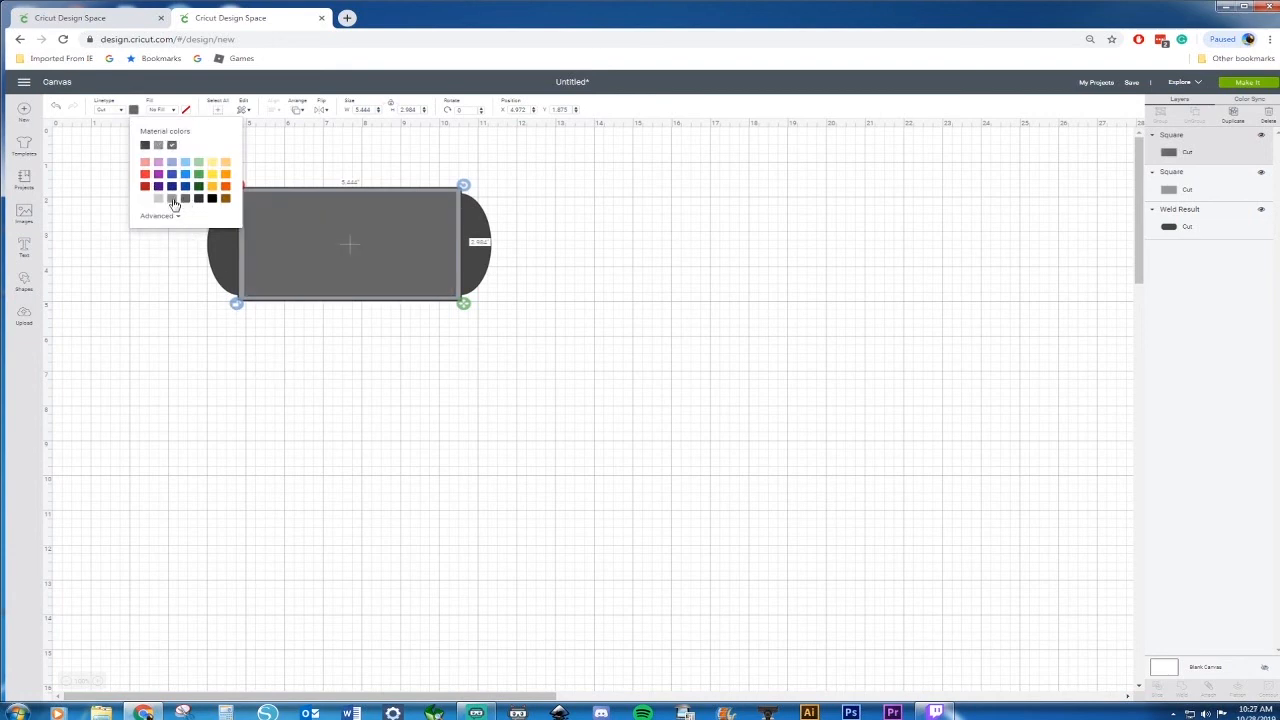
pyautogui.click(173, 201)
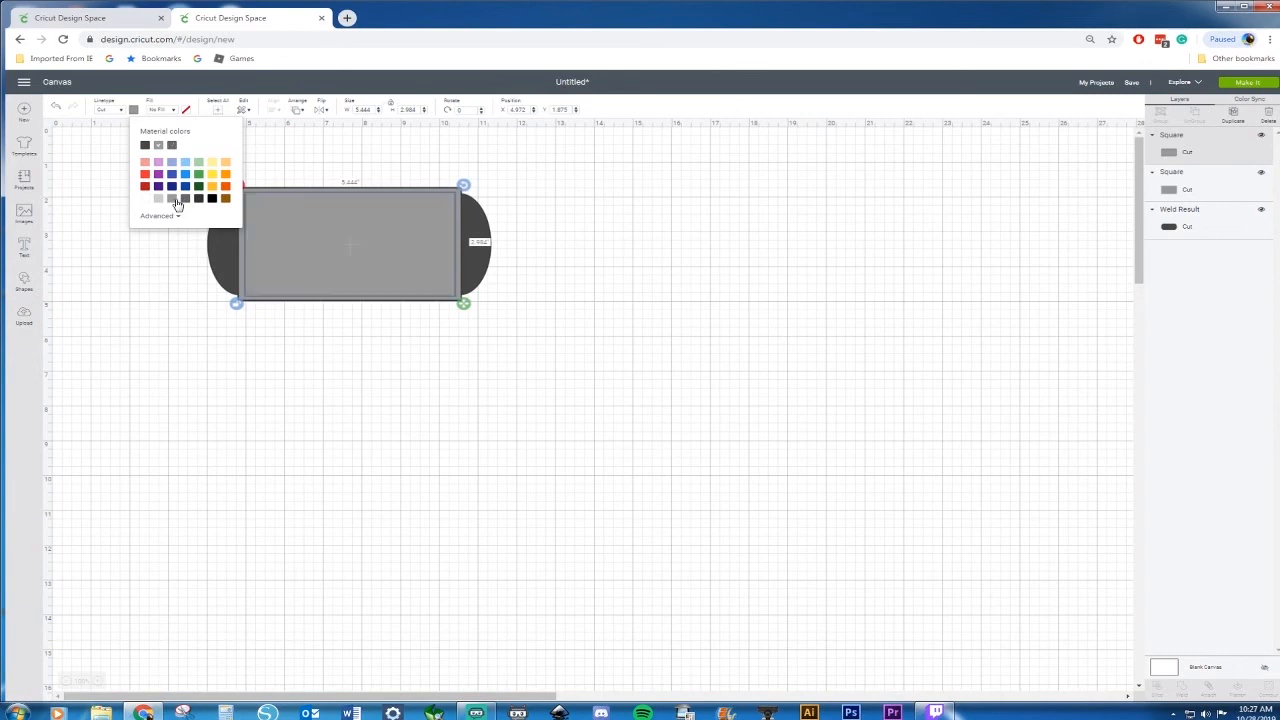
pyautogui.click(185, 201)
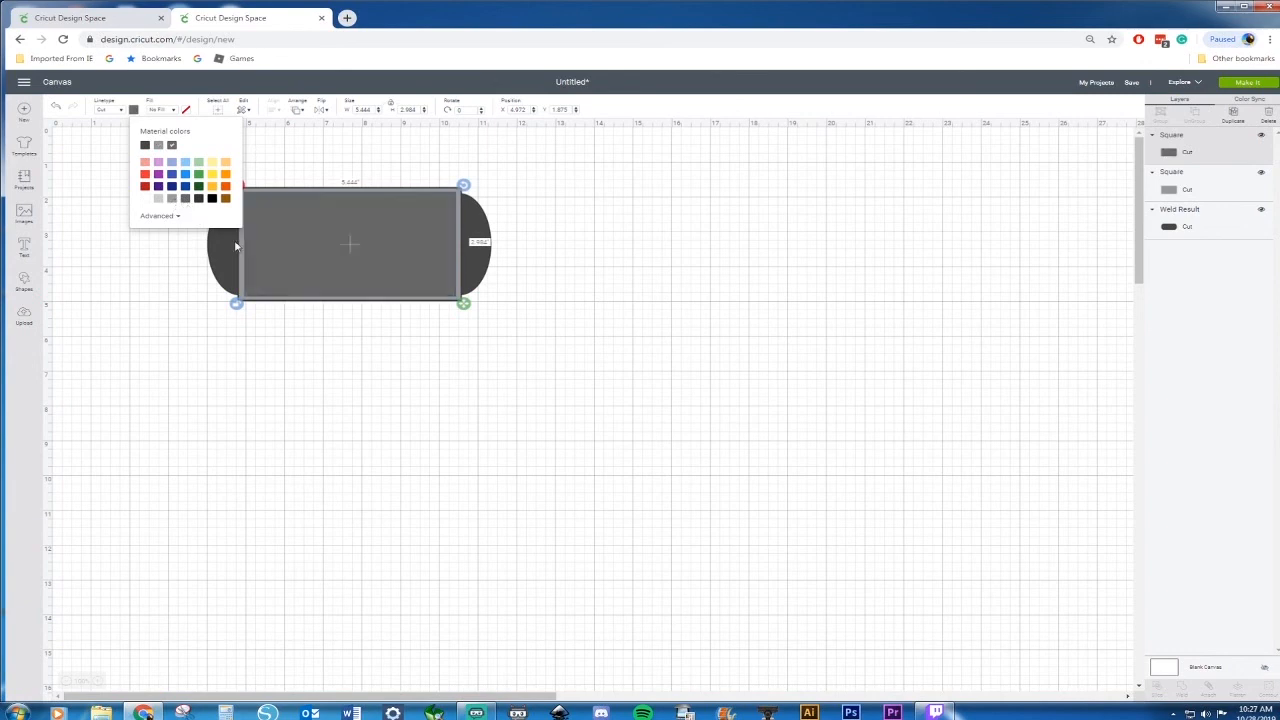
# Fill the outer rectangle dark grey and the inner rectangle light grey, keeping the inner one centred
pyautogui.click(334, 378)
pyautogui.moveTo(345, 274); pyautogui.dragTo(345, 343)
pyautogui.click(326, 197)
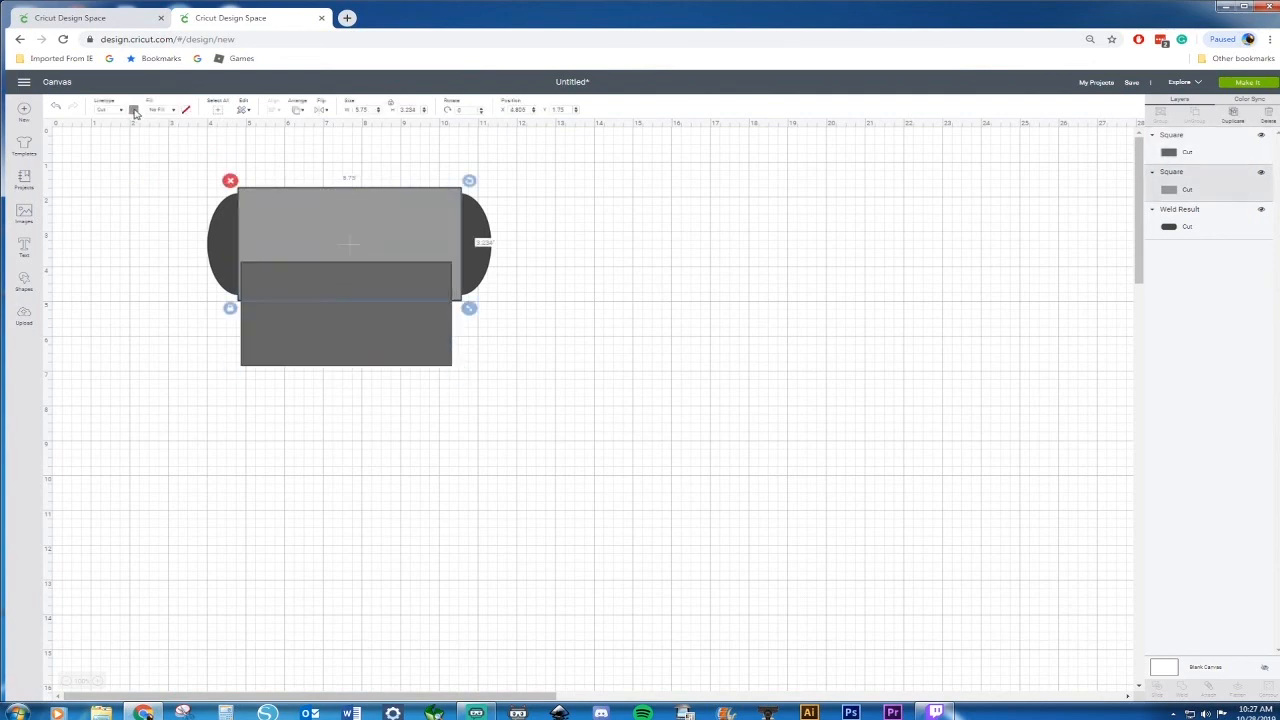
pyautogui.click(133, 110)
pyautogui.click(186, 199)
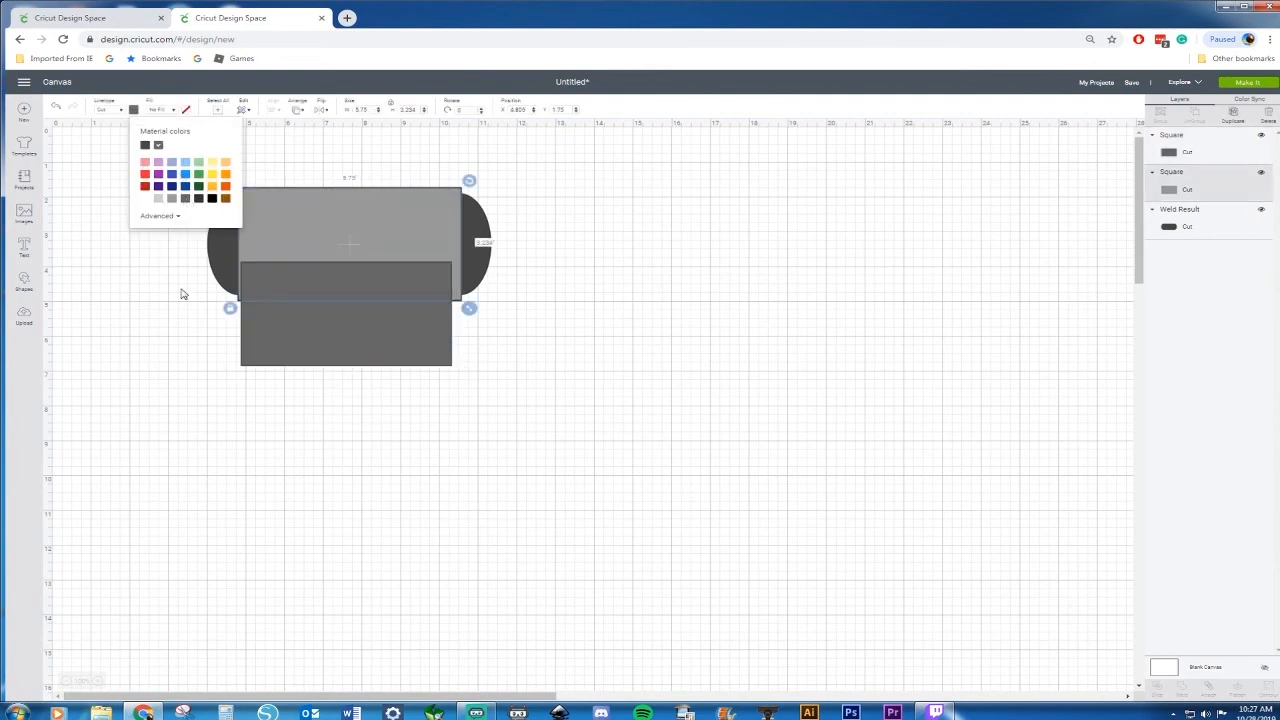
pyautogui.click(317, 347)
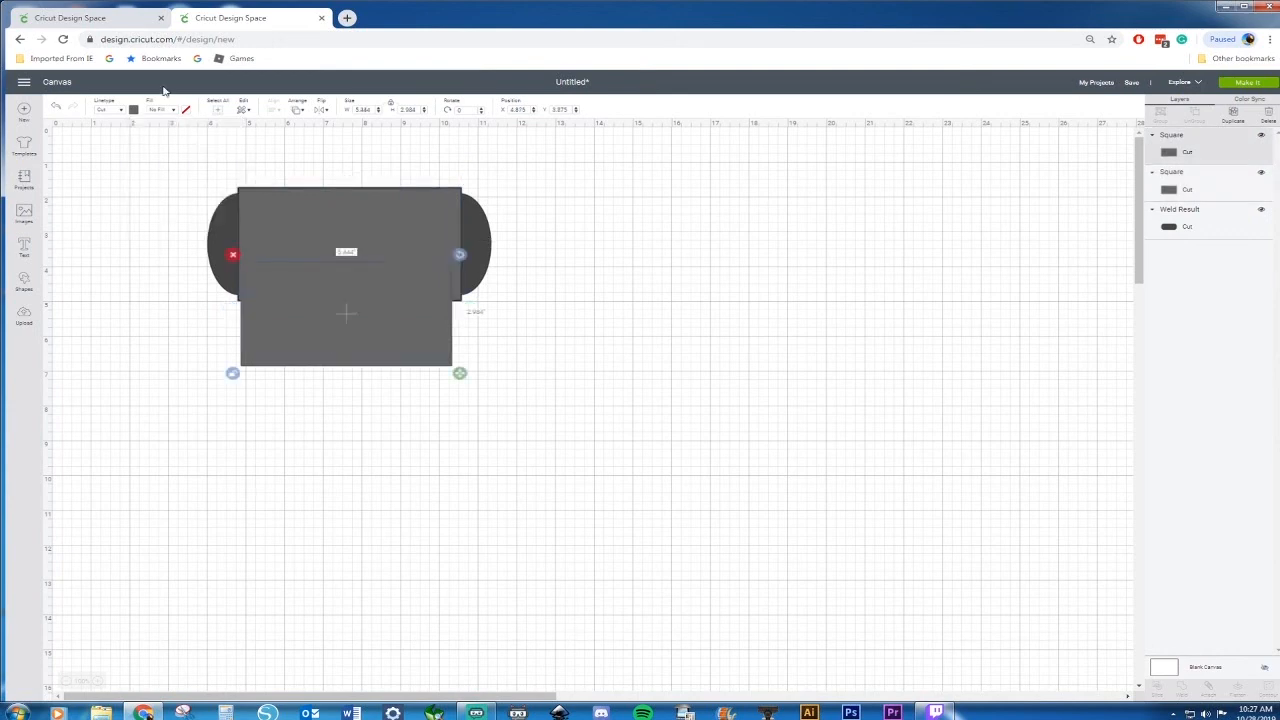
pyautogui.click(134, 111)
pyautogui.click(172, 199)
pyautogui.moveTo(363, 289); pyautogui.dragTo(365, 215)
pyautogui.click(371, 316)
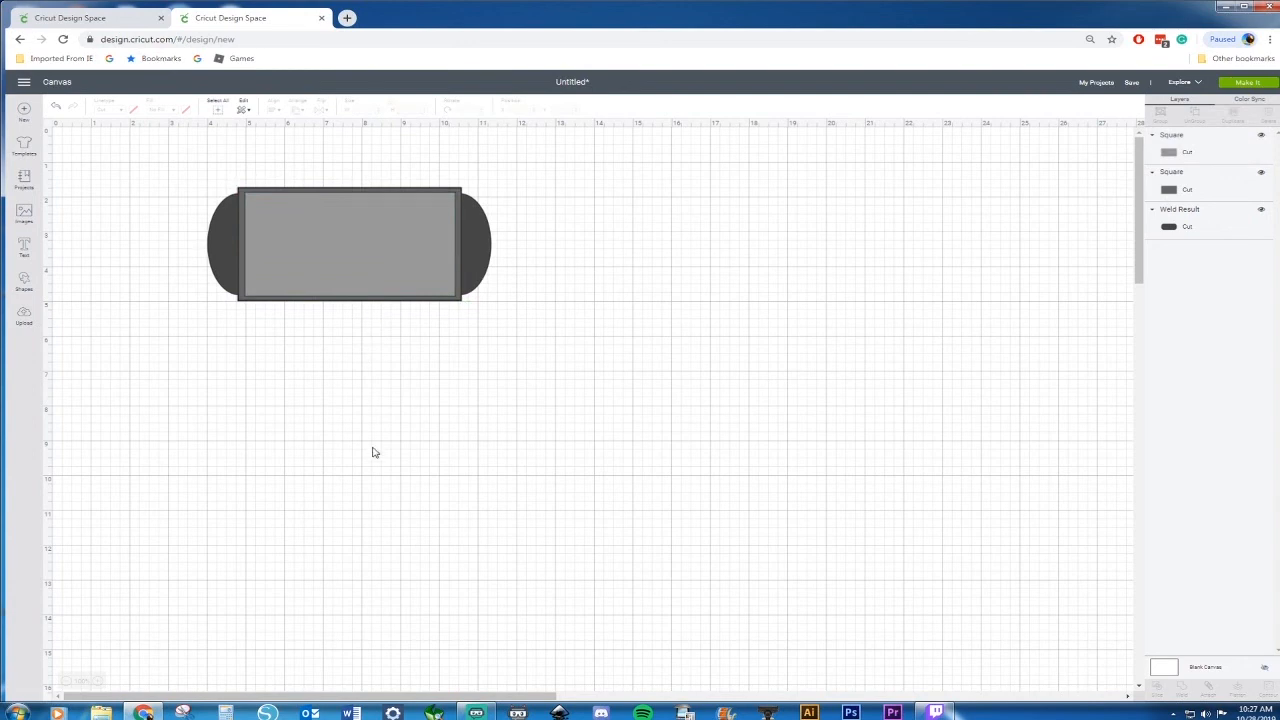
# Scale the whole baking-sheet design up to about 11.08 in wide and move it toward the canvas's top-left corner
pyautogui.moveTo(157, 193); pyautogui.dragTo(447, 306)
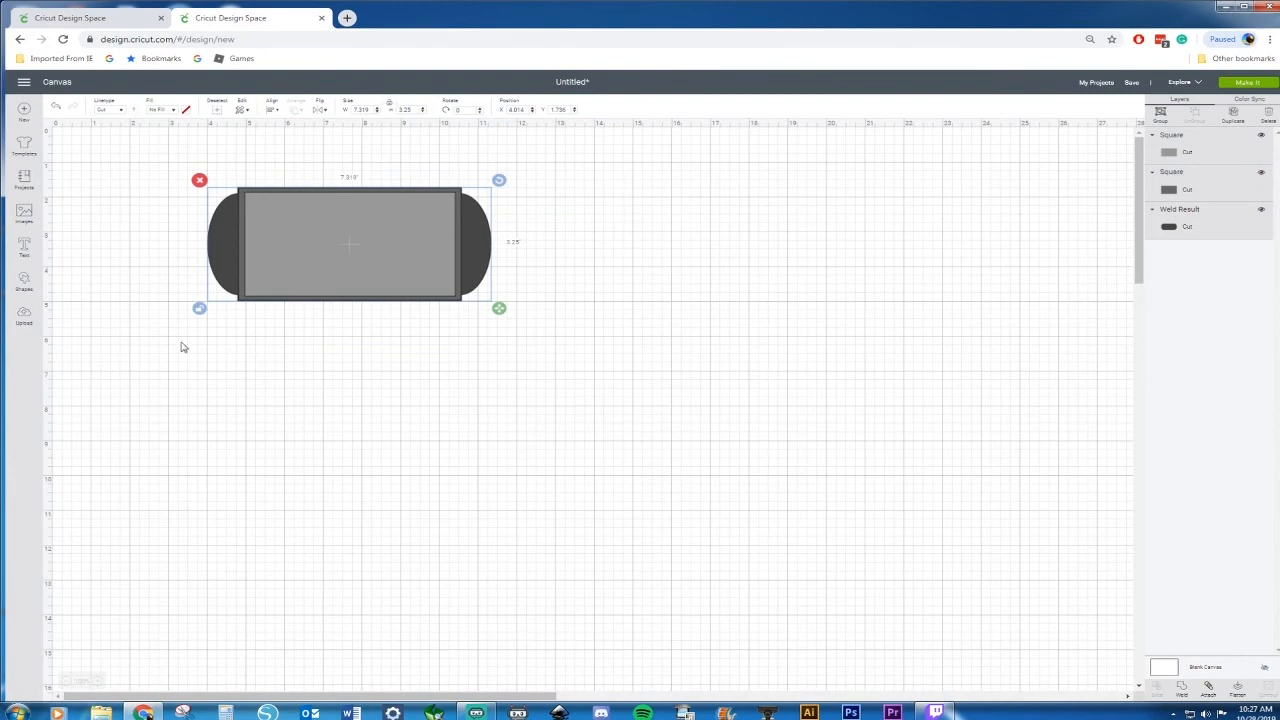
pyautogui.moveTo(499, 308); pyautogui.dragTo(634, 392)
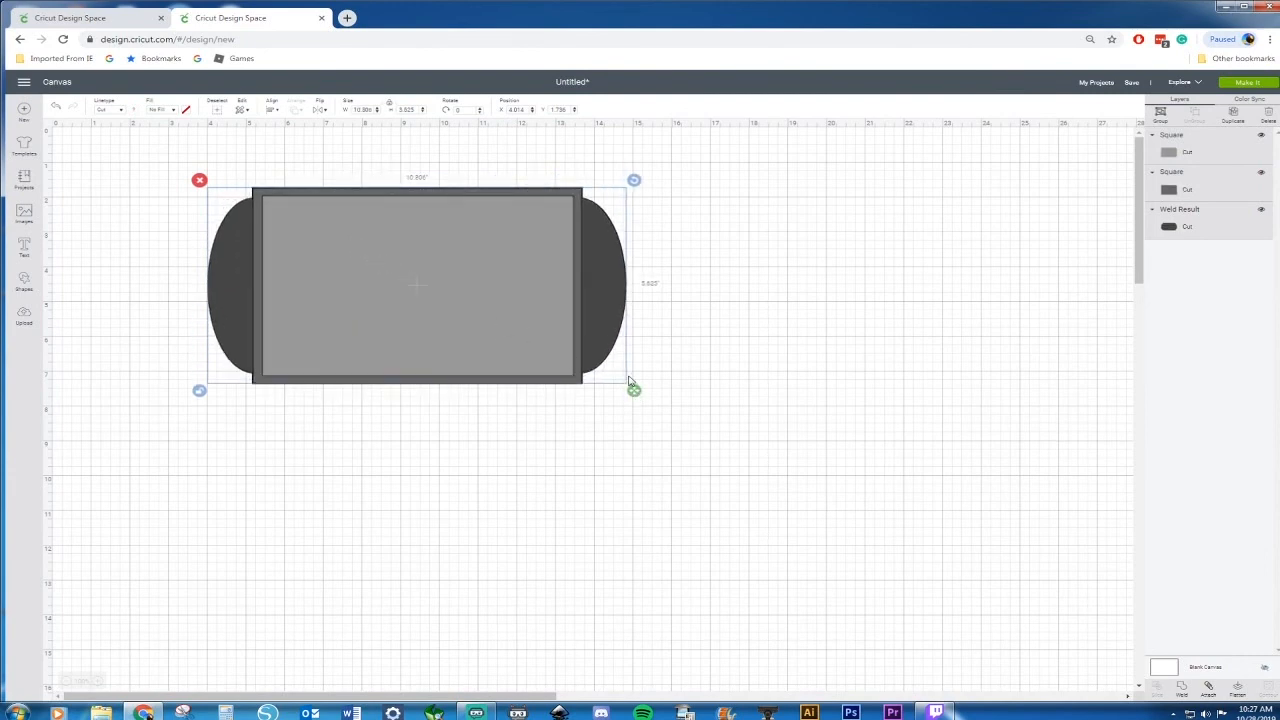
pyautogui.moveTo(634, 390); pyautogui.dragTo(645, 371)
pyautogui.moveTo(477, 297); pyautogui.dragTo(349, 252)
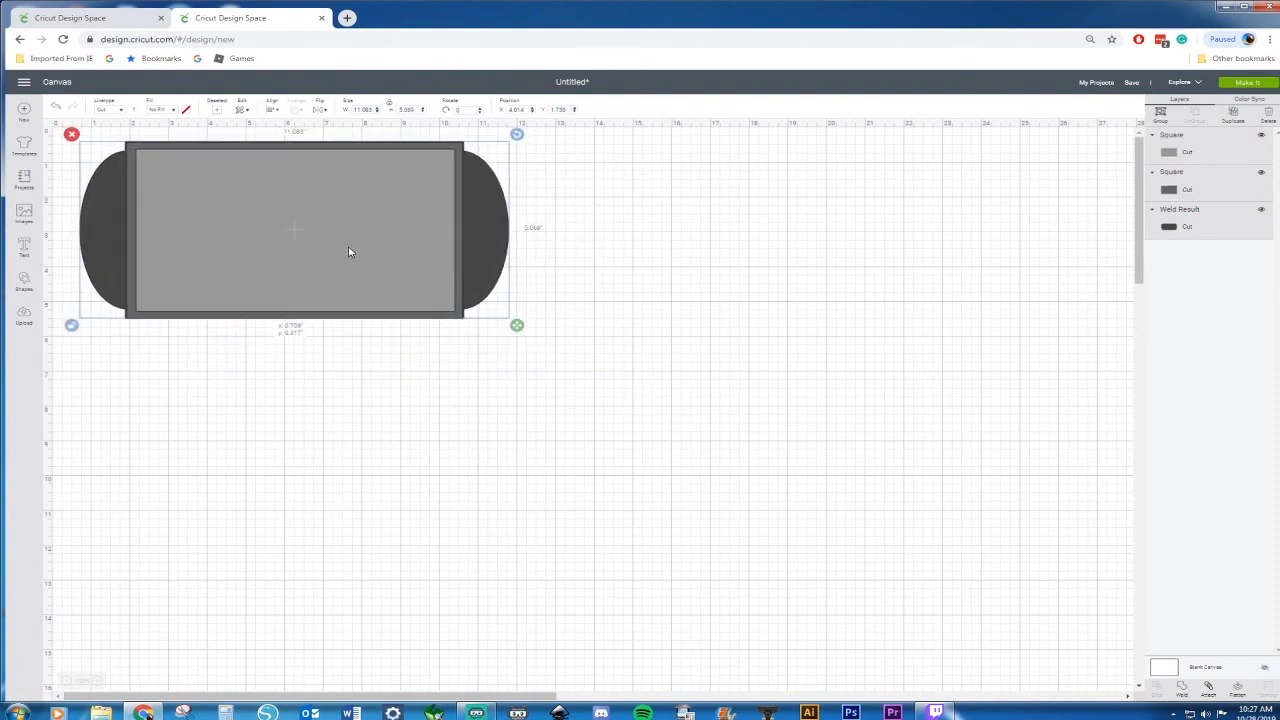
pyautogui.click(621, 239)
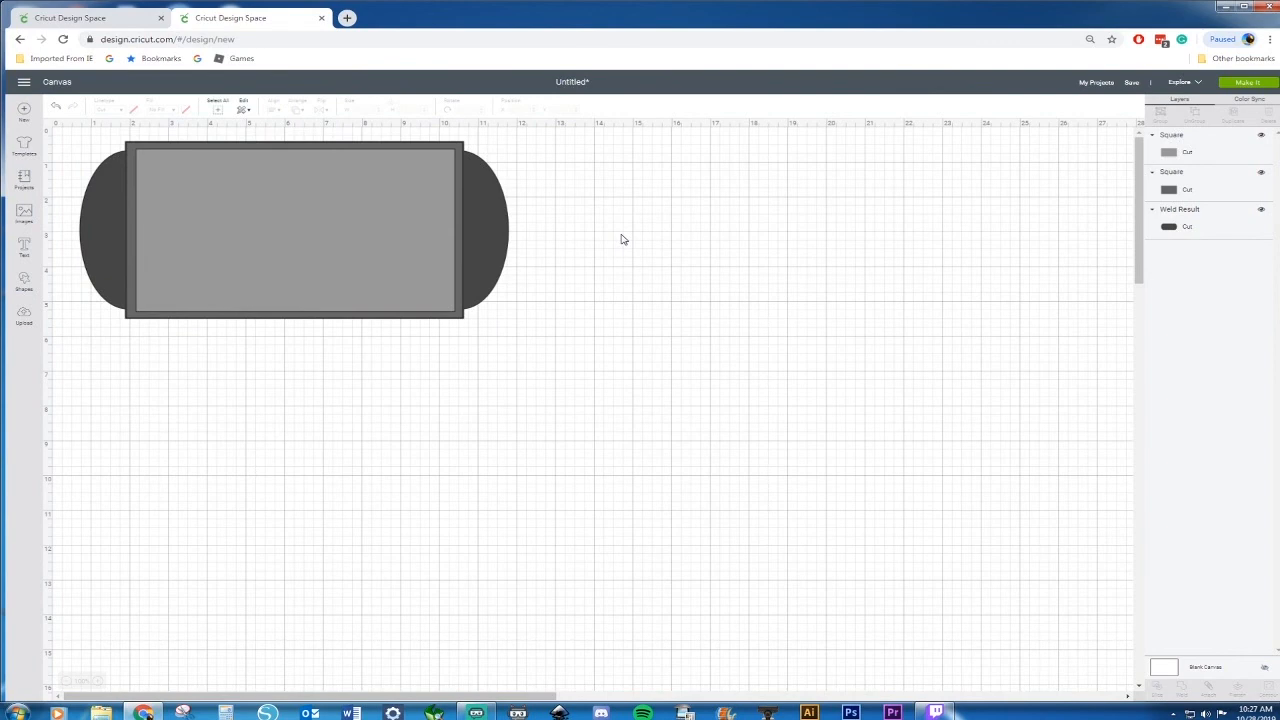
# Insert a square and a circle and place the circle overlapping the square's top edge
pyautogui.click(24, 281)
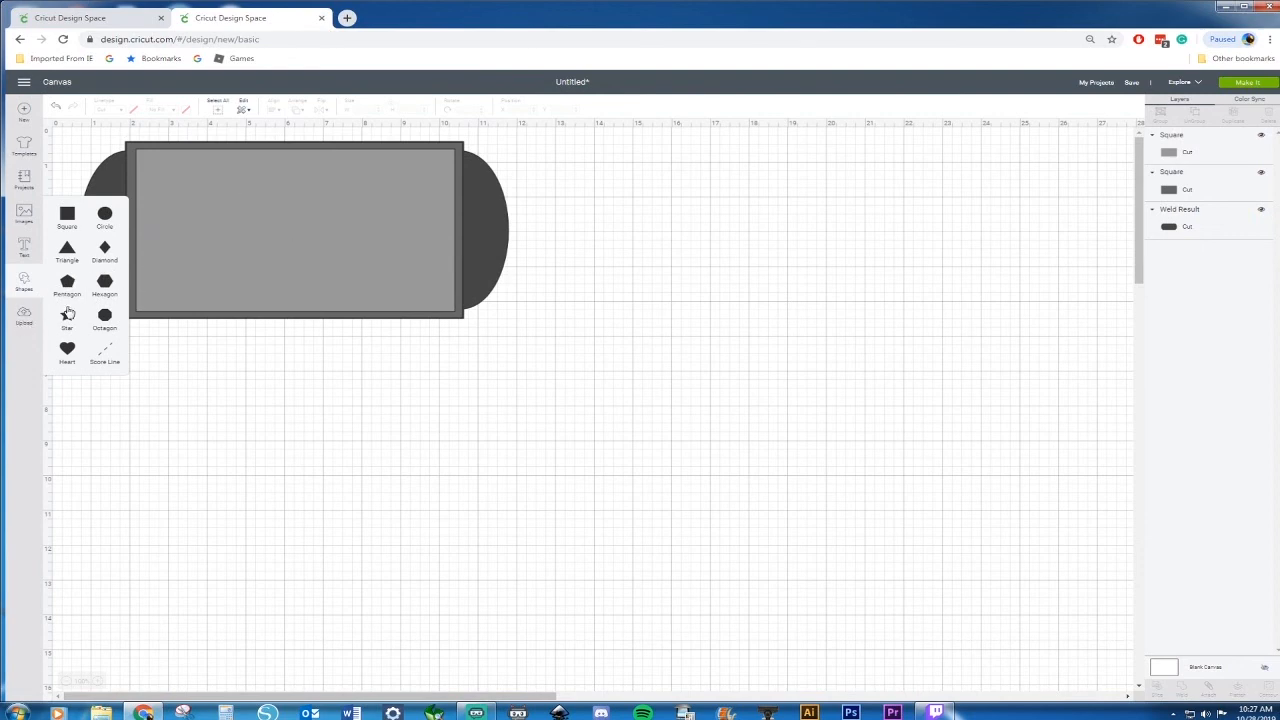
pyautogui.click(67, 214)
pyautogui.click(107, 216)
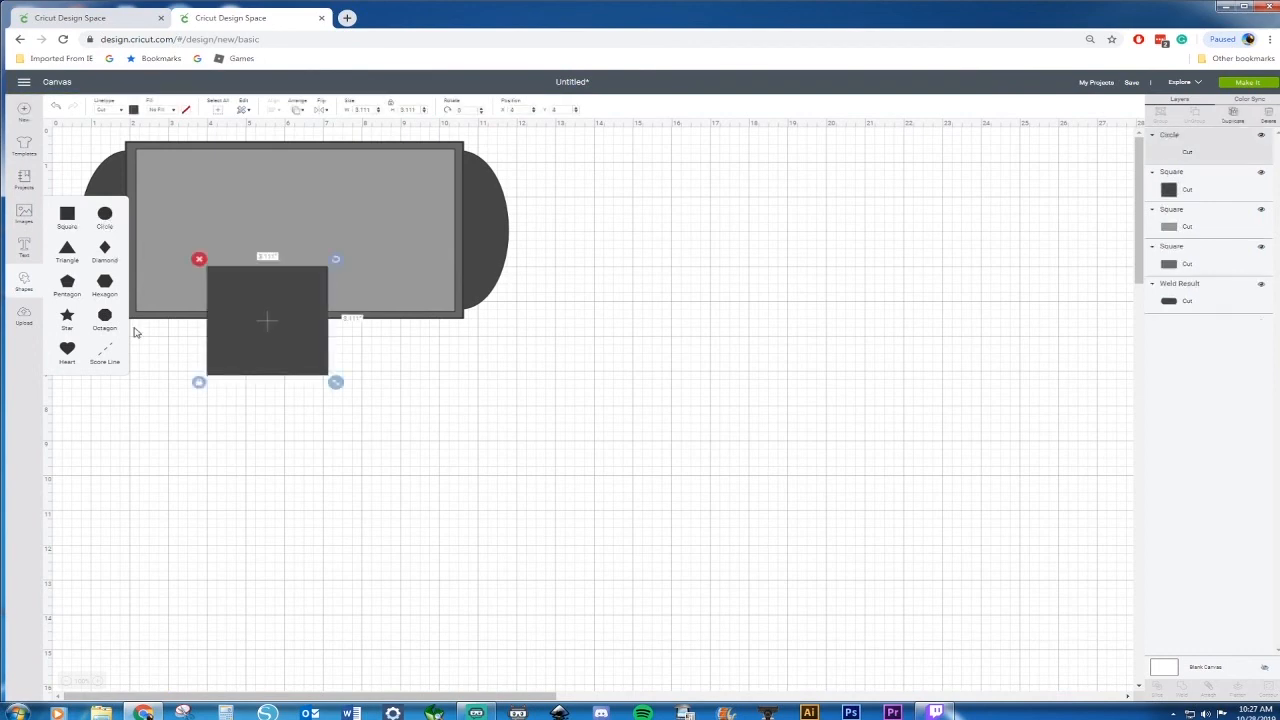
pyautogui.moveTo(281, 341); pyautogui.dragTo(818, 330)
pyautogui.moveTo(153, 223); pyautogui.dragTo(805, 284)
pyautogui.click(940, 257)
pyautogui.click(805, 286)
pyautogui.click(988, 277)
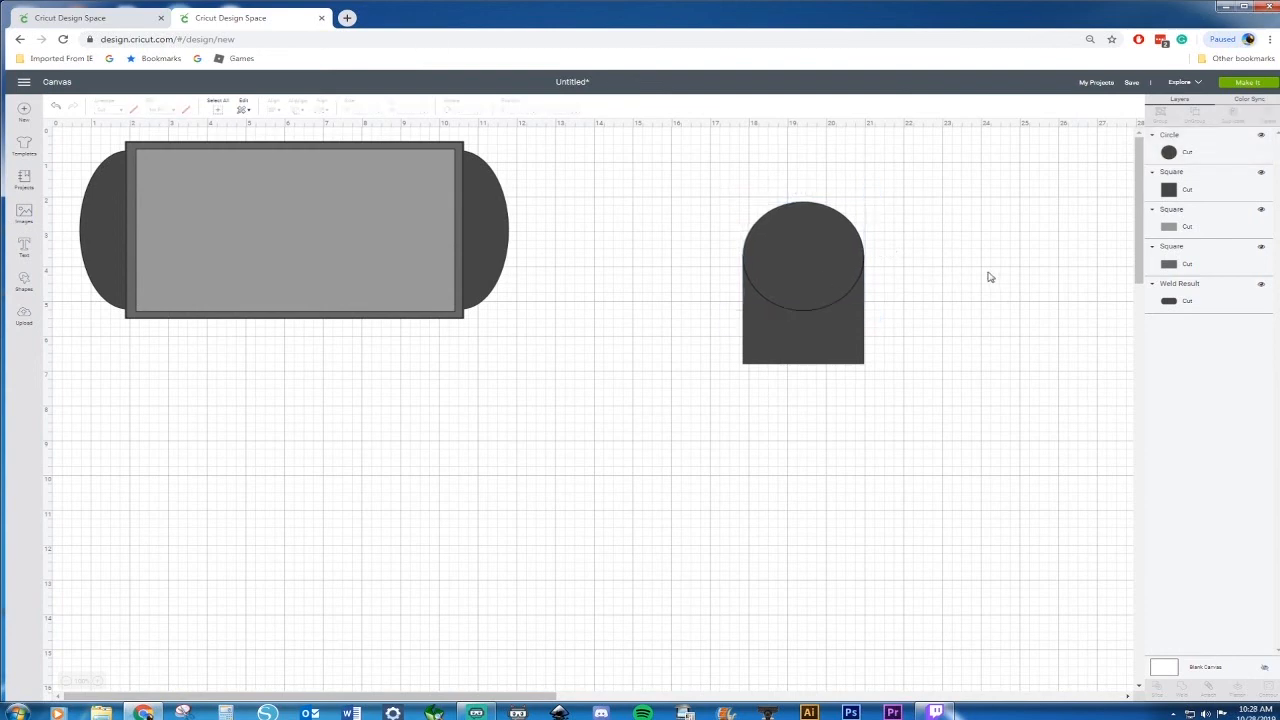
# Weld the circle and square into a single arch shape
pyautogui.moveTo(689, 178); pyautogui.dragTo(952, 450)
pyautogui.rightClick(778, 307)
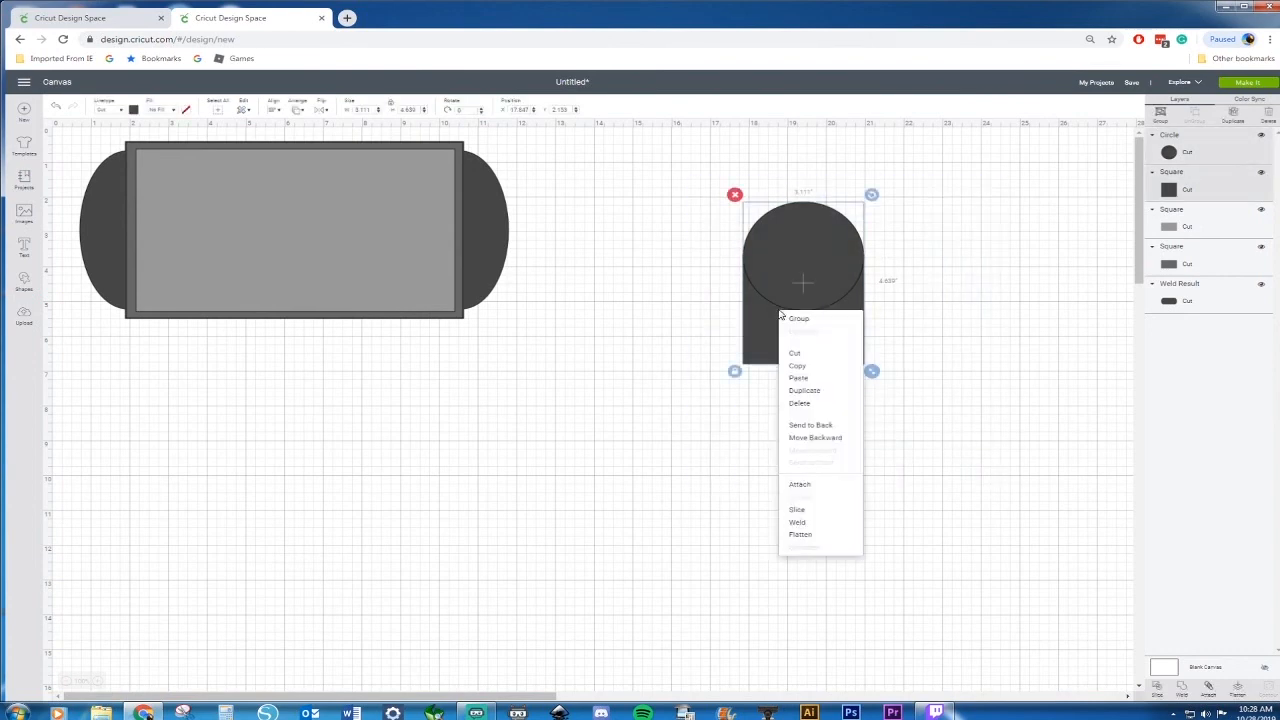
pyautogui.click(806, 522)
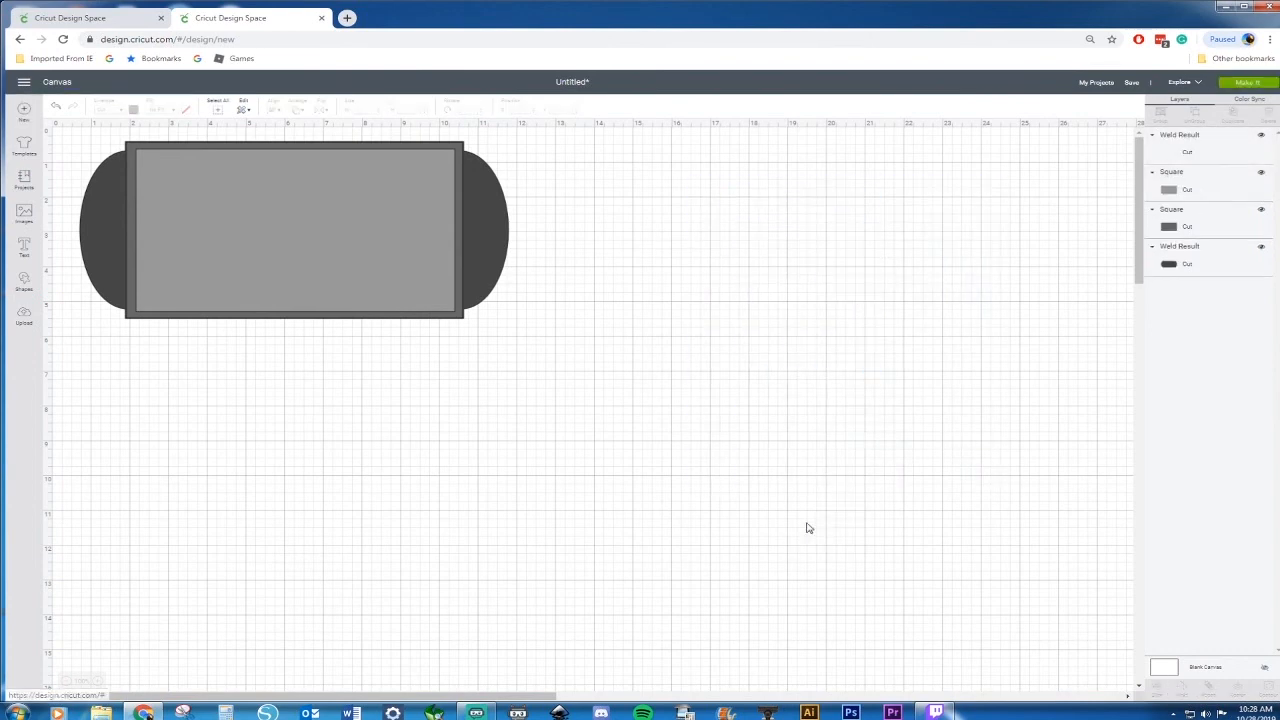
# Insert a heart shape and place it overlapping the arch's lower left side
pyautogui.click(23, 283)
pyautogui.click(67, 348)
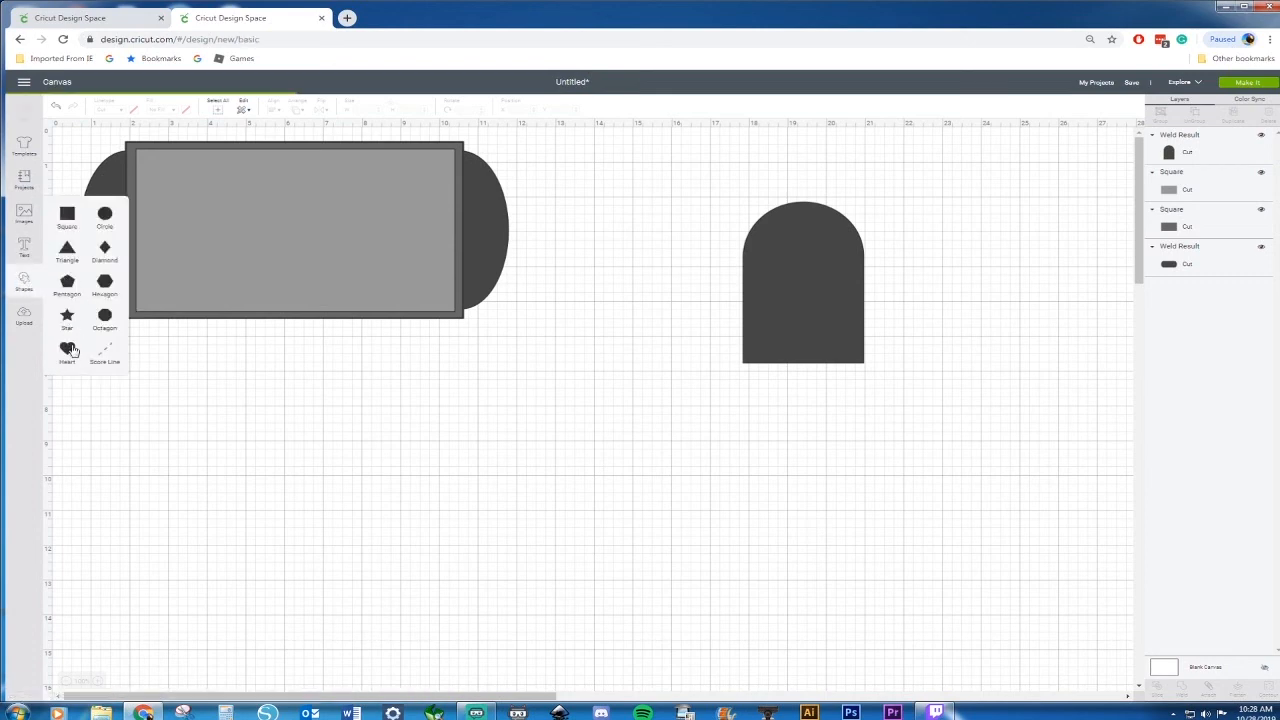
pyautogui.moveTo(183, 226); pyautogui.dragTo(757, 291)
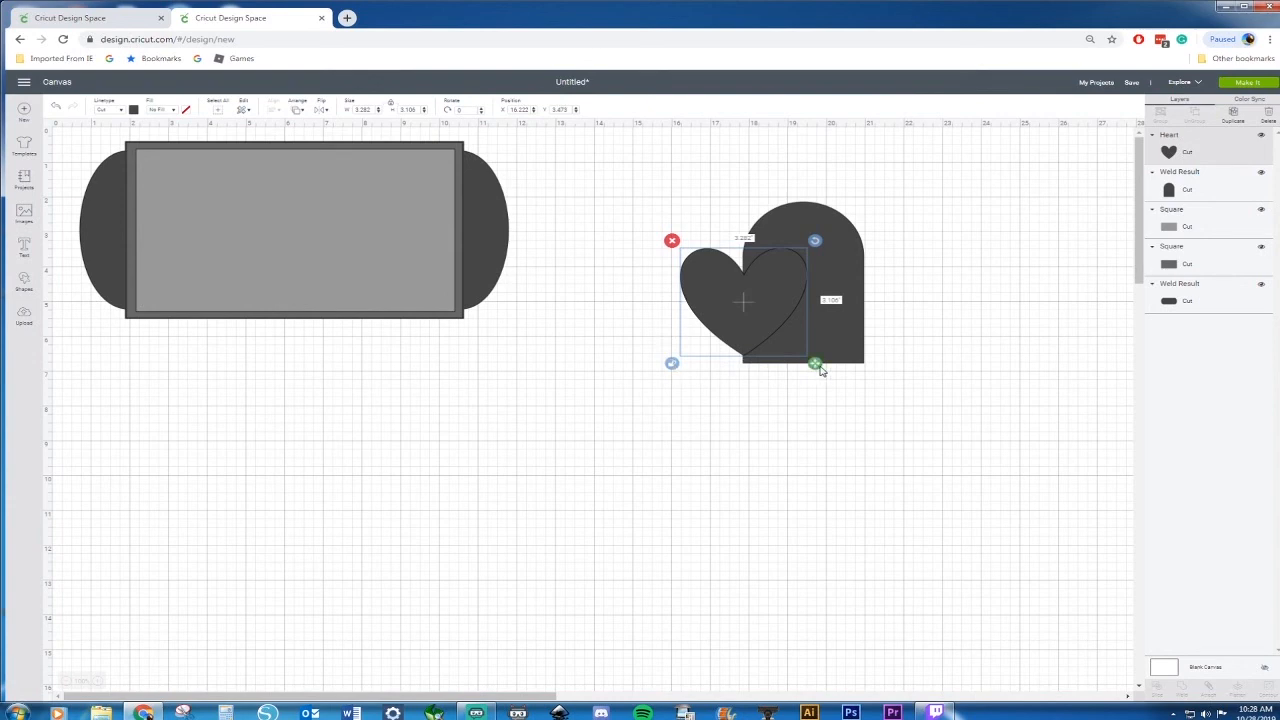
pyautogui.moveTo(816, 367)
pyautogui.mouseDown()
pyautogui.moveTo(776, 364)
pyautogui.moveTo(854, 362)
pyautogui.moveTo(818, 366)
pyautogui.mouseUp()
pyautogui.click(800, 431)
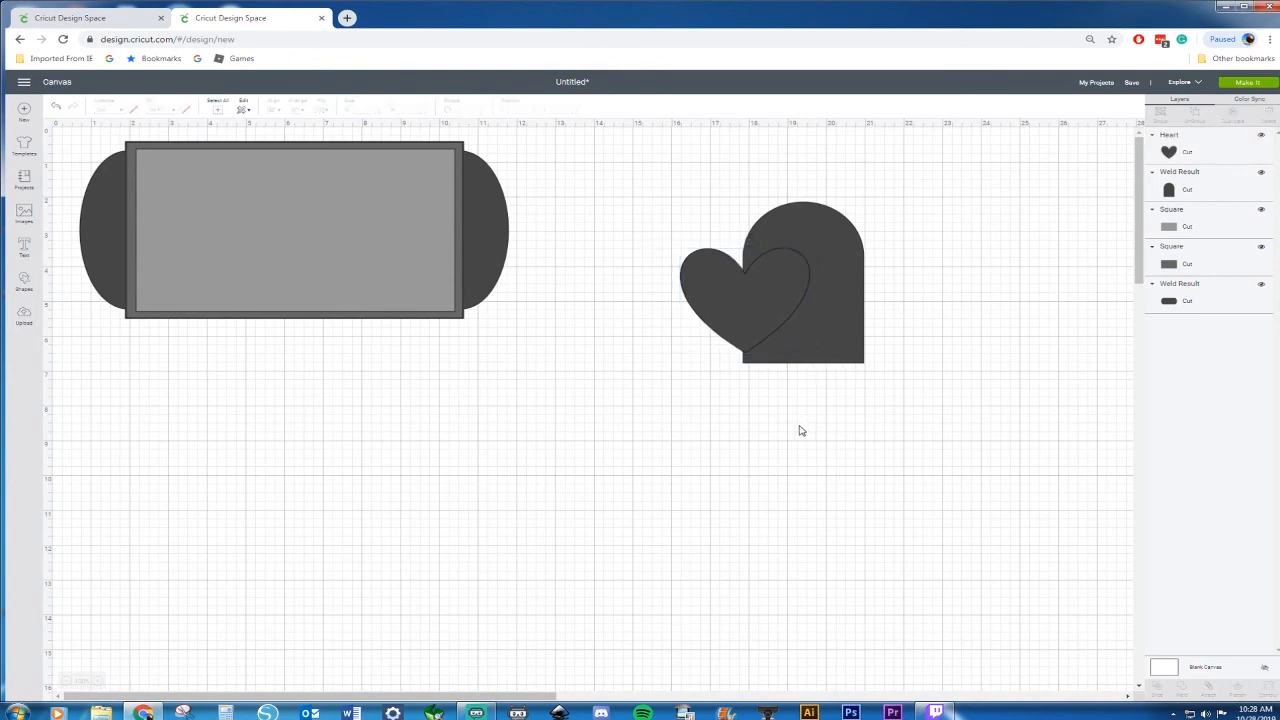
# Weld the heart and the arch together into a single oven-mitt shape
pyautogui.moveTo(664, 199); pyautogui.dragTo(829, 369)
pyautogui.rightClick(783, 290)
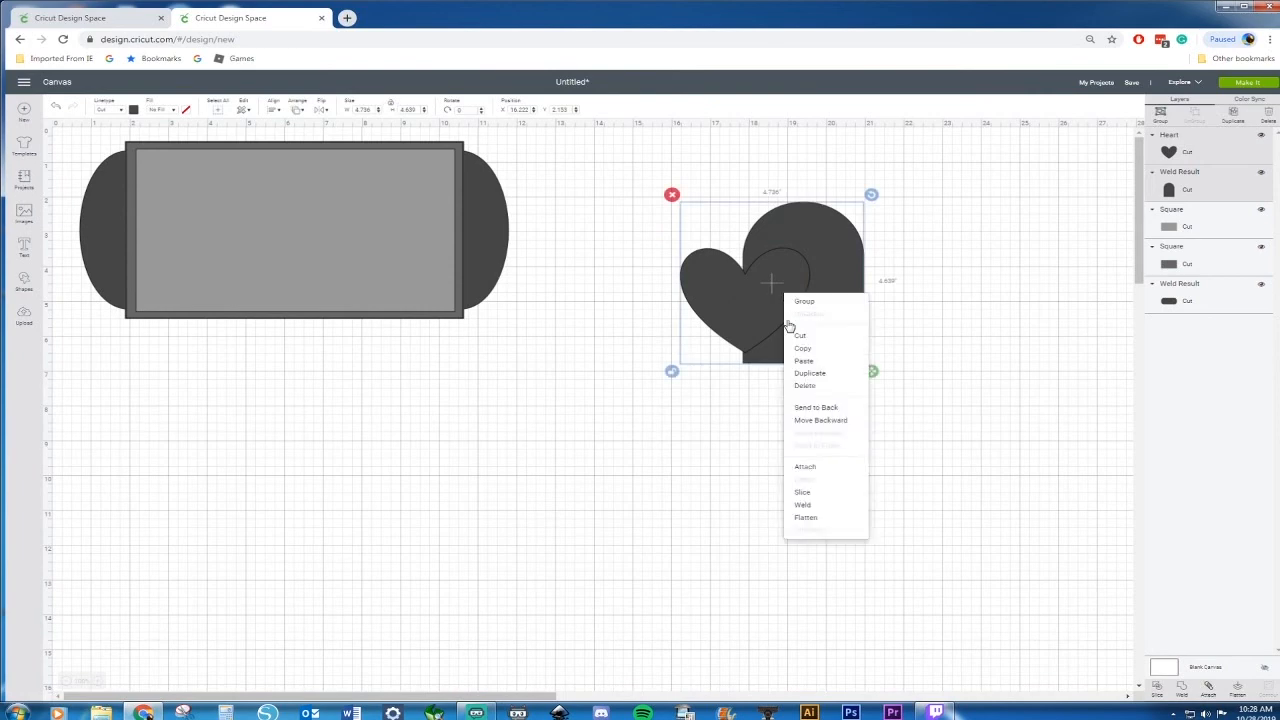
pyautogui.click(805, 506)
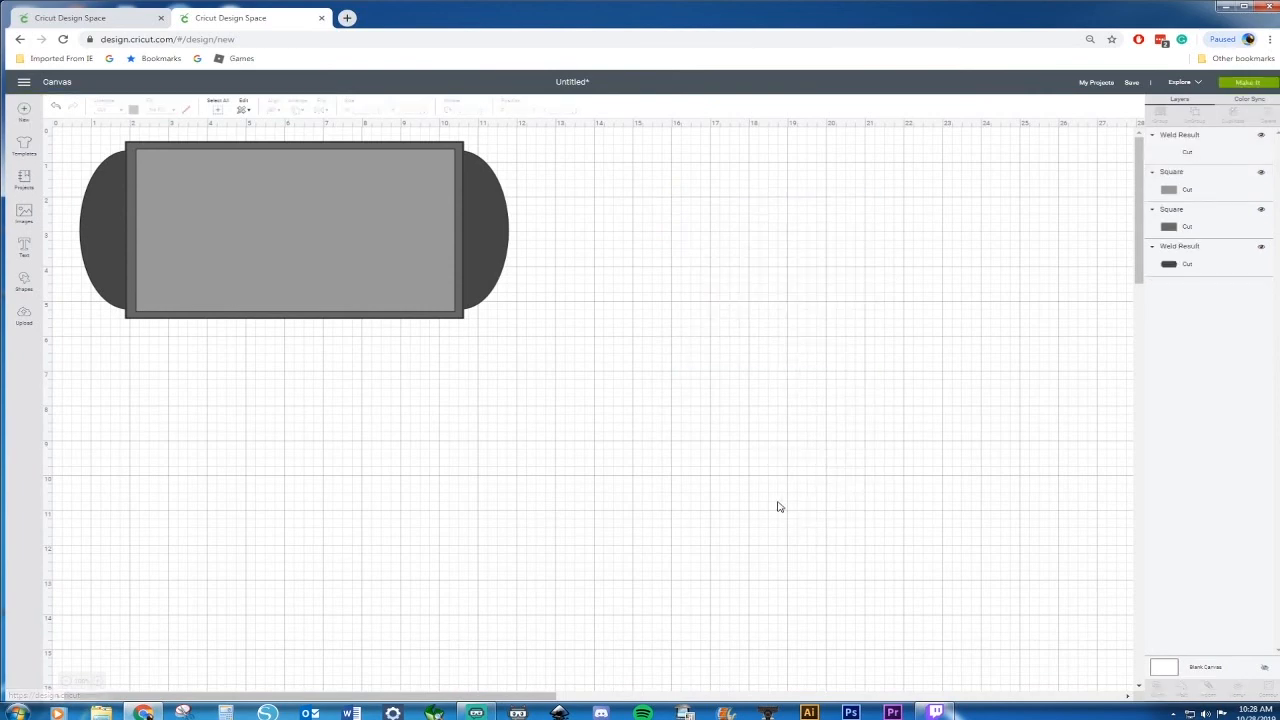
# Resize the mitt to about 4.18 in wide and 4.72 in tall
pyautogui.click(761, 321)
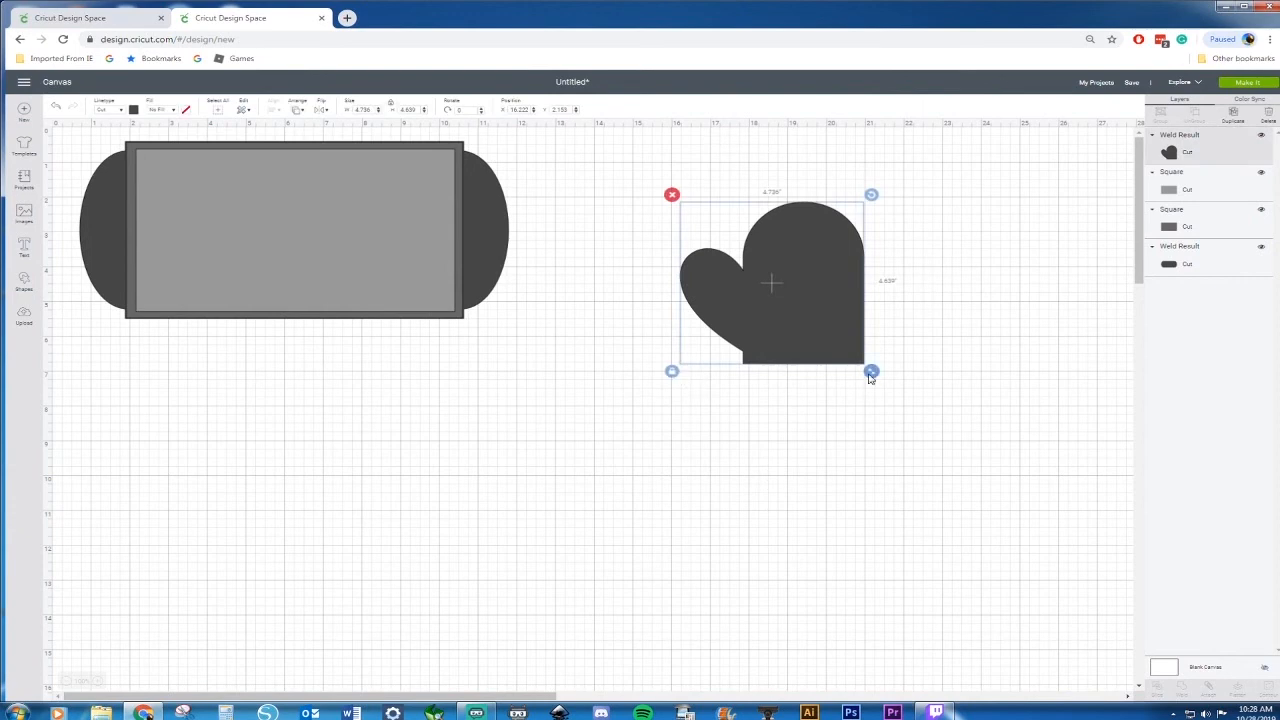
pyautogui.moveTo(871, 371)
pyautogui.mouseDown()
pyautogui.moveTo(845, 348)
pyautogui.moveTo(809, 369)
pyautogui.moveTo(850, 375)
pyautogui.mouseUp()
pyautogui.click(671, 351)
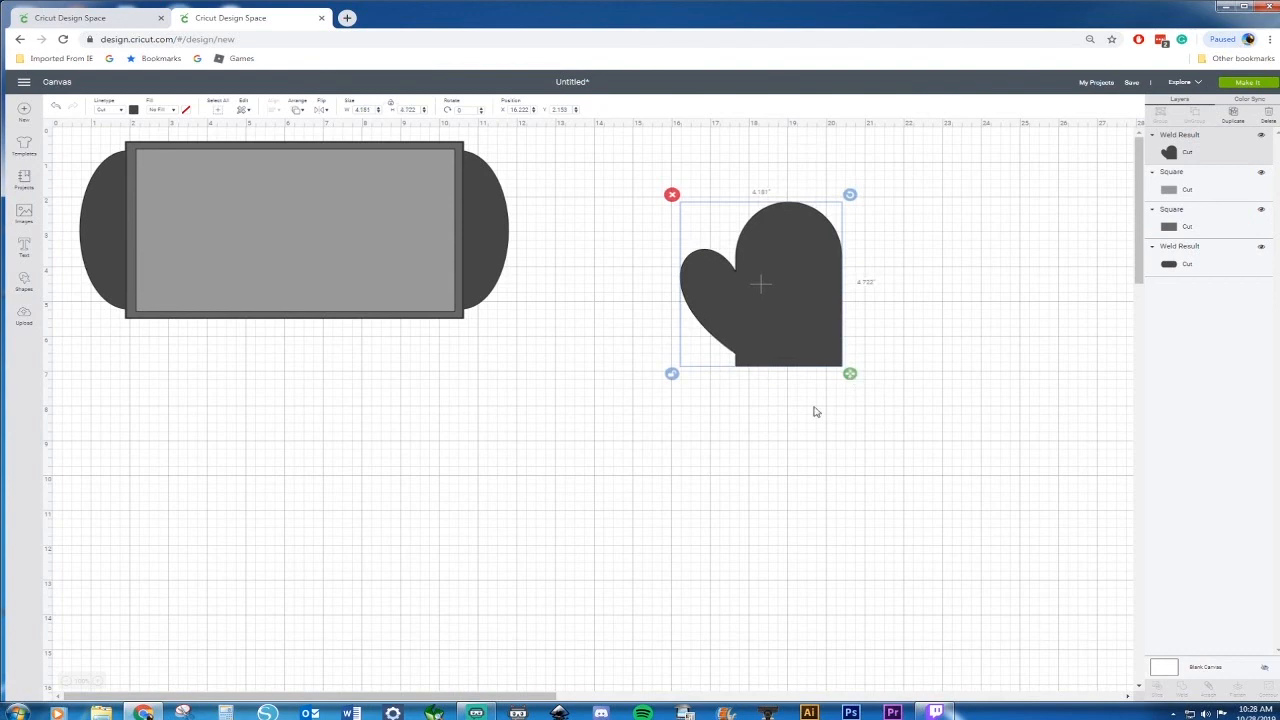
pyautogui.click(812, 402)
pyautogui.click(786, 320)
# Insert a circle below the mitt and shrink it into an oval about 0.78 by 1.17 in
pyautogui.click(24, 280)
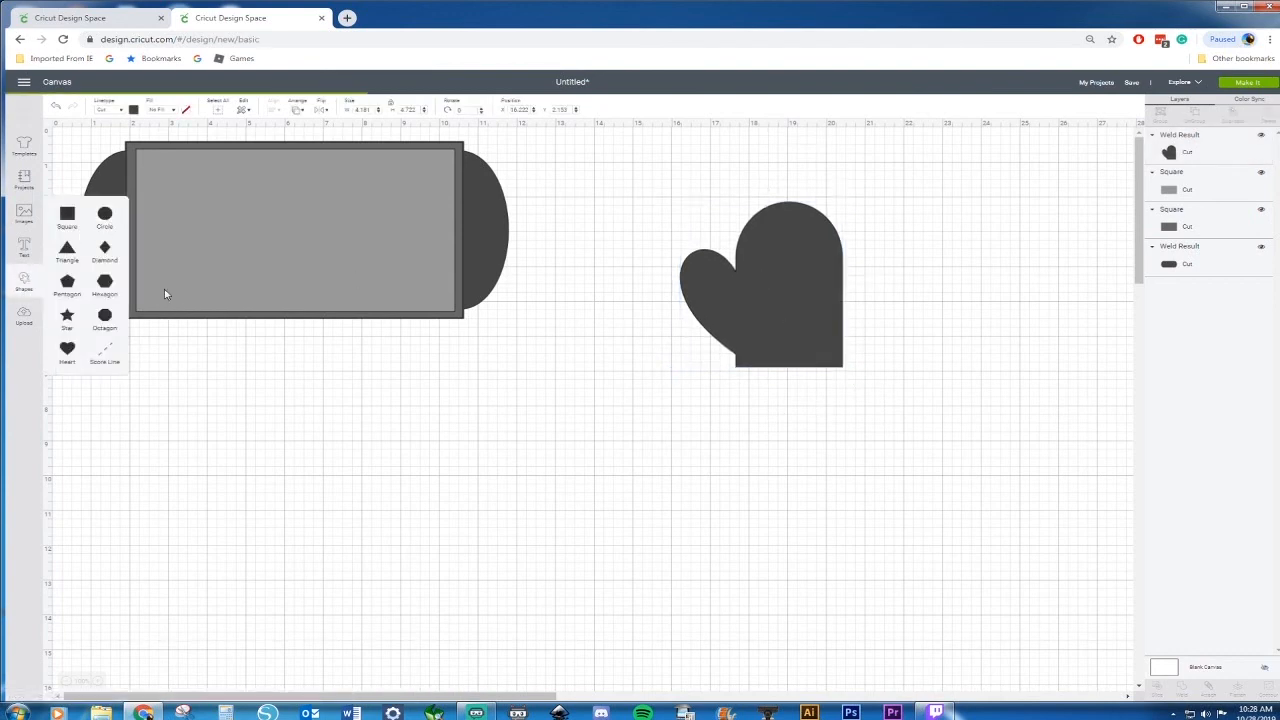
pyautogui.click(104, 214)
pyautogui.moveTo(214, 278); pyautogui.dragTo(730, 489)
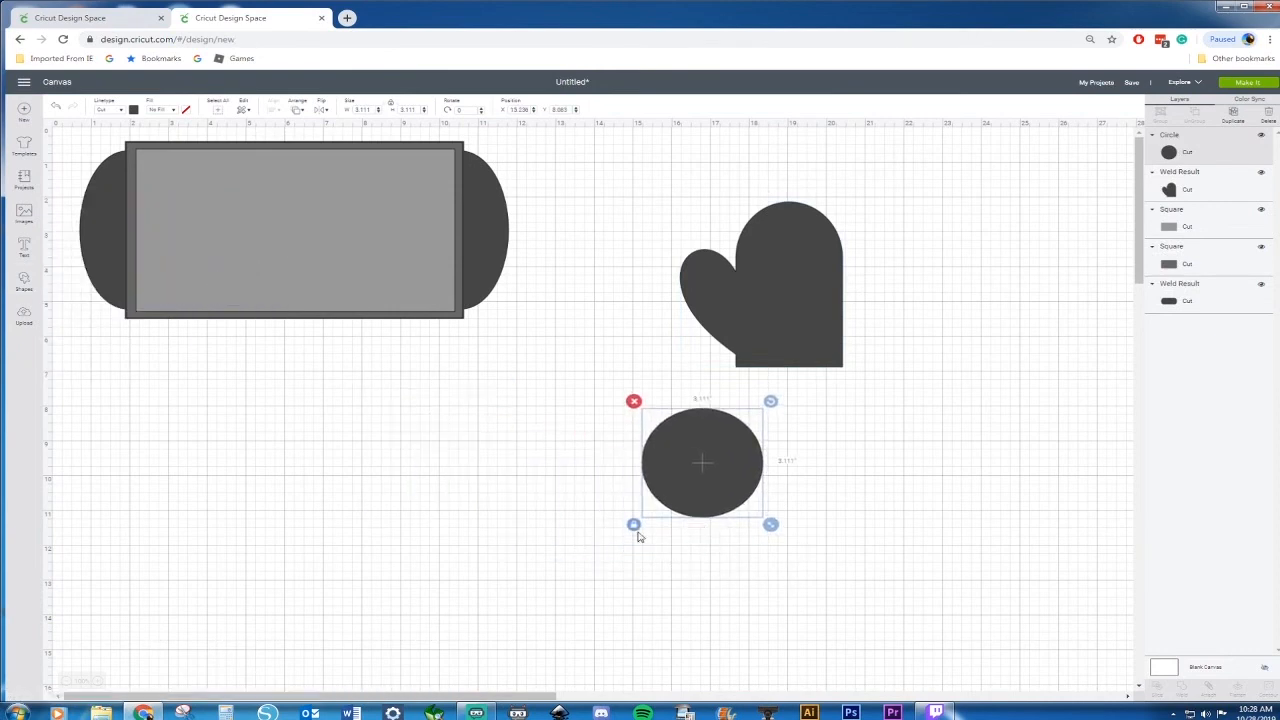
pyautogui.moveTo(770, 526); pyautogui.dragTo(682, 467)
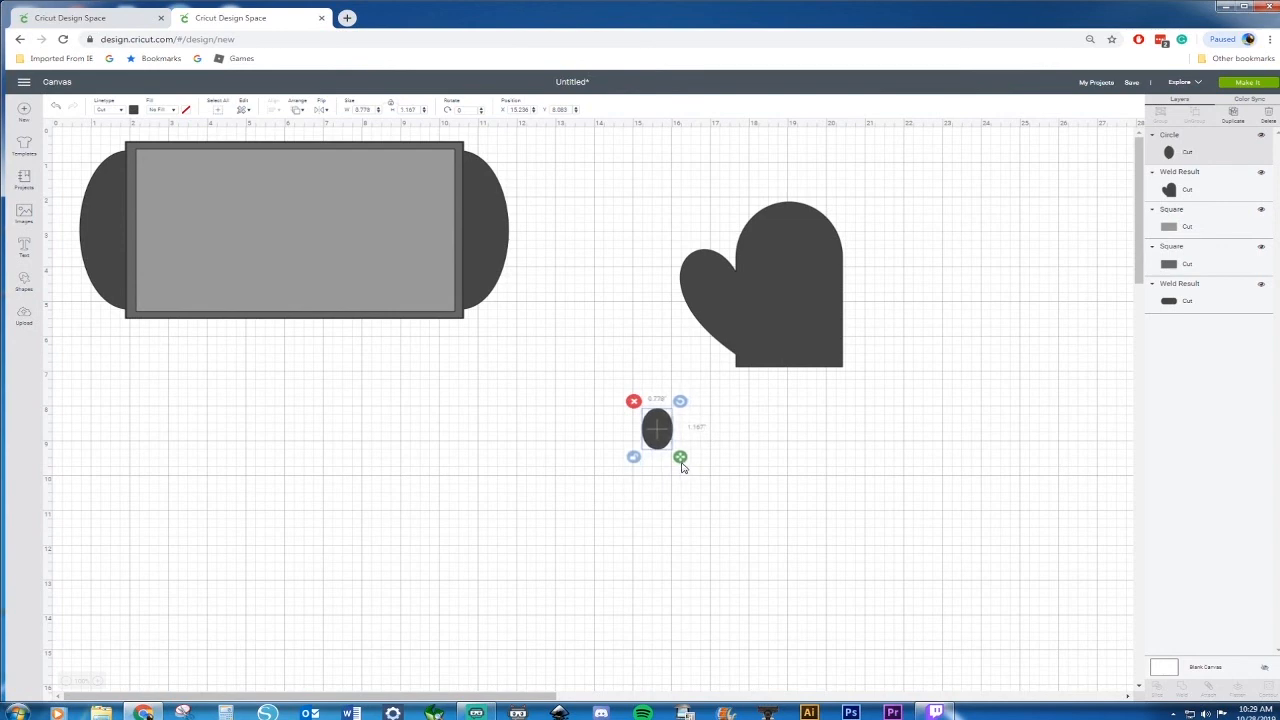
# Duplicate the oval and shrink the copy to about 0.57 by 0.86 in, centred on the original
pyautogui.hotkey('ctrl', 'd')
pyautogui.click(705, 482)
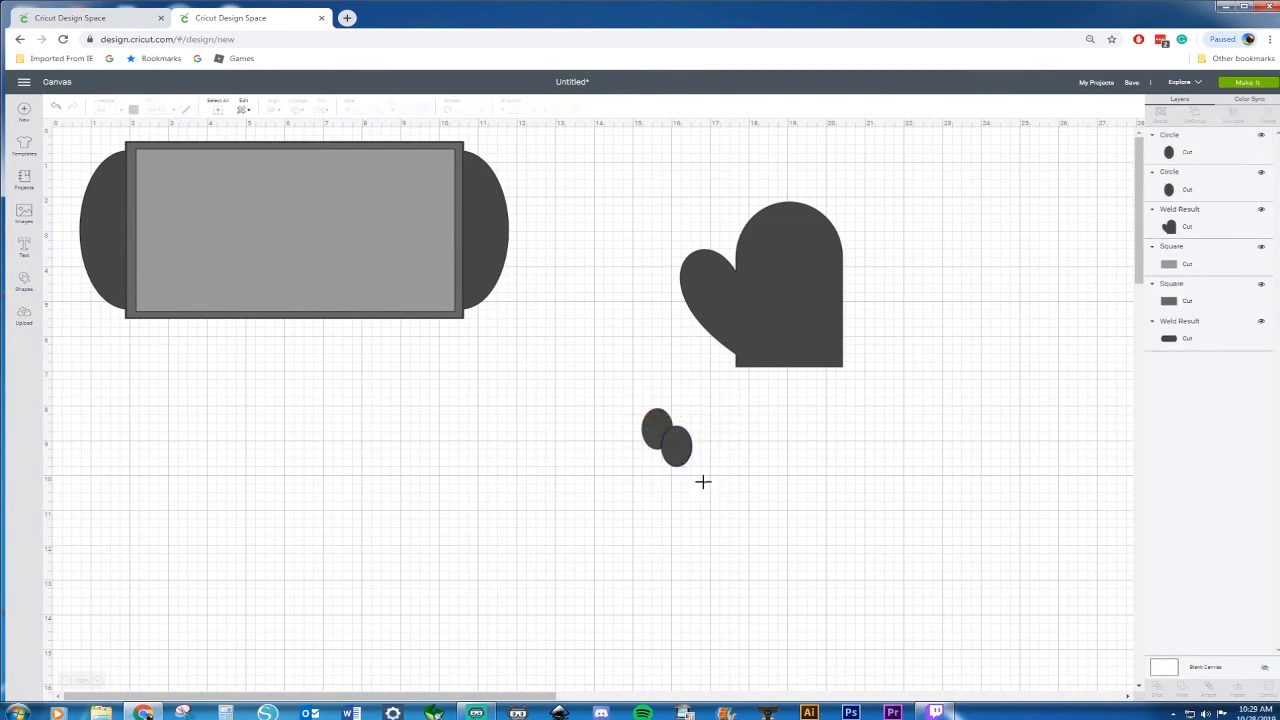
pyautogui.click(688, 457)
pyautogui.moveTo(699, 474); pyautogui.dragTo(662, 440)
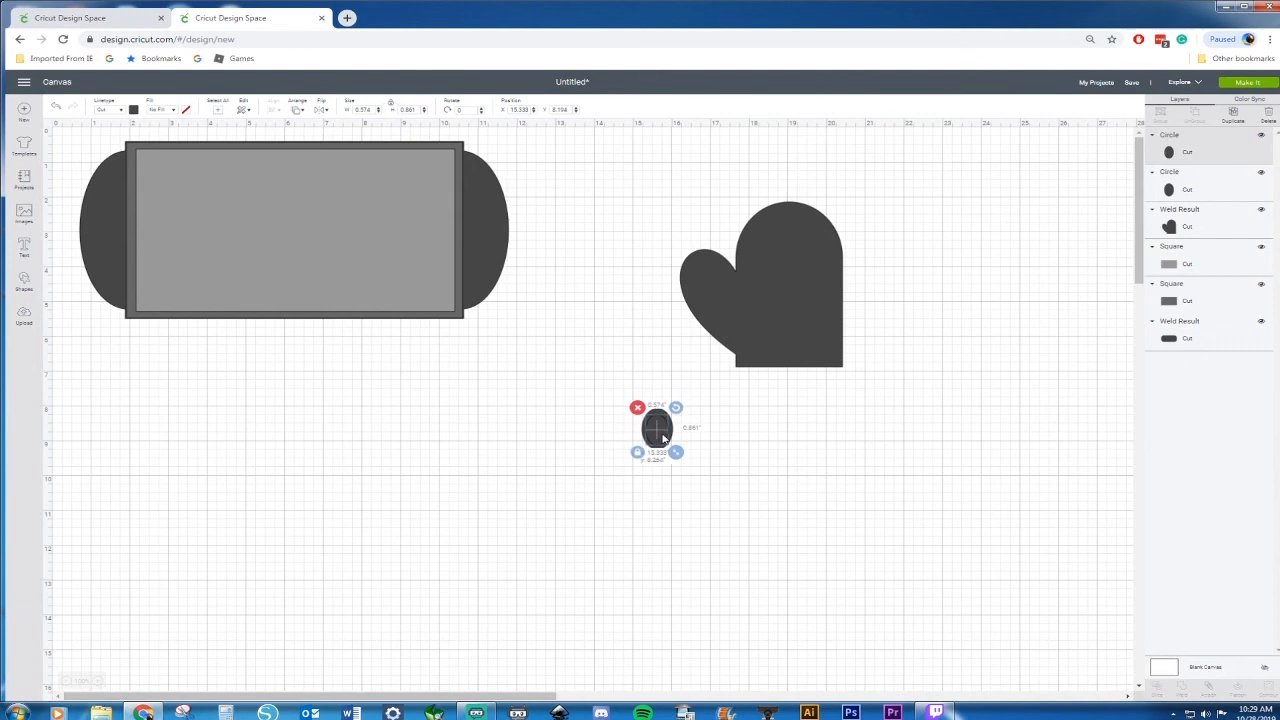
pyautogui.click(757, 443)
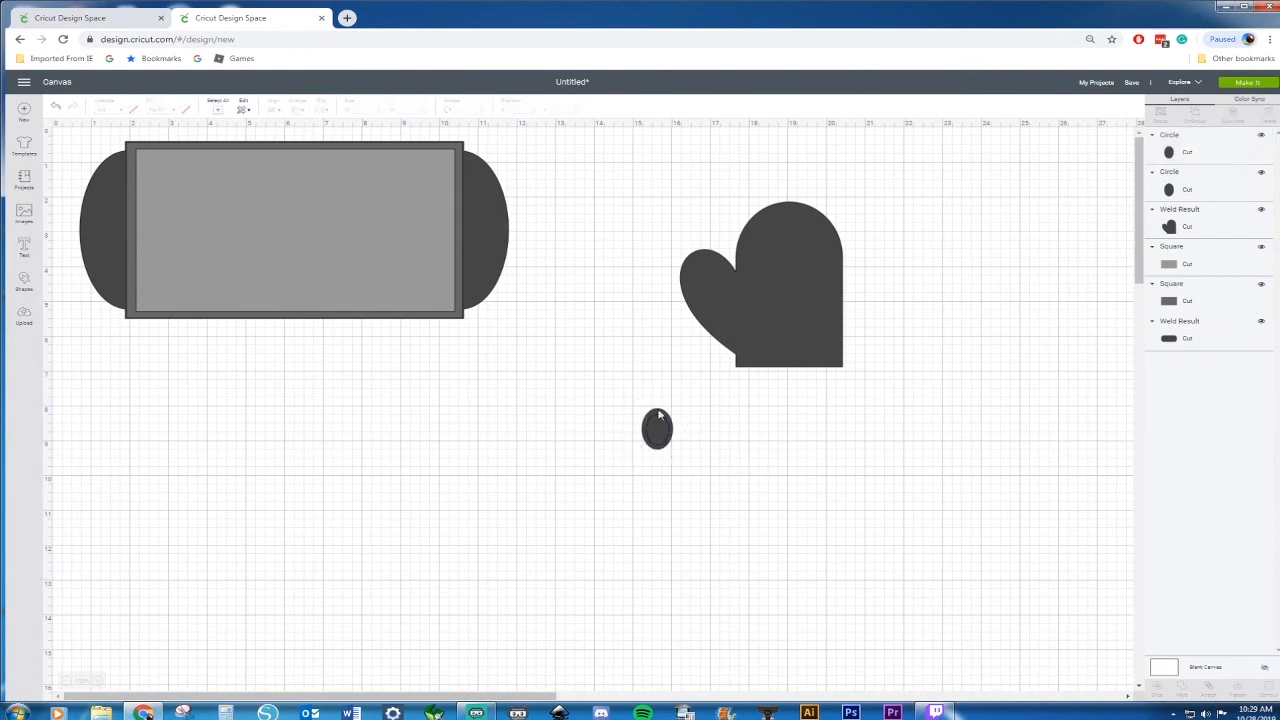
# Duplicate the pair of ovals and slice the copied pair into an oval ring
pyautogui.moveTo(635, 403); pyautogui.dragTo(771, 451)
pyautogui.hotkey('ctrl', 'd')
pyautogui.rightClick(771, 451)
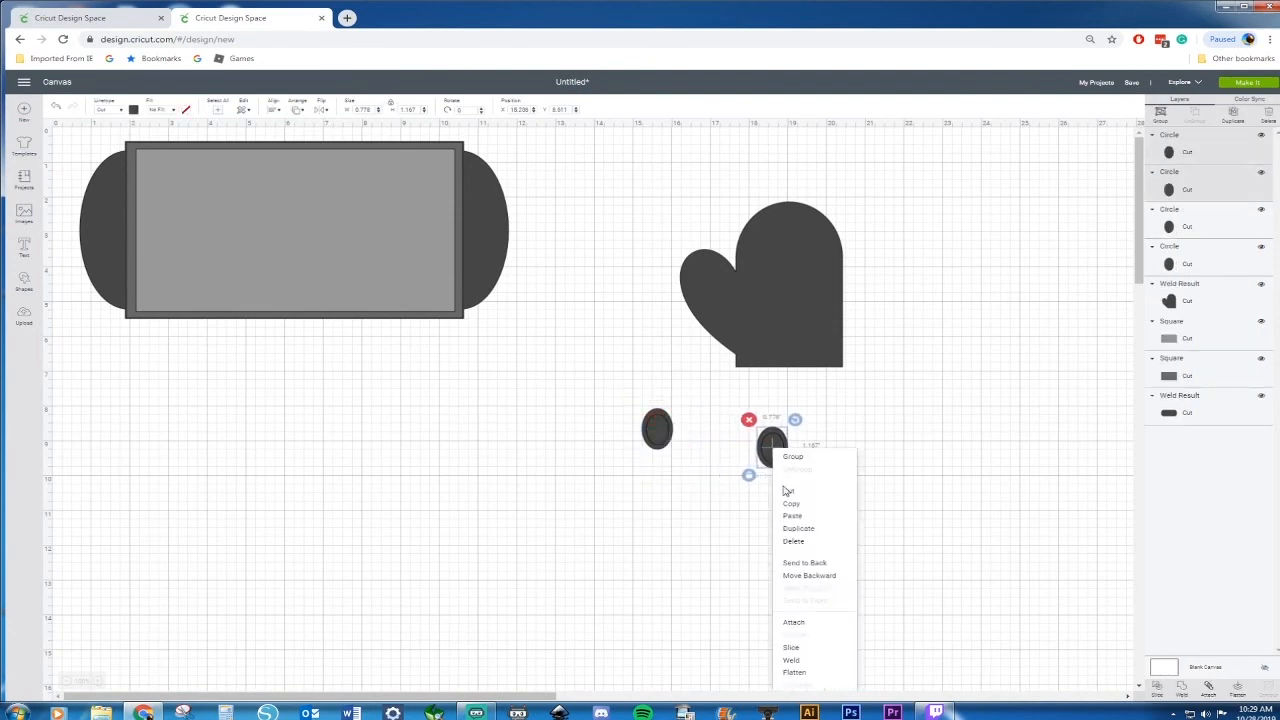
pyautogui.click(792, 648)
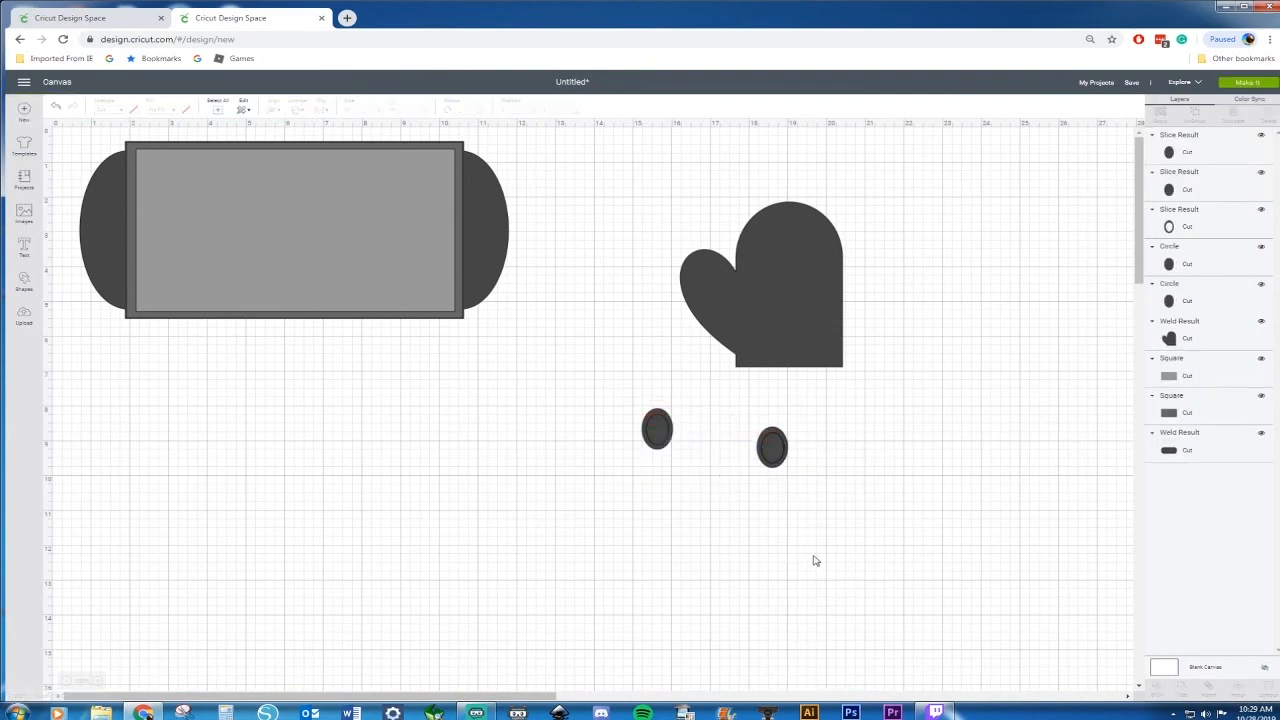
# Place the oval ring at the mitt's lower right corner as a hanging loop and weld it to the mitt
pyautogui.moveTo(771, 463); pyautogui.dragTo(783, 508)
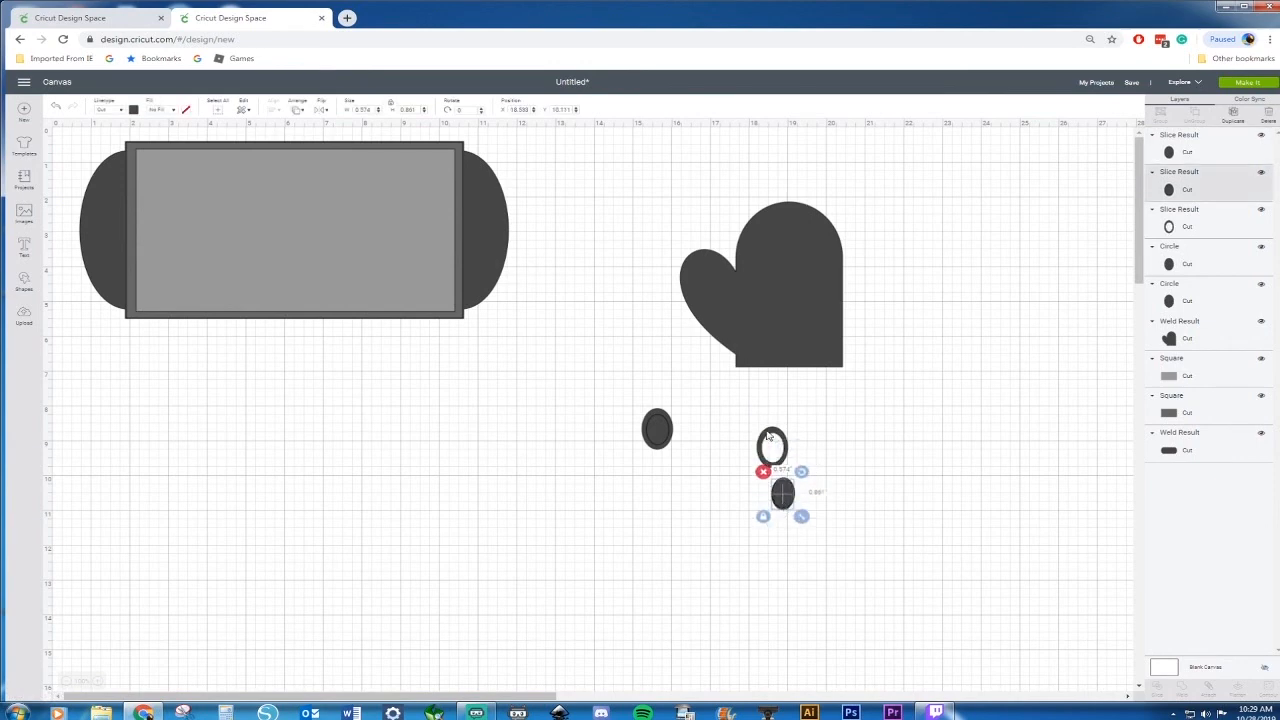
pyautogui.moveTo(776, 440); pyautogui.dragTo(817, 399)
pyautogui.click(863, 374)
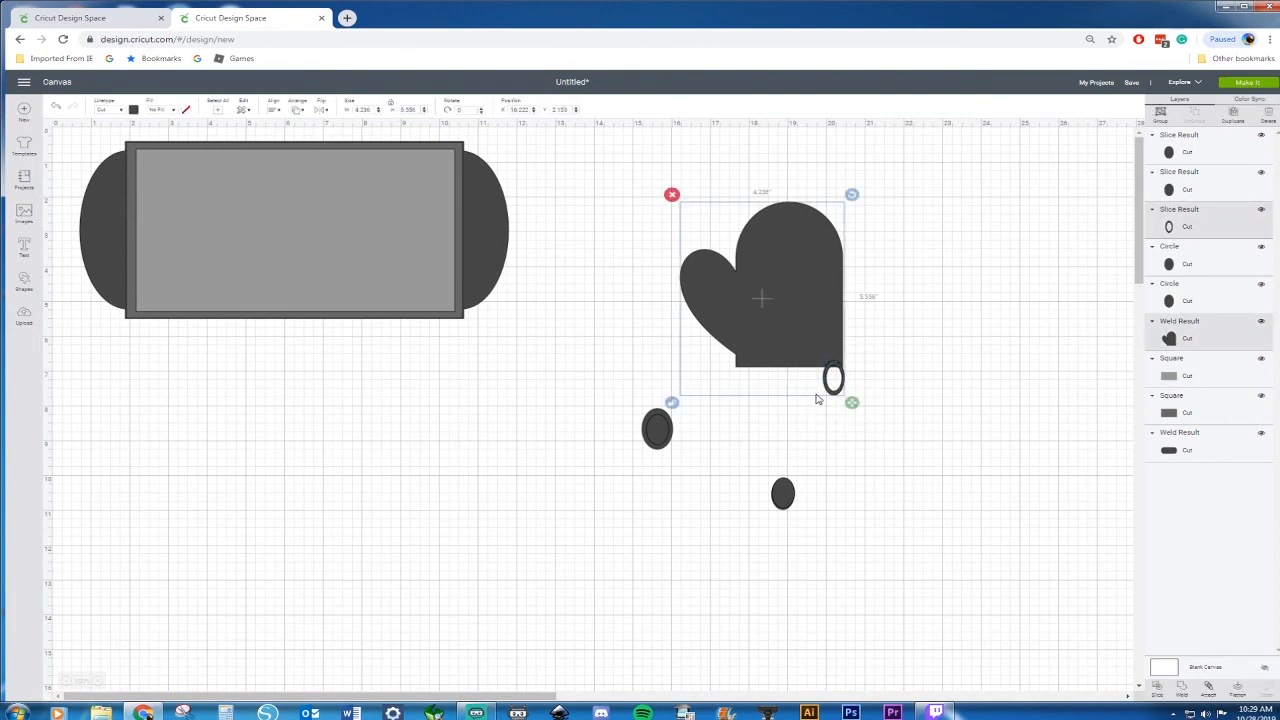
pyautogui.rightClick(838, 366)
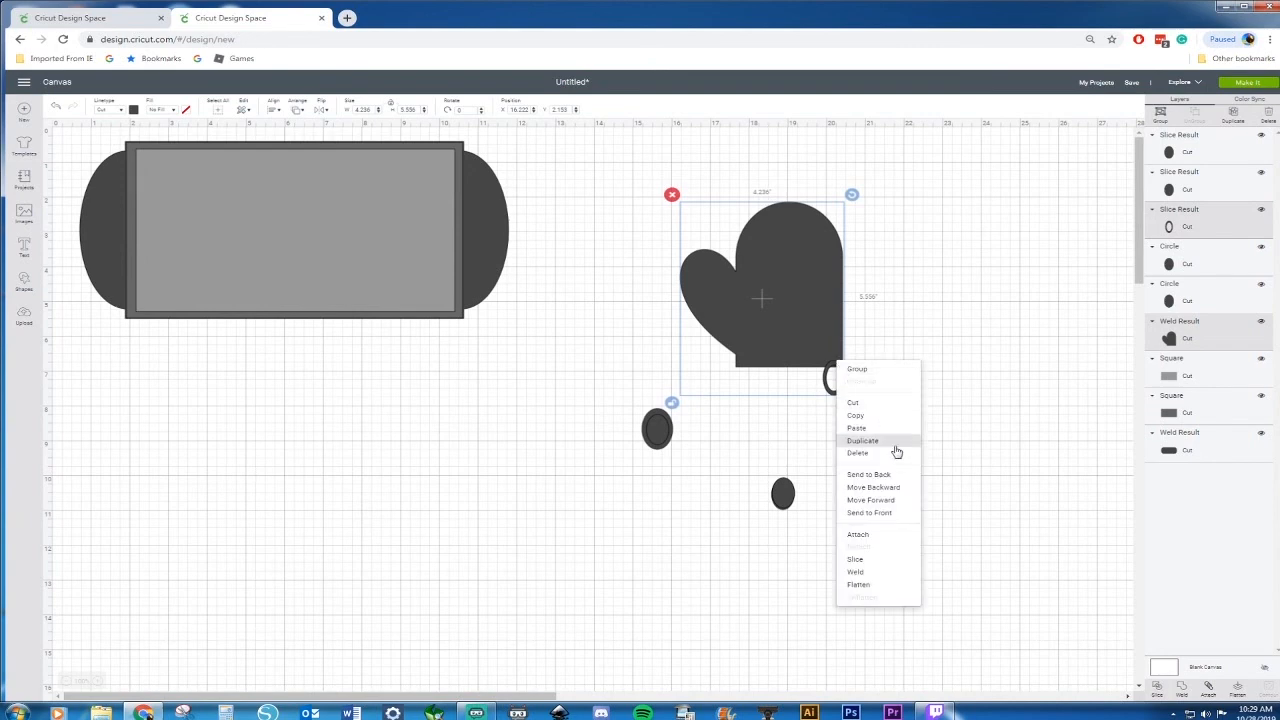
pyautogui.click(866, 573)
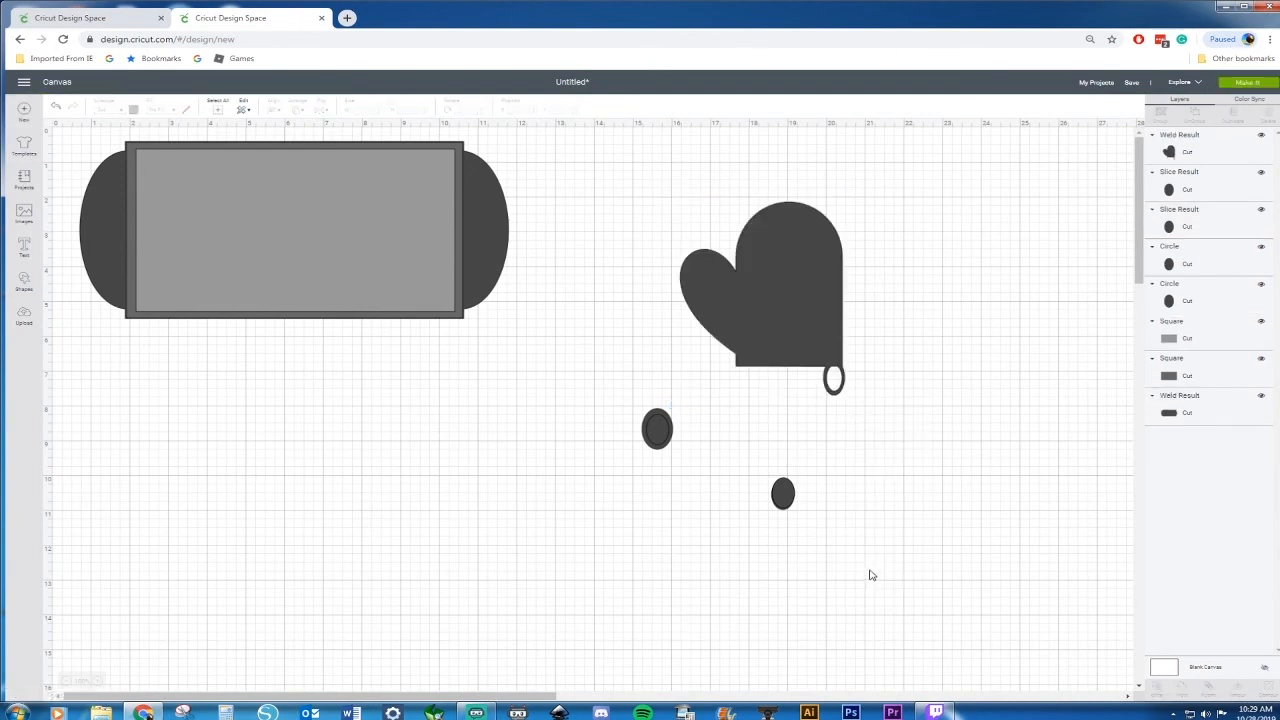
# Delete the leftover ovals and move the mitt next to the baking sheet
pyautogui.moveTo(621, 400); pyautogui.dragTo(806, 549)
pyautogui.press('Delete')
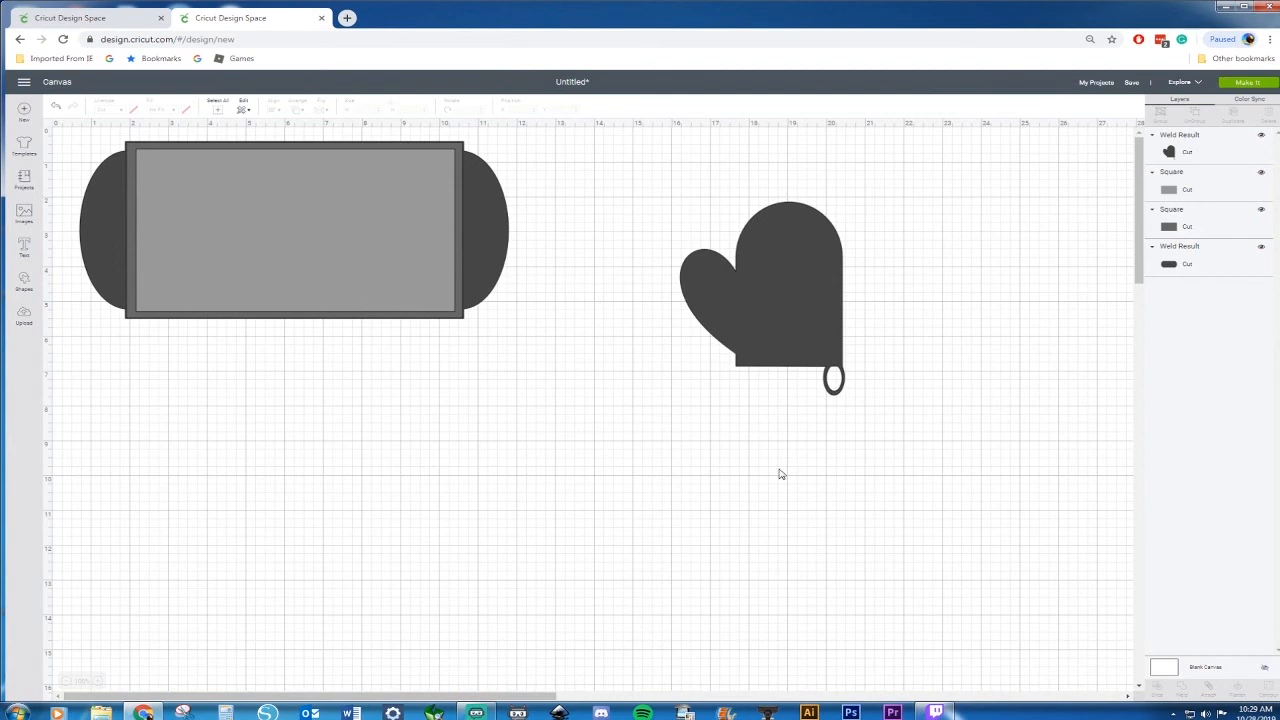
pyautogui.moveTo(833, 333); pyautogui.dragTo(638, 279)
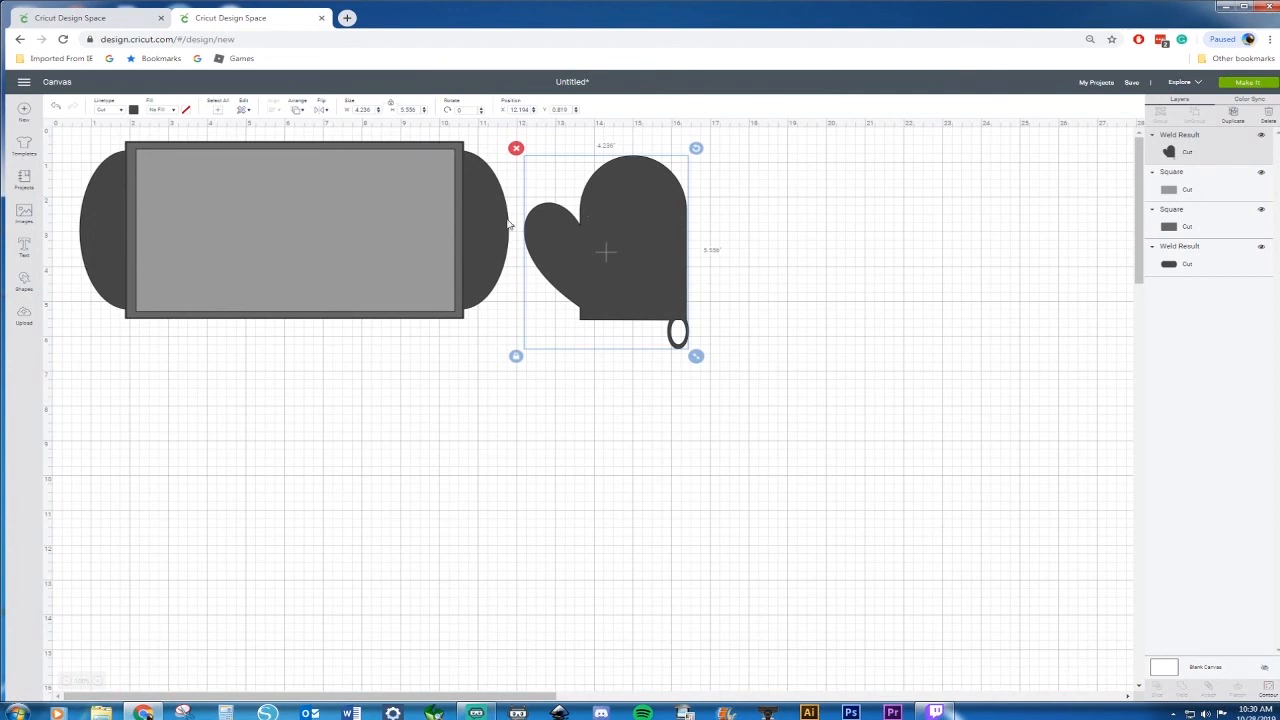
# Insert a circle to the right of the mitt and compare it with the spoon in the reference design
pyautogui.click(23, 284)
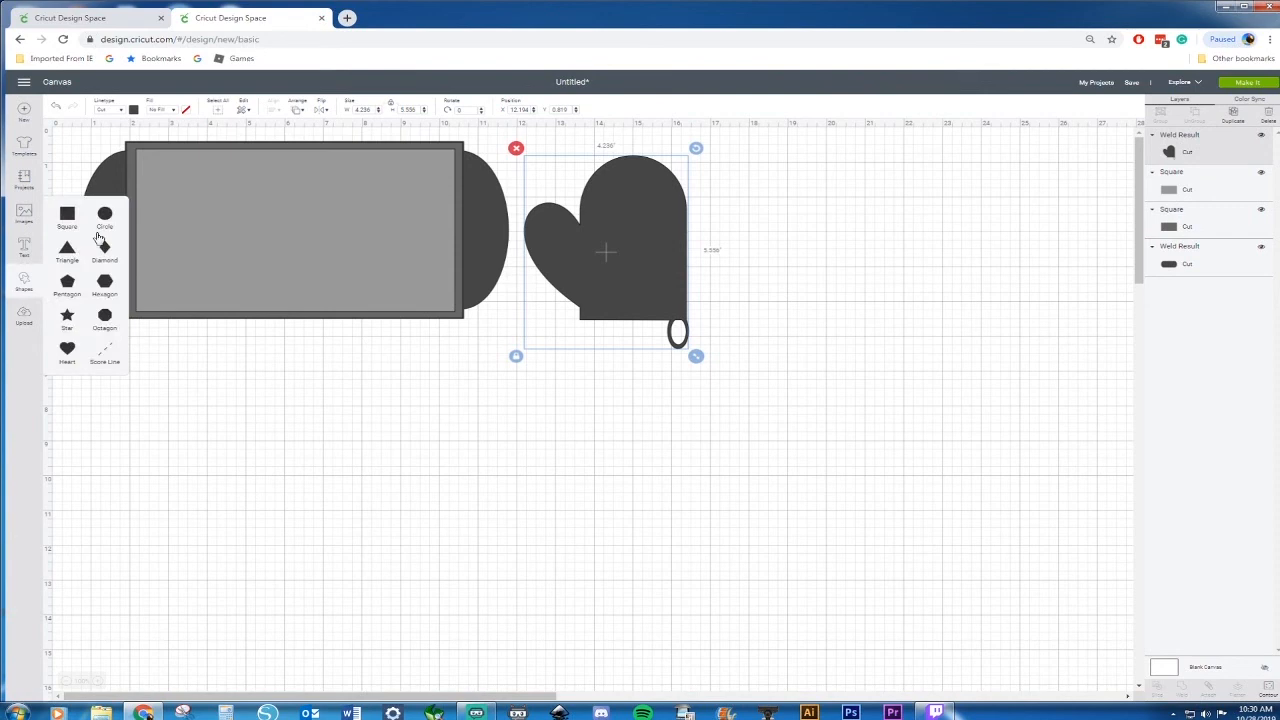
pyautogui.click(104, 218)
pyautogui.moveTo(225, 258); pyautogui.dragTo(792, 196)
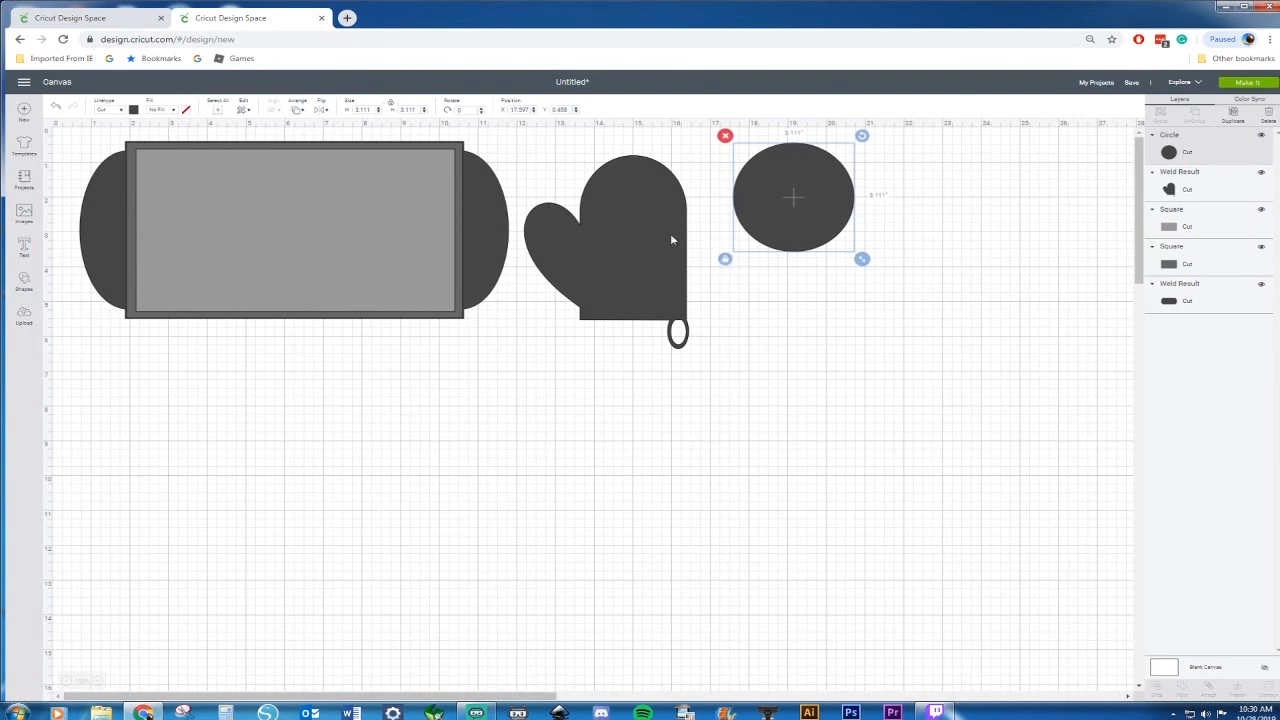
pyautogui.click(86, 14)
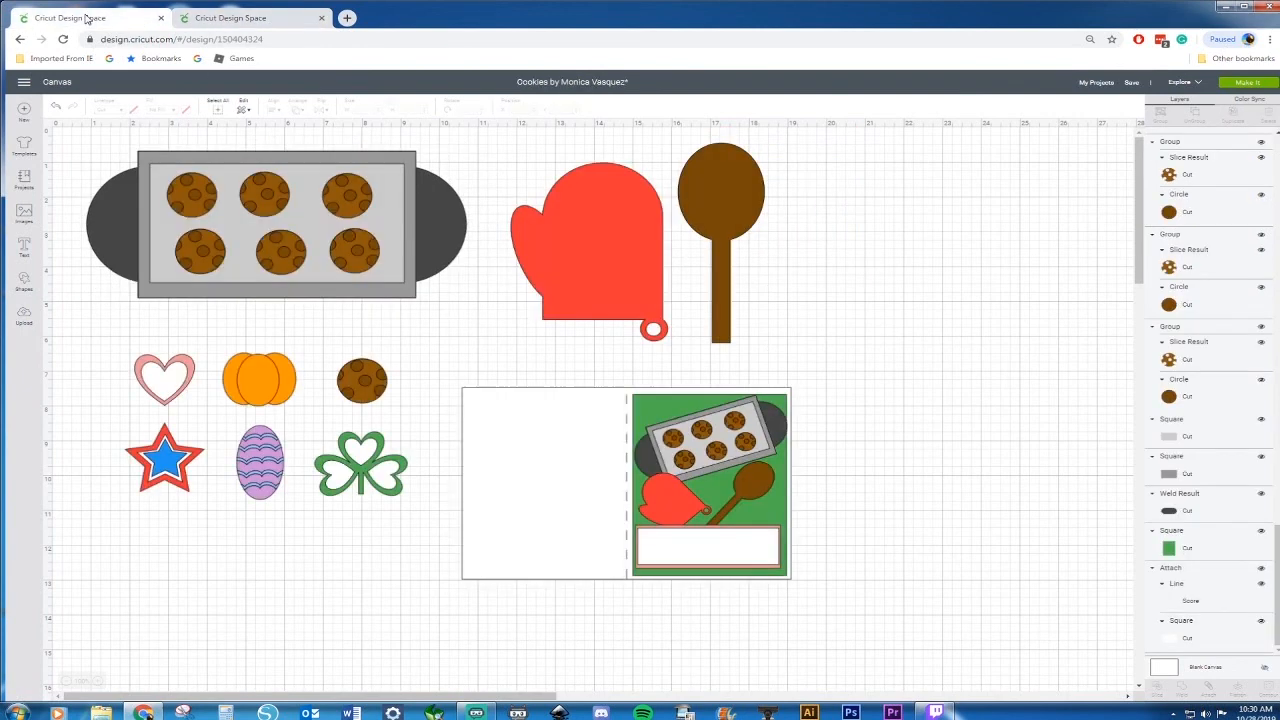
pyautogui.click(228, 20)
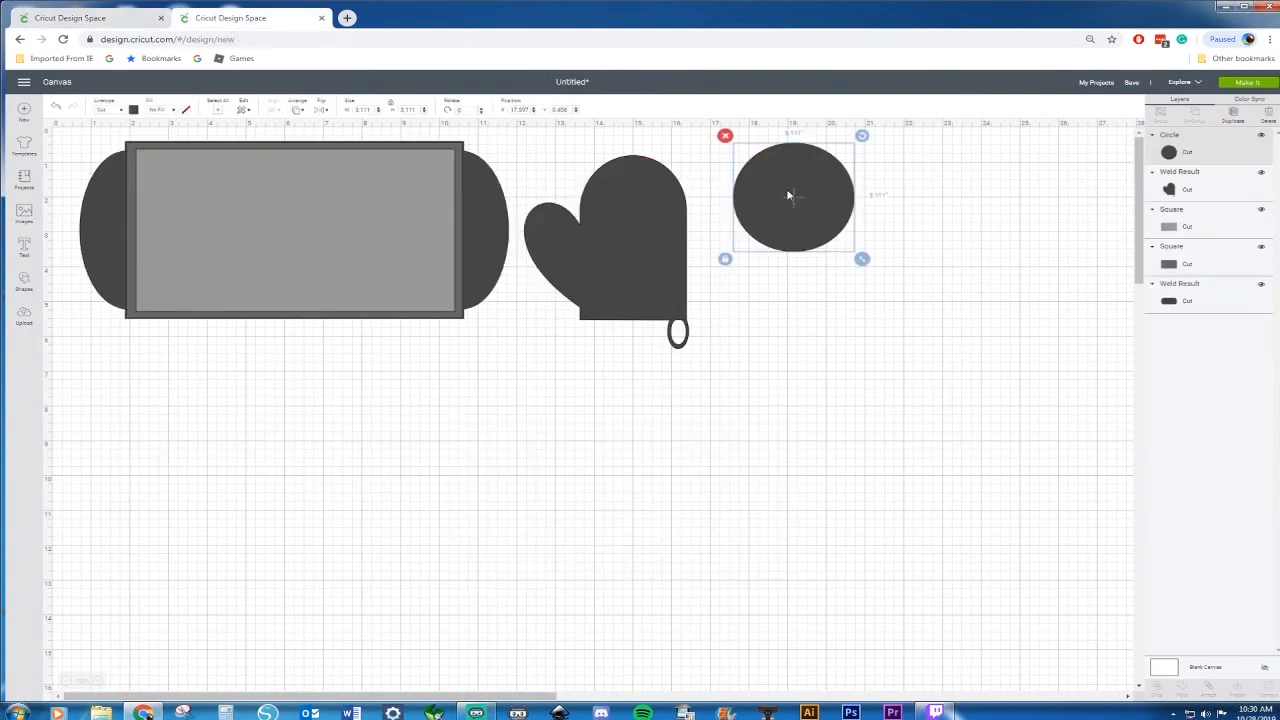
# Insert a square, narrow it into a thin handle under the circle, and stretch the circle to about 3.06 by 3.88 in
pyautogui.click(24, 285)
pyautogui.click(67, 214)
pyautogui.moveTo(218, 343); pyautogui.dragTo(808, 416)
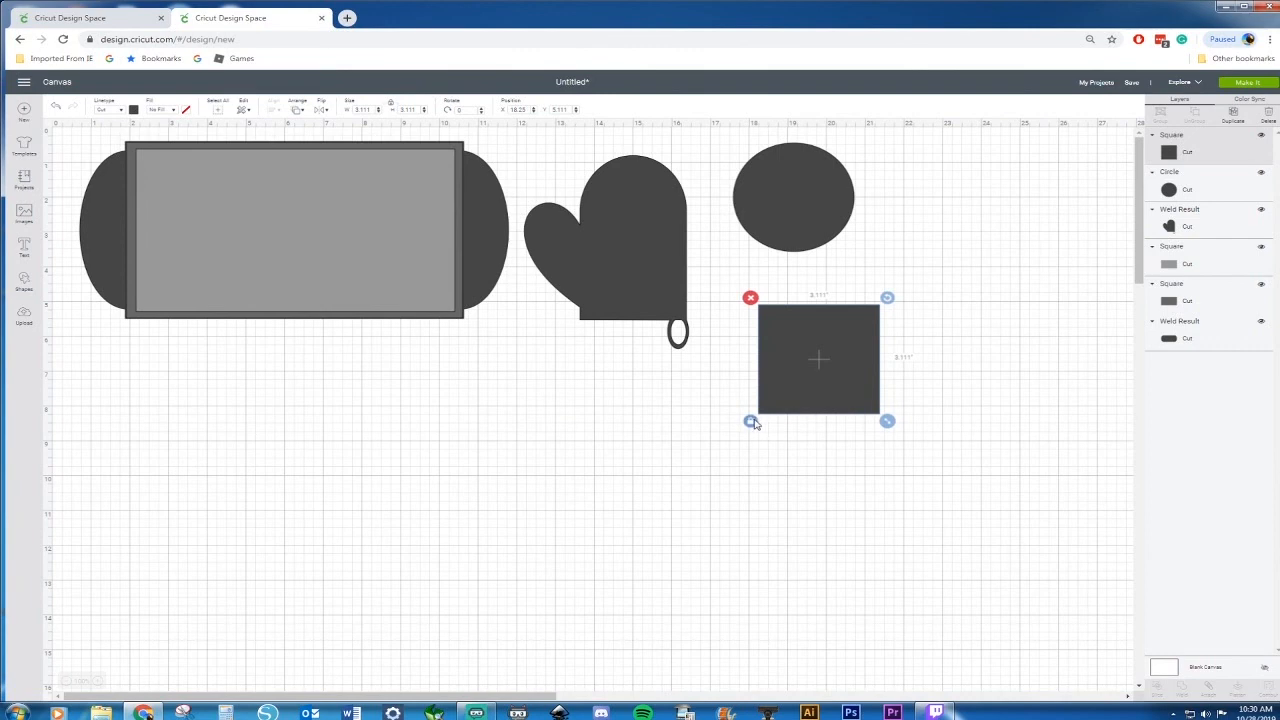
pyautogui.click(752, 421)
pyautogui.moveTo(886, 422); pyautogui.dragTo(793, 453)
pyautogui.moveTo(818, 247)
pyautogui.mouseDown()
pyautogui.moveTo(791, 273)
pyautogui.moveTo(802, 321)
pyautogui.moveTo(799, 247)
pyautogui.mouseUp()
pyautogui.moveTo(840, 309); pyautogui.dragTo(838, 336)
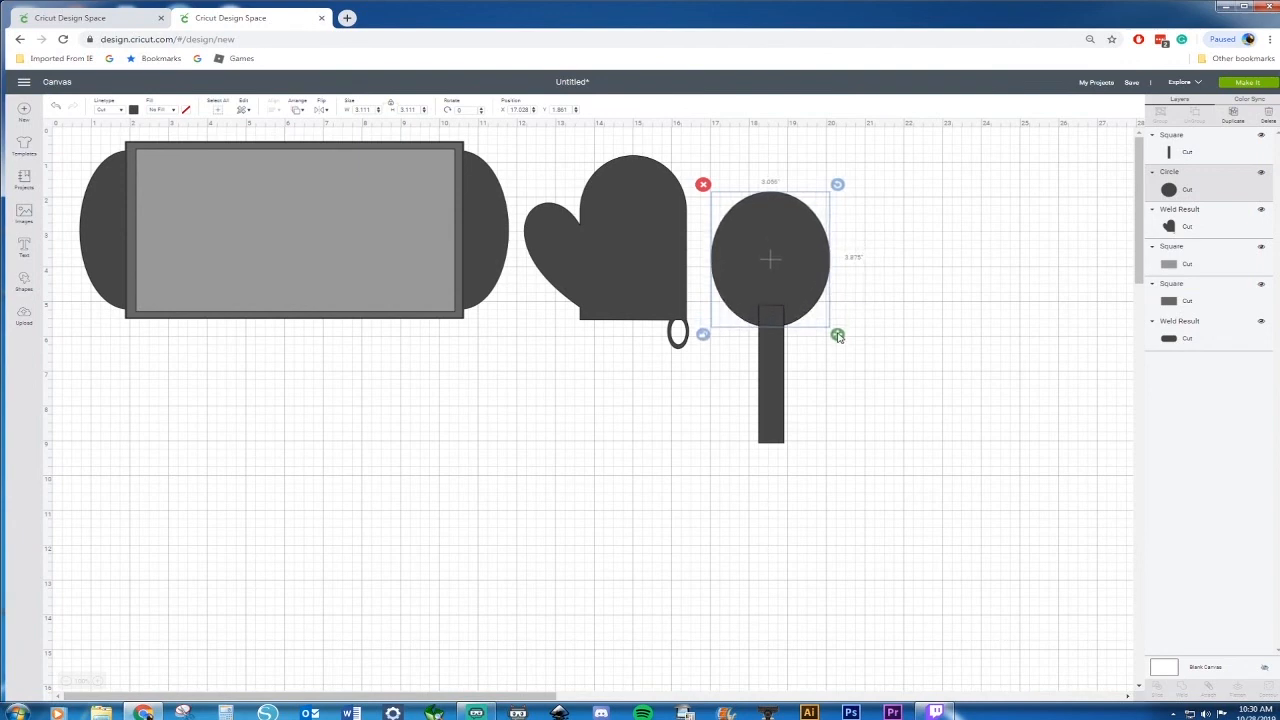
pyautogui.moveTo(876, 216); pyautogui.dragTo(748, 424)
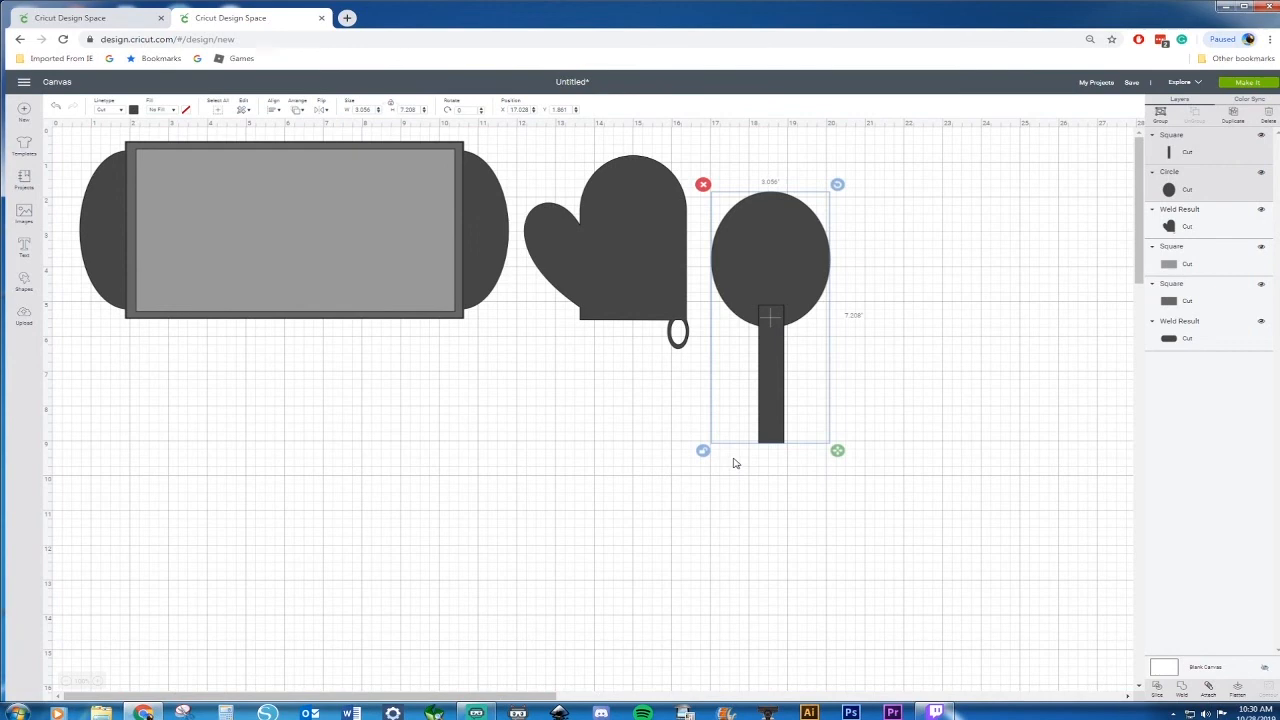
pyautogui.click(272, 112)
pyautogui.click(318, 192)
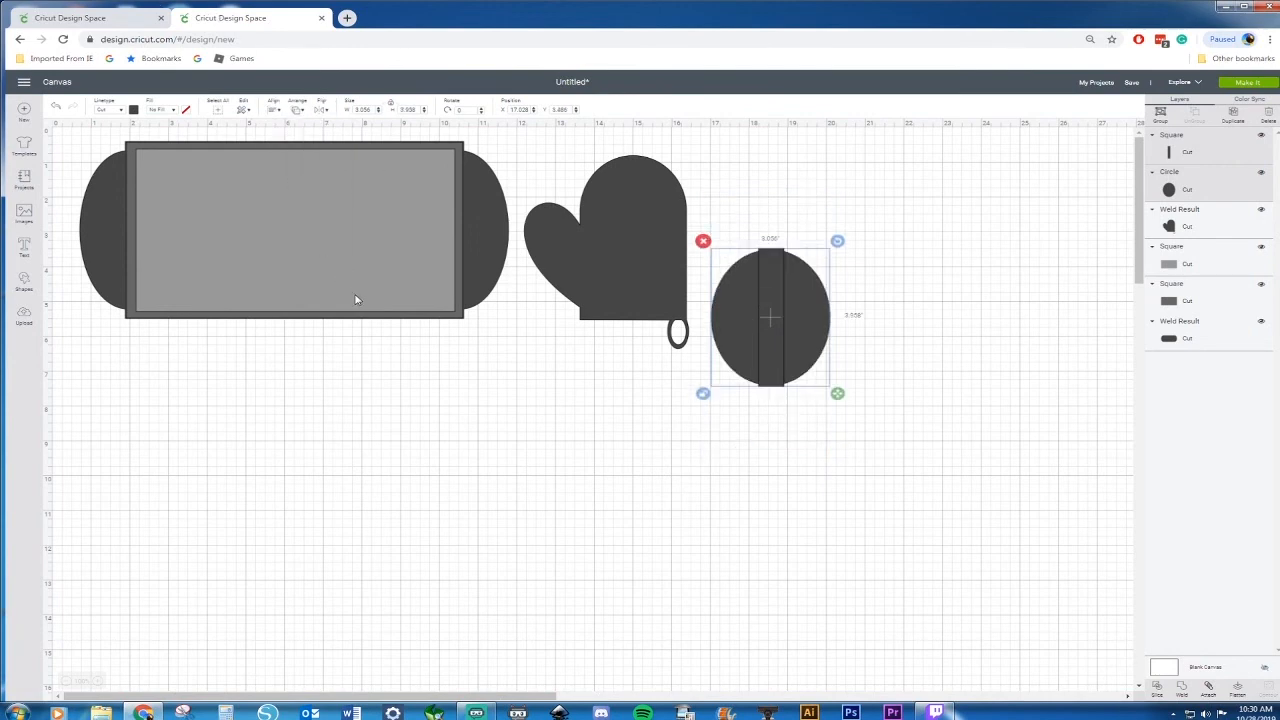
pyautogui.click(55, 104)
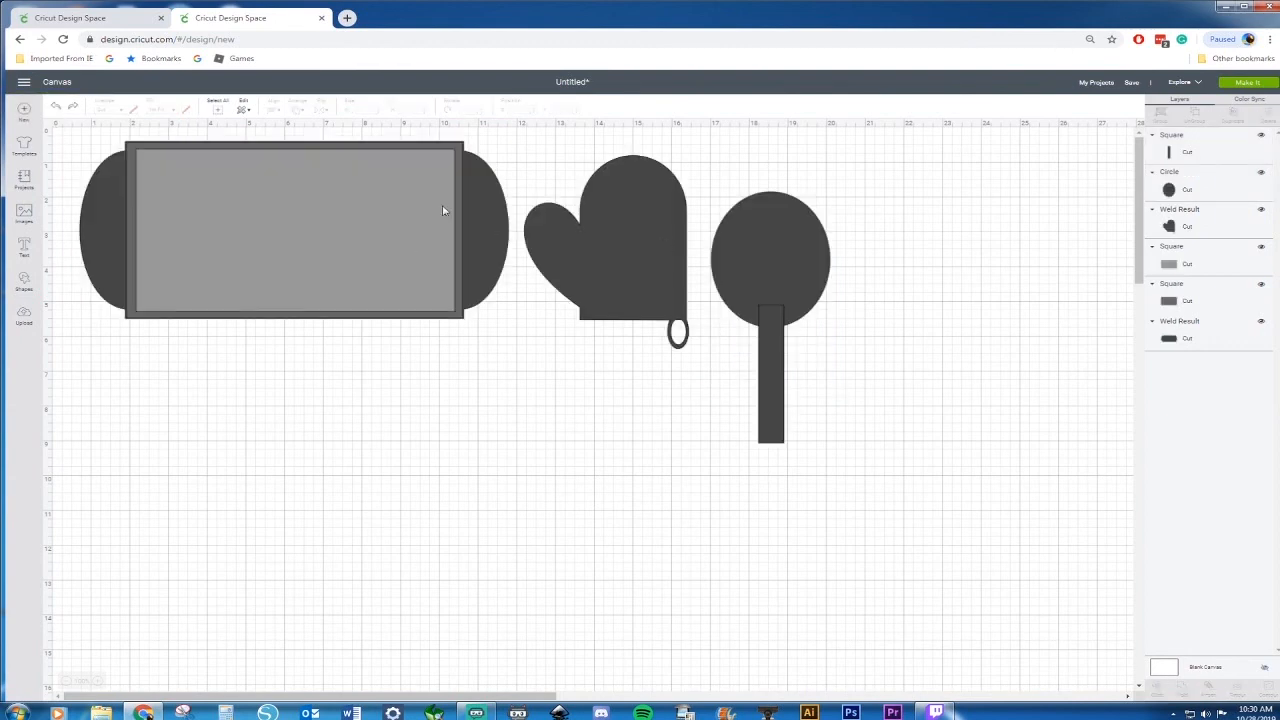
# Center the spoon's circle and handle horizontally on each other
pyautogui.moveTo(880, 188); pyautogui.dragTo(740, 440)
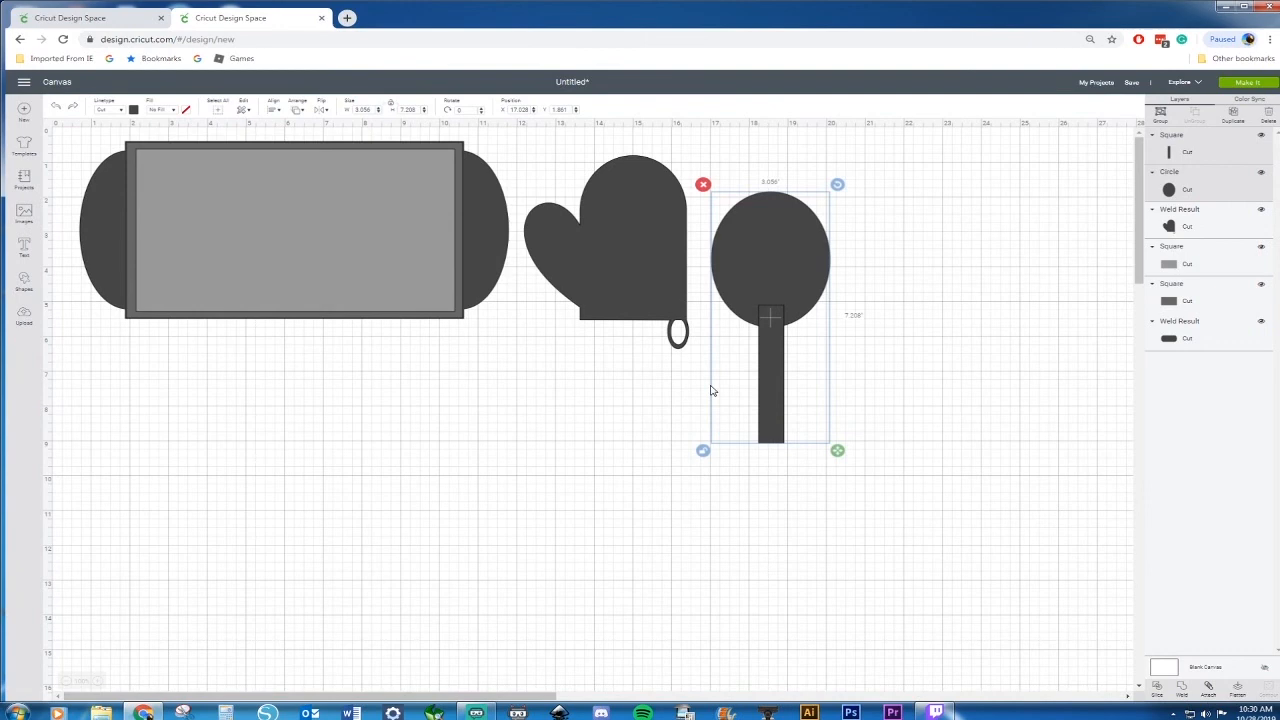
pyautogui.click(280, 114)
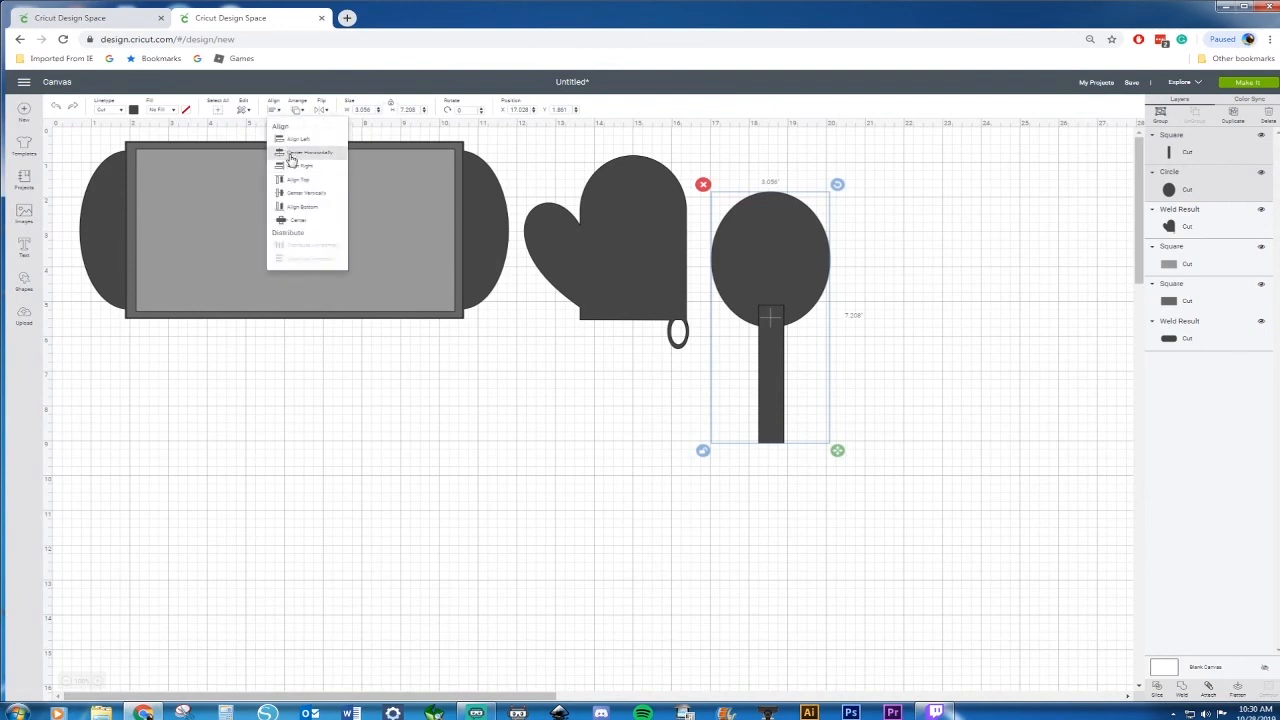
pyautogui.click(290, 157)
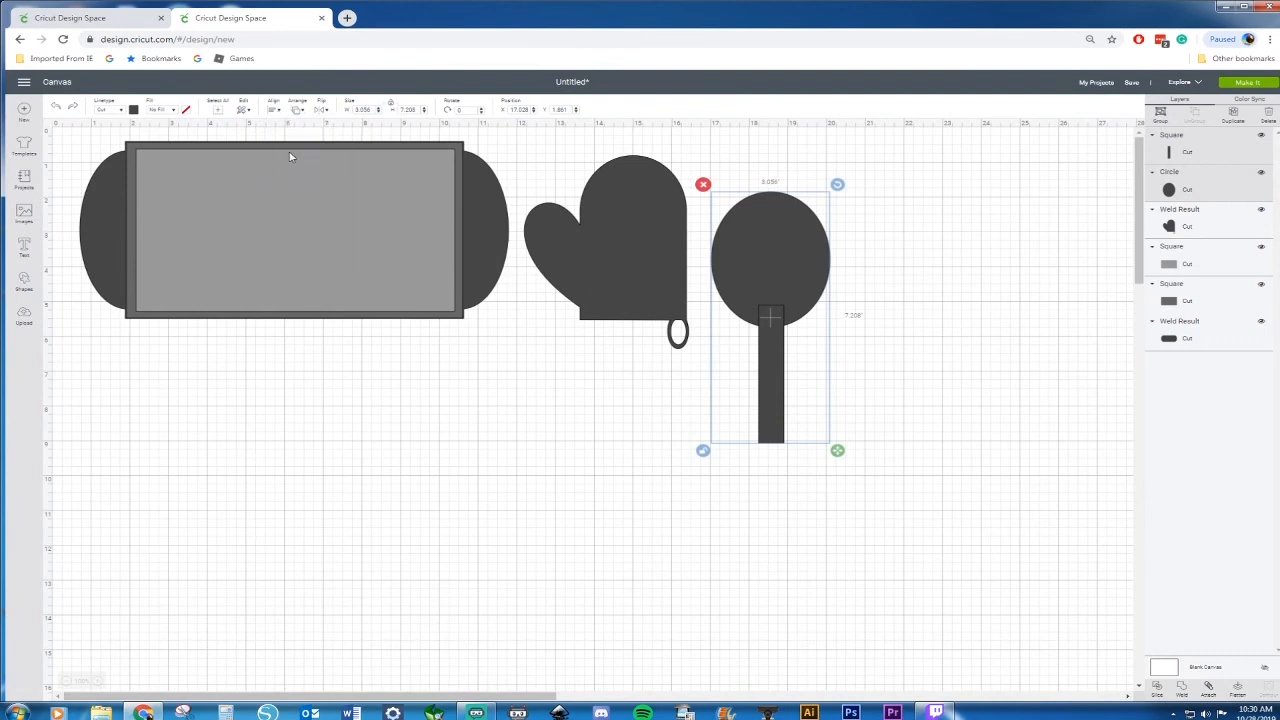
# Duplicate the spoon's circle and move the copy off to the right
pyautogui.click(877, 257)
pyautogui.click(743, 253)
pyautogui.hotkey('ctrl', 'd')
pyautogui.moveTo(790, 261); pyautogui.dragTo(967, 265)
# Weld the circle and handle together into a single spoon shape
pyautogui.moveTo(832, 190); pyautogui.dragTo(749, 437)
pyautogui.rightClick(768, 397)
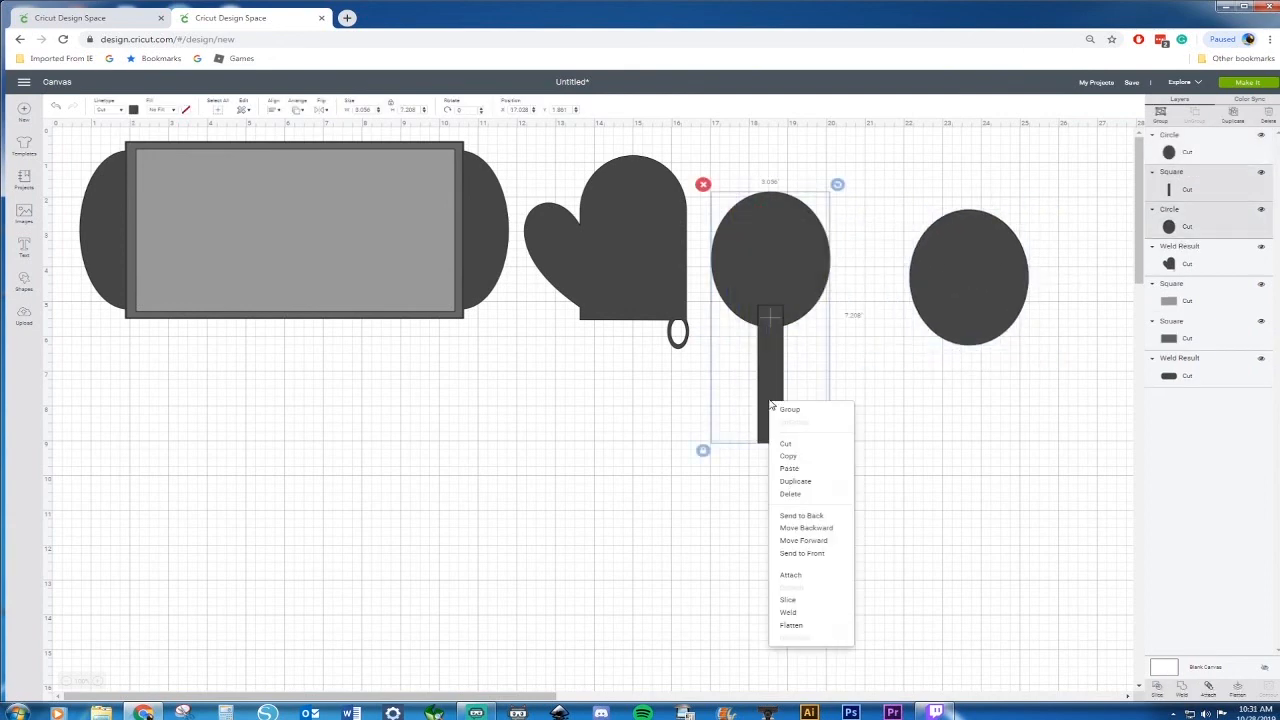
pyautogui.click(804, 612)
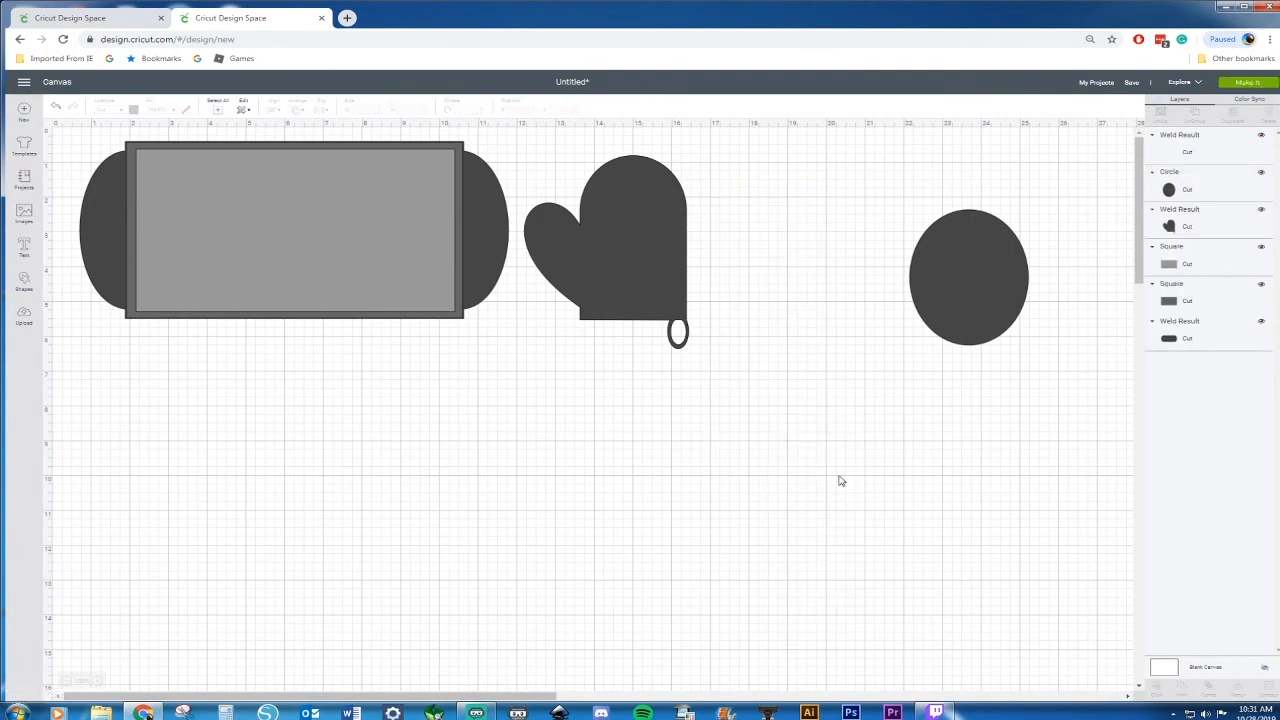
# Send the spoon to the back and place the duplicate circle over the spoon's head
pyautogui.moveTo(996, 307); pyautogui.dragTo(899, 328)
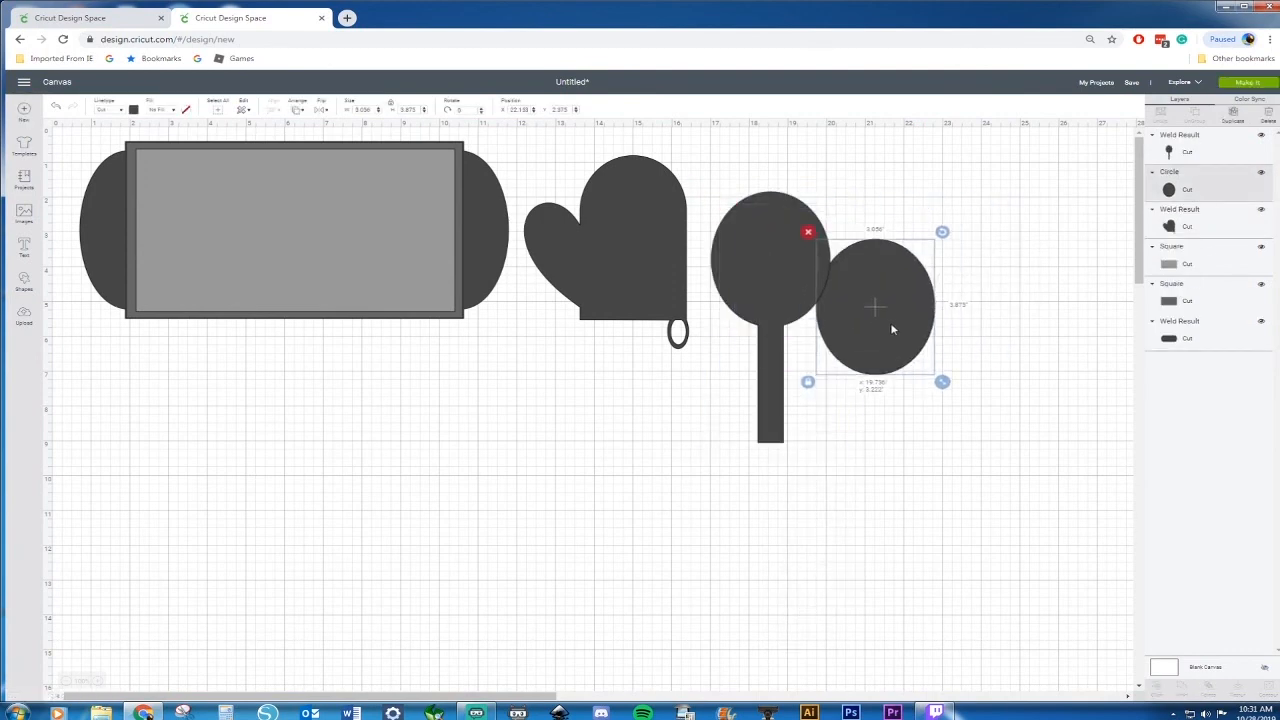
pyautogui.rightClick(761, 259)
pyautogui.click(795, 377)
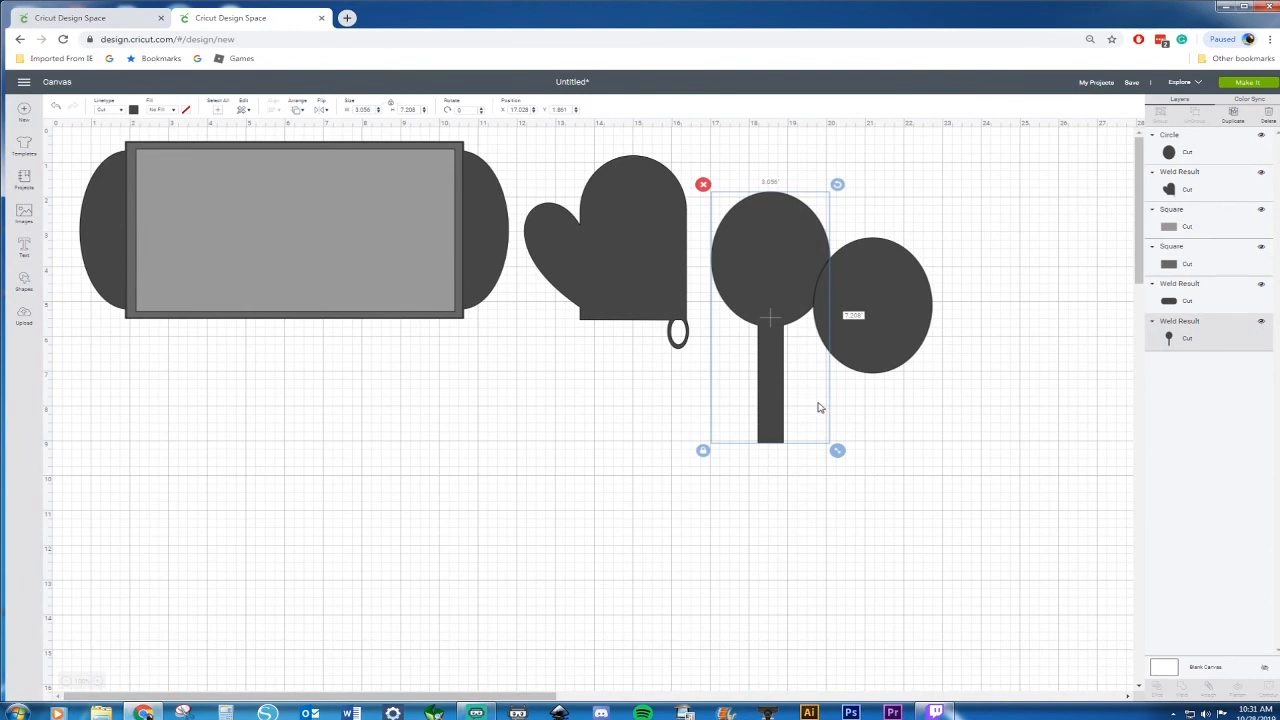
pyautogui.moveTo(866, 311); pyautogui.dragTo(767, 273)
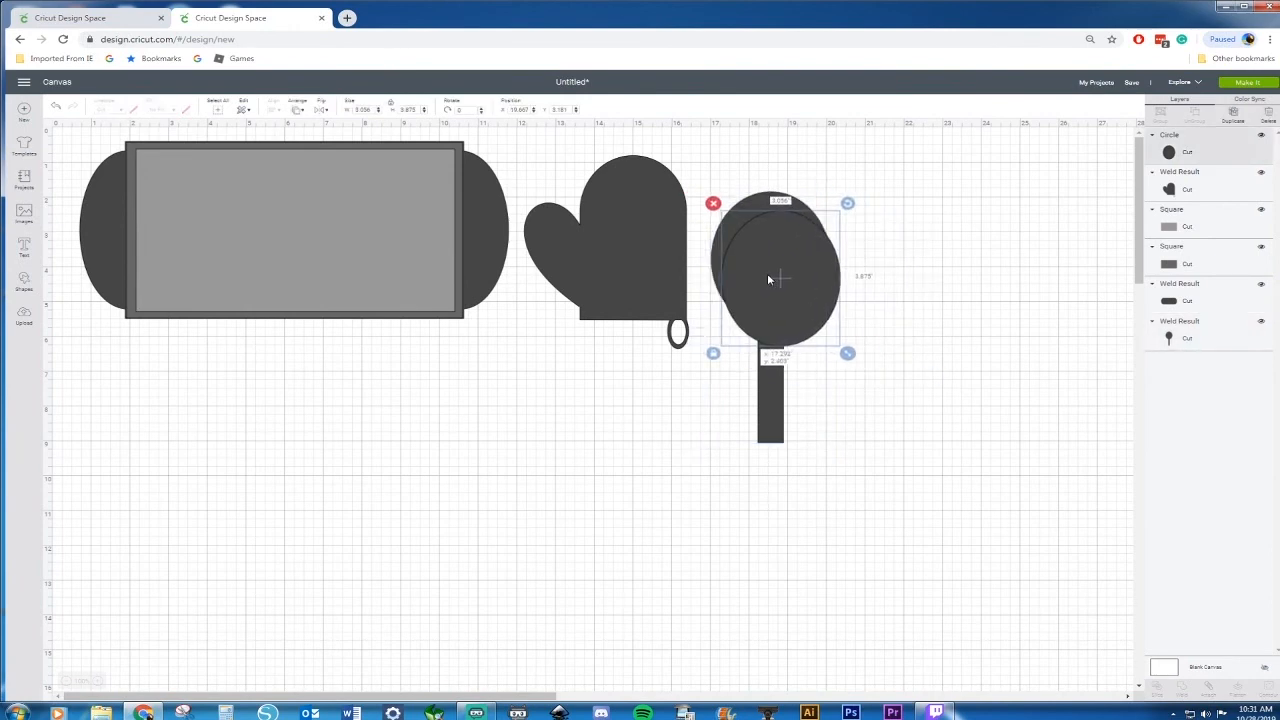
# Shrink the duplicate circle to about 2.26 x 2.86 in and center it inside the spoon's head
pyautogui.moveTo(849, 356); pyautogui.dragTo(818, 318)
pyautogui.moveTo(755, 263); pyautogui.dragTo(759, 259)
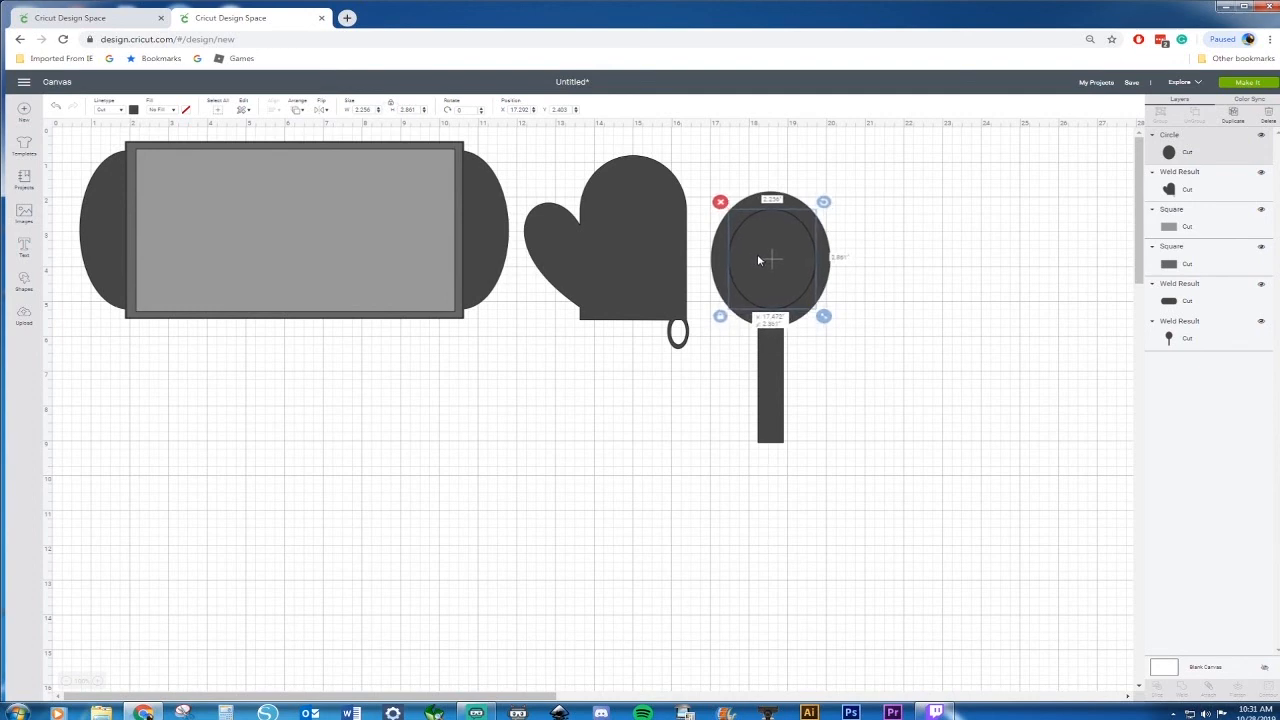
# Fill the spoon with a brown material color
pyautogui.click(771, 355)
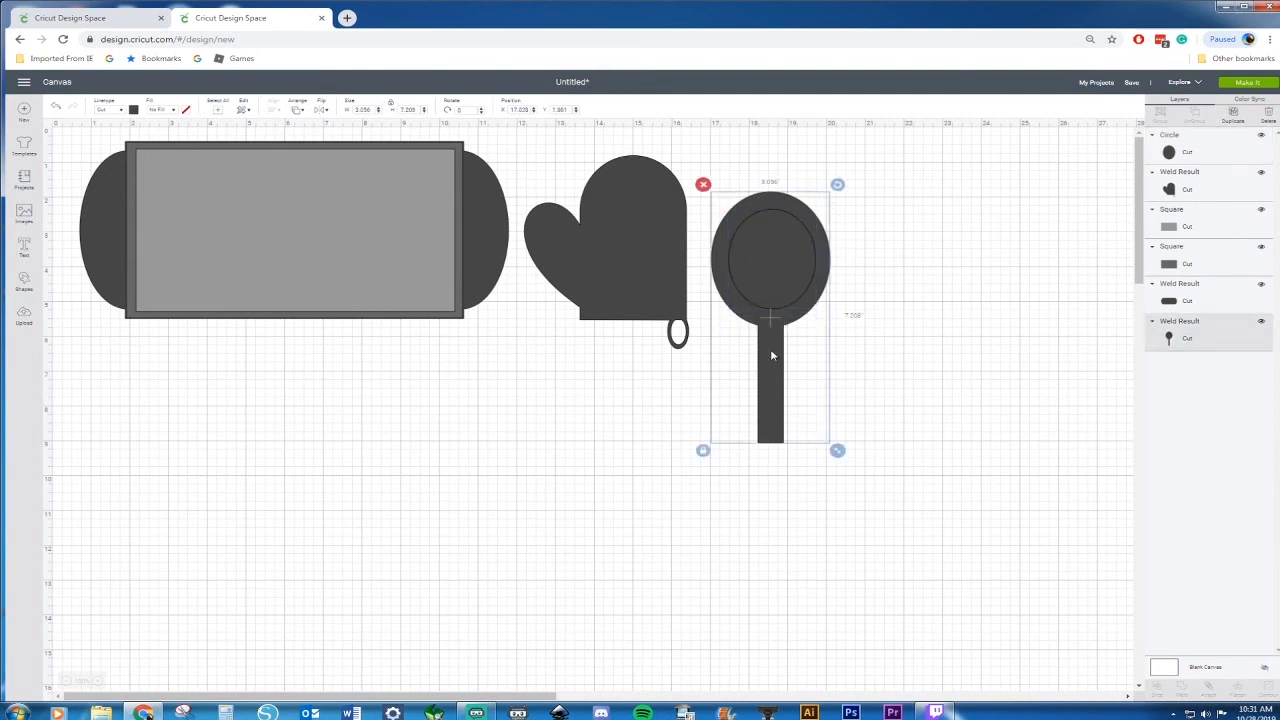
pyautogui.click(135, 110)
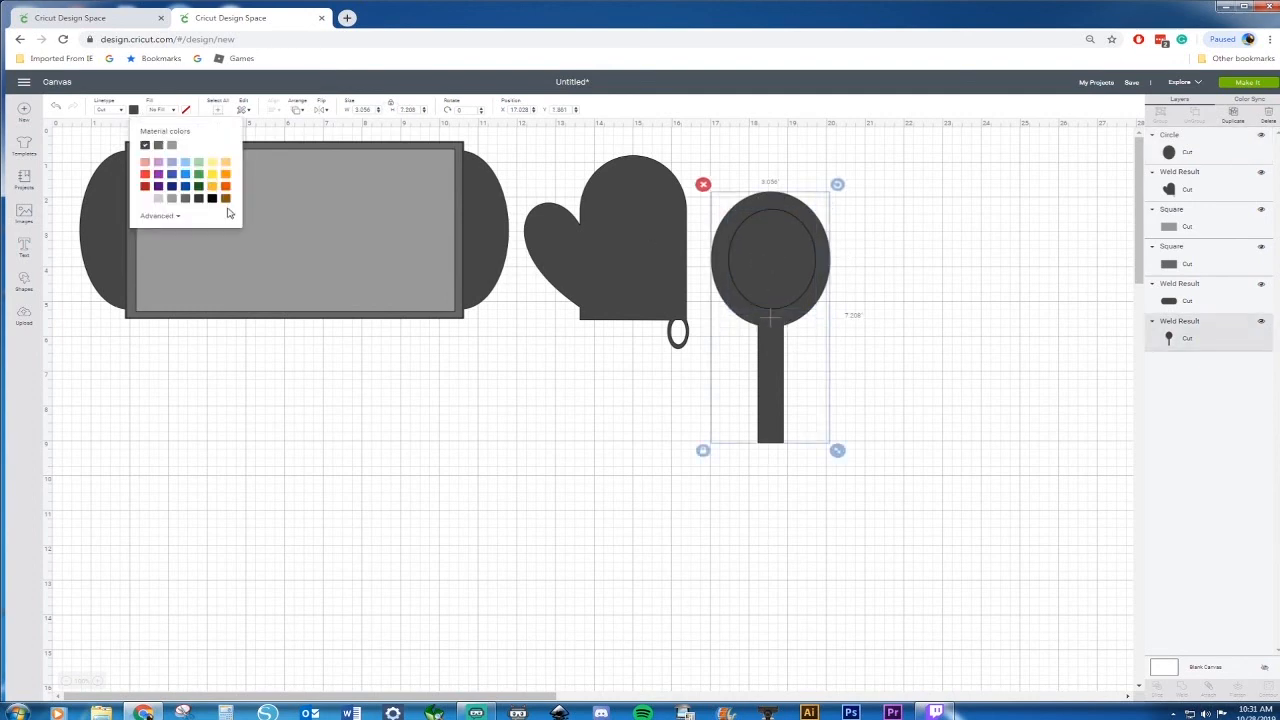
pyautogui.click(226, 200)
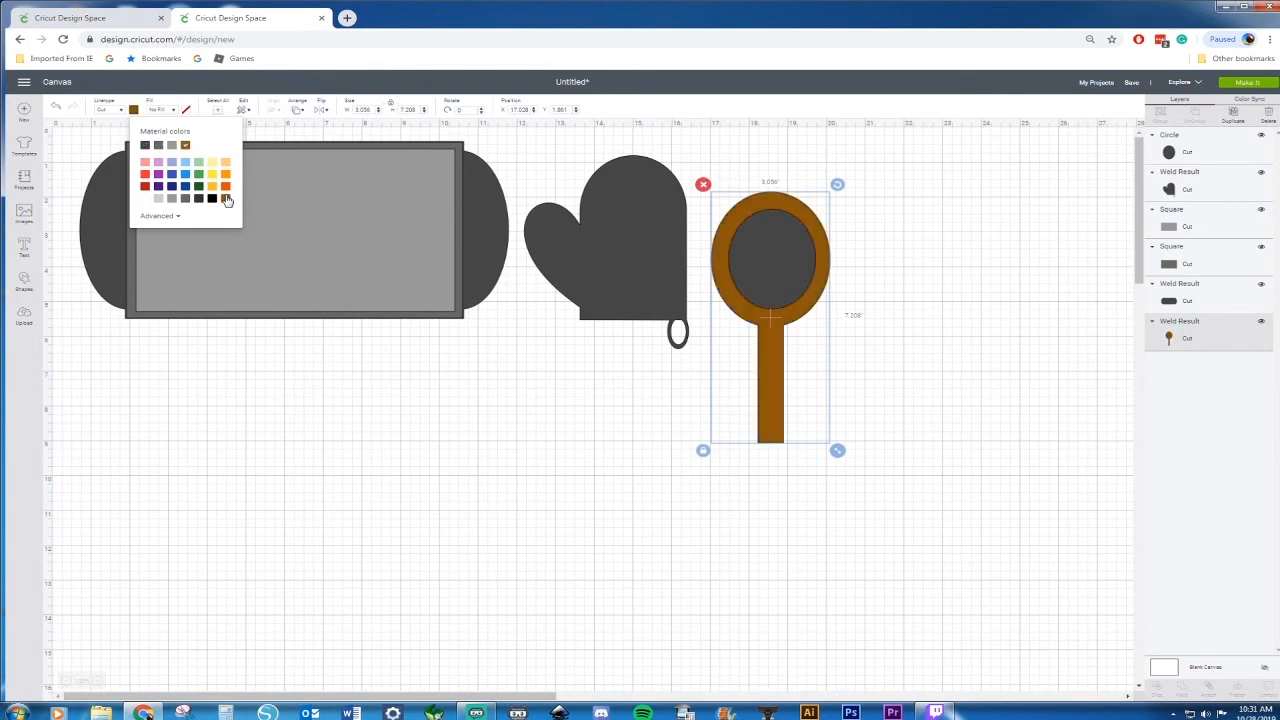
# Fill the inner circle with a lighter brown chosen in the advanced color picker
pyautogui.click(773, 282)
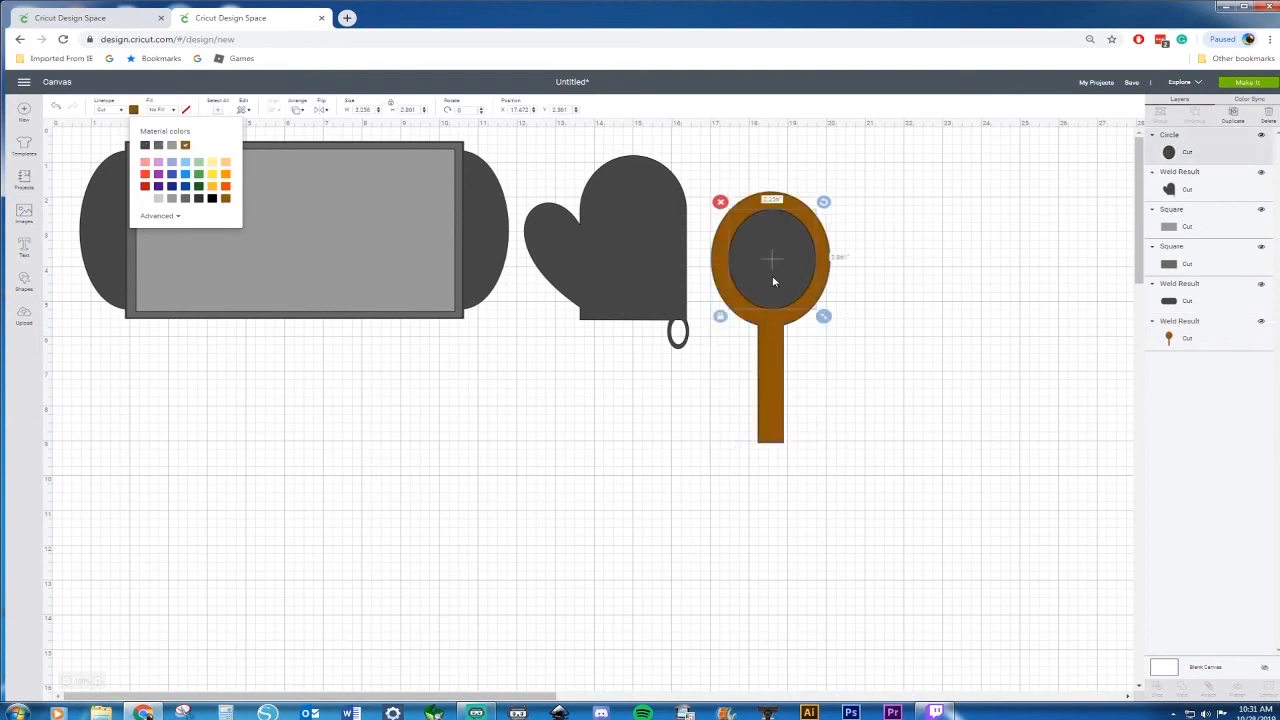
pyautogui.click(134, 111)
pyautogui.click(152, 216)
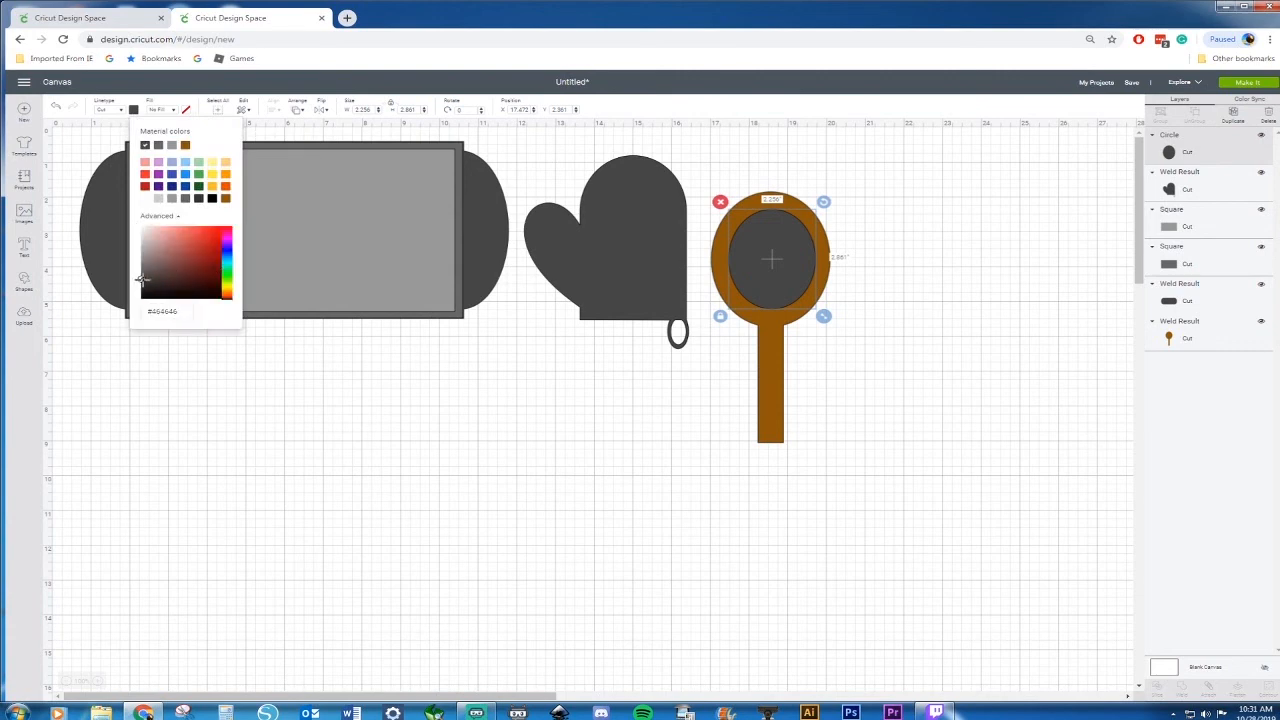
pyautogui.click(185, 145)
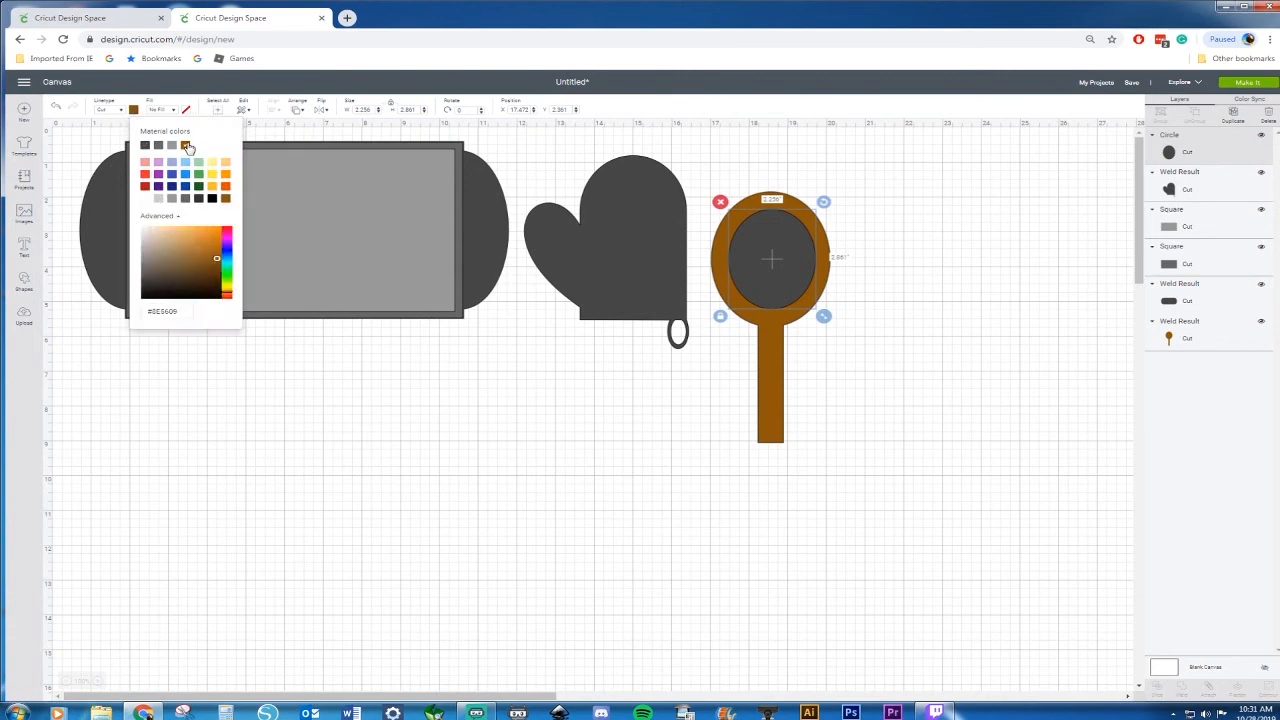
pyautogui.moveTo(216, 258); pyautogui.dragTo(219, 250)
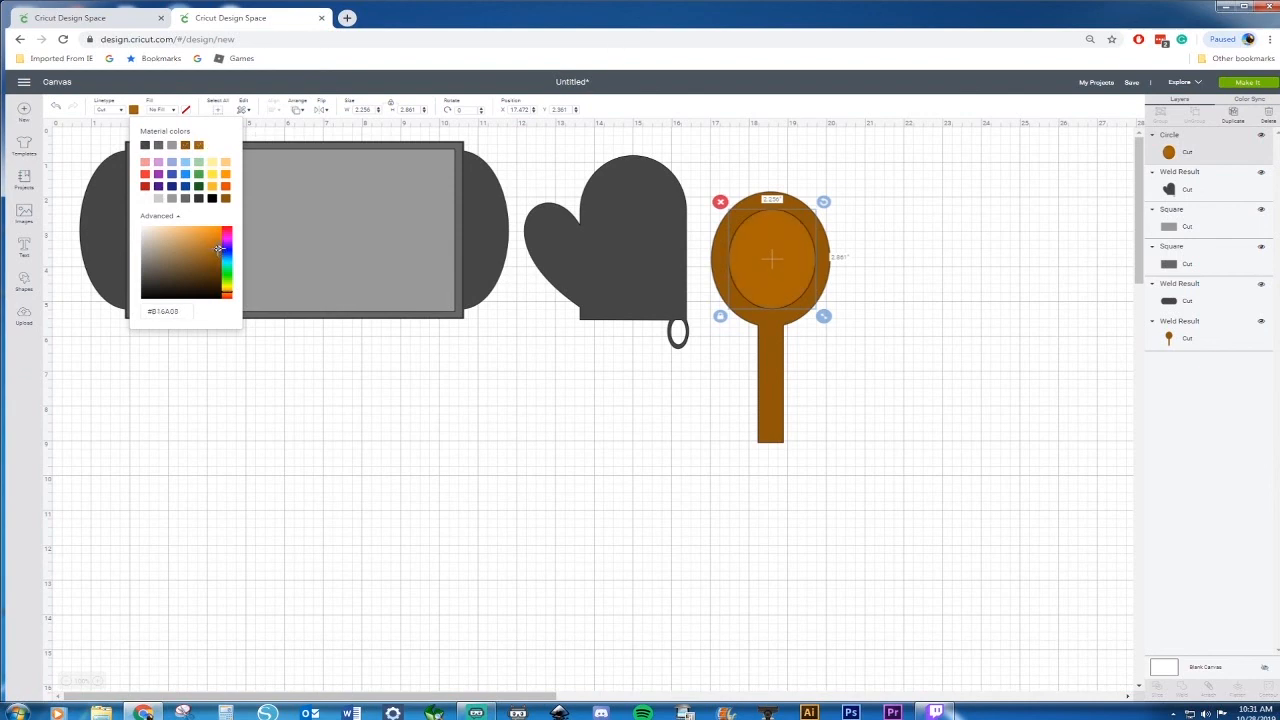
pyautogui.click(872, 311)
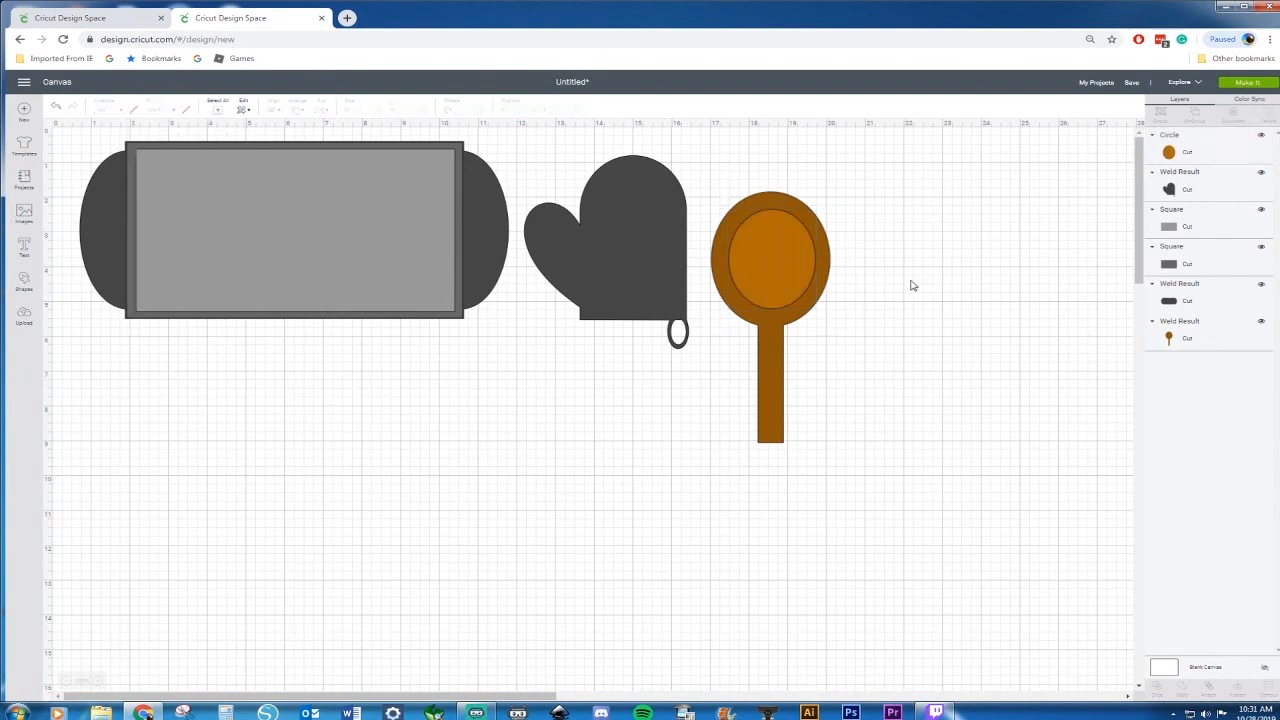
# Delete the inner circle from the spoon's head
pyautogui.click(786, 266)
pyautogui.press('Delete')
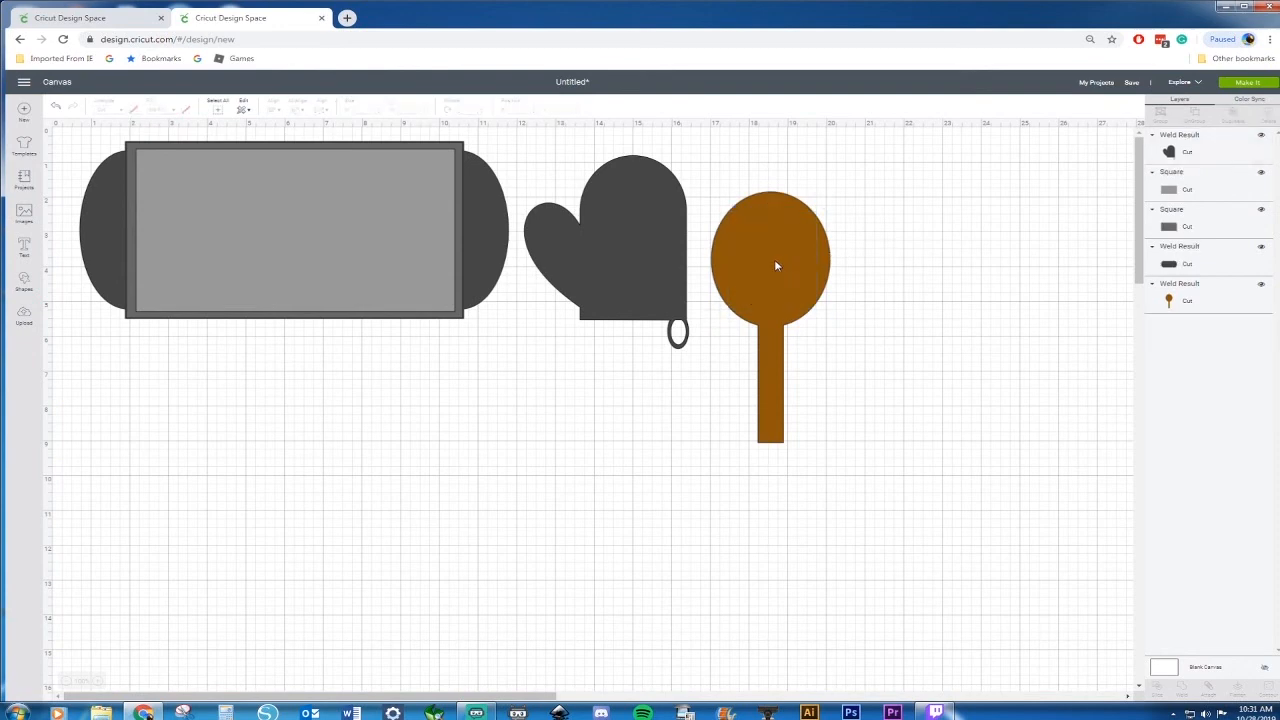
# Scale the spoon down to about 2 in wide and move it up level with the oven mitt
pyautogui.click(778, 266)
pyautogui.moveTo(838, 450); pyautogui.dragTo(787, 381)
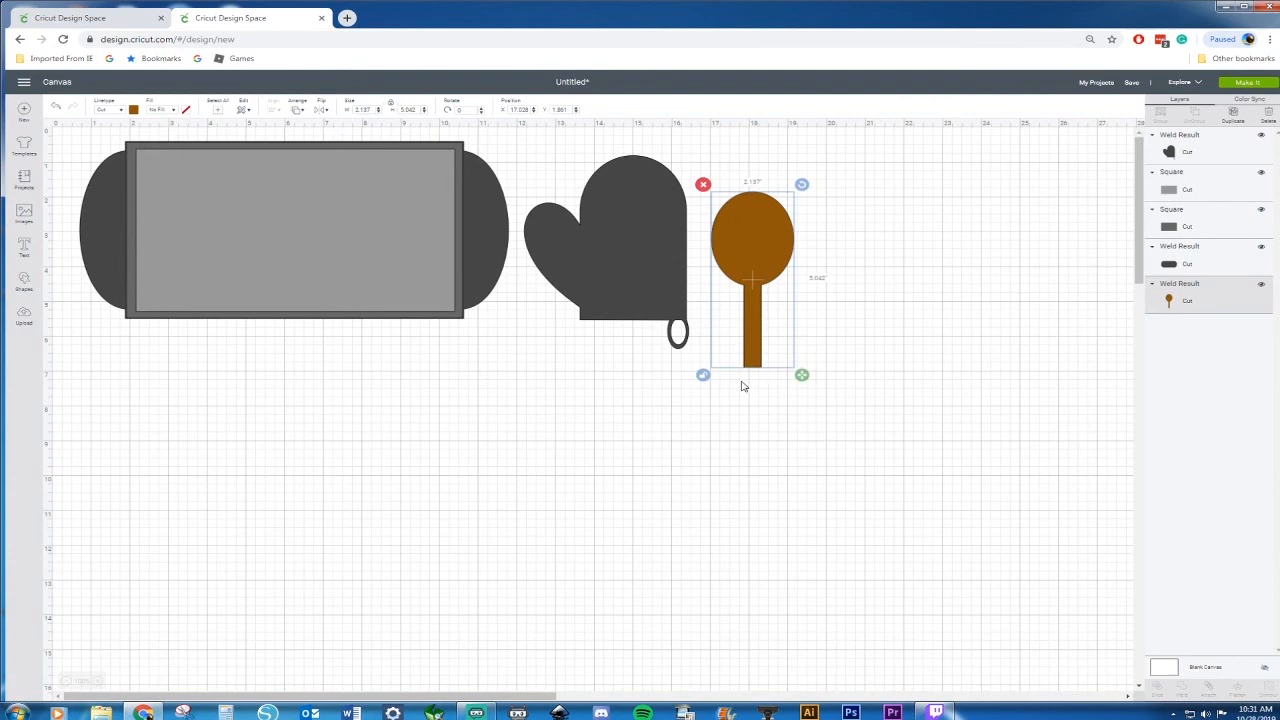
pyautogui.moveTo(803, 376); pyautogui.dragTo(800, 402)
pyautogui.moveTo(754, 267); pyautogui.dragTo(752, 224)
pyautogui.click(841, 231)
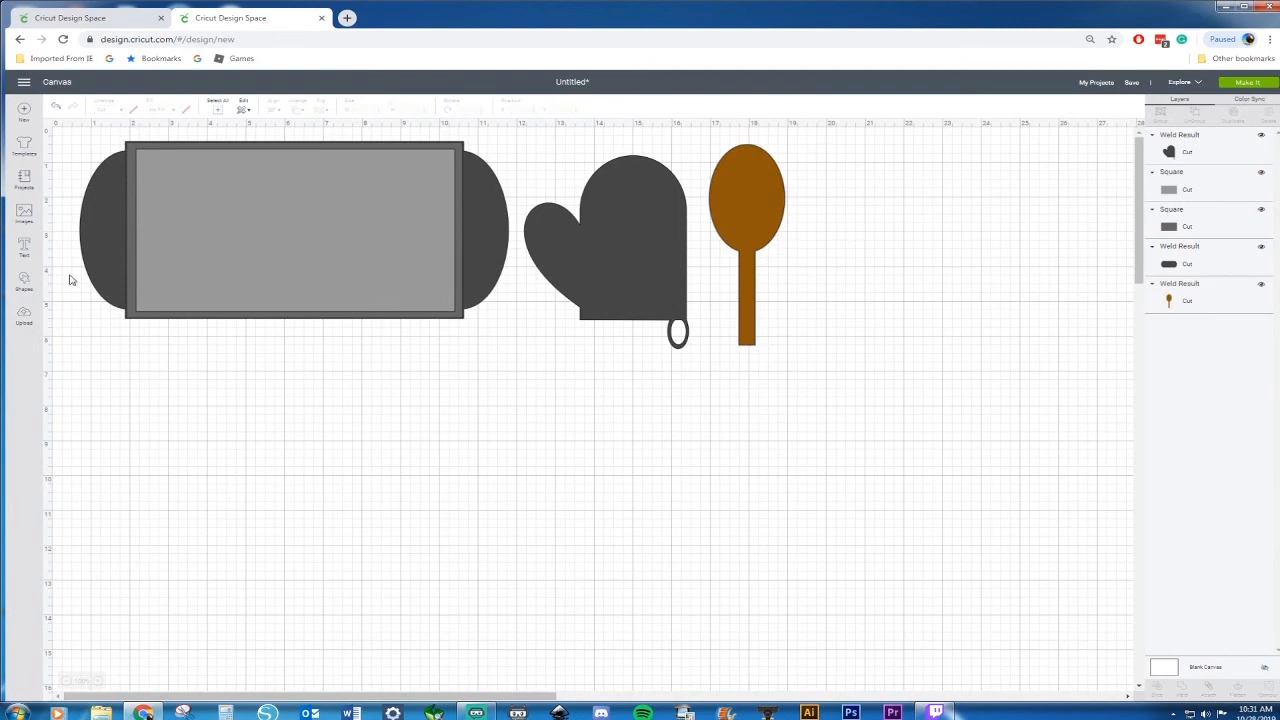
# Insert a square and place it to the right of the spoon
pyautogui.click(24, 278)
pyautogui.click(69, 216)
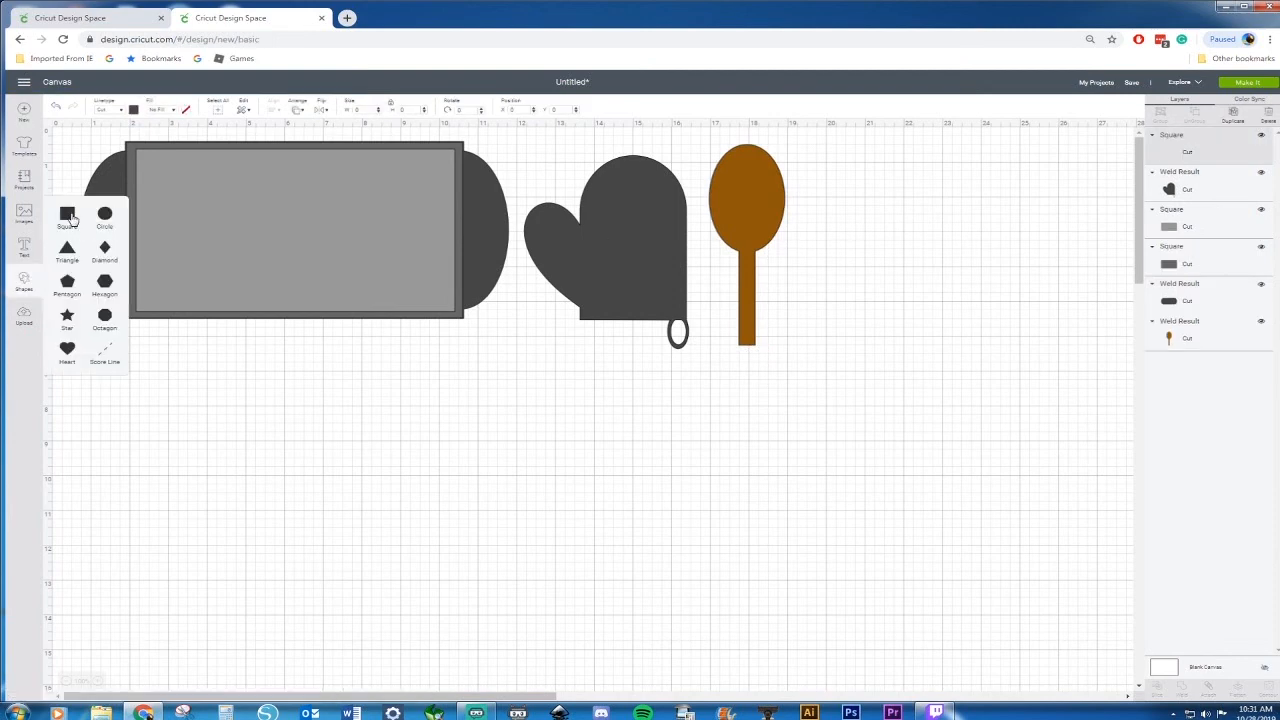
pyautogui.moveTo(249, 300); pyautogui.dragTo(891, 200)
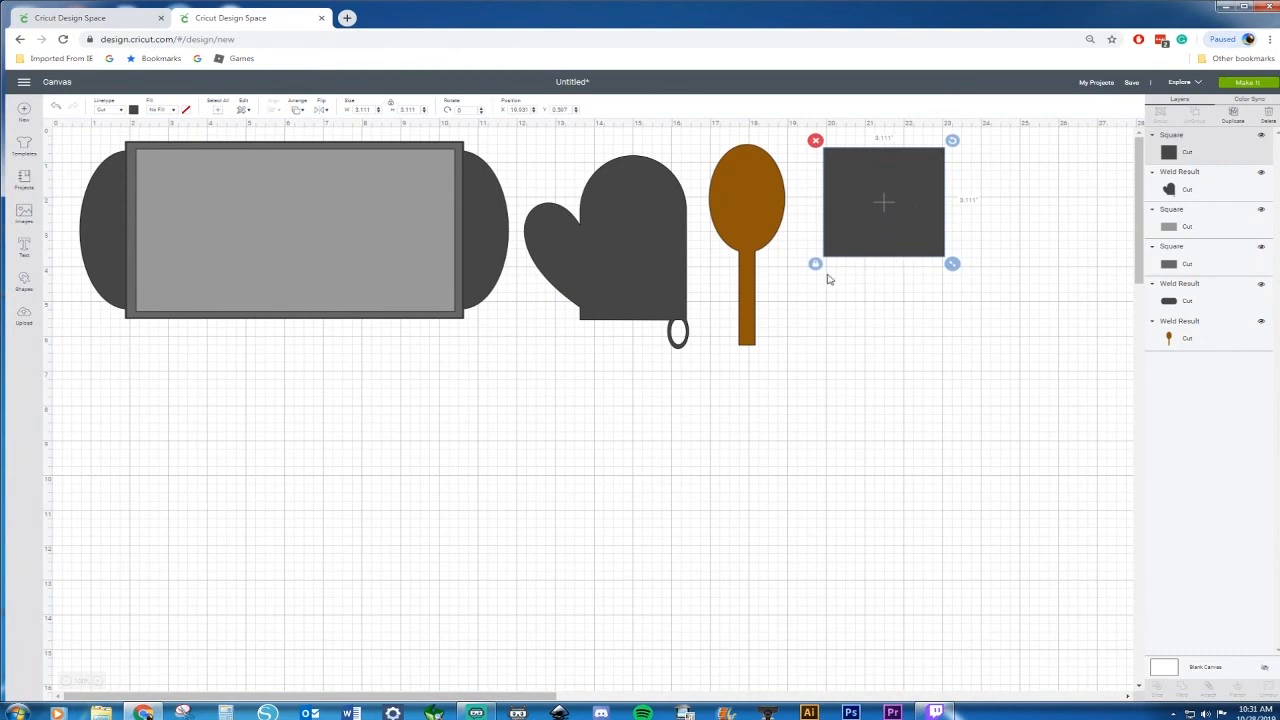
# Insert a second square below and unlock its proportions to make a handle about 0.68 x 3.65 in
pyautogui.click(24, 285)
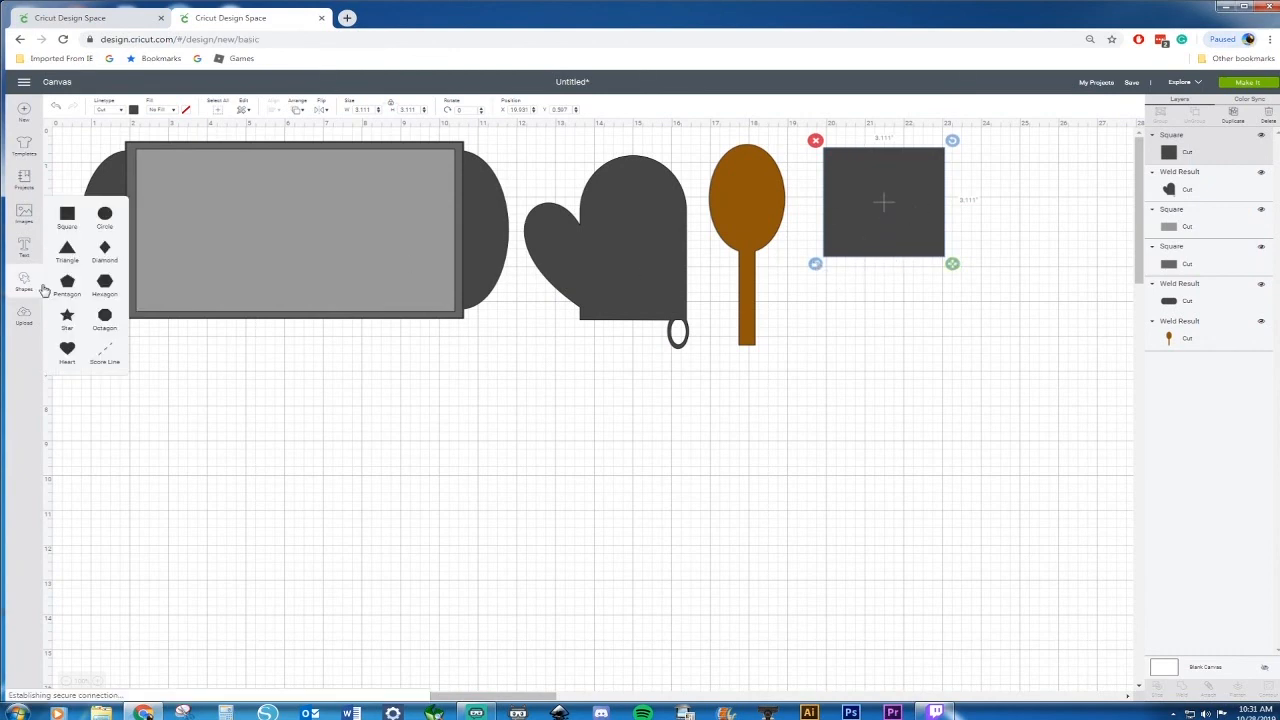
pyautogui.click(67, 215)
pyautogui.moveTo(243, 337); pyautogui.dragTo(929, 396)
pyautogui.click(859, 439)
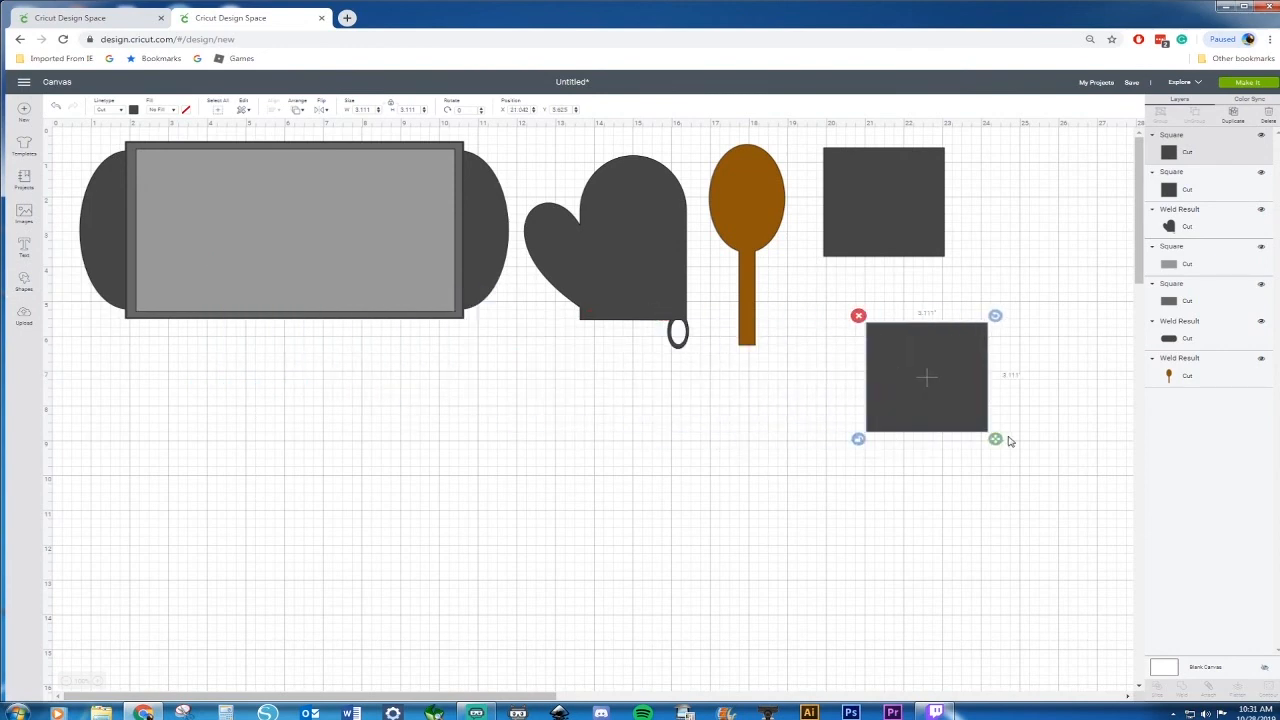
pyautogui.moveTo(995, 440); pyautogui.dragTo(901, 457)
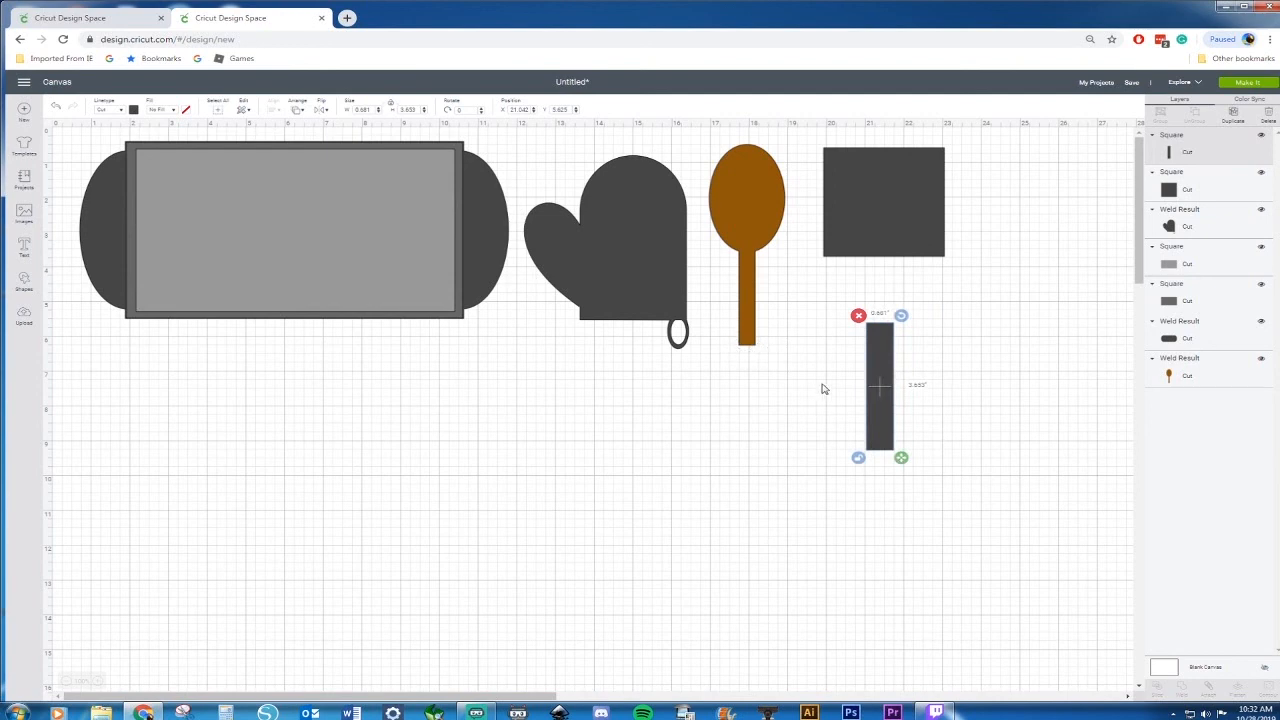
# Place the handle under the square and center the two shapes horizontally
pyautogui.moveTo(886, 386); pyautogui.dragTo(899, 315)
pyautogui.moveTo(904, 383)
pyautogui.mouseDown()
pyautogui.moveTo(883, 345)
pyautogui.moveTo(909, 380)
pyautogui.mouseUp()
pyautogui.click(1007, 158)
pyautogui.moveTo(1007, 158); pyautogui.dragTo(823, 411)
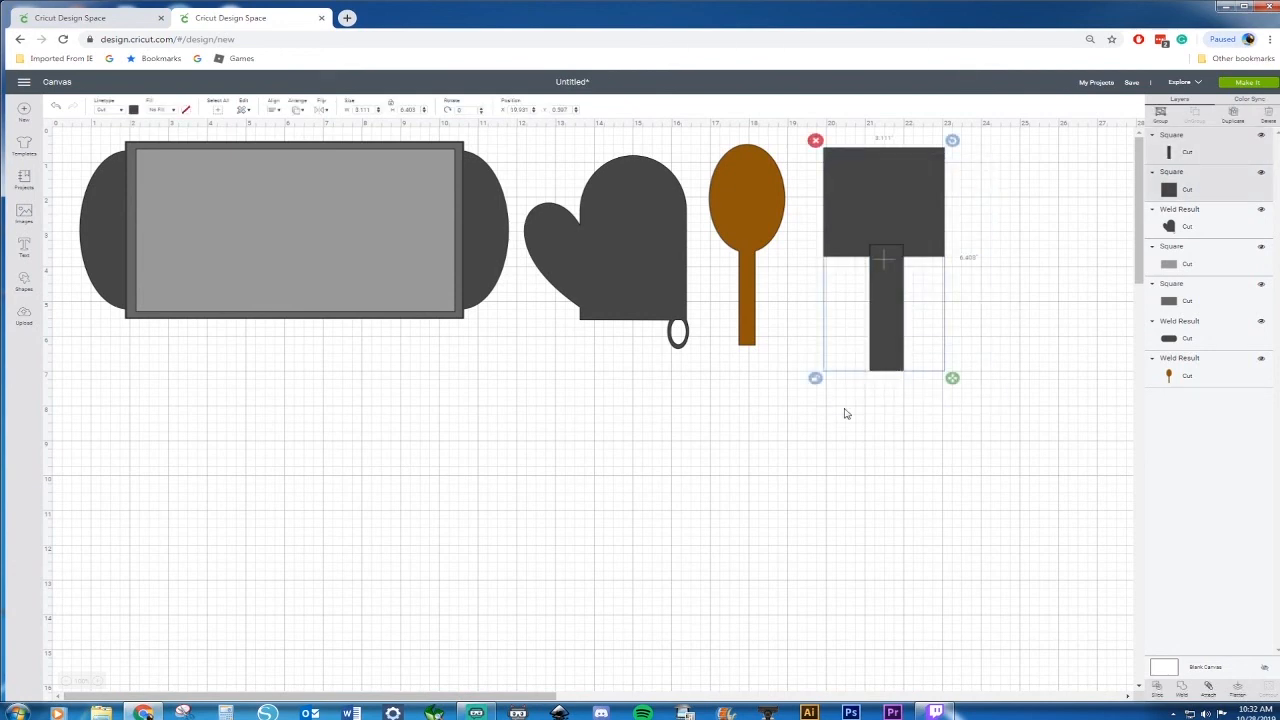
pyautogui.click(277, 111)
pyautogui.click(287, 152)
pyautogui.click(937, 408)
# Fill the spatula's square with a light gray material color
pyautogui.moveTo(988, 190); pyautogui.dragTo(843, 342)
pyautogui.click(1043, 214)
pyautogui.click(919, 190)
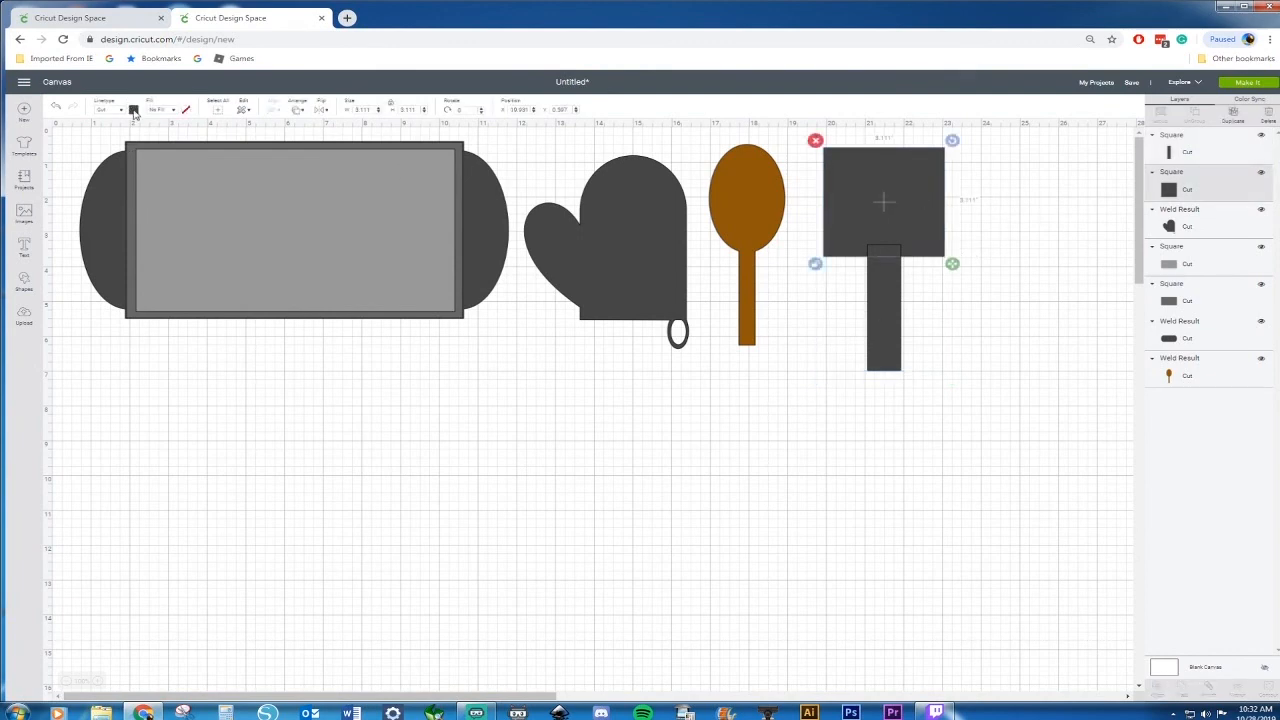
pyautogui.click(133, 110)
pyautogui.click(171, 147)
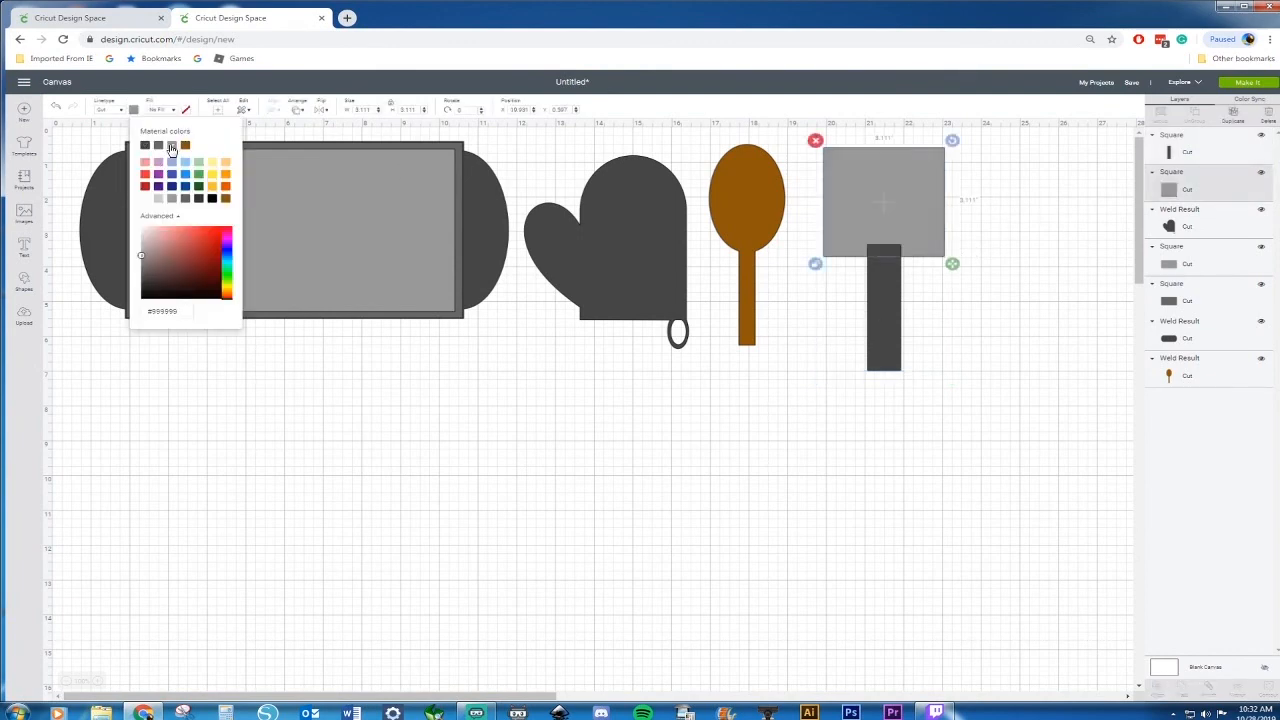
pyautogui.click(813, 460)
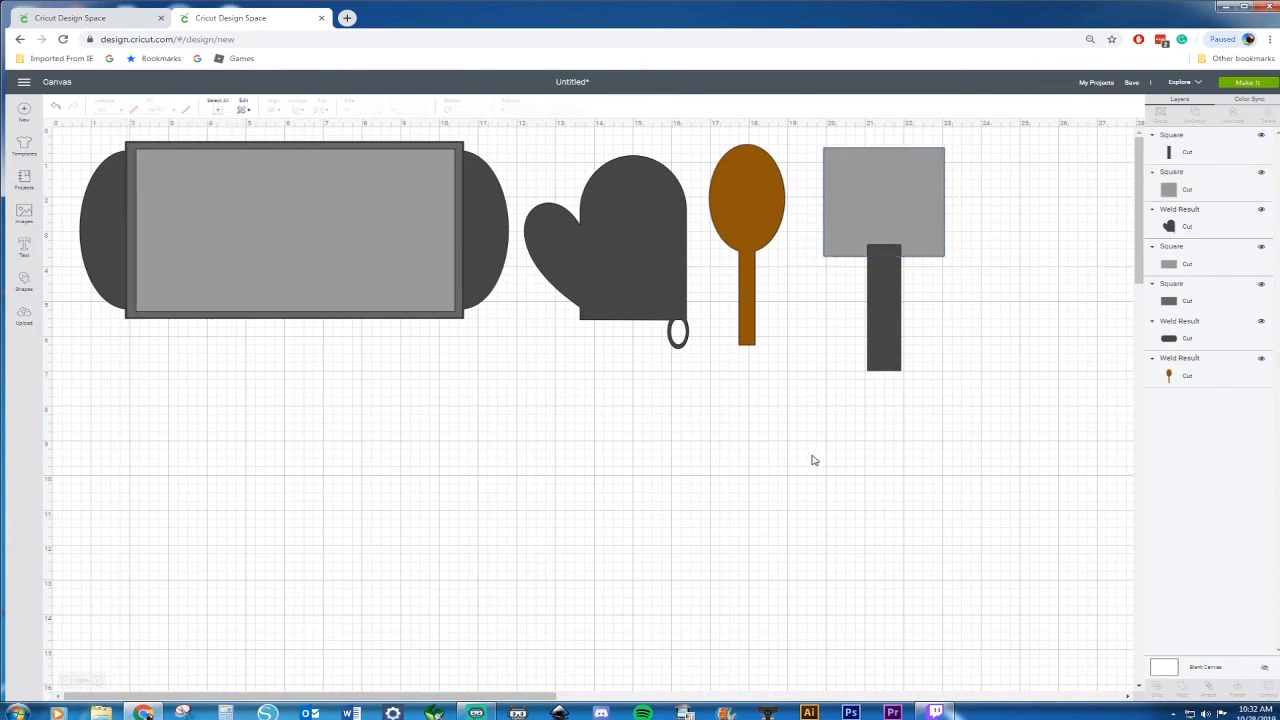
# Resize the gray square slightly narrower, recenter it over the handle and shift the spatula left toward the spoon
pyautogui.click(834, 240)
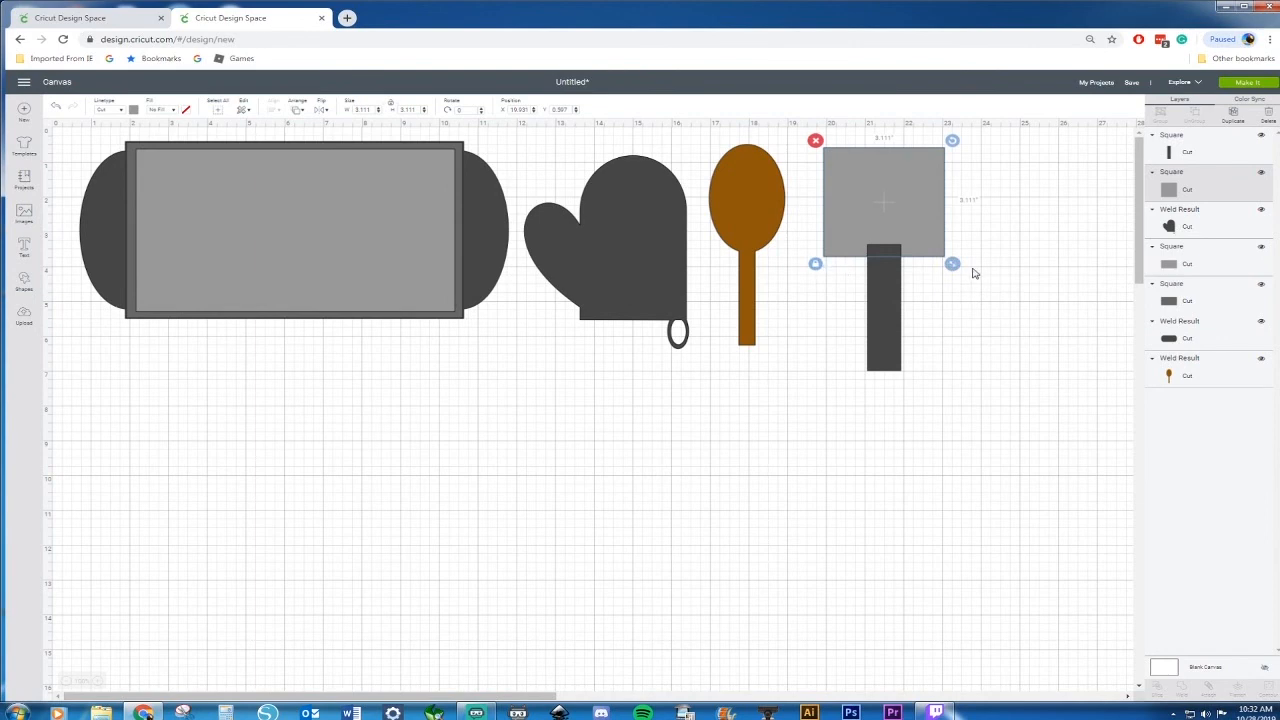
pyautogui.moveTo(952, 264)
pyautogui.mouseDown()
pyautogui.moveTo(933, 247)
pyautogui.moveTo(928, 262)
pyautogui.mouseUp()
pyautogui.click(815, 247)
pyautogui.moveTo(886, 209); pyautogui.dragTo(898, 215)
pyautogui.click(1005, 202)
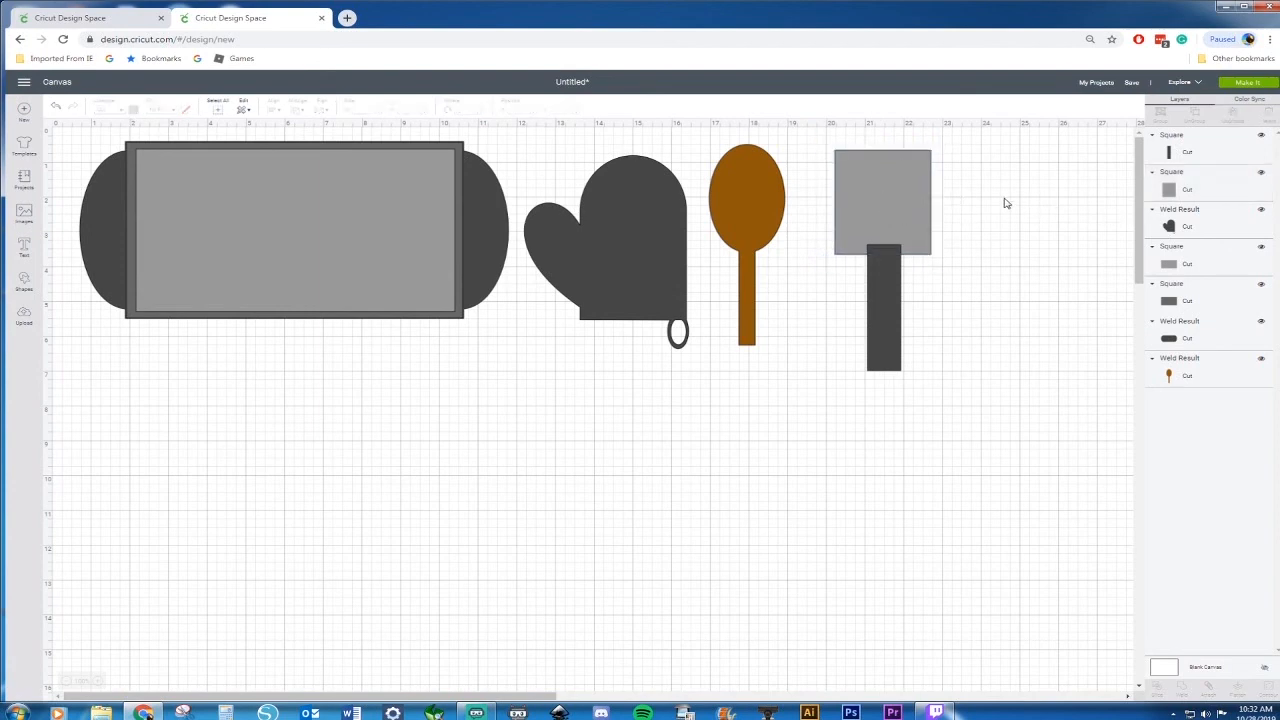
pyautogui.moveTo(888, 335); pyautogui.dragTo(857, 334)
pyautogui.click(800, 417)
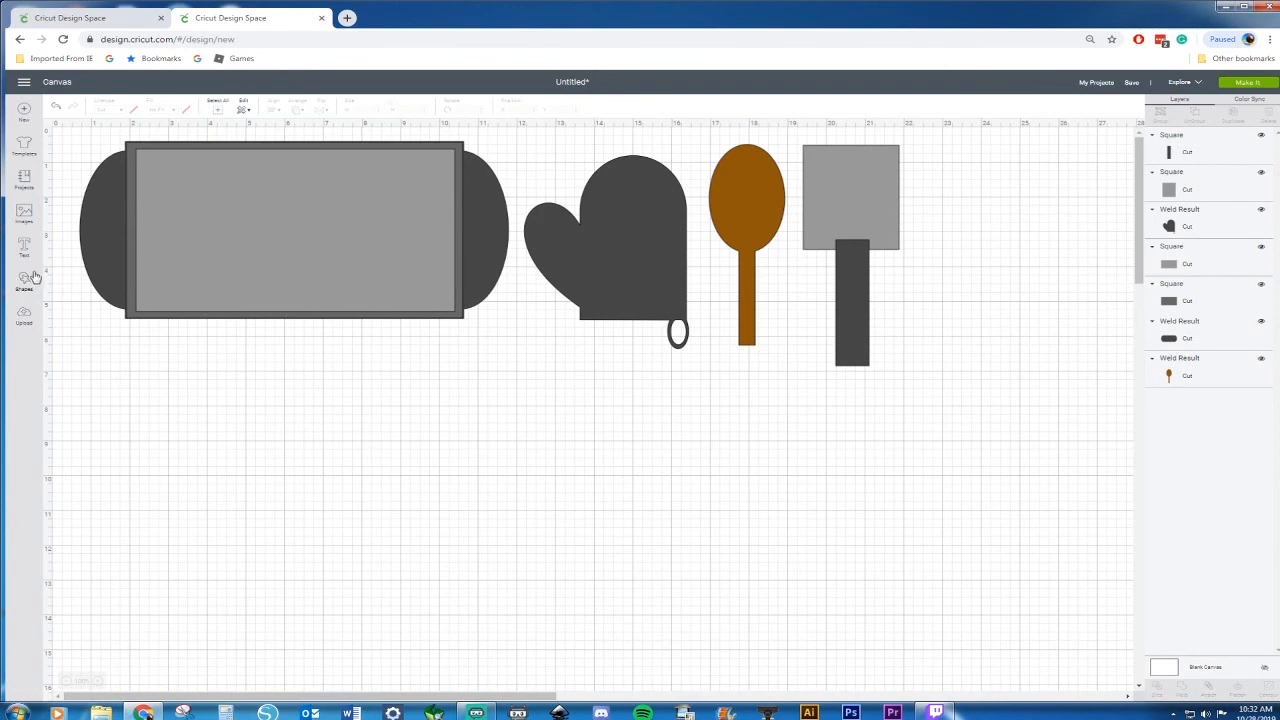
# Insert a circle below the baking sheet and paste a copy of it to the right
pyautogui.click(25, 283)
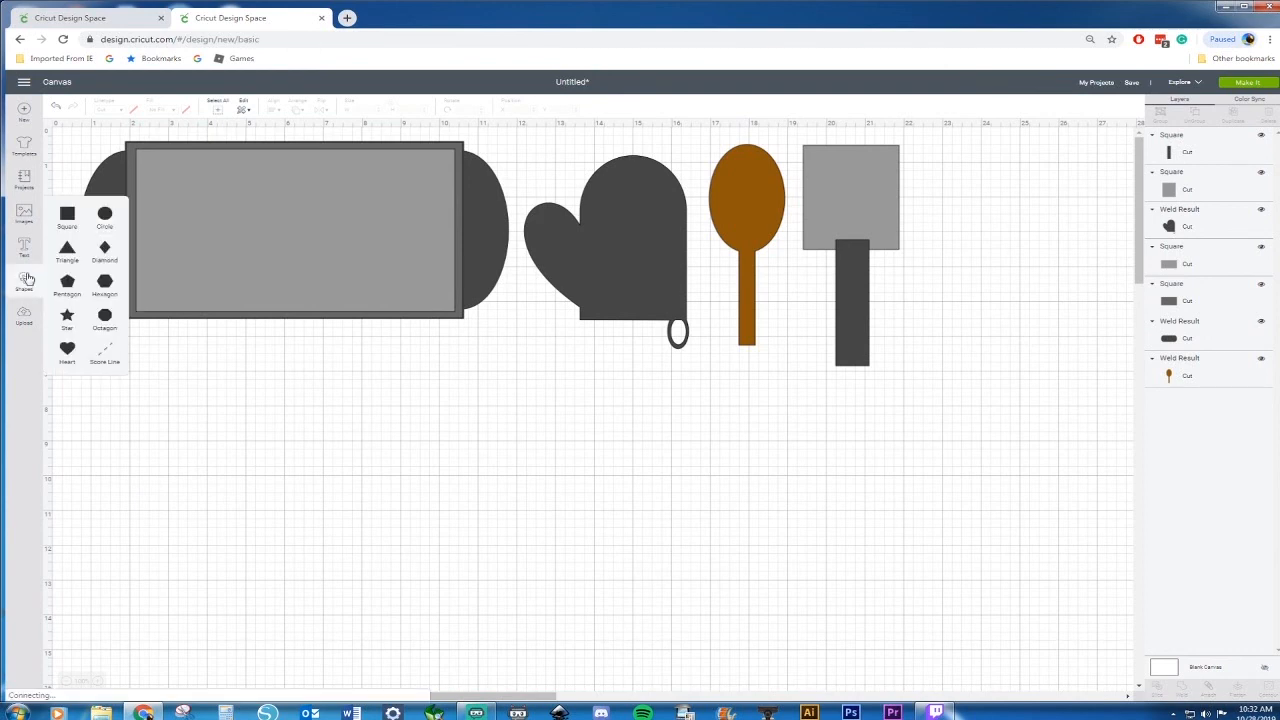
pyautogui.click(107, 220)
pyautogui.moveTo(188, 204); pyautogui.dragTo(296, 427)
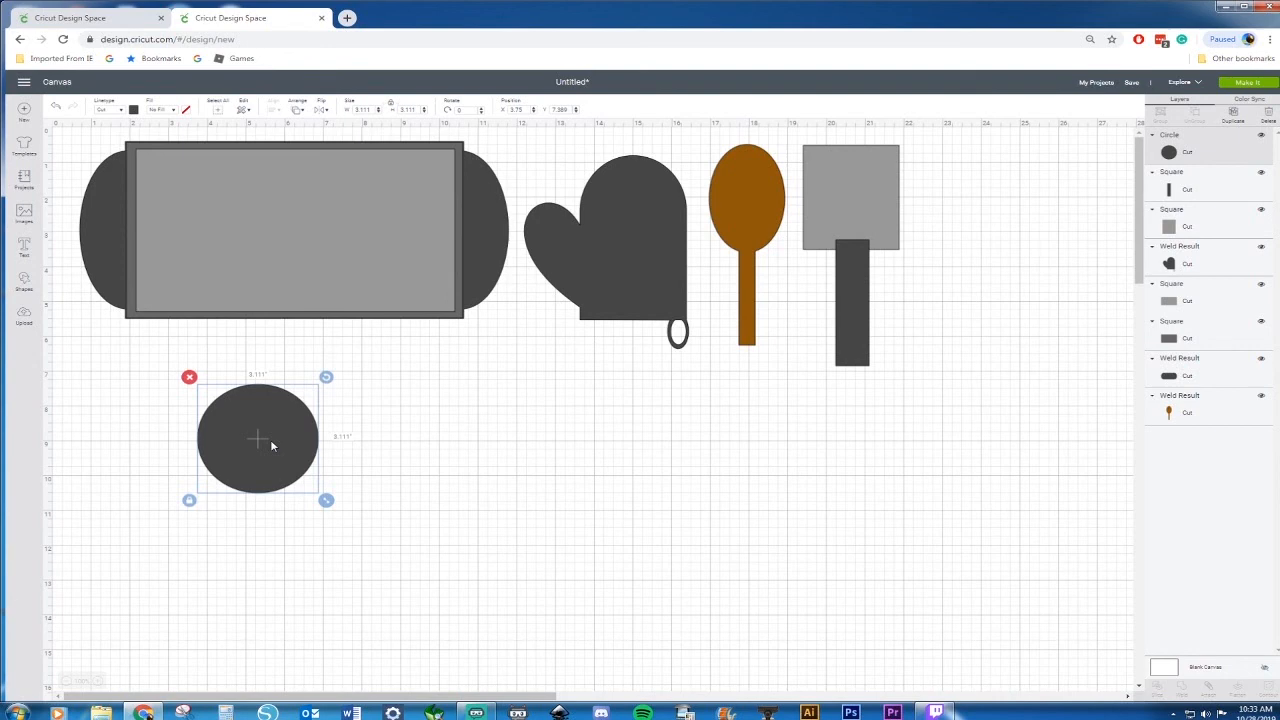
pyautogui.moveTo(259, 428); pyautogui.dragTo(209, 411)
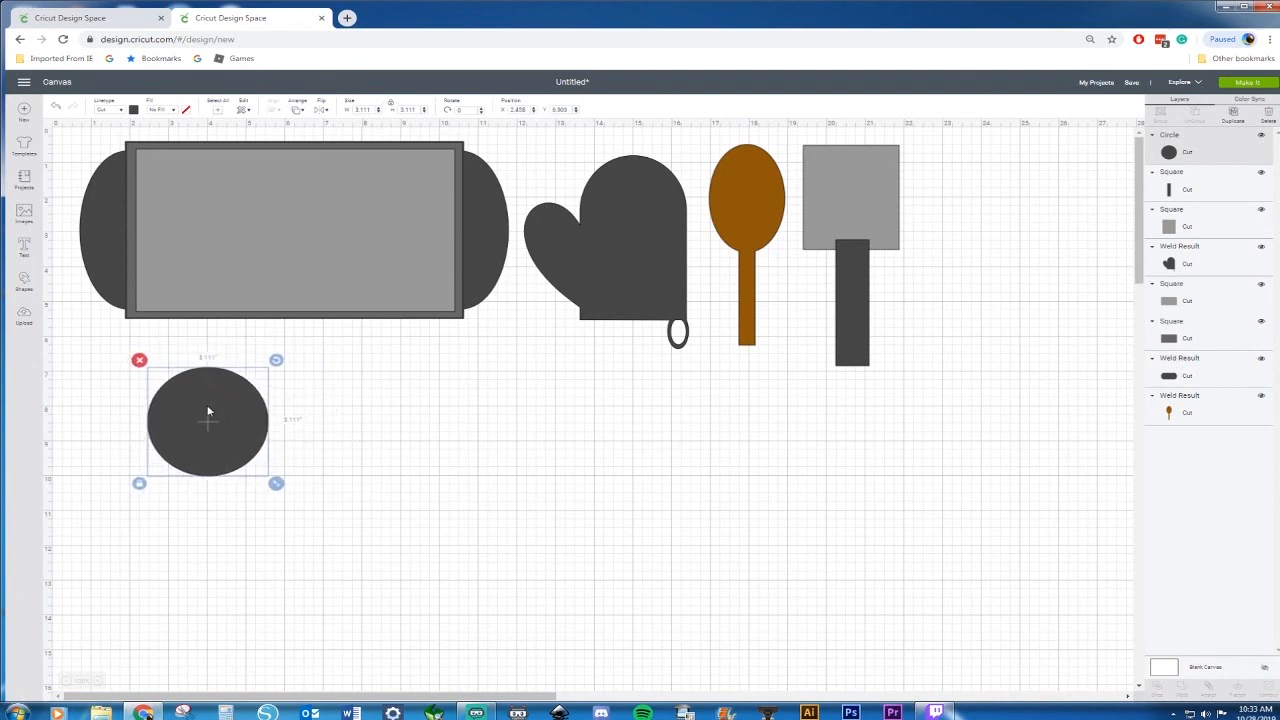
pyautogui.hotkey('ctrl', 'v')
pyautogui.moveTo(277, 457); pyautogui.dragTo(448, 455)
# Fill the left circle with a brown material color
pyautogui.click(181, 424)
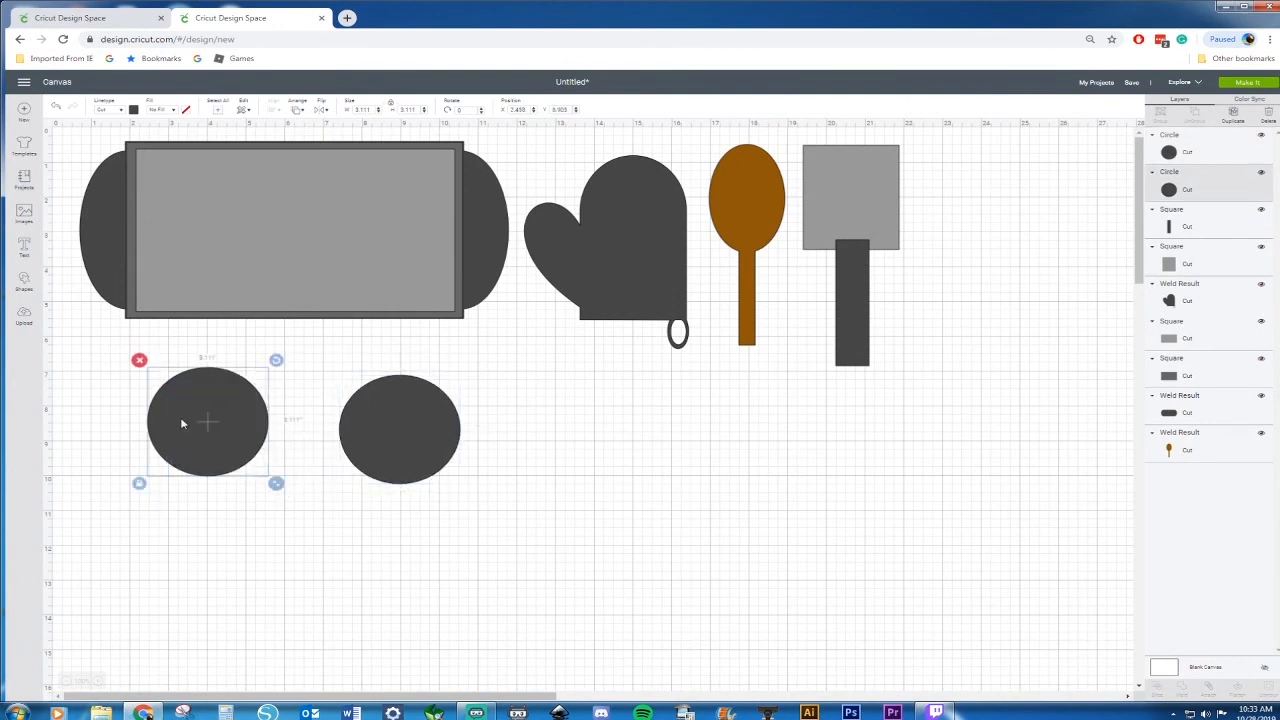
pyautogui.click(133, 110)
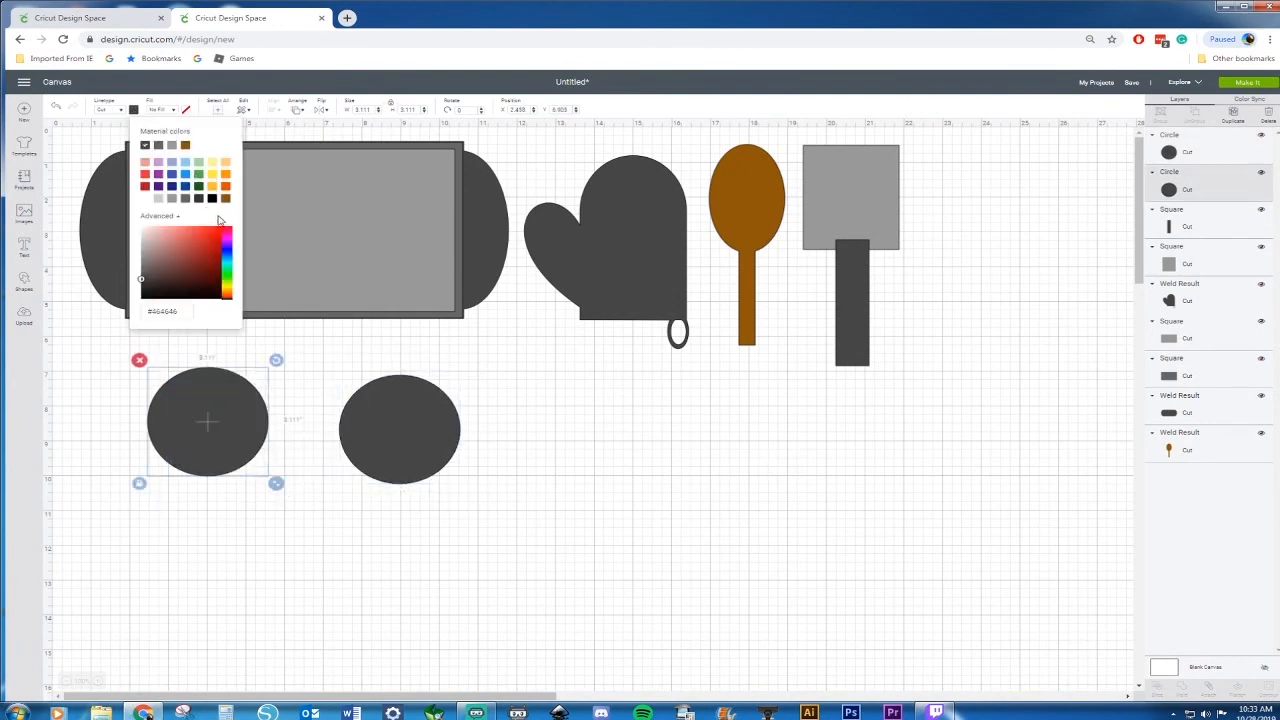
pyautogui.click(225, 198)
pyautogui.click(255, 530)
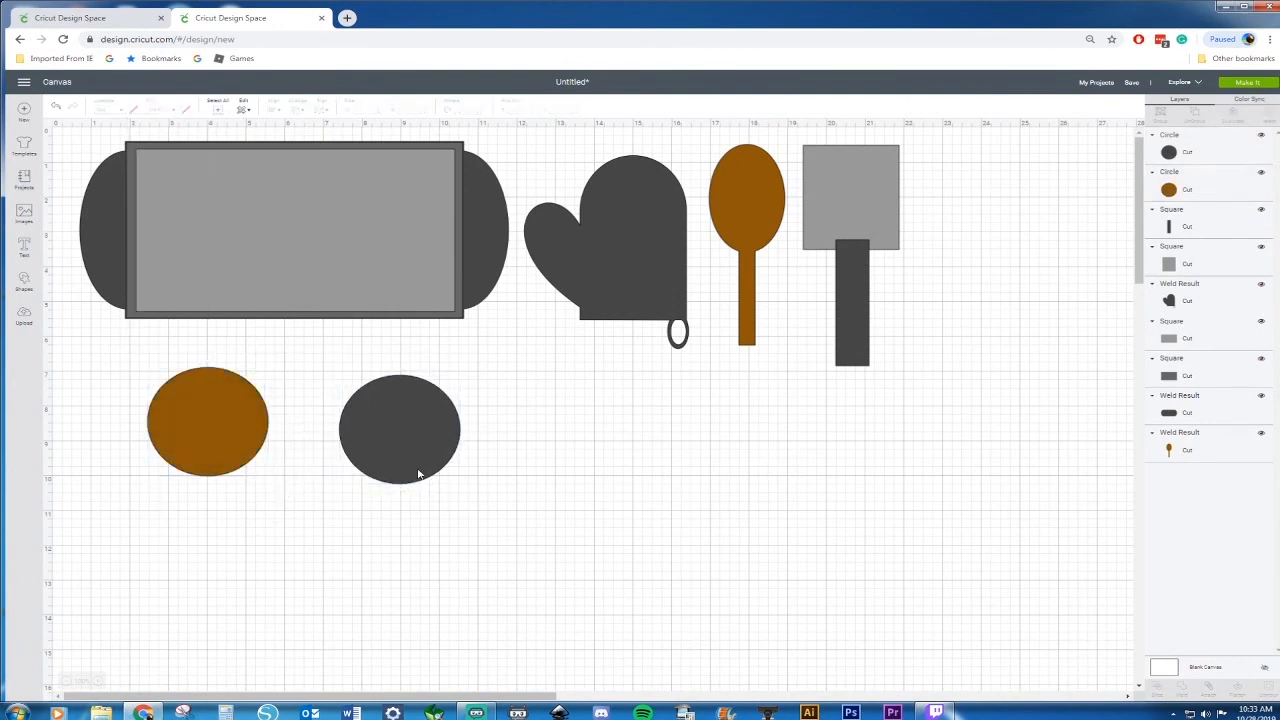
# Move the gray circle so it overlaps the brown circle's lower right
pyautogui.click(409, 460)
pyautogui.moveTo(409, 460); pyautogui.dragTo(335, 483)
# Darken the brown circle's fill using the advanced color picker
pyautogui.click(224, 431)
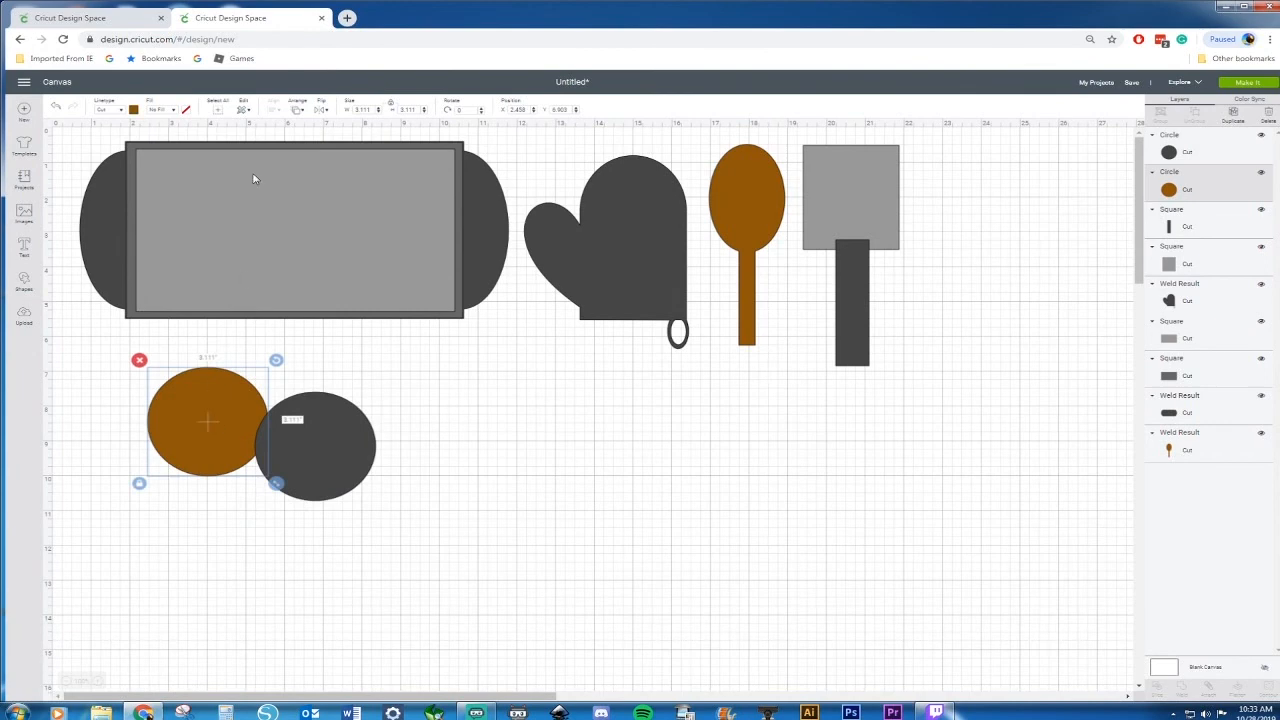
pyautogui.click(133, 110)
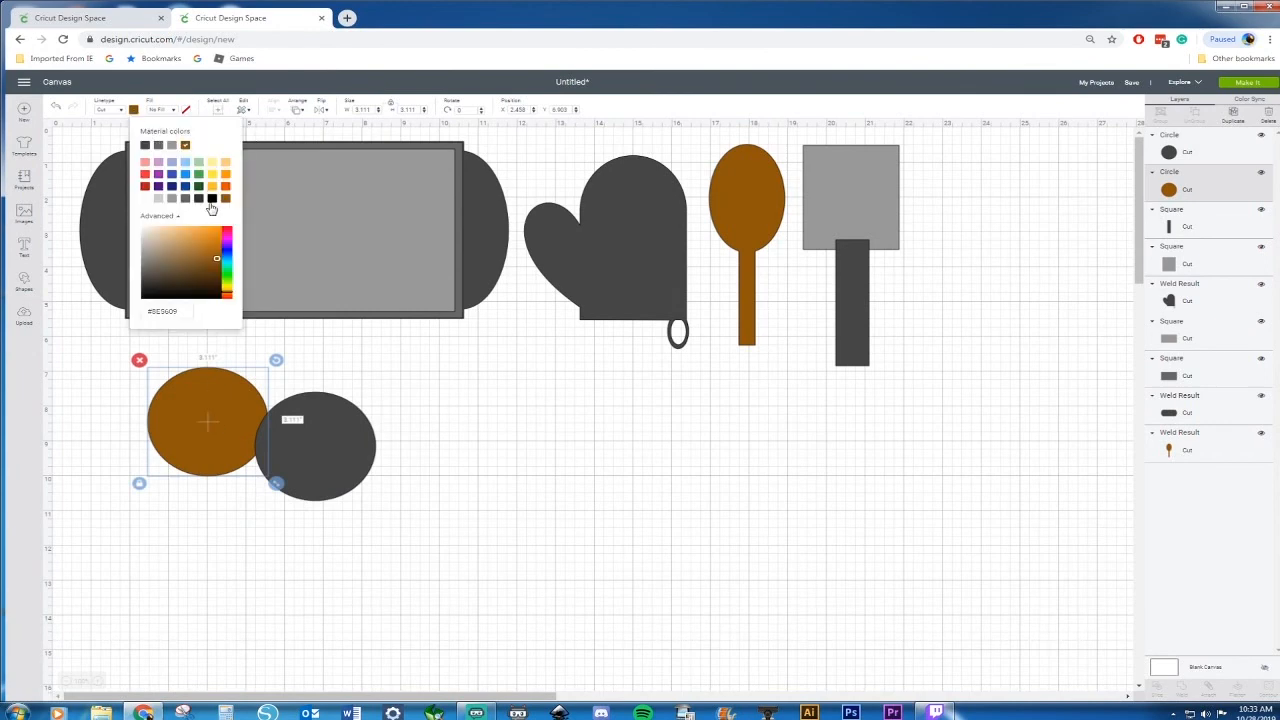
pyautogui.moveTo(213, 258); pyautogui.dragTo(215, 270)
pyautogui.click(404, 422)
pyautogui.click(343, 428)
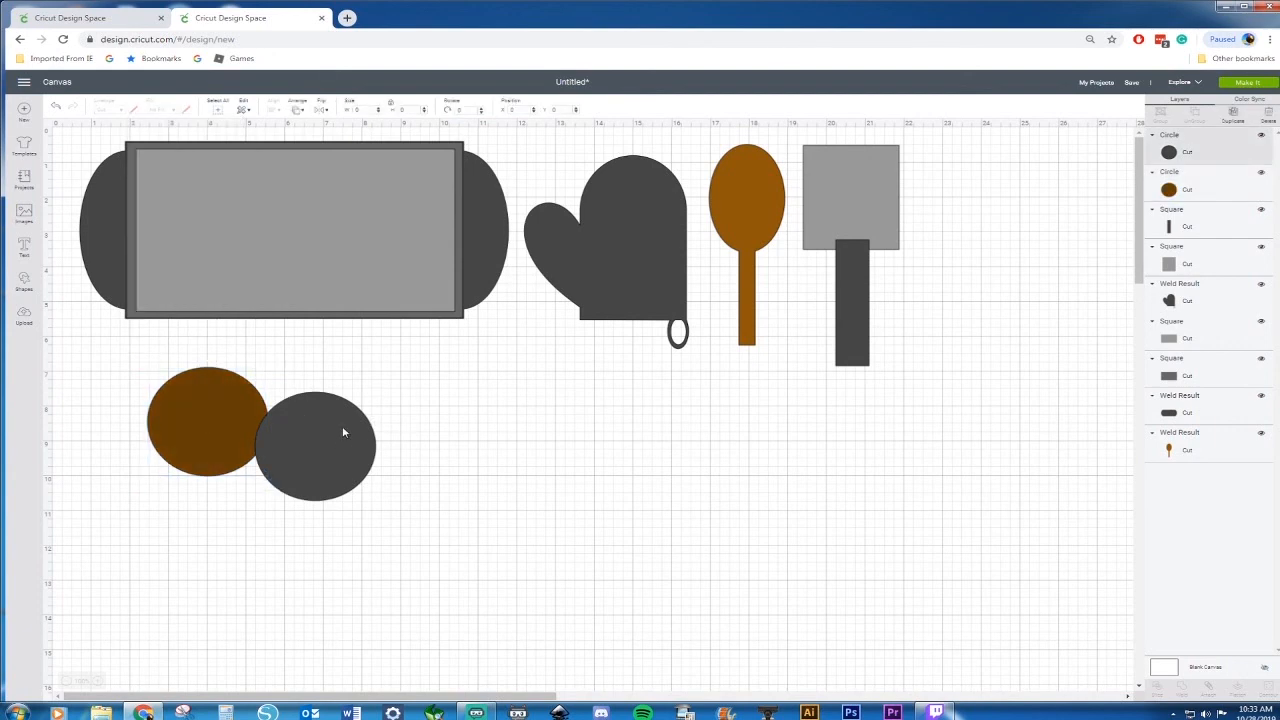
# Fill the gray circle with a lighter brown and move it away from the dark brown circle
pyautogui.click(133, 110)
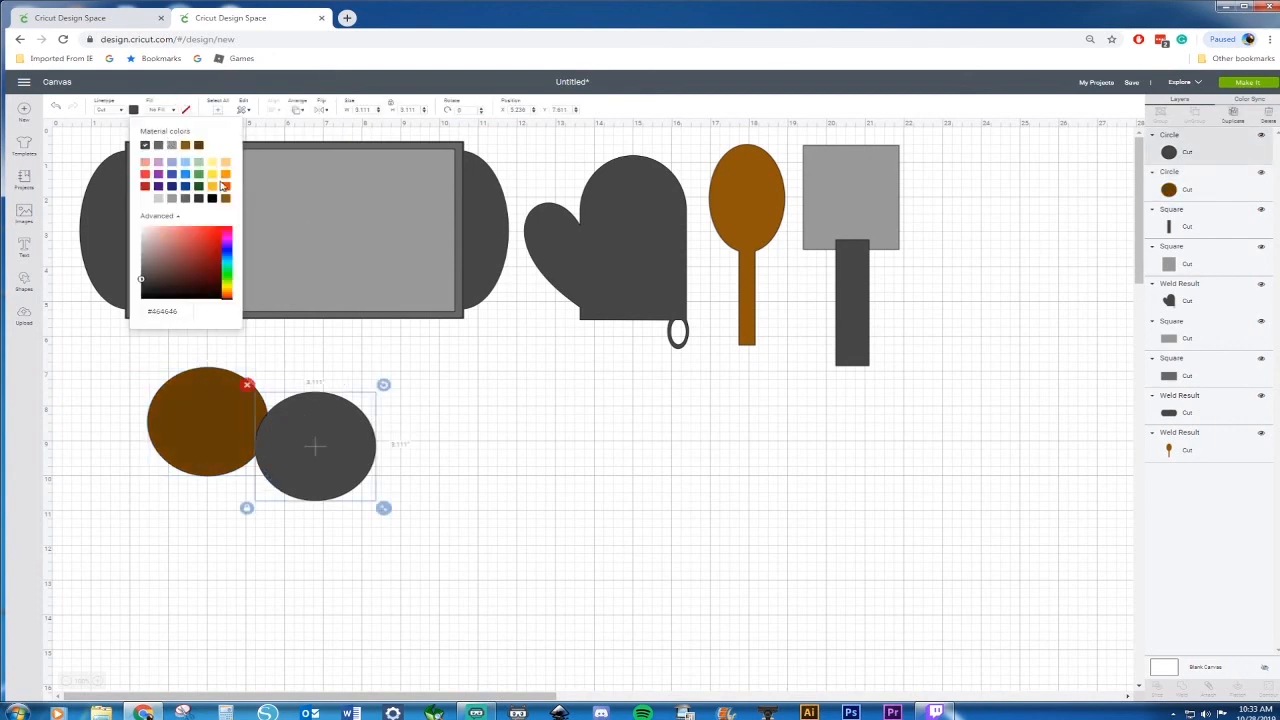
pyautogui.click(225, 198)
pyautogui.click(400, 390)
pyautogui.moveTo(307, 456); pyautogui.dragTo(366, 432)
# Paste a circle, shrink it, and paste several copies as chocolate chips around the light brown cookie
pyautogui.hotkey('ctrl', 'v')
pyautogui.moveTo(447, 488); pyautogui.dragTo(425, 386)
pyautogui.hotkey('ctrl', 'c')
pyautogui.hotkey('ctrl', 'v')
pyautogui.hotkey('ctrl', 'v')
pyautogui.hotkey('ctrl', 'v')
pyautogui.hotkey('ctrl', 'v')
pyautogui.hotkey('ctrl', 'v')
pyautogui.hotkey('ctrl', 'v')
pyautogui.moveTo(284, 346); pyautogui.dragTo(490, 532)
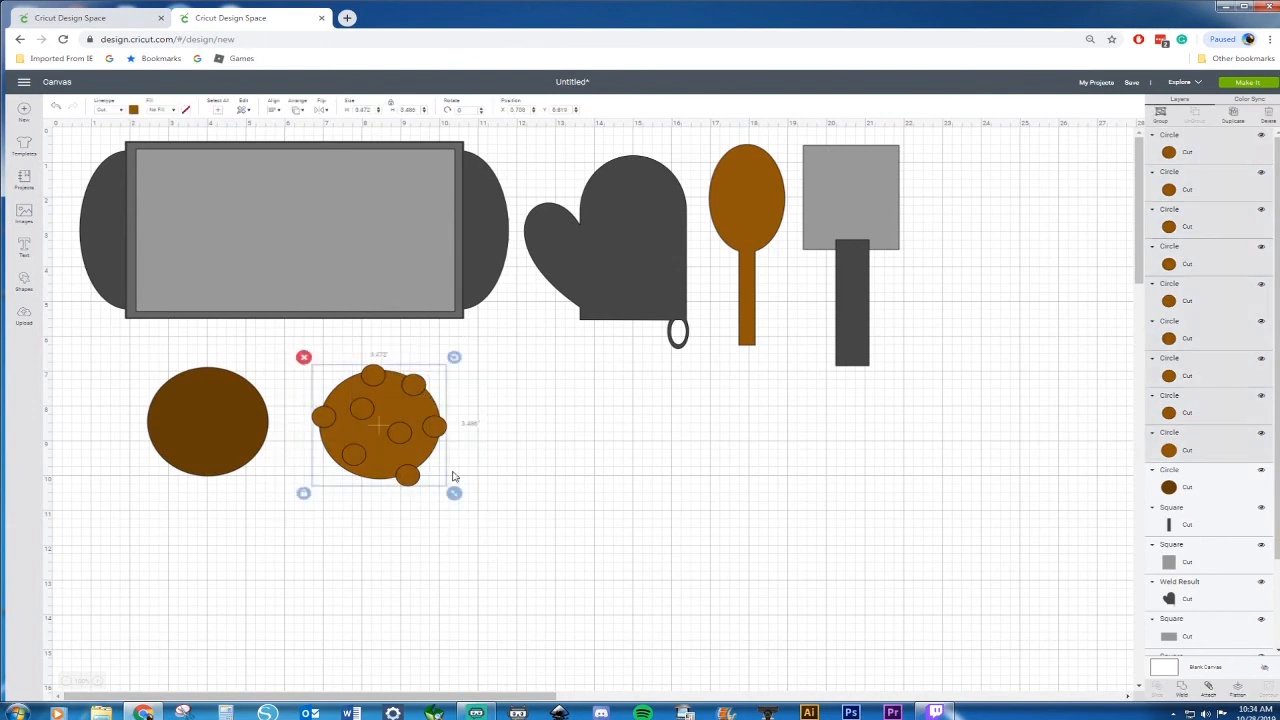
# Select all the small chip circles and weld them into one shape
pyautogui.rightClick(420, 428)
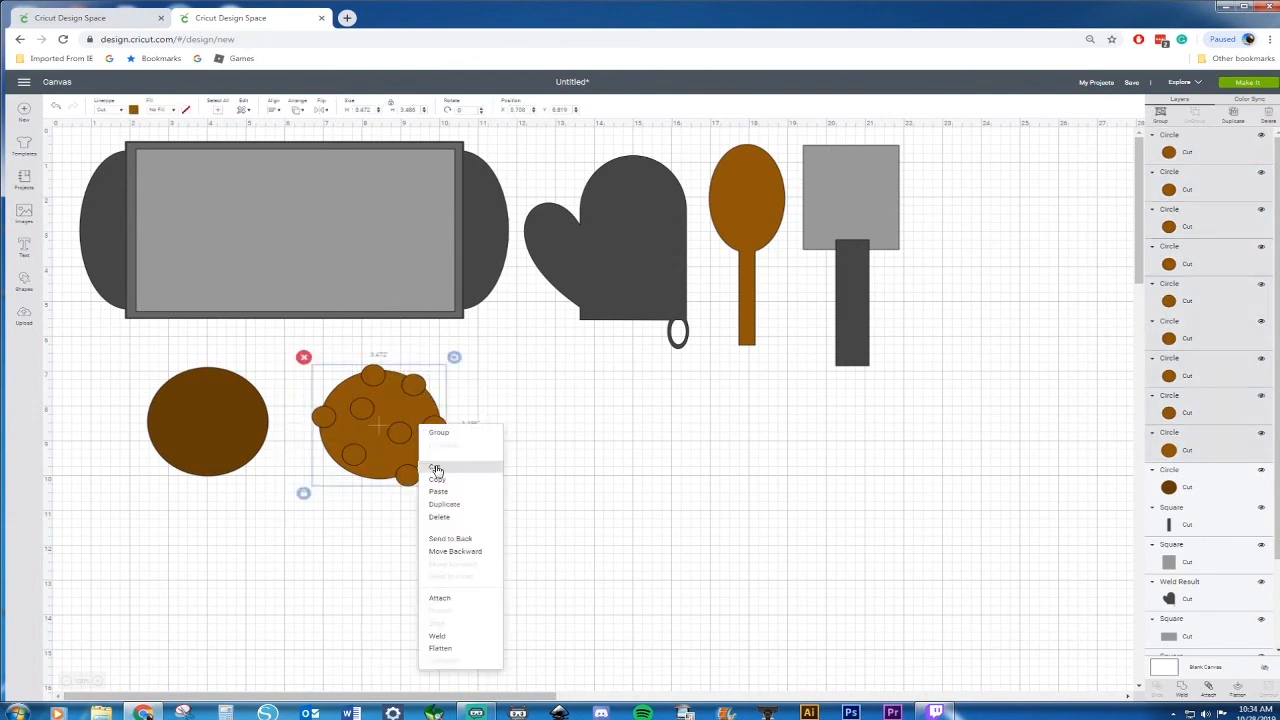
pyautogui.click(680, 486)
pyautogui.click(432, 428)
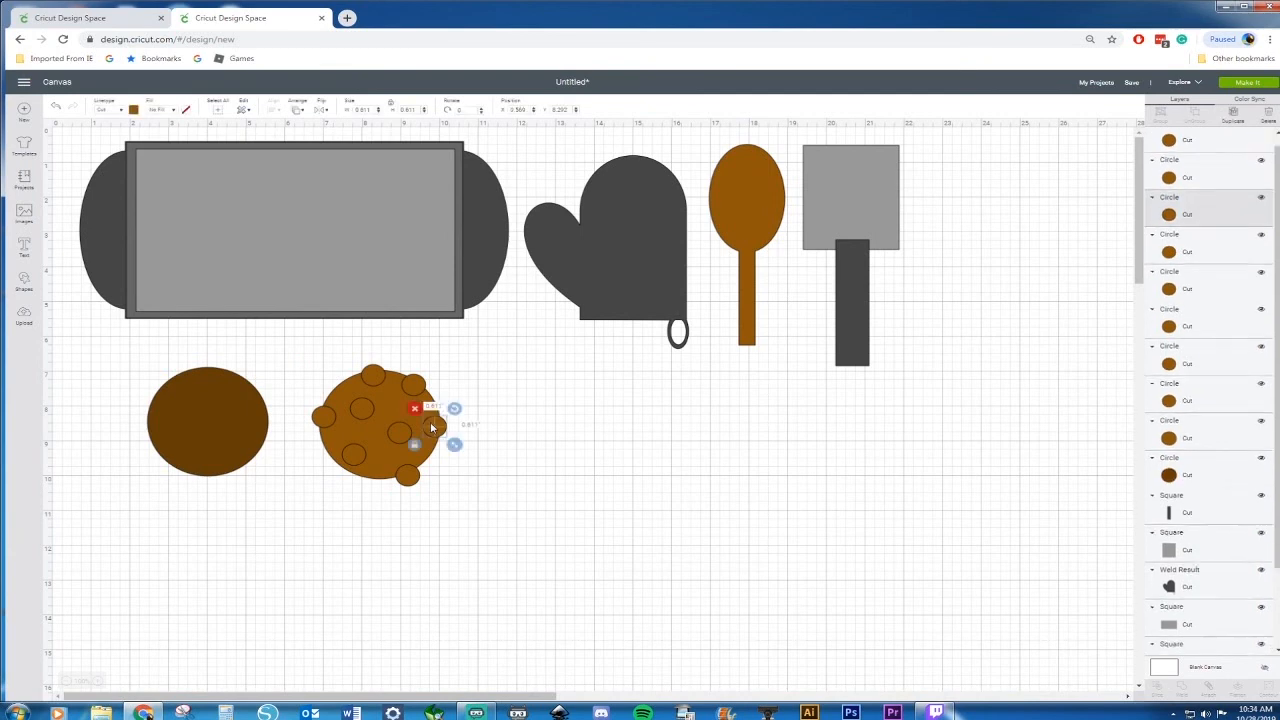
pyautogui.keyDown('shift'); pyautogui.click(372, 376); pyautogui.keyUp('shift')
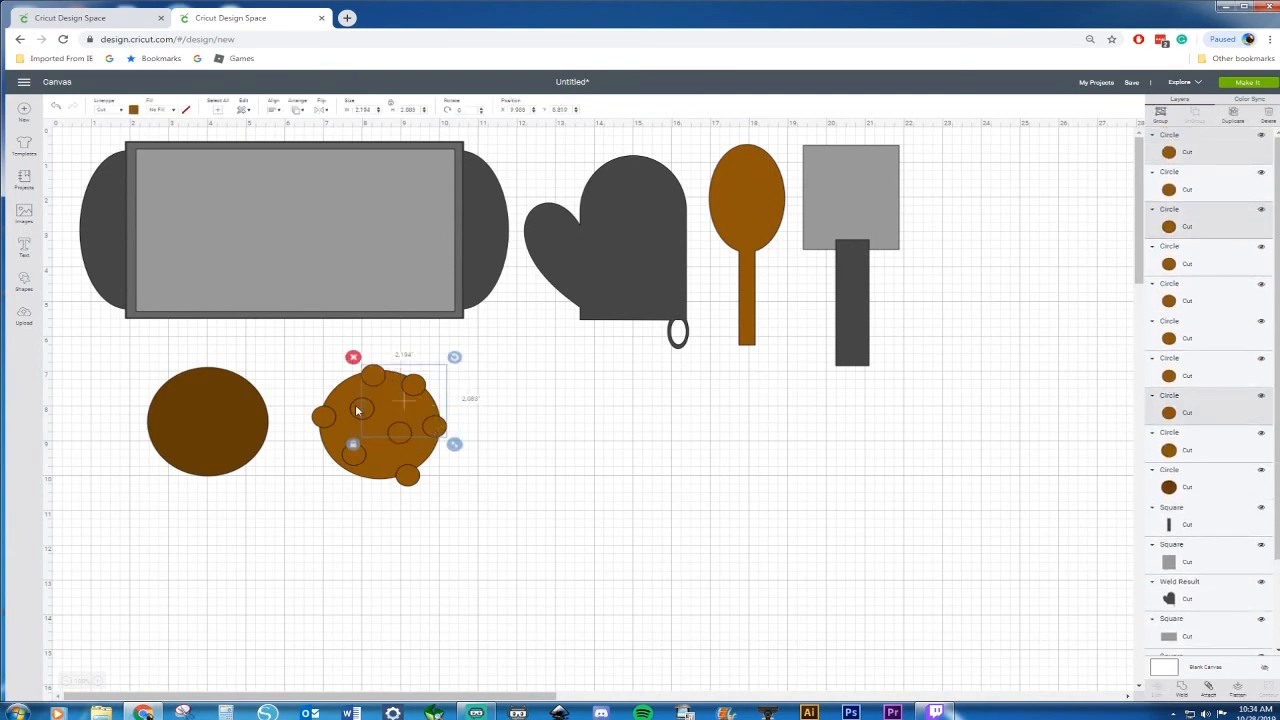
pyautogui.keyDown('shift'); pyautogui.click(362, 408); pyautogui.keyUp('shift')
pyautogui.keyDown('shift'); pyautogui.click(399, 437); pyautogui.keyUp('shift')
pyautogui.keyDown('shift'); pyautogui.click(407, 477); pyautogui.keyUp('shift')
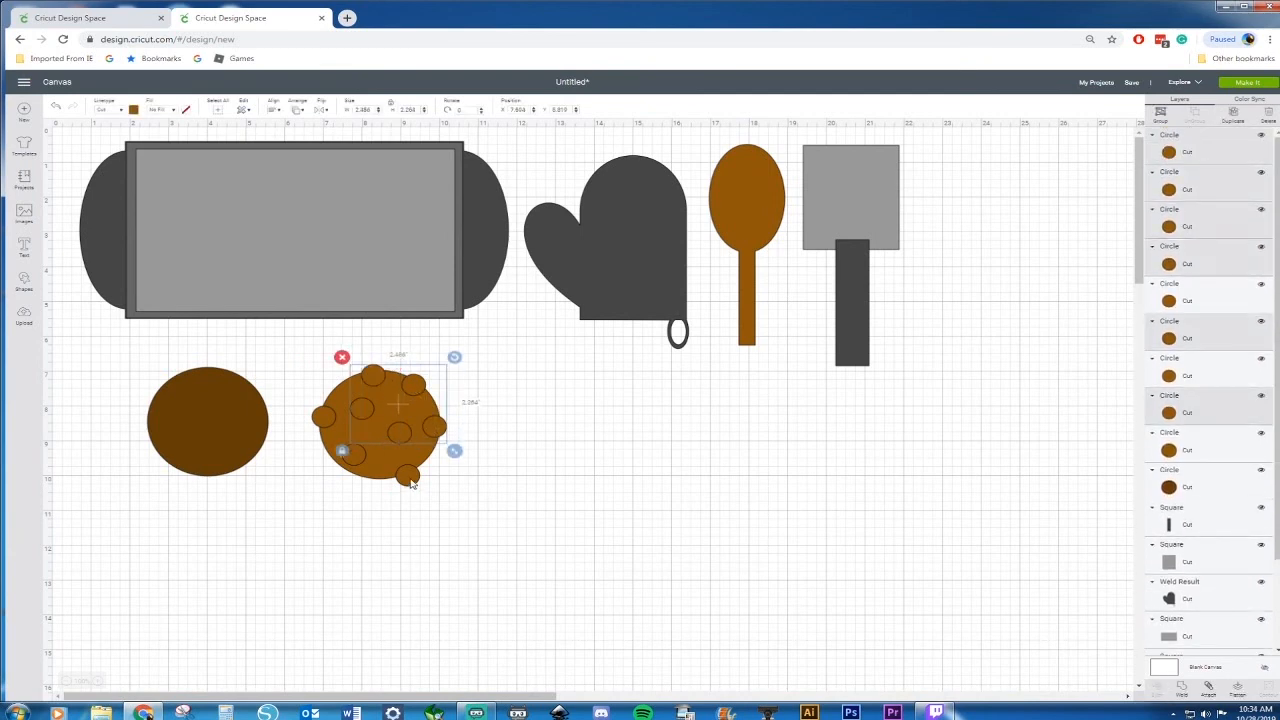
pyautogui.keyDown('shift'); pyautogui.click(346, 458); pyautogui.keyUp('shift')
pyautogui.click(312, 414)
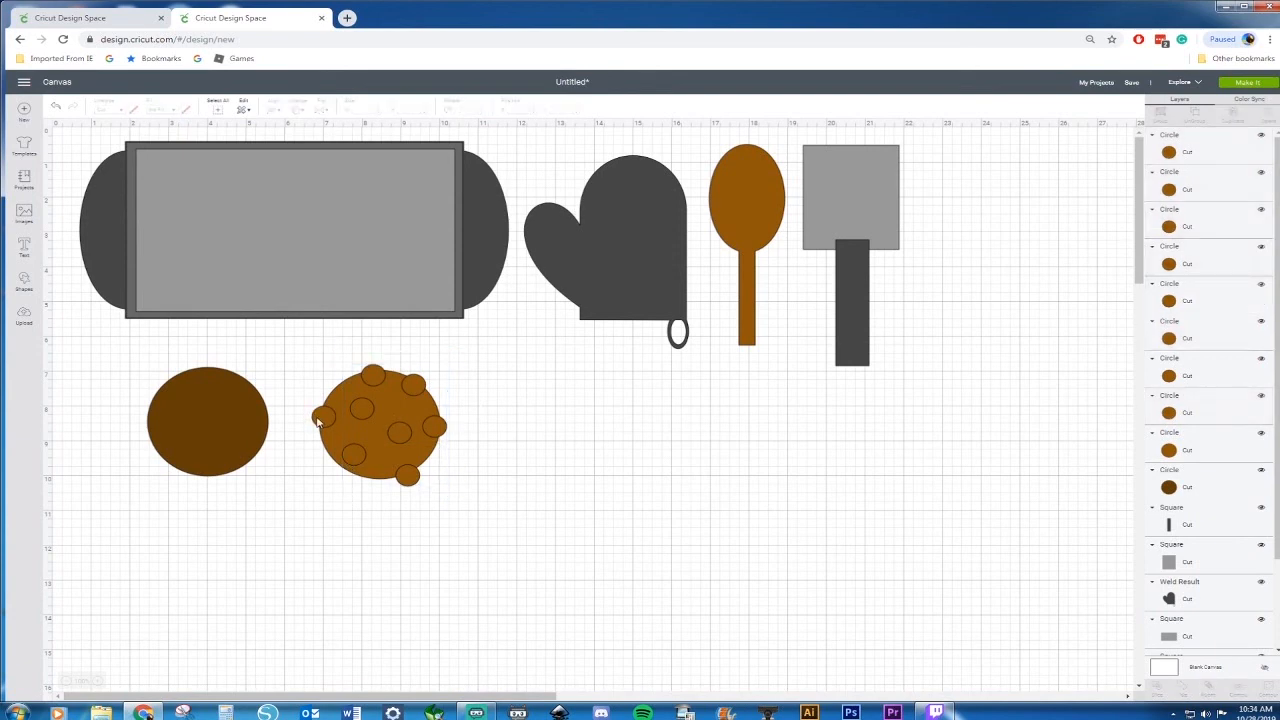
pyautogui.click(316, 421)
pyautogui.keyDown('shift'); pyautogui.click(362, 412); pyautogui.keyUp('shift')
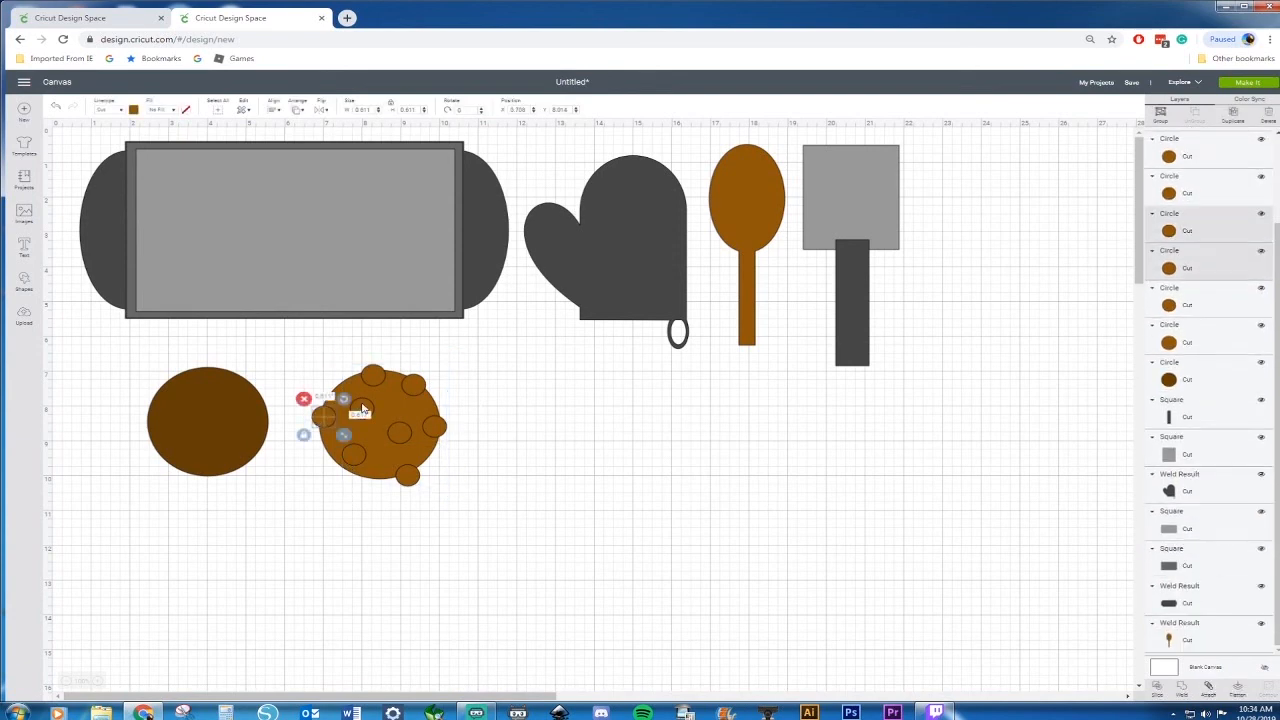
pyautogui.keyDown('shift'); pyautogui.click(374, 379); pyautogui.keyUp('shift')
pyautogui.keyDown('shift'); pyautogui.click(418, 388); pyautogui.keyUp('shift')
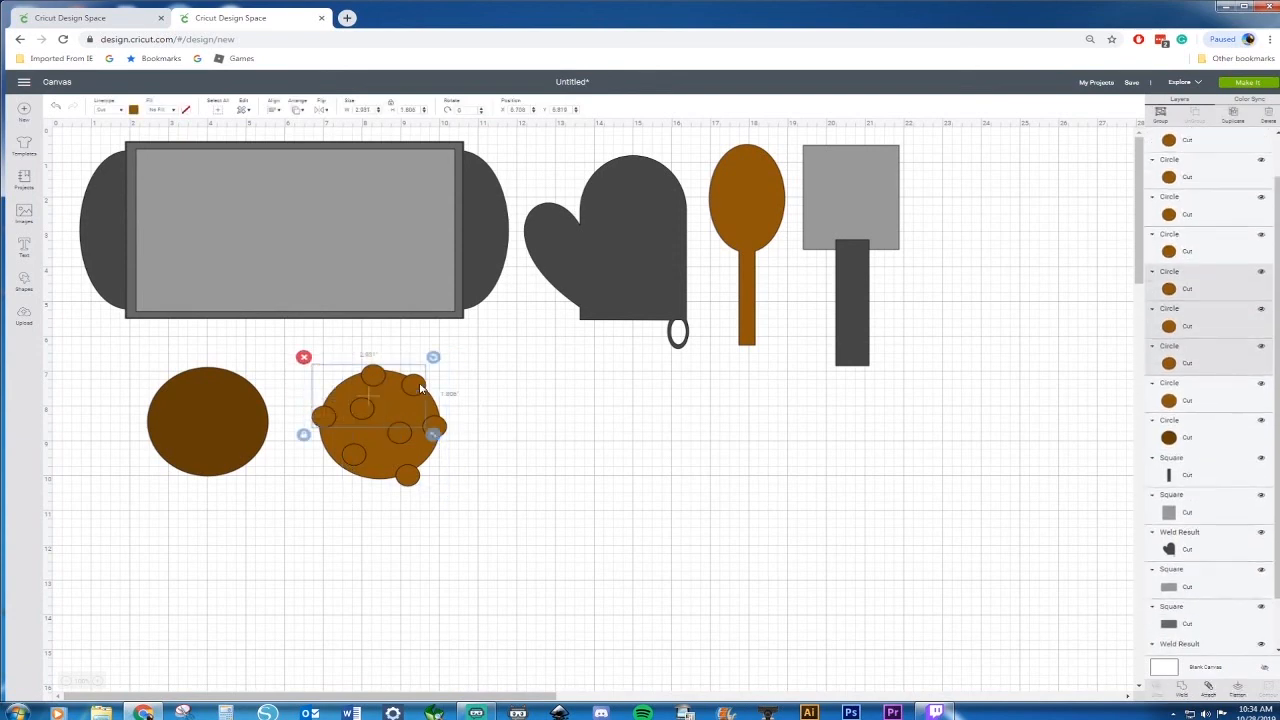
pyautogui.keyDown('shift'); pyautogui.click(429, 420); pyautogui.keyUp('shift')
pyautogui.keyDown('shift'); pyautogui.click(400, 440); pyautogui.keyUp('shift')
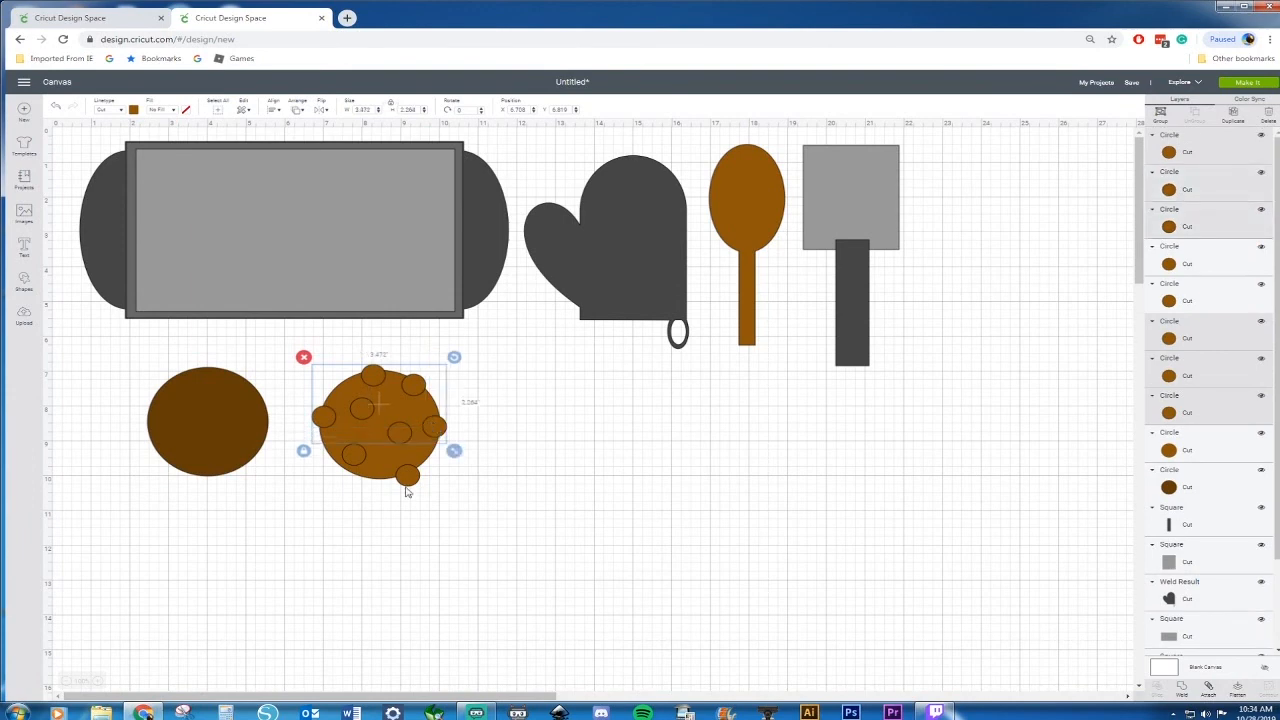
pyautogui.keyDown('shift'); pyautogui.click(408, 487); pyautogui.keyUp('shift')
pyautogui.keyDown('shift'); pyautogui.click(351, 460); pyautogui.keyUp('shift')
pyautogui.rightClick(350, 460)
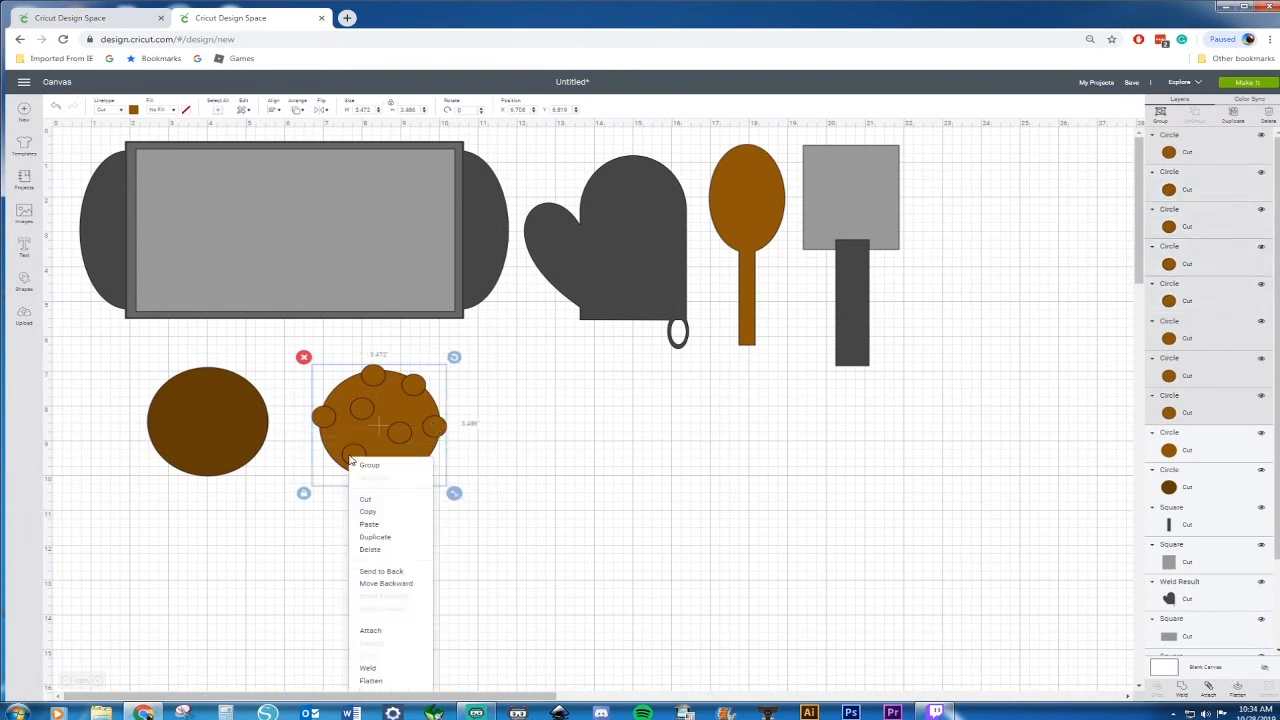
pyautogui.click(372, 668)
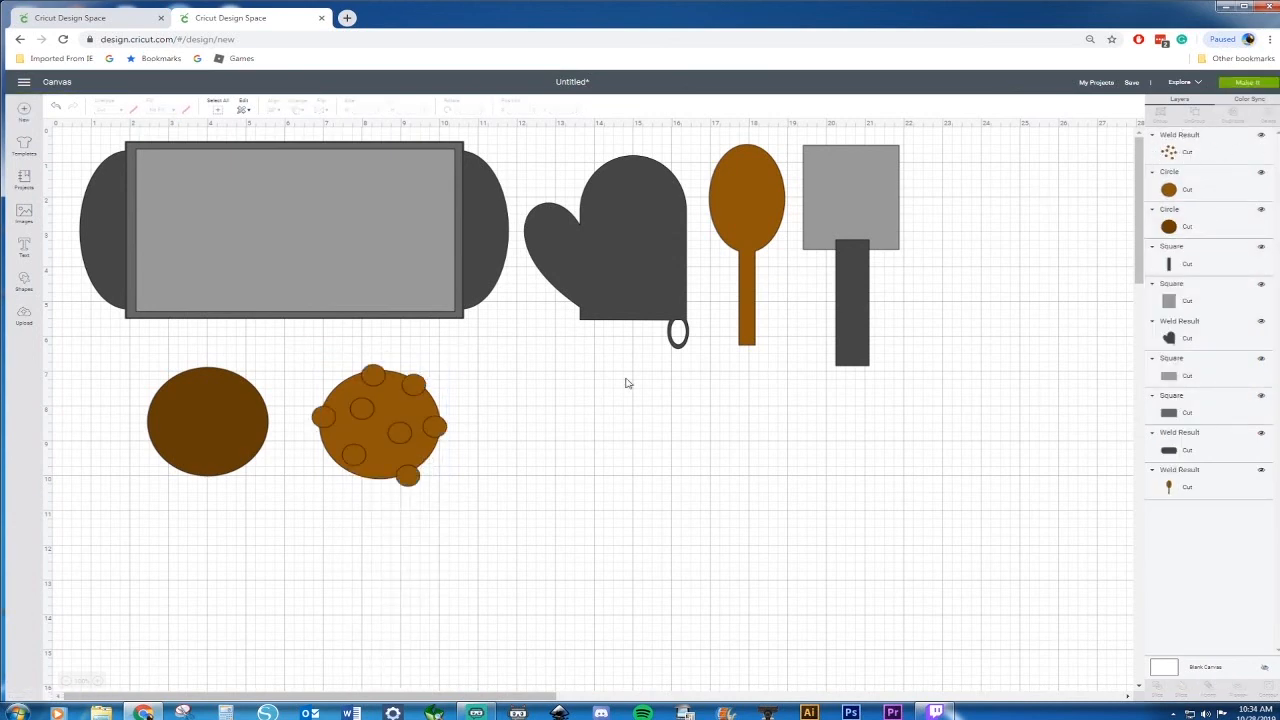
# Select the cookie and the welded chips together and slice them
pyautogui.moveTo(273, 344); pyautogui.dragTo(514, 573)
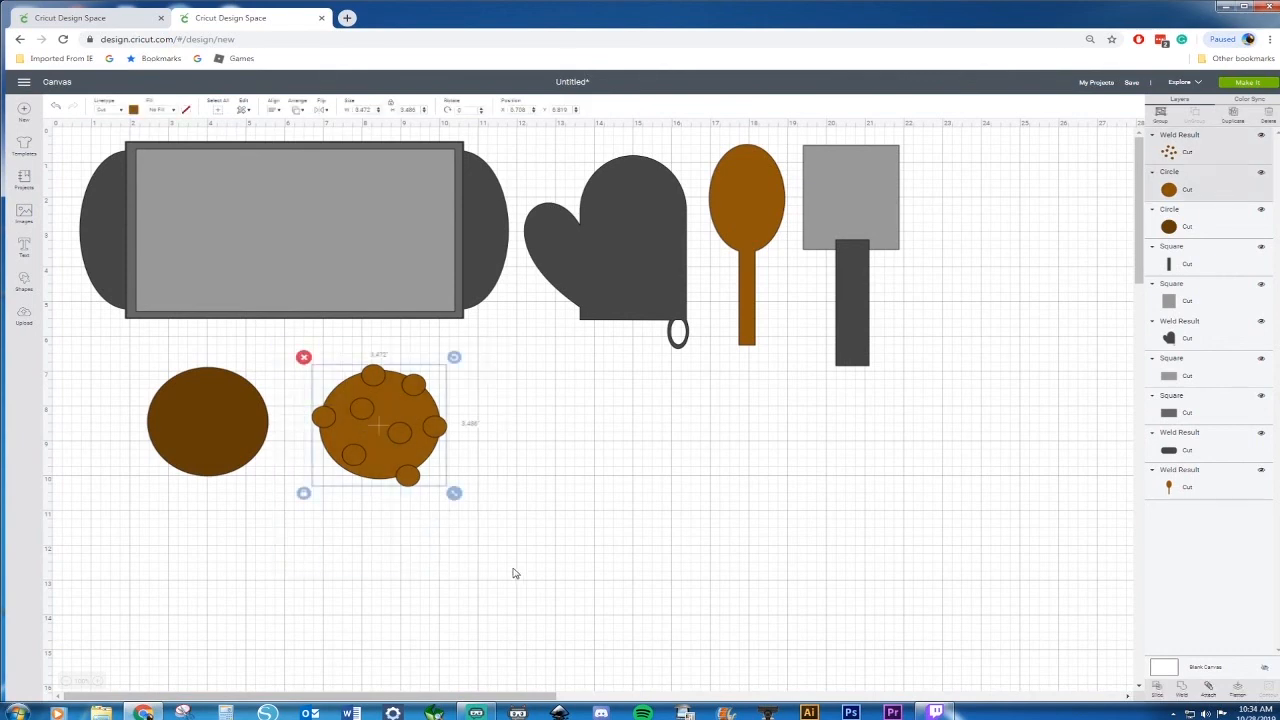
pyautogui.rightClick(402, 432)
pyautogui.click(432, 630)
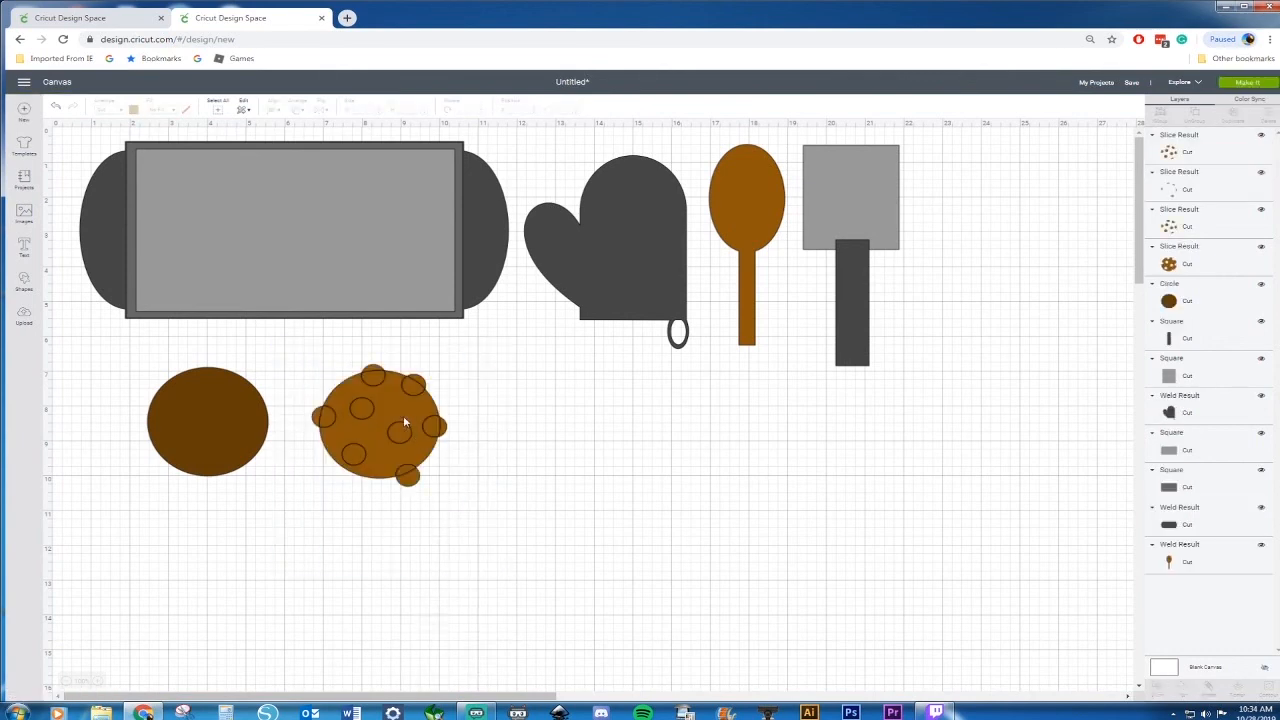
# Drag away and delete the leftover chip pieces from the slice, leaving the cookie with chip holes
pyautogui.click(403, 422)
pyautogui.moveTo(401, 418); pyautogui.dragTo(641, 444)
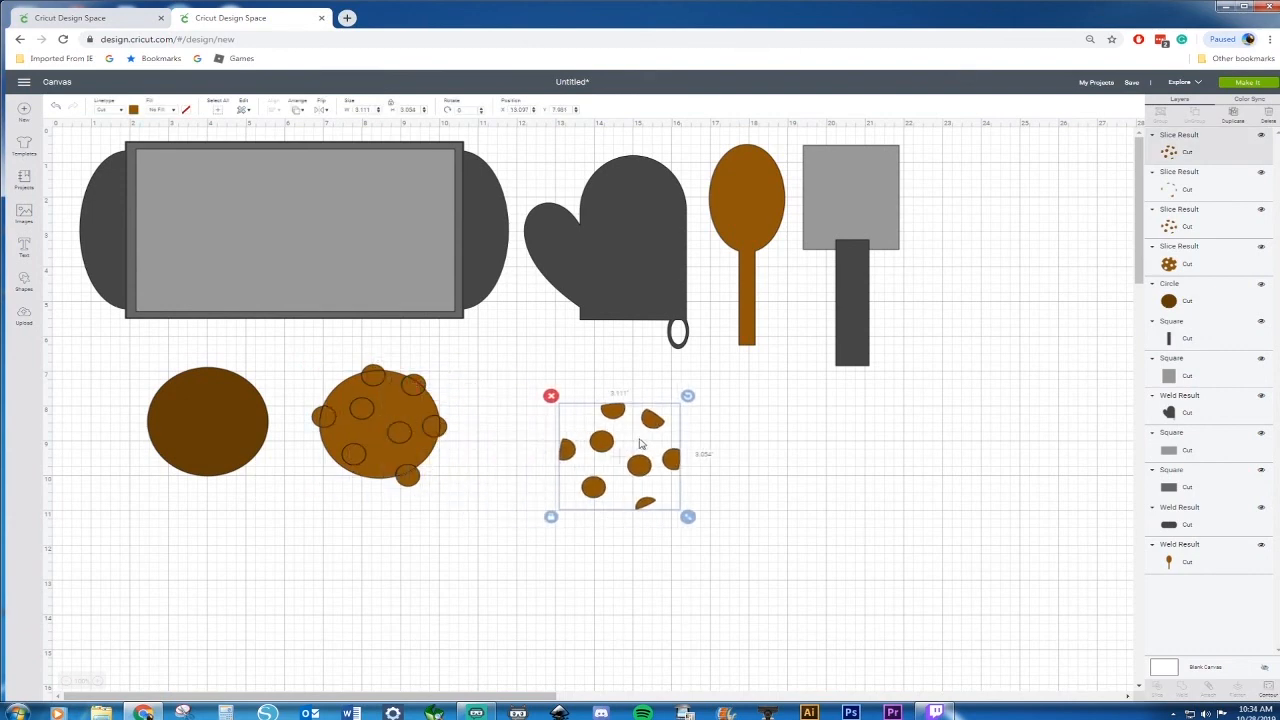
pyautogui.press('Delete')
pyautogui.moveTo(405, 404); pyautogui.dragTo(658, 421)
pyautogui.press('Delete')
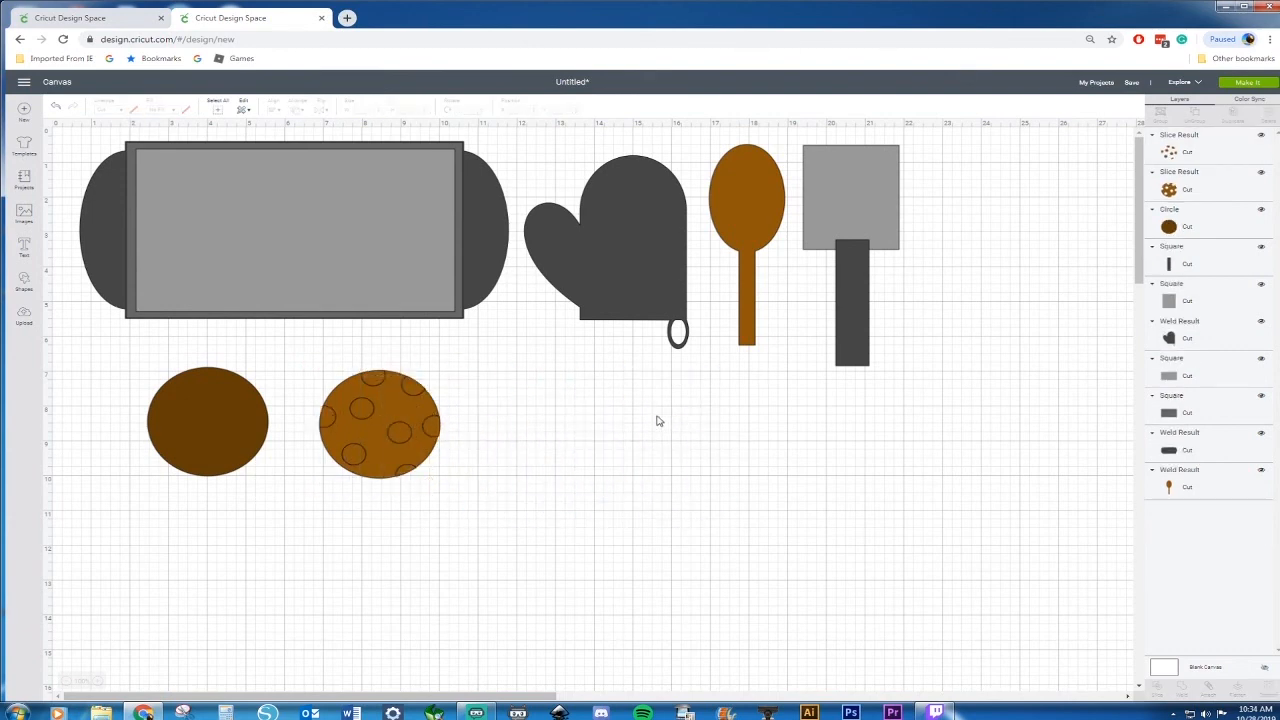
pyautogui.moveTo(408, 405); pyautogui.dragTo(704, 445)
pyautogui.press('Delete')
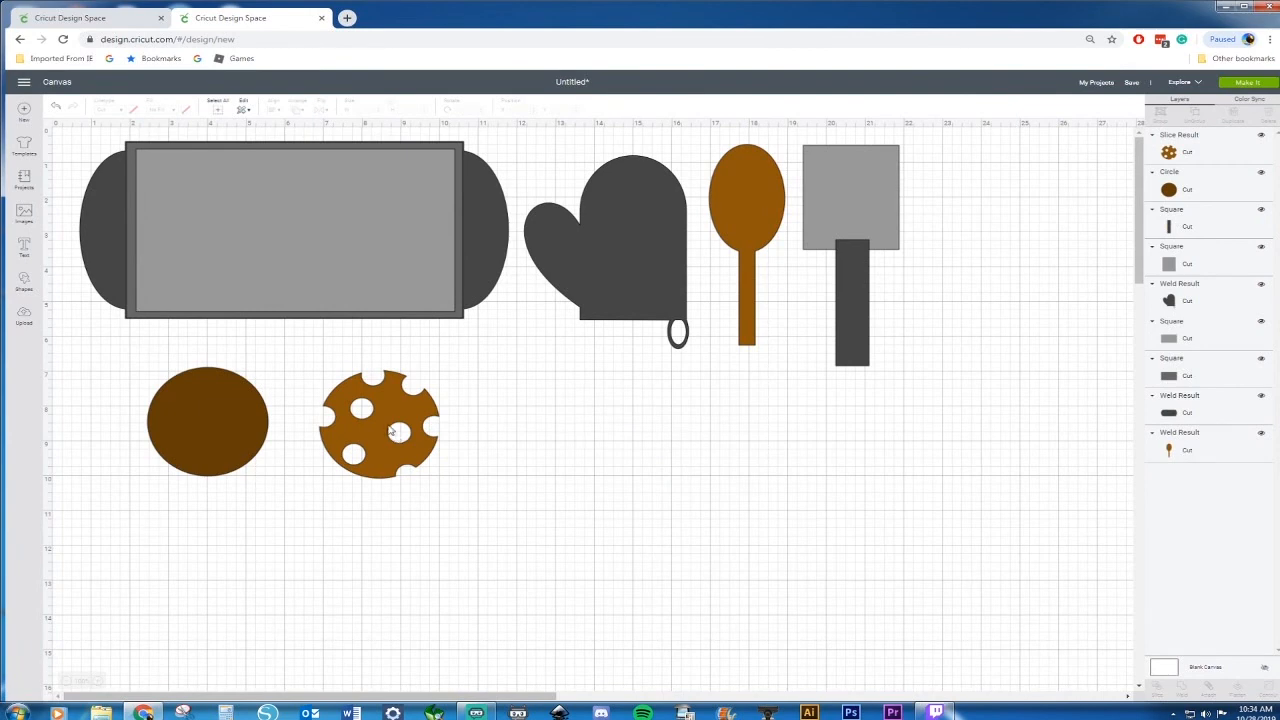
# Place the holed cookie over the dark brown circle and center them horizontally and vertically
pyautogui.moveTo(407, 419); pyautogui.dragTo(232, 408)
pyautogui.moveTo(88, 346); pyautogui.dragTo(300, 506)
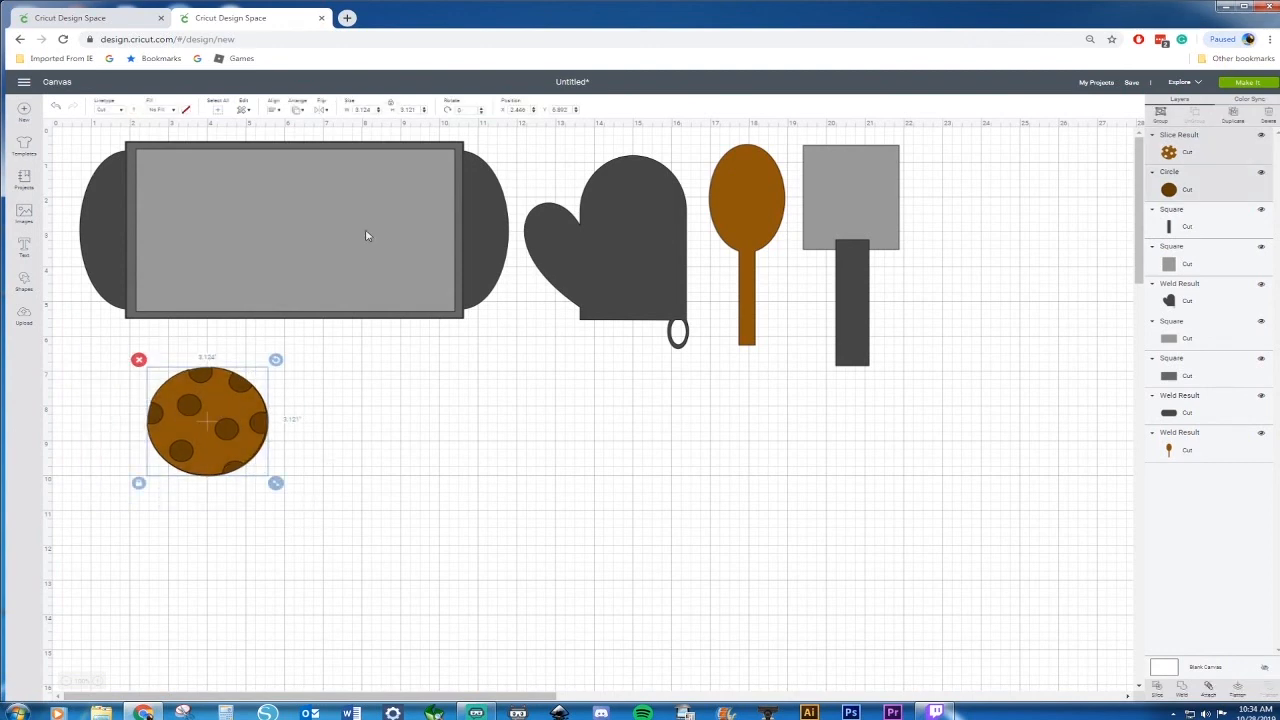
pyautogui.click(275, 109)
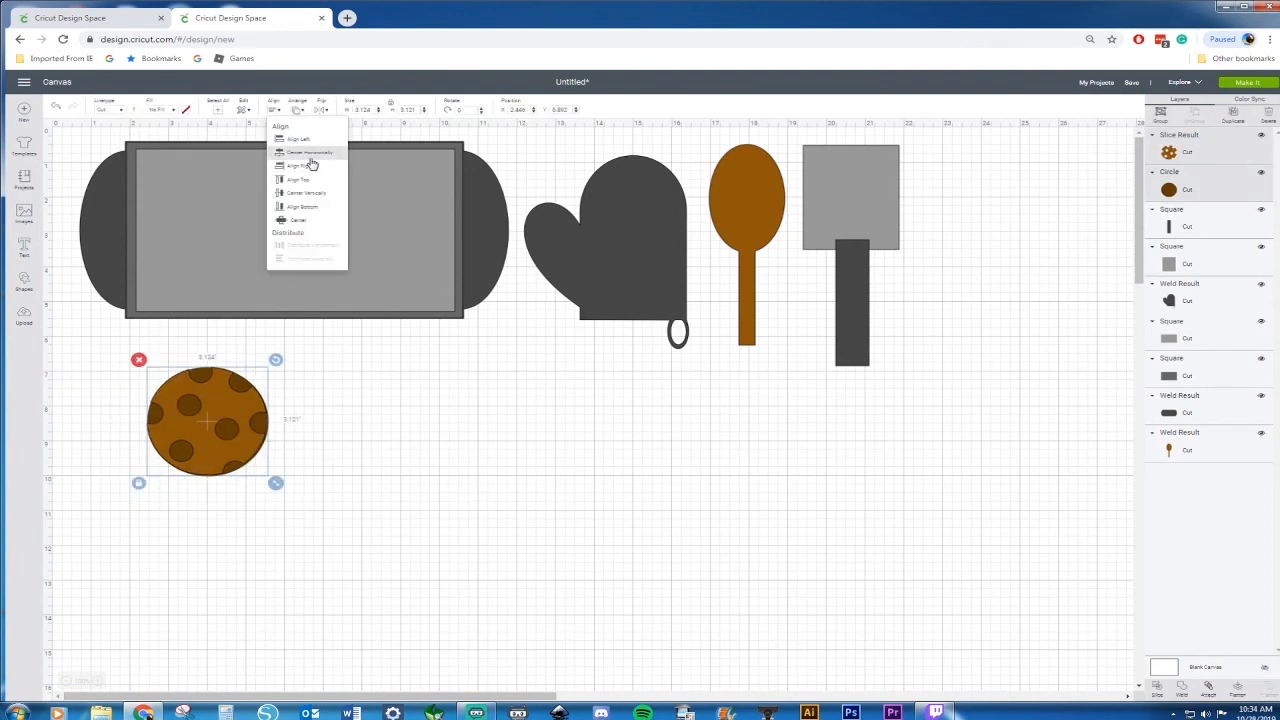
pyautogui.click(311, 156)
pyautogui.click(275, 109)
pyautogui.click(292, 196)
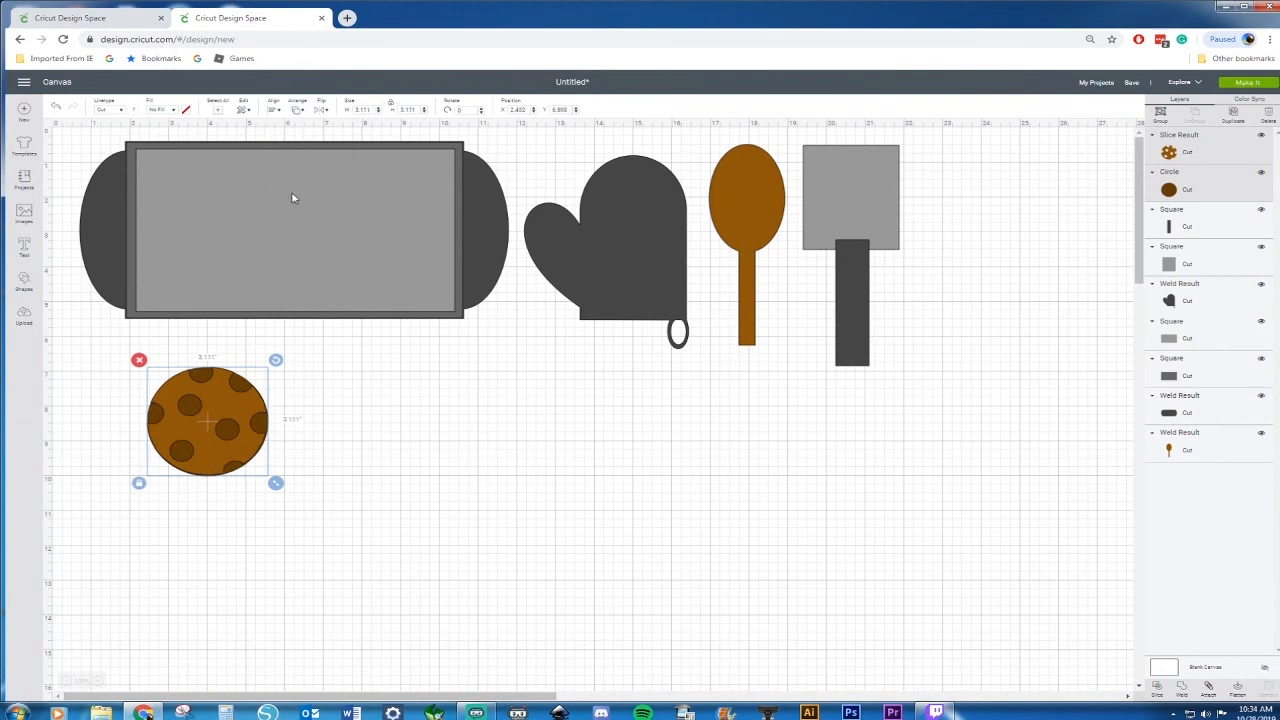
# Select both cookie layers, resize them and move the cookie onto the baking sheet
pyautogui.click(332, 530)
pyautogui.moveTo(136, 369); pyautogui.dragTo(293, 509)
pyautogui.moveTo(279, 487); pyautogui.dragTo(337, 545)
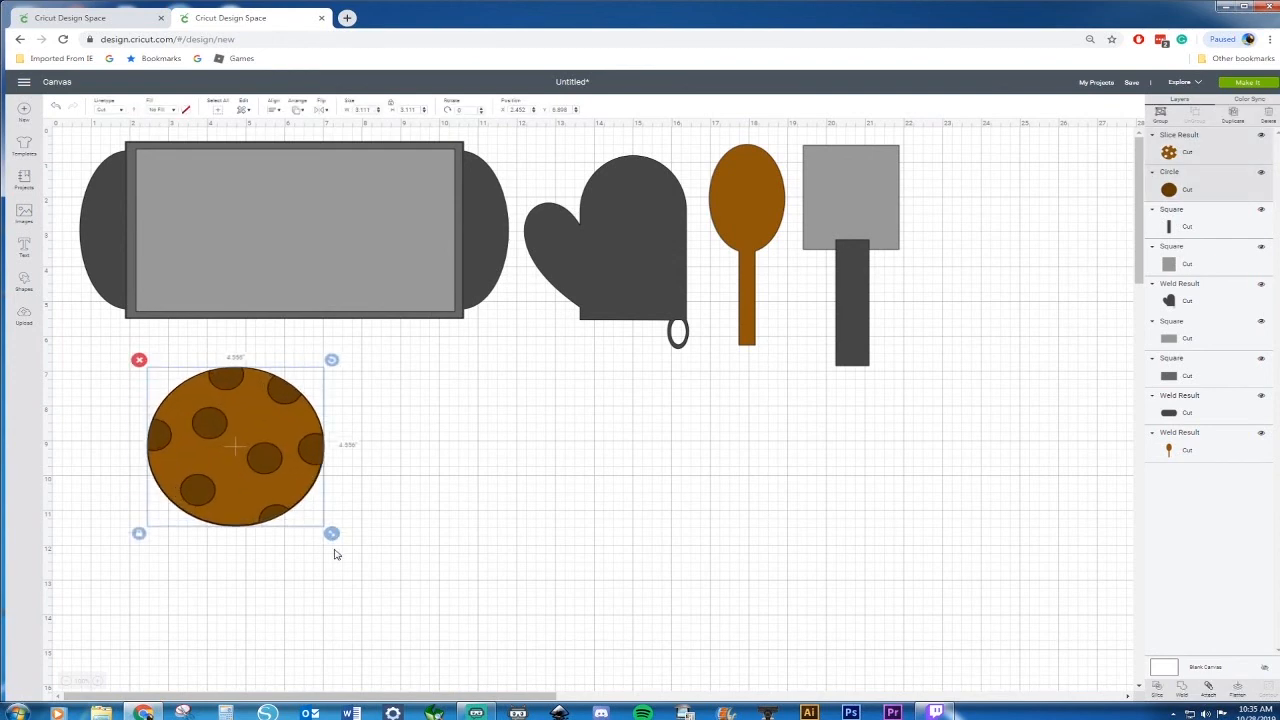
pyautogui.moveTo(263, 451); pyautogui.dragTo(257, 423)
pyautogui.moveTo(339, 511); pyautogui.dragTo(240, 459)
pyautogui.moveTo(200, 379); pyautogui.dragTo(368, 204)
# Copy and paste the cookie four times to fill the baking sheet with five cookies
pyautogui.hotkey('ctrl', 'c')
pyautogui.hotkey('ctrl', 'v')
pyautogui.hotkey('ctrl', 'c')
pyautogui.hotkey('ctrl', 'v')
pyautogui.hotkey('ctrl', 'c')
pyautogui.hotkey('ctrl', 'v')
pyautogui.hotkey('ctrl', 'c')
pyautogui.hotkey('ctrl', 'v')
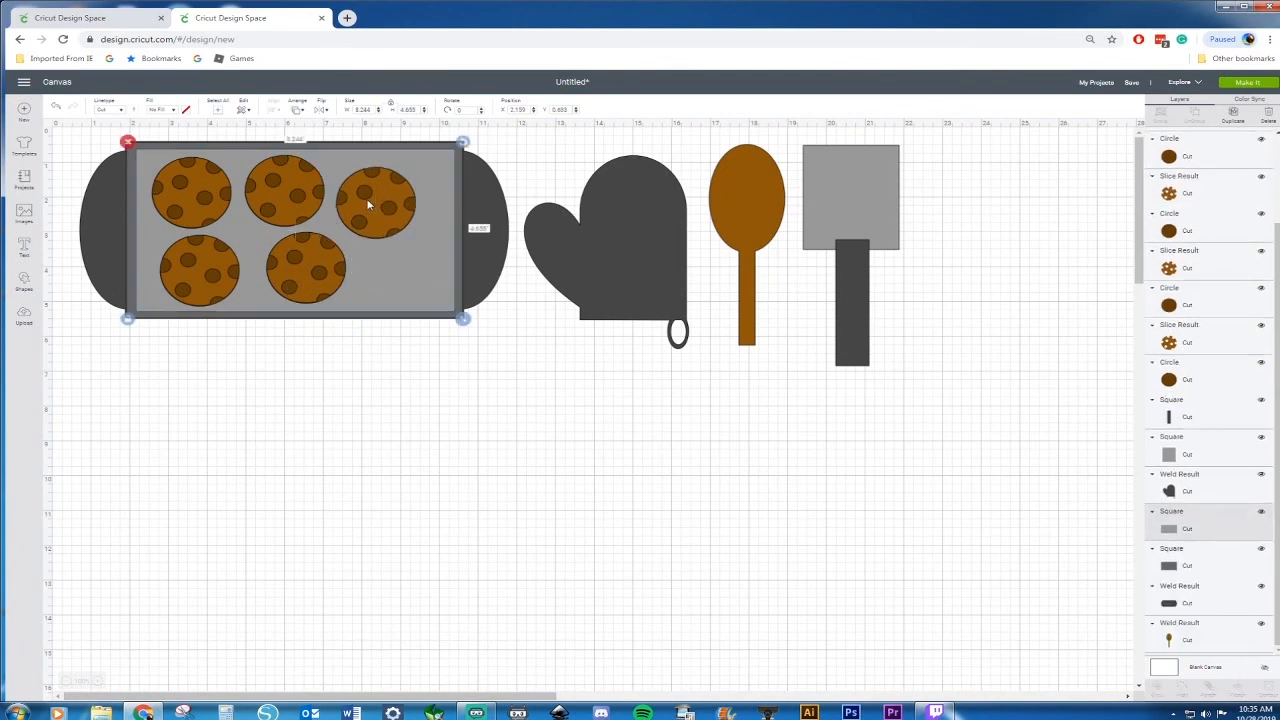
pyautogui.click(381, 412)
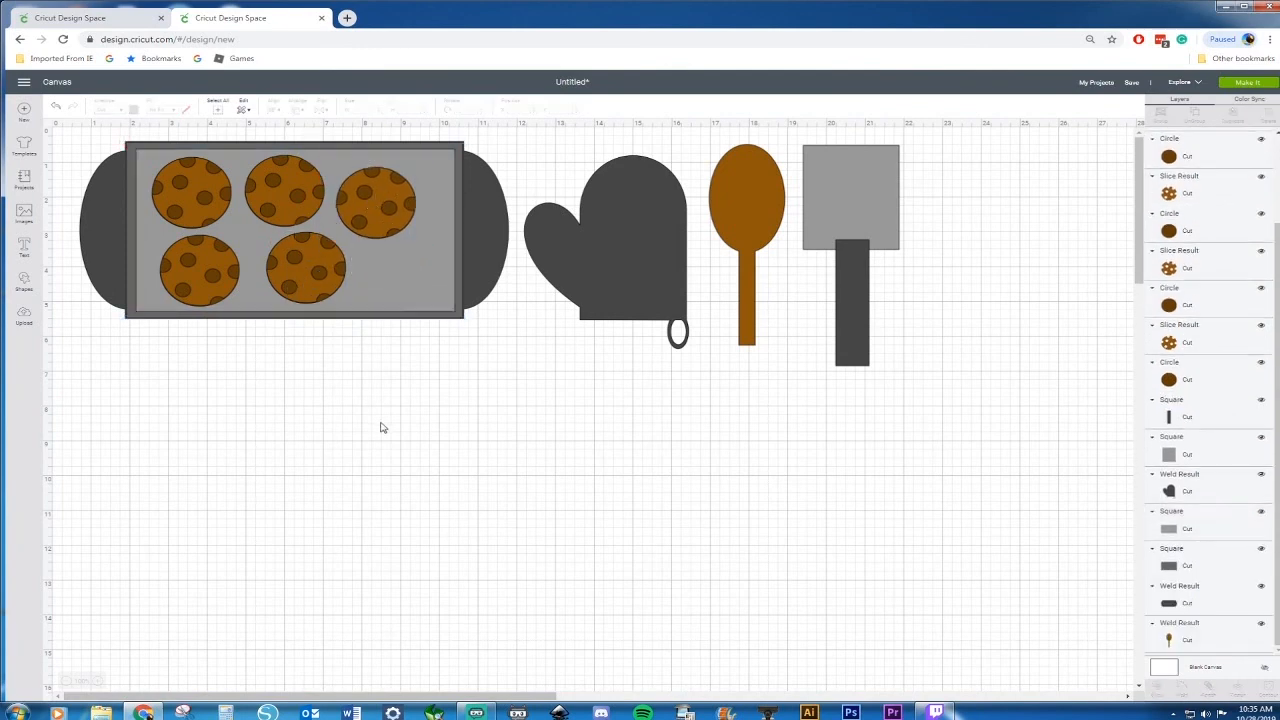
pyautogui.click(384, 197)
pyautogui.moveTo(384, 197); pyautogui.dragTo(388, 186)
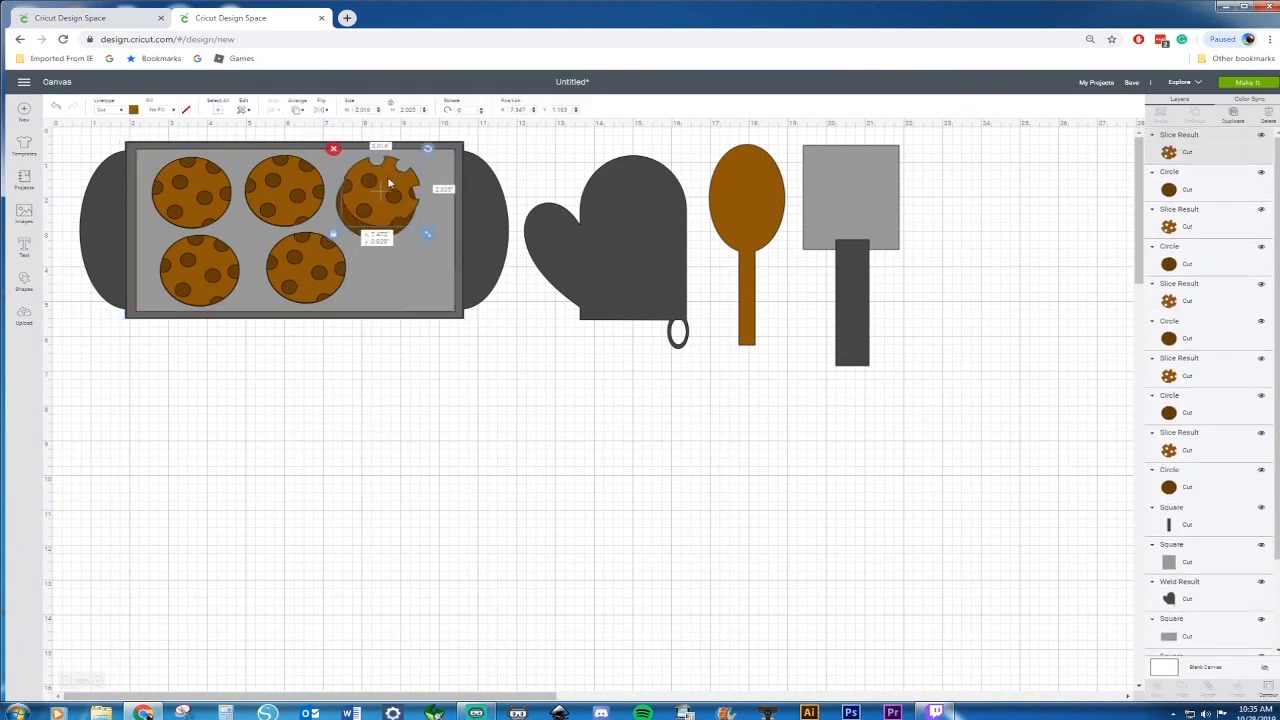
pyautogui.click(52, 106)
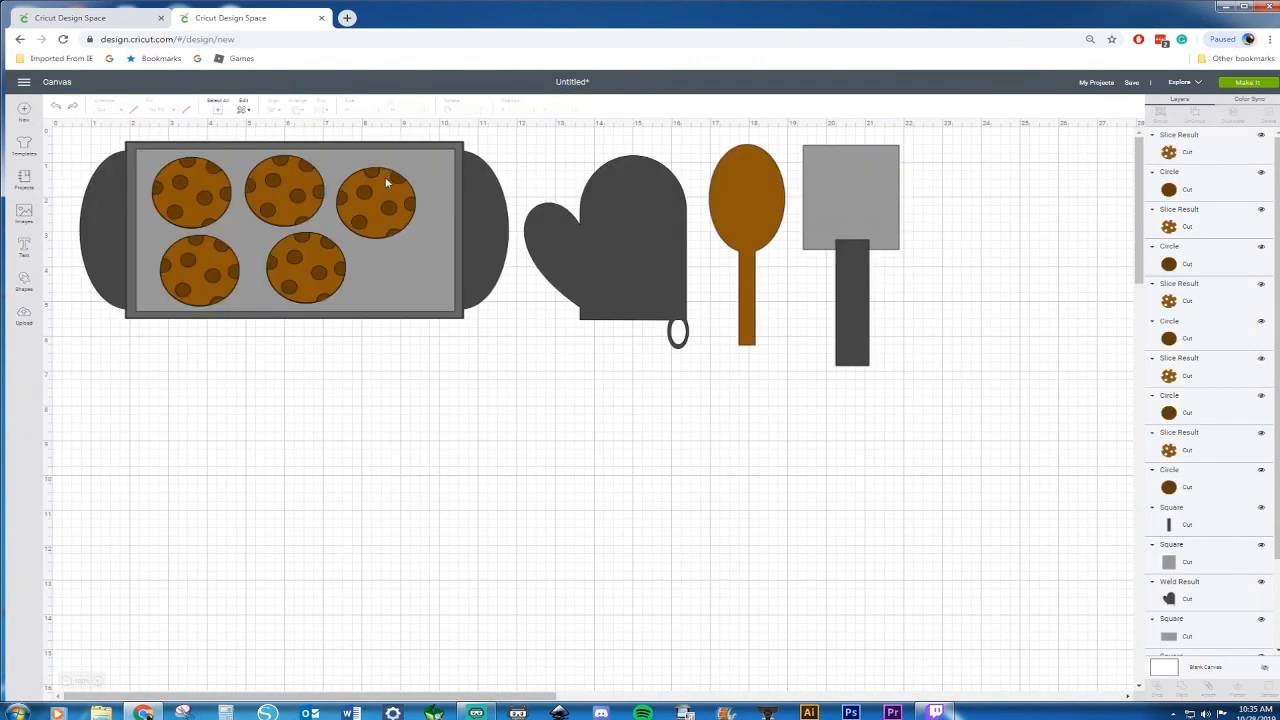
# Re-center the third cookie's holed layer over its dark circle and reposition it on the sheet
pyautogui.click(398, 181)
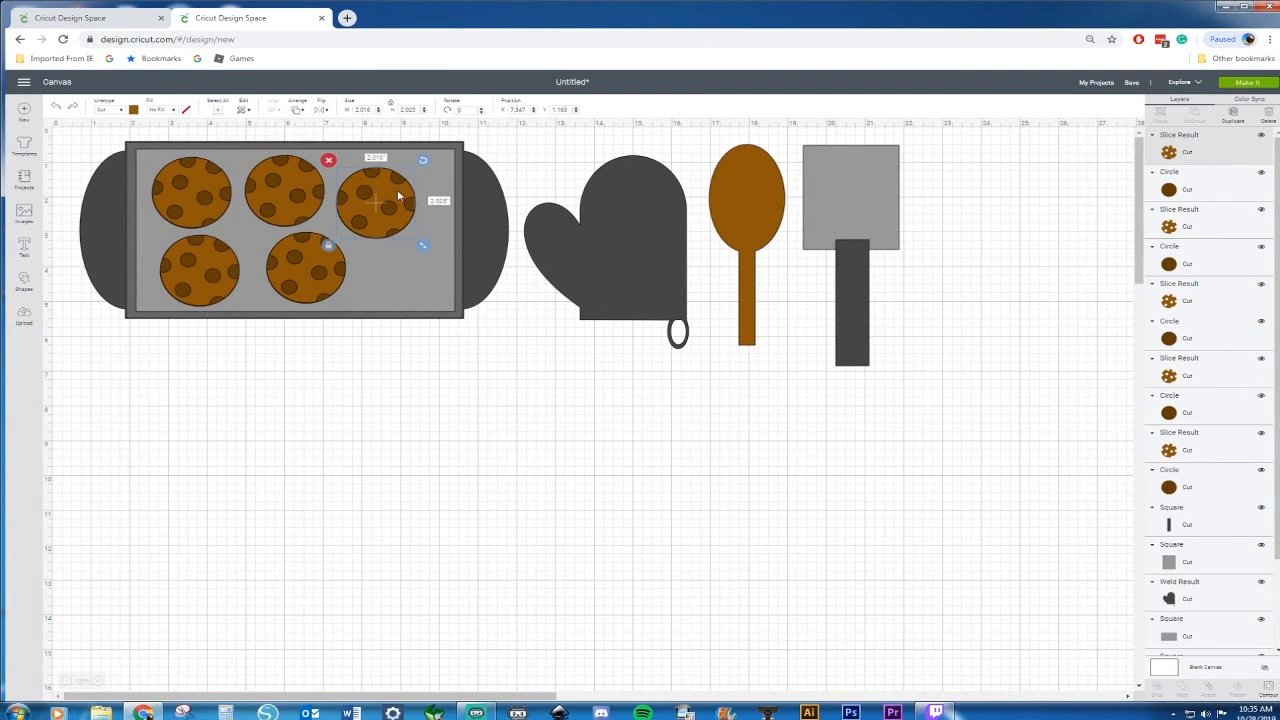
pyautogui.moveTo(401, 189); pyautogui.dragTo(434, 249)
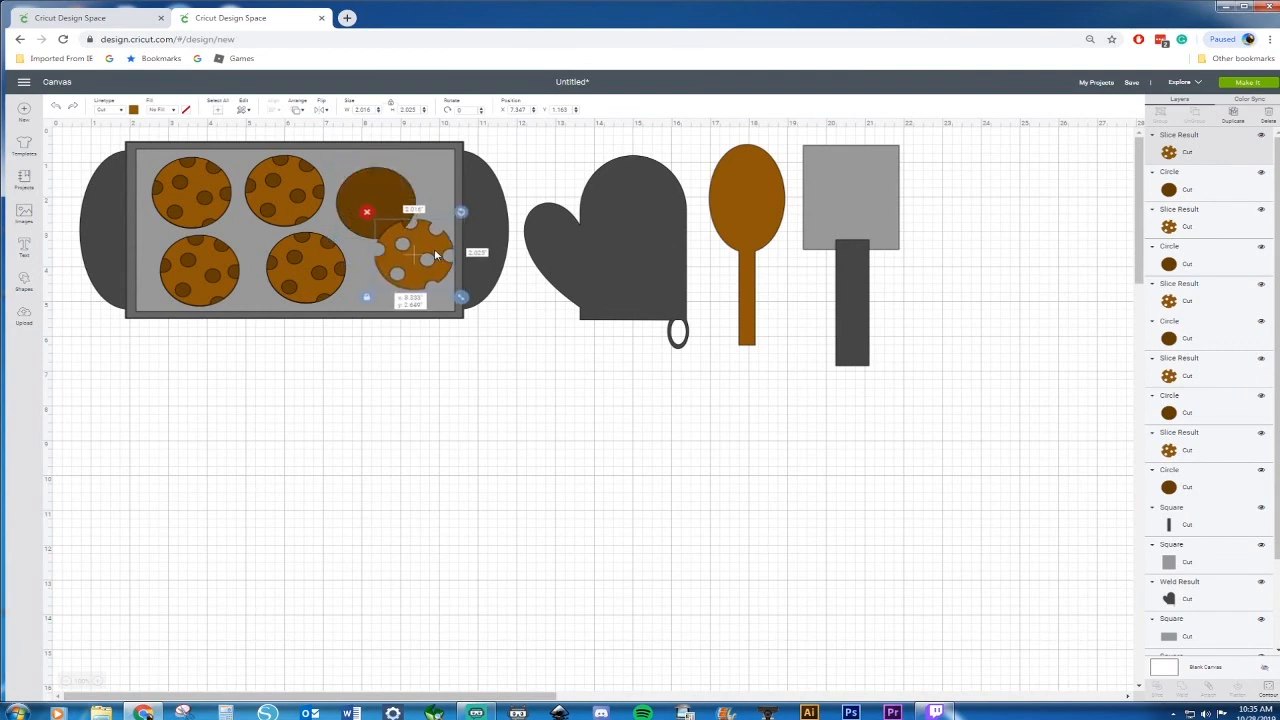
pyautogui.click(375, 183)
pyautogui.keyDown('shift'); pyautogui.click(436, 250); pyautogui.keyUp('shift')
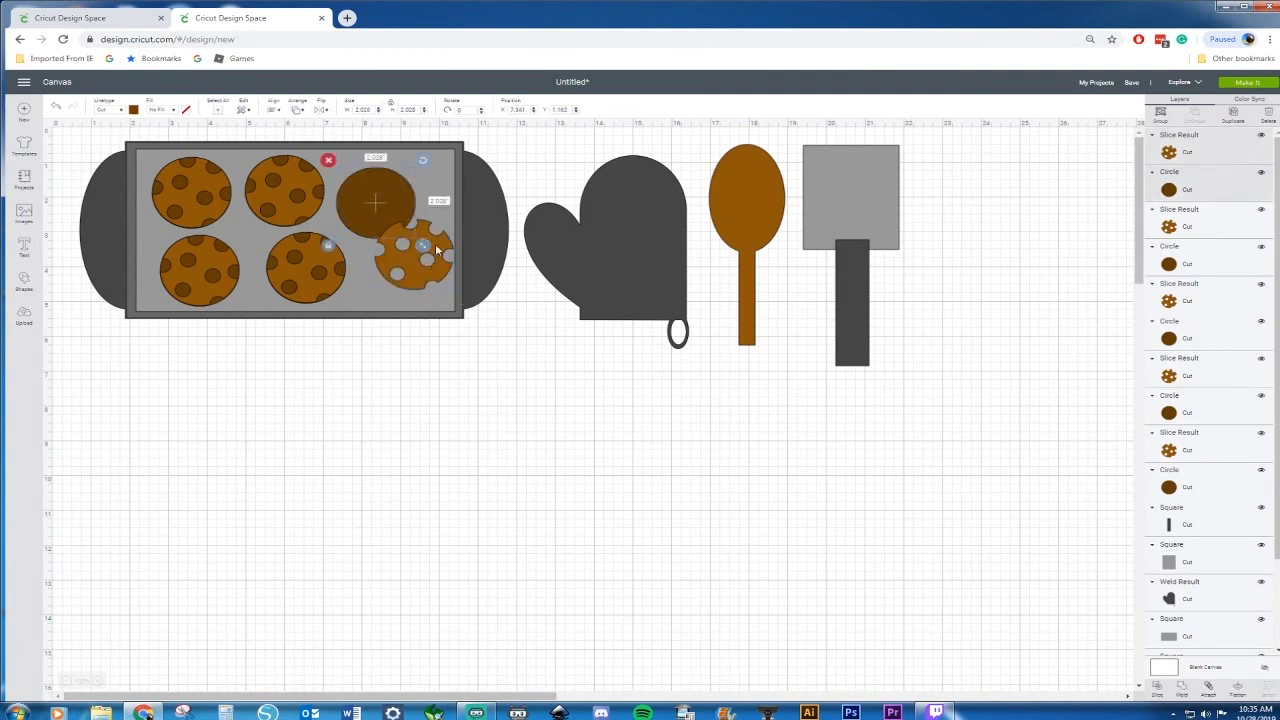
pyautogui.click(277, 112)
pyautogui.click(302, 160)
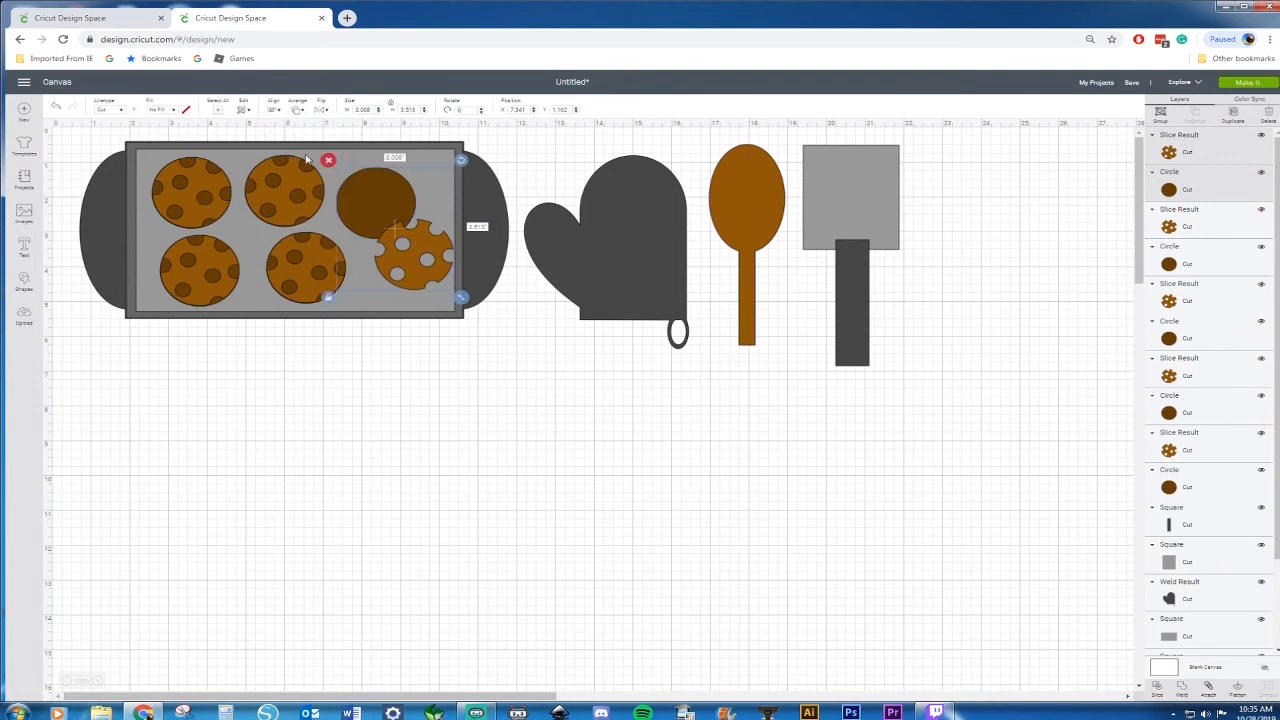
pyautogui.click(274, 113)
pyautogui.click(306, 191)
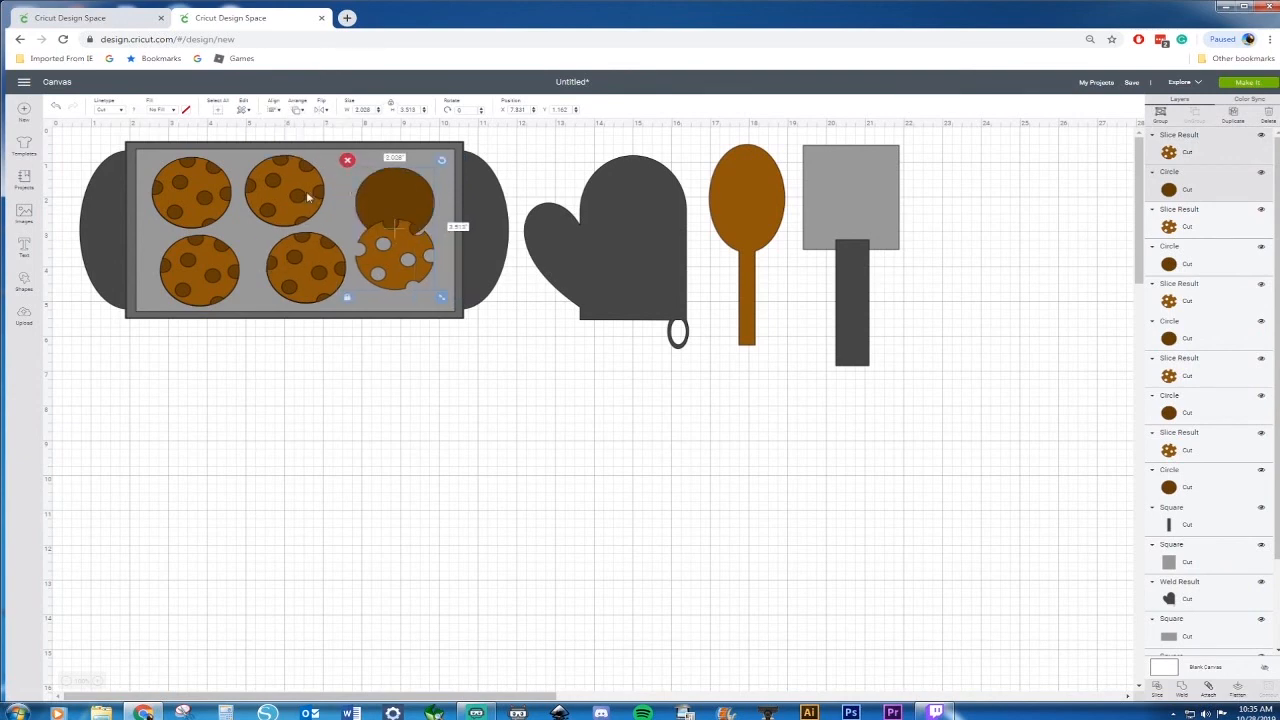
pyautogui.moveTo(417, 237); pyautogui.dragTo(398, 198)
pyautogui.press('Delete')
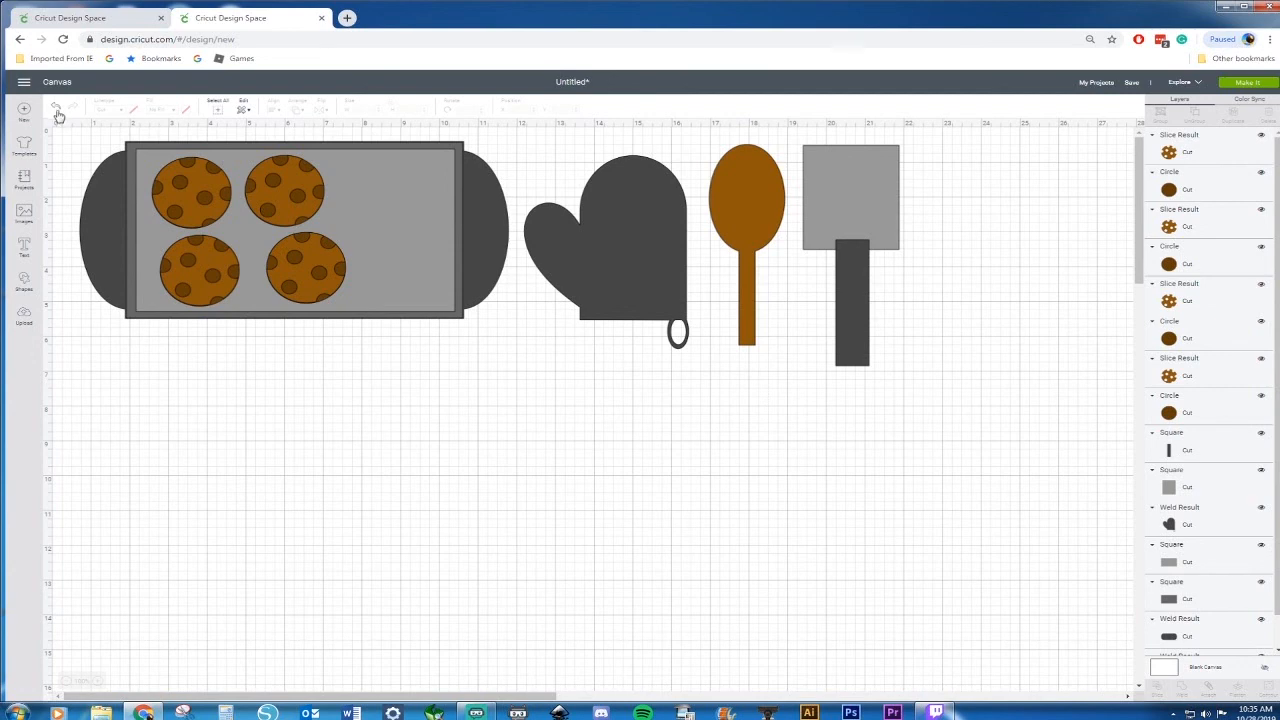
pyautogui.click(57, 110)
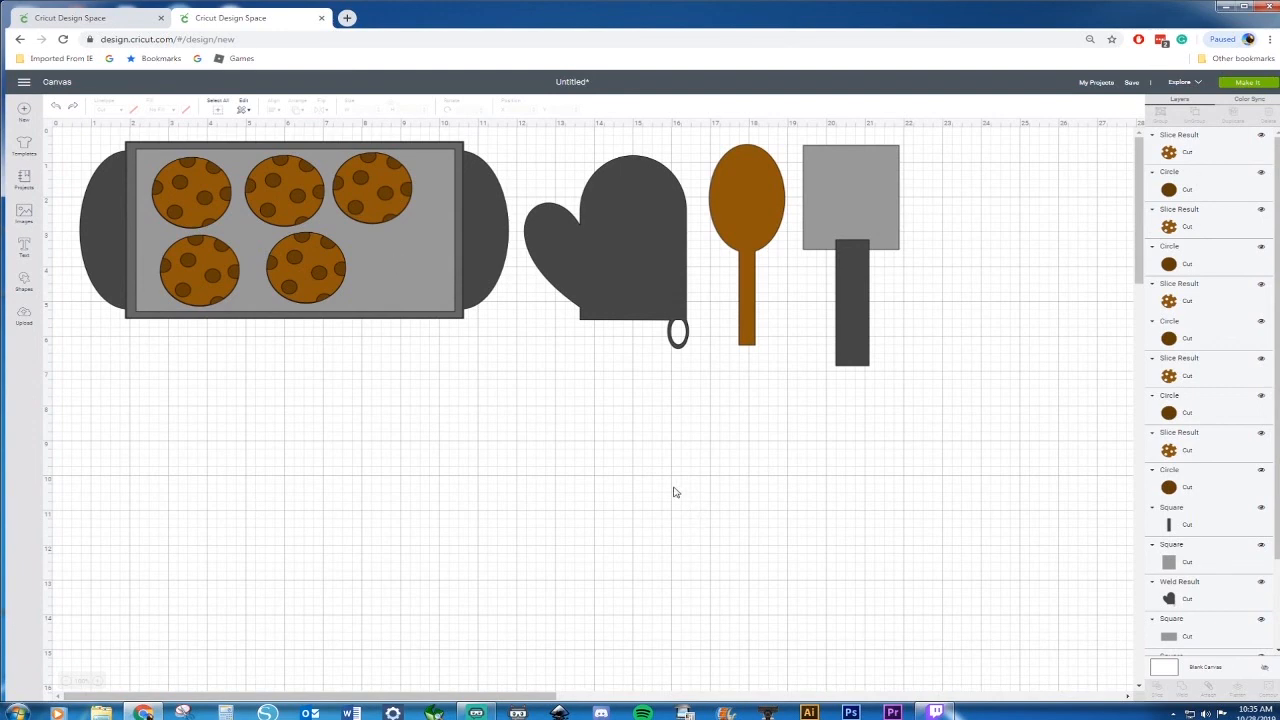
# Recolor the oven mitt with a green material color
pyautogui.click(687, 246)
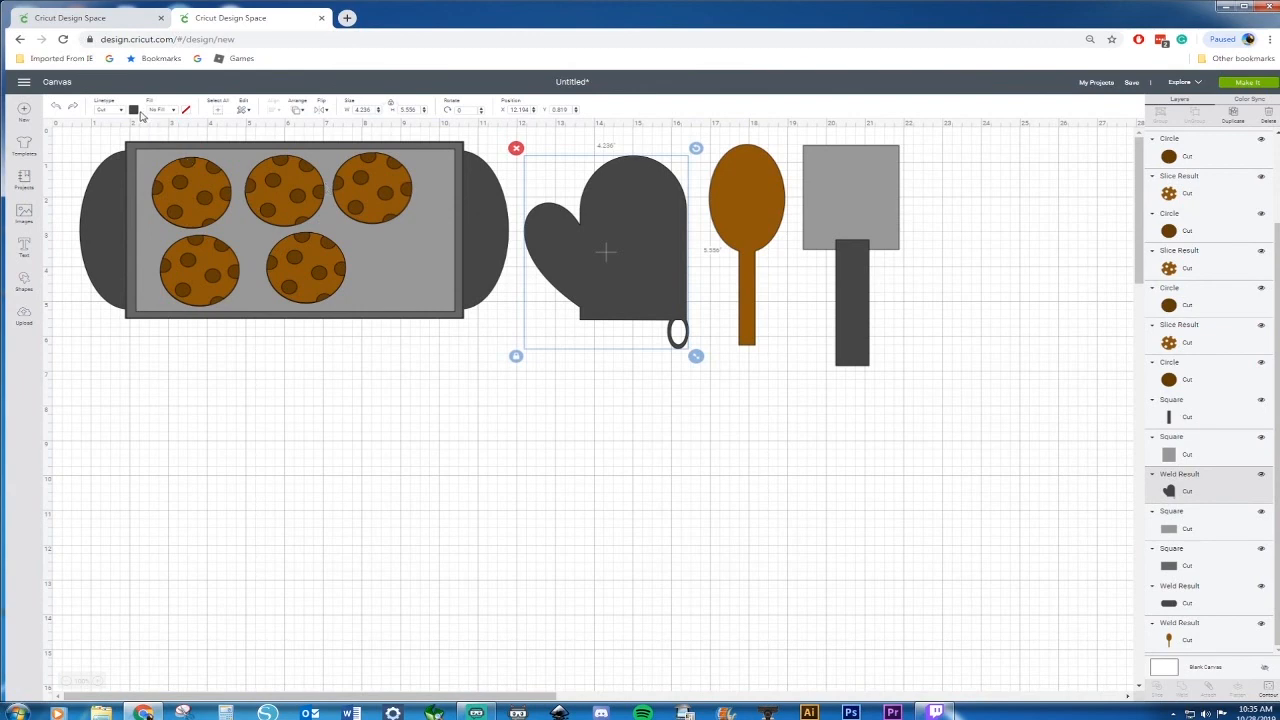
pyautogui.click(135, 110)
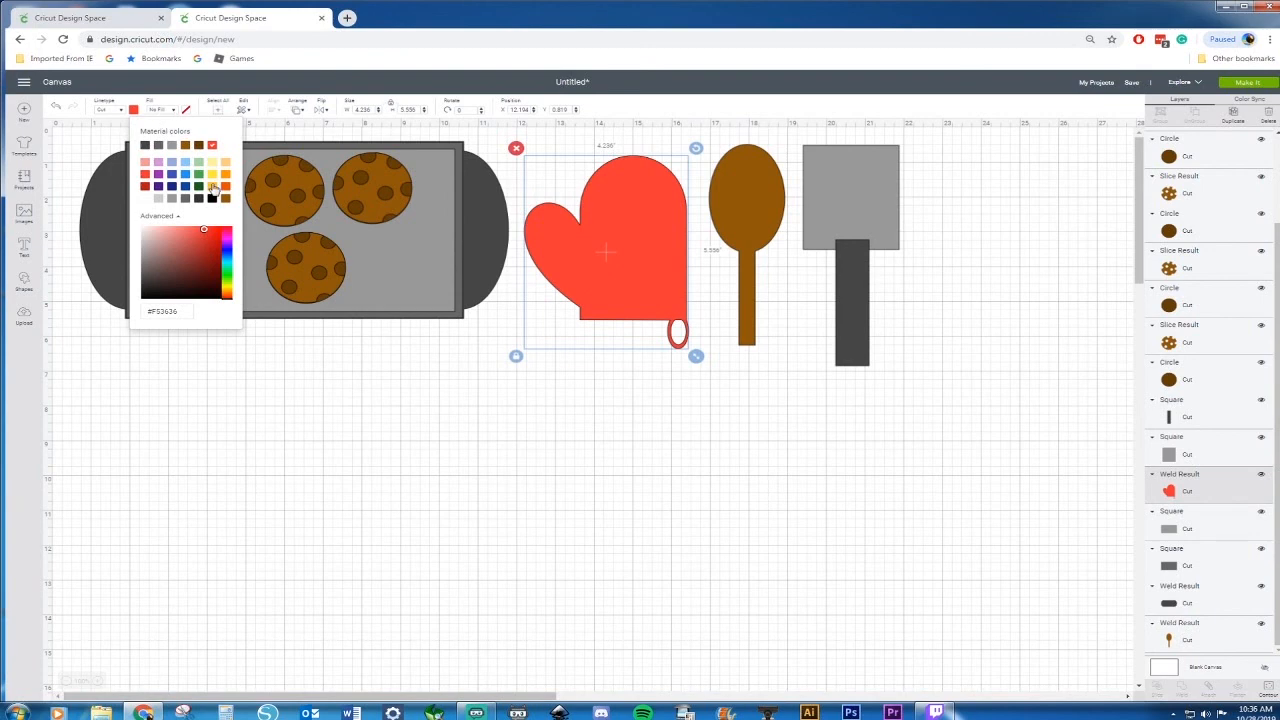
pyautogui.click(200, 185)
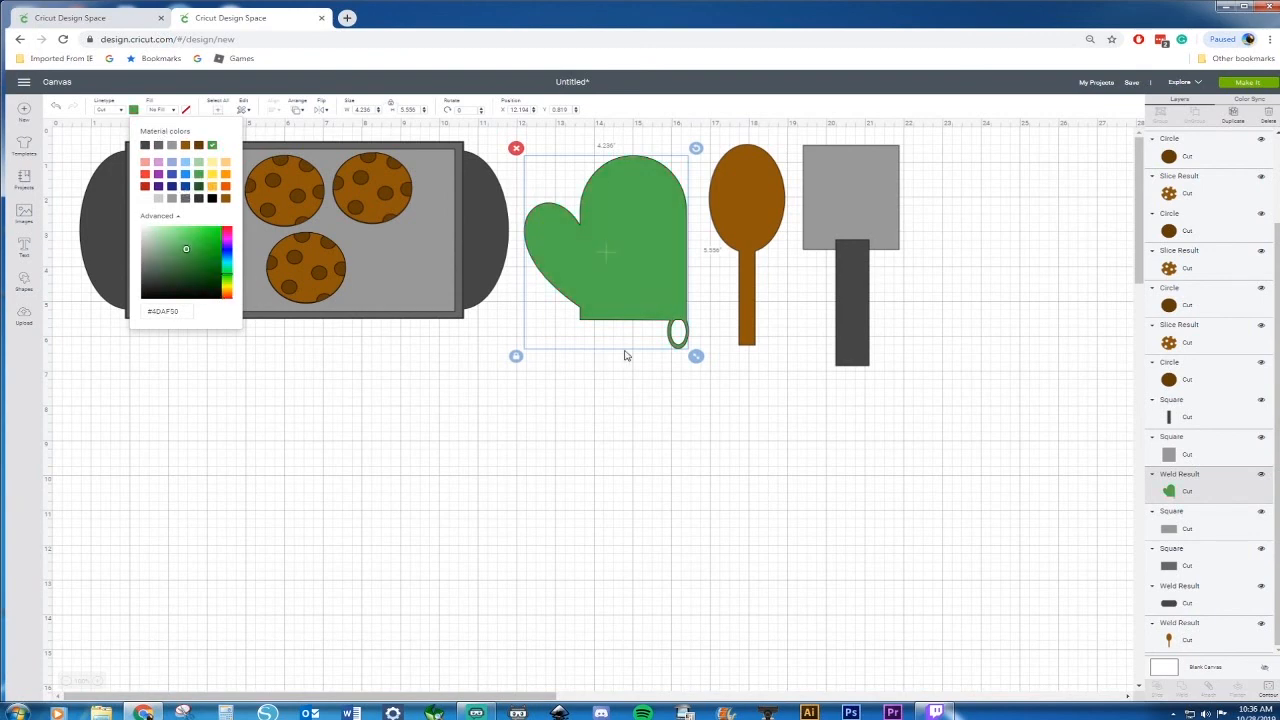
pyautogui.click(575, 397)
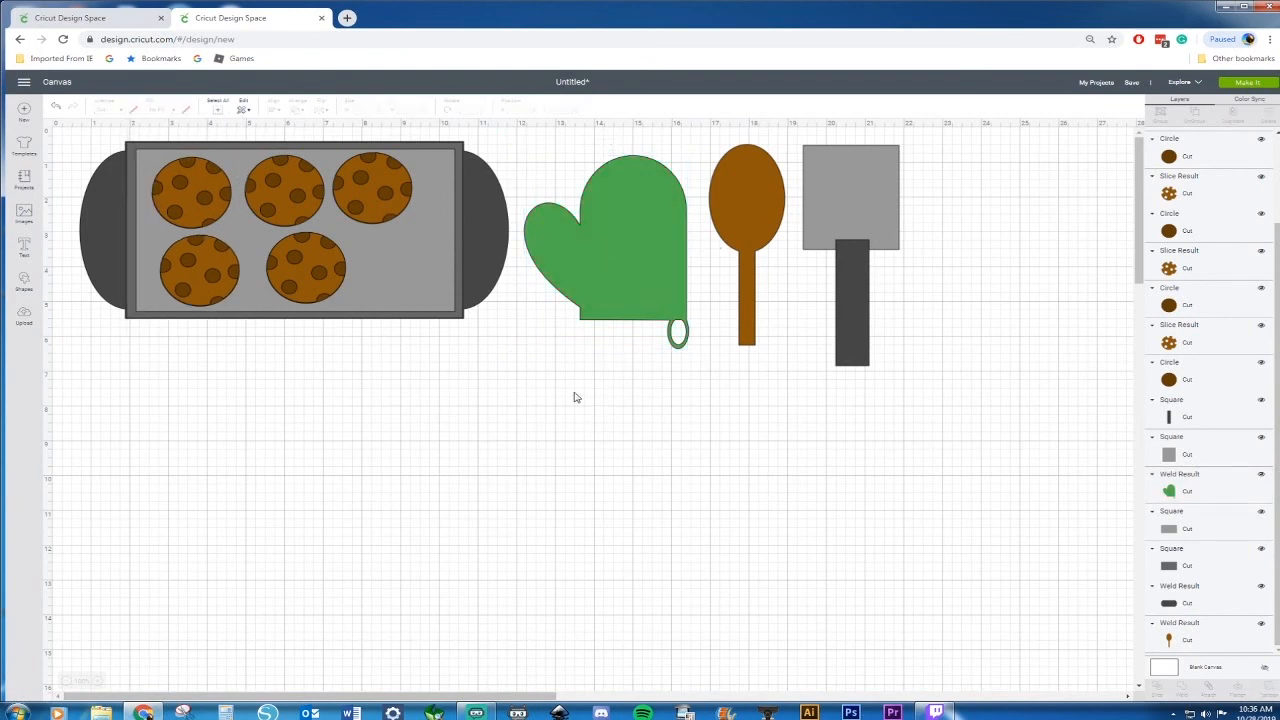
# Insert a heart shape and place it below the baking sheet's cookies
pyautogui.click(638, 213)
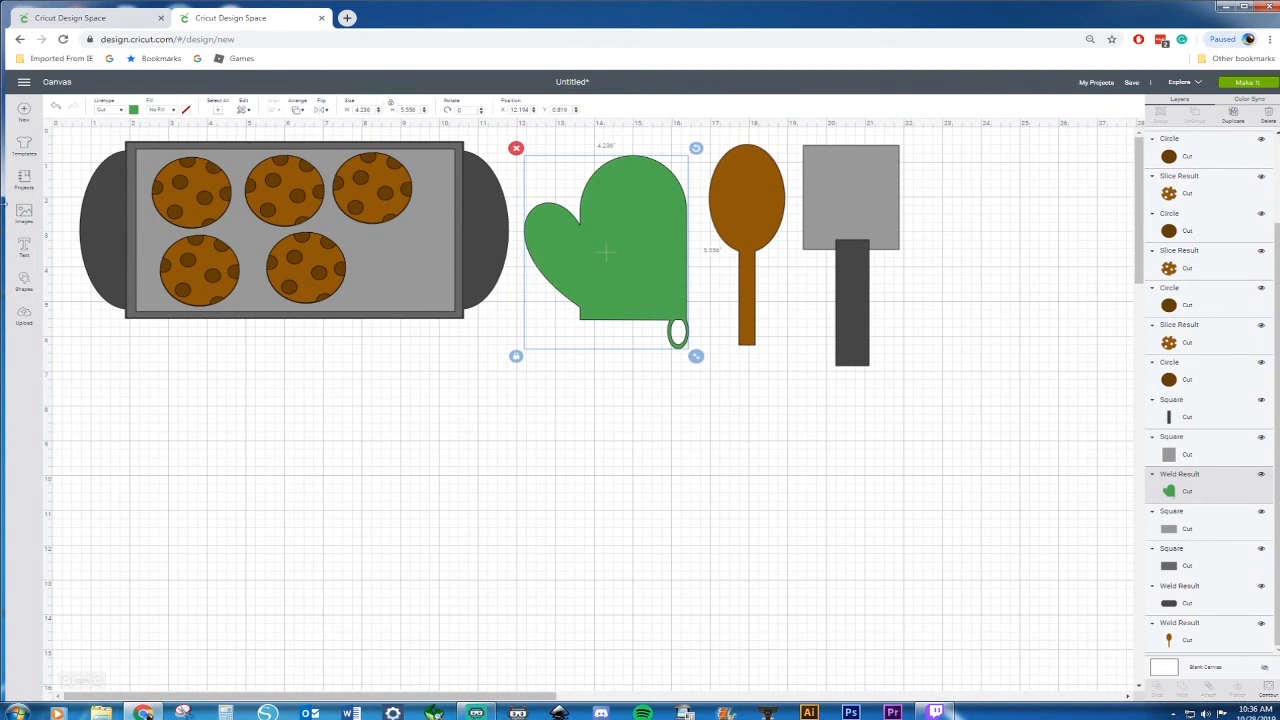
pyautogui.click(24, 282)
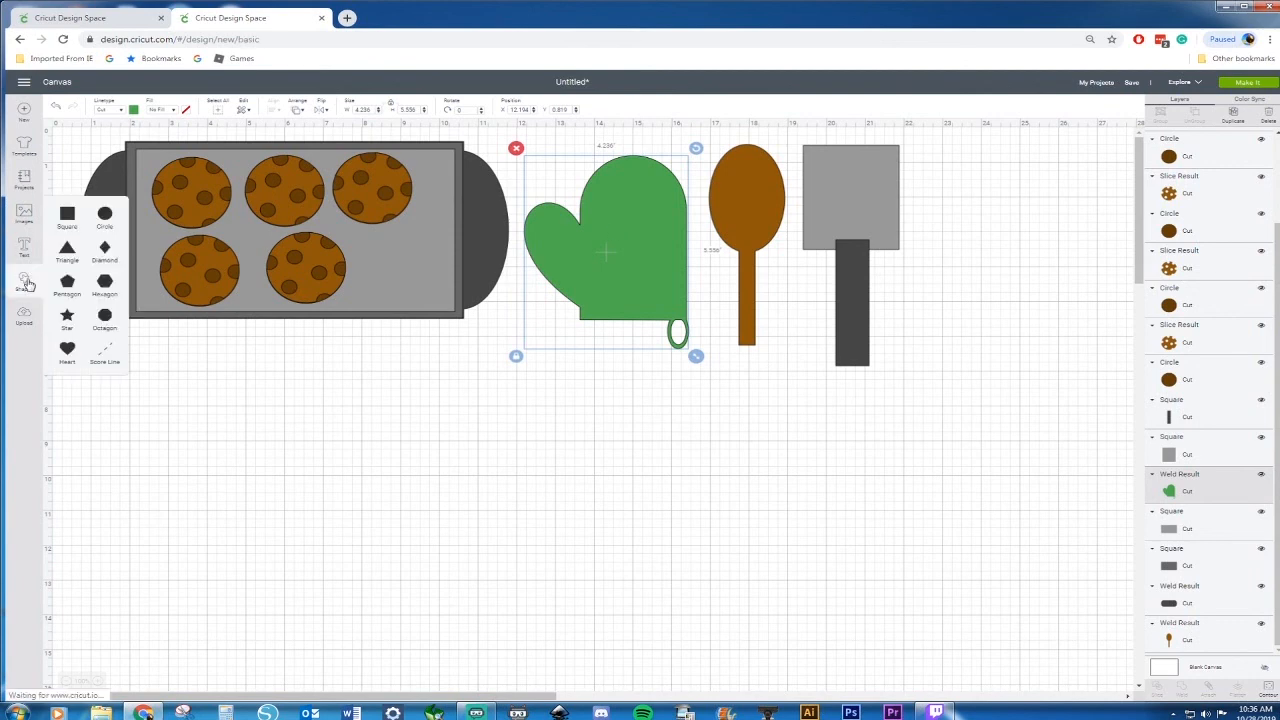
pyautogui.click(65, 357)
pyautogui.moveTo(233, 233); pyautogui.dragTo(226, 418)
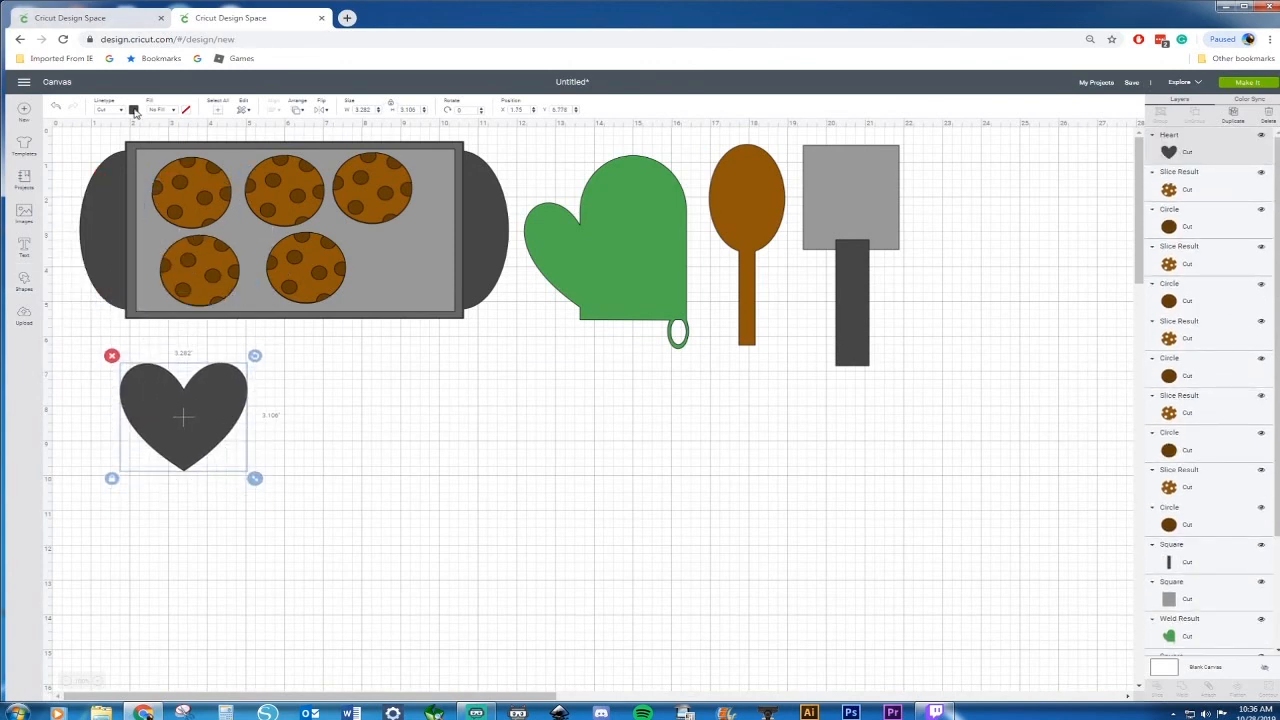
# Fill the heart with a red material color and paste a duplicate heart
pyautogui.click(134, 110)
pyautogui.click(145, 174)
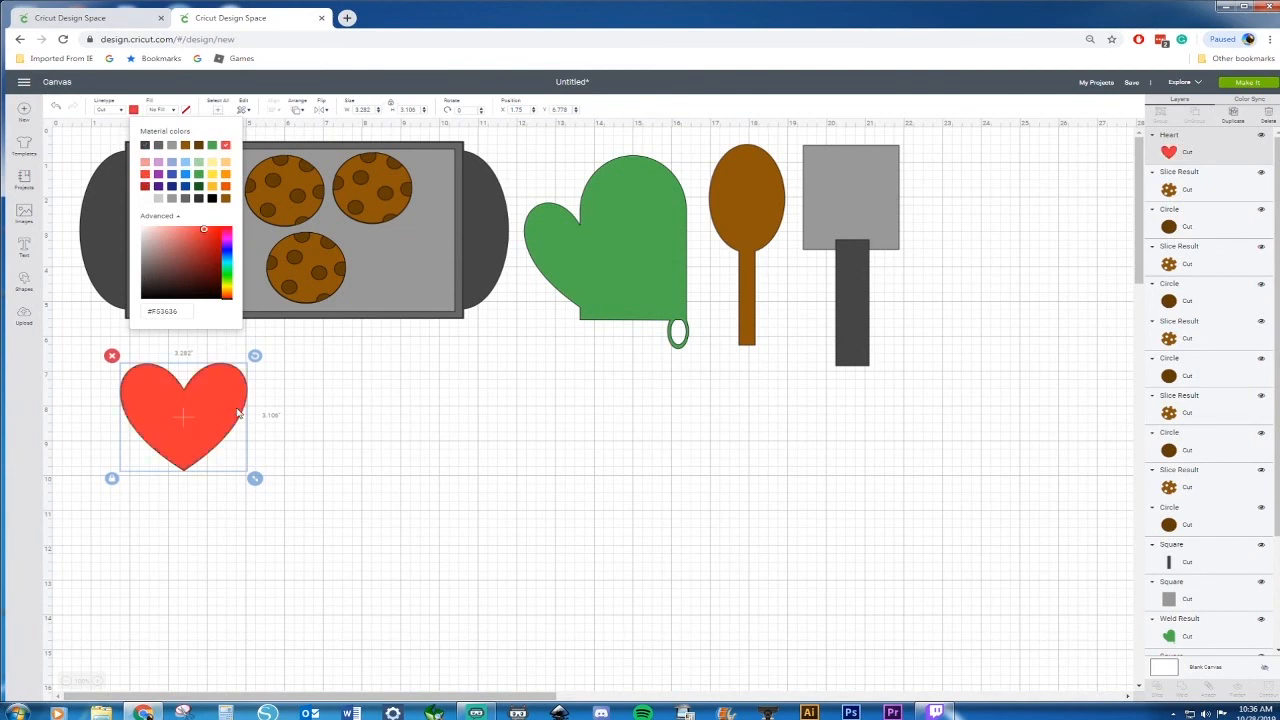
pyautogui.hotkey('ctrl', 'v')
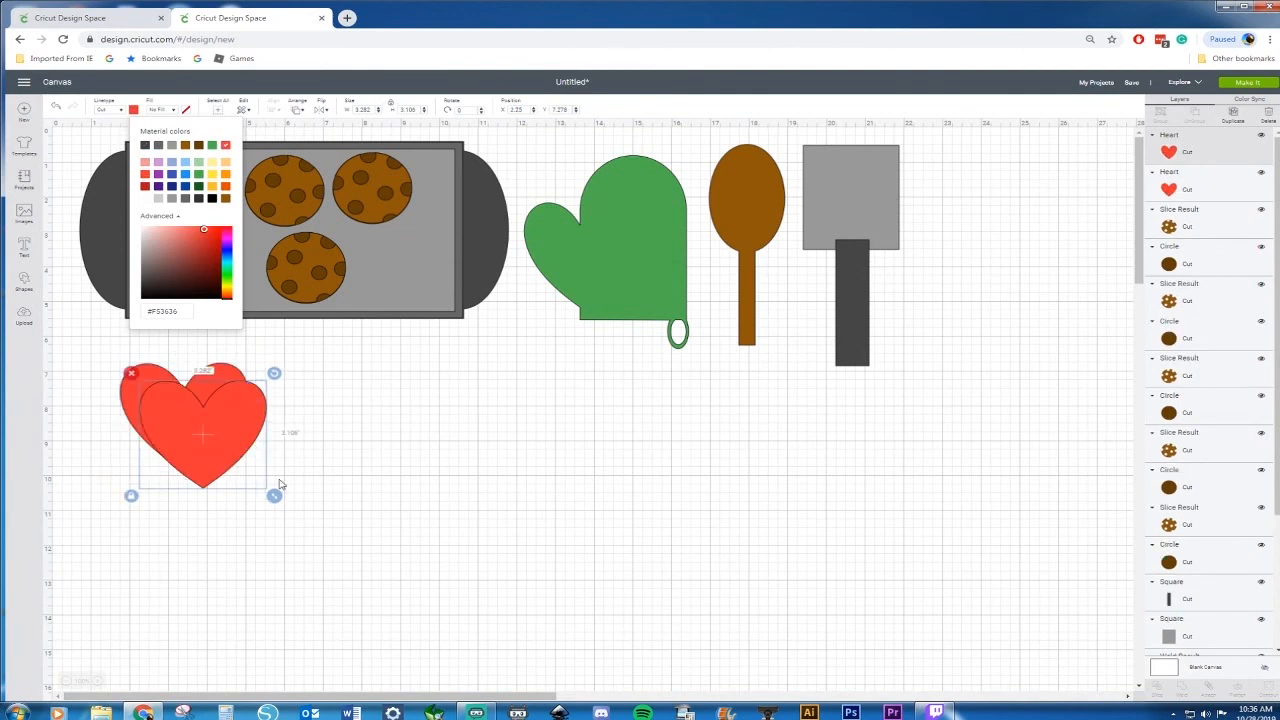
# Shrink the duplicate heart, center it inside the red heart, and fill it light pink
pyautogui.moveTo(274, 496); pyautogui.dragTo(264, 483)
pyautogui.moveTo(214, 449); pyautogui.dragTo(208, 446)
pyautogui.click(133, 110)
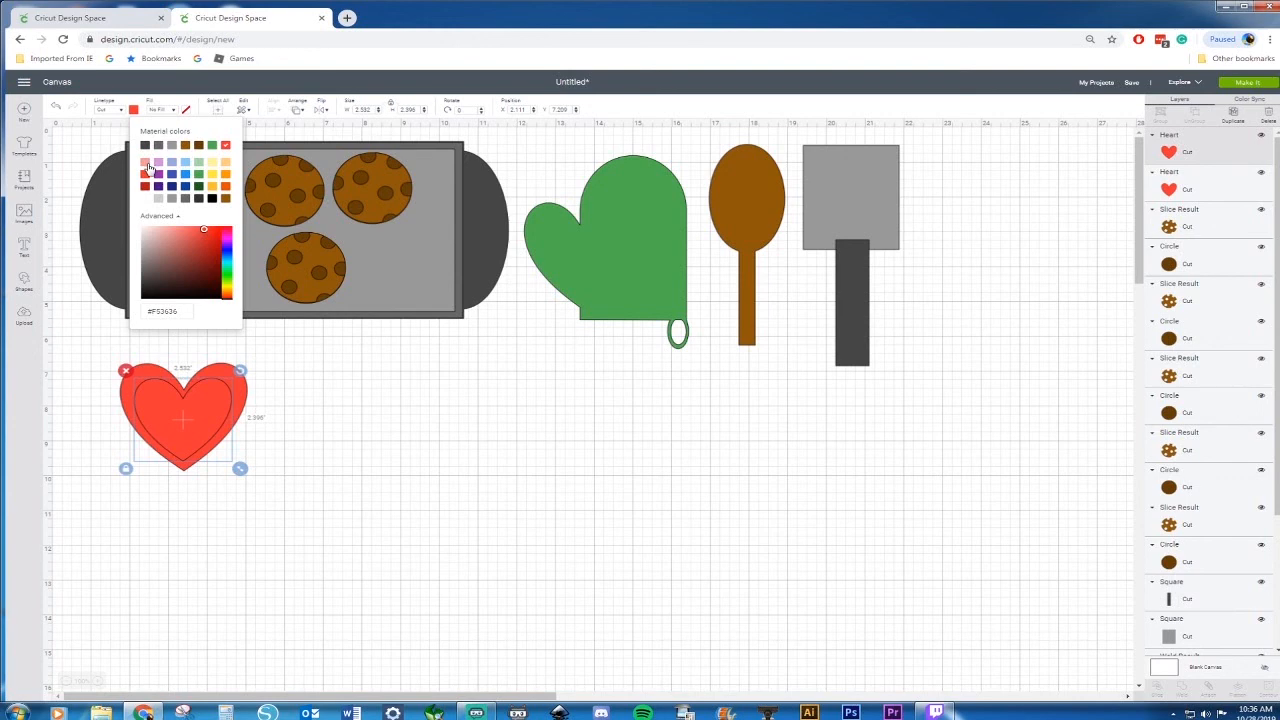
pyautogui.click(148, 166)
pyautogui.click(423, 465)
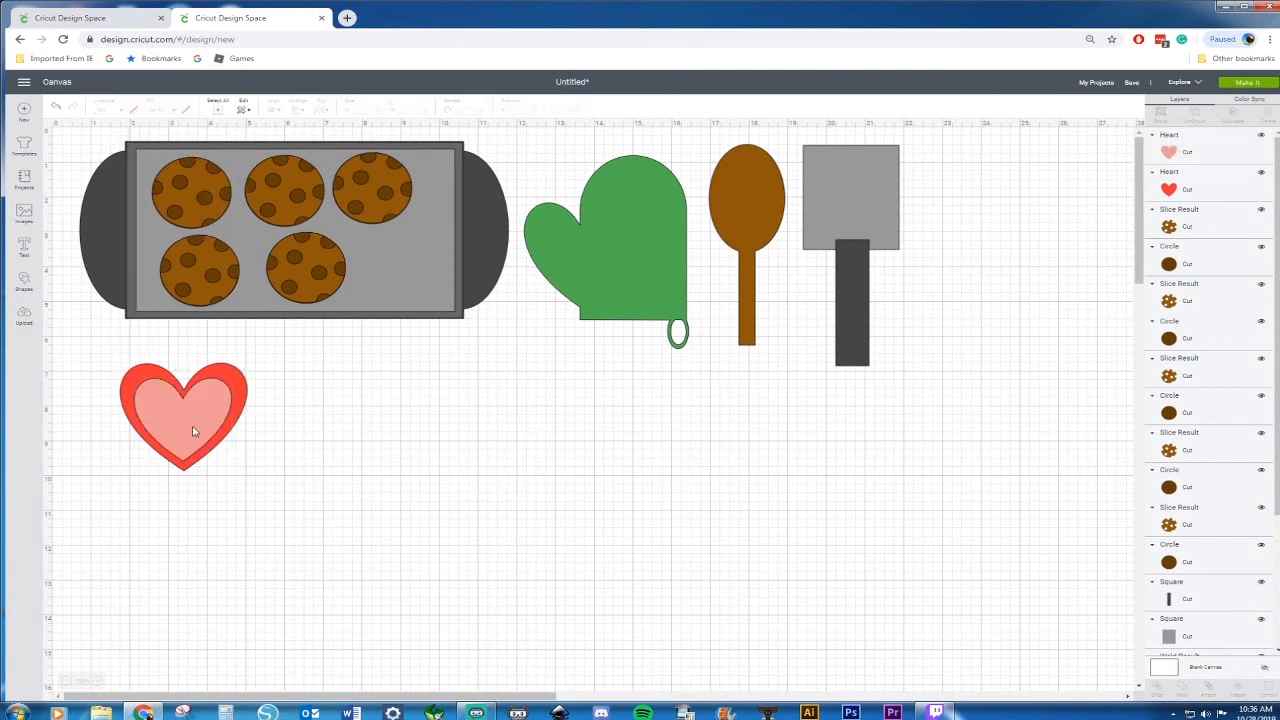
# Delete both layers of the third cookie on the baking sheet
pyautogui.click(194, 432)
pyautogui.click(371, 444)
pyautogui.click(384, 190)
pyautogui.press('Delete')
pyautogui.click(381, 187)
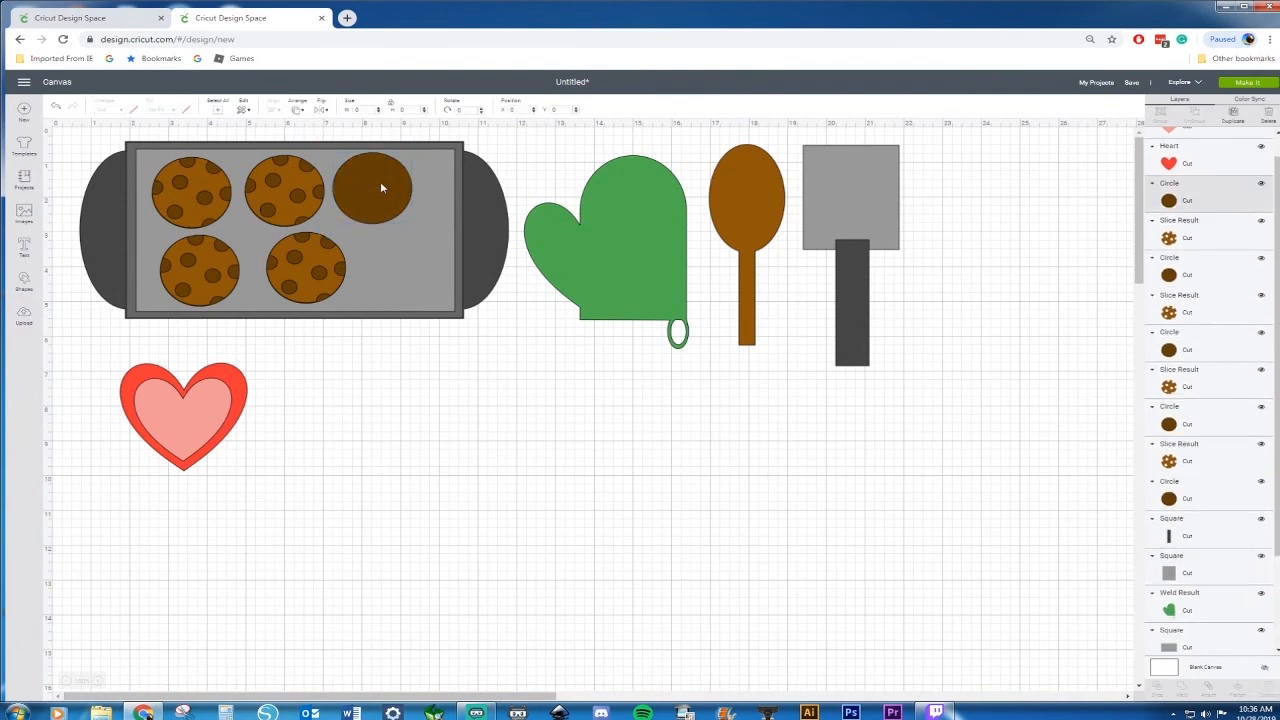
pyautogui.press('Delete')
# Copy both heart layers, paste a smaller copy about 2.17 in wide, and place it in the emptied spot on the sheet
pyautogui.moveTo(290, 356); pyautogui.dragTo(66, 503)
pyautogui.hotkey('ctrl', 'c')
pyautogui.hotkey('ctrl', 'v')
pyautogui.moveTo(254, 453); pyautogui.dragTo(440, 477)
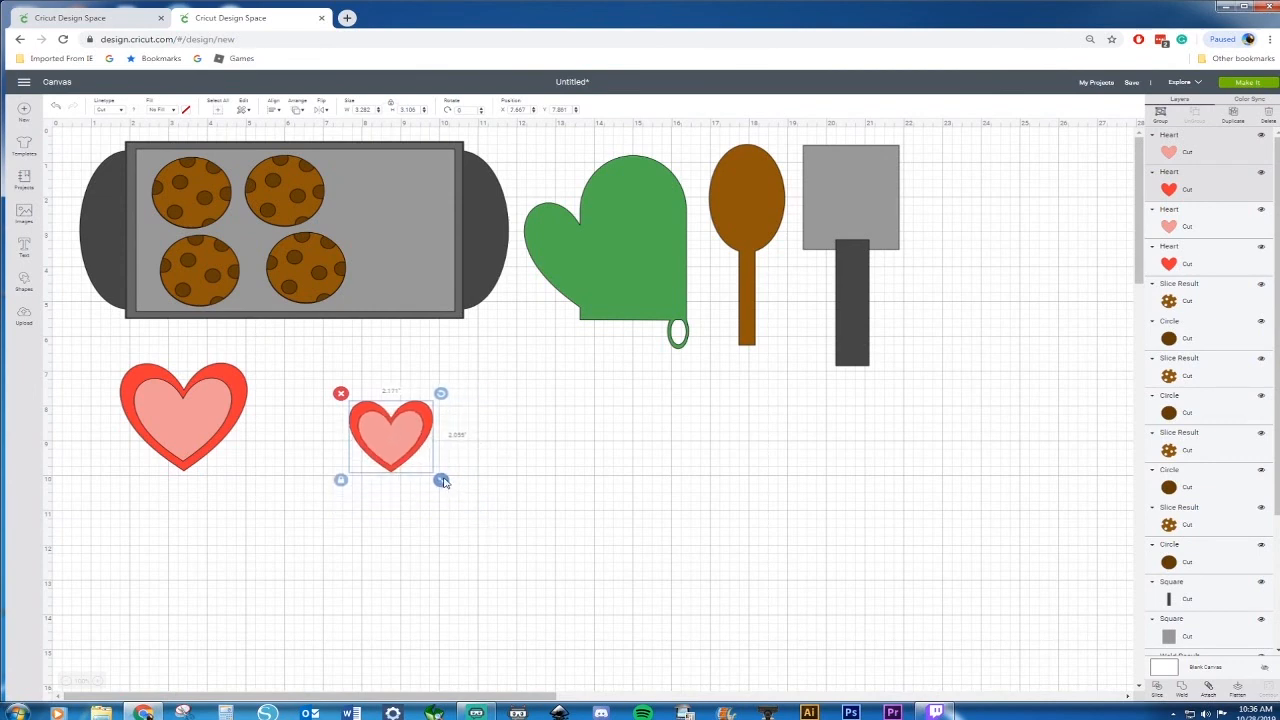
pyautogui.moveTo(406, 422); pyautogui.dragTo(409, 177)
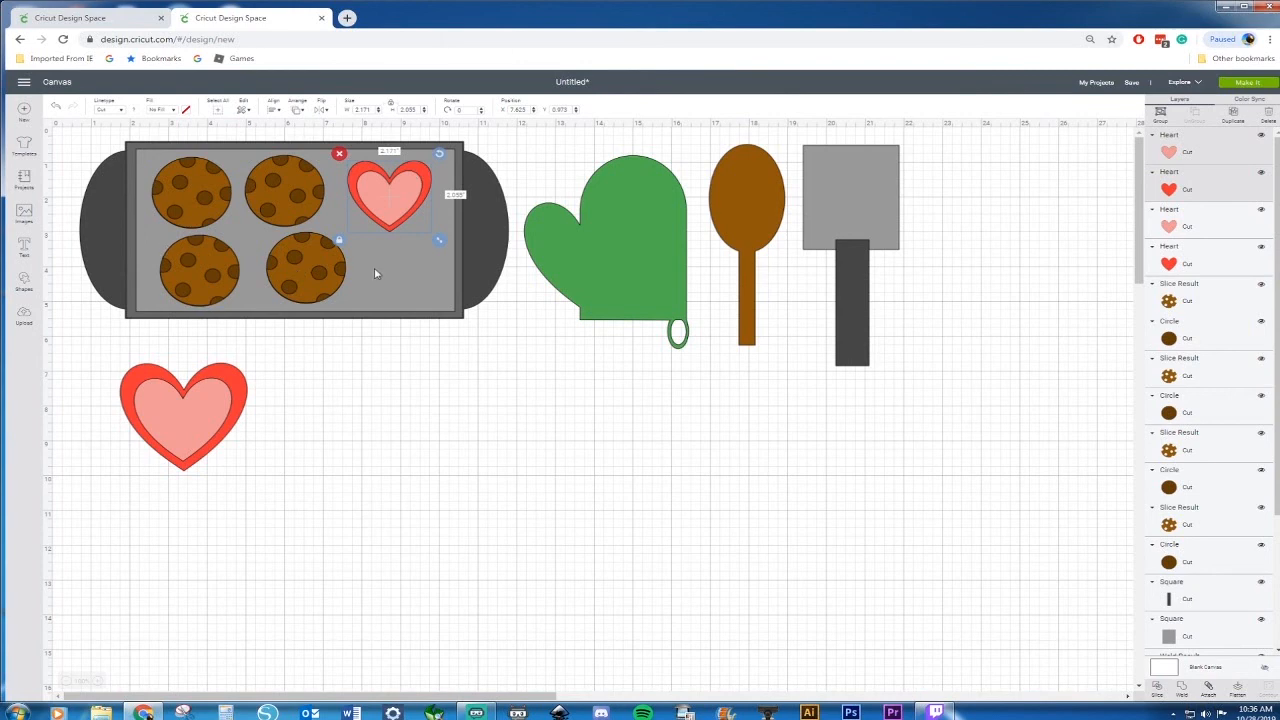
# Insert a circle about 3.1 in wide, duplicate it, and overlap the two circles side by side
pyautogui.click(24, 283)
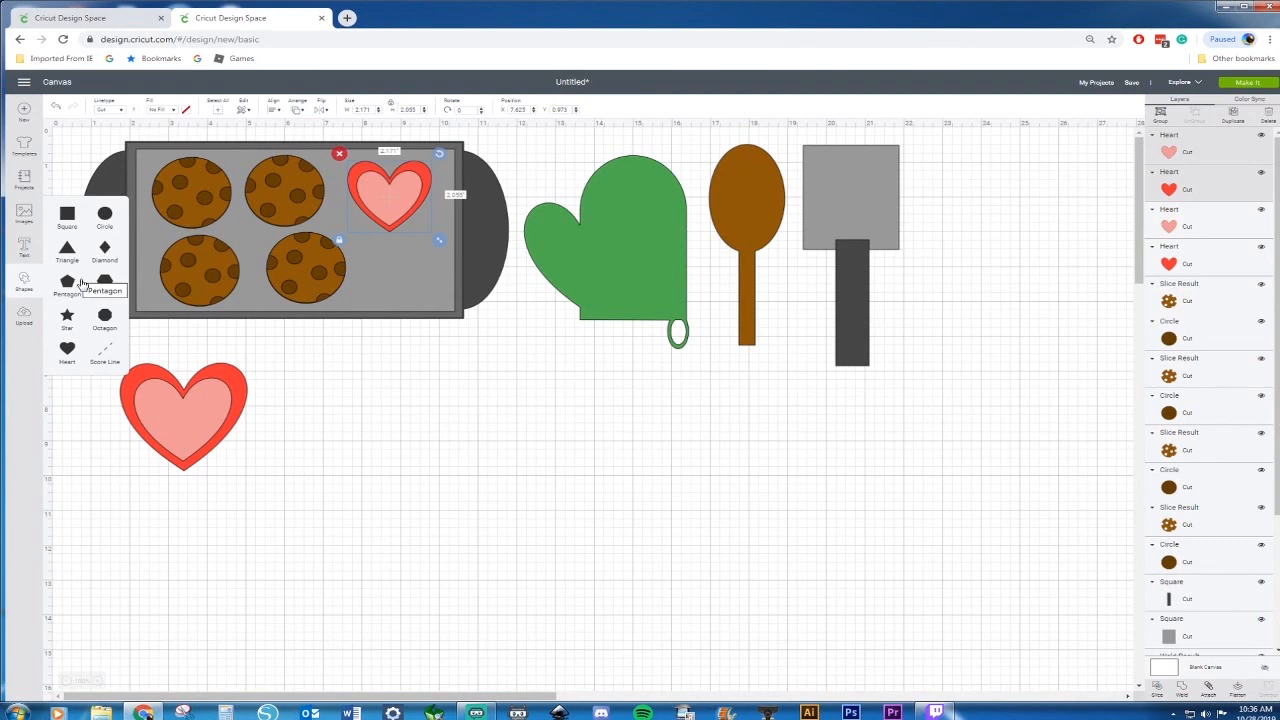
pyautogui.click(106, 215)
pyautogui.moveTo(194, 243); pyautogui.dragTo(531, 409)
pyautogui.hotkey('ctrl', 'd')
pyautogui.click(405, 417)
pyautogui.moveTo(405, 417); pyautogui.dragTo(370, 427)
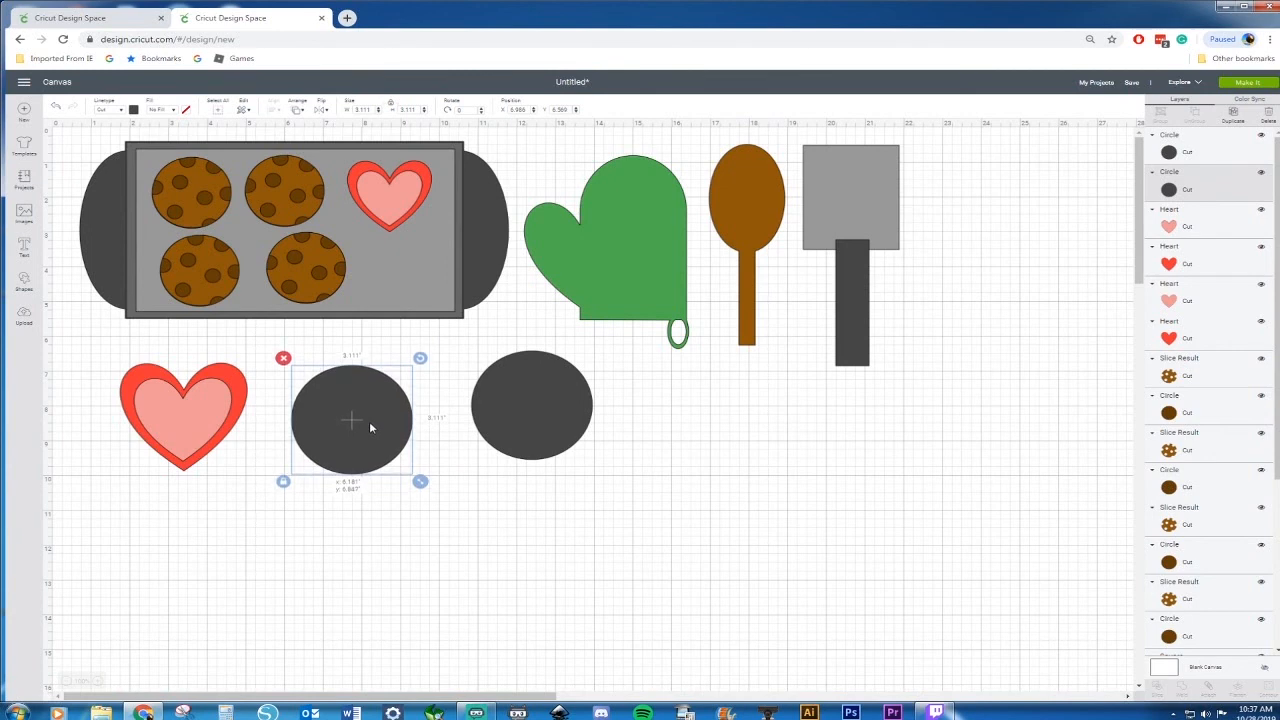
pyautogui.moveTo(551, 444); pyautogui.dragTo(448, 459)
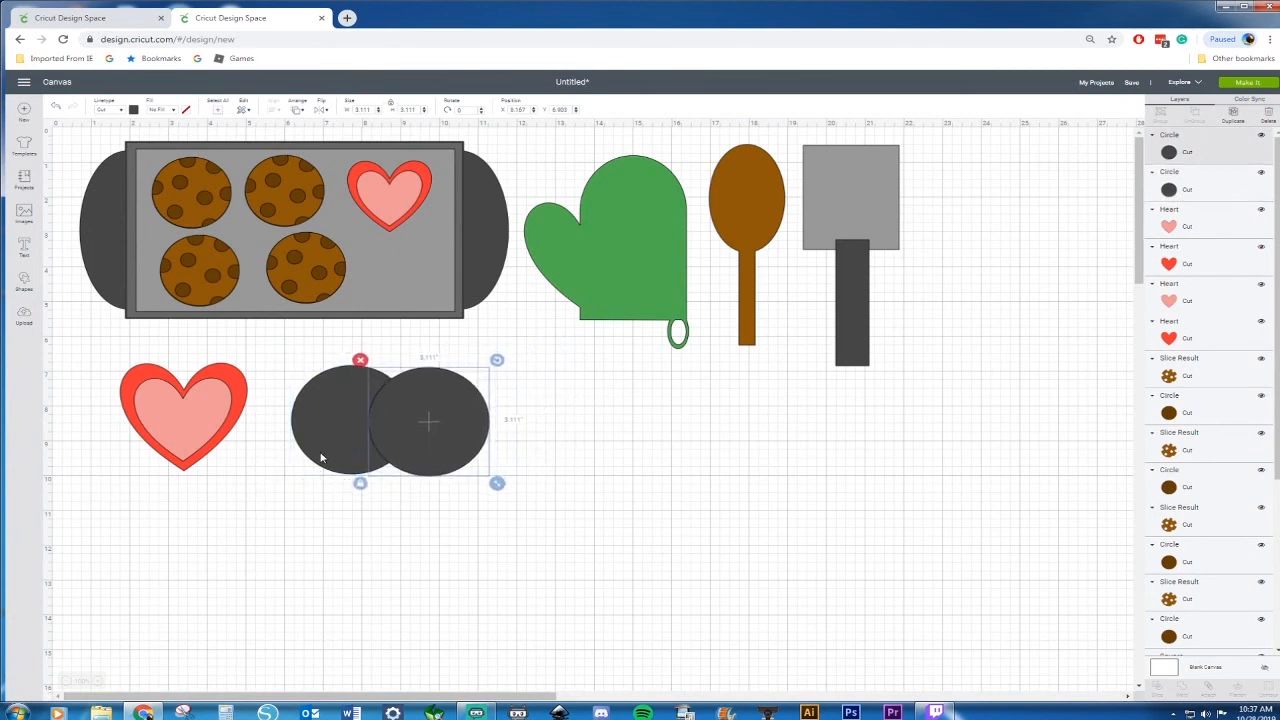
# Delete one circle, narrow the other into an oval about 2.1 in wide, and move it lower
pyautogui.click(327, 457)
pyautogui.click(465, 462)
pyautogui.press('Delete')
pyautogui.click(371, 436)
pyautogui.moveTo(420, 481); pyautogui.dragTo(381, 488)
pyautogui.moveTo(349, 444); pyautogui.dragTo(397, 590)
# Paste two copies of the oval and overlap a pair of them side by side
pyautogui.hotkey('ctrl', 'c')
pyautogui.hotkey('ctrl', 'v')
pyautogui.hotkey('ctrl', 'v')
pyautogui.moveTo(261, 348); pyautogui.dragTo(457, 483)
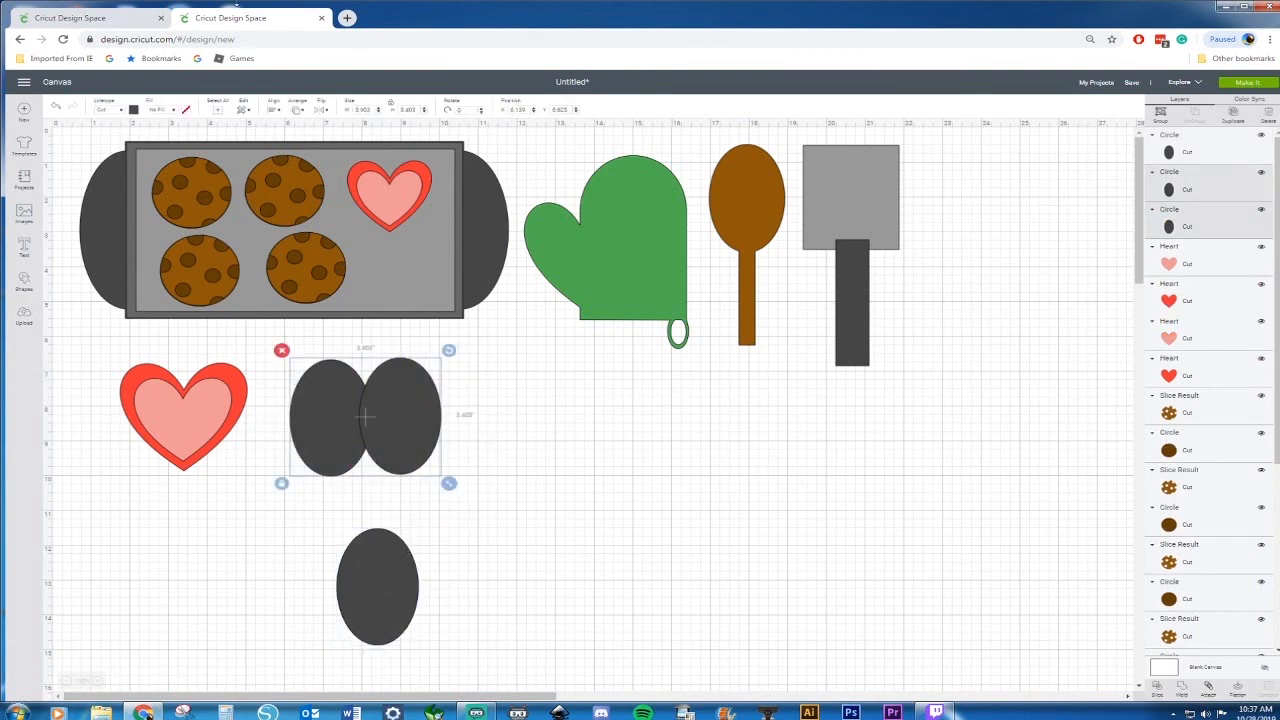
pyautogui.click(275, 112)
pyautogui.click(300, 164)
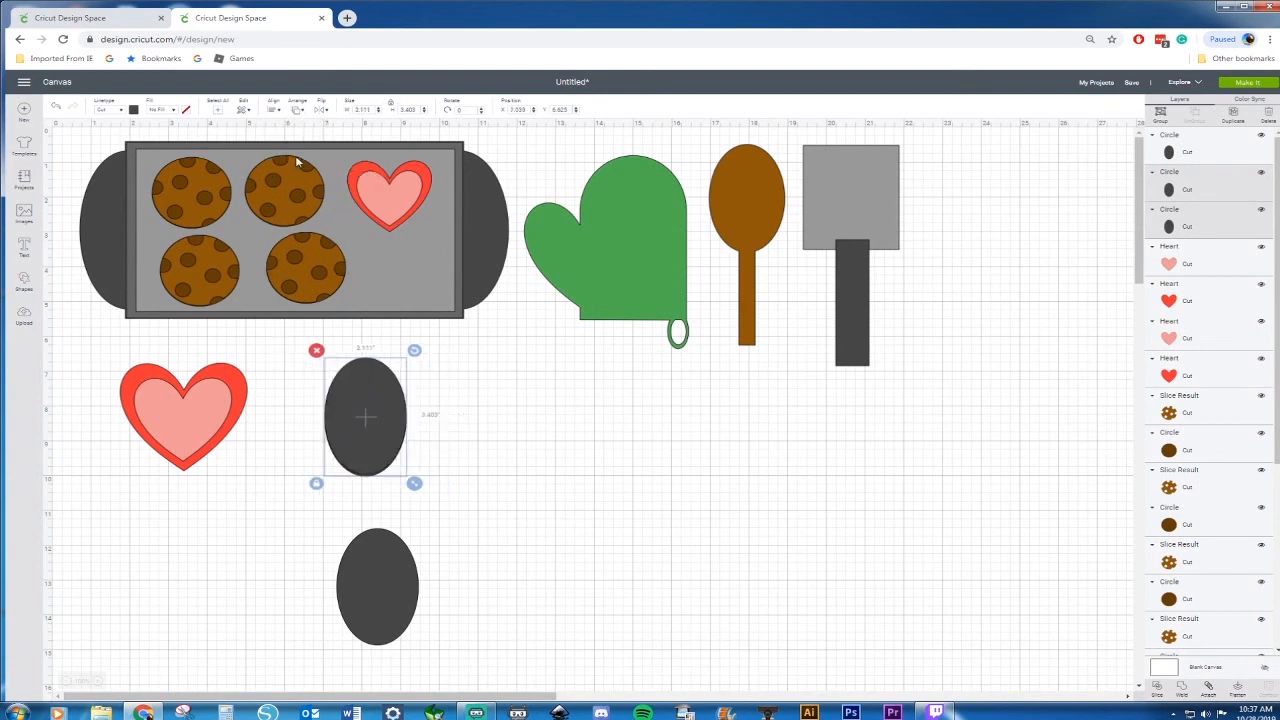
pyautogui.click(57, 108)
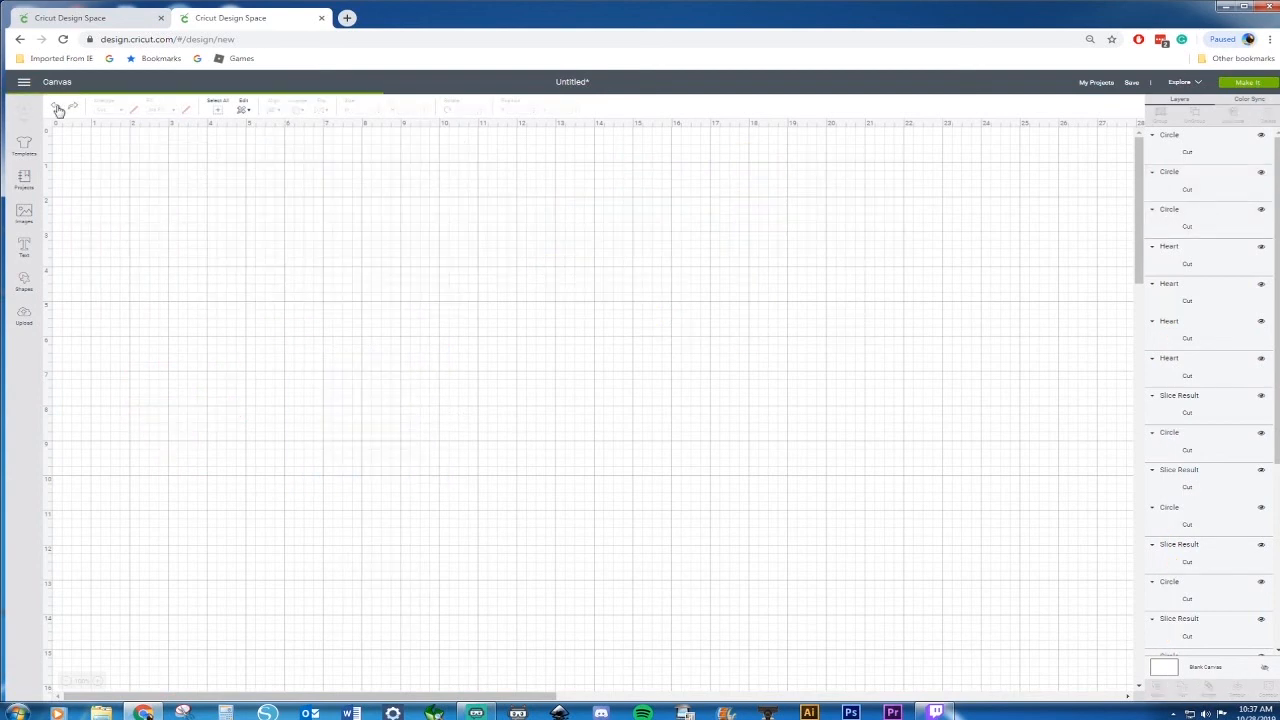
# Center the two side ovals vertically and weld them into one shape
pyautogui.moveTo(274, 333); pyautogui.dragTo(494, 490)
pyautogui.click(275, 110)
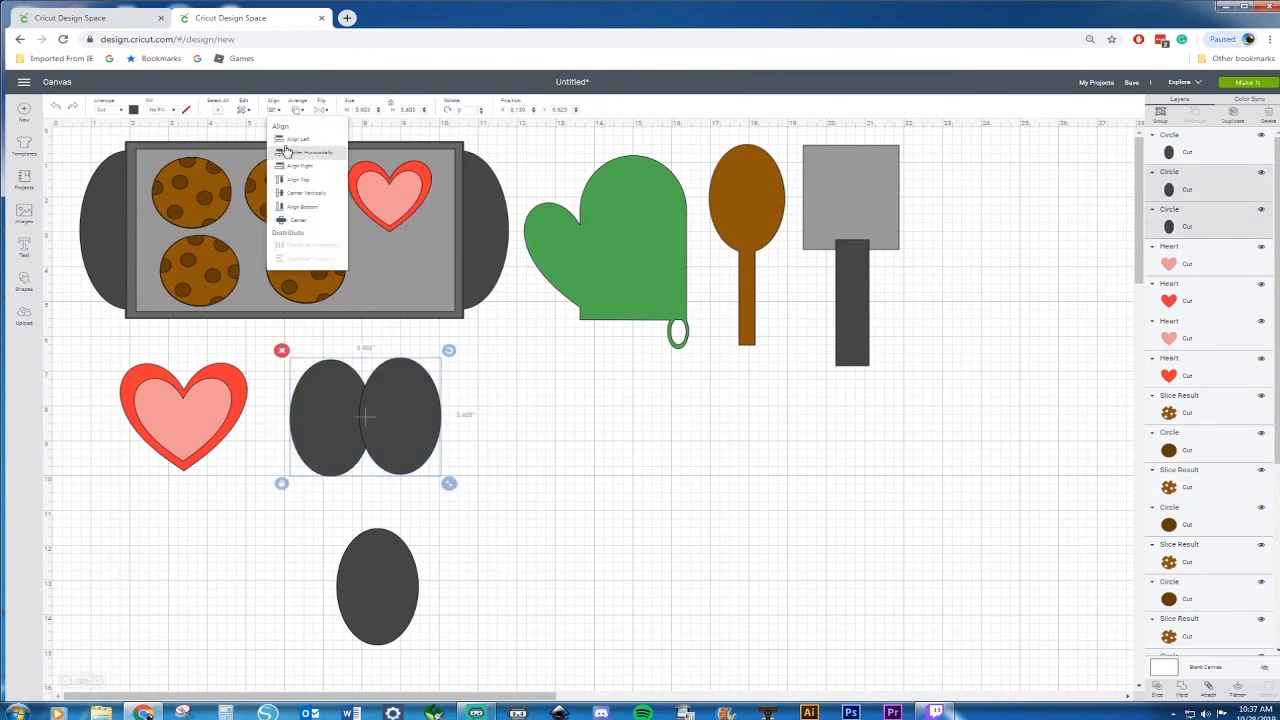
pyautogui.click(297, 196)
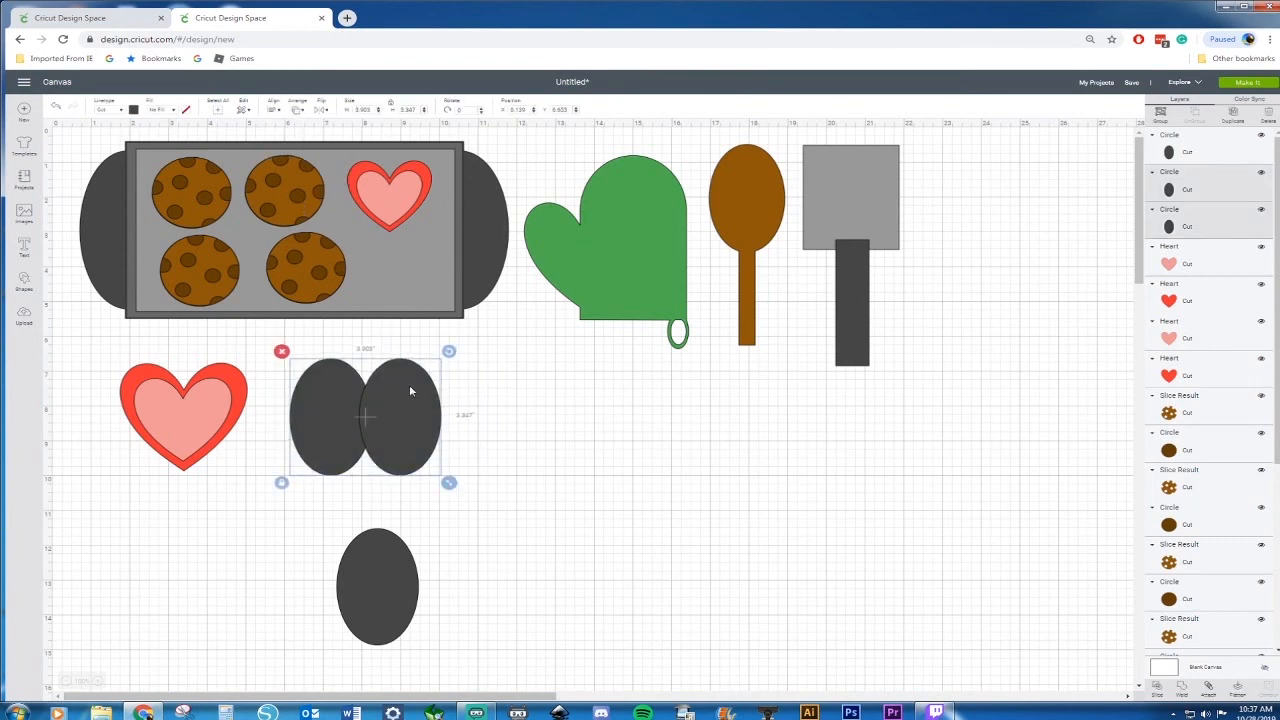
pyautogui.moveTo(497, 367); pyautogui.dragTo(326, 437)
pyautogui.rightClick(326, 437)
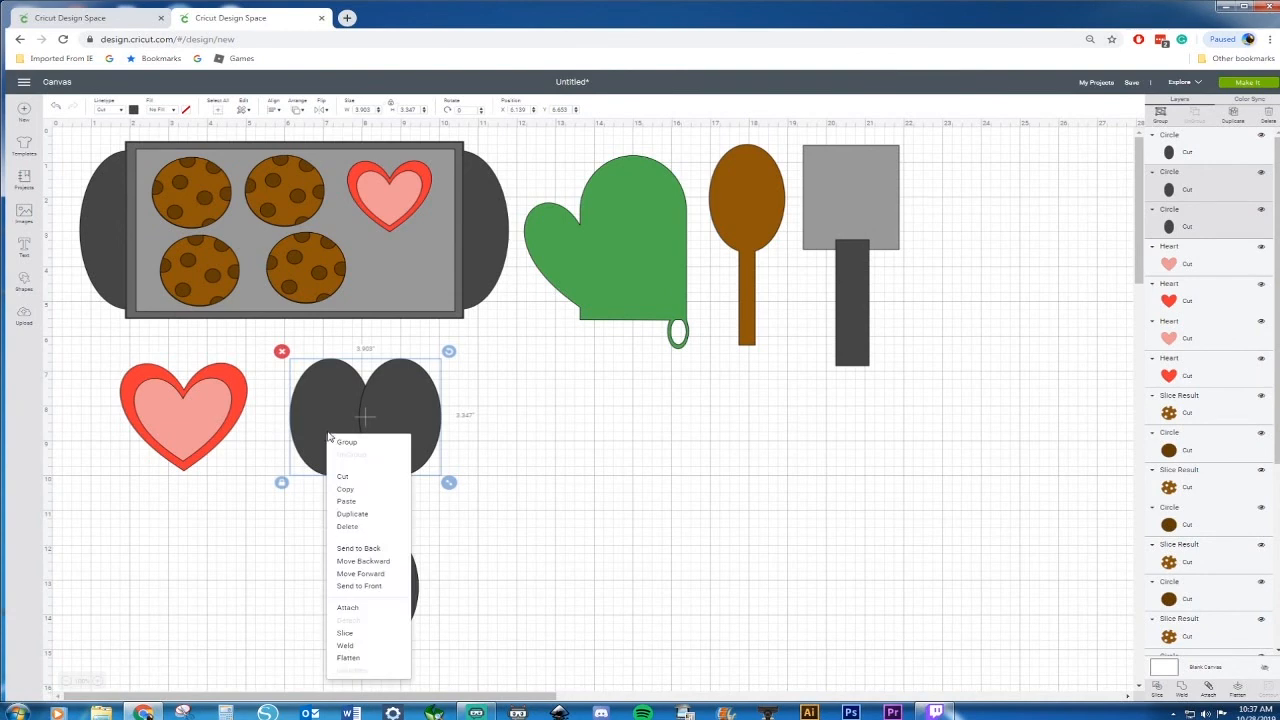
pyautogui.click(344, 650)
pyautogui.click(395, 625)
# Fill the welded ovals and the remaining oval with orange
pyautogui.keyDown('shift'); pyautogui.click(400, 410); pyautogui.keyUp('shift')
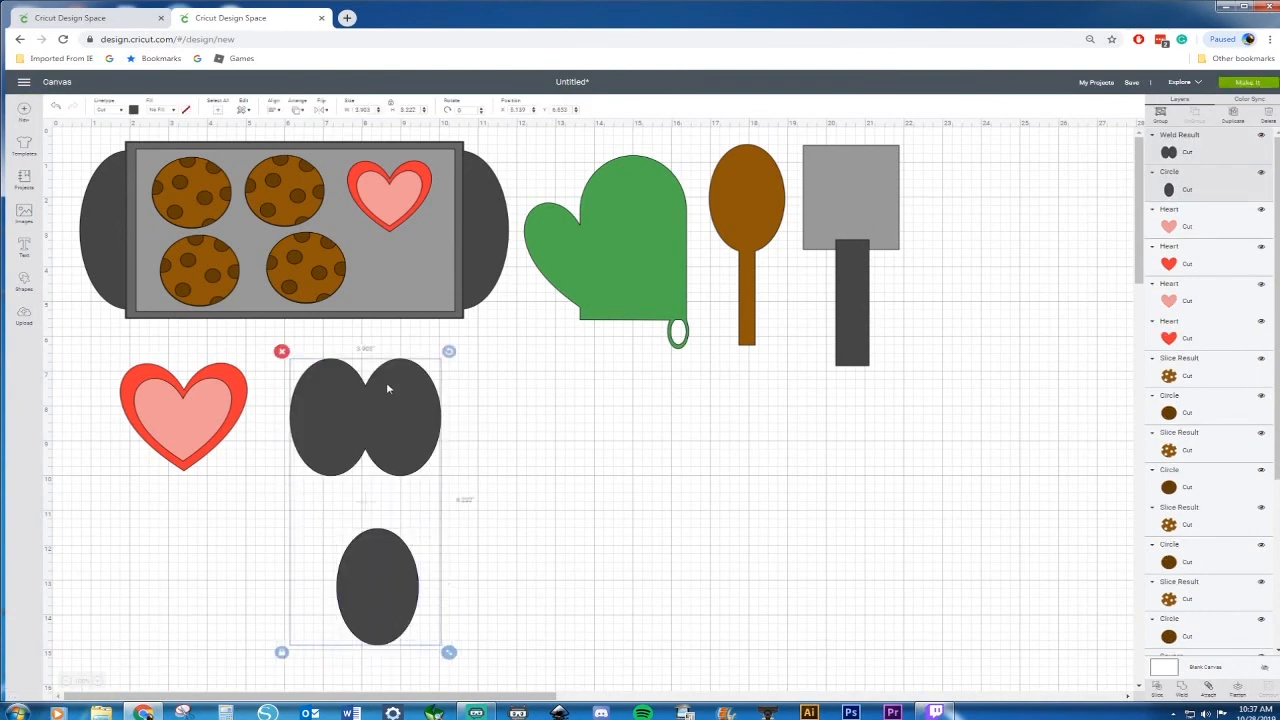
pyautogui.click(133, 110)
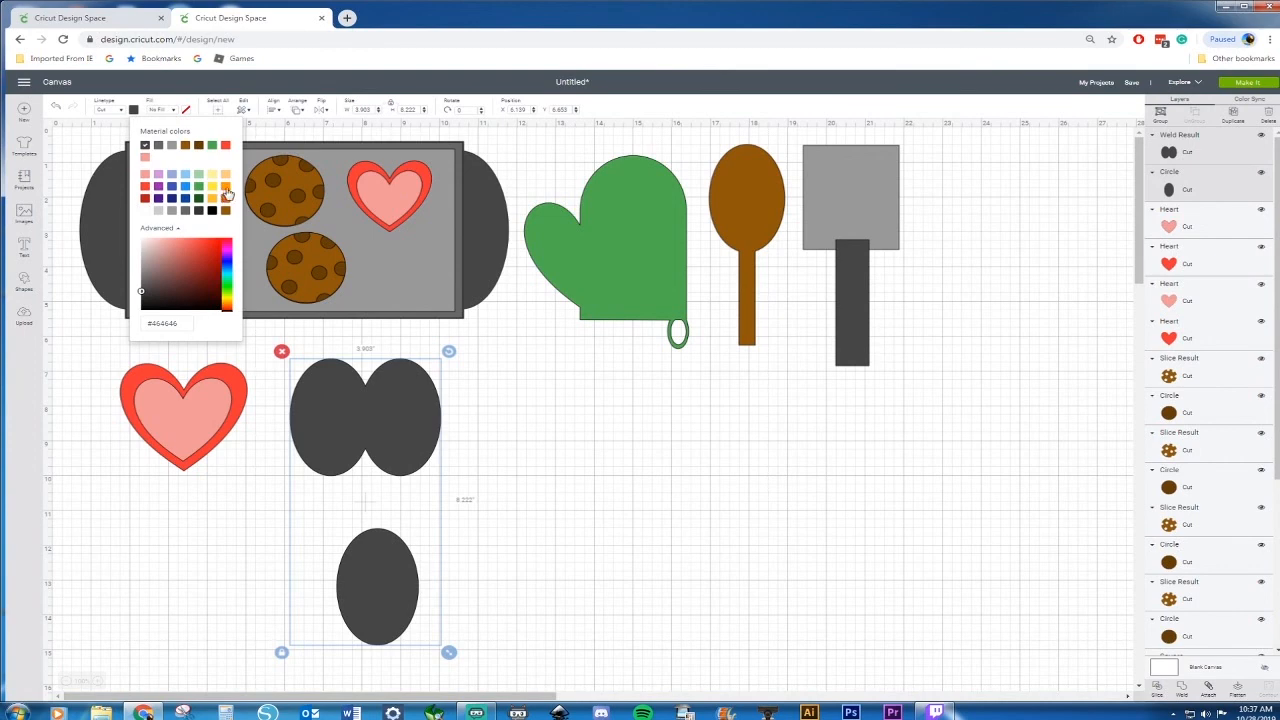
pyautogui.click(226, 193)
# Move the single oval over the middle of the welded ovals to form a pumpkin
pyautogui.click(480, 515)
pyautogui.moveTo(363, 572); pyautogui.dragTo(362, 470)
pyautogui.rightClick(368, 482)
pyautogui.click(400, 391)
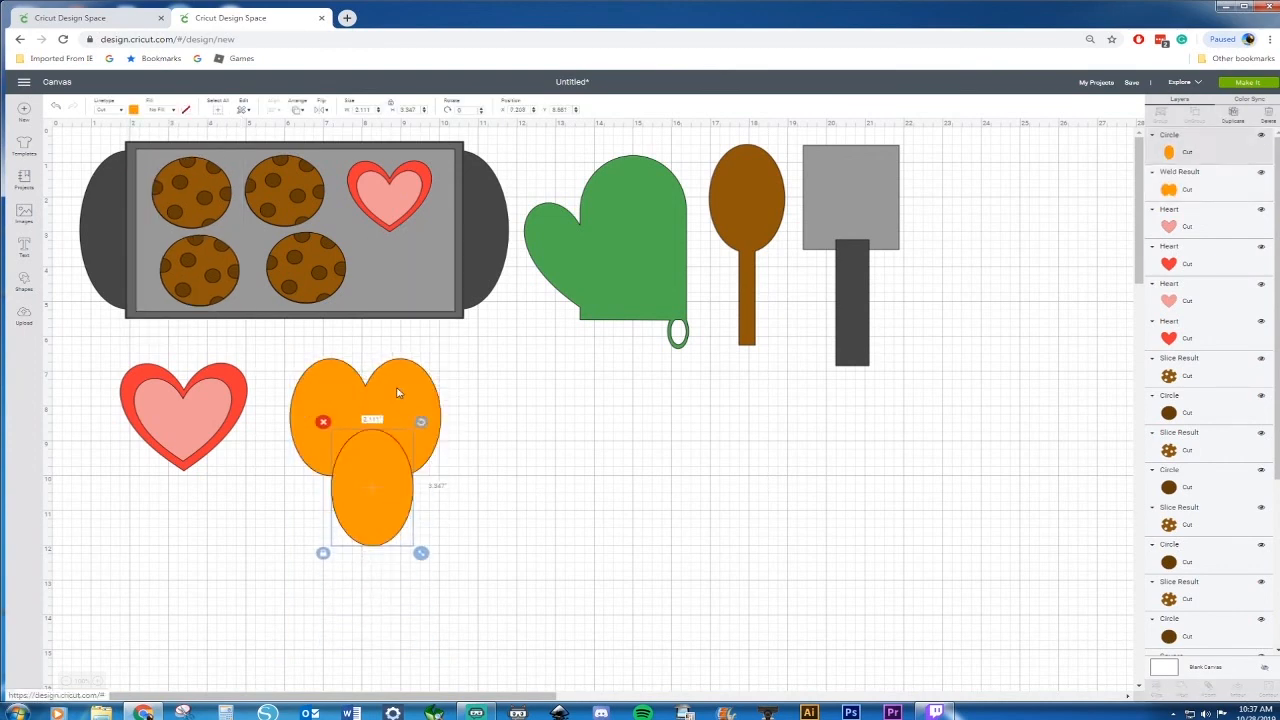
pyautogui.moveTo(381, 463); pyautogui.dragTo(362, 412)
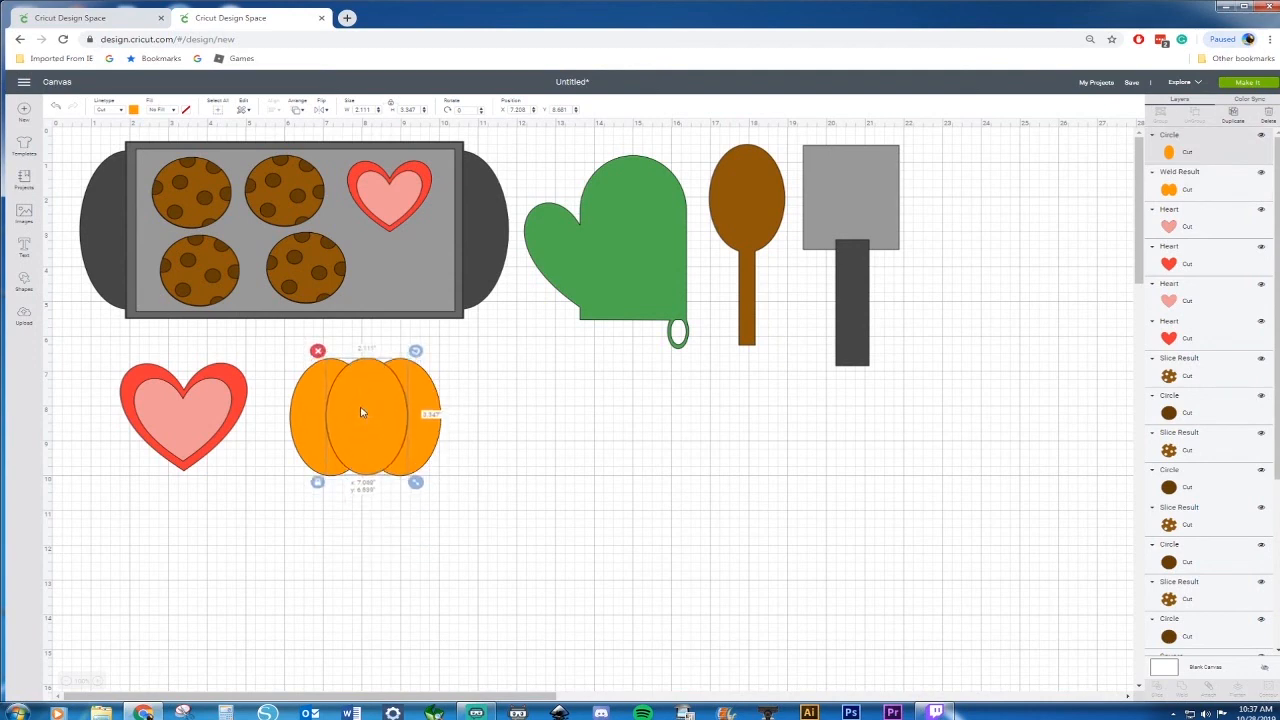
# Delete both layers of the lower-right cookie on the baking sheet
pyautogui.click(303, 262)
pyautogui.press('Delete')
pyautogui.click(306, 264)
pyautogui.press('Delete')
# Paste a smaller copy of the pumpkin into the emptied spot on the baking sheet
pyautogui.moveTo(488, 362); pyautogui.dragTo(278, 500)
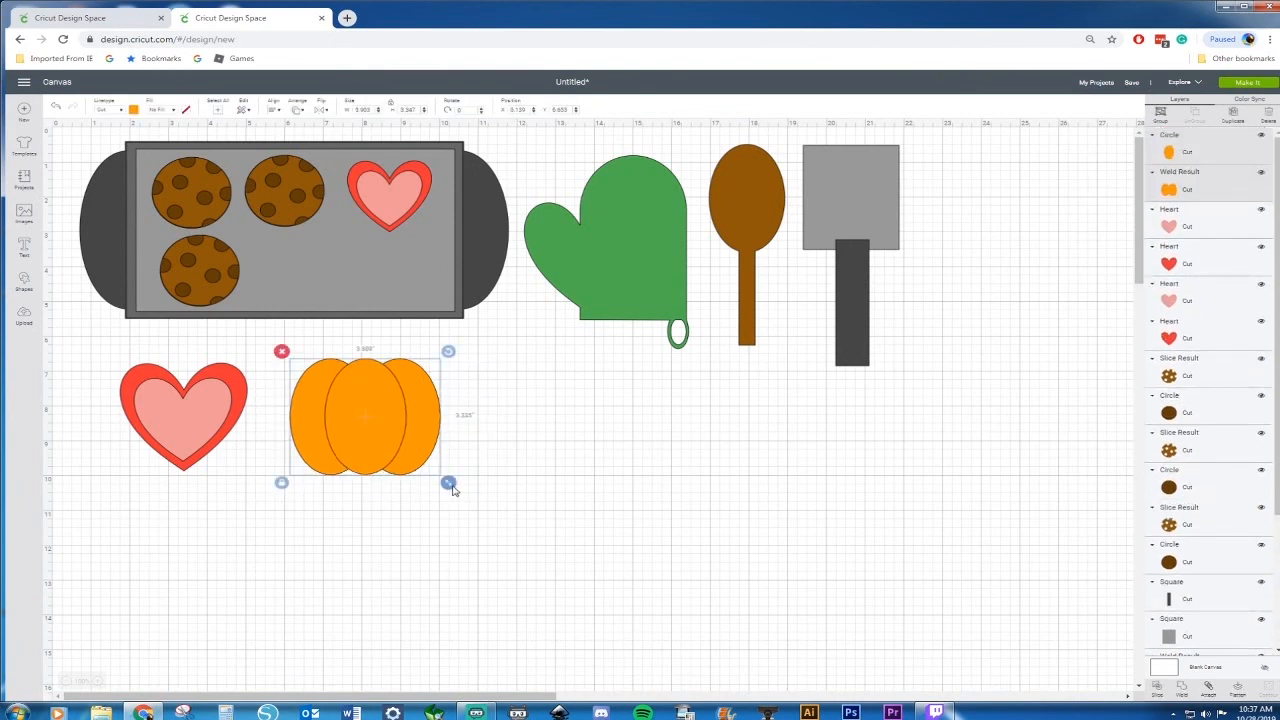
pyautogui.click(451, 490)
pyautogui.hotkey('ctrl', 'v')
pyautogui.moveTo(451, 490); pyautogui.dragTo(309, 282)
# Recolor the oven mitt with an orange material color
pyautogui.click(613, 280)
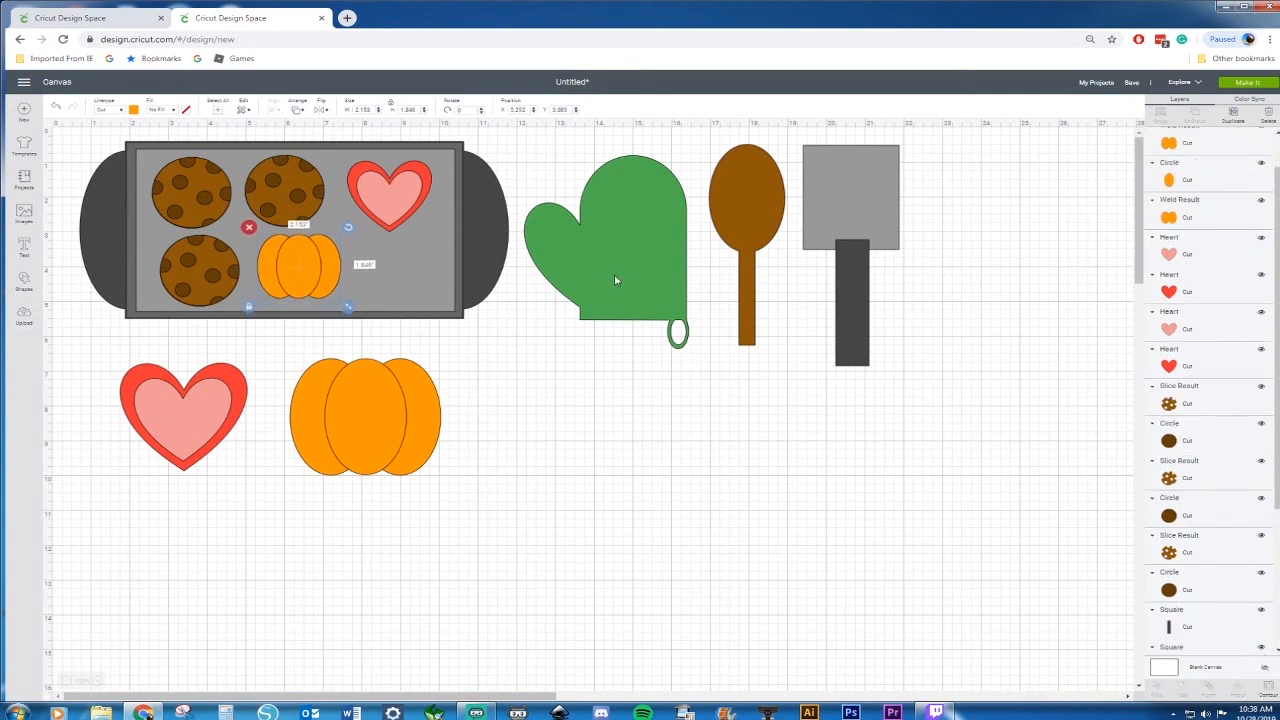
pyautogui.click(134, 110)
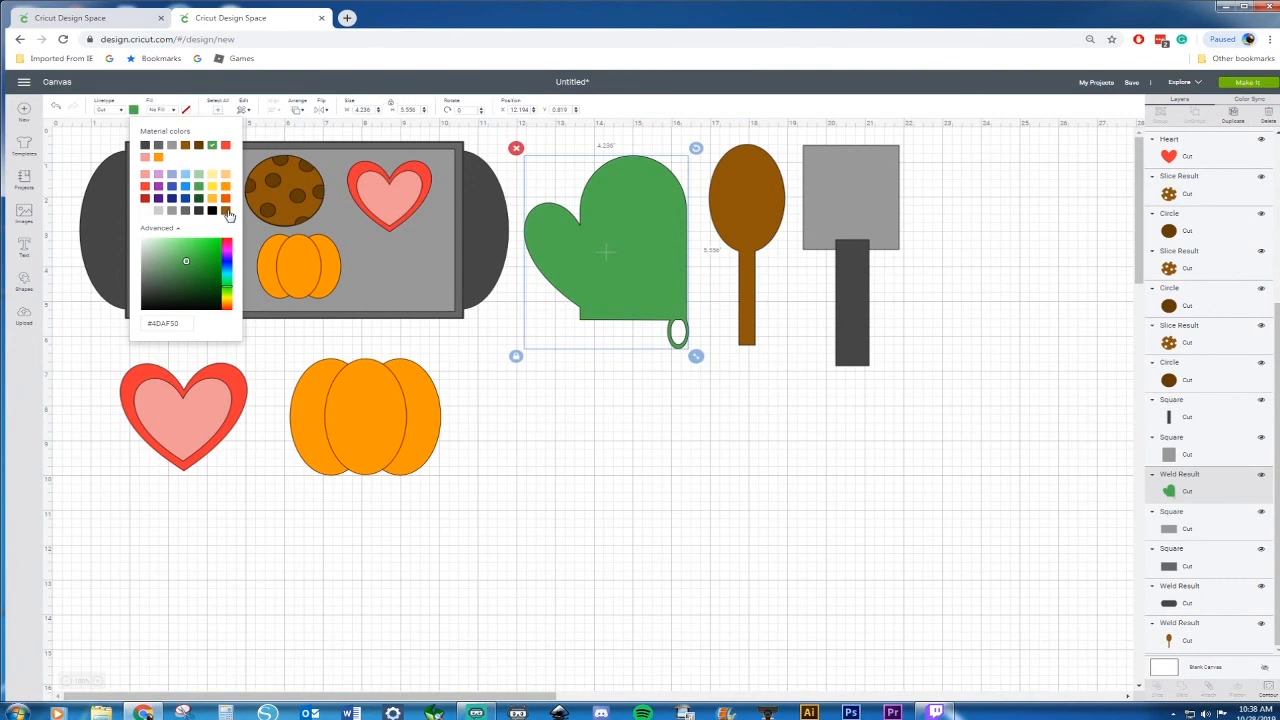
pyautogui.click(226, 211)
pyautogui.click(227, 199)
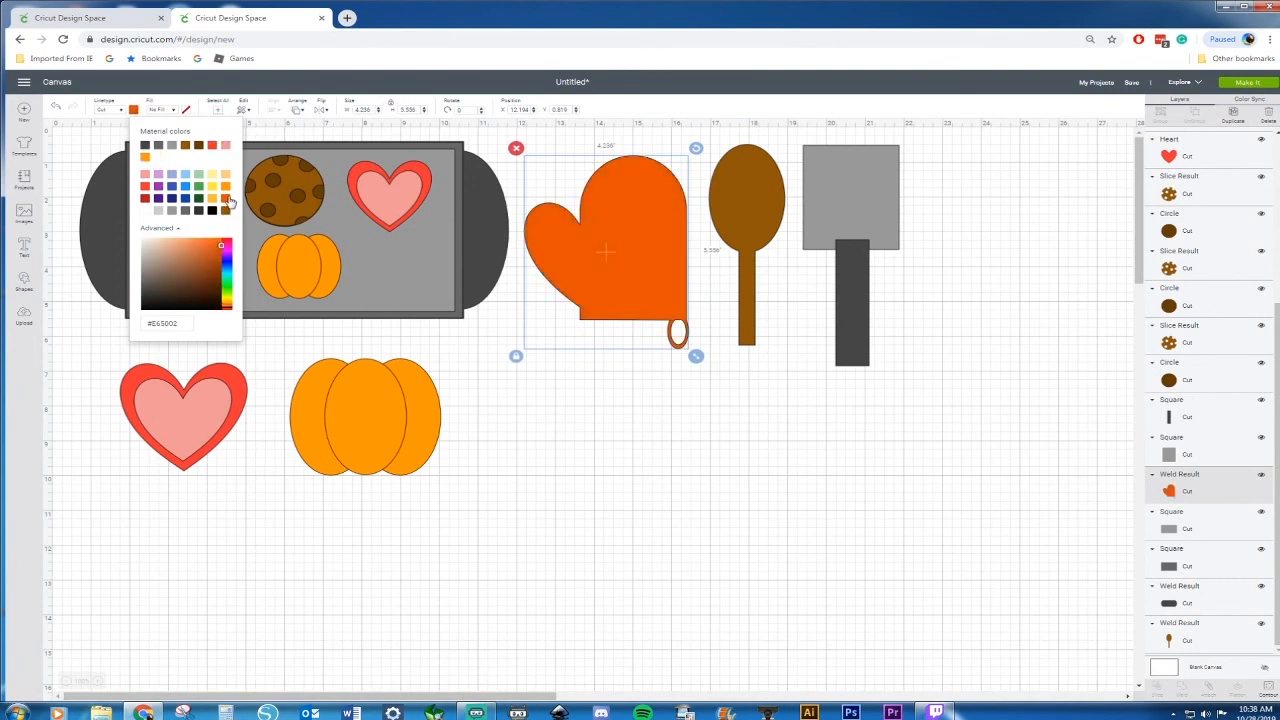
pyautogui.click(226, 188)
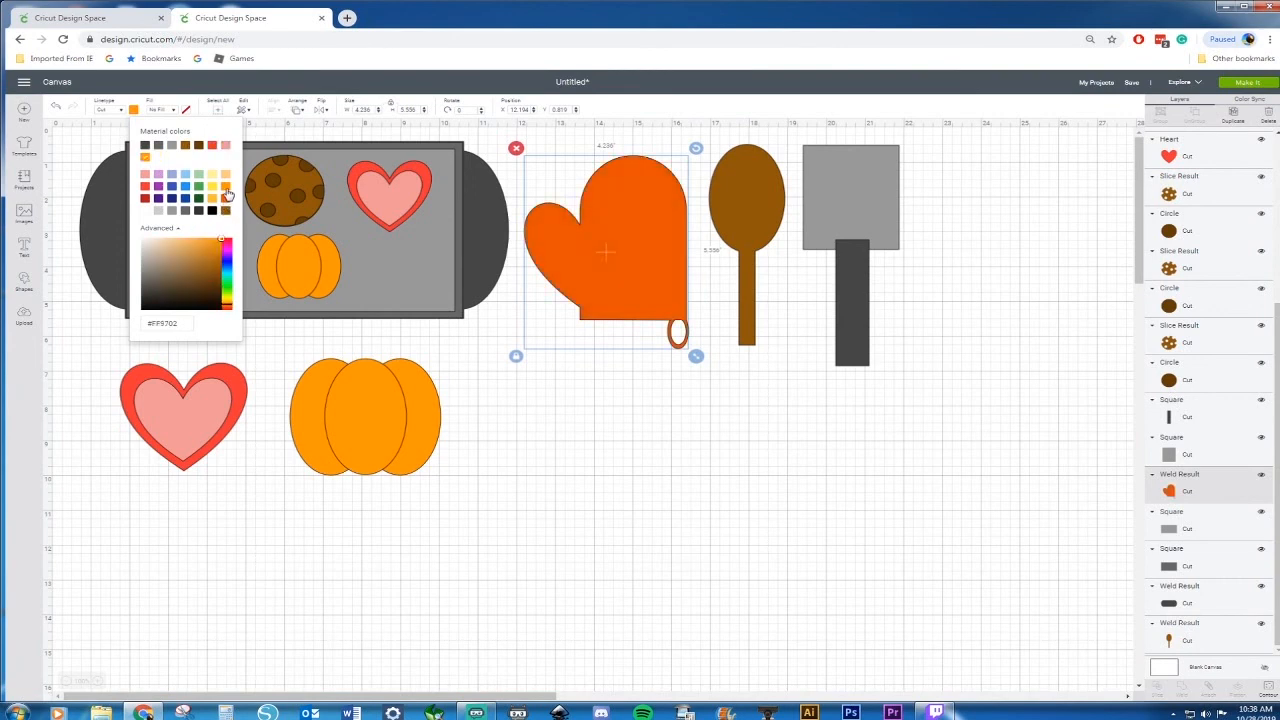
pyautogui.click(630, 470)
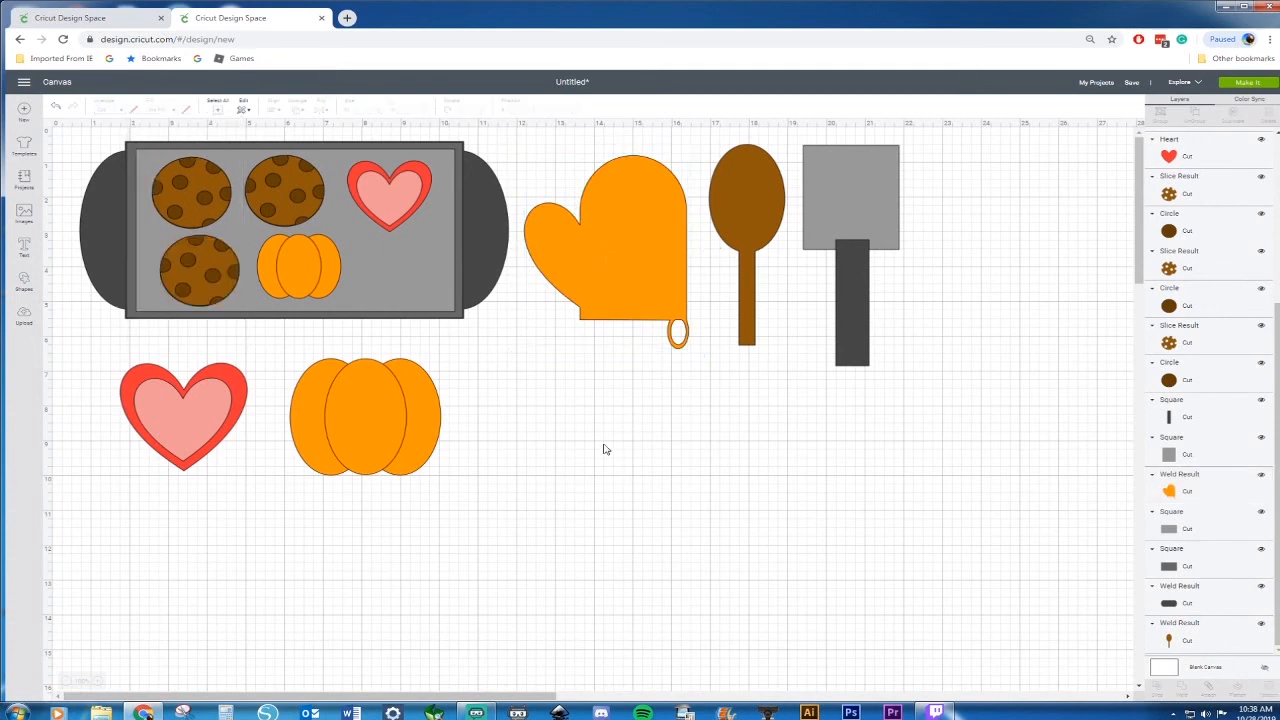
# Insert a star shape about 3.27 in wide beside the pumpkin and fill it red
pyautogui.click(24, 286)
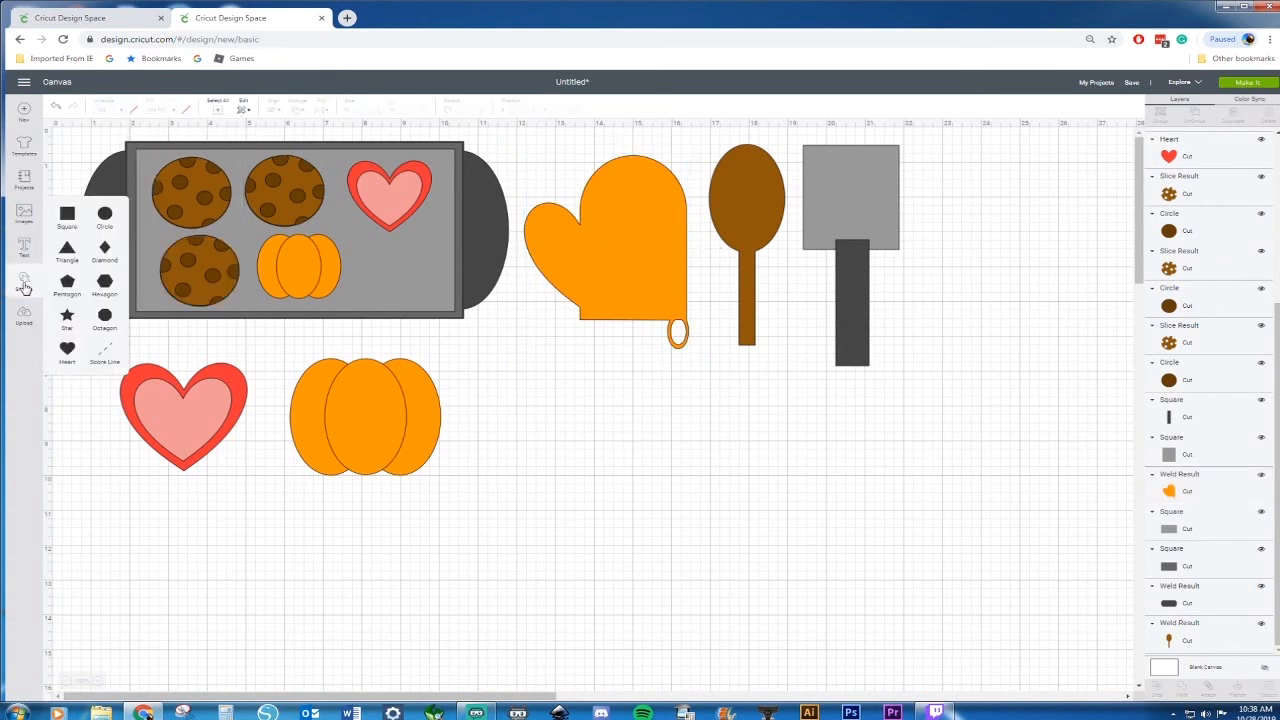
pyautogui.click(76, 325)
pyautogui.moveTo(184, 262); pyautogui.dragTo(540, 409)
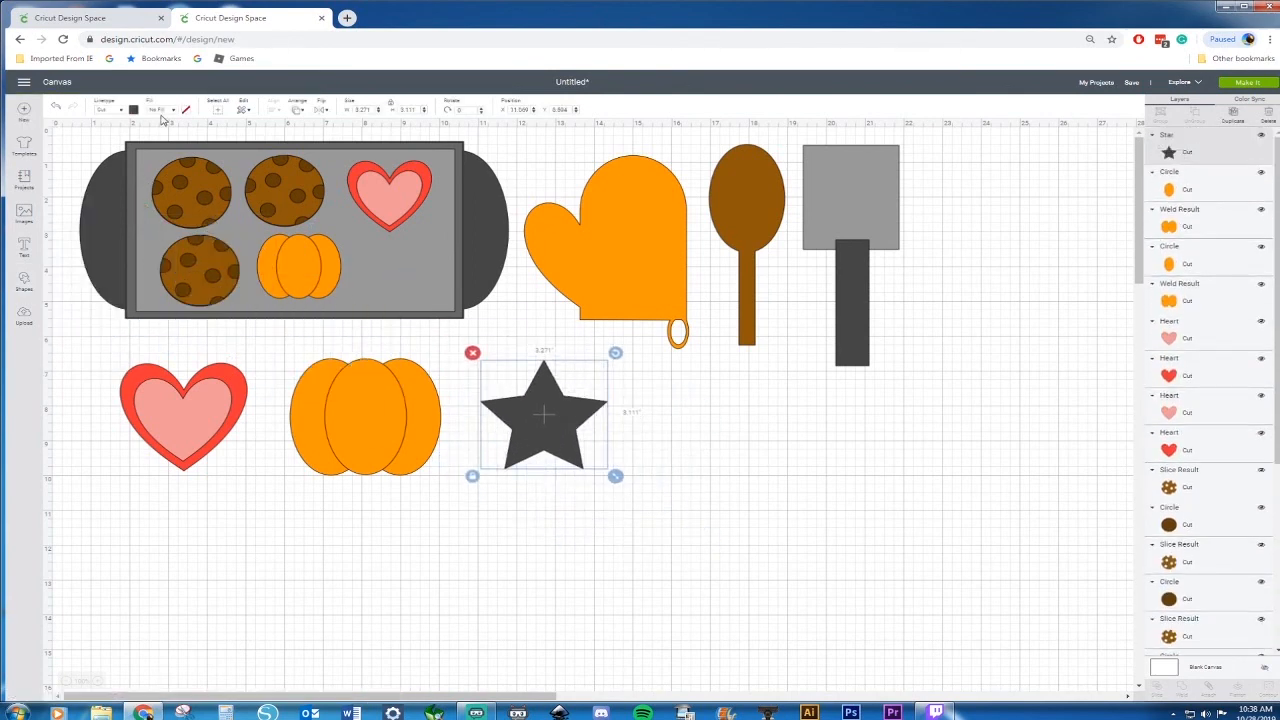
pyautogui.click(134, 110)
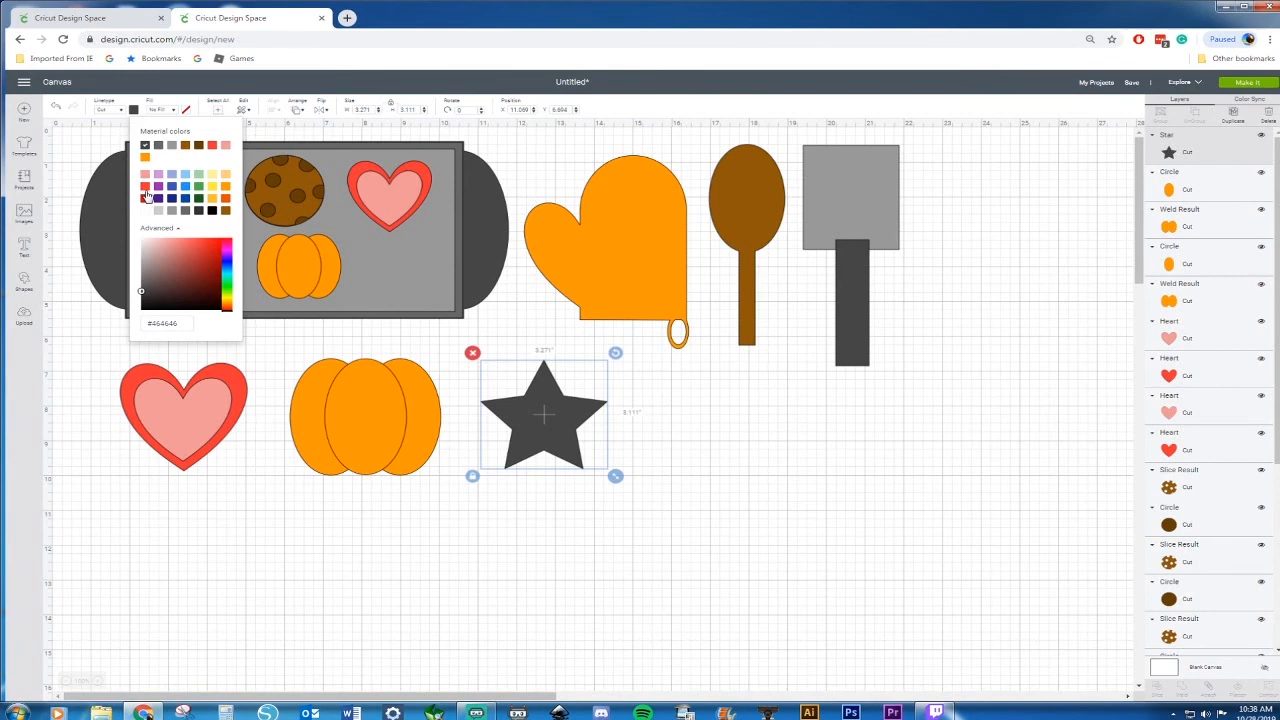
pyautogui.click(145, 186)
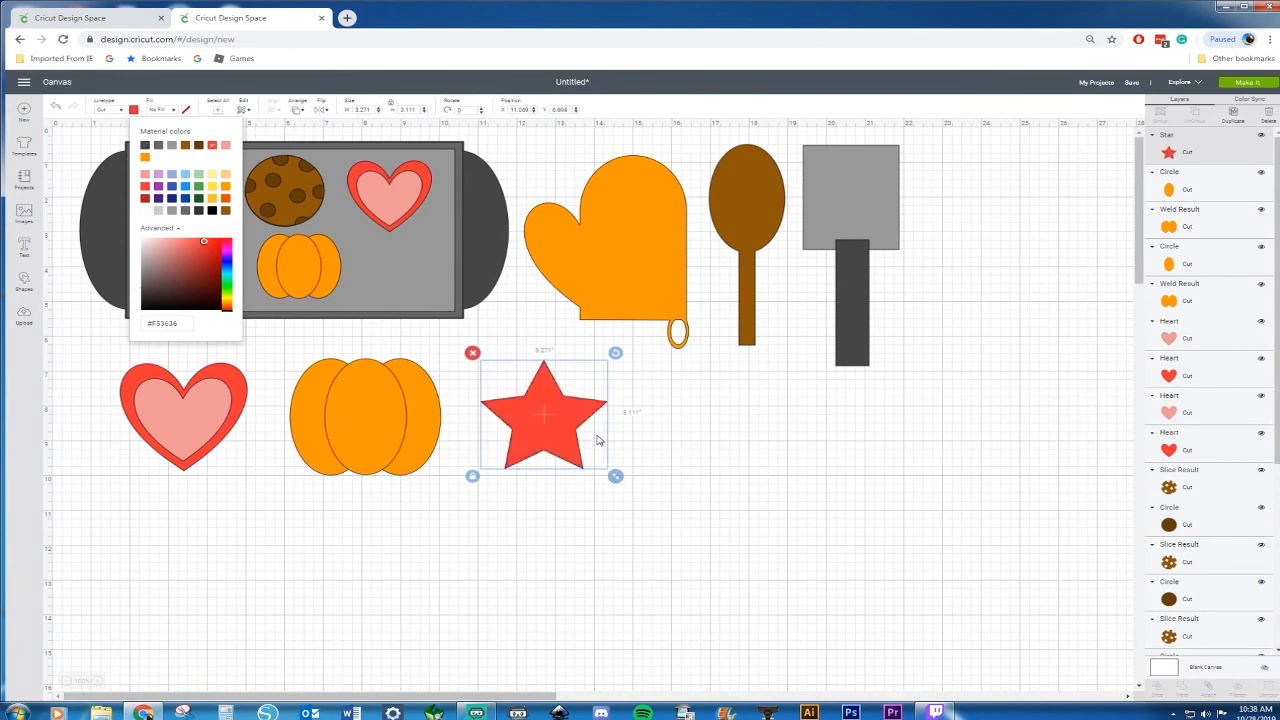
# Paste two copies of the red star beside the original star
pyautogui.hotkey('ctrl', 'c')
pyautogui.hotkey('ctrl', 'v')
pyautogui.moveTo(577, 435); pyautogui.dragTo(732, 474)
pyautogui.hotkey('ctrl', 'v')
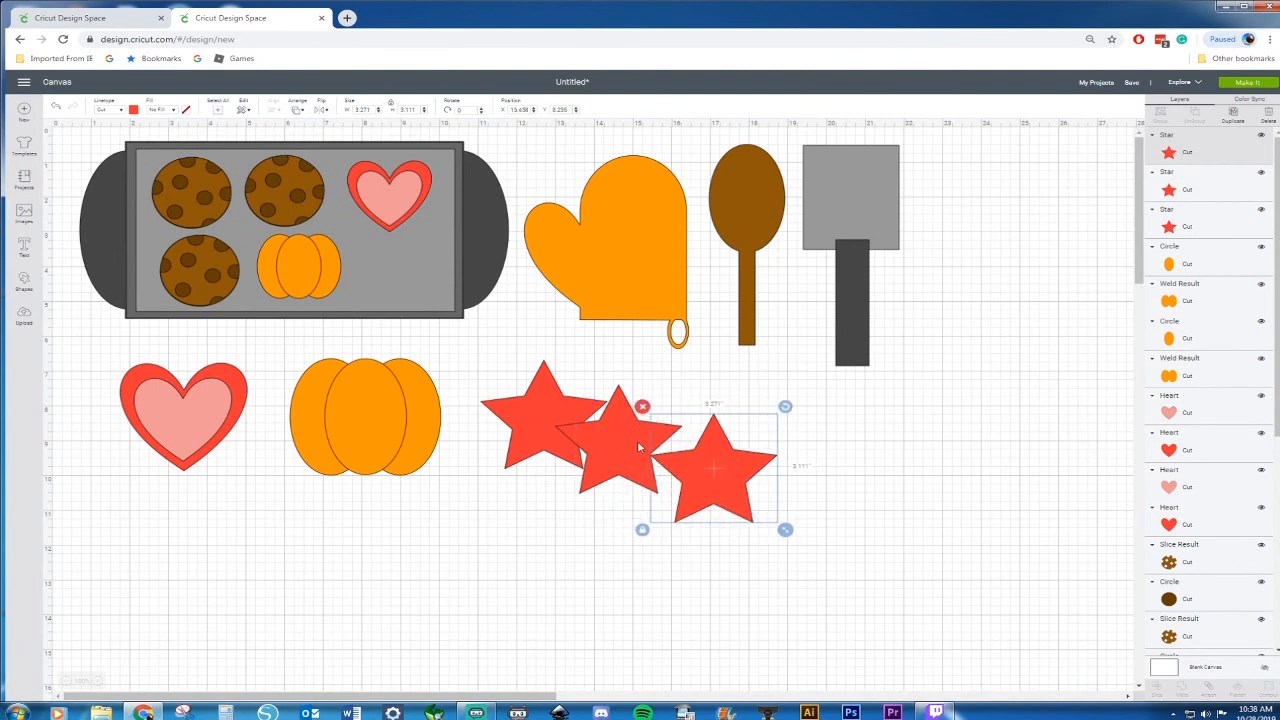
# Recolor the middle star copy white and the other star copy blue
pyautogui.click(637, 447)
pyautogui.click(133, 110)
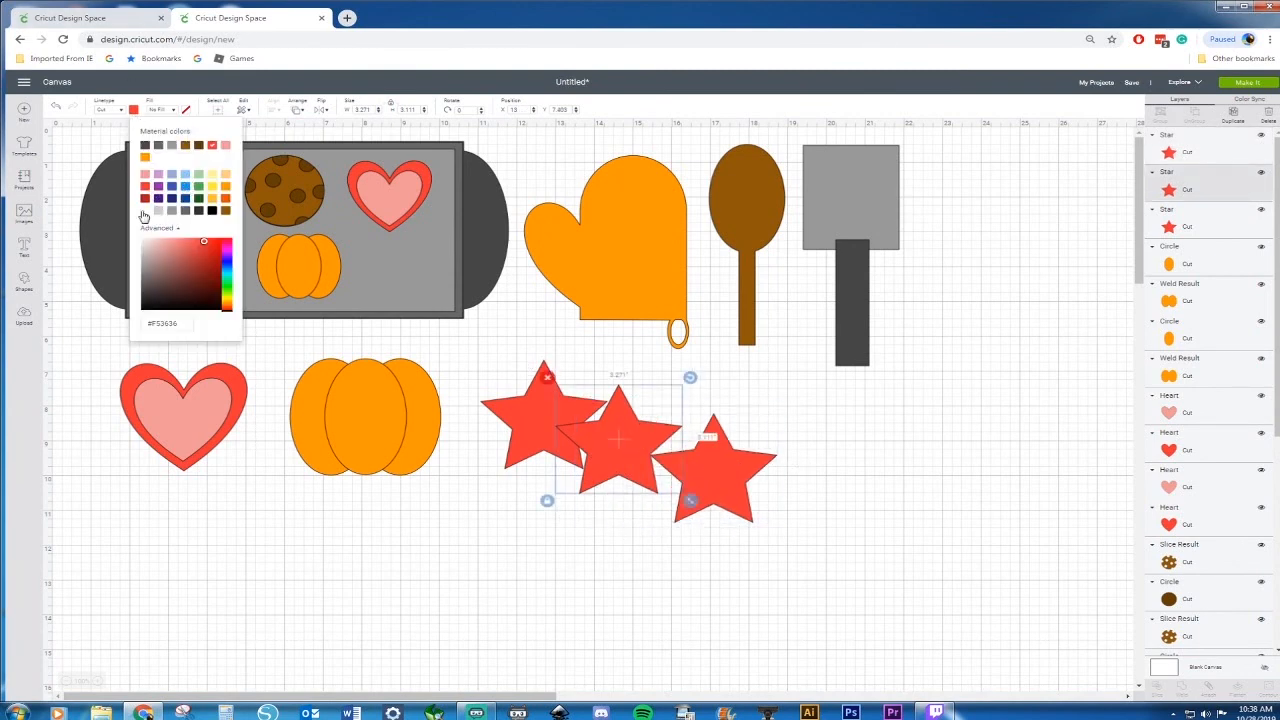
pyautogui.click(145, 211)
pyautogui.click(695, 449)
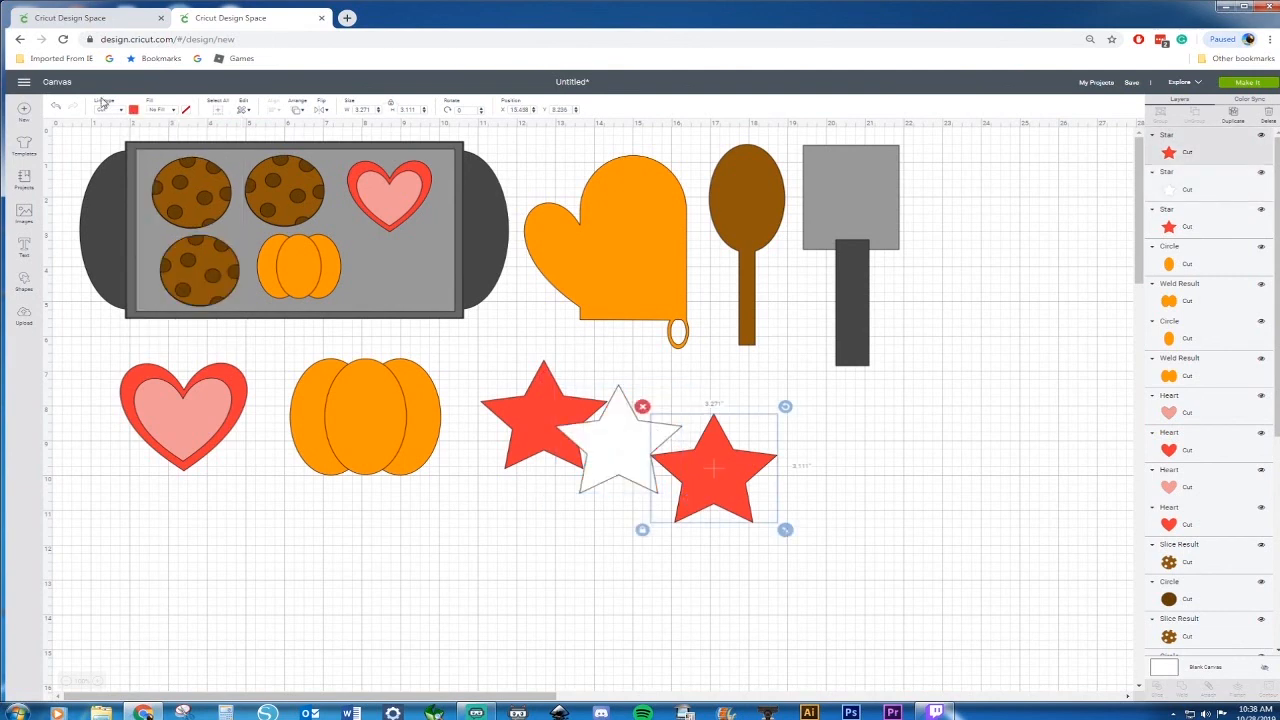
pyautogui.click(134, 110)
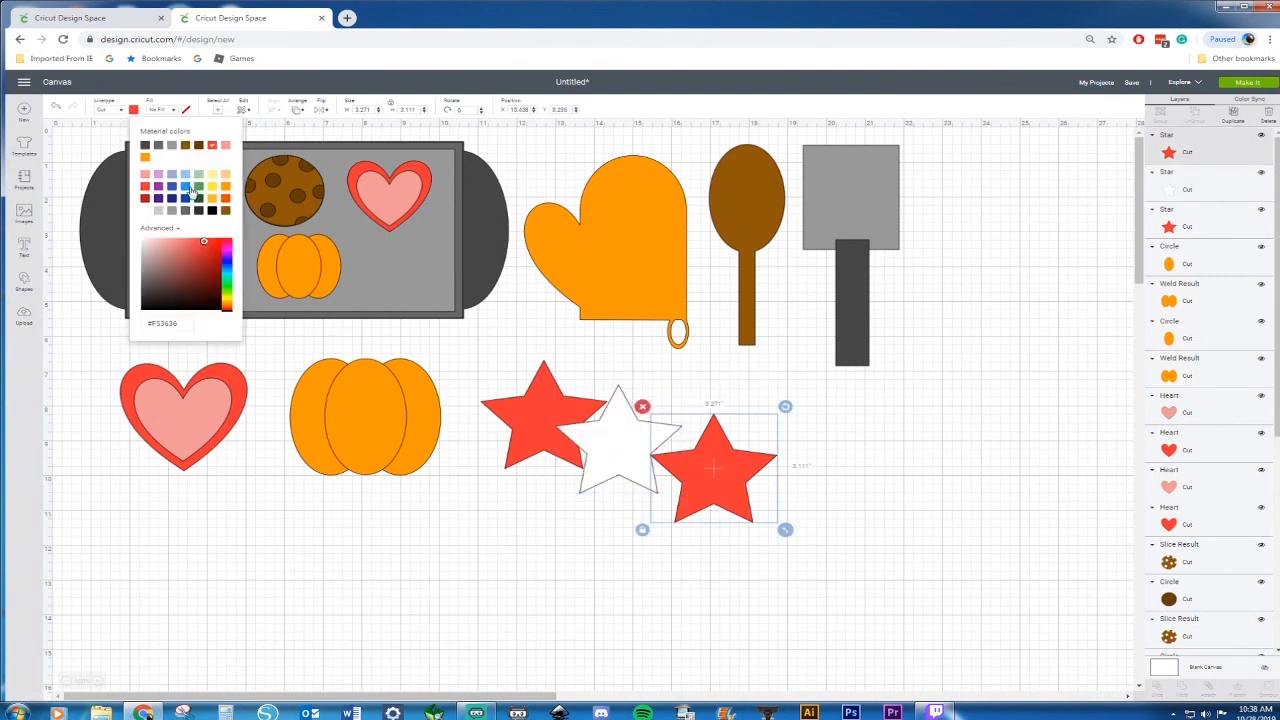
pyautogui.click(186, 187)
pyautogui.click(971, 443)
# Stack the white star, shrunk to about 2.42 in, and the blue star, about 1.94 in, onto the red star
pyautogui.moveTo(614, 424); pyautogui.dragTo(544, 422)
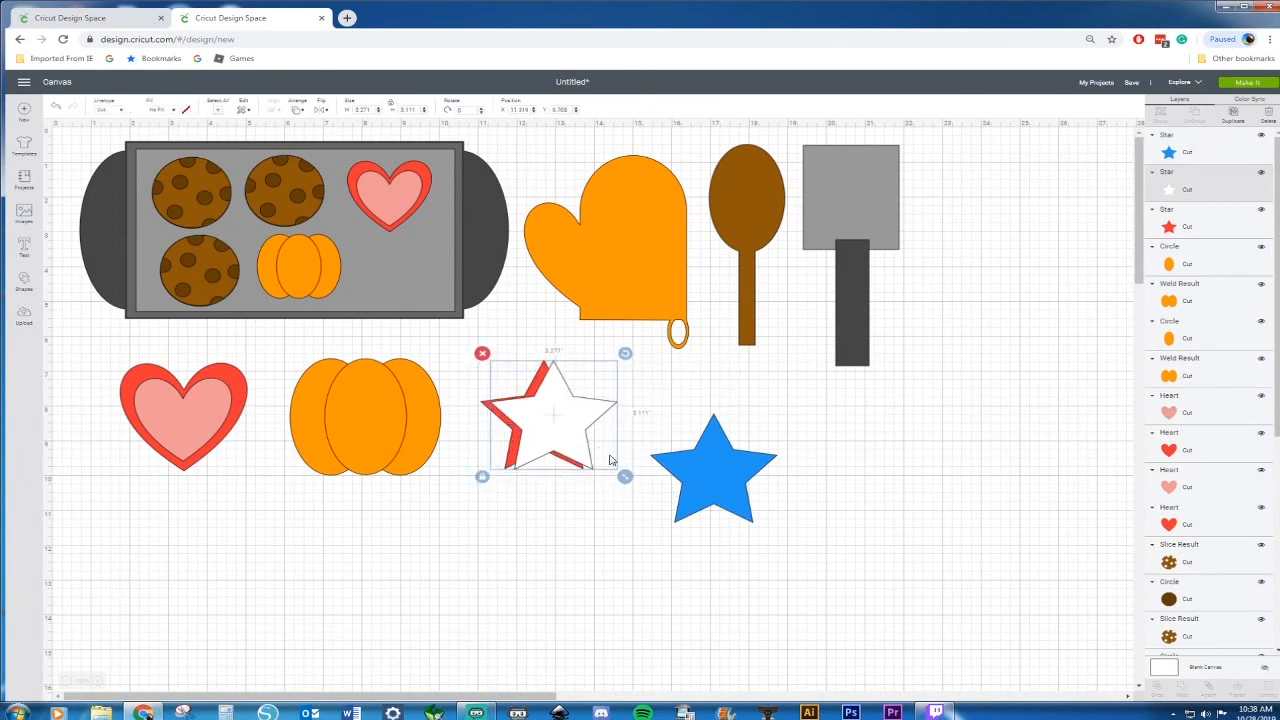
pyautogui.moveTo(625, 476); pyautogui.dragTo(558, 442)
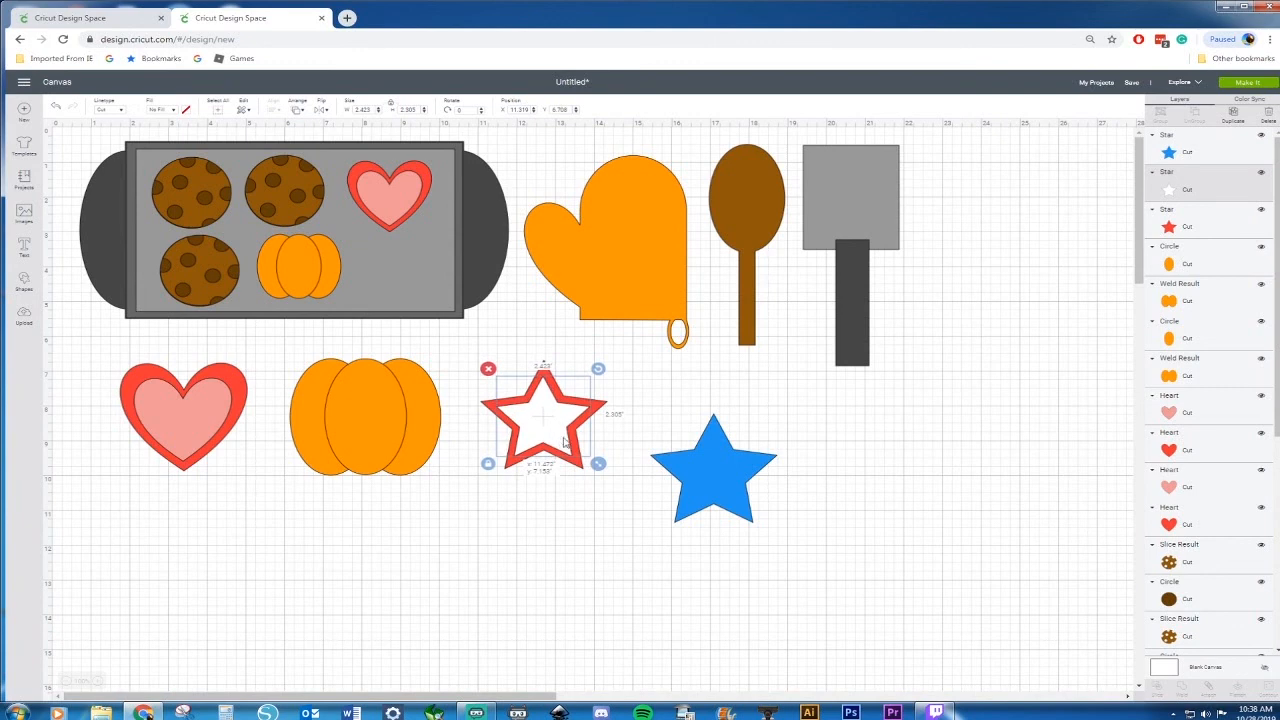
pyautogui.moveTo(720, 491); pyautogui.dragTo(659, 476)
pyautogui.moveTo(723, 513); pyautogui.dragTo(540, 435)
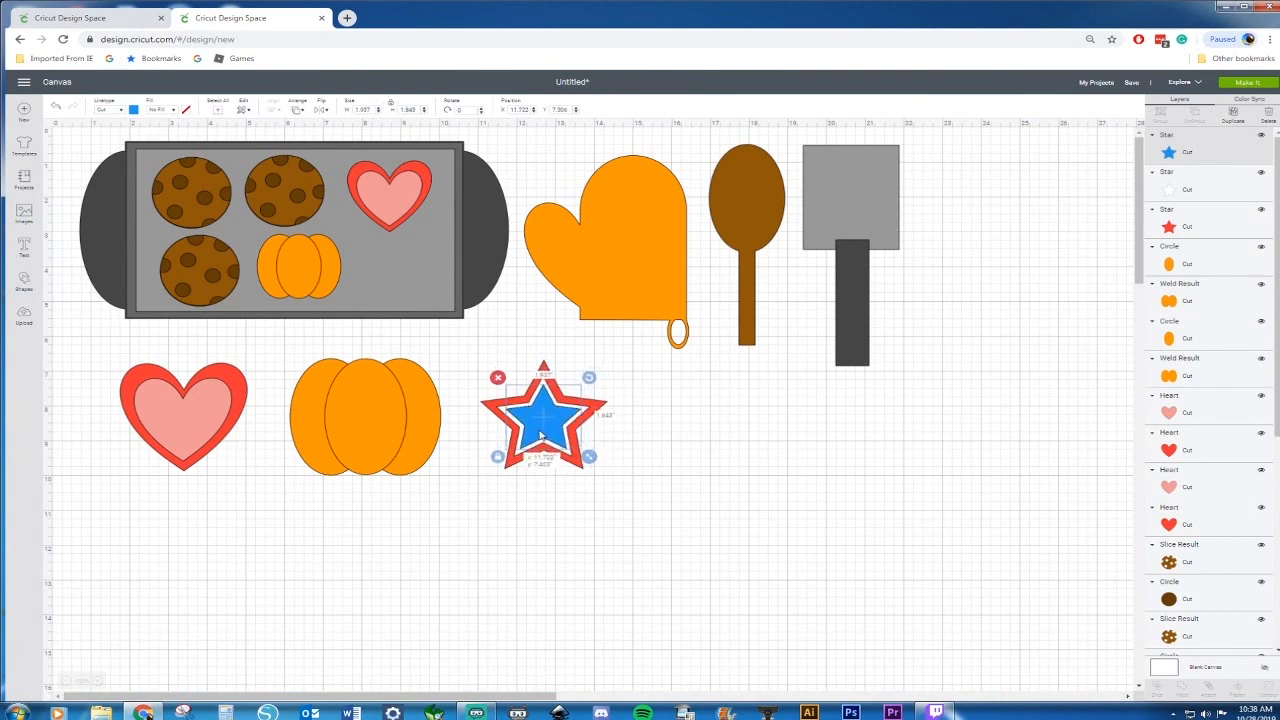
pyautogui.click(677, 462)
# Delete both layers of the lower-left cookie on the baking sheet
pyautogui.click(195, 266)
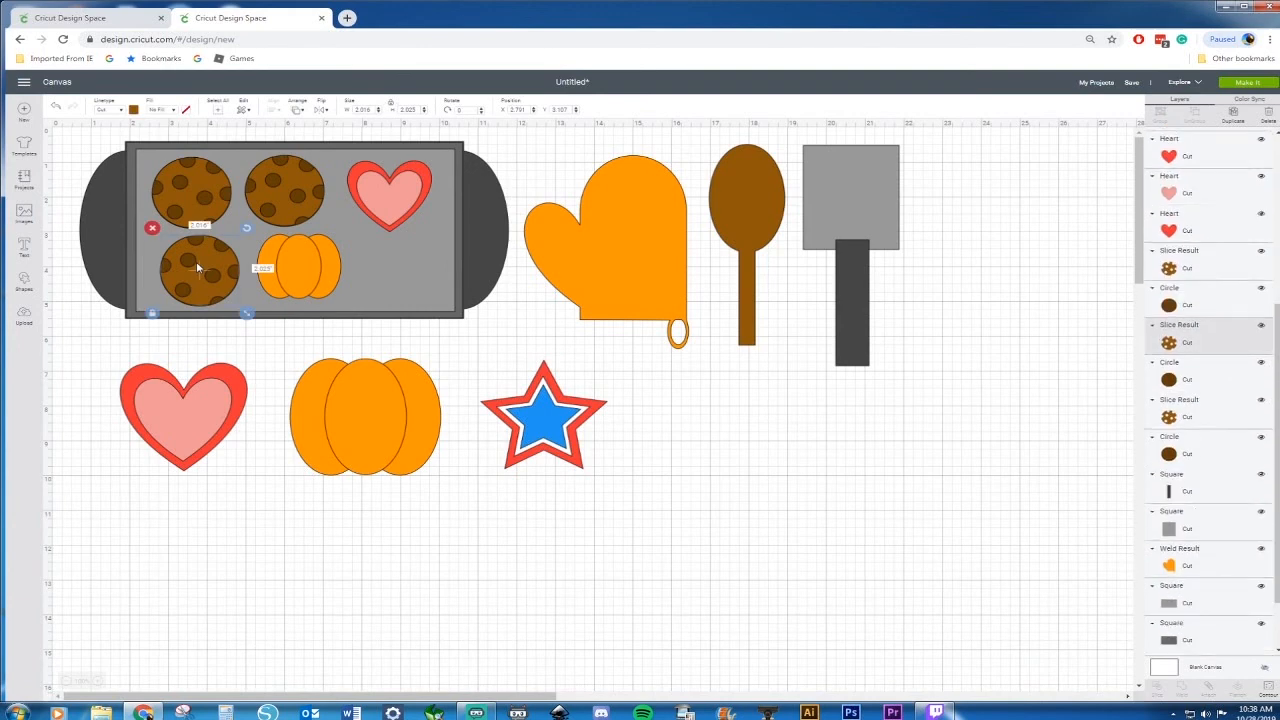
pyautogui.press('Delete')
pyautogui.click(201, 269)
pyautogui.press('Delete')
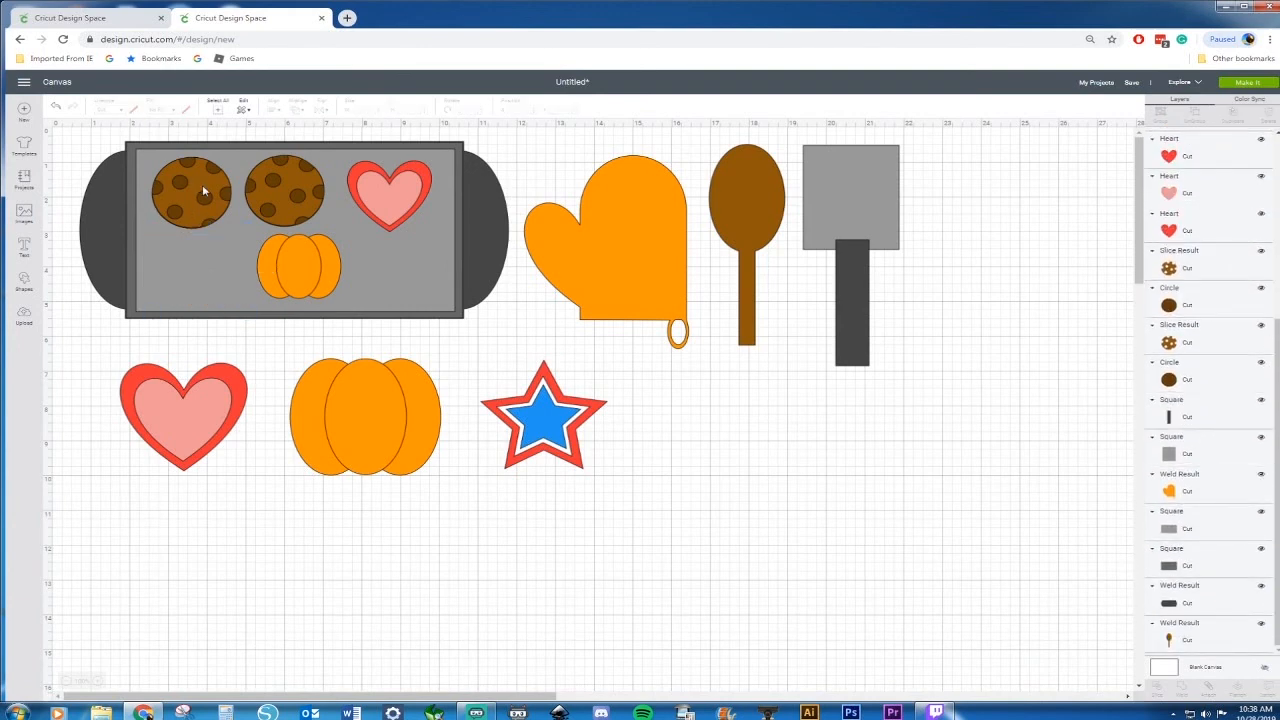
# Copy the top-left cookie on the baking sheet and paste a copy below the heart
pyautogui.click(205, 178)
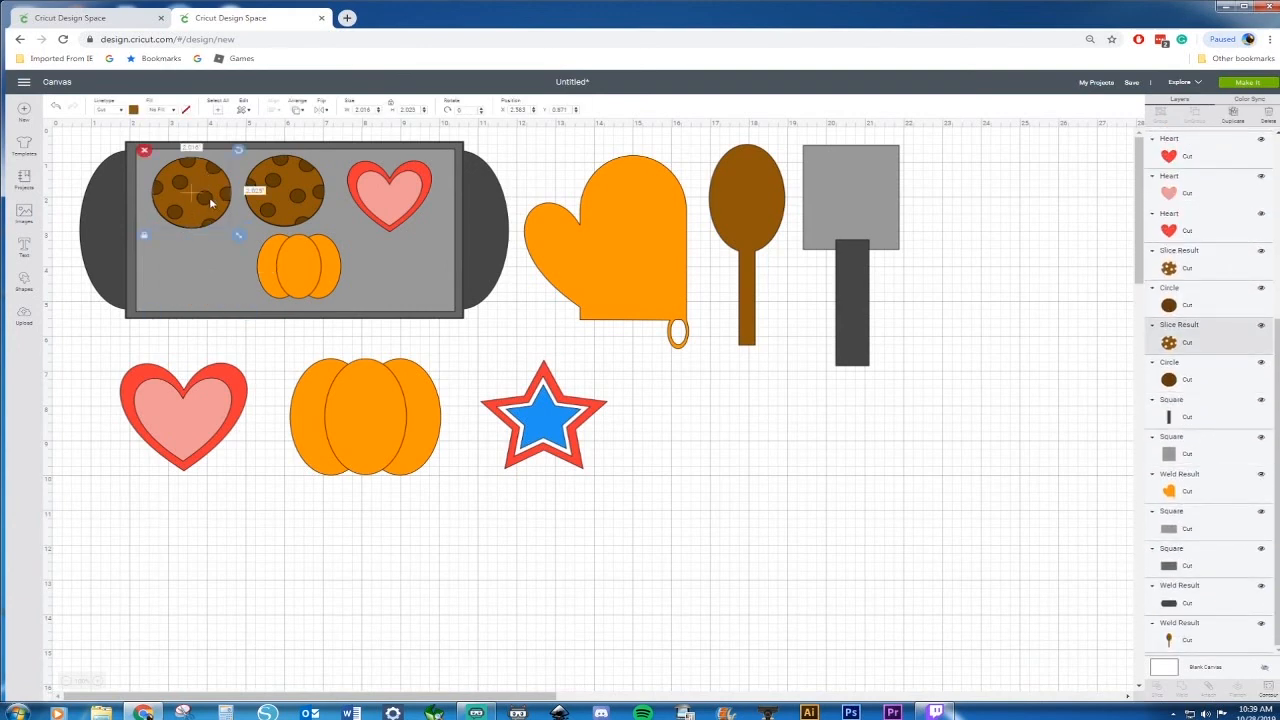
pyautogui.hotkey('ctrl', 'c')
pyautogui.hotkey('ctrl', 'v')
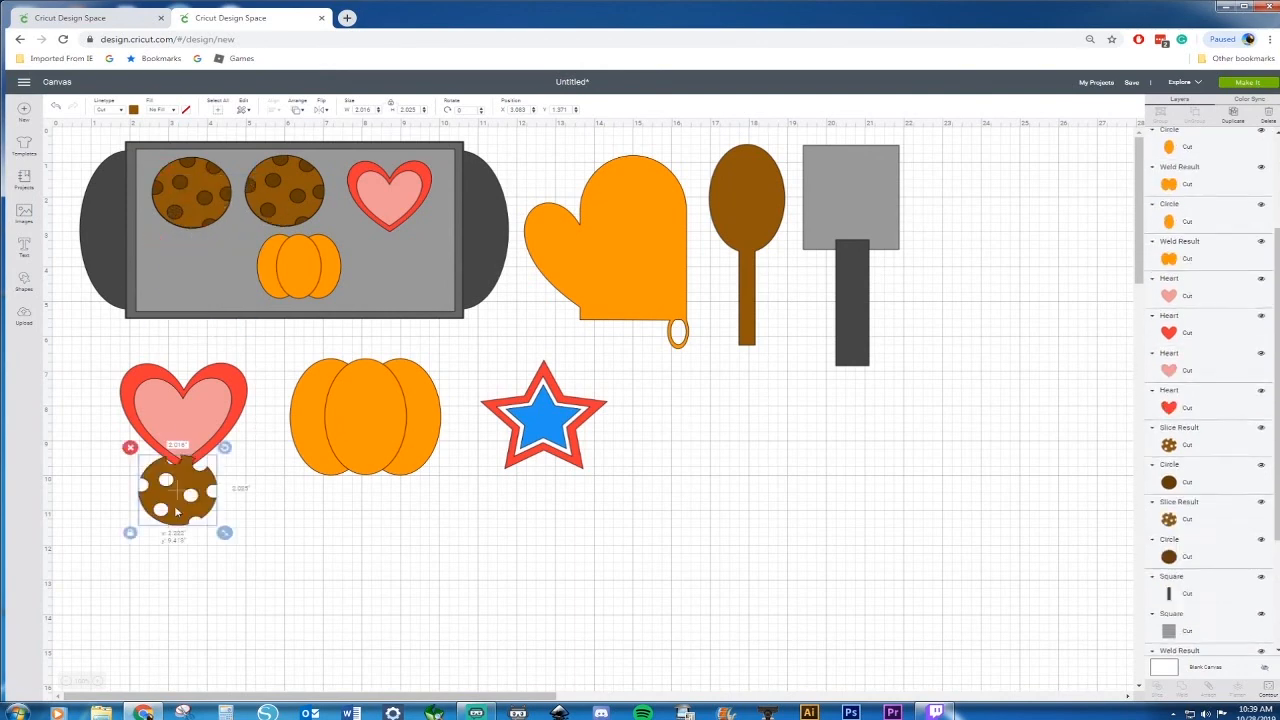
# Move the top-left cookie's base circle onto the pasted cookie and send it backward behind the chips
pyautogui.click(209, 202)
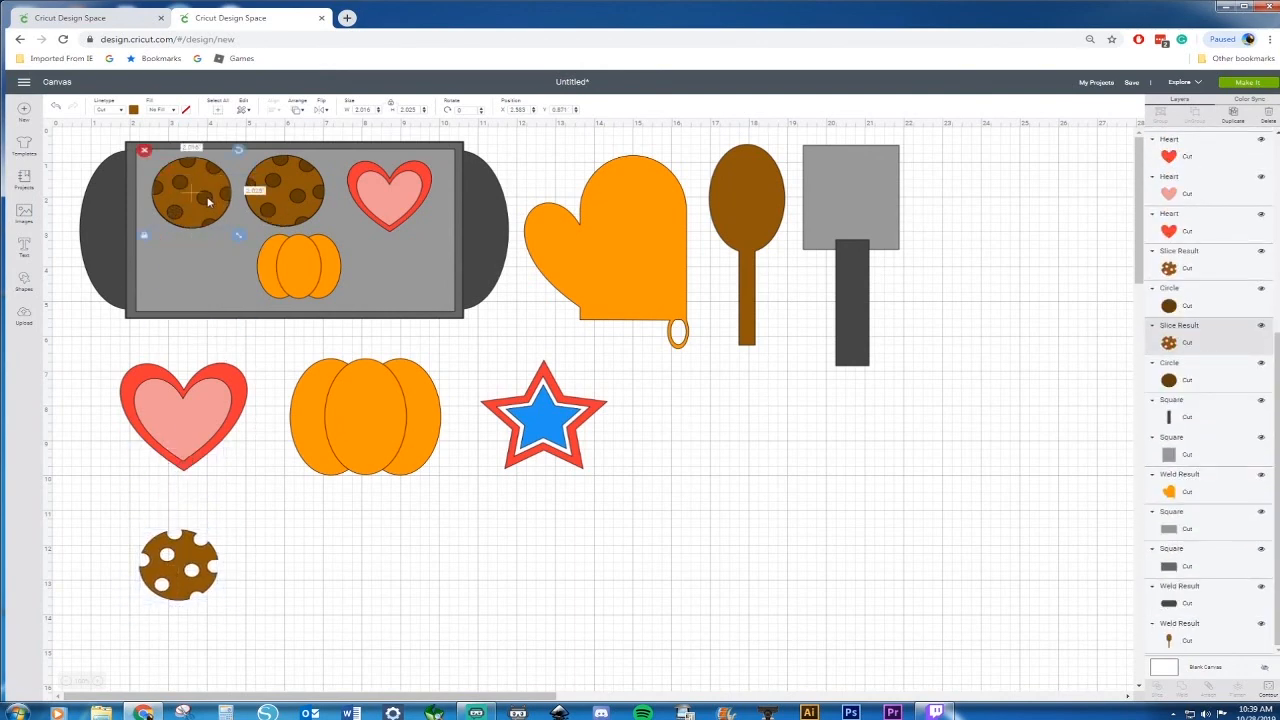
pyautogui.moveTo(209, 202); pyautogui.dragTo(217, 219)
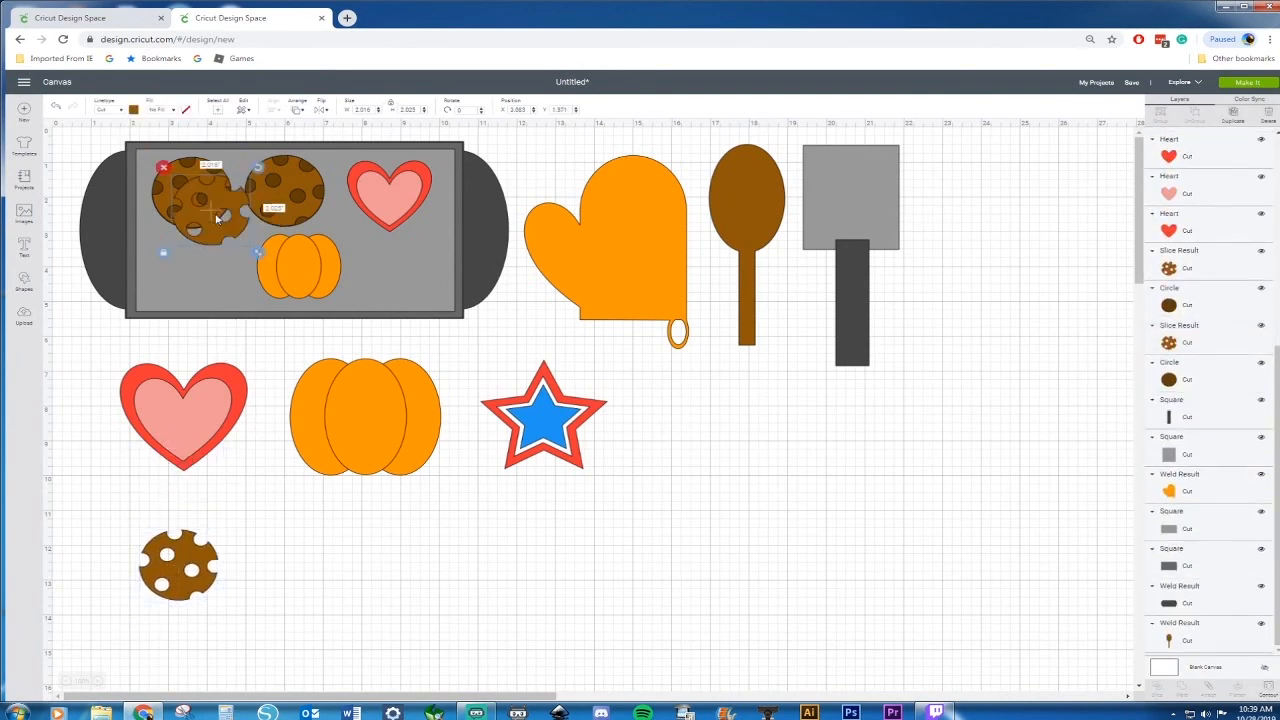
pyautogui.press('Delete')
pyautogui.moveTo(190, 171); pyautogui.dragTo(196, 192)
pyautogui.click(190, 167)
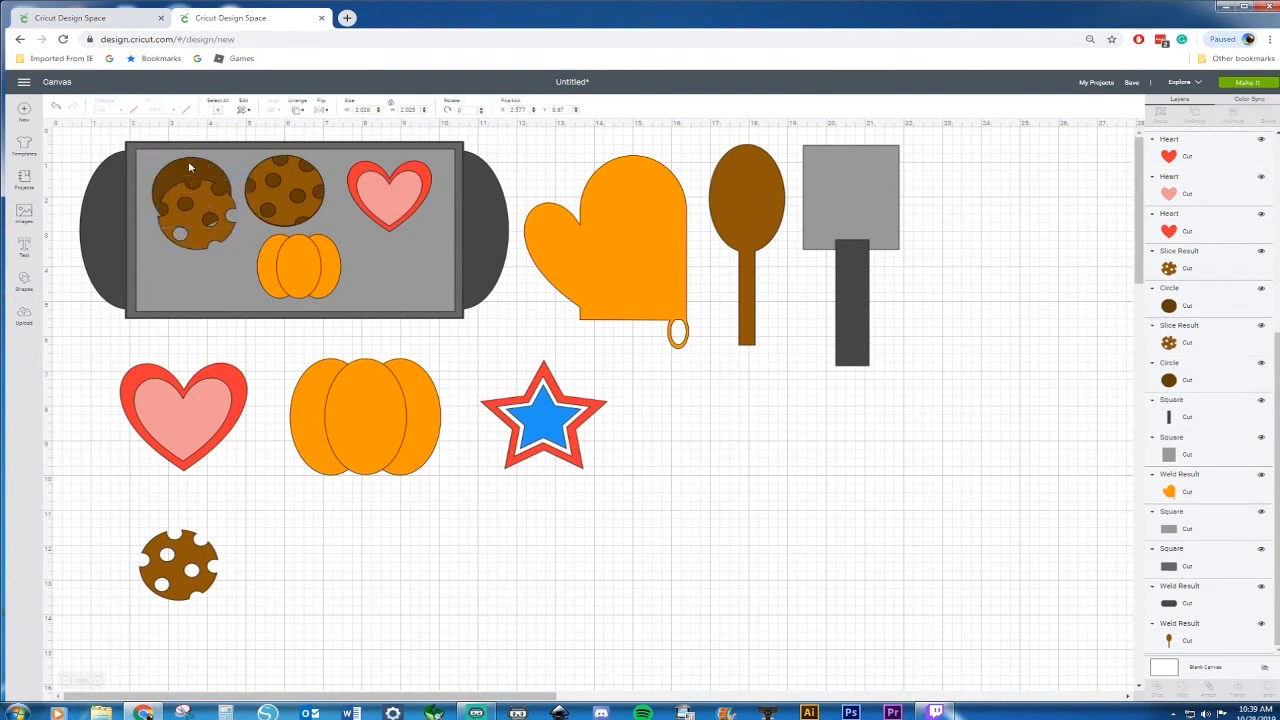
pyautogui.moveTo(198, 183); pyautogui.dragTo(186, 544)
pyautogui.rightClick(185, 549)
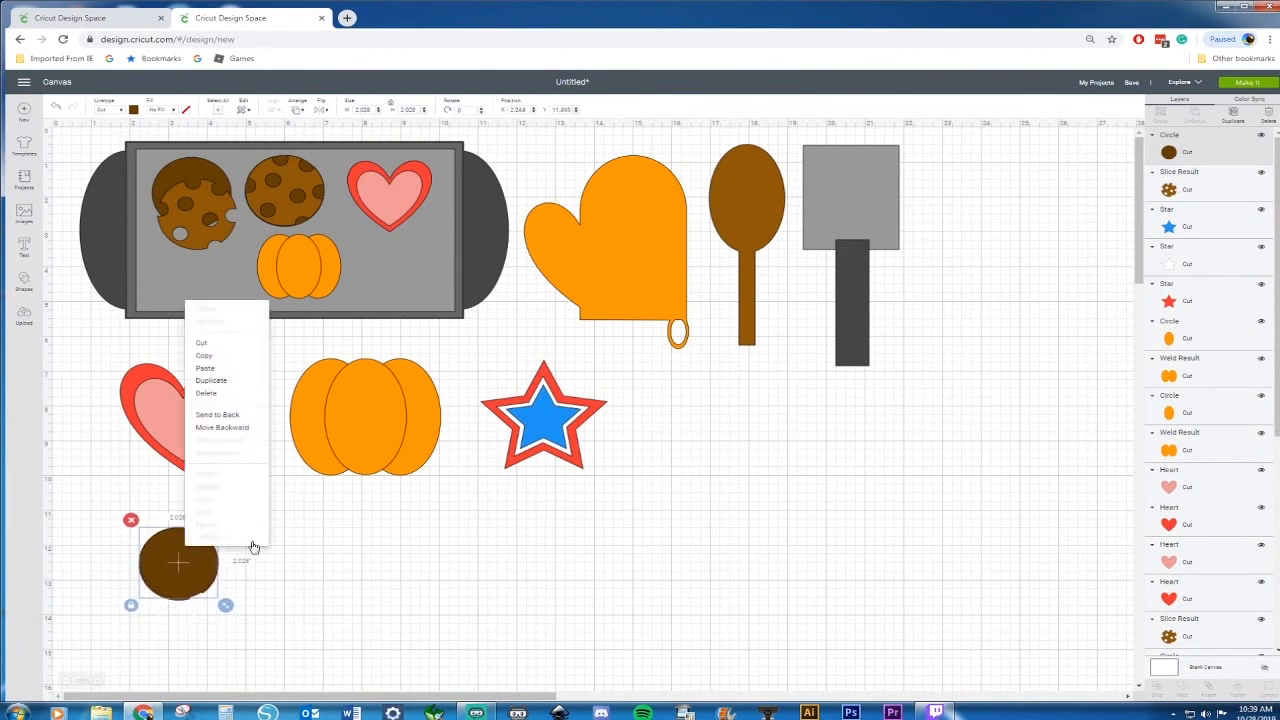
pyautogui.click(240, 428)
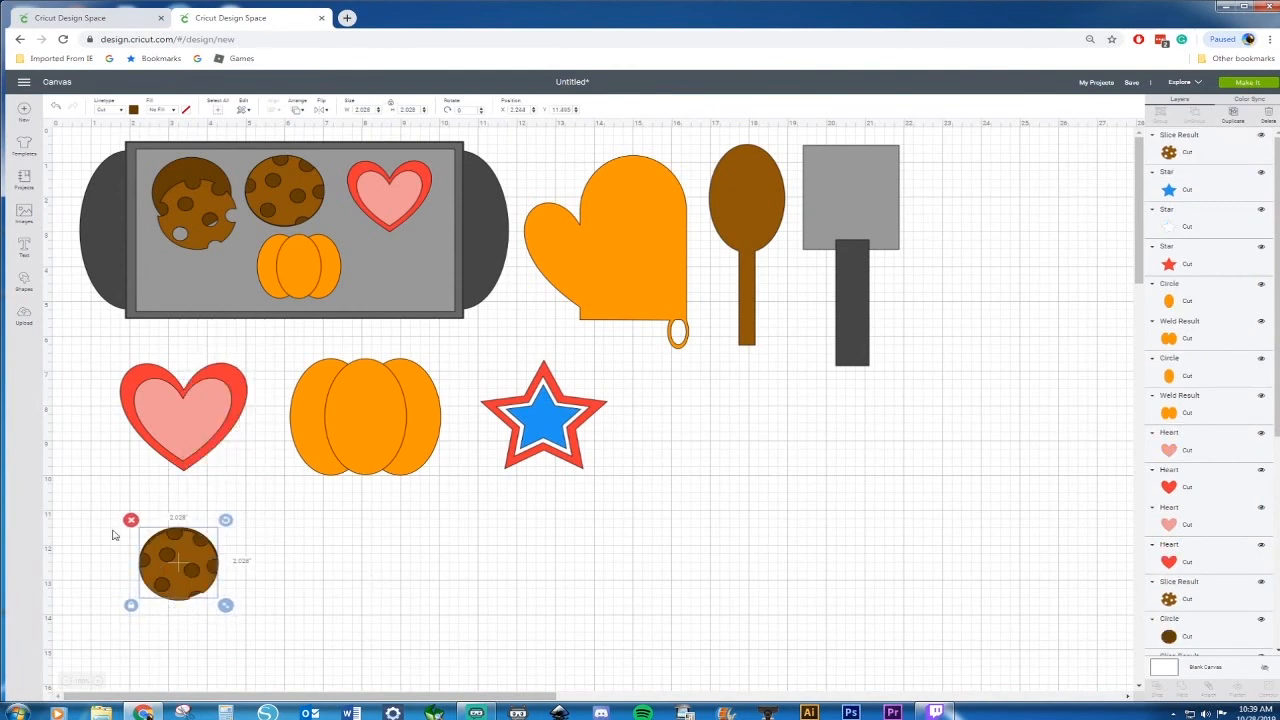
# Center the new cookie's layers vertically, enlarge it to about 3.44 in and place it below the heart
pyautogui.moveTo(95, 494); pyautogui.dragTo(271, 649)
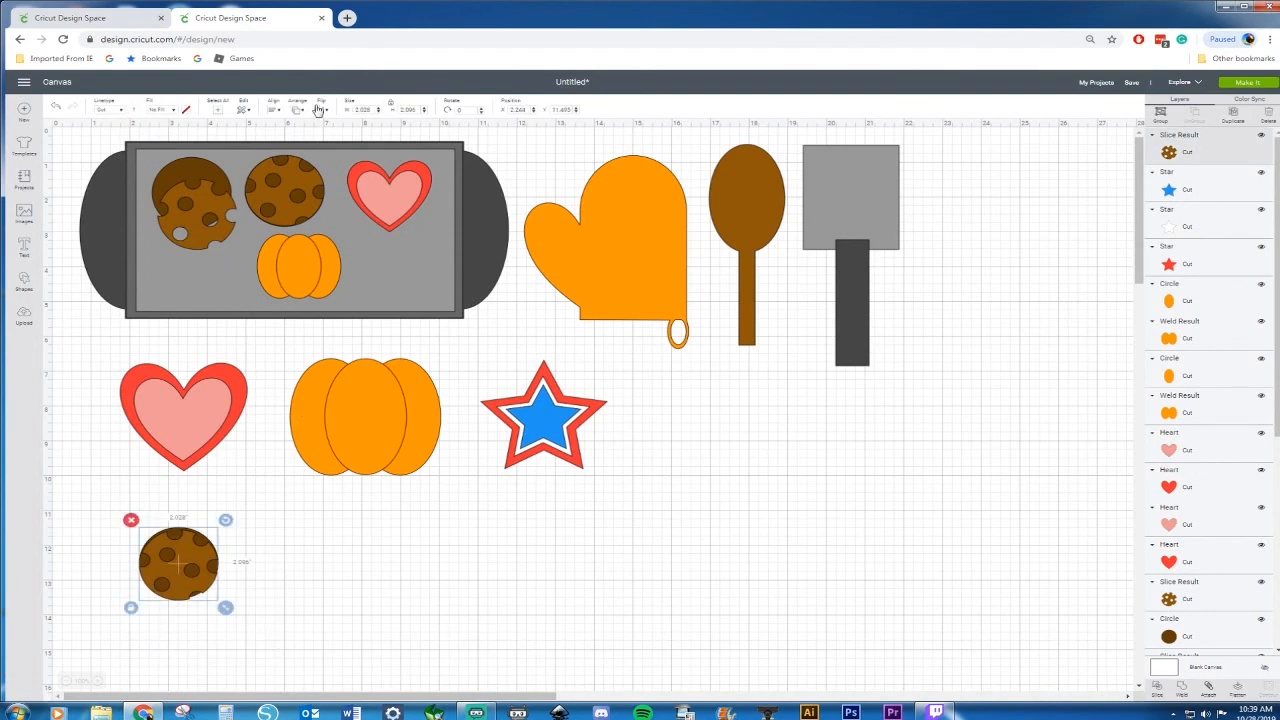
pyautogui.click(273, 114)
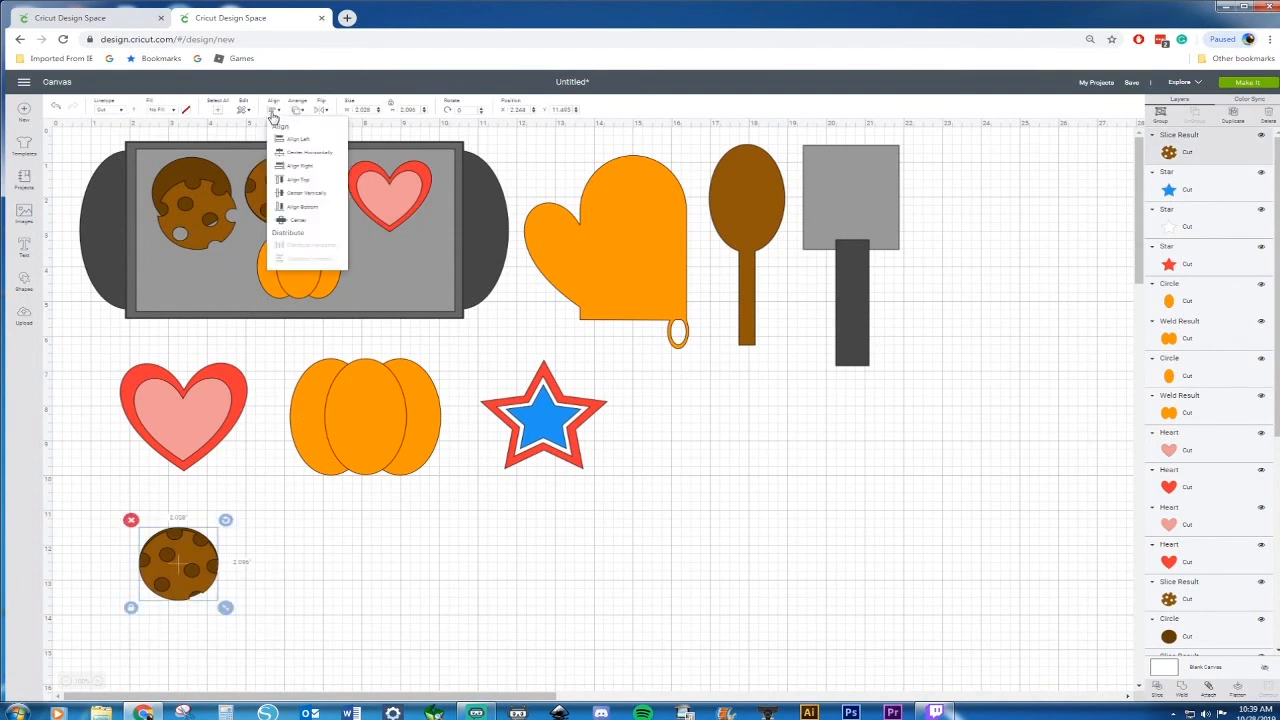
pyautogui.click(273, 114)
pyautogui.click(274, 113)
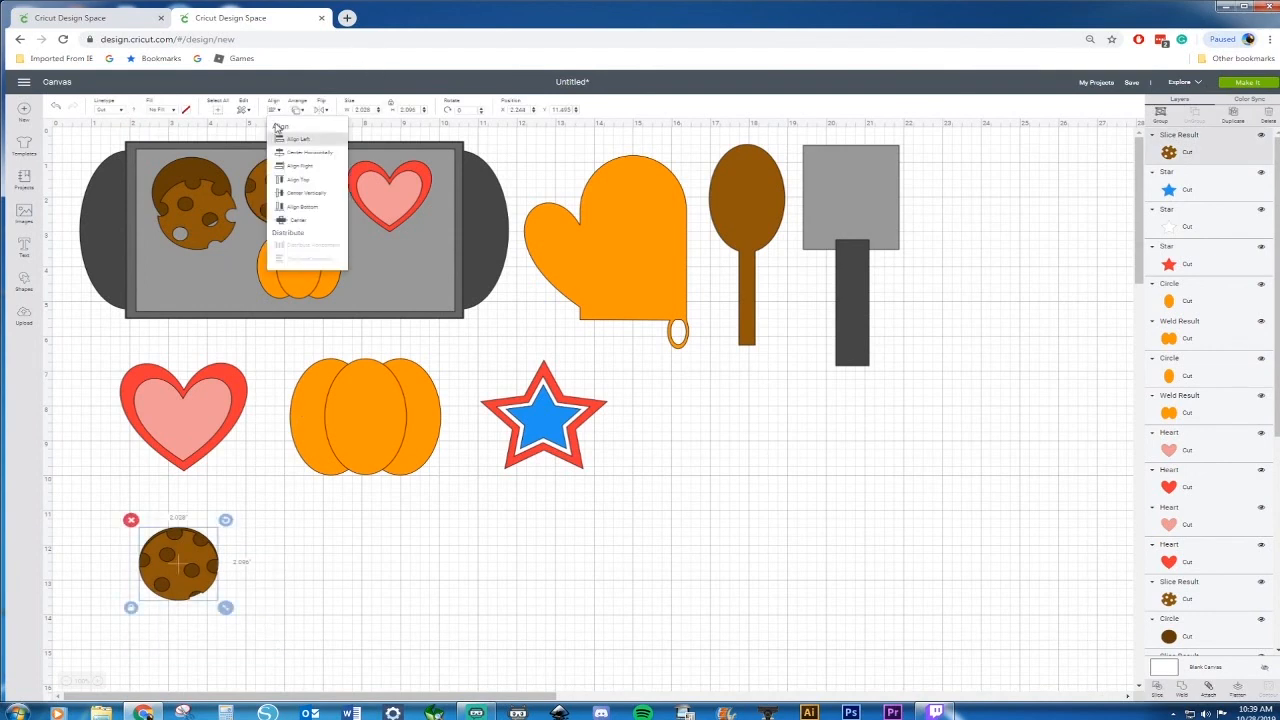
pyautogui.click(300, 193)
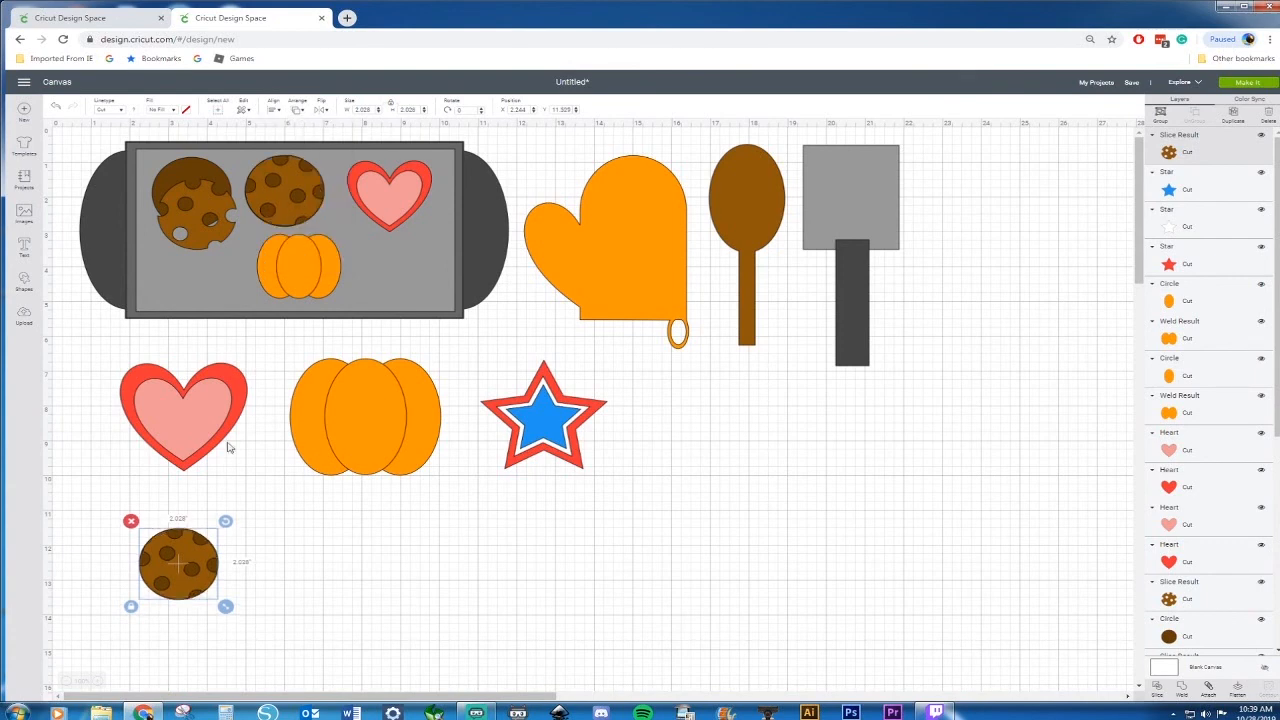
pyautogui.moveTo(226, 606); pyautogui.dragTo(281, 656)
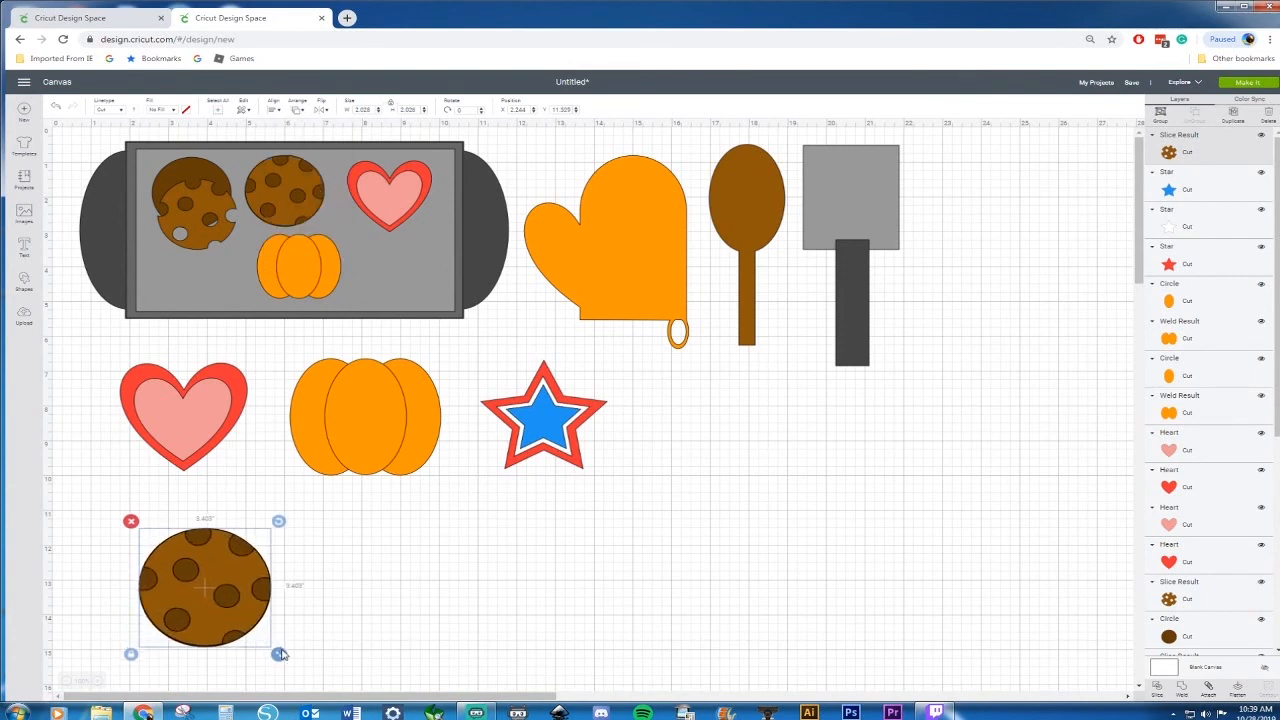
pyautogui.moveTo(208, 610); pyautogui.dragTo(182, 567)
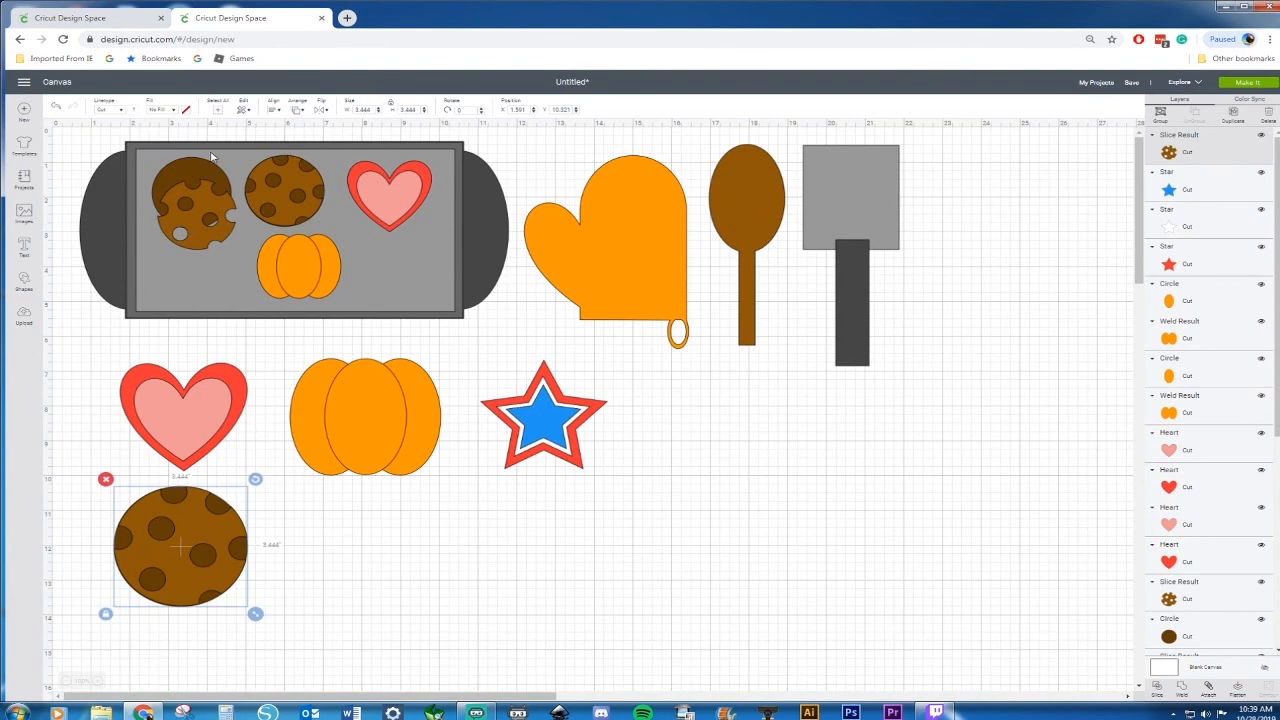
# Delete the leftover cookie pieces in the baking sheet's top-left slot
pyautogui.click(210, 210)
pyautogui.press('Delete')
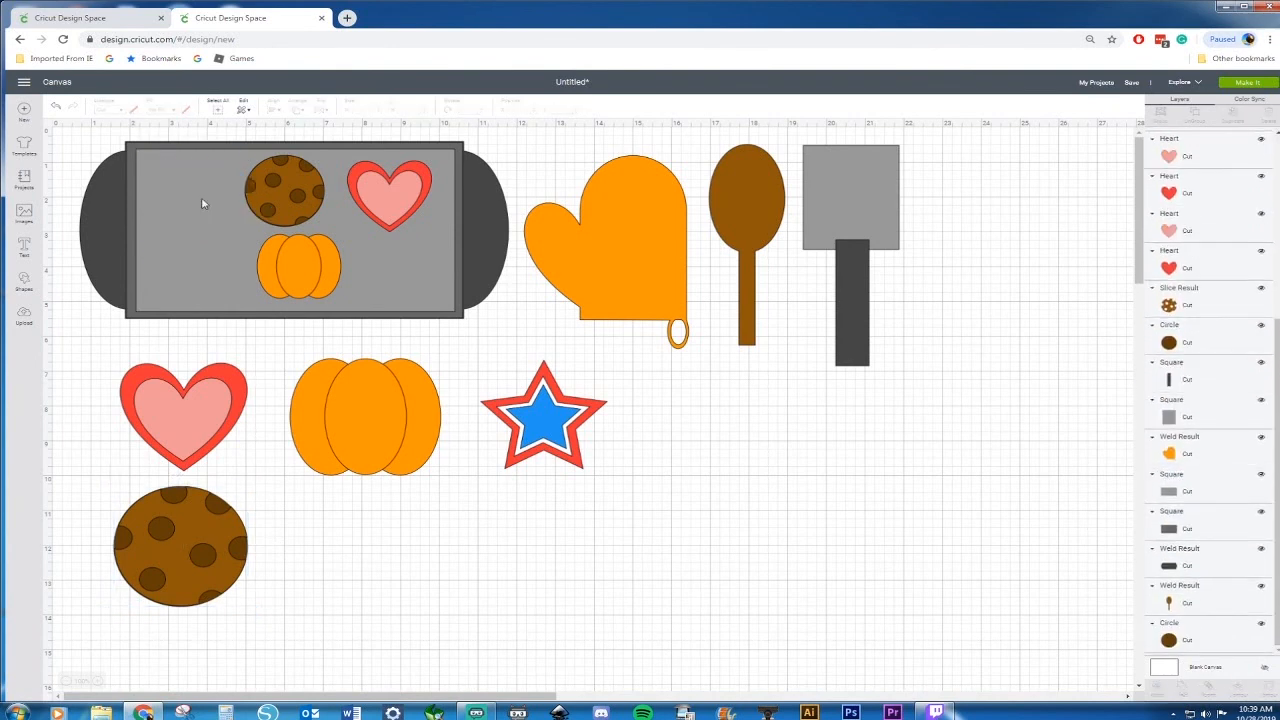
pyautogui.moveTo(497, 404); pyautogui.dragTo(640, 534)
pyautogui.click(606, 480)
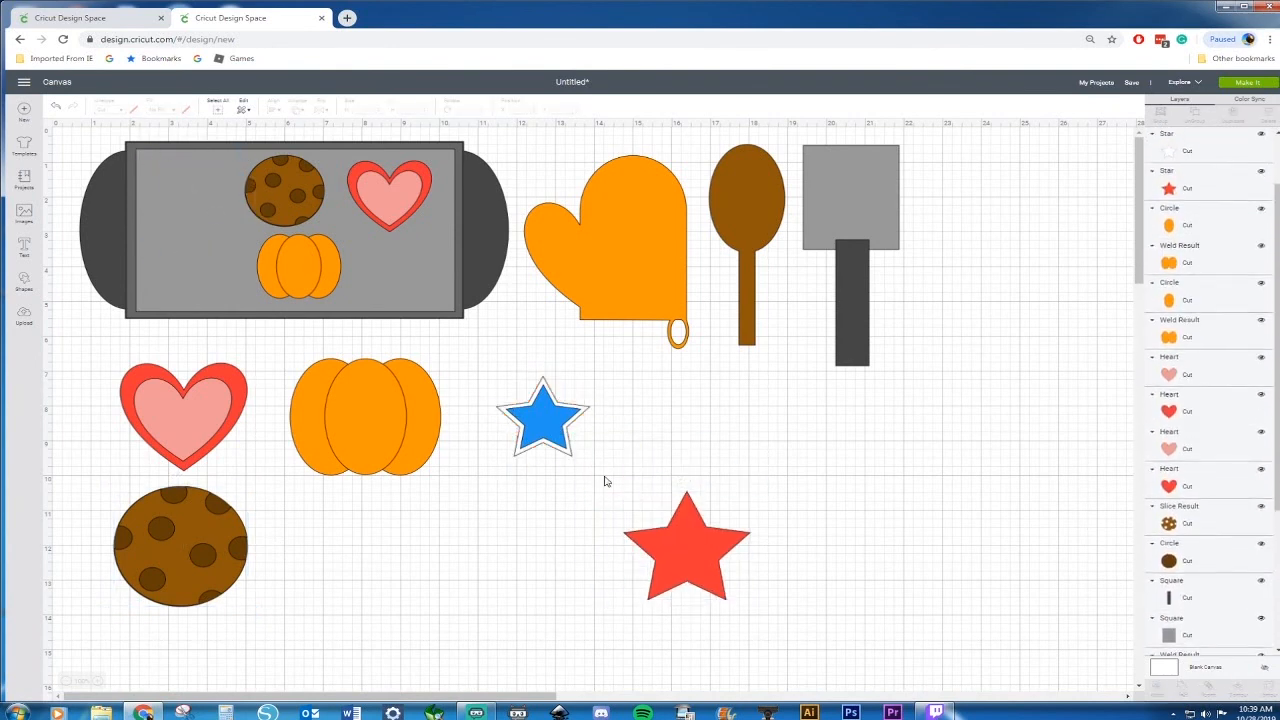
pyautogui.click(55, 107)
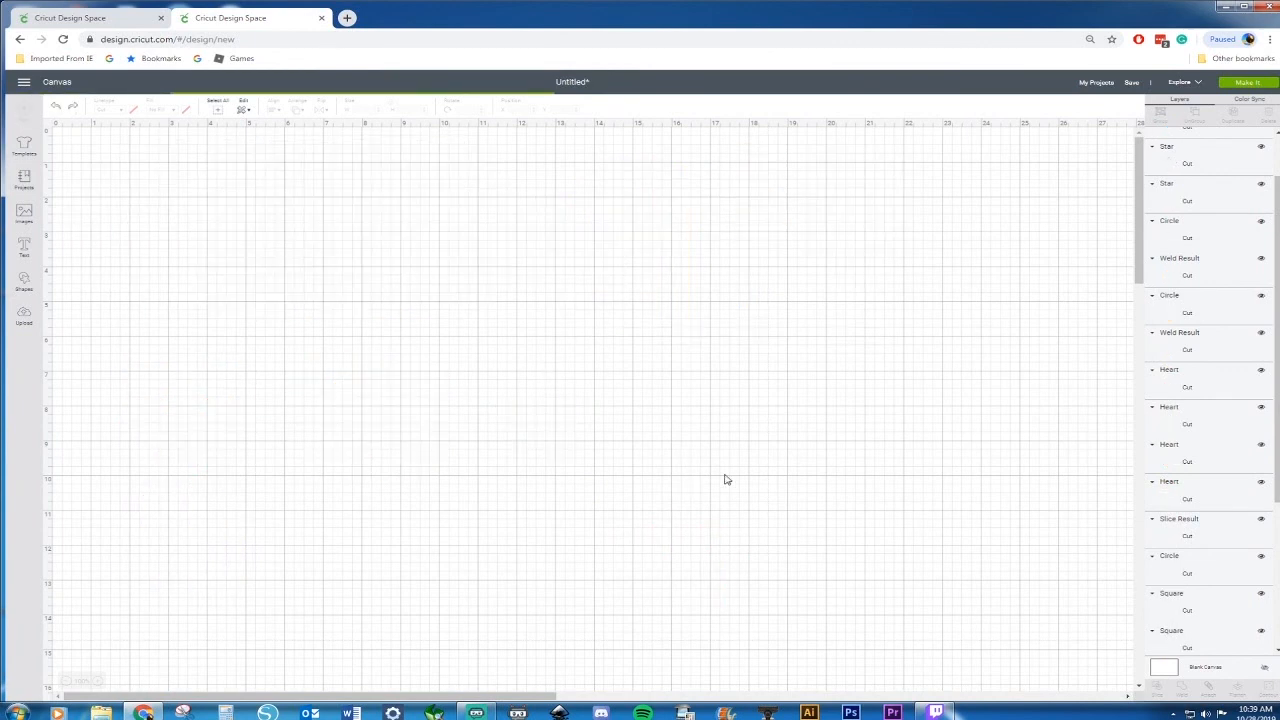
# Duplicate the stacked star and place a copy about 2.02 in wide in the sheet's top-left slot
pyautogui.moveTo(470, 345); pyautogui.dragTo(490, 400)
pyautogui.click(615, 506)
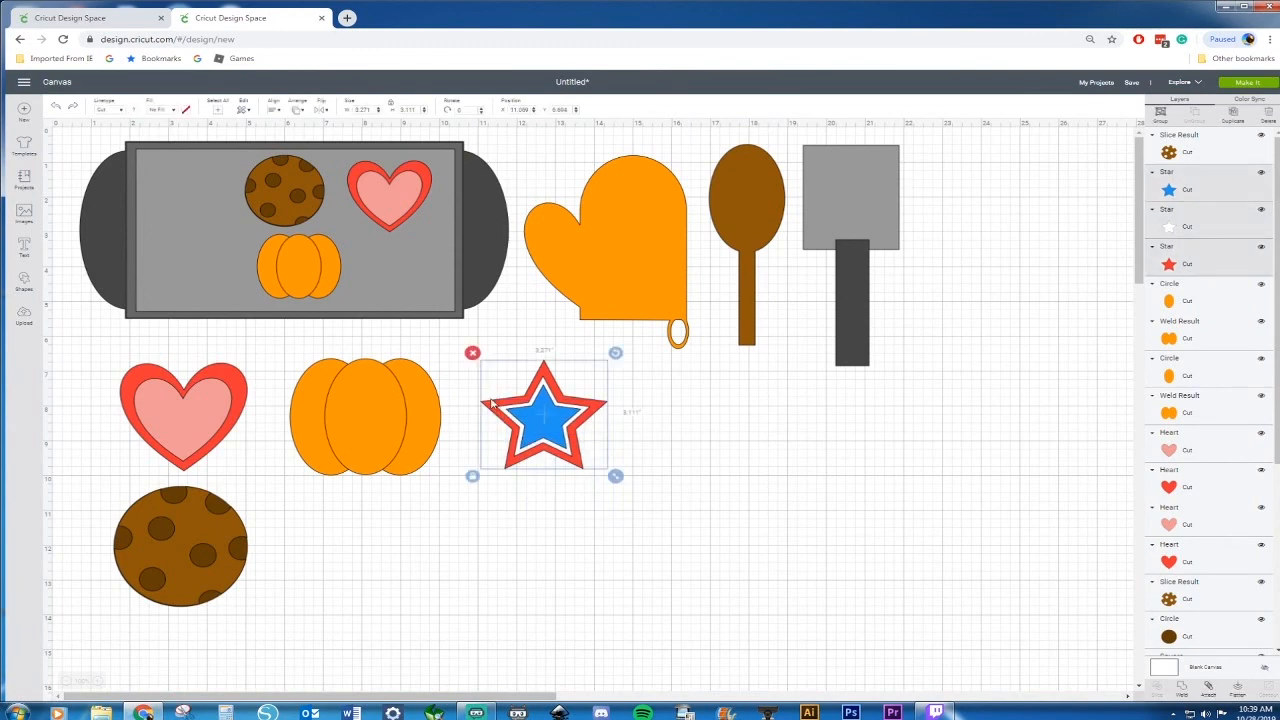
pyautogui.hotkey('ctrl', 'd')
pyautogui.moveTo(632, 489); pyautogui.dragTo(191, 205)
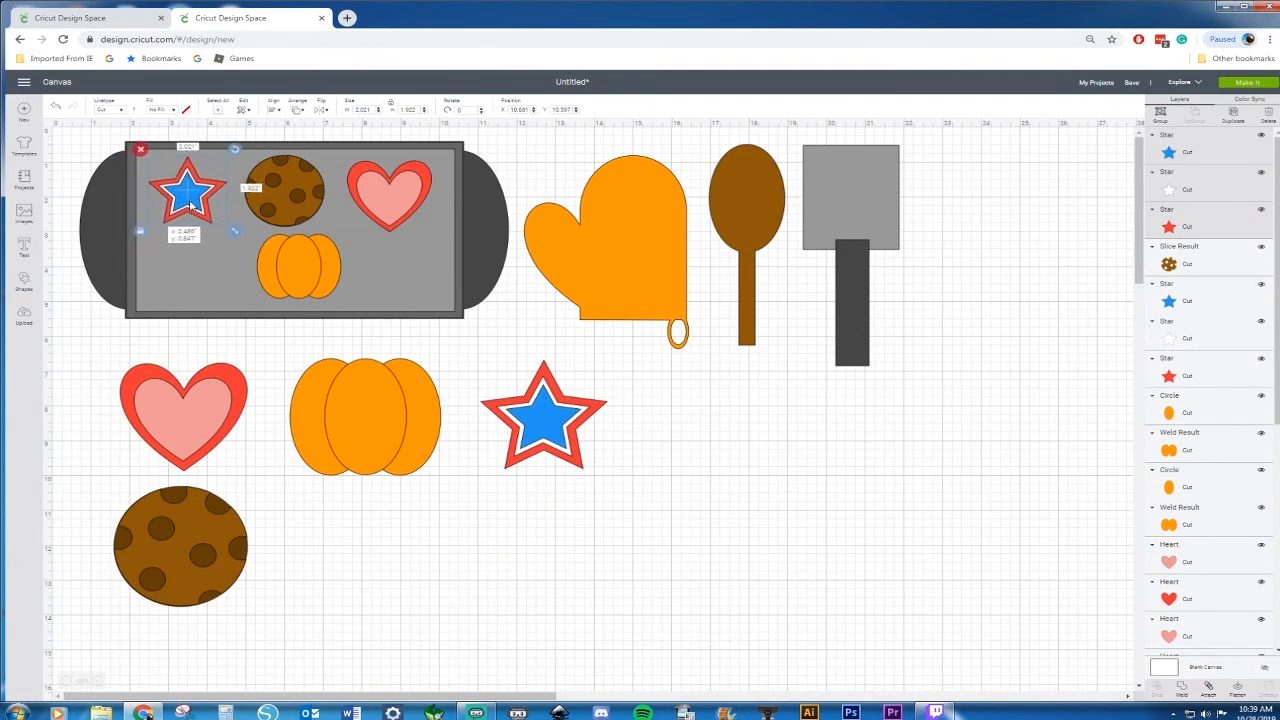
pyautogui.click(628, 384)
# Move the original stacked star beside the large cookie
pyautogui.moveTo(548, 445); pyautogui.dragTo(348, 576)
pyautogui.click(513, 549)
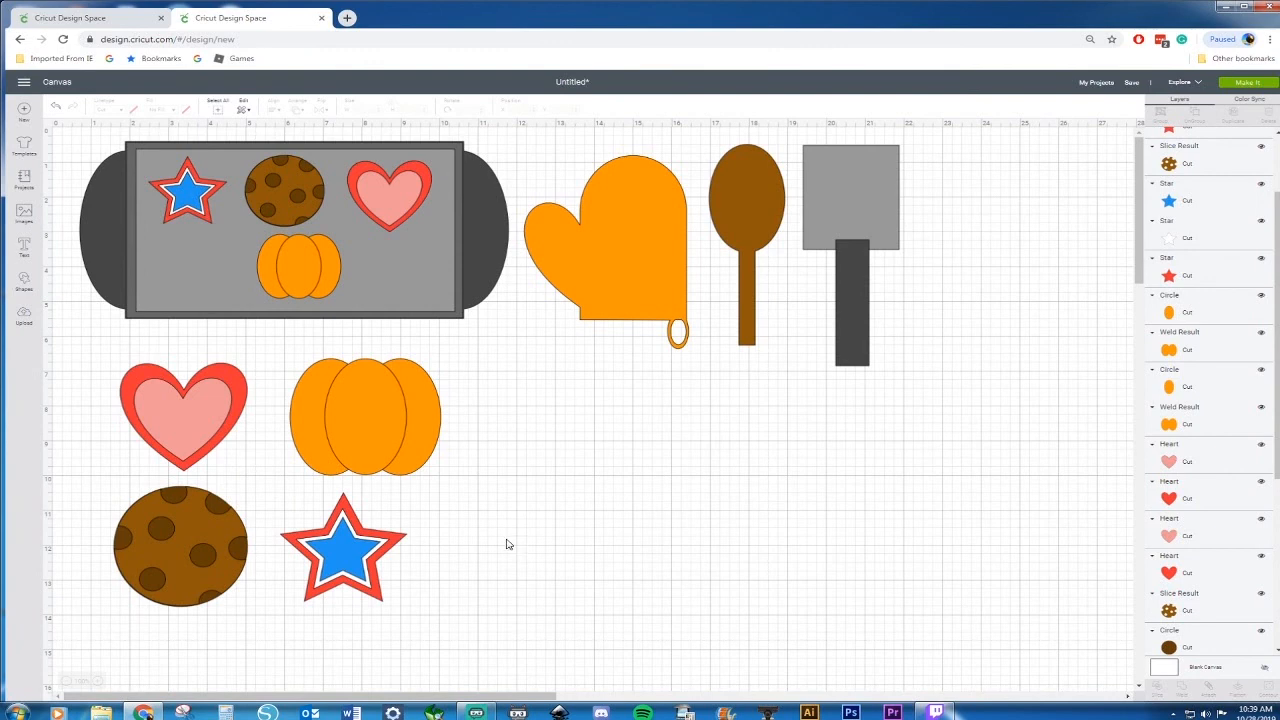
# Insert a circle and stretch it into an upright oval about 2.42 in wide and 4.07 in tall
pyautogui.click(22, 283)
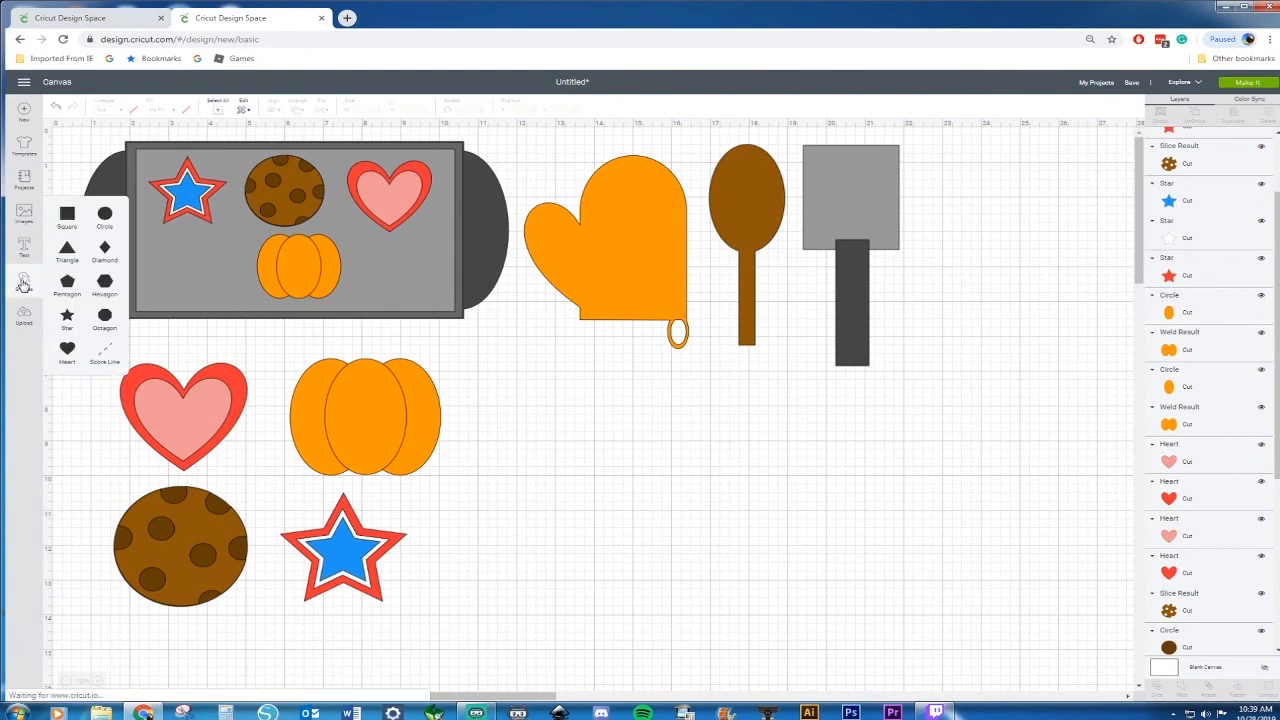
pyautogui.click(114, 228)
pyautogui.moveTo(404, 408); pyautogui.dragTo(550, 492)
pyautogui.moveTo(614, 540); pyautogui.dragTo(583, 568)
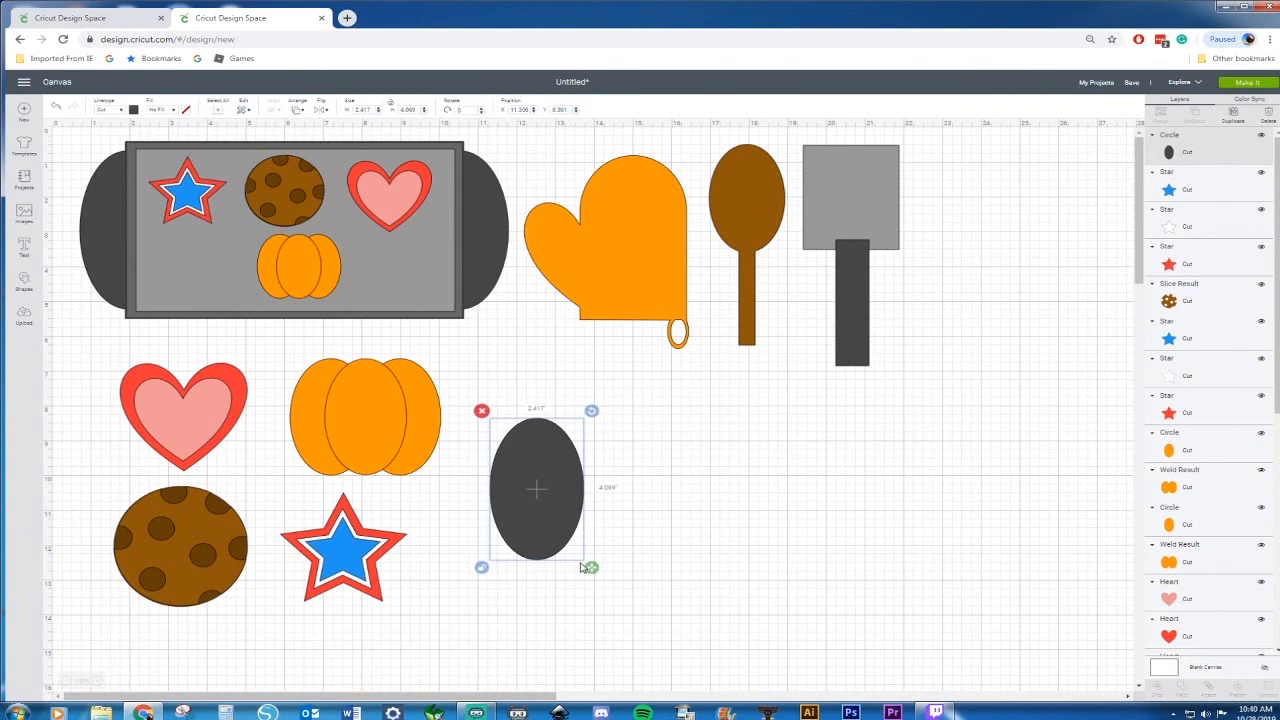
# Insert a square and resize it into a thin bar about 3.21 in by 0.28 in across the oval
pyautogui.click(26, 283)
pyautogui.click(67, 216)
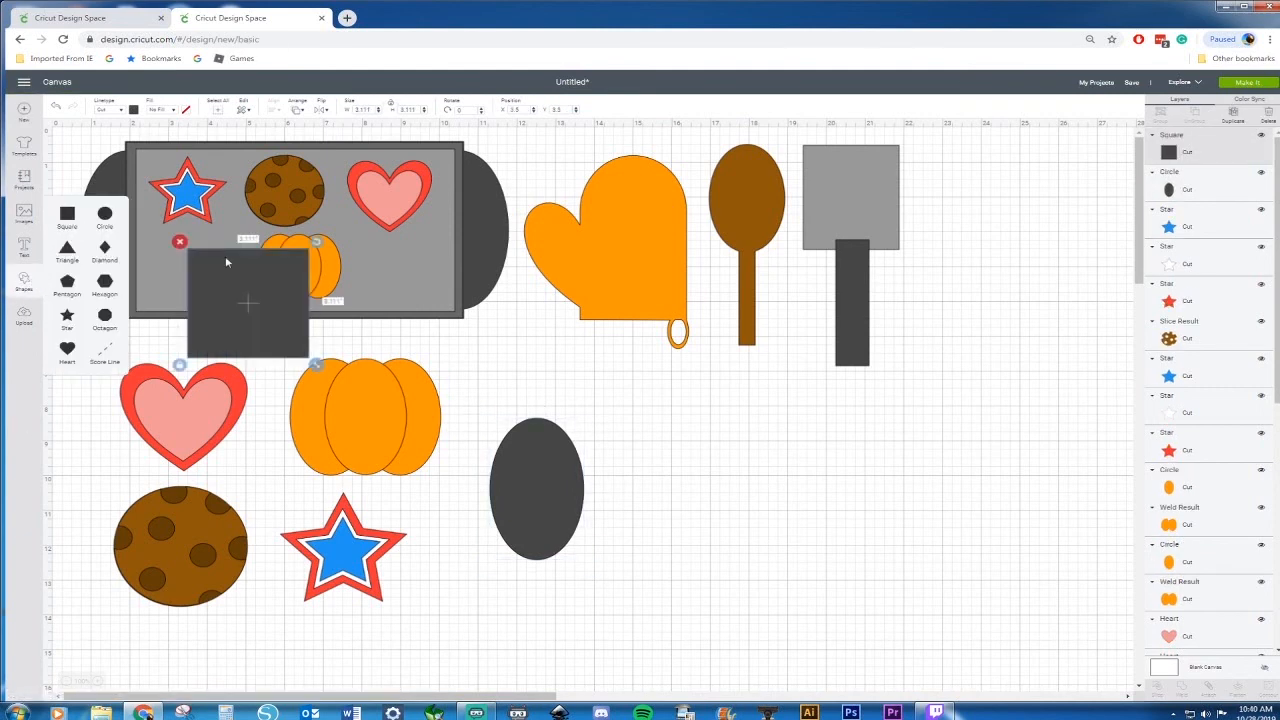
pyautogui.moveTo(278, 298); pyautogui.dragTo(731, 472)
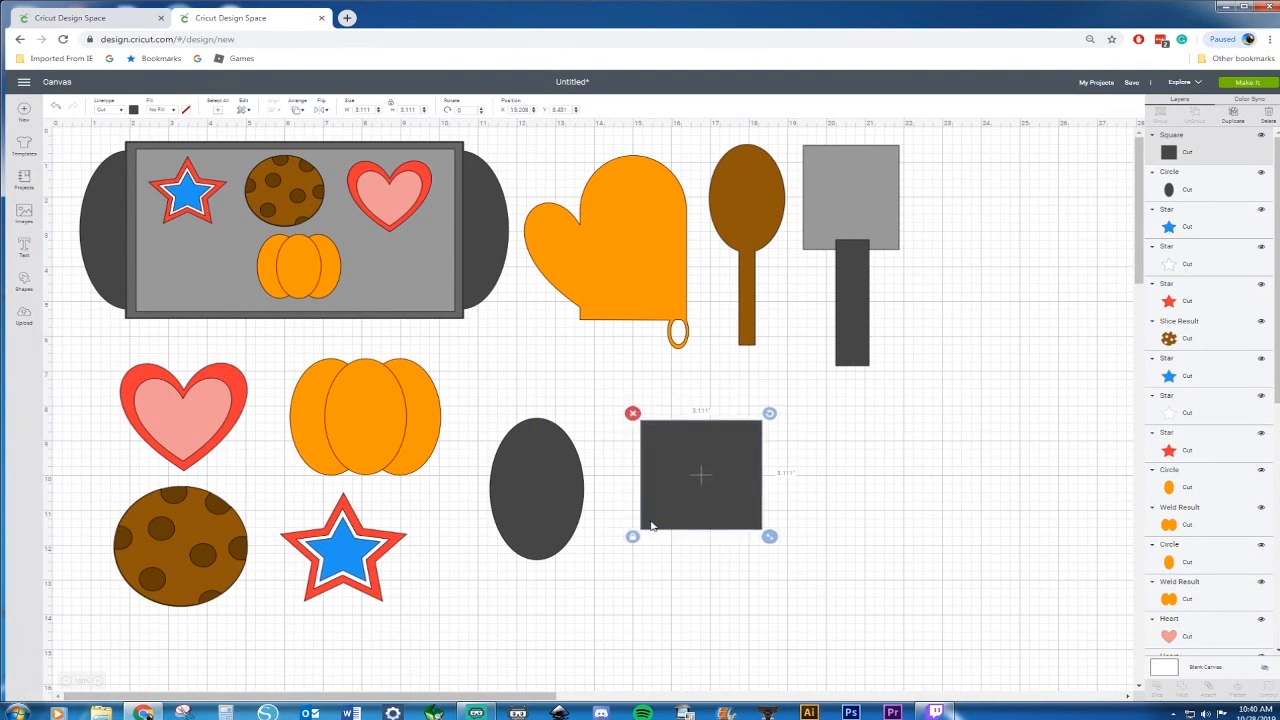
pyautogui.moveTo(769, 537); pyautogui.dragTo(777, 455)
pyautogui.moveTo(700, 434); pyautogui.dragTo(548, 452)
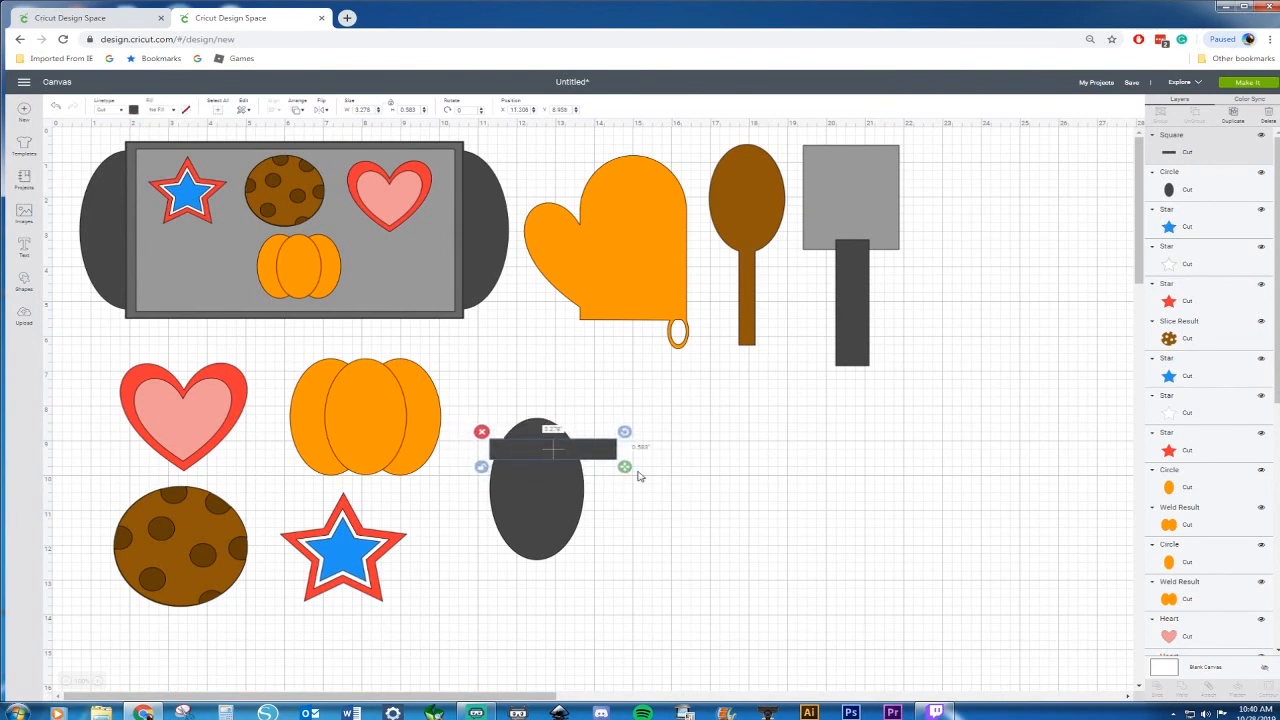
pyautogui.moveTo(624, 472); pyautogui.dragTo(578, 543)
# Paste four more copies of the bar down the oval
pyautogui.hotkey('ctrl', 'c')
pyautogui.hotkey('ctrl', 'v')
pyautogui.hotkey('ctrl', 'c')
pyautogui.hotkey('ctrl', 'v')
pyautogui.hotkey('ctrl', 'c')
pyautogui.hotkey('ctrl', 'v')
pyautogui.hotkey('ctrl', 'c')
pyautogui.hotkey('ctrl', 'v')
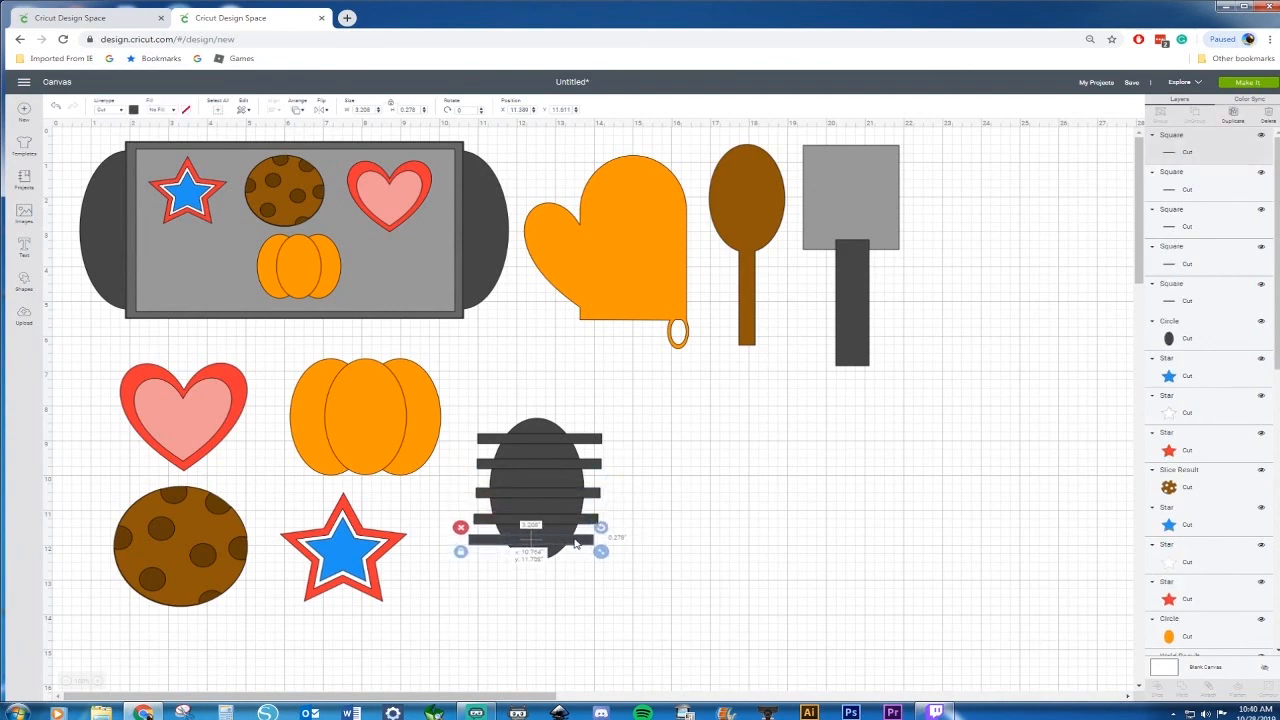
# Space the five bars evenly from the top to the bottom of the oval
pyautogui.click(598, 441)
pyautogui.keyDown('shift'); pyautogui.click(596, 466); pyautogui.keyUp('shift')
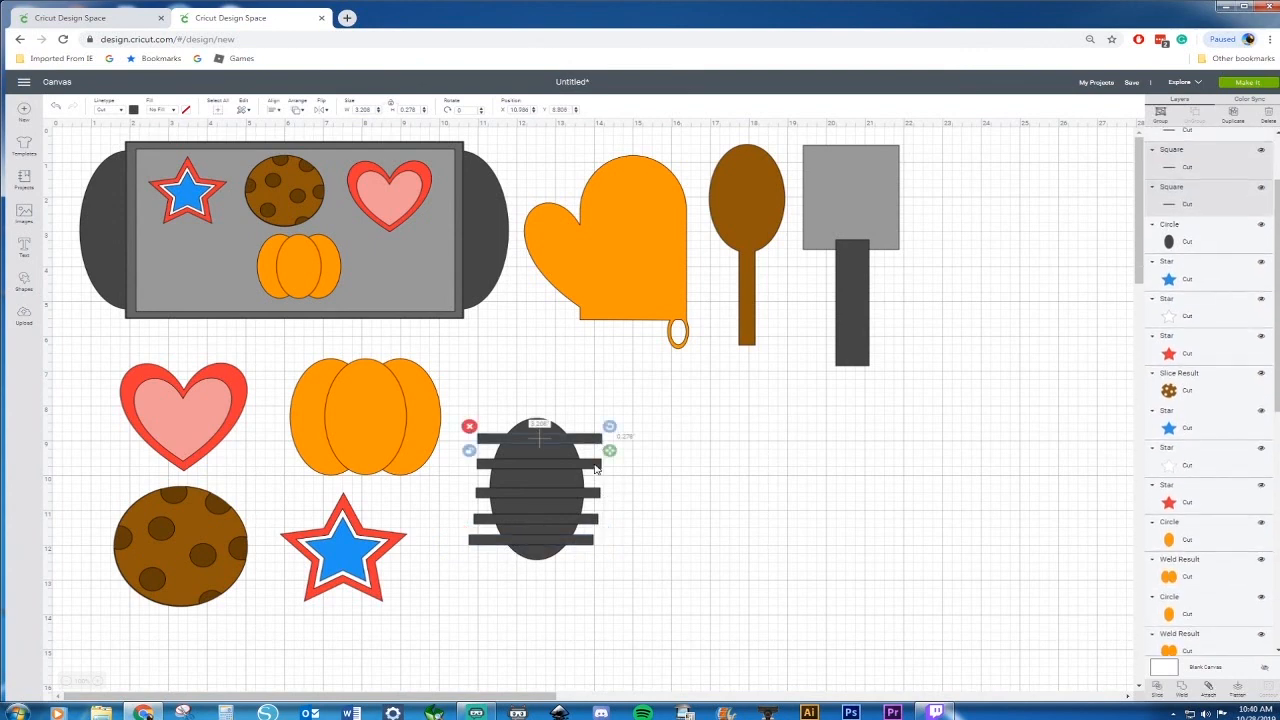
pyautogui.keyDown('shift'); pyautogui.click(597, 495); pyautogui.keyUp('shift')
pyautogui.click(590, 550)
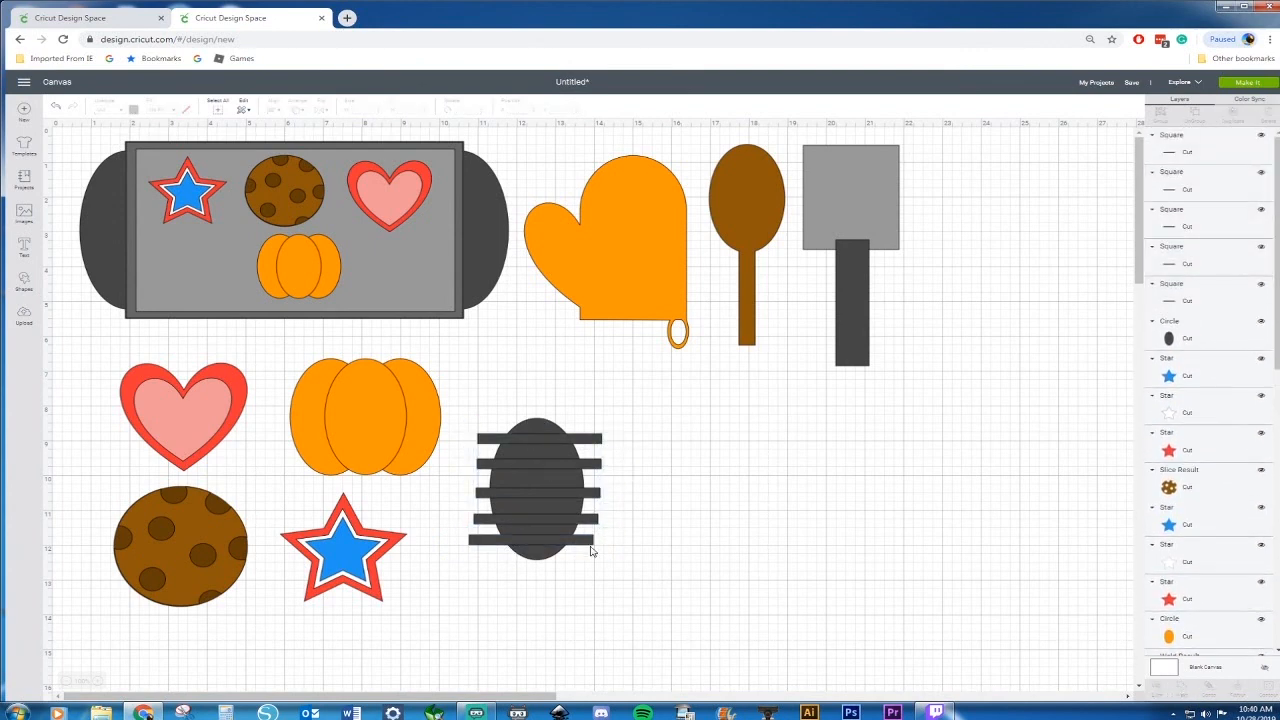
pyautogui.click(592, 547)
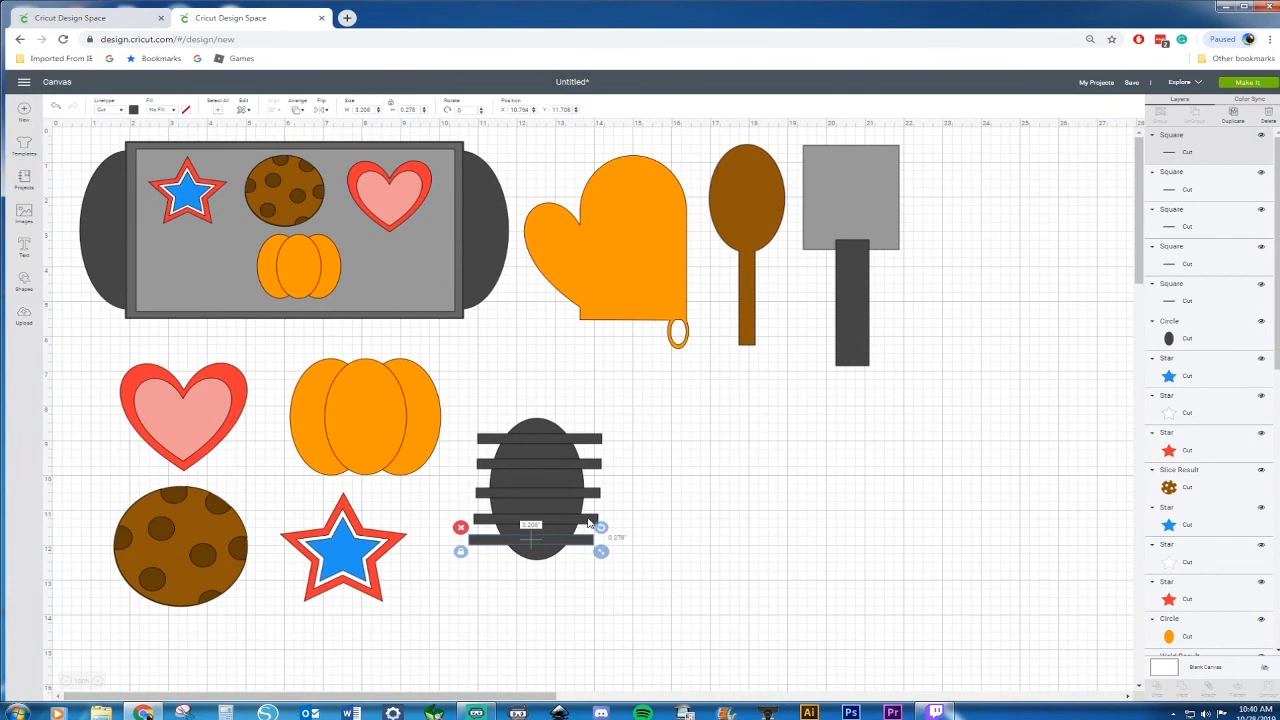
pyautogui.keyDown('shift'); pyautogui.click(591, 519); pyautogui.keyUp('shift')
pyautogui.keyDown('shift'); pyautogui.click(594, 494); pyautogui.keyUp('shift')
pyautogui.keyDown('shift'); pyautogui.click(593, 467); pyautogui.keyUp('shift')
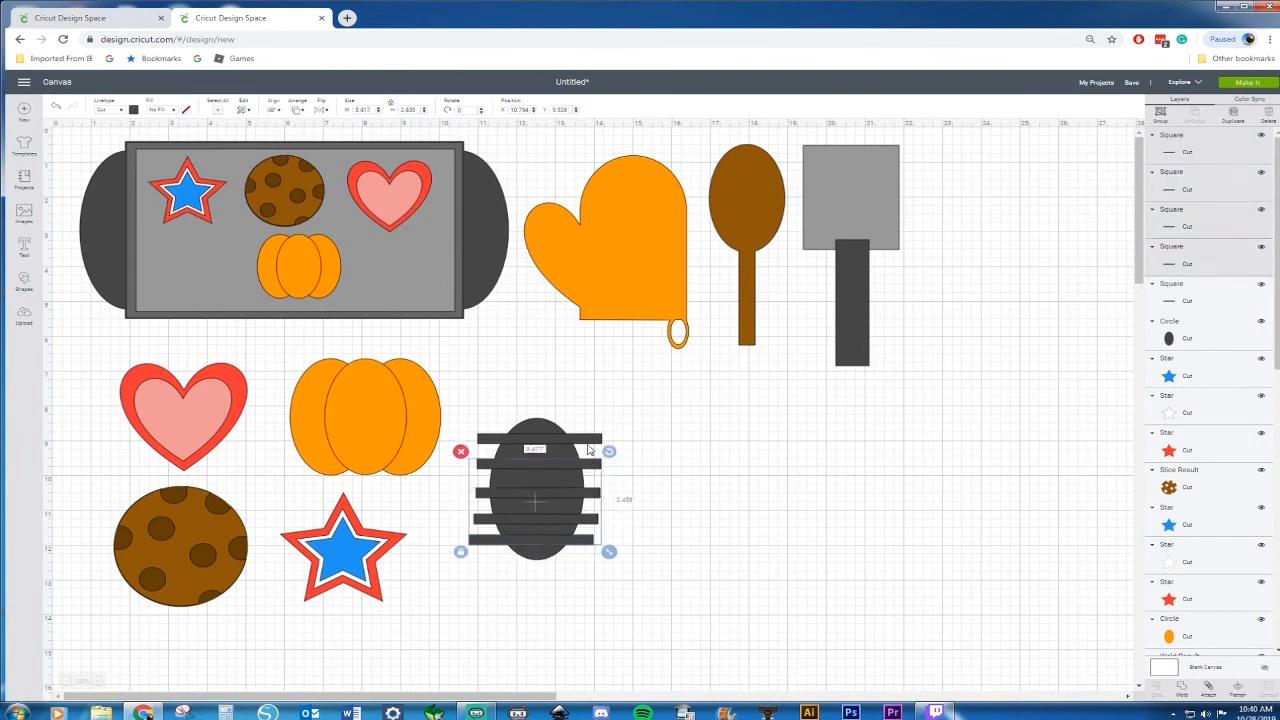
# Select all five bars and weld them into one striped shape
pyautogui.keyDown('shift'); pyautogui.click(588, 440); pyautogui.keyUp('shift')
pyautogui.rightClick(589, 444)
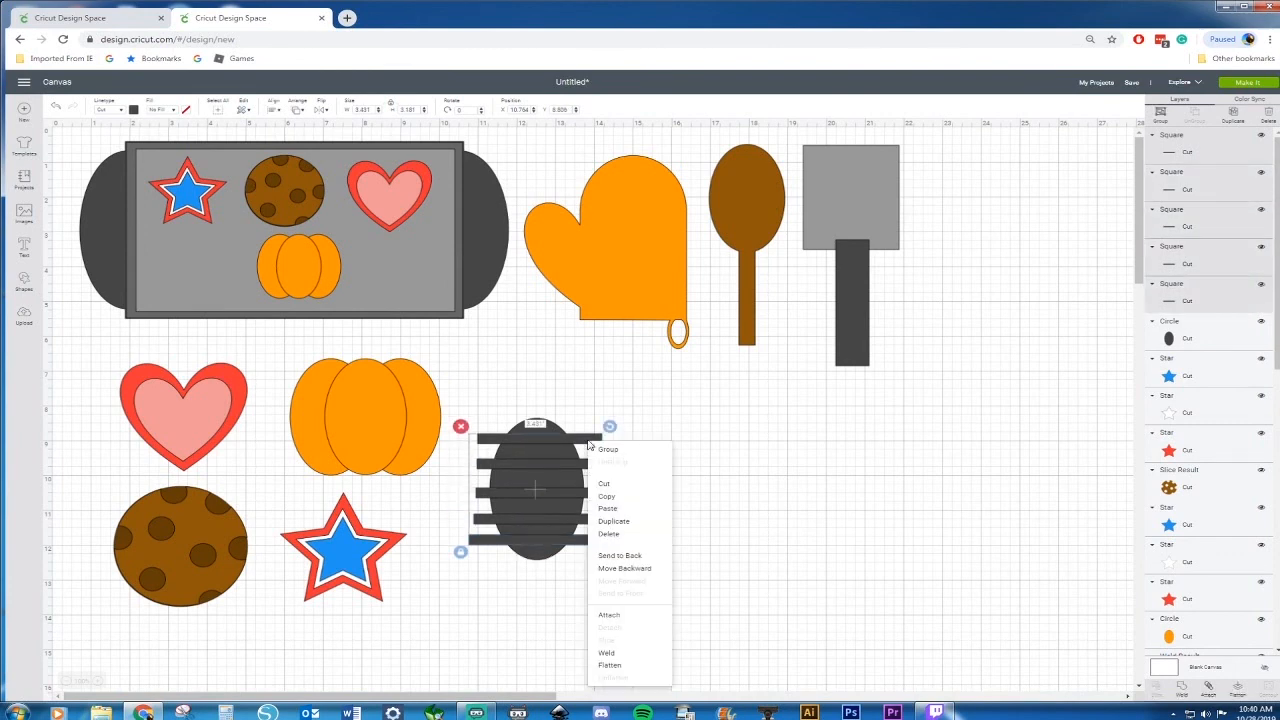
pyautogui.click(617, 663)
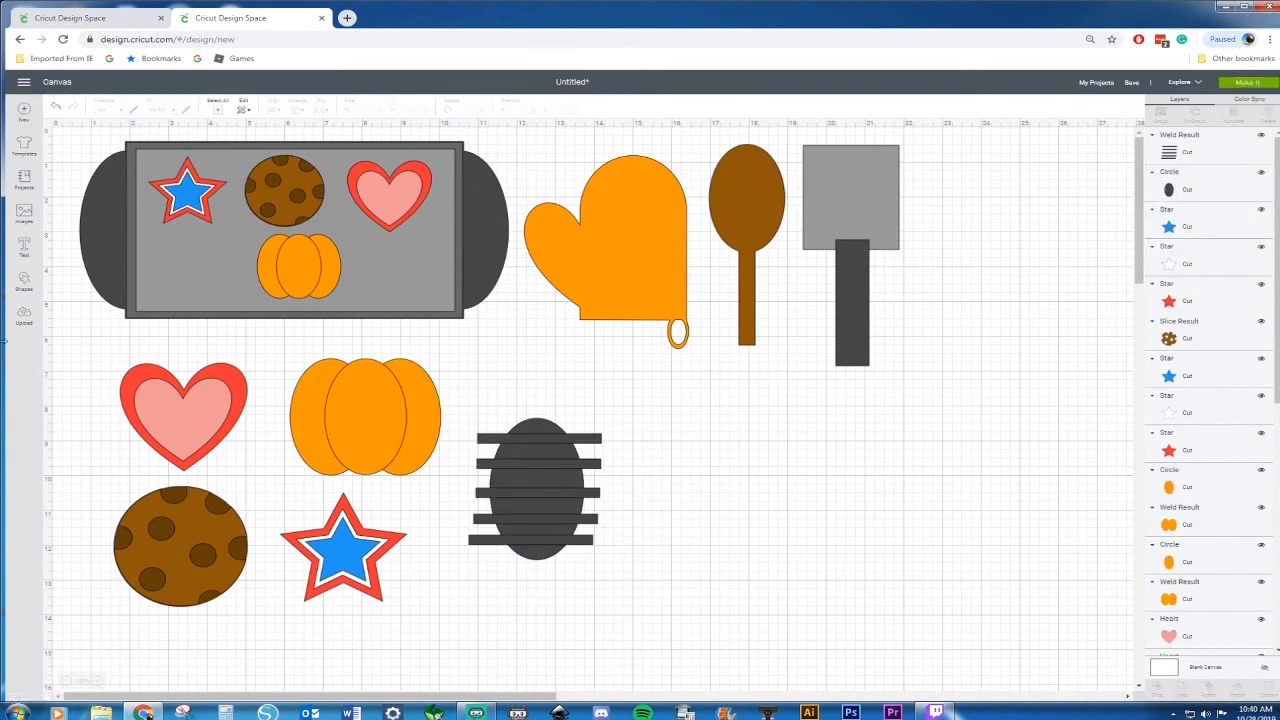
# Insert a heart about 3.58 in by 1.94 in, duplicate it and offset the copy slightly upward
pyautogui.click(23, 284)
pyautogui.click(67, 345)
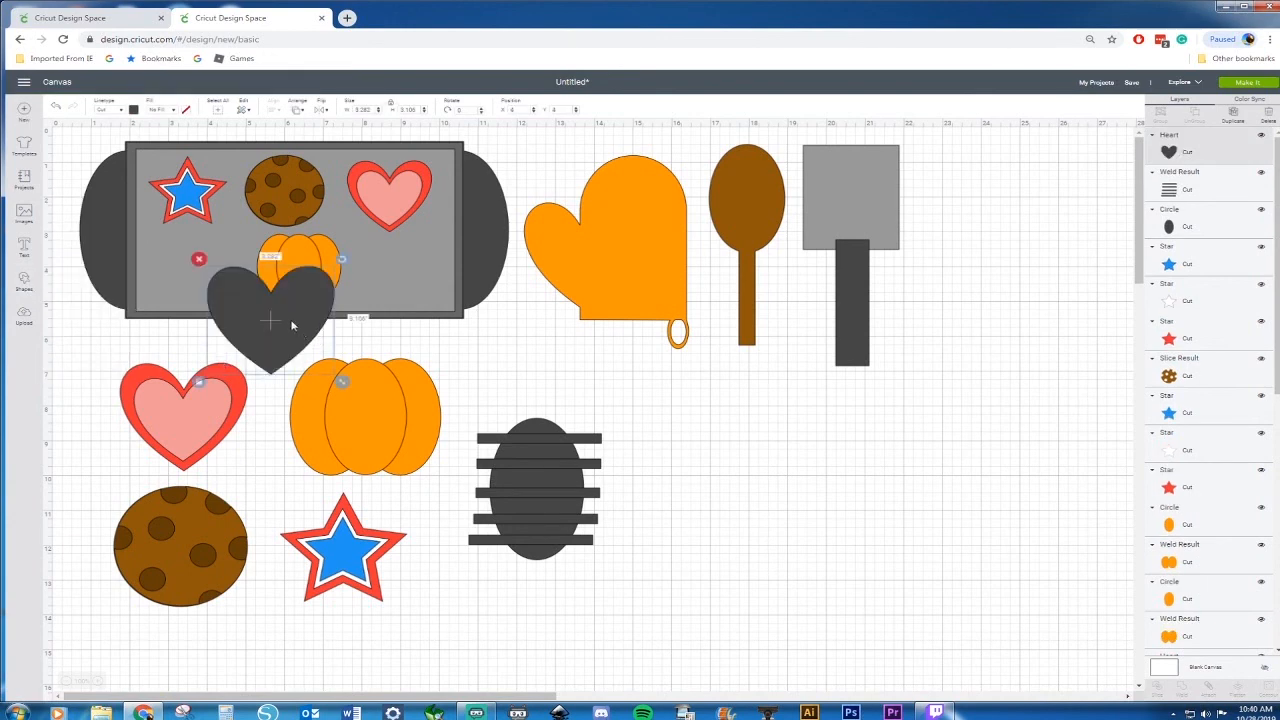
pyautogui.moveTo(294, 322); pyautogui.dragTo(829, 486)
pyautogui.moveTo(866, 542); pyautogui.dragTo(813, 470)
pyautogui.hotkey('ctrl', 'c')
pyautogui.hotkey('ctrl', 'v')
pyautogui.moveTo(910, 410); pyautogui.dragTo(805, 490)
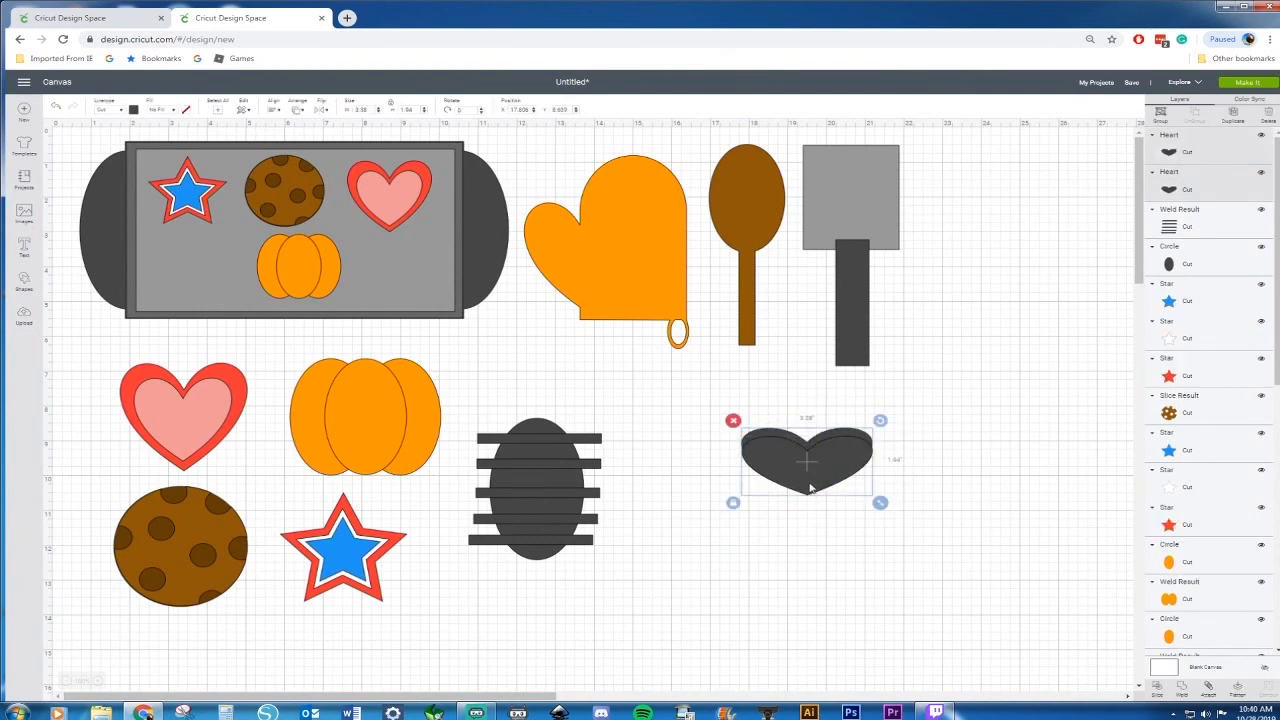
# Slice the two overlapping hearts and pull the thin wavy top piece away
pyautogui.rightClick(808, 482)
pyautogui.click(845, 431)
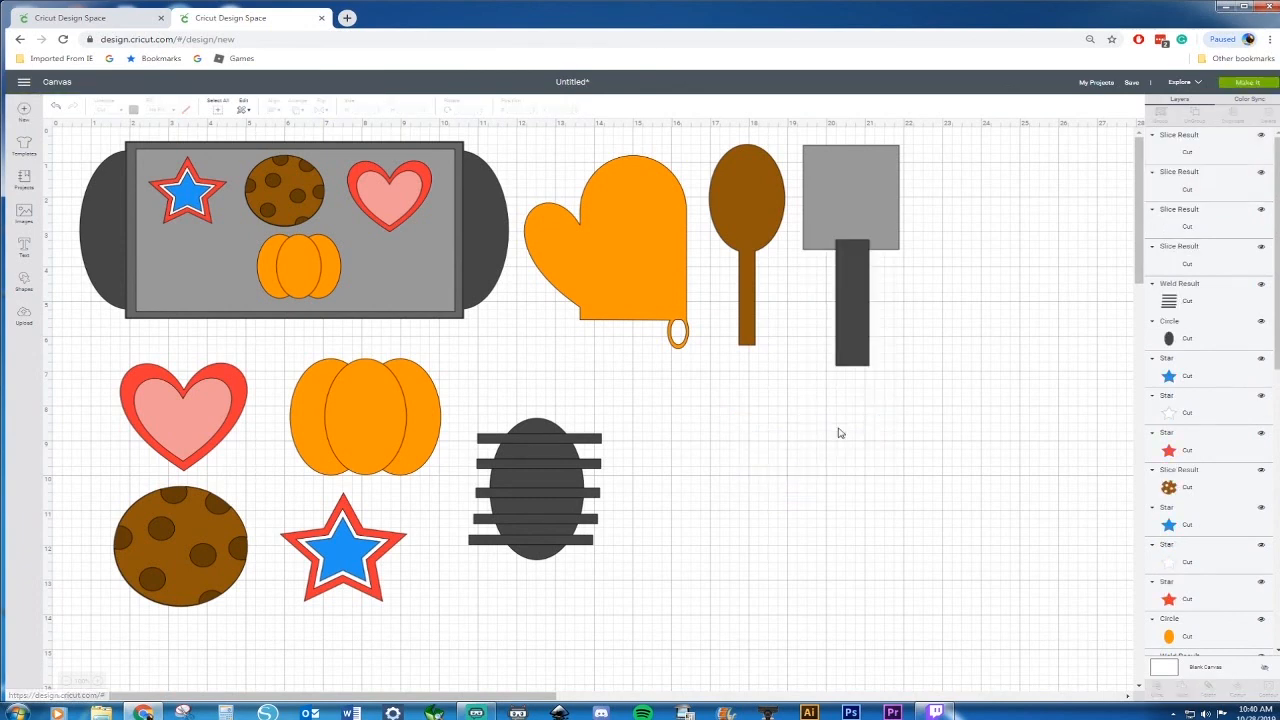
pyautogui.moveTo(845, 434); pyautogui.dragTo(906, 403)
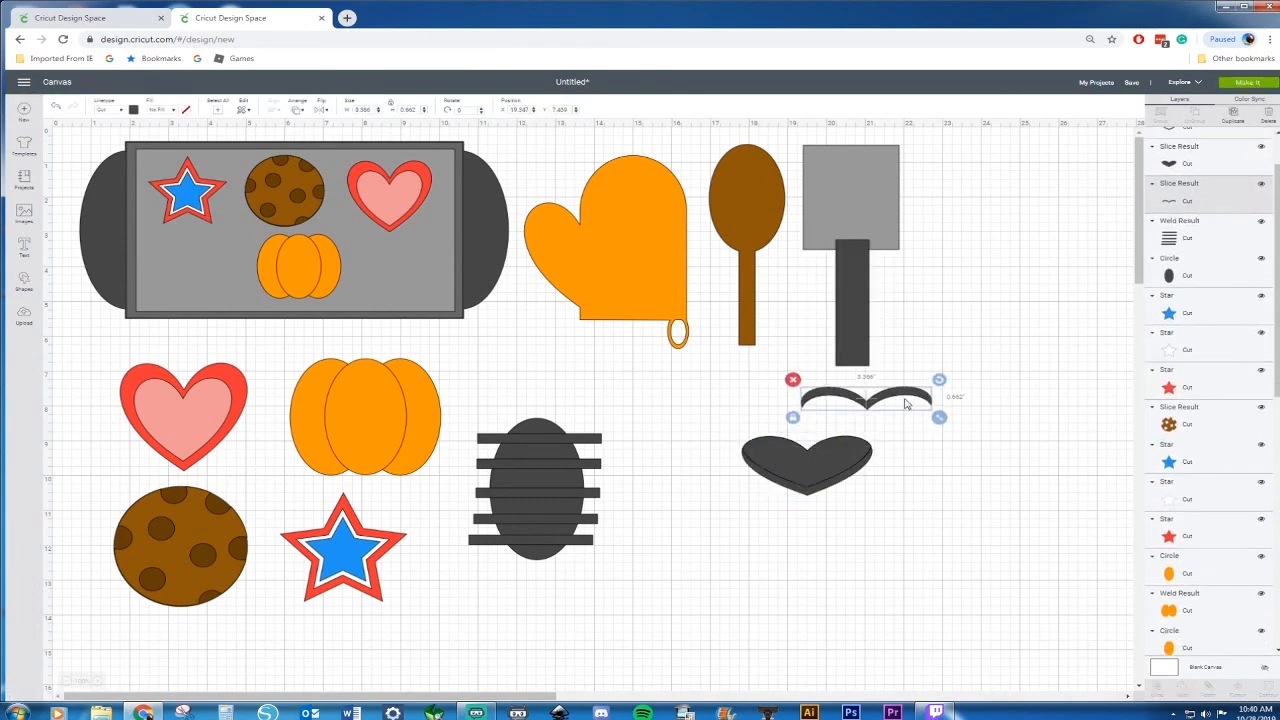
# Delete the leftover heart pieces and the accidentally pasted heart
pyautogui.click(800, 465)
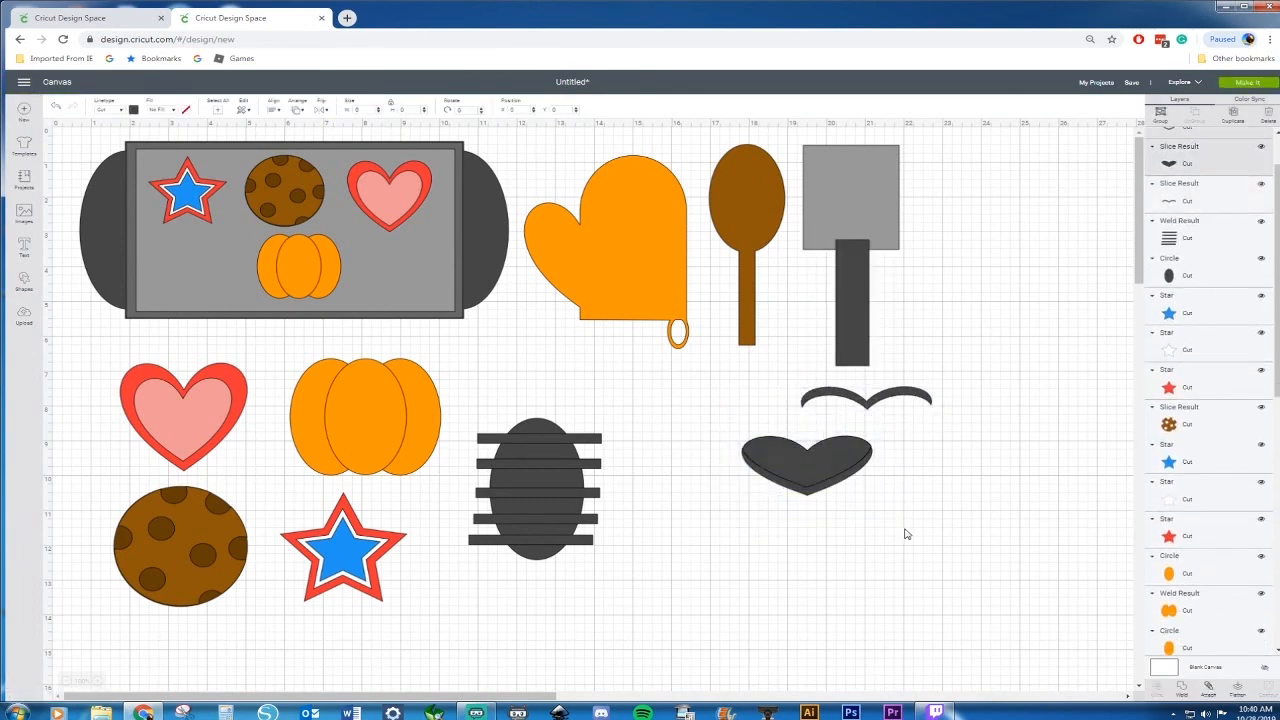
pyautogui.hotkey('ctrl', 'v')
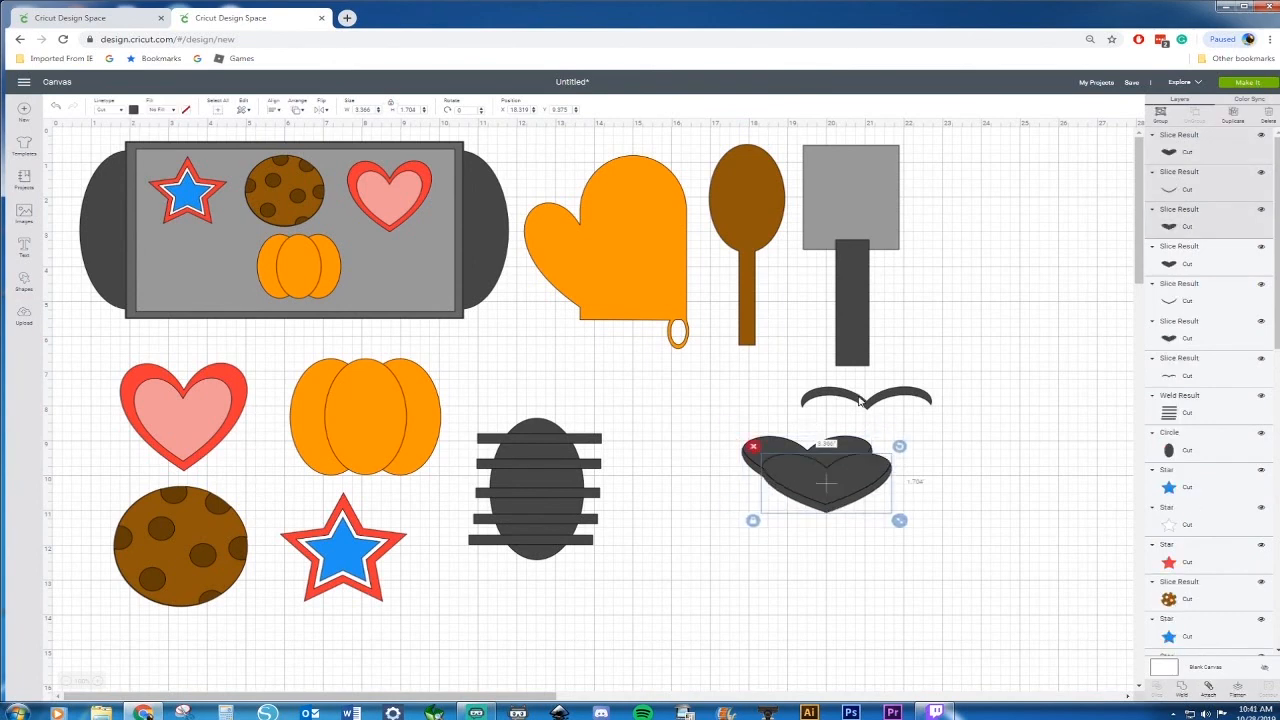
pyautogui.moveTo(731, 432); pyautogui.dragTo(838, 523)
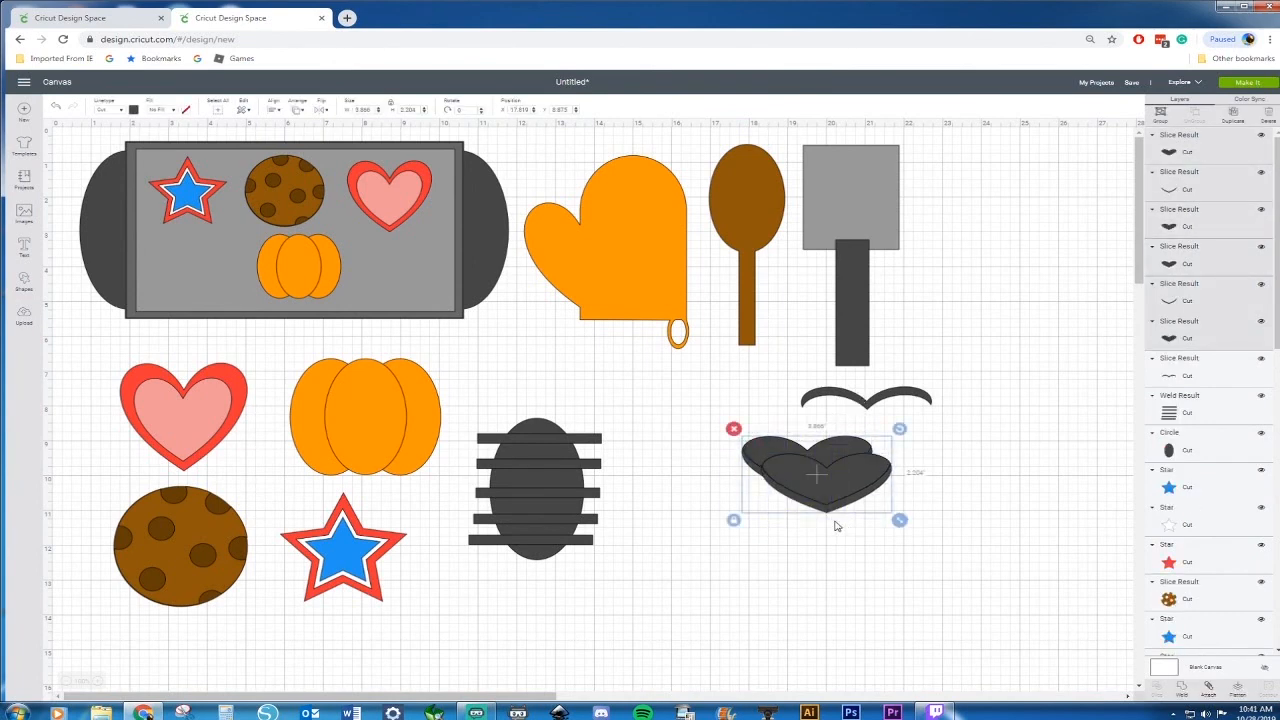
pyautogui.press('Delete')
# Line up the two wavy pieces end to end and weld them into one long wavy line
pyautogui.moveTo(870, 405)
pyautogui.mouseDown()
pyautogui.moveTo(801, 437)
pyautogui.moveTo(807, 462)
pyautogui.moveTo(793, 468)
pyautogui.moveTo(954, 432)
pyautogui.moveTo(939, 434)
pyautogui.mouseUp()
pyautogui.moveTo(718, 402); pyautogui.dragTo(1050, 486)
pyautogui.rightClick(937, 433)
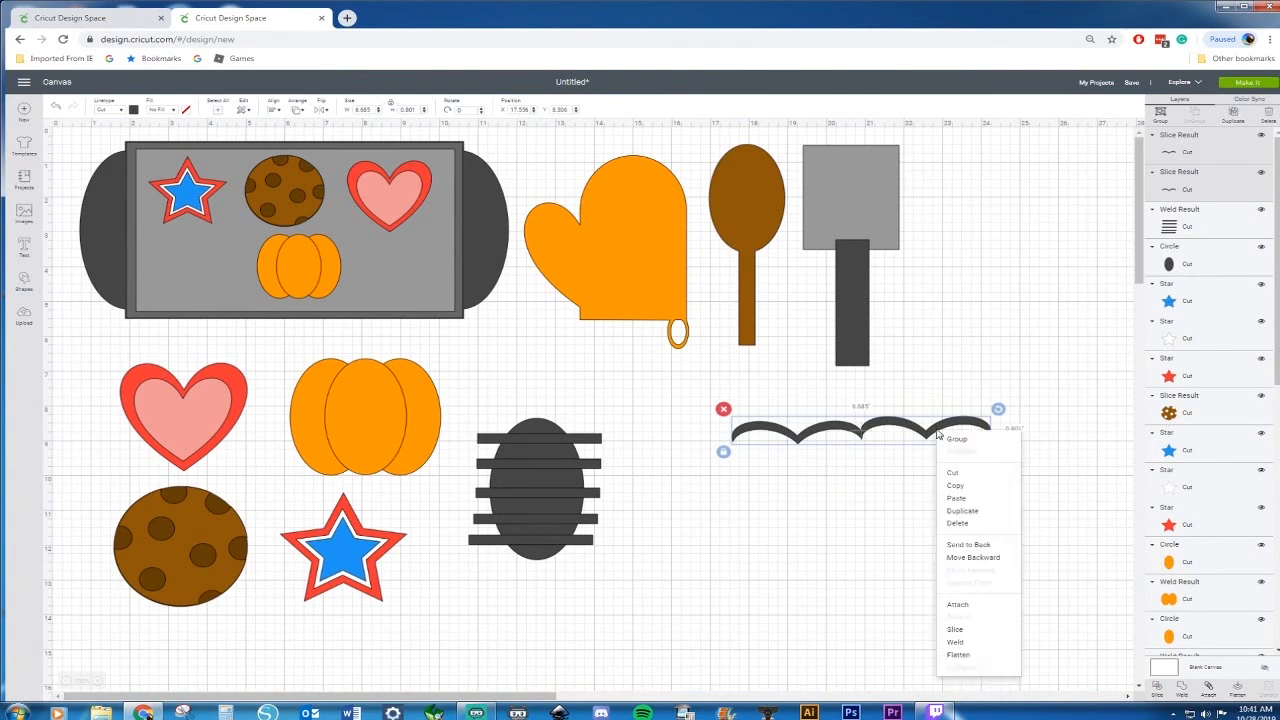
pyautogui.click(956, 642)
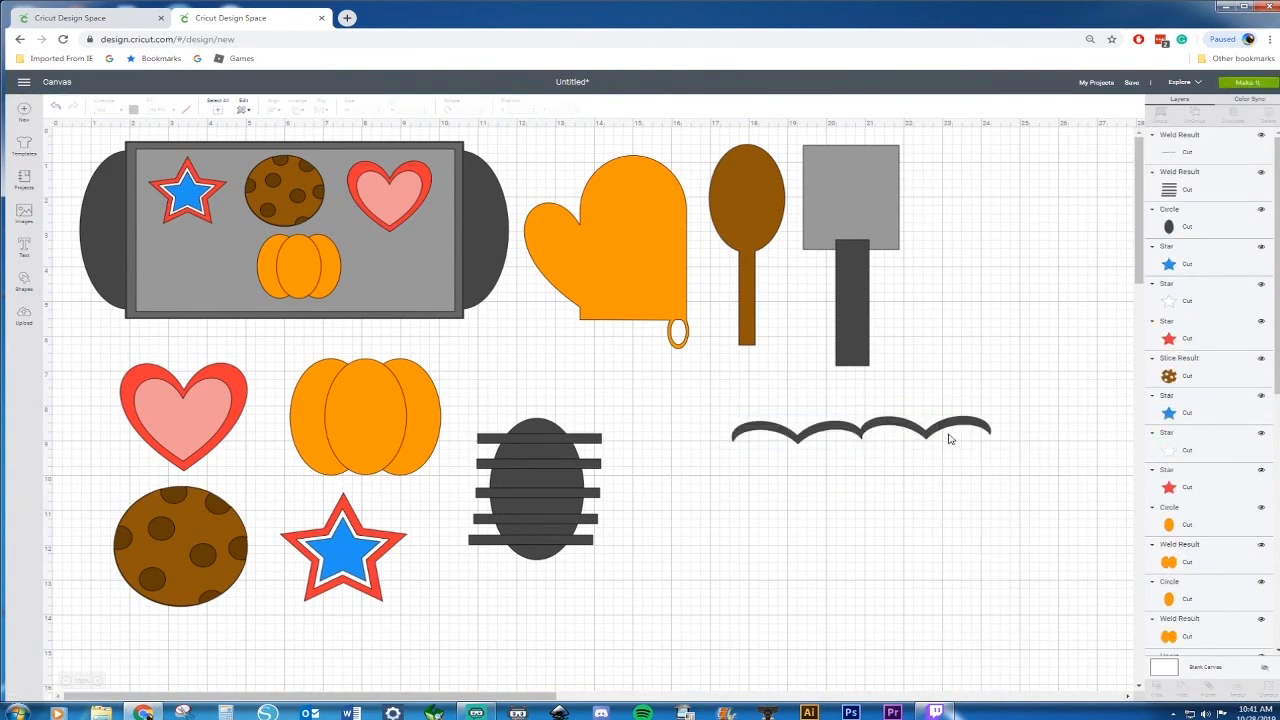
# Stack three copies of the wavy line in rows about 5.05 in wide
pyautogui.click(982, 432)
pyautogui.click(728, 455)
pyautogui.moveTo(997, 456); pyautogui.dragTo(880, 497)
pyautogui.hotkey('ctrl', 'v')
pyautogui.hotkey('ctrl', 'v')
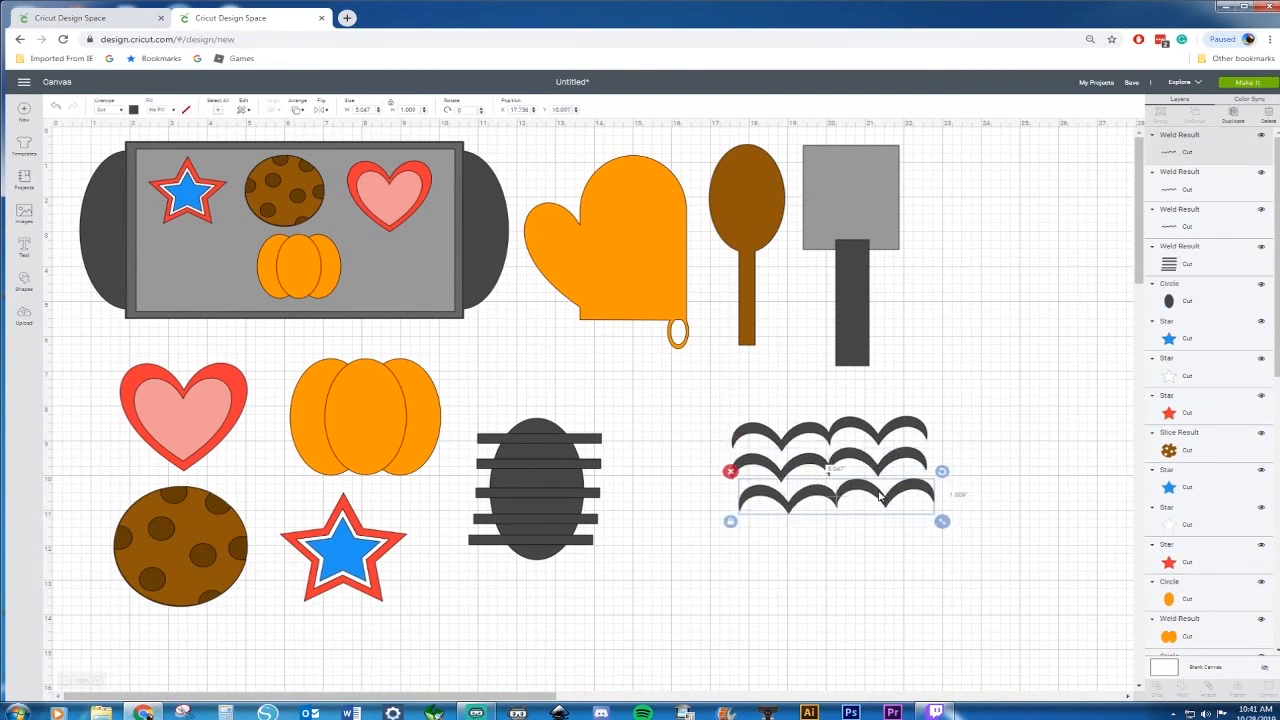
# Rotate the welded stripes so they run diagonally across the oval
pyautogui.click(603, 437)
pyautogui.click(600, 447)
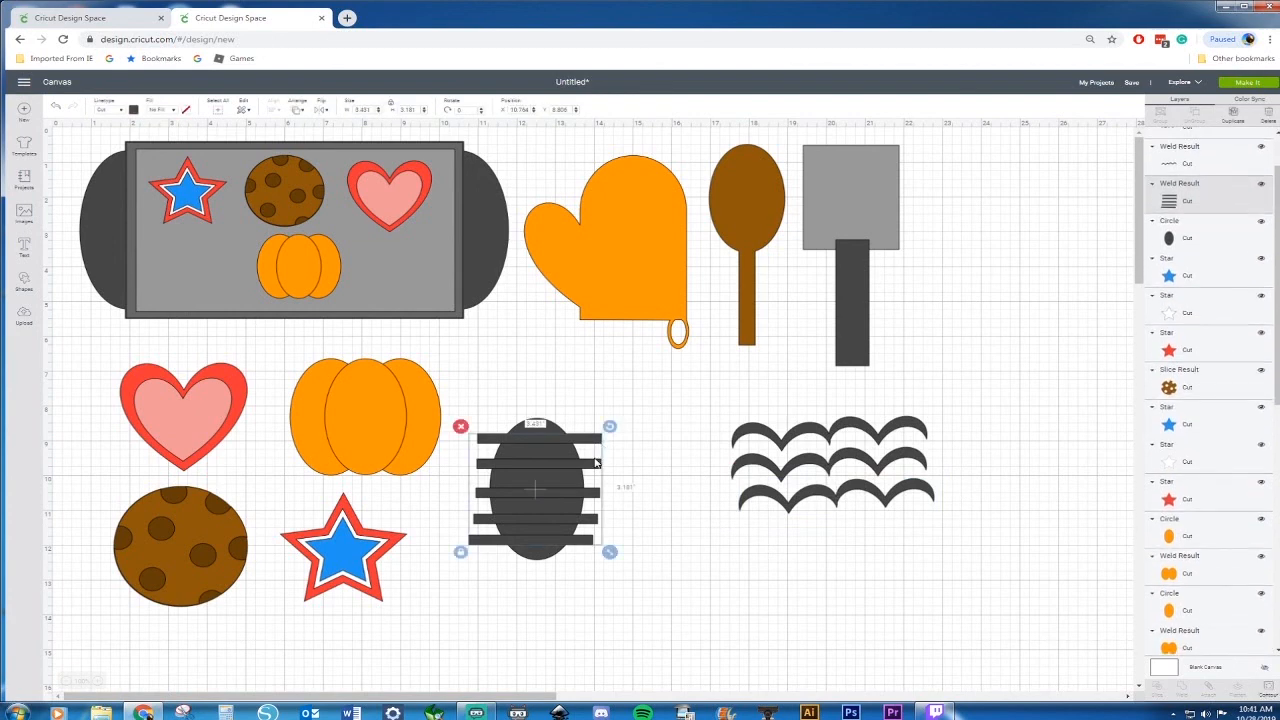
pyautogui.moveTo(610, 428); pyautogui.dragTo(521, 582)
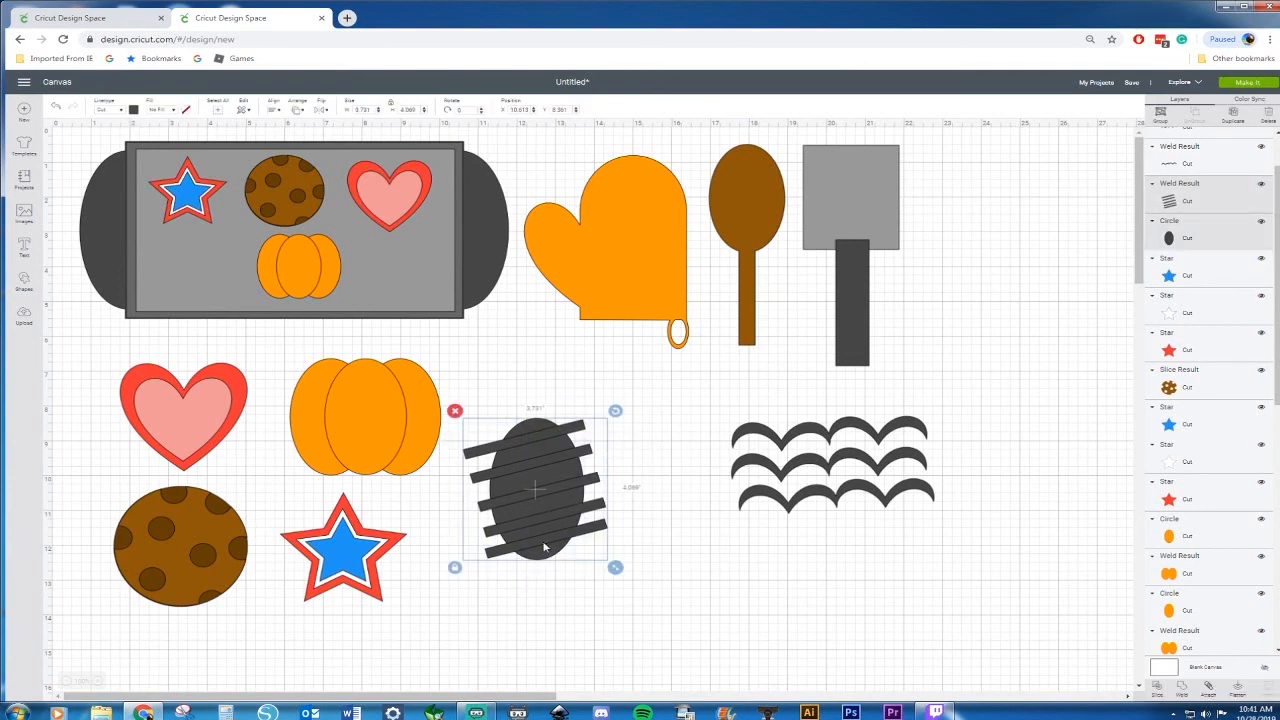
# Slice the diagonal stripes with the oval
pyautogui.rightClick(545, 547)
pyautogui.click(574, 500)
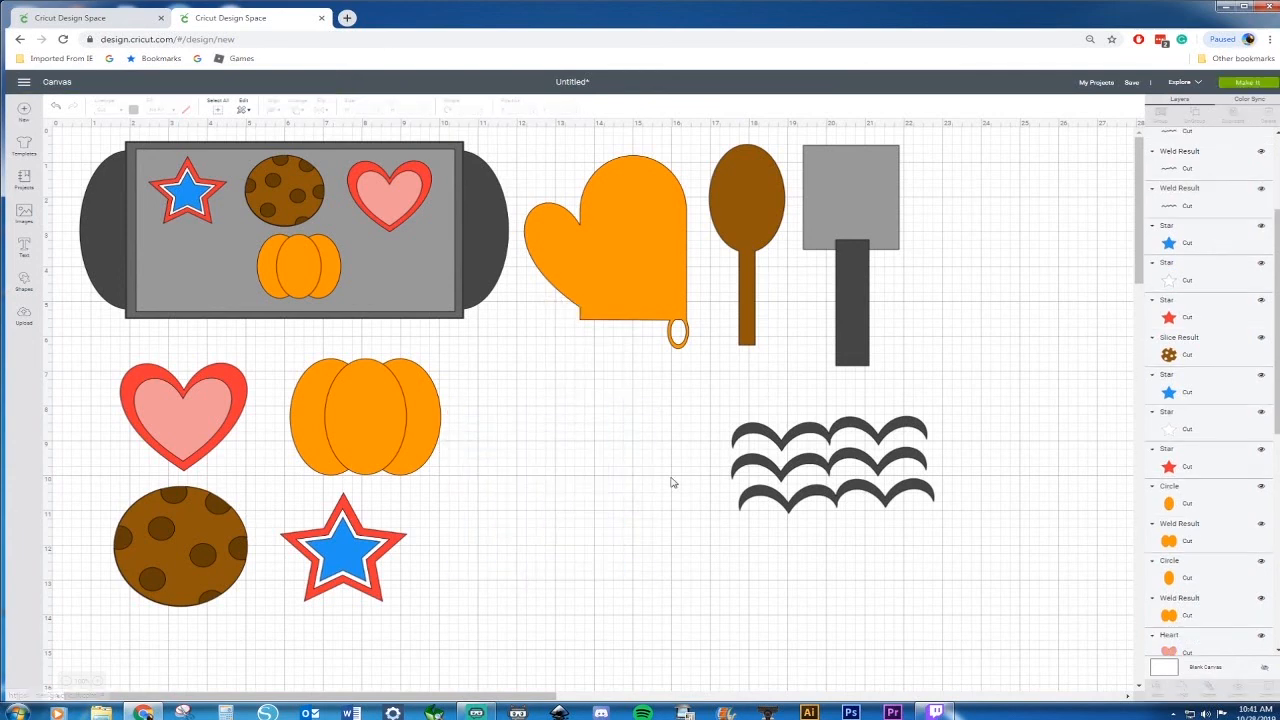
# Delete the stripe pieces and extra slice copies left outside the oval
pyautogui.click(581, 431)
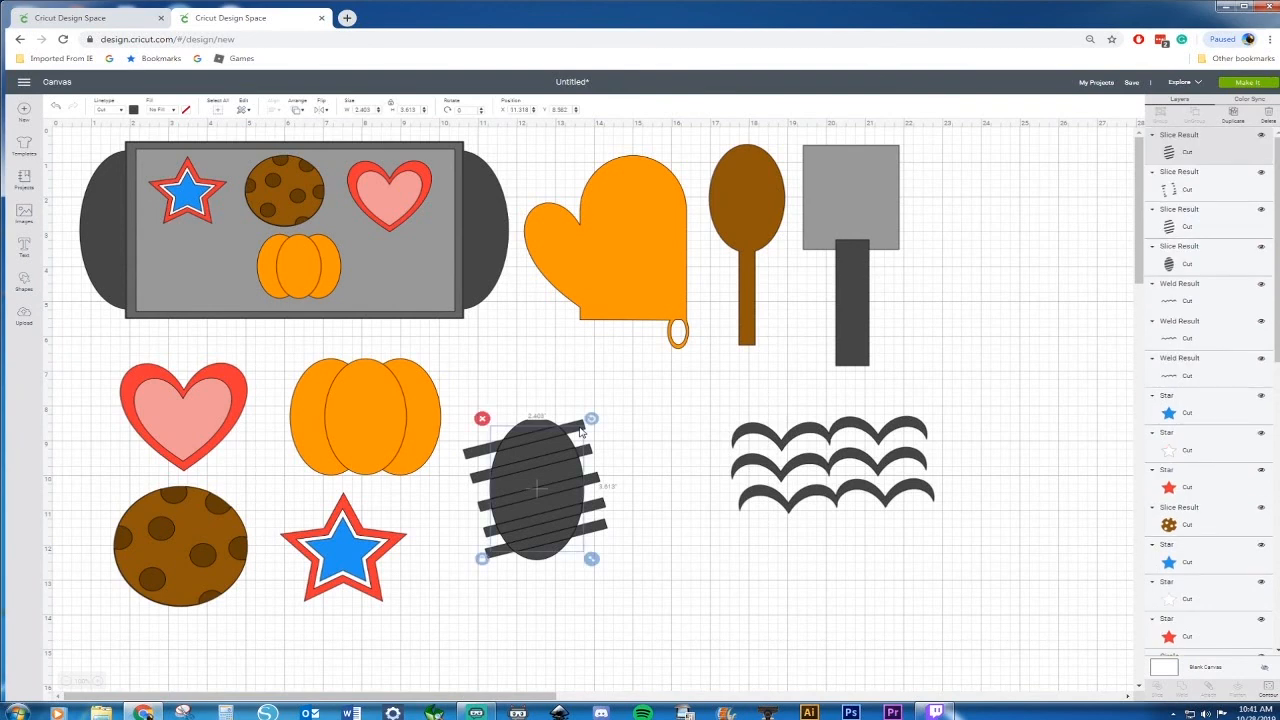
pyautogui.click(620, 426)
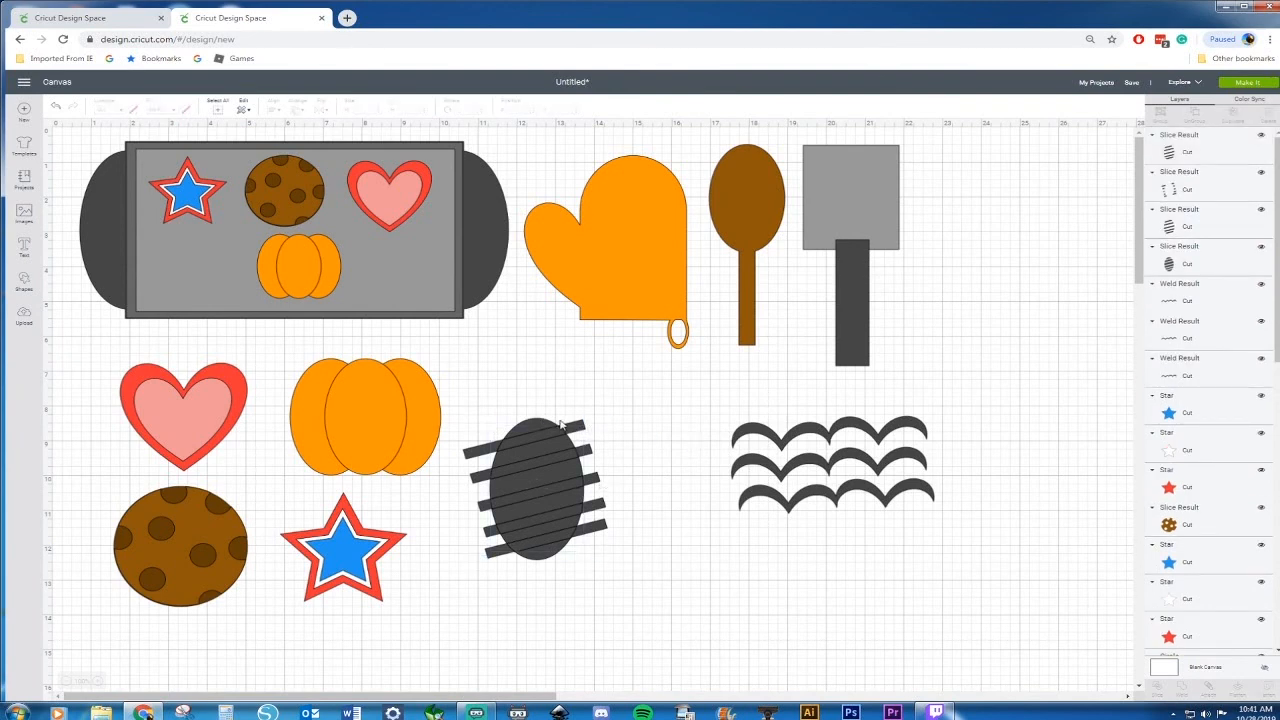
pyautogui.click(585, 427)
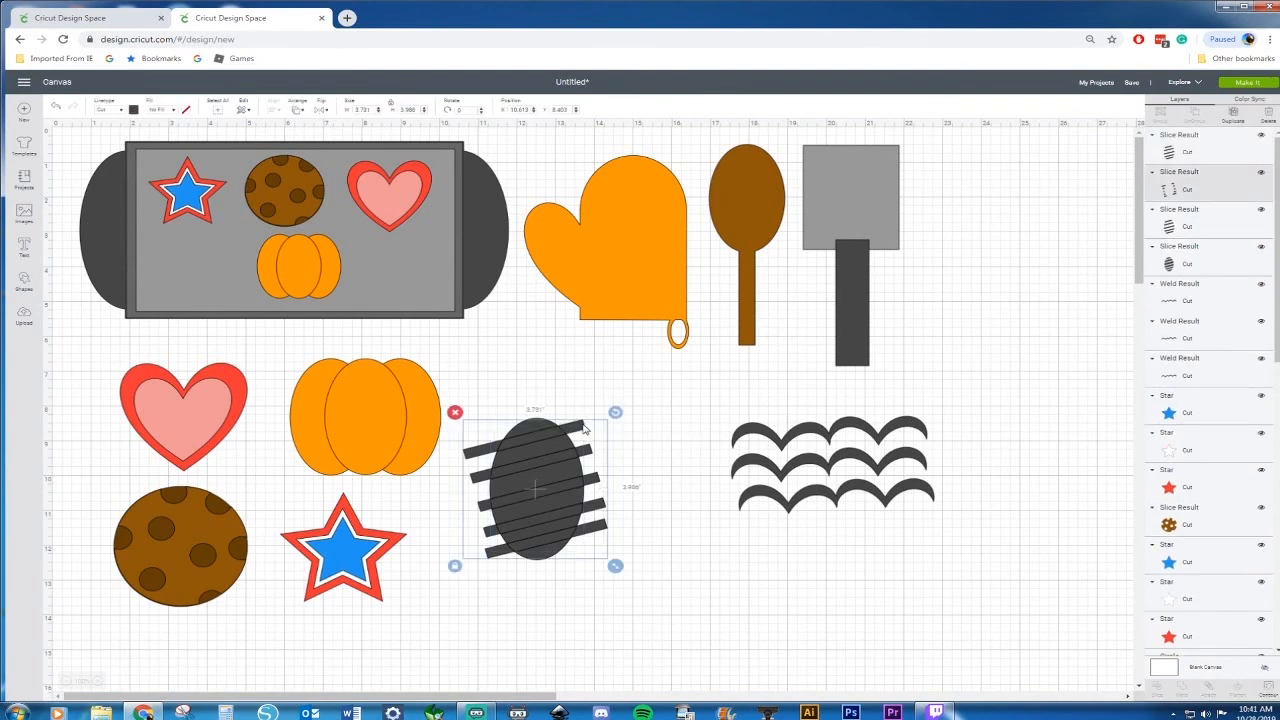
pyautogui.press('Delete')
pyautogui.click(562, 437)
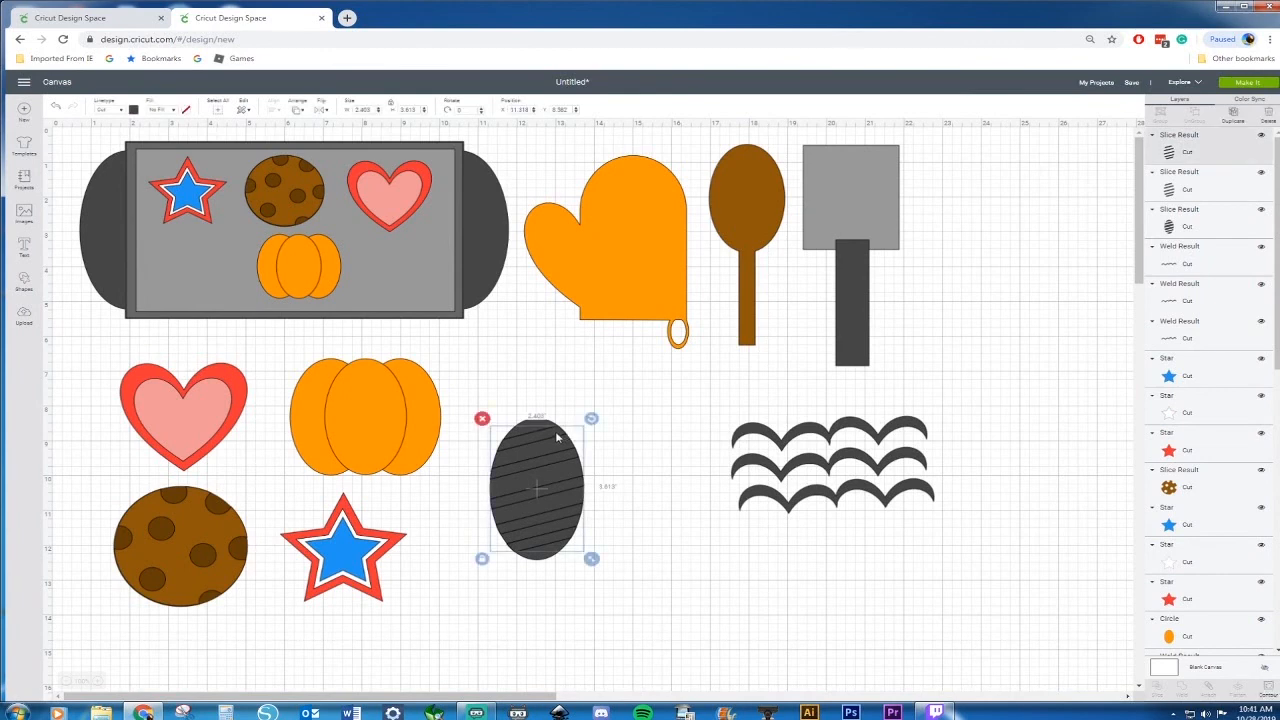
pyautogui.press('Delete')
pyautogui.click(558, 437)
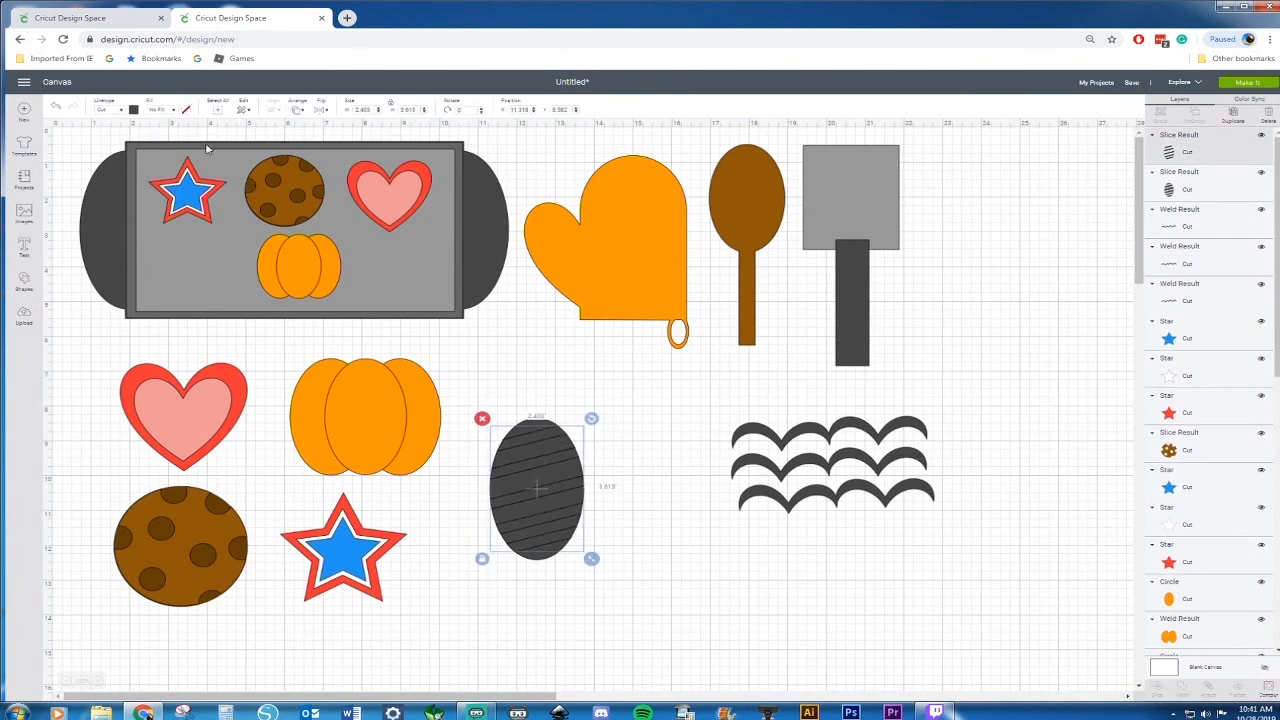
# Color the egg's stripes light purple, #CF93DA
pyautogui.click(134, 109)
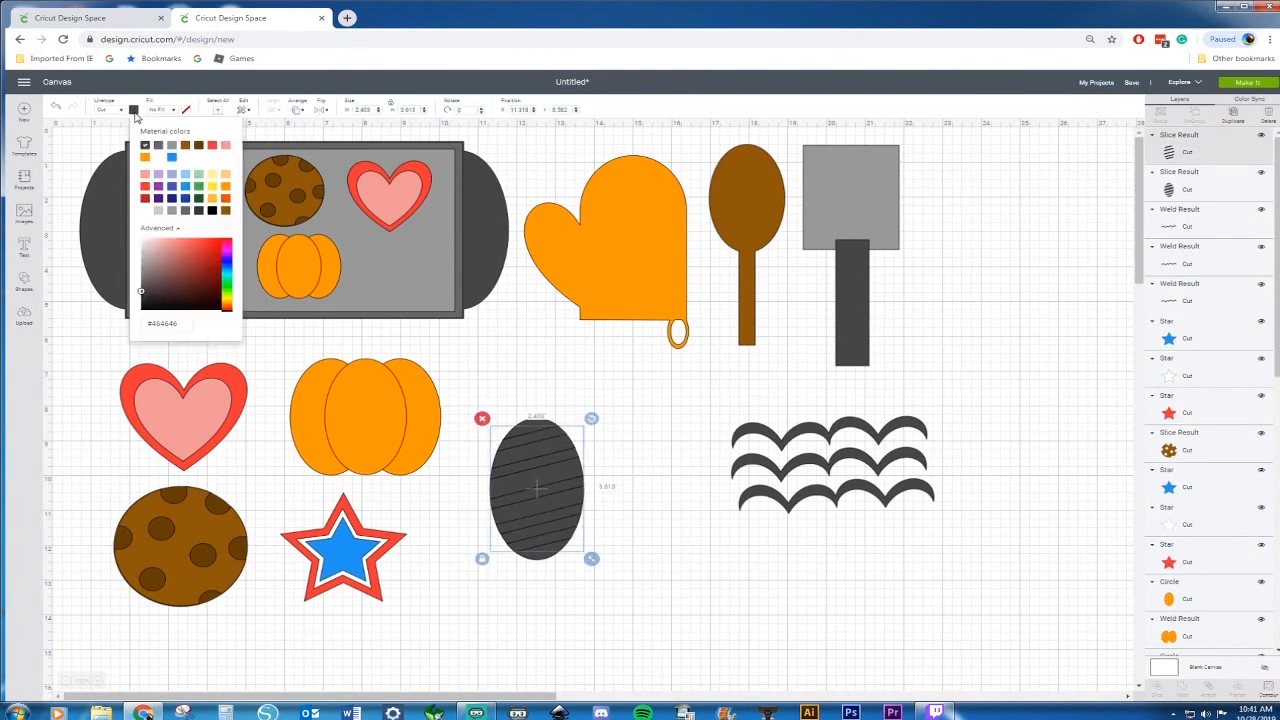
pyautogui.click(159, 176)
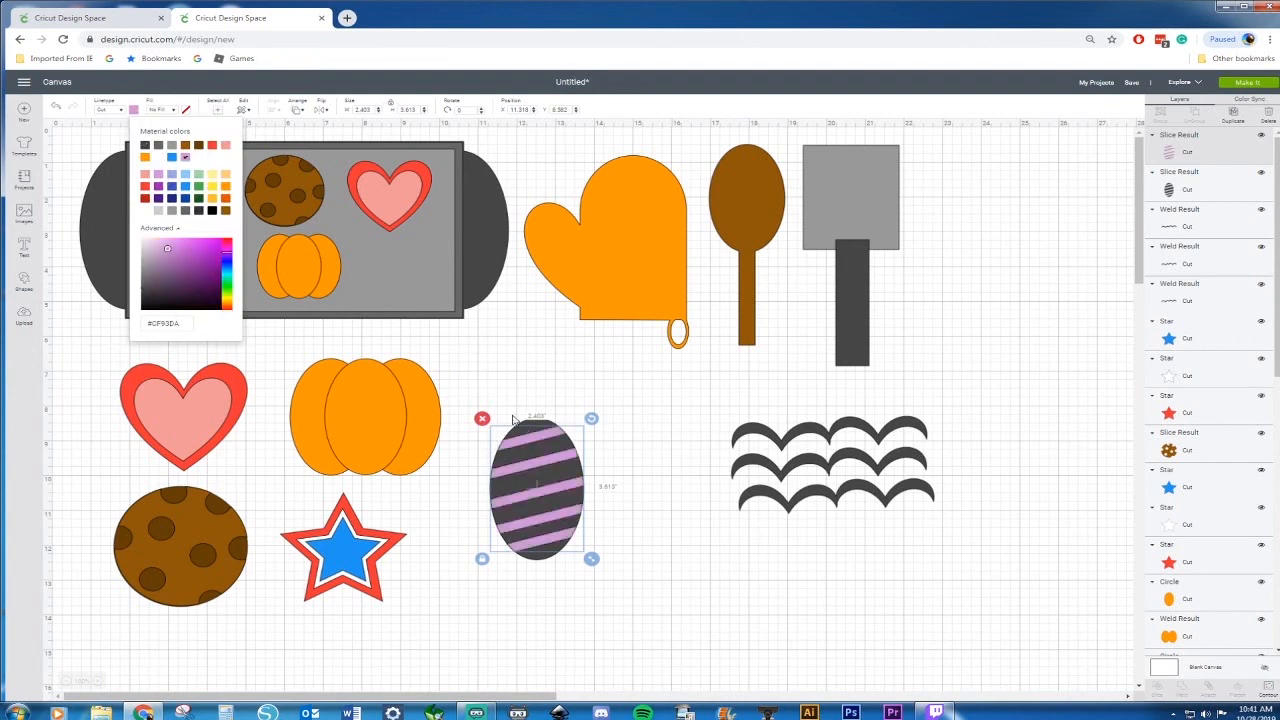
# Select the egg base and color it pink, #EF9999
pyautogui.click(528, 430)
pyautogui.click(530, 428)
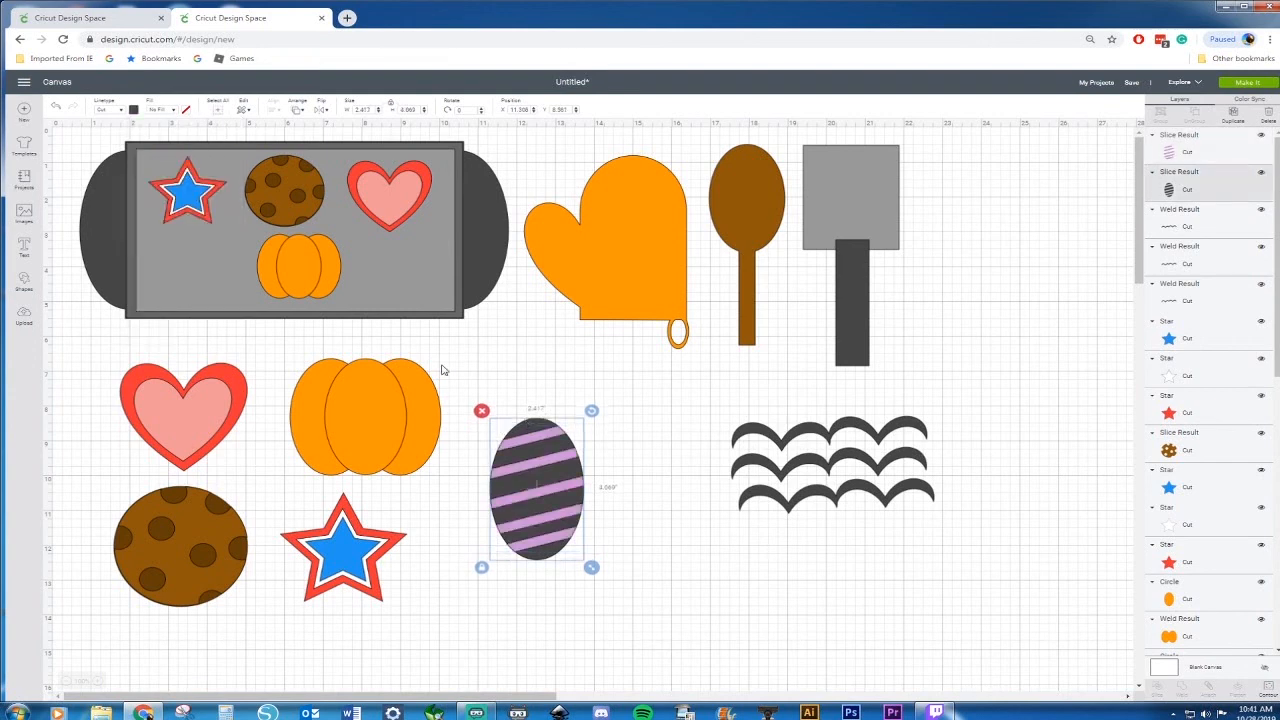
pyautogui.click(133, 110)
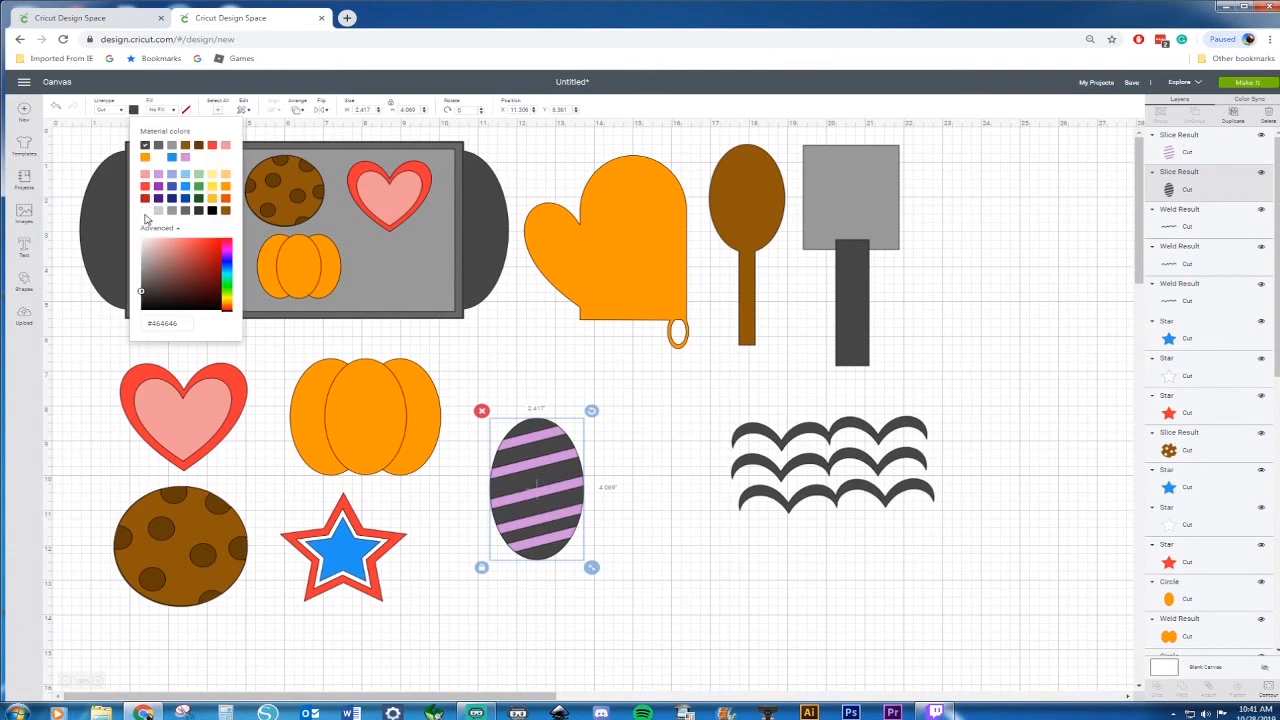
pyautogui.click(146, 176)
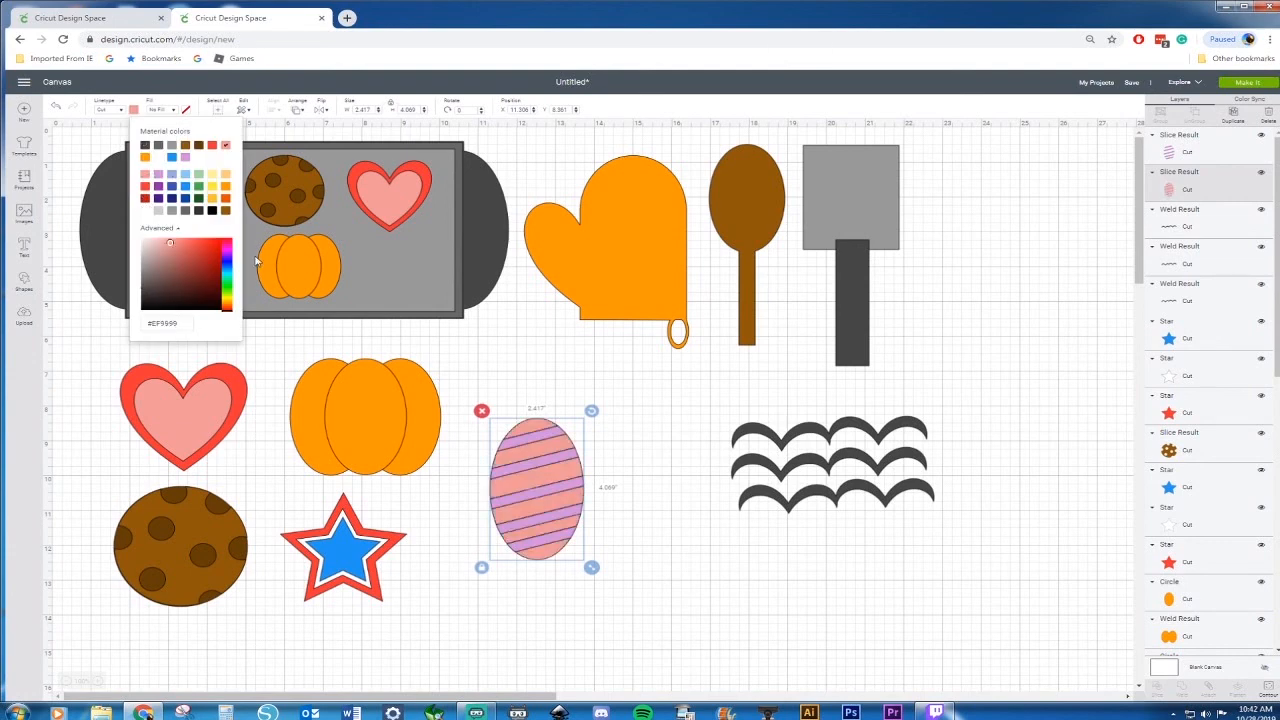
# Delete the wavy lines
pyautogui.moveTo(690, 397); pyautogui.dragTo(971, 566)
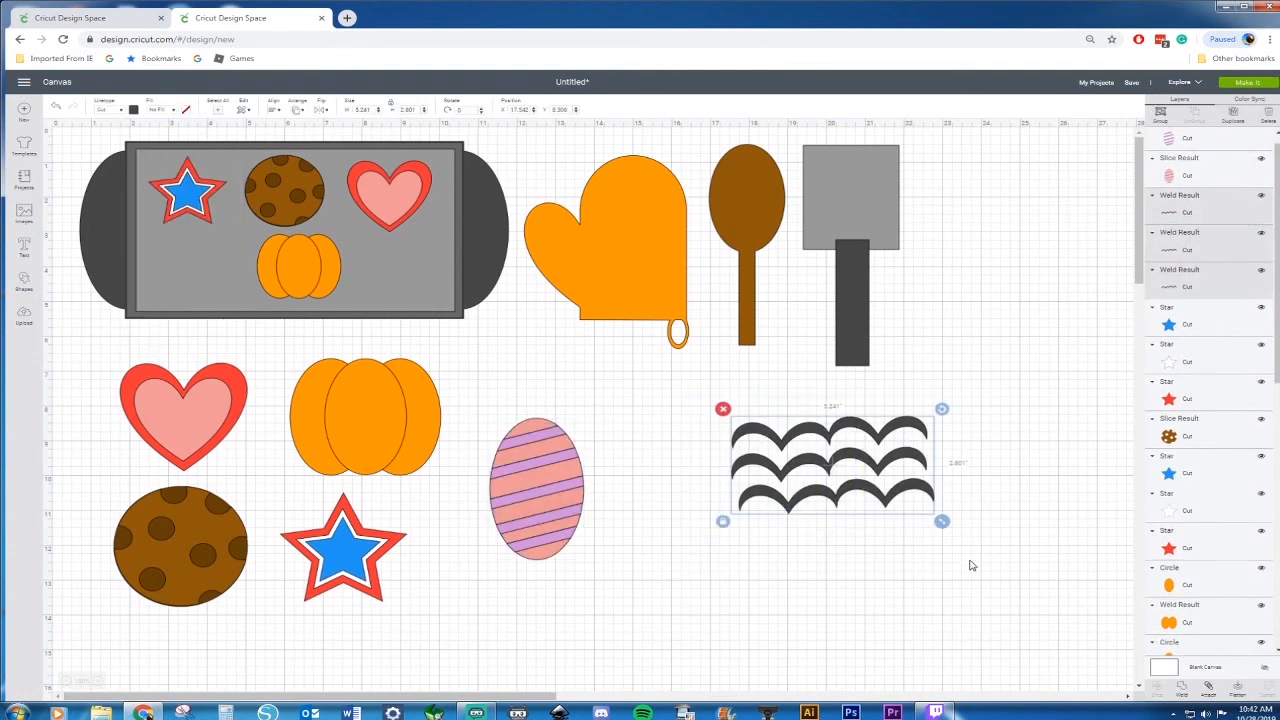
pyautogui.press('Delete')
# Duplicate the striped egg, then shrink the copy and place it on the baking sheet below the star
pyautogui.moveTo(615, 425); pyautogui.dragTo(476, 583)
pyautogui.hotkey('ctrl', 'd')
pyautogui.moveTo(544, 499); pyautogui.dragTo(697, 521)
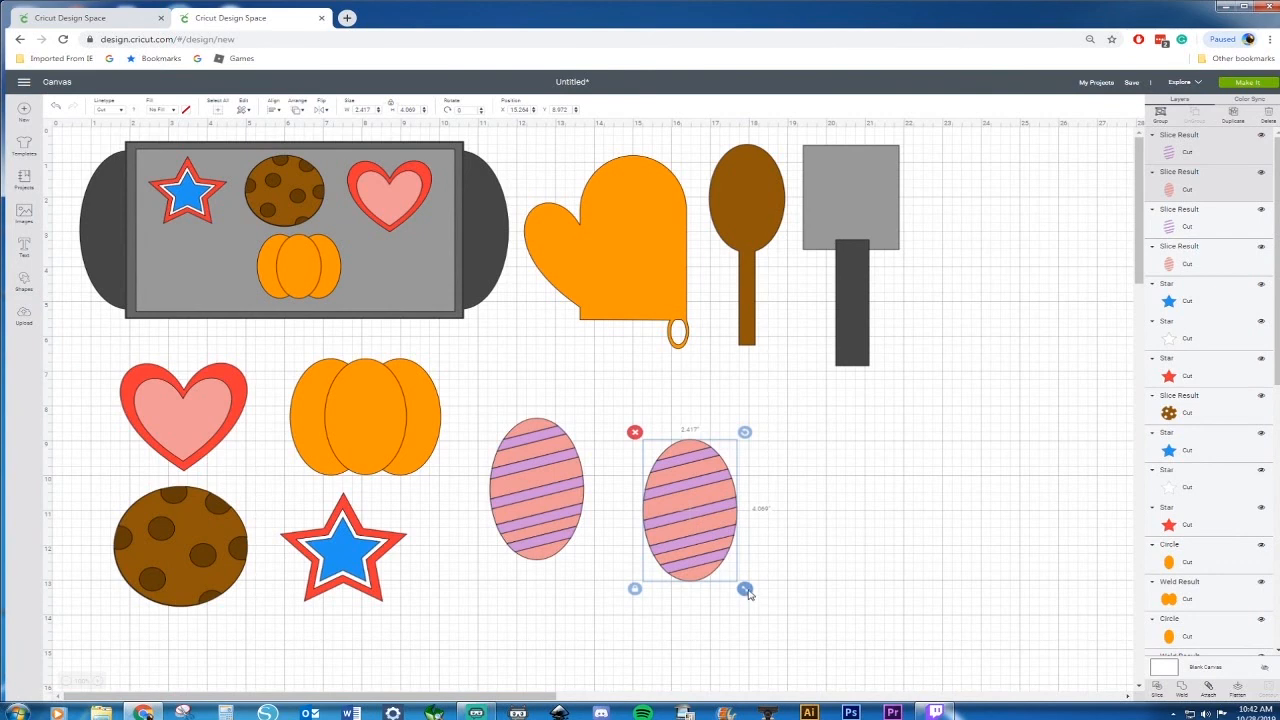
pyautogui.moveTo(745, 590); pyautogui.dragTo(196, 277)
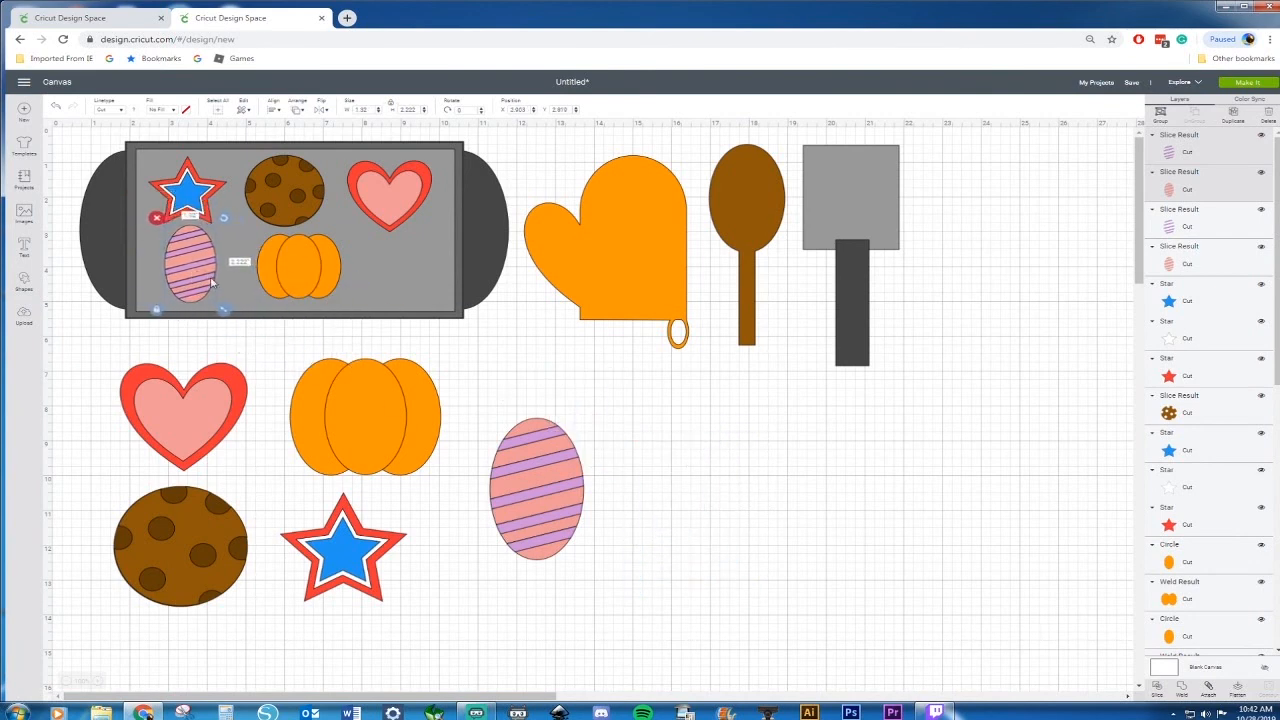
# Move the large striped egg down beside the star
pyautogui.click(610, 428)
pyautogui.moveTo(526, 535); pyautogui.dragTo(457, 602)
pyautogui.click(575, 577)
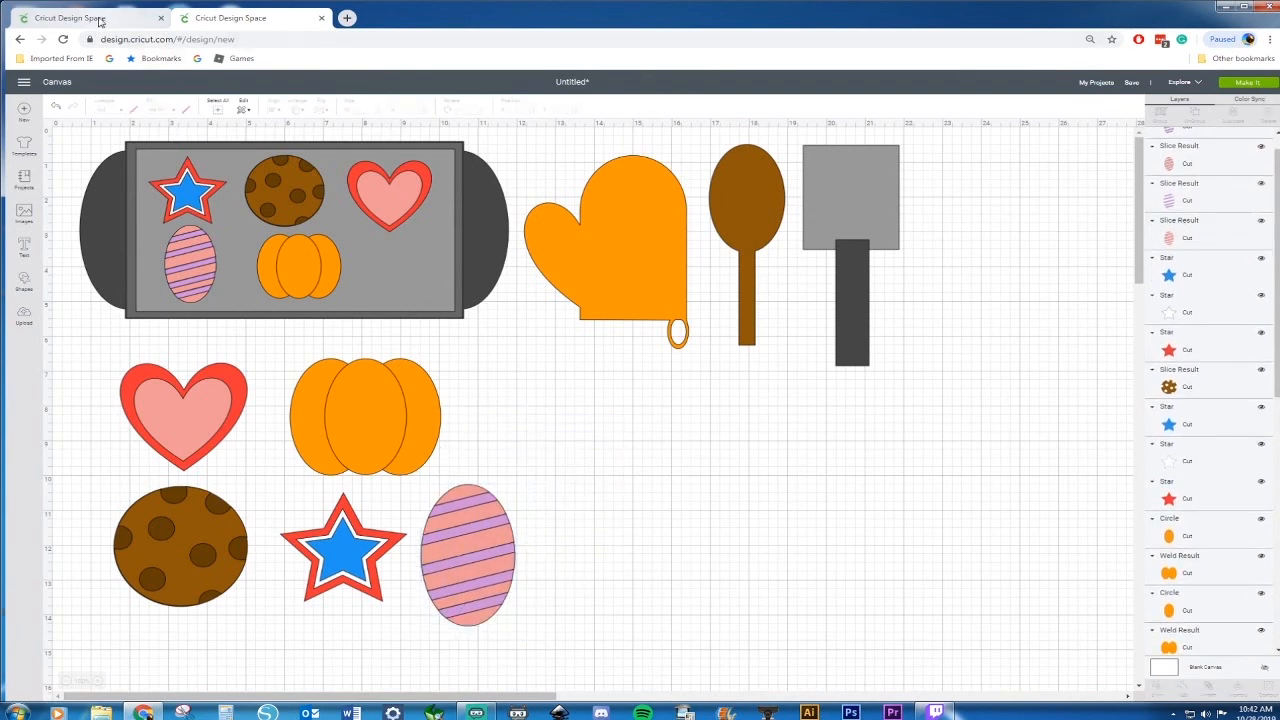
# Check the finished reference design in the other tab
pyautogui.click(100, 19)
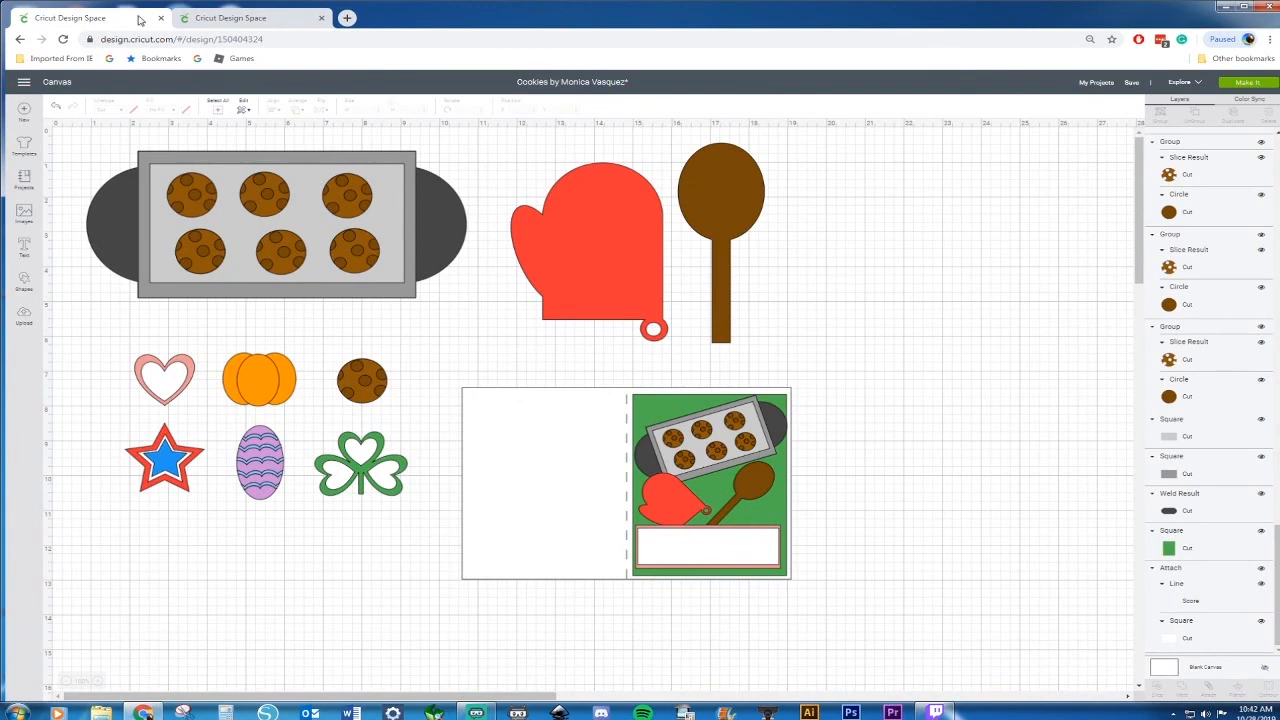
pyautogui.click(281, 22)
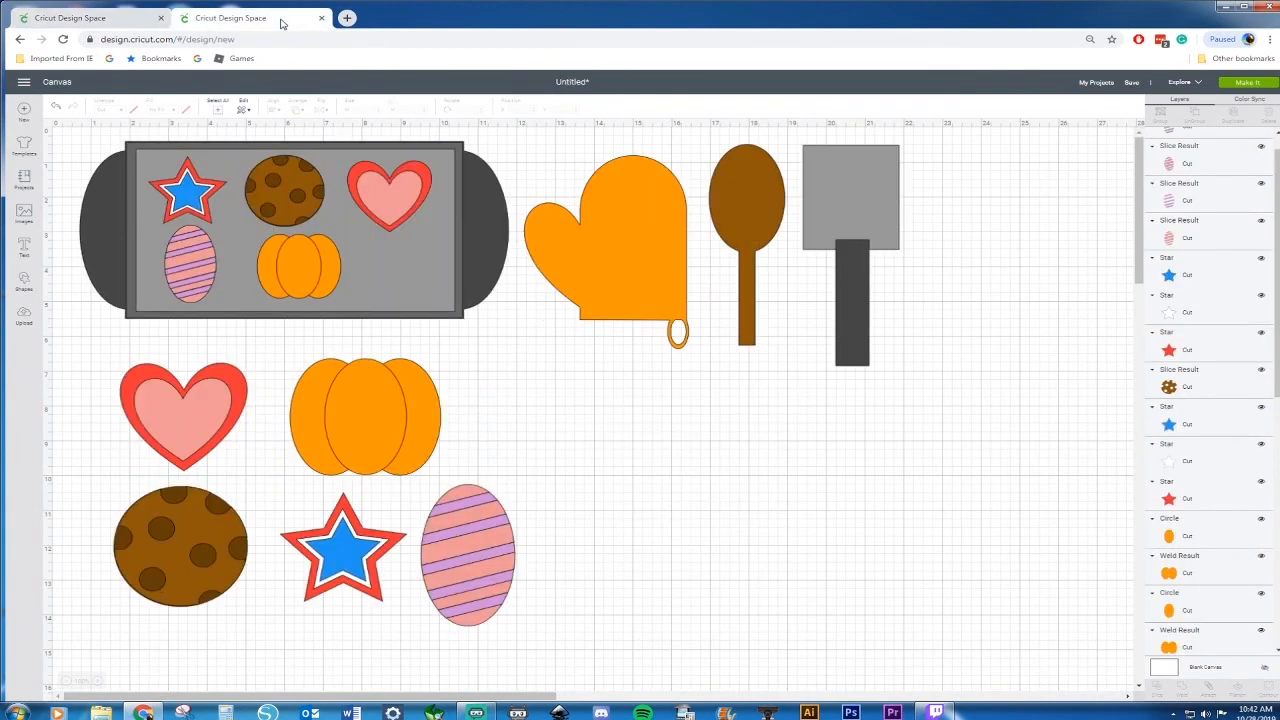
# Insert a square and reshape it into a thin vertical rectangle for a stem
pyautogui.click(24, 281)
pyautogui.click(77, 225)
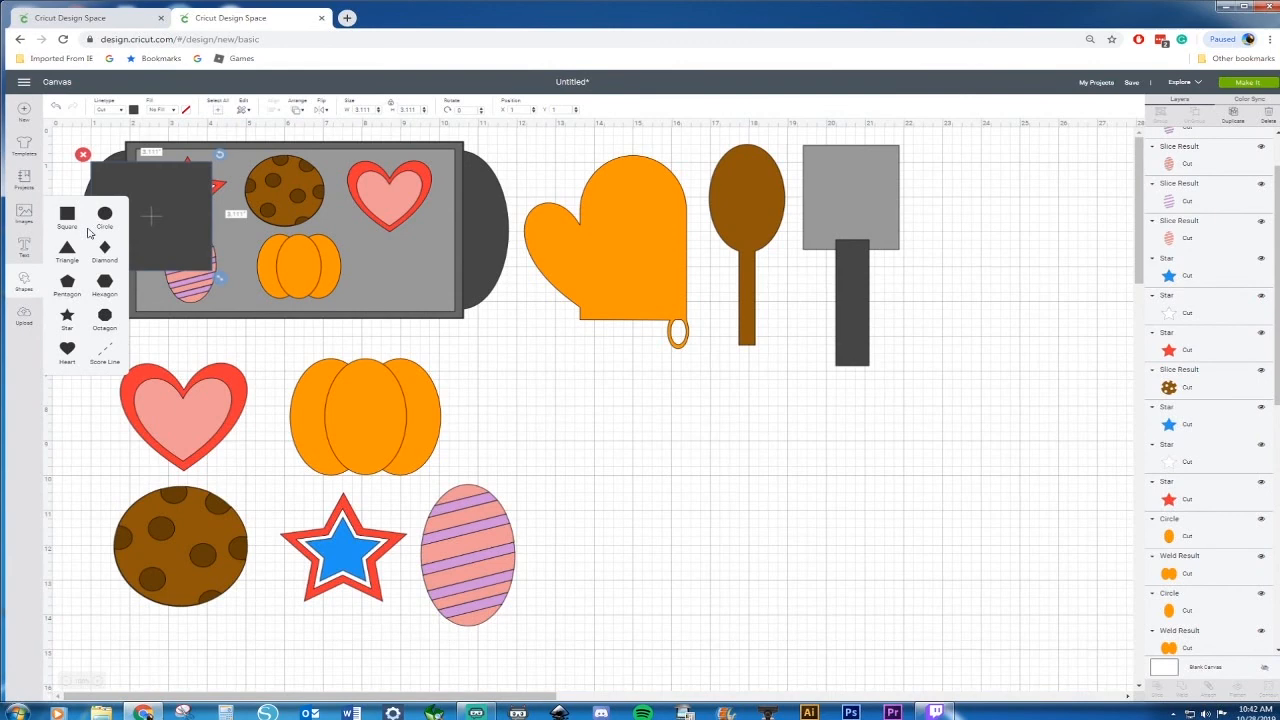
pyautogui.moveTo(210, 228); pyautogui.dragTo(736, 526)
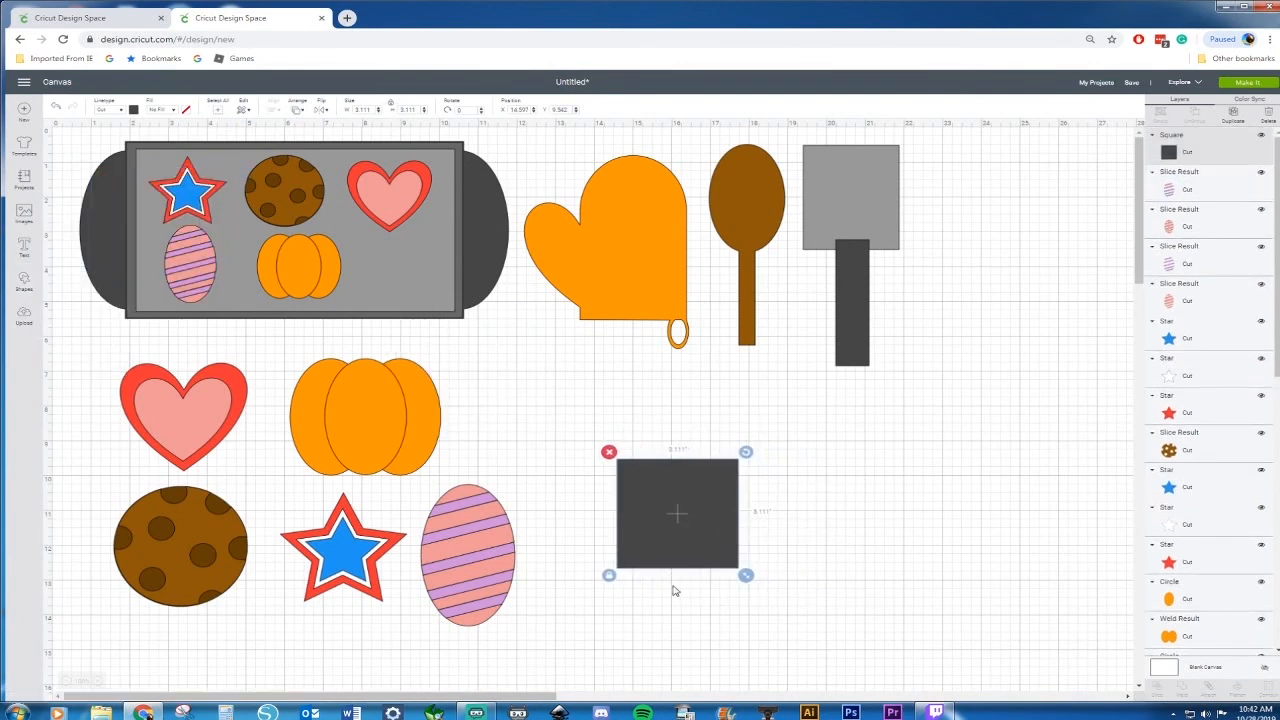
pyautogui.moveTo(752, 578); pyautogui.dragTo(641, 590)
pyautogui.click(688, 545)
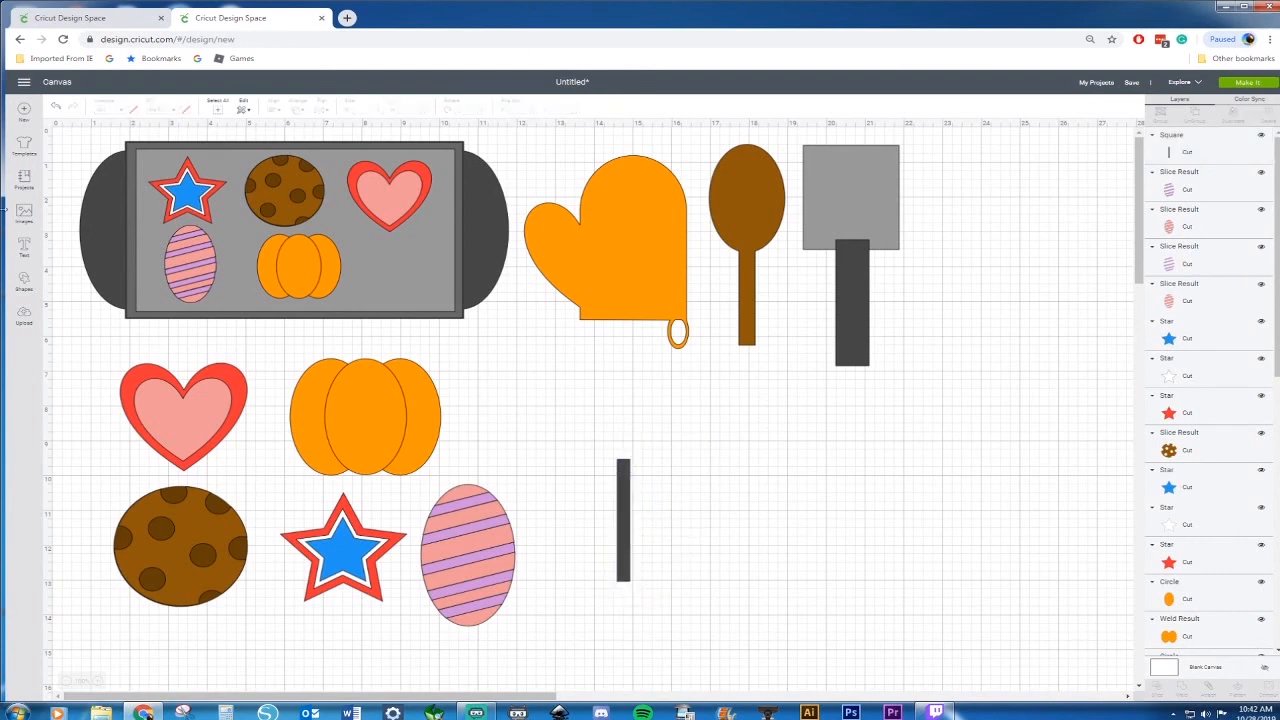
# Insert a heart and place it at the top of the stem
pyautogui.click(24, 282)
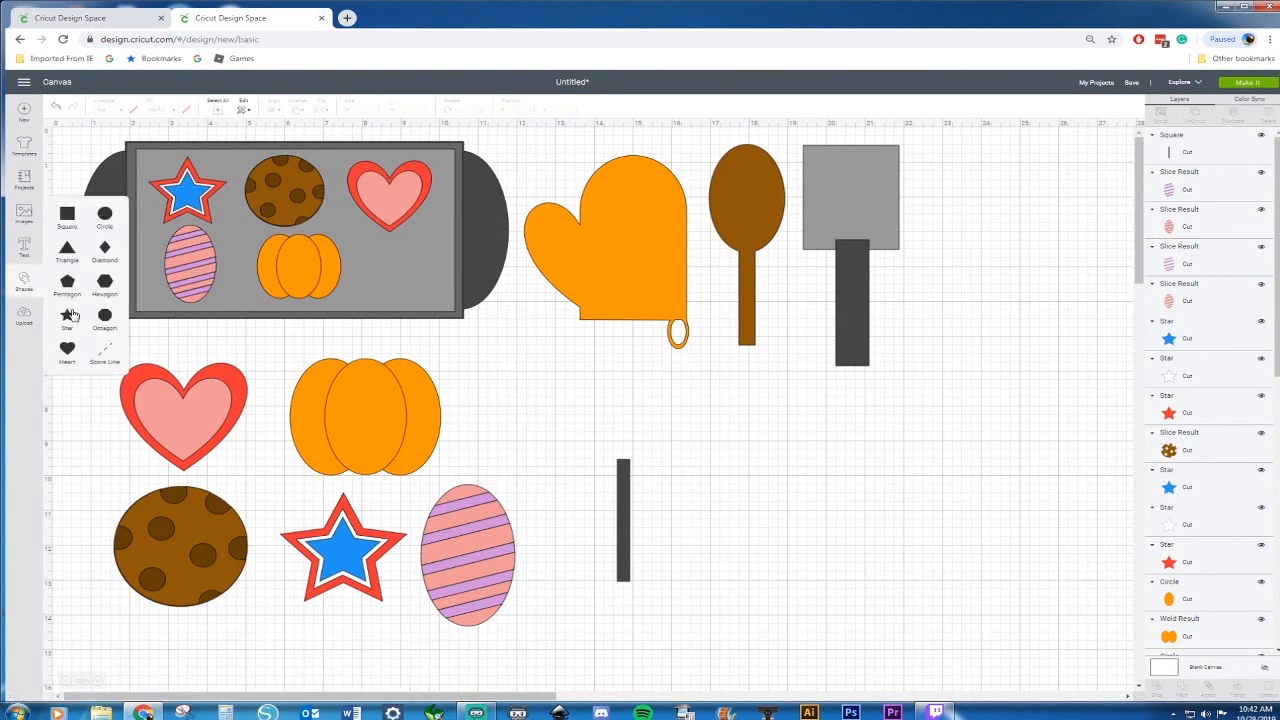
pyautogui.click(68, 348)
pyautogui.moveTo(183, 238); pyautogui.dragTo(619, 429)
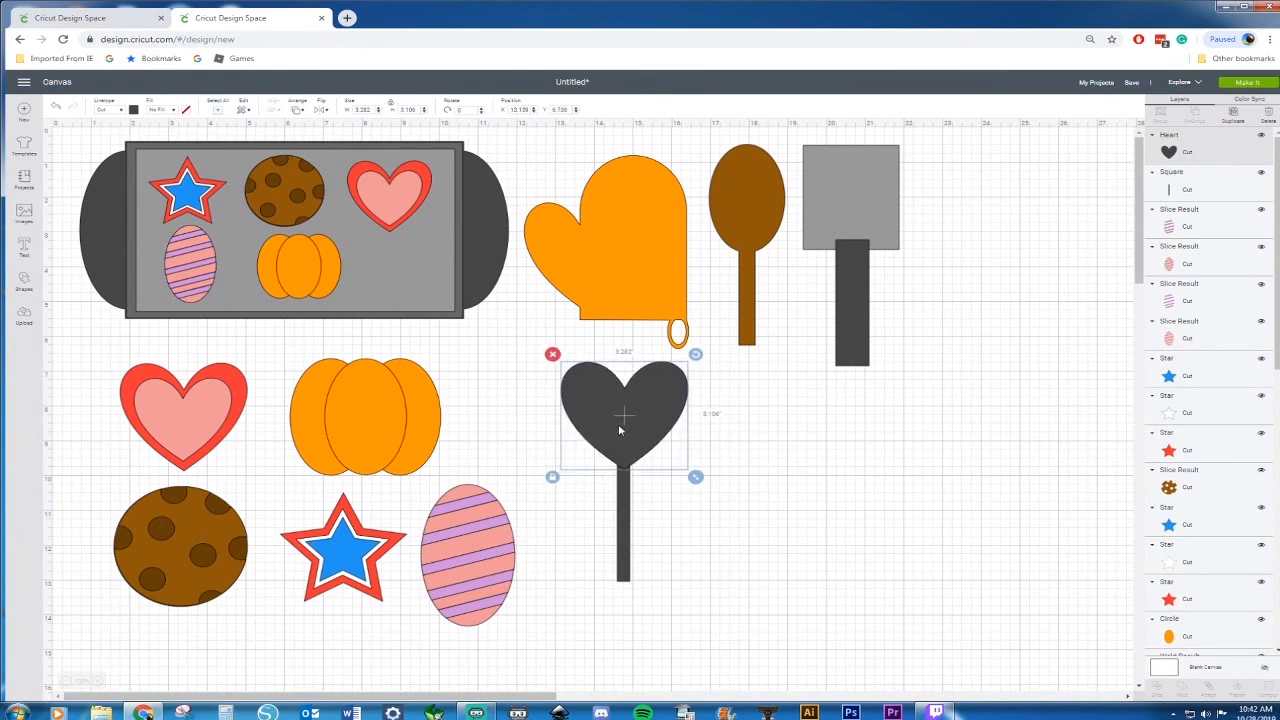
# Copy the heart, rotate the copy sideways, and place it as the left leaf of the stem
pyautogui.hotkey('ctrl', 'c')
pyautogui.hotkey('ctrl', 'v')
pyautogui.moveTo(716, 376); pyautogui.dragTo(558, 368)
pyautogui.moveTo(675, 453); pyautogui.dragTo(598, 497)
pyautogui.moveTo(636, 415); pyautogui.dragTo(620, 401)
pyautogui.moveTo(598, 483); pyautogui.dragTo(596, 491)
# Duplicate the left leaf, flip it horizontally into the right leaf, and set another copy aside
pyautogui.hotkey('ctrl', 'd')
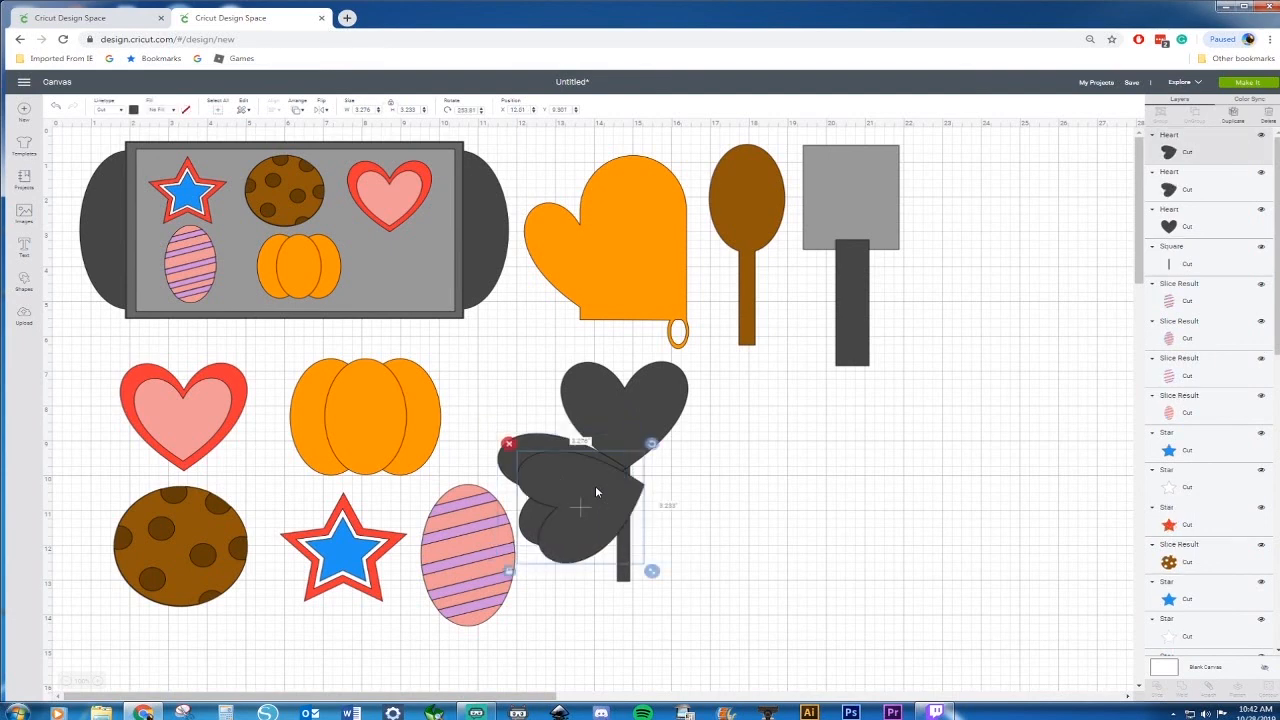
pyautogui.rightClick(595, 485)
pyautogui.click(323, 103)
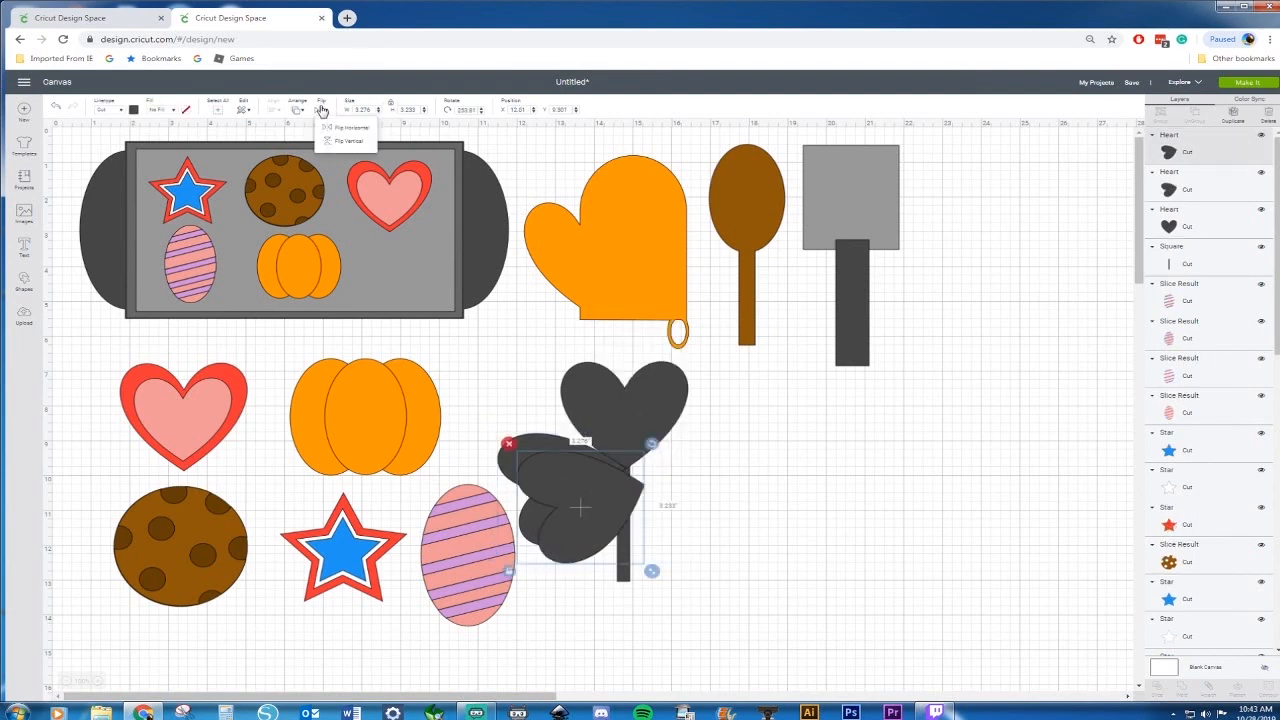
pyautogui.click(343, 133)
pyautogui.moveTo(589, 465); pyautogui.dragTo(700, 482)
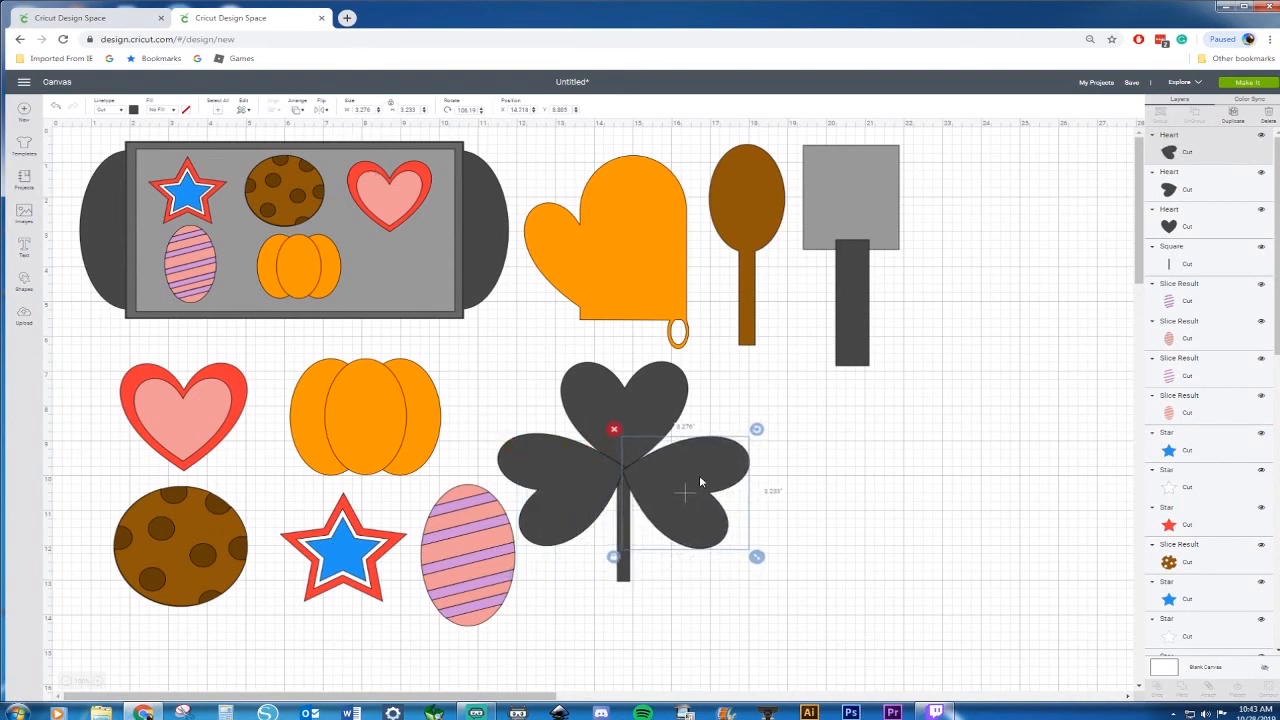
pyautogui.hotkey('ctrl', 'd')
pyautogui.moveTo(716, 486); pyautogui.dragTo(904, 485)
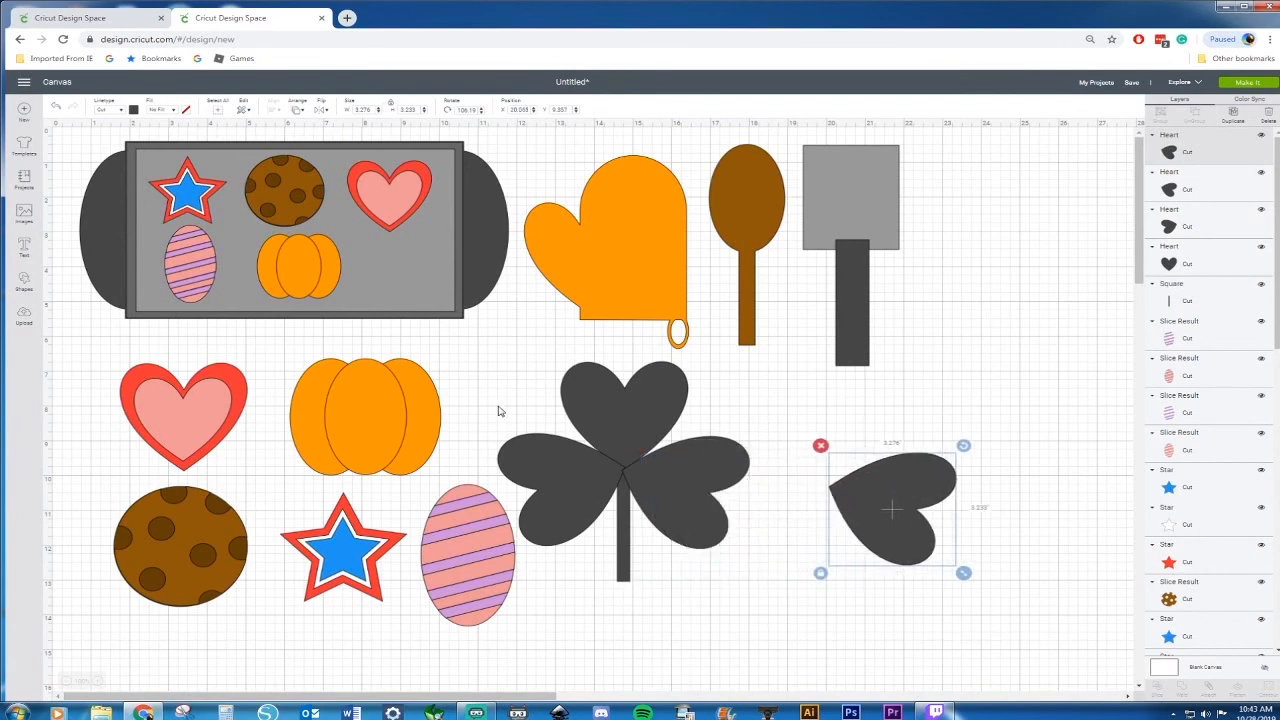
# Select the three hearts and the stem and weld them into one shamrock
pyautogui.click(570, 484)
pyautogui.keyDown('shift'); pyautogui.click(650, 415); pyautogui.keyUp('shift')
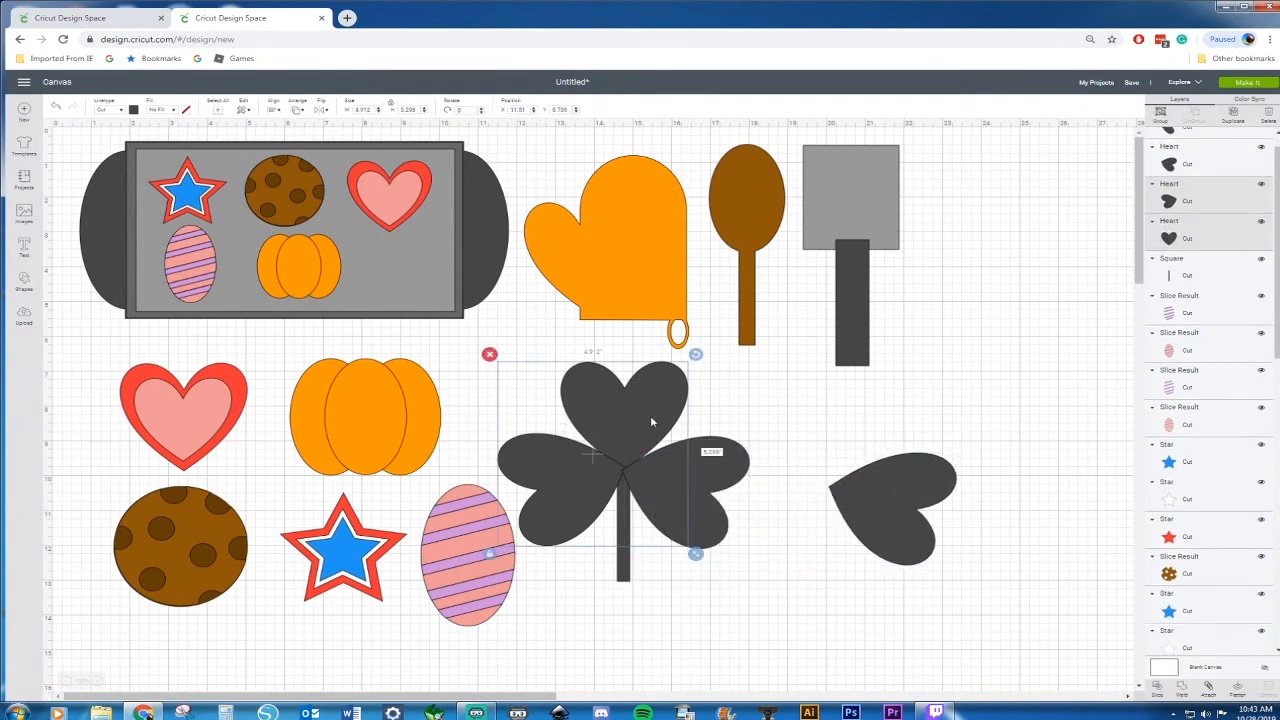
pyautogui.keyDown('shift'); pyautogui.click(687, 460); pyautogui.keyUp('shift')
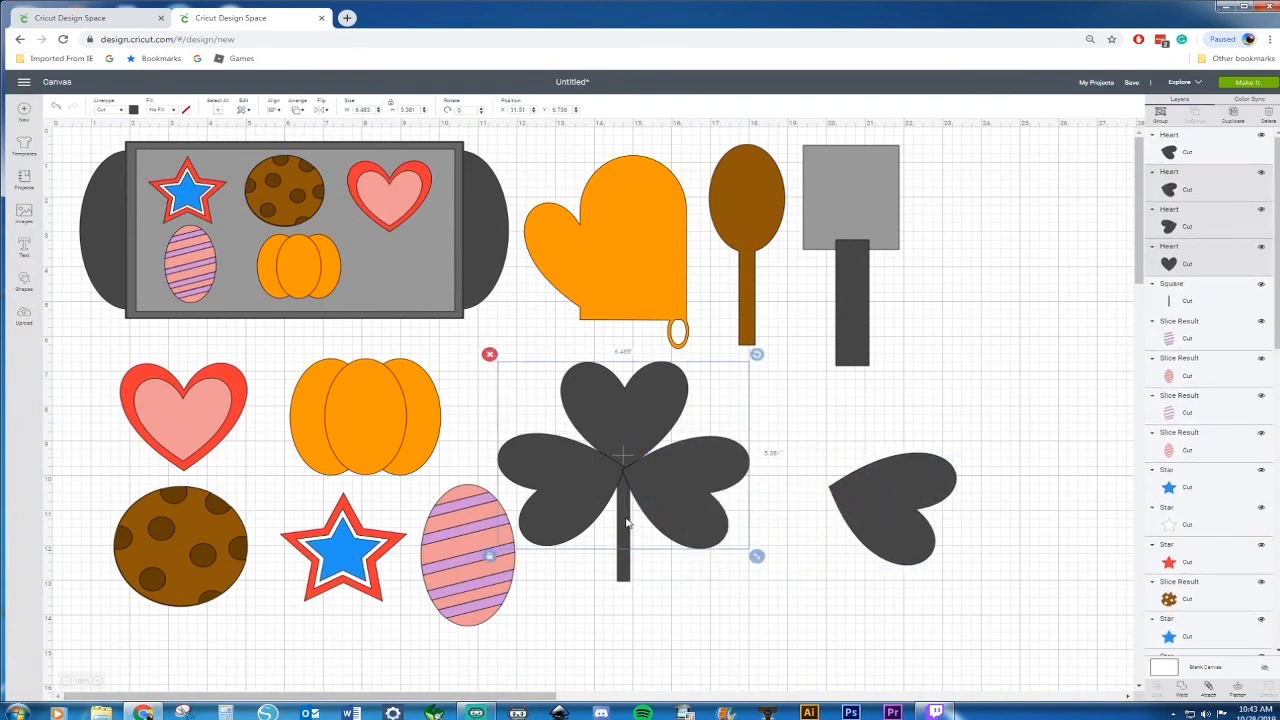
pyautogui.keyDown('shift'); pyautogui.click(624, 576); pyautogui.keyUp('shift')
pyautogui.rightClick(624, 578)
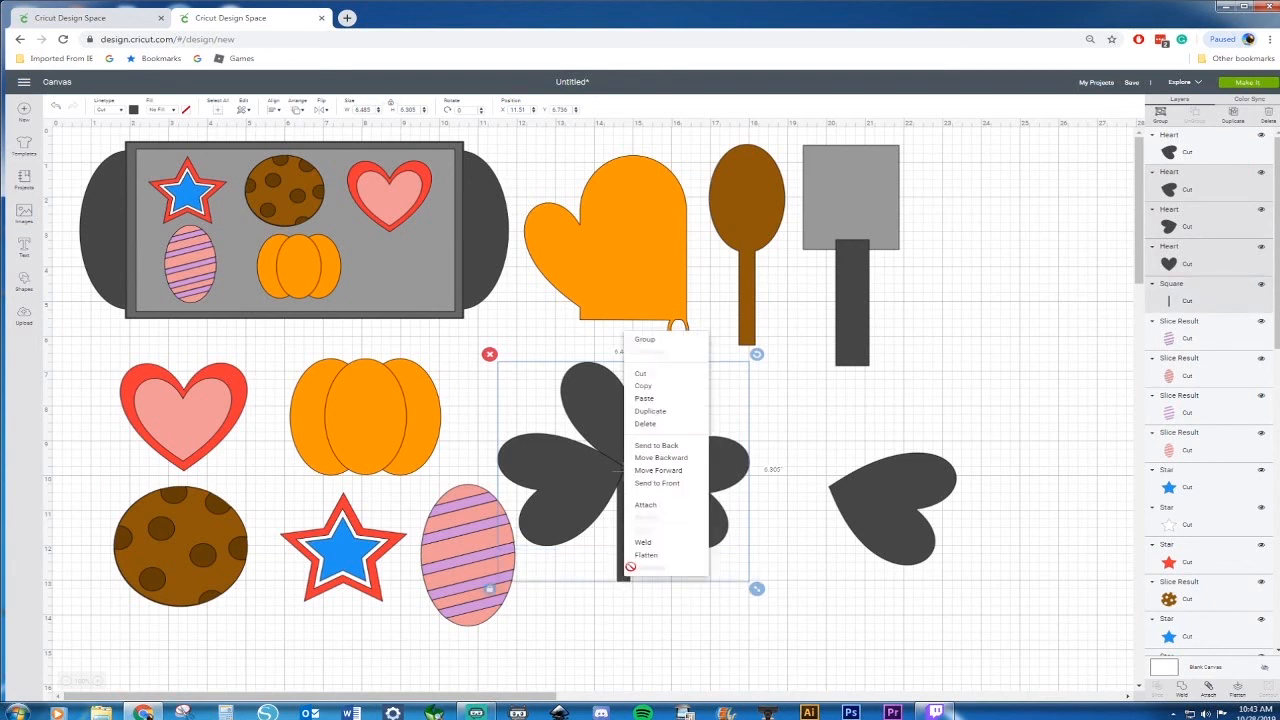
pyautogui.click(650, 547)
pyautogui.moveTo(672, 478); pyautogui.dragTo(750, 493)
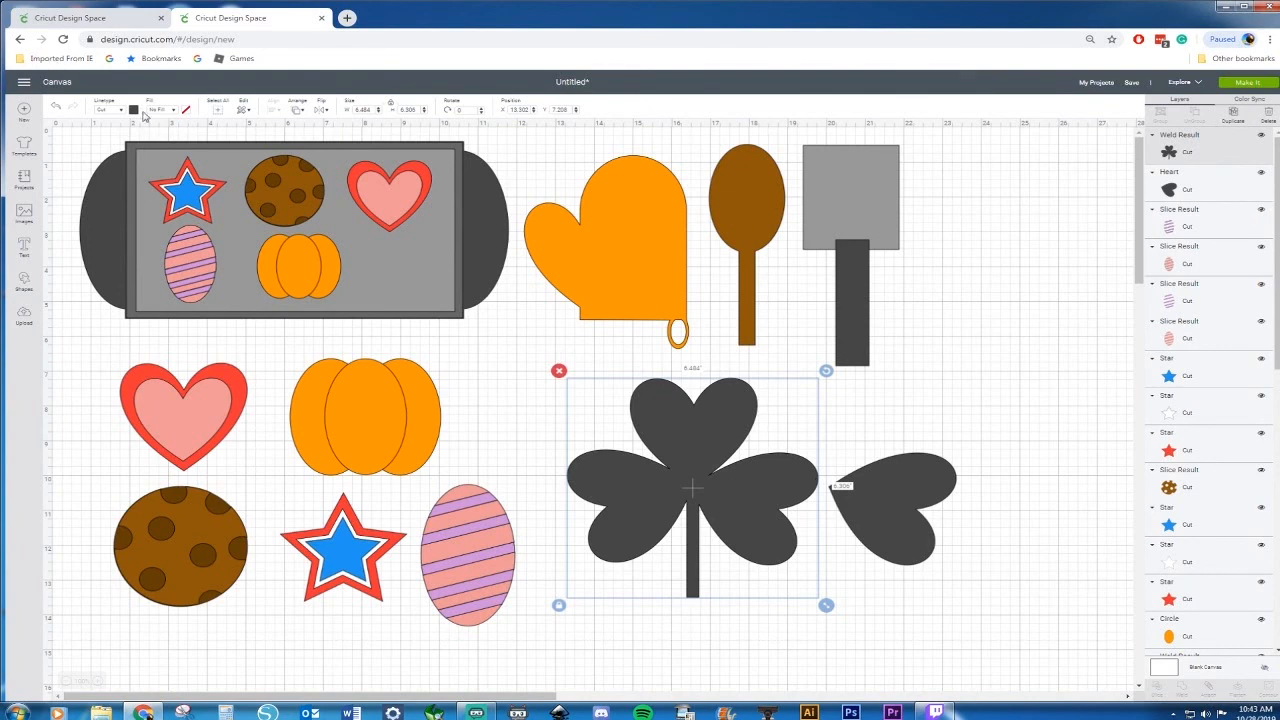
# Color the welded shamrock dark green, #1D5E21
pyautogui.click(133, 110)
pyautogui.click(199, 199)
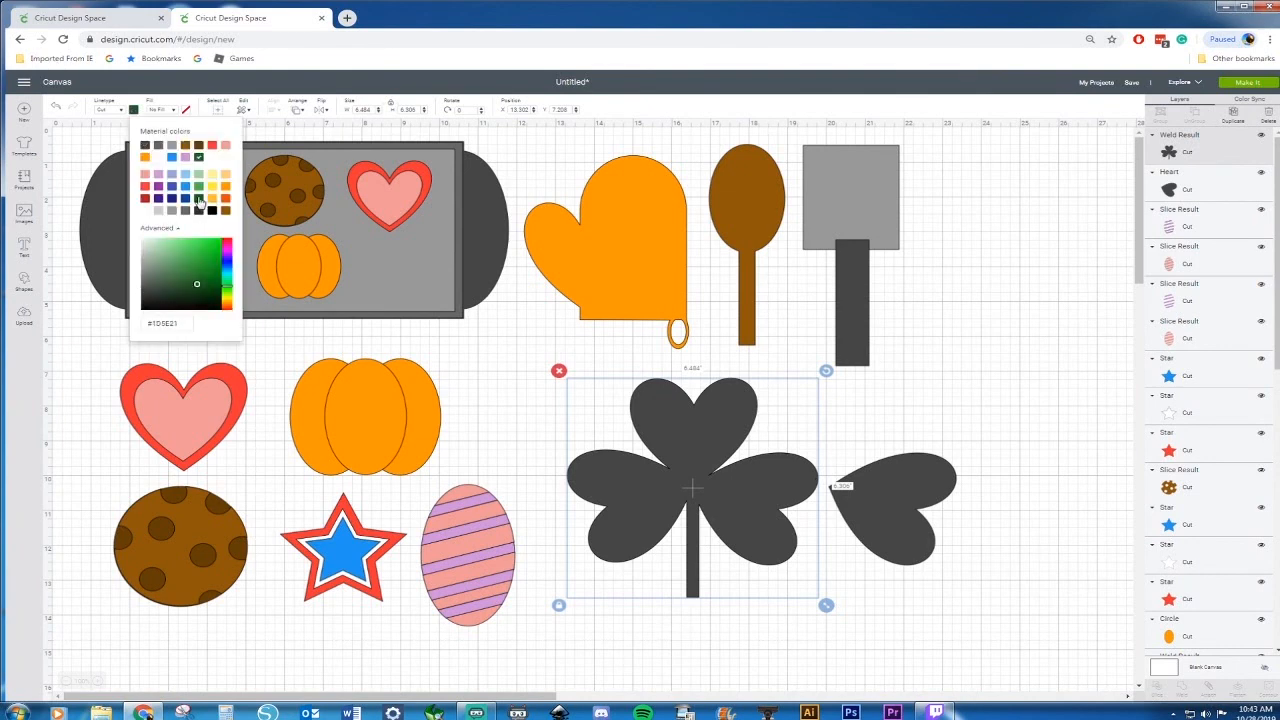
# Select the spare heart and color it white
pyautogui.click(888, 460)
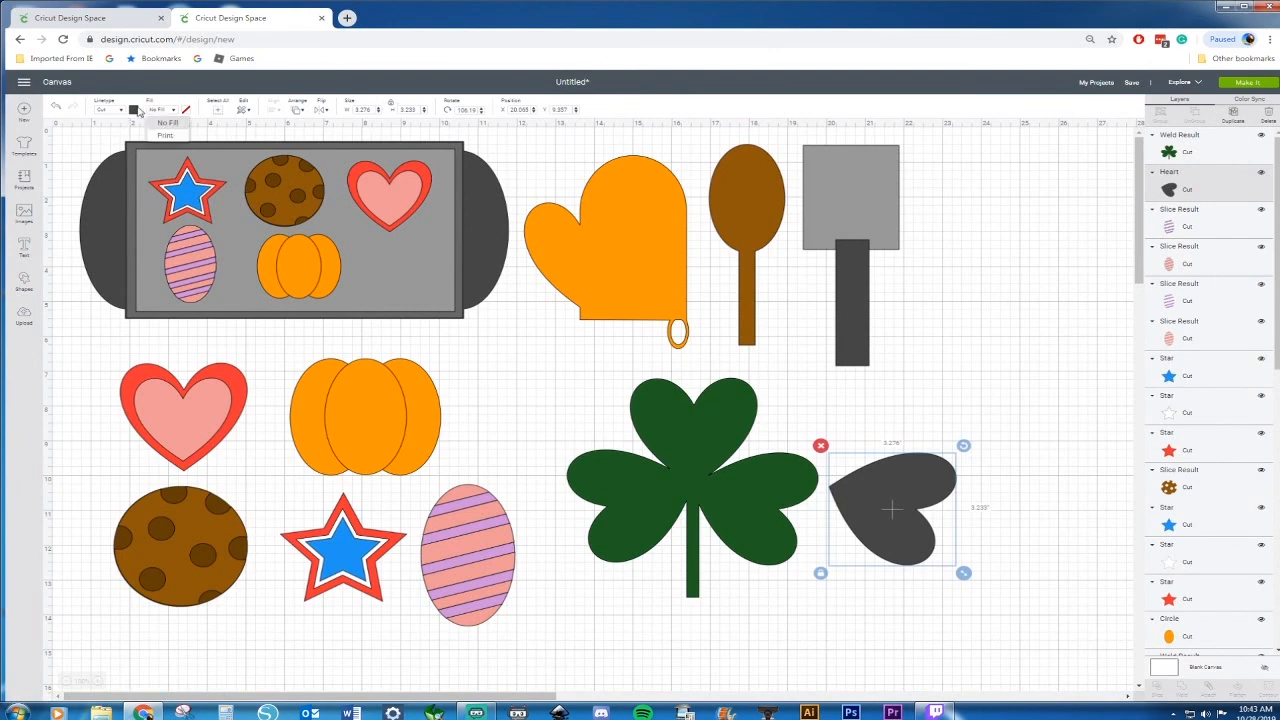
pyautogui.click(133, 110)
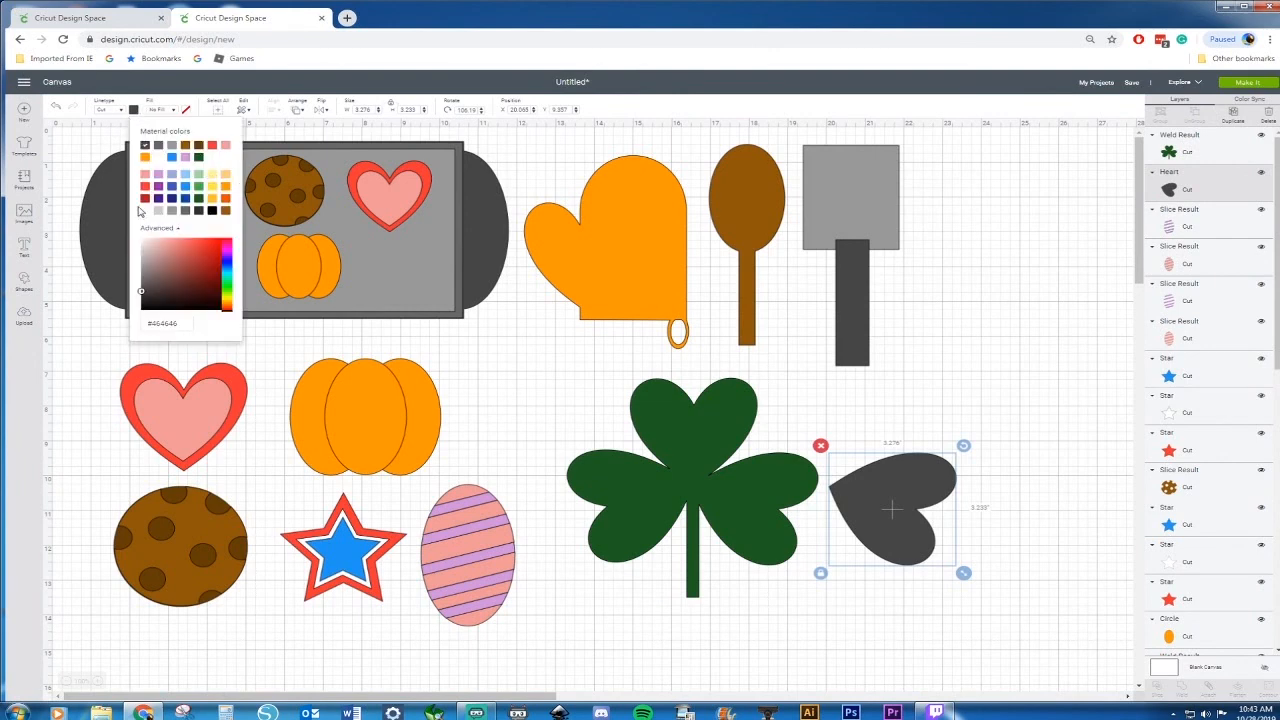
pyautogui.click(145, 212)
# Shrink the white heart to about 2.61 in wide and fit it inside the shamrock's right leaf
pyautogui.moveTo(928, 535); pyautogui.dragTo(892, 552)
pyautogui.rightClick(748, 505)
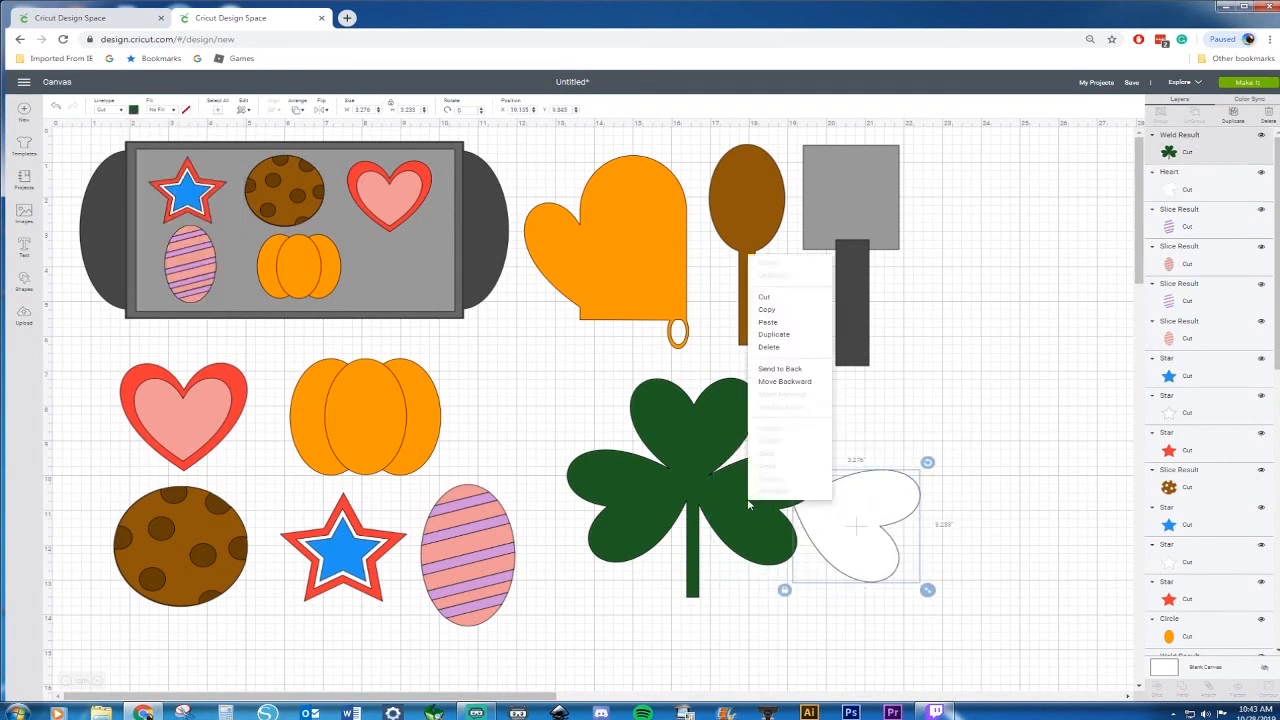
pyautogui.click(780, 368)
pyautogui.moveTo(854, 525); pyautogui.dragTo(760, 506)
pyautogui.moveTo(829, 571); pyautogui.dragTo(806, 554)
pyautogui.moveTo(752, 488); pyautogui.dragTo(757, 500)
# Duplicate the white heart, flip it horizontally, and place it inside the left leaf
pyautogui.hotkey('ctrl', 'd')
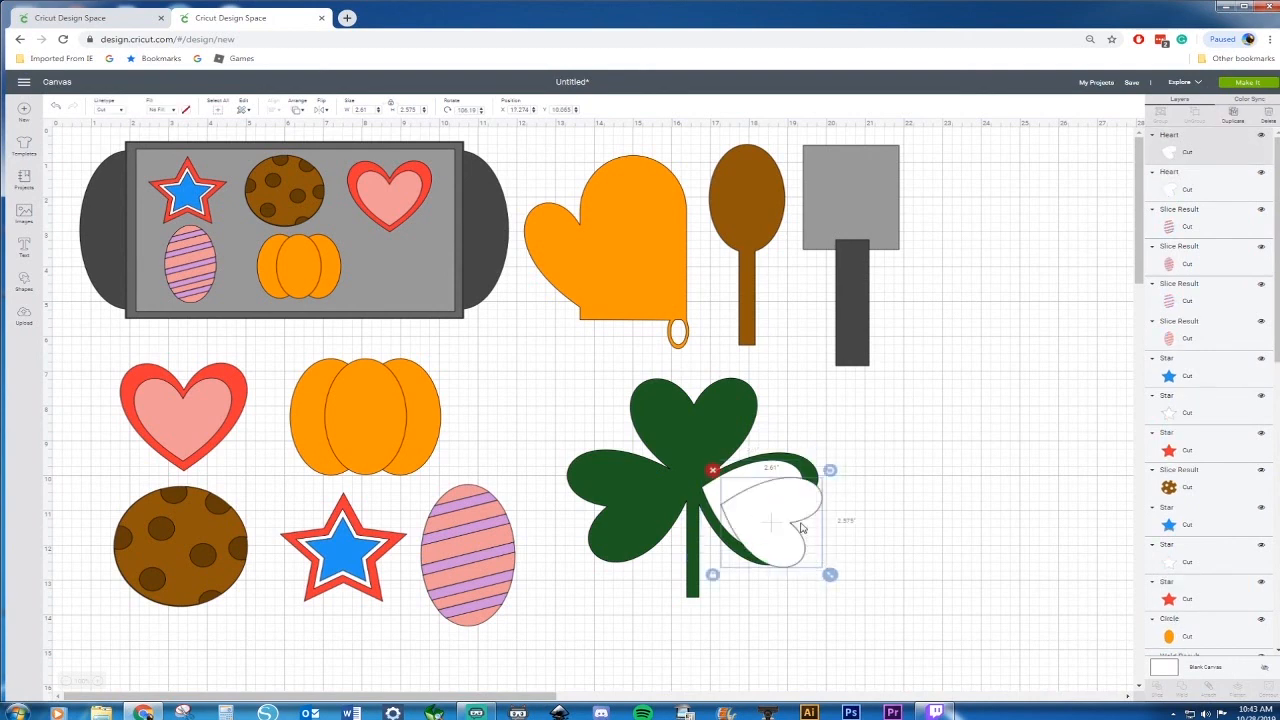
pyautogui.click(322, 109)
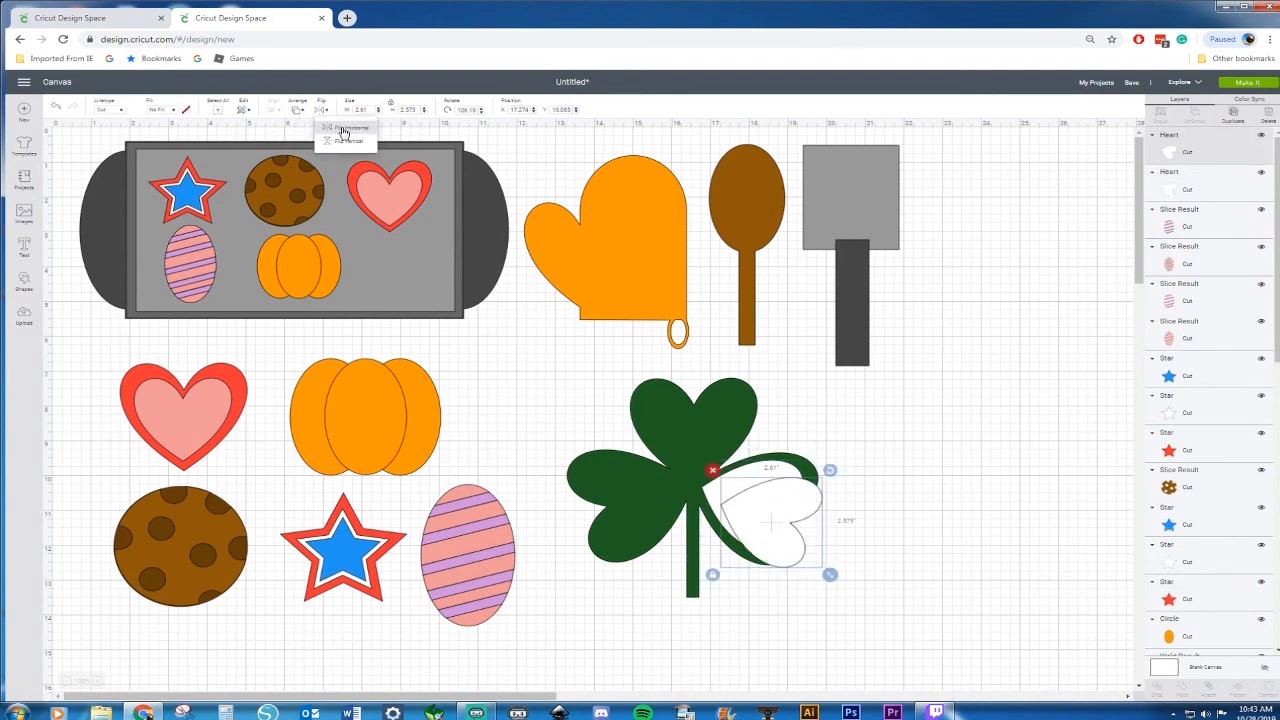
pyautogui.click(343, 131)
pyautogui.moveTo(787, 528); pyautogui.dragTo(644, 510)
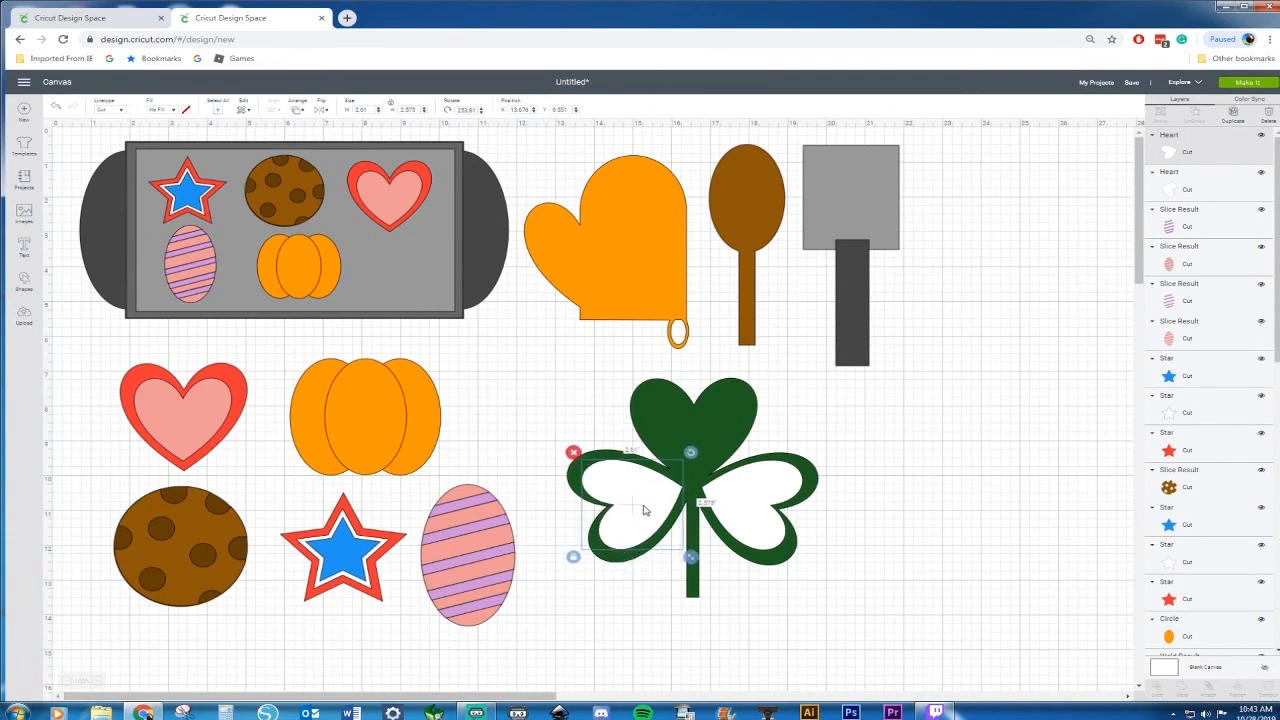
# Copy the white heart, rotate the copy upright, and place it inside the top leaf
pyautogui.hotkey('ctrl', 'c')
pyautogui.hotkey('ctrl', 'v')
pyautogui.moveTo(712, 471); pyautogui.dragTo(714, 577)
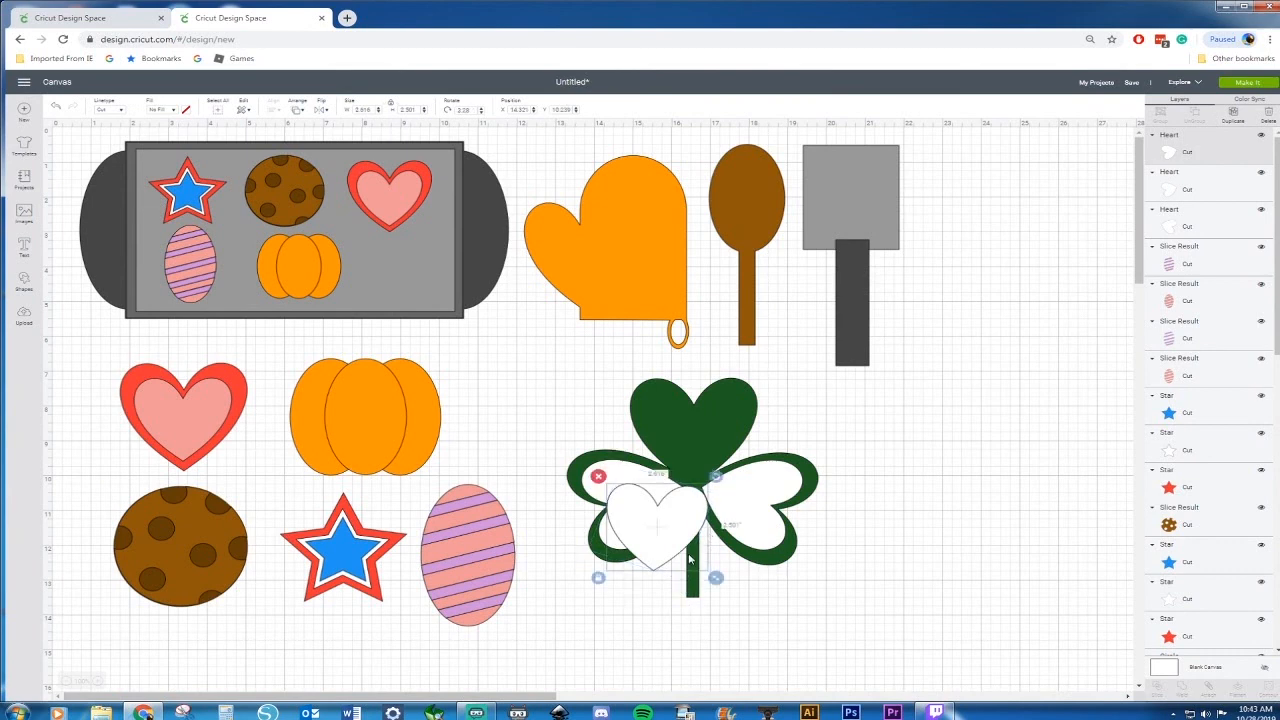
pyautogui.moveTo(679, 530); pyautogui.dragTo(716, 433)
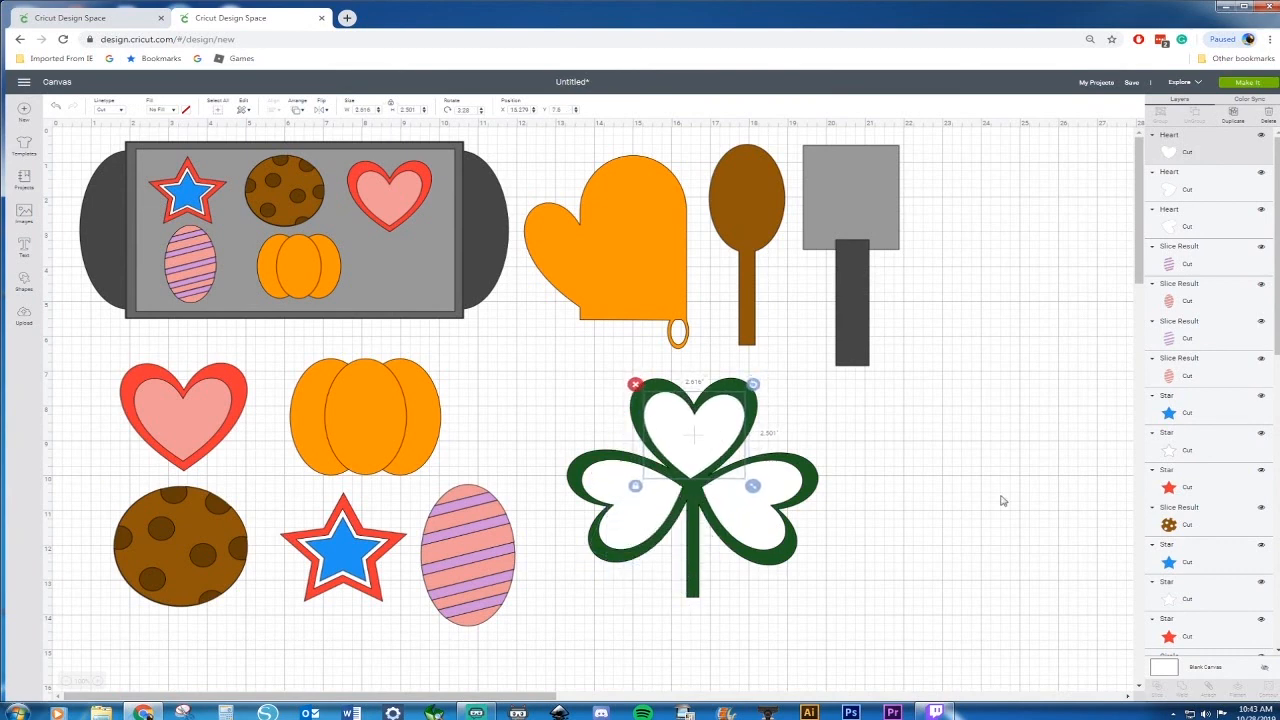
pyautogui.click(877, 485)
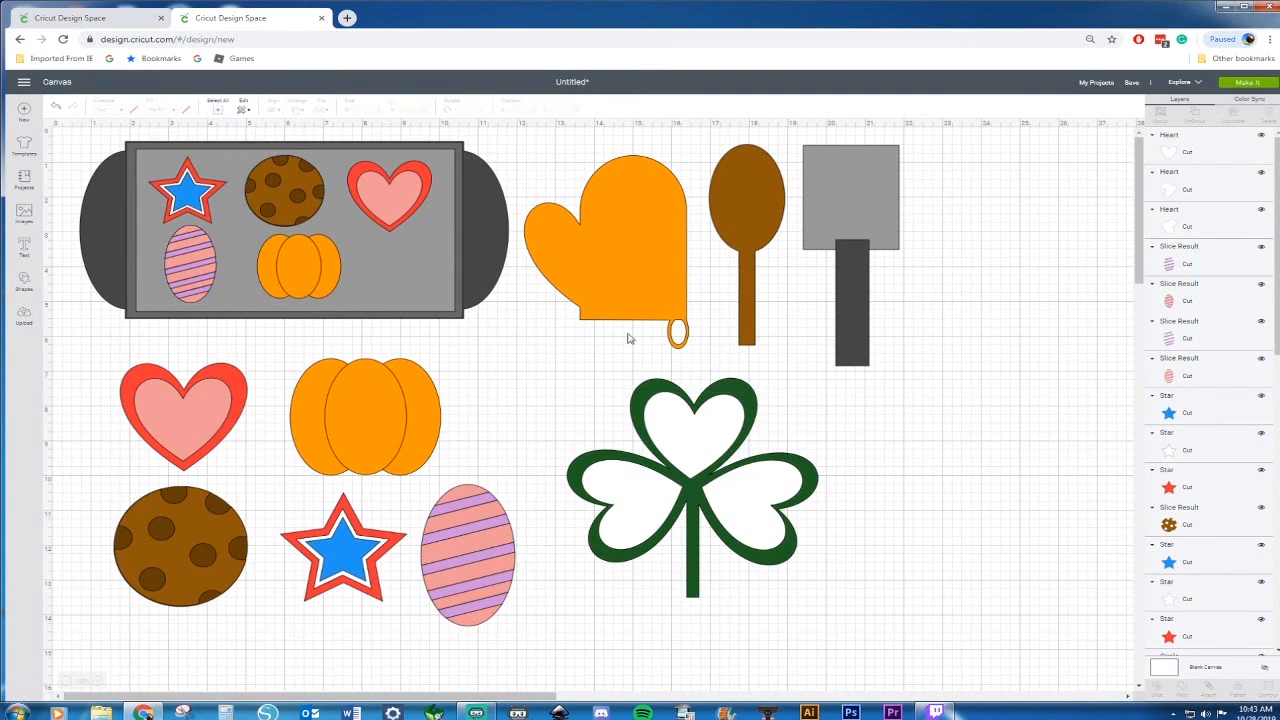
# Insert a circle beside the shamrock and duplicate it, offsetting the copy down and to the right
pyautogui.click(24, 282)
pyautogui.click(104, 214)
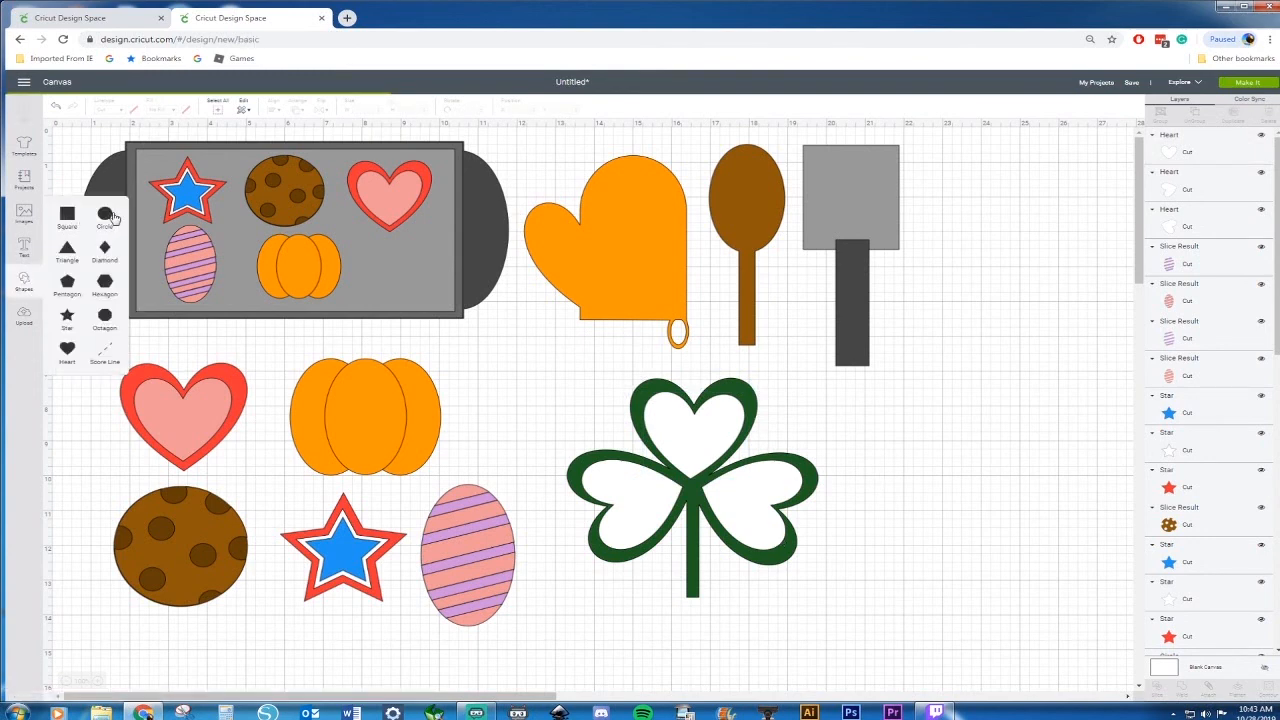
pyautogui.moveTo(188, 259); pyautogui.dragTo(906, 467)
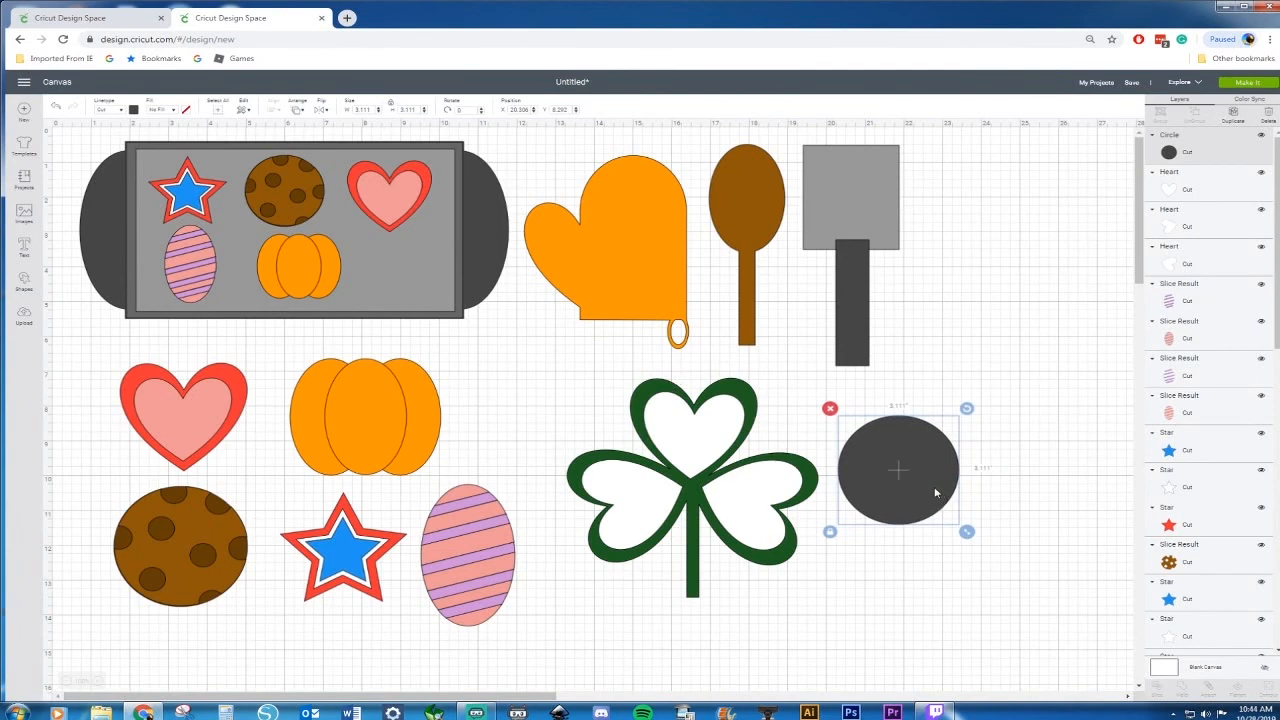
pyautogui.hotkey('ctrl', 'd')
pyautogui.moveTo(914, 509); pyautogui.dragTo(926, 532)
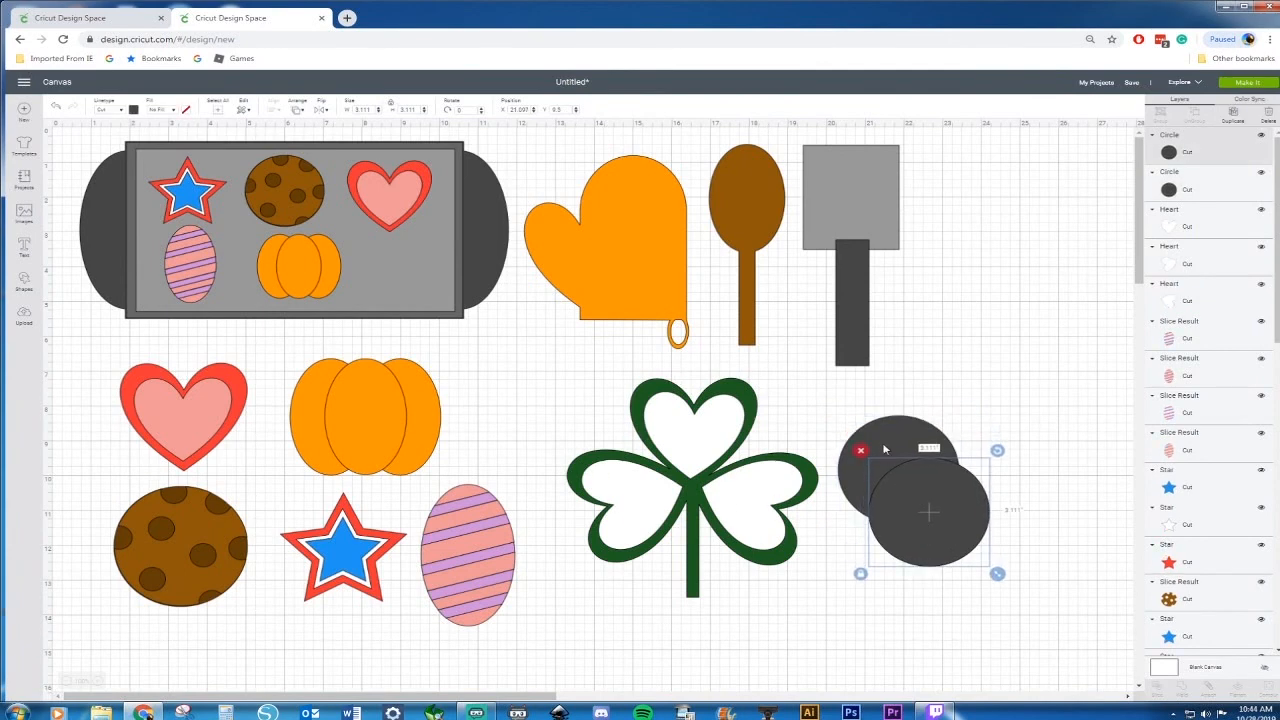
# Color the upper circle yellow, #FAC02E
pyautogui.click(876, 426)
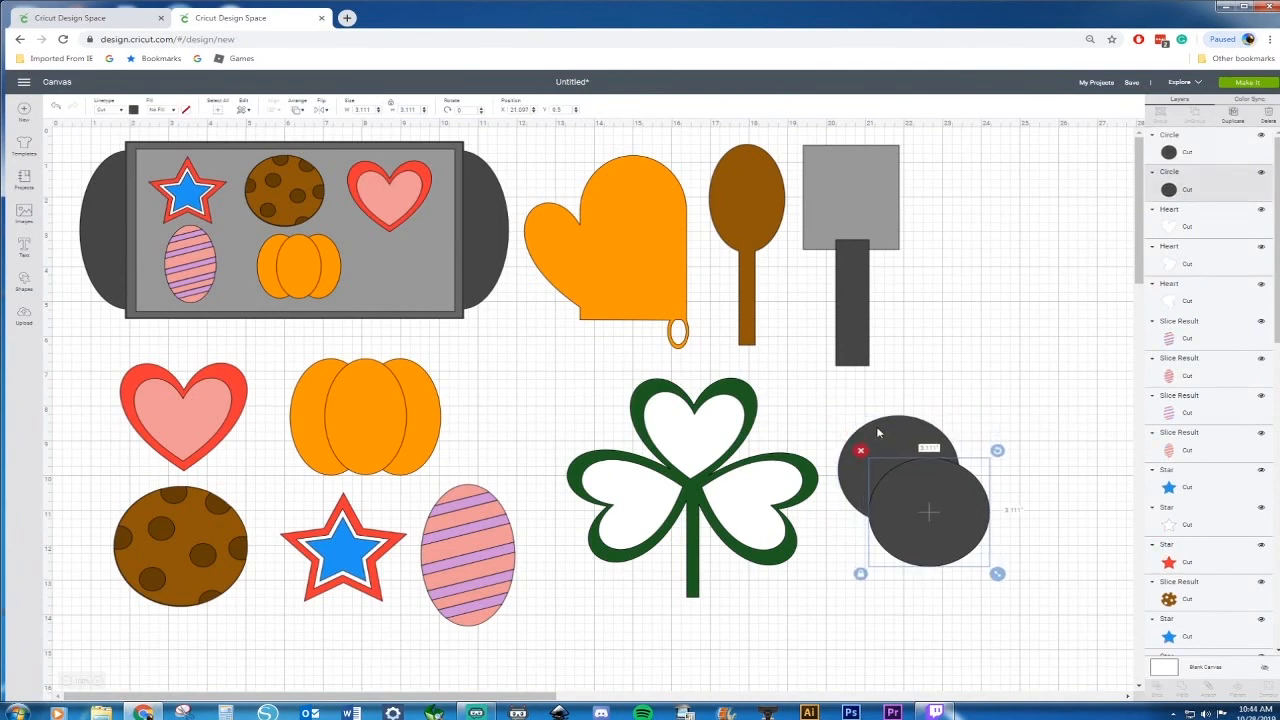
pyautogui.click(134, 111)
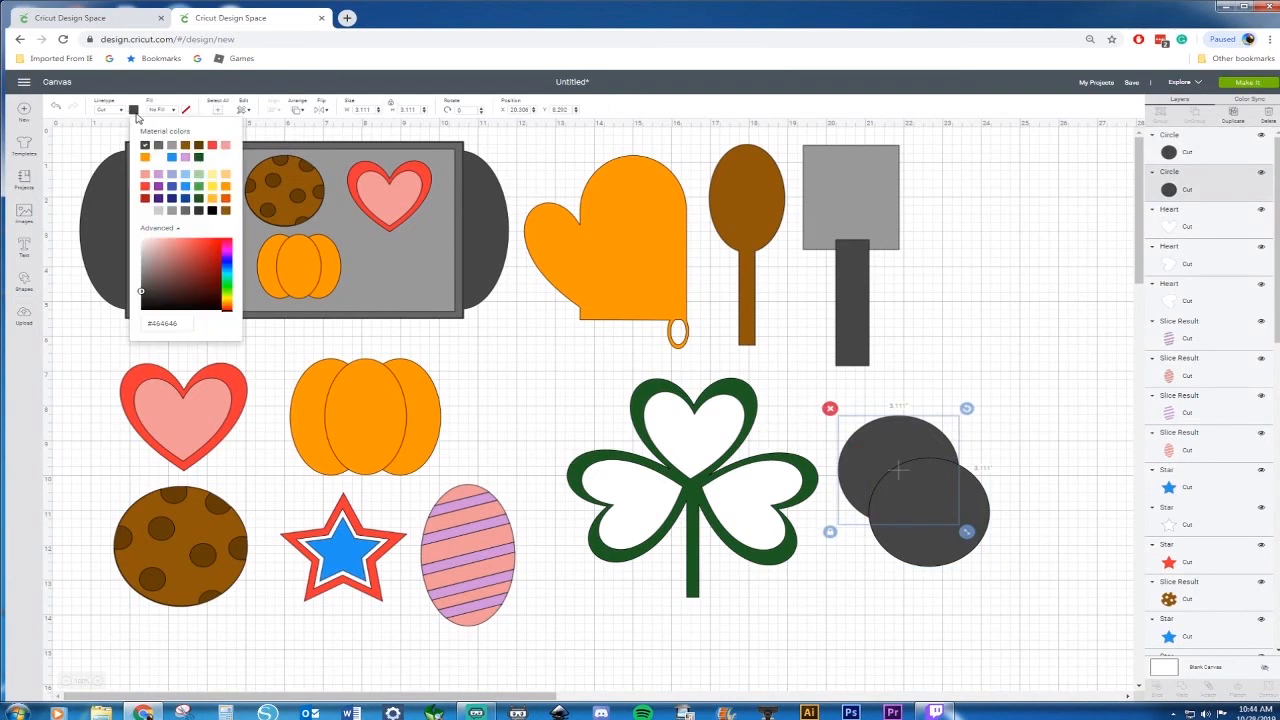
pyautogui.click(212, 200)
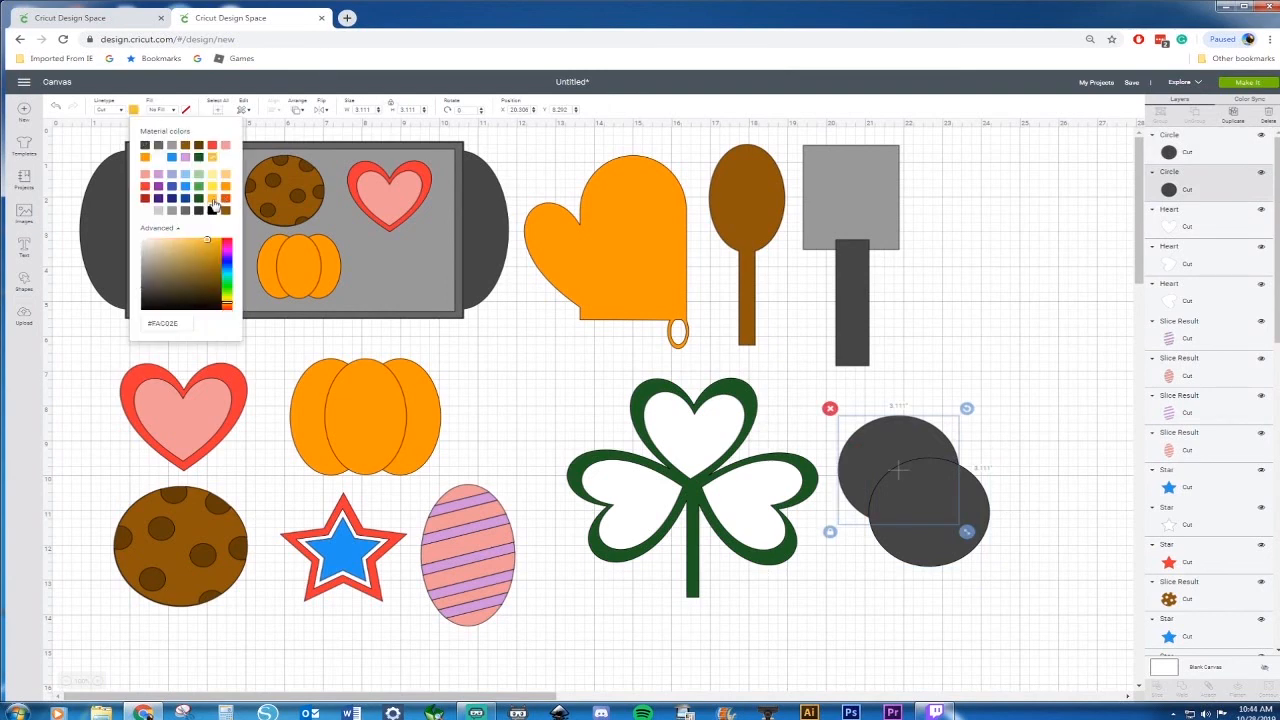
# Color the lower circle pale yellow, #FEF09C, shrink it to about 2.5 in, and center it inside the orange circle
pyautogui.click(915, 520)
pyautogui.click(900, 525)
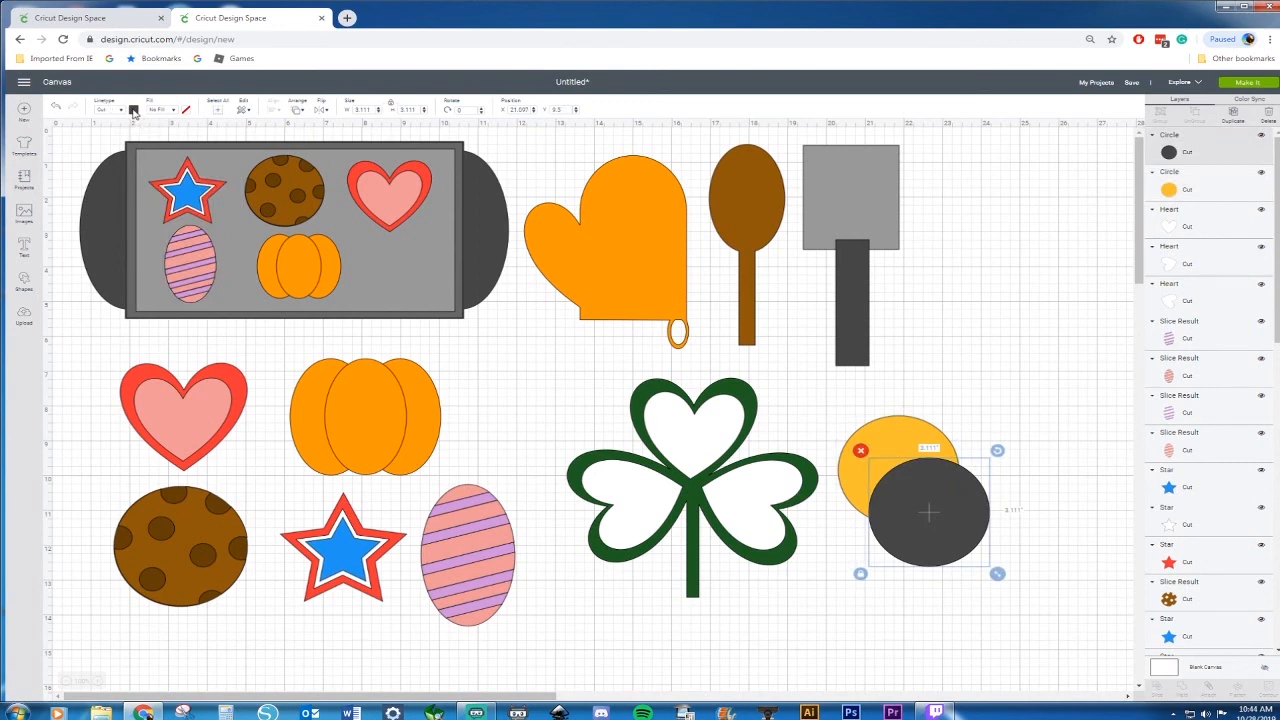
pyautogui.click(134, 111)
pyautogui.click(210, 176)
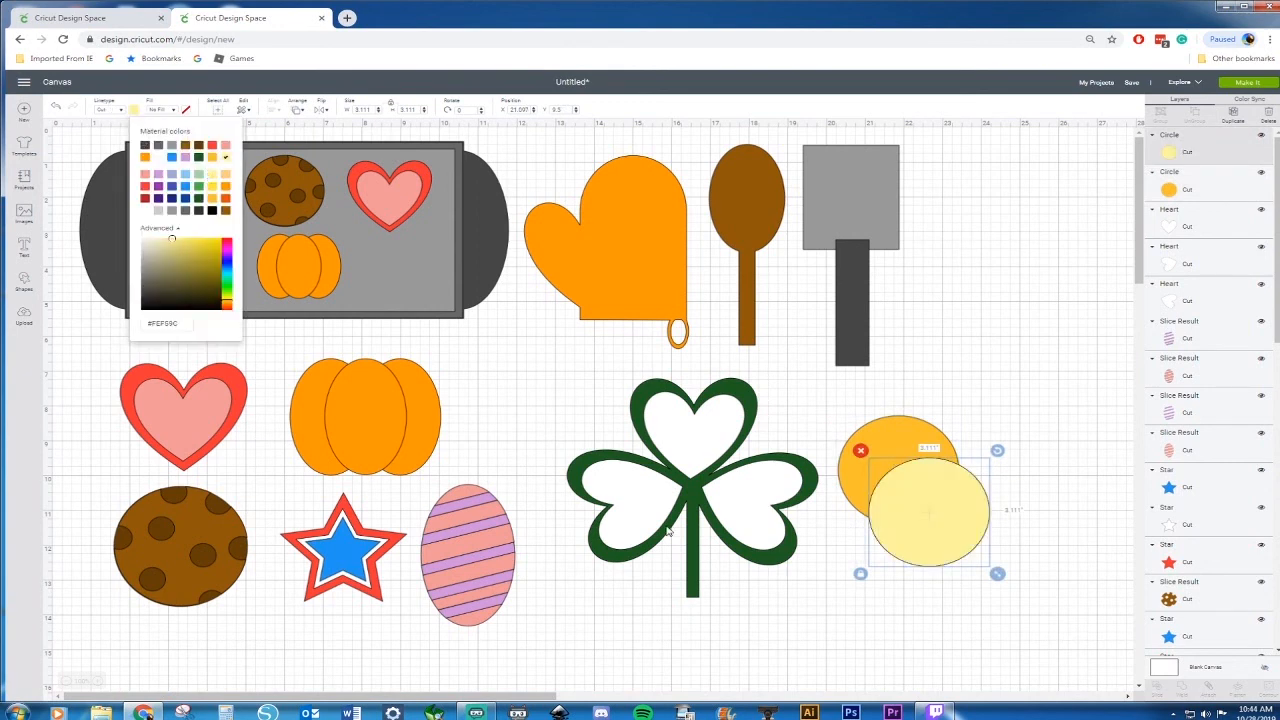
pyautogui.moveTo(997, 573); pyautogui.dragTo(917, 493)
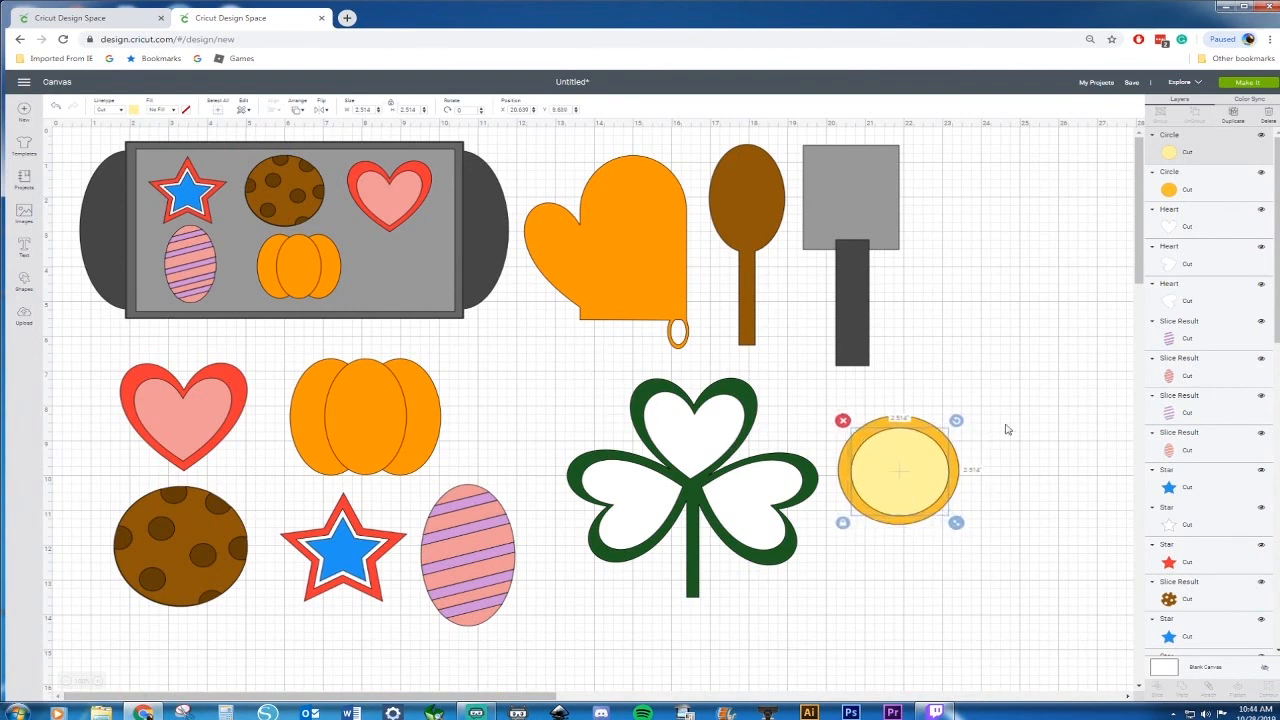
# Copy and paste the shamrock and place a smaller copy on the baking sheet
pyautogui.moveTo(566, 391); pyautogui.dragTo(456, 316)
pyautogui.hotkey('ctrl', 'c')
pyautogui.hotkey('ctrl', 'v')
# Move the two nested circles below the shamrock
pyautogui.moveTo(1005, 408); pyautogui.dragTo(740, 602)
pyautogui.moveTo(826, 517); pyautogui.dragTo(557, 621)
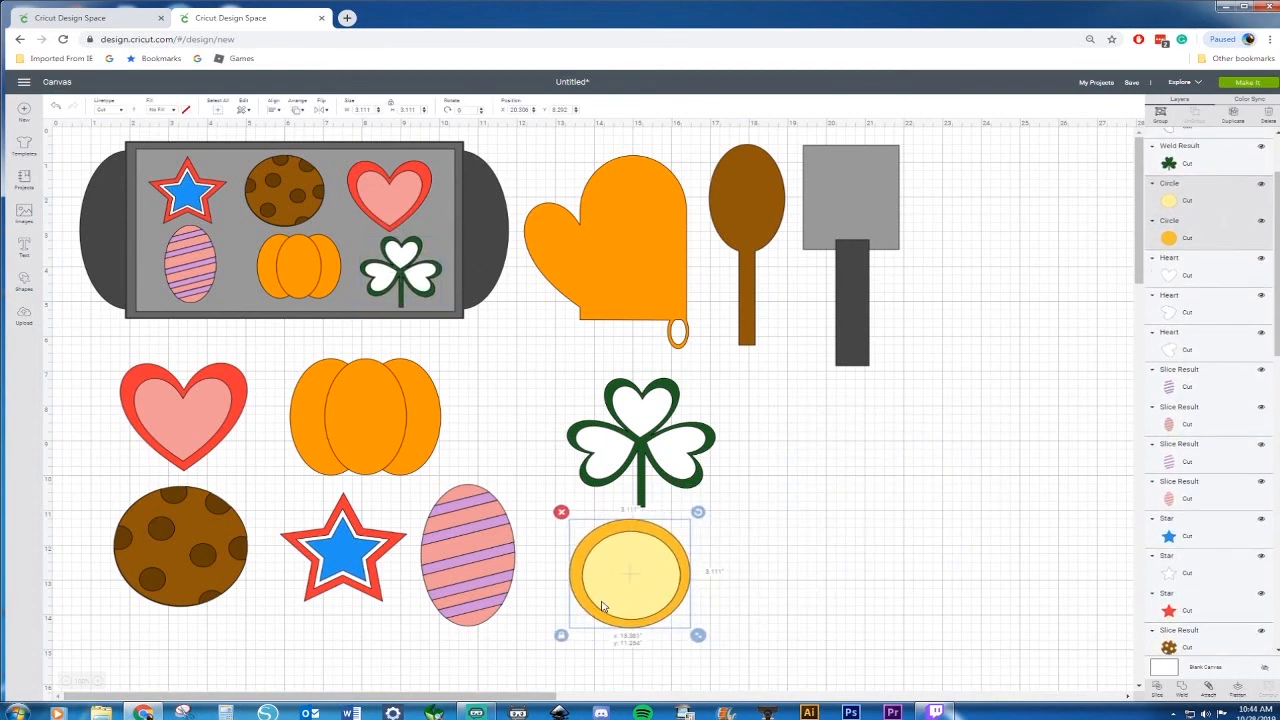
pyautogui.click(830, 616)
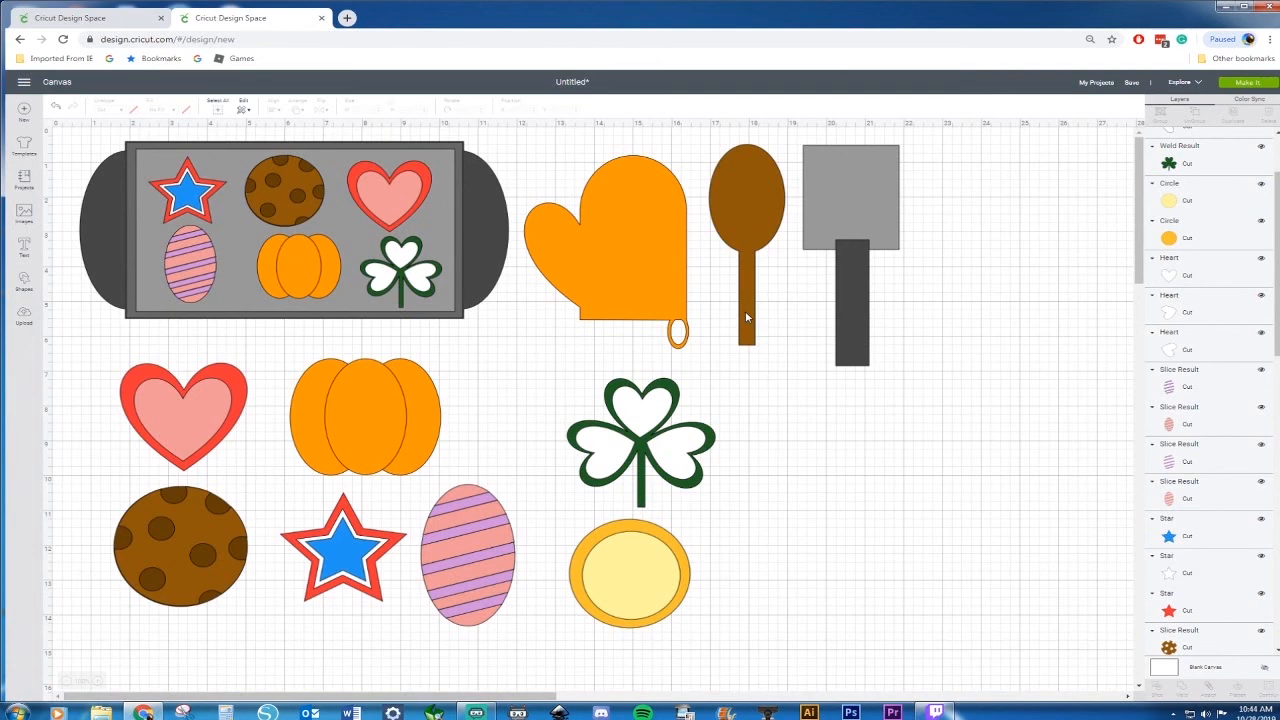
# Insert a square beside the shamrock and size it to 8.5 in wide by 5.5 in high
pyautogui.click(25, 282)
pyautogui.click(63, 218)
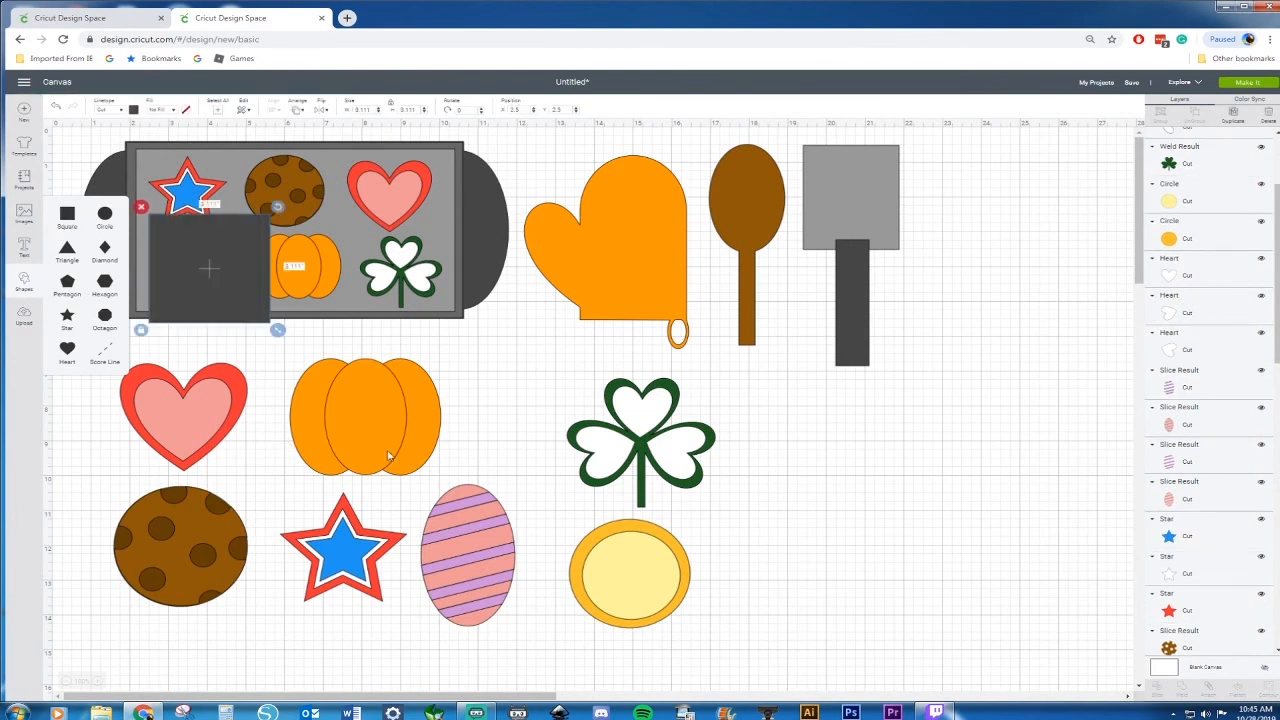
pyautogui.moveTo(222, 264); pyautogui.dragTo(838, 472)
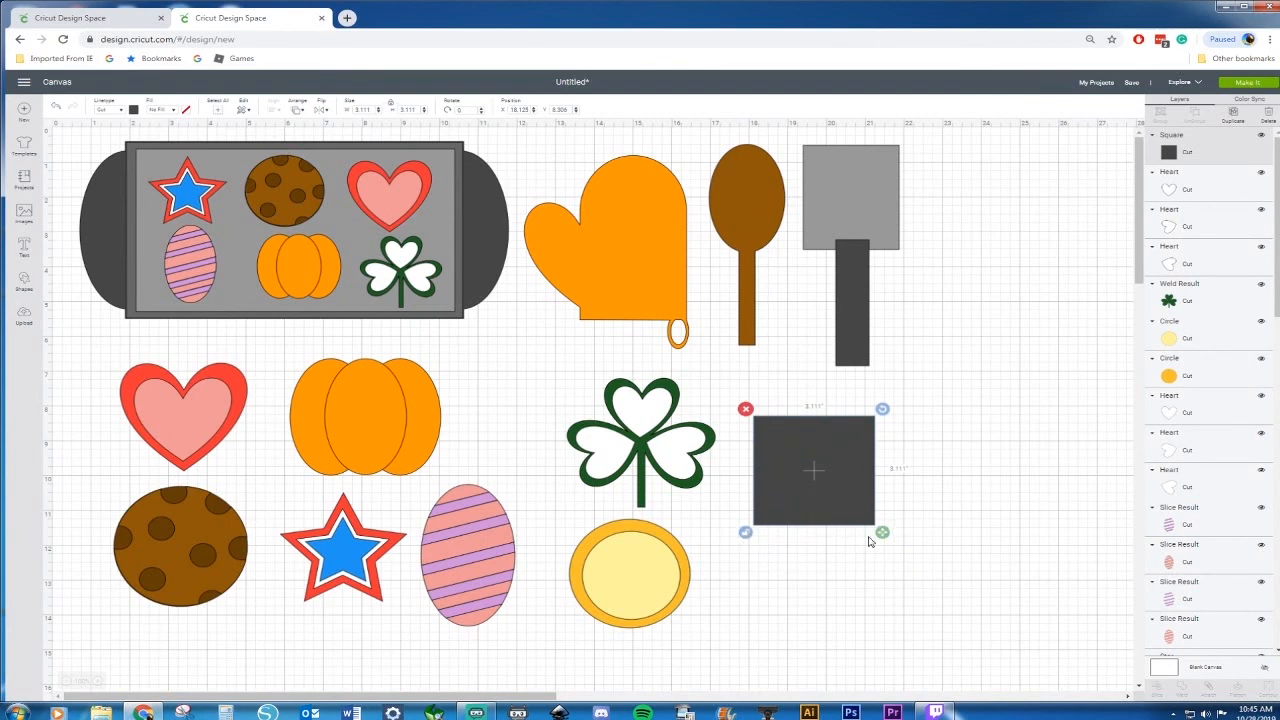
pyautogui.moveTo(882, 532); pyautogui.dragTo(1017, 609)
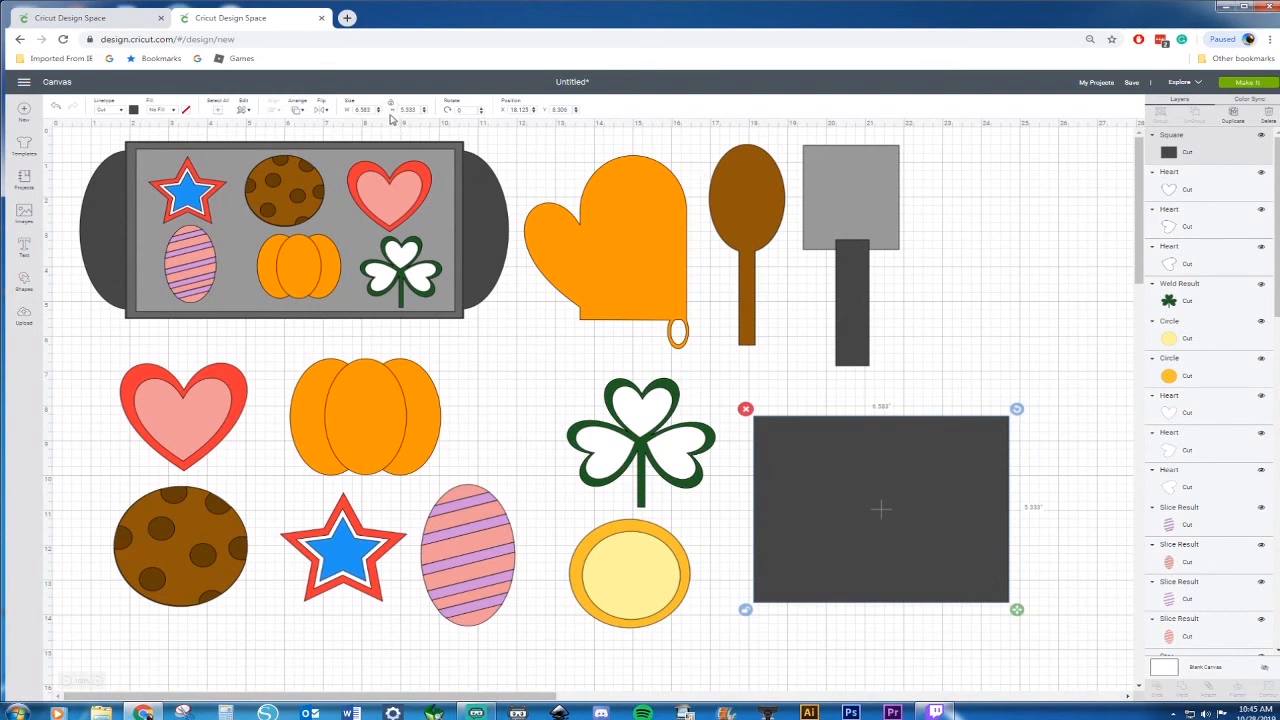
pyautogui.moveTo(372, 110); pyautogui.dragTo(342, 132)
pyautogui.write('8.5')
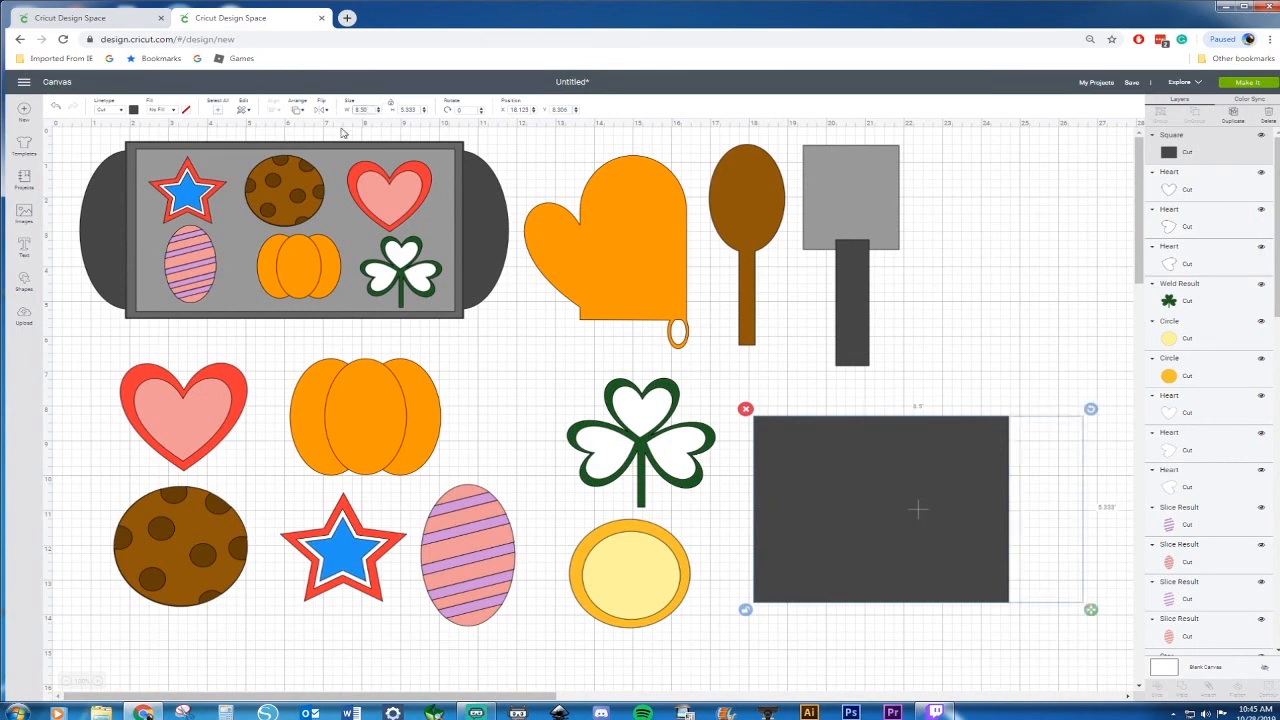
pyautogui.click(417, 110)
pyautogui.write('5.5')
pyautogui.press('Return')
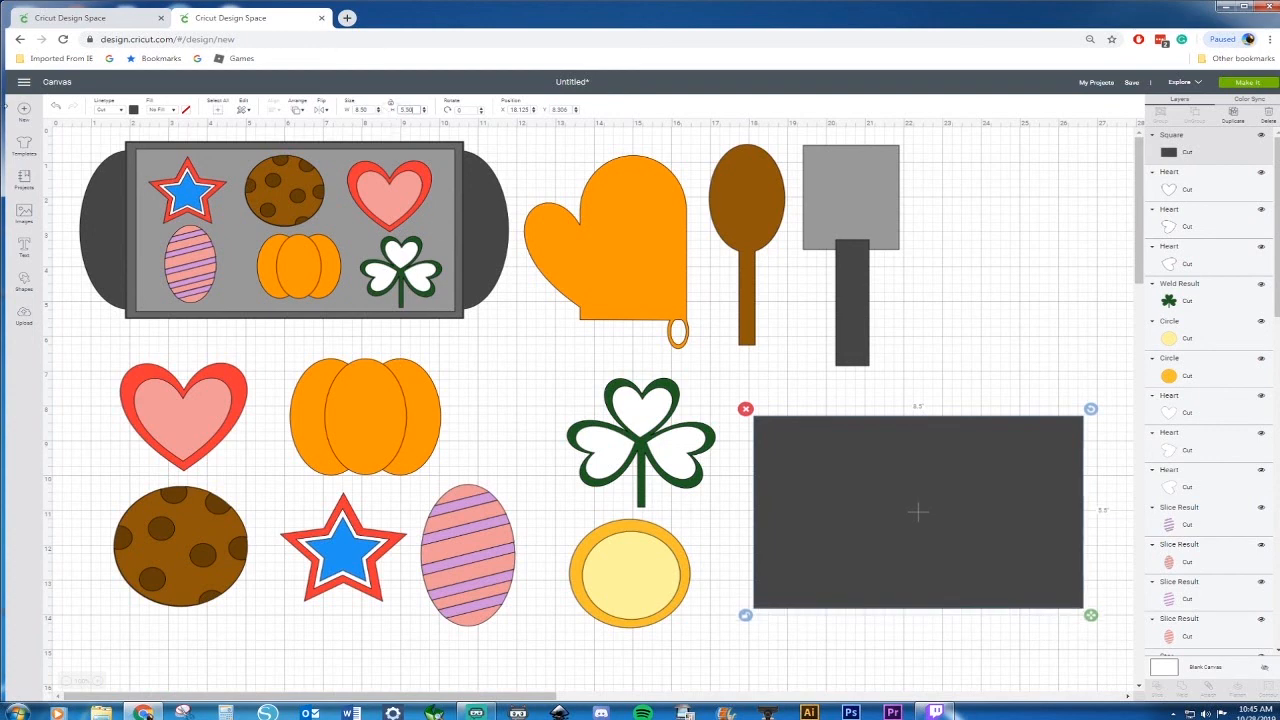
# Color the rectangle white
pyautogui.click(133, 110)
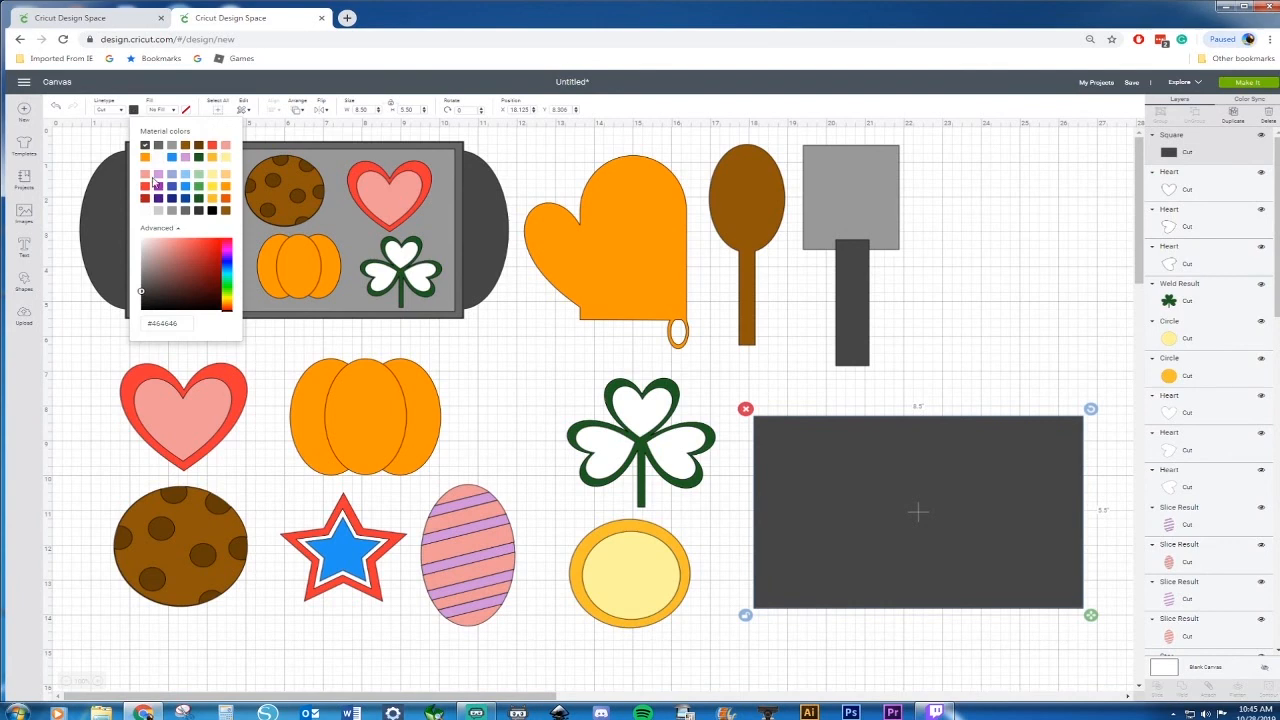
pyautogui.click(146, 212)
pyautogui.click(488, 293)
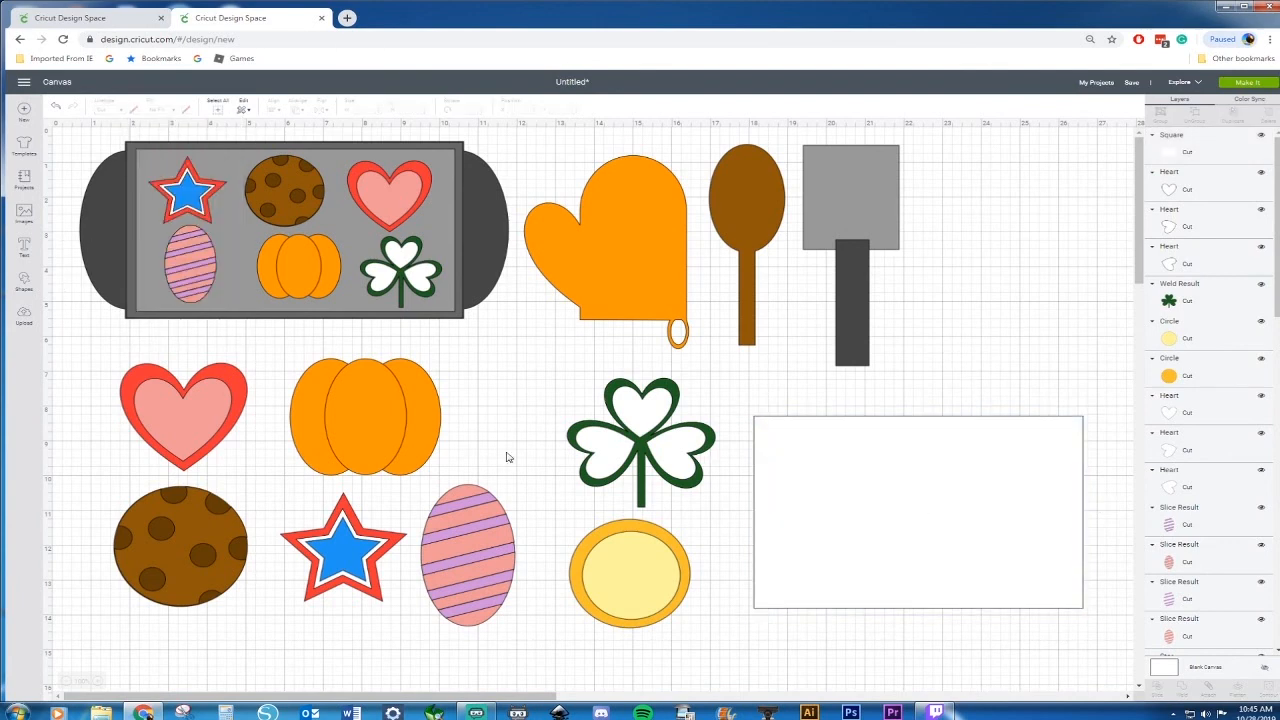
# Insert a score line and place it inside the white rectangle
pyautogui.click(24, 281)
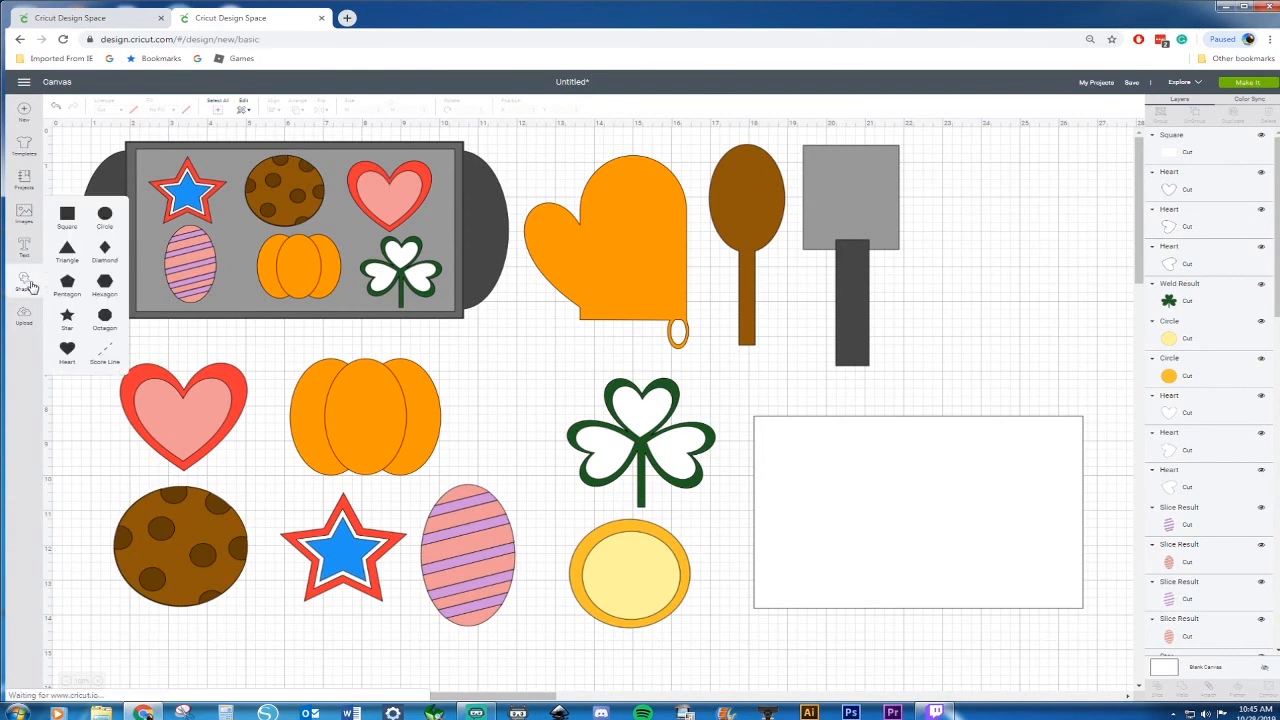
pyautogui.click(109, 353)
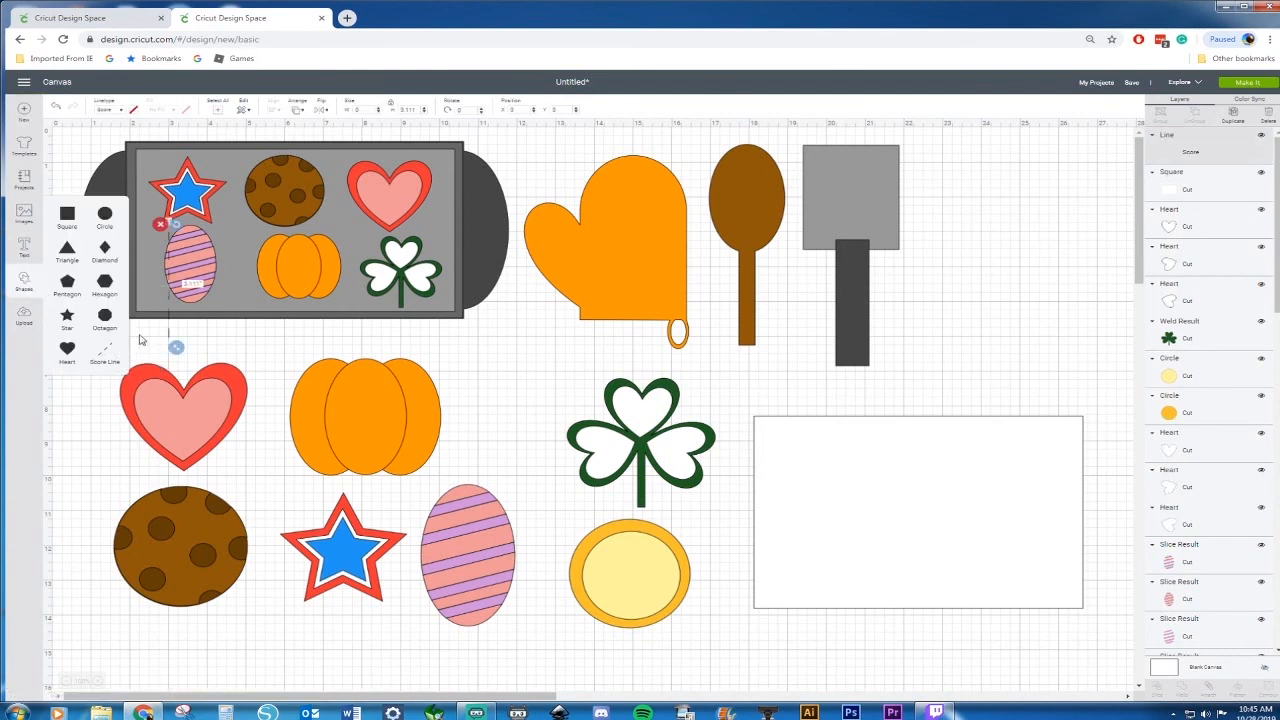
pyautogui.moveTo(163, 344); pyautogui.dragTo(825, 620)
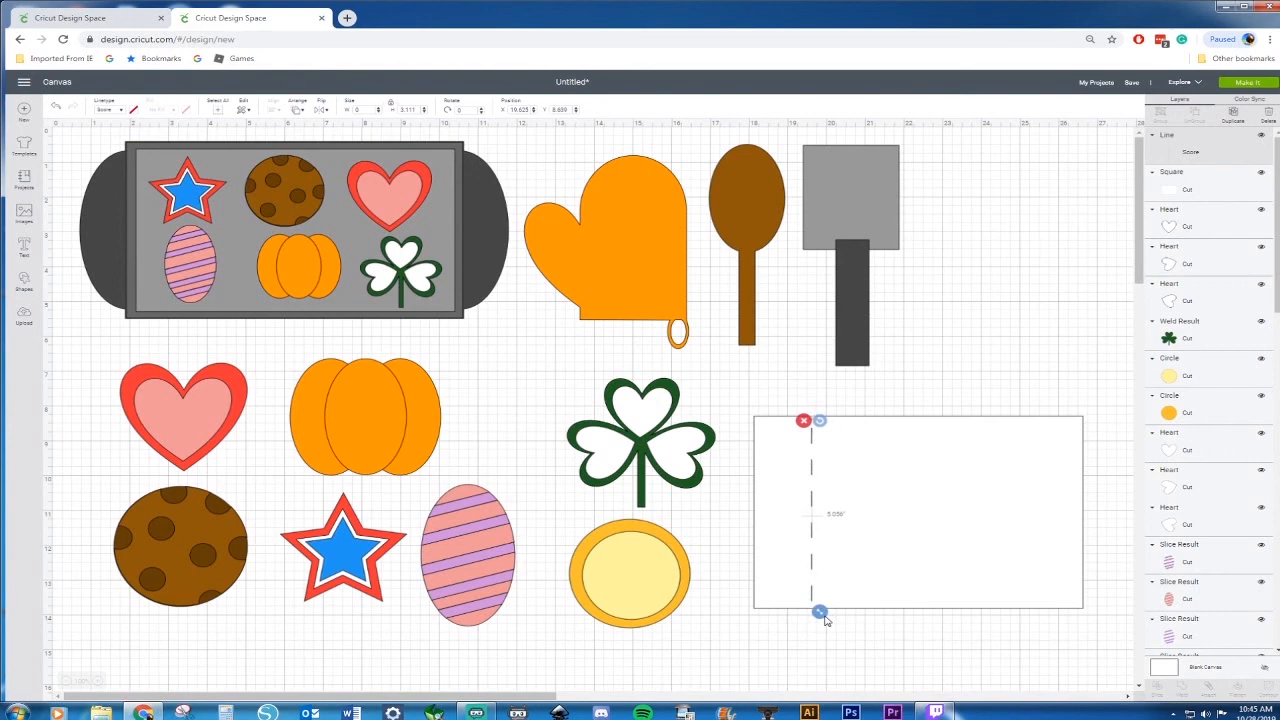
# Center the score line on the rectangle horizontally and vertically
pyautogui.moveTo(743, 390); pyautogui.dragTo(928, 599)
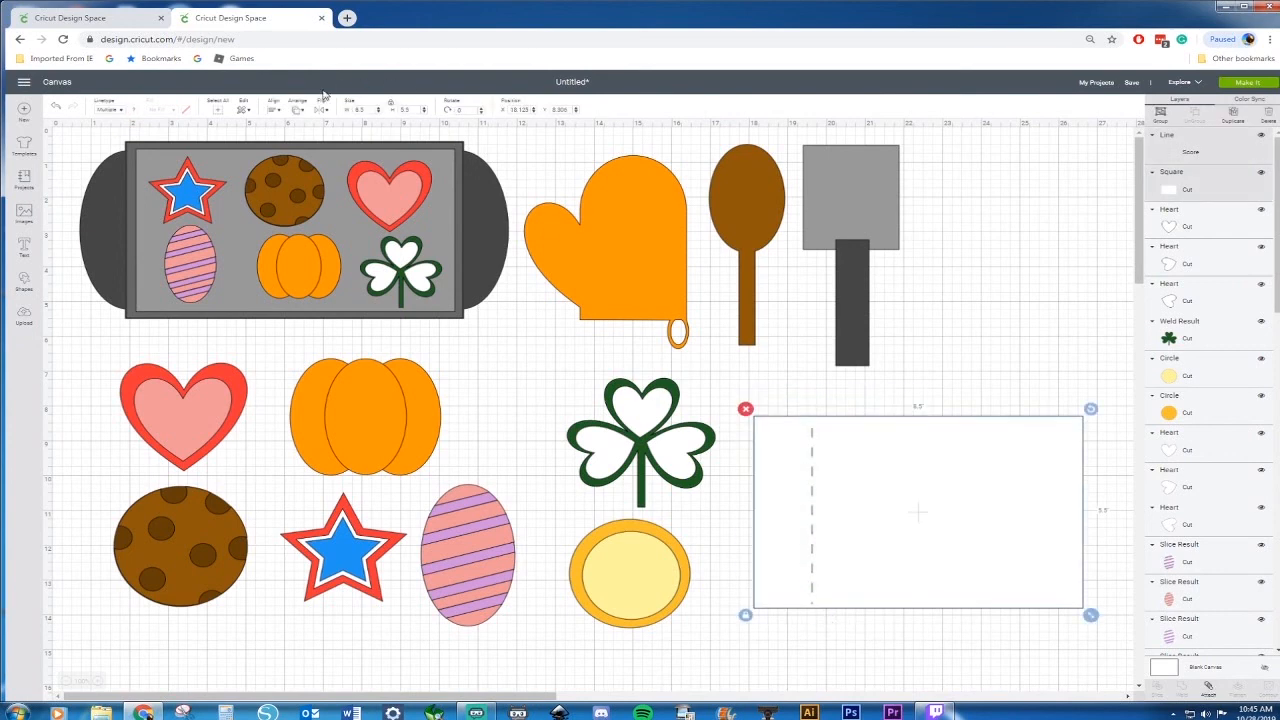
pyautogui.click(276, 110)
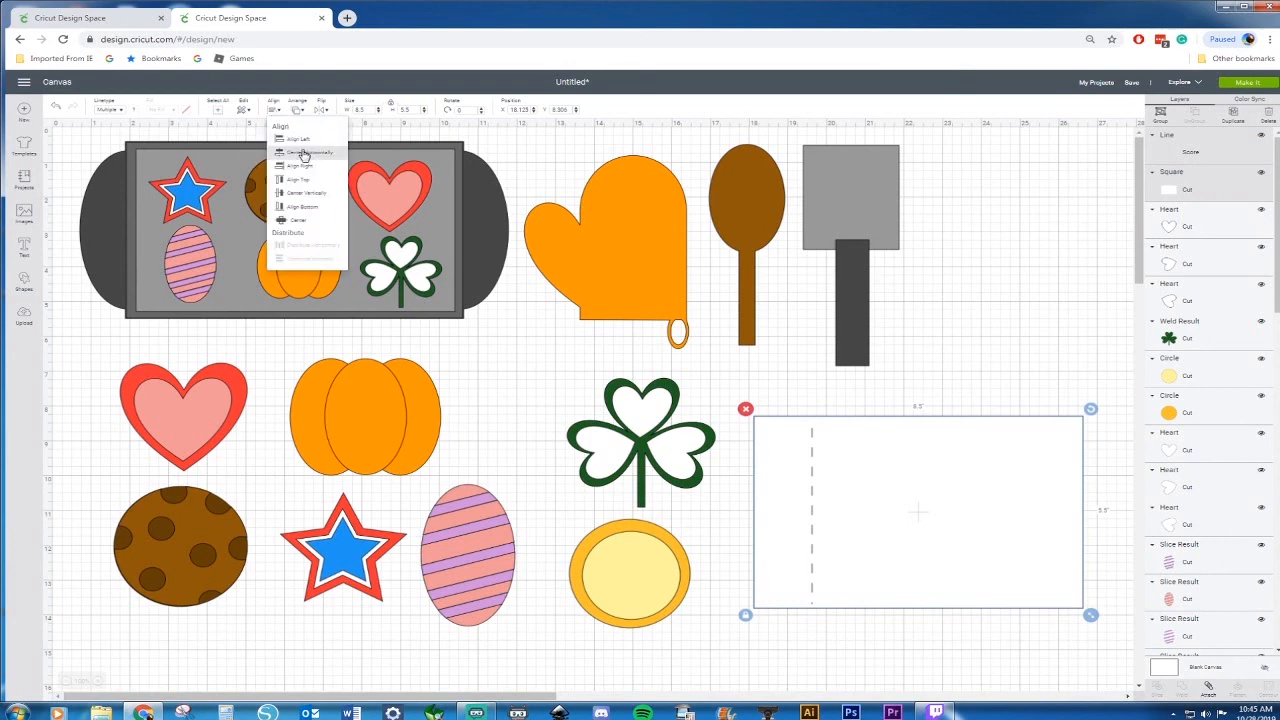
pyautogui.click(304, 153)
pyautogui.click(276, 110)
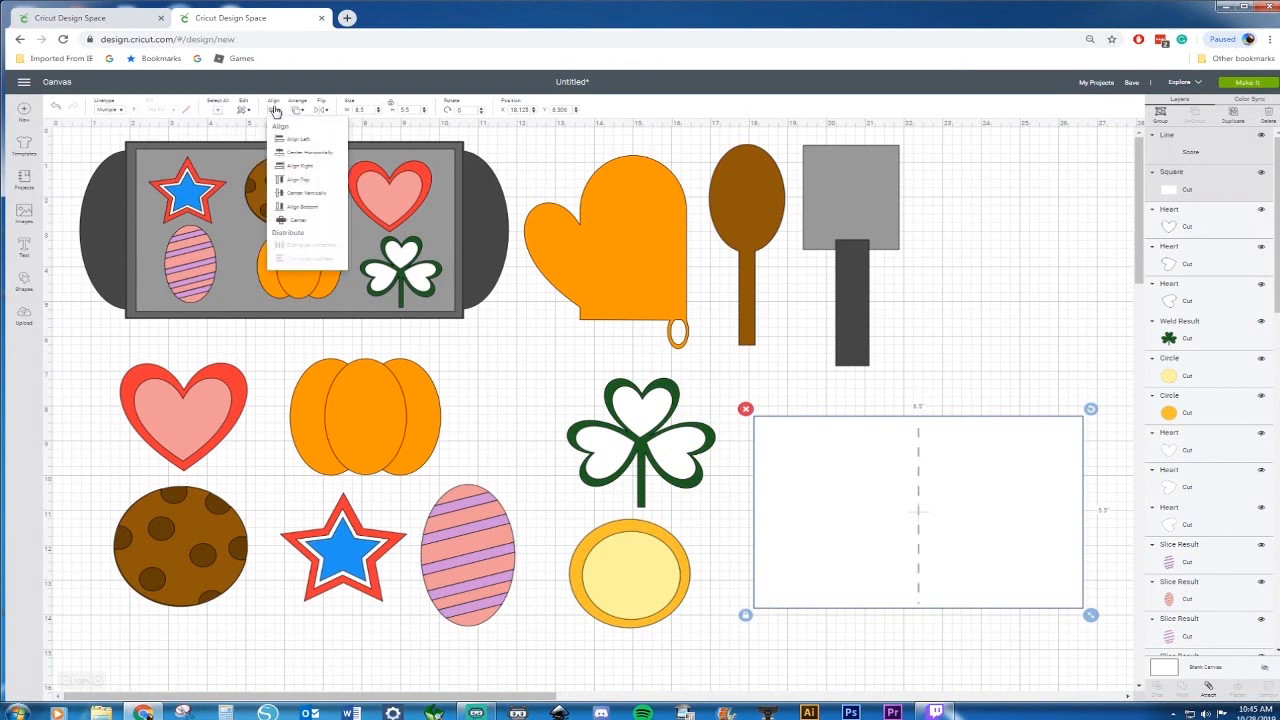
pyautogui.click(296, 191)
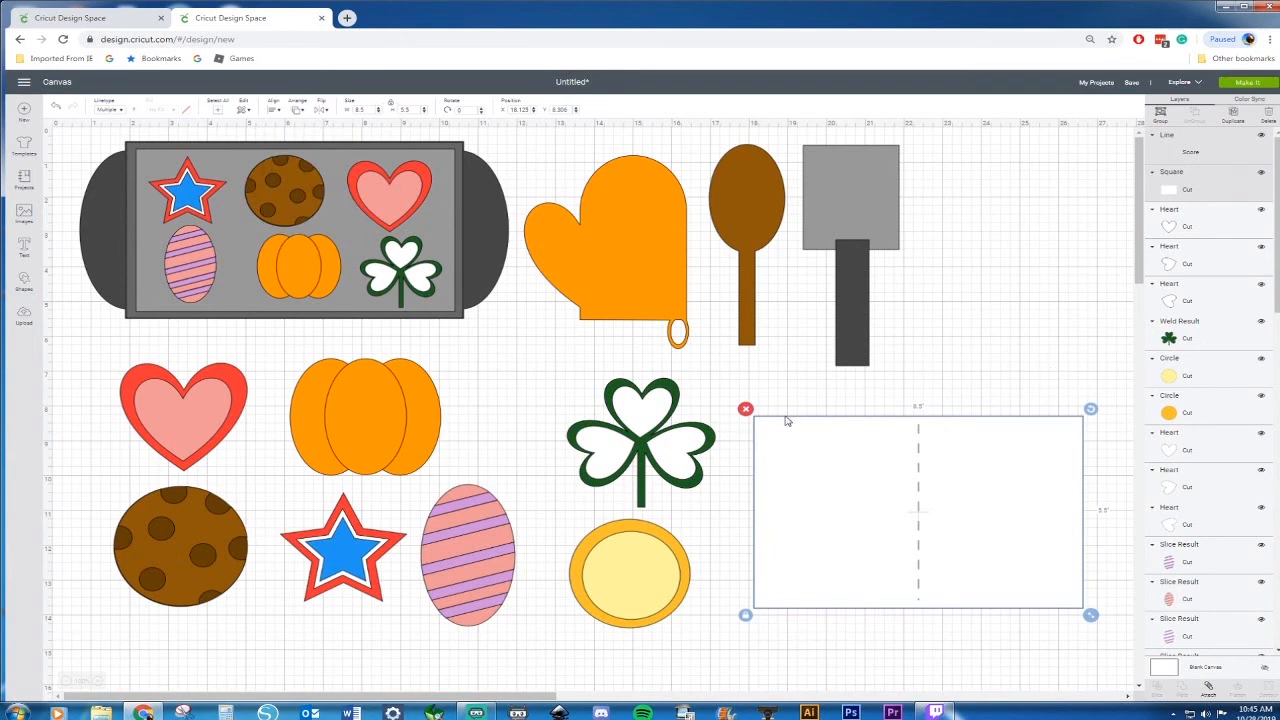
# Attach the score line to the white rectangle
pyautogui.click(720, 413)
pyautogui.moveTo(745, 399); pyautogui.dragTo(988, 586)
pyautogui.rightClick(985, 568)
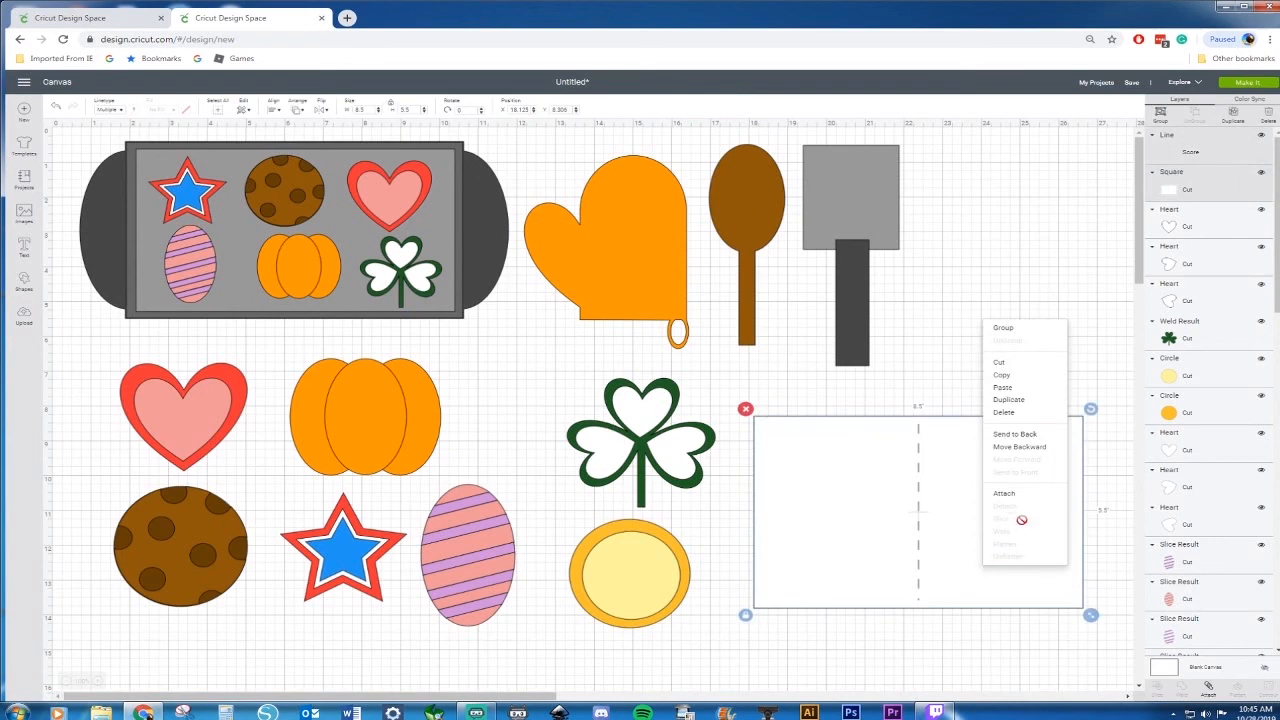
pyautogui.click(1008, 493)
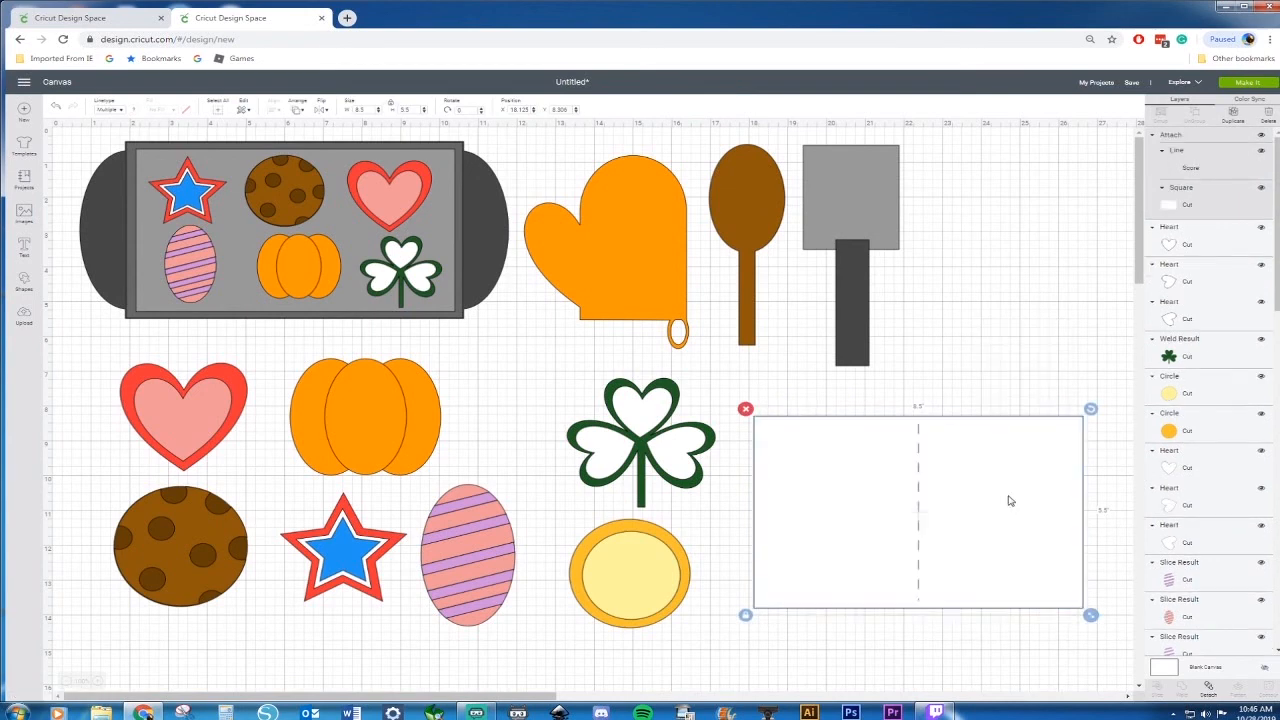
pyautogui.moveTo(1008, 500)
pyautogui.mouseDown()
pyautogui.moveTo(934, 551)
pyautogui.moveTo(946, 511)
pyautogui.moveTo(974, 543)
pyautogui.moveTo(1009, 549)
pyautogui.moveTo(997, 503)
pyautogui.mouseUp()
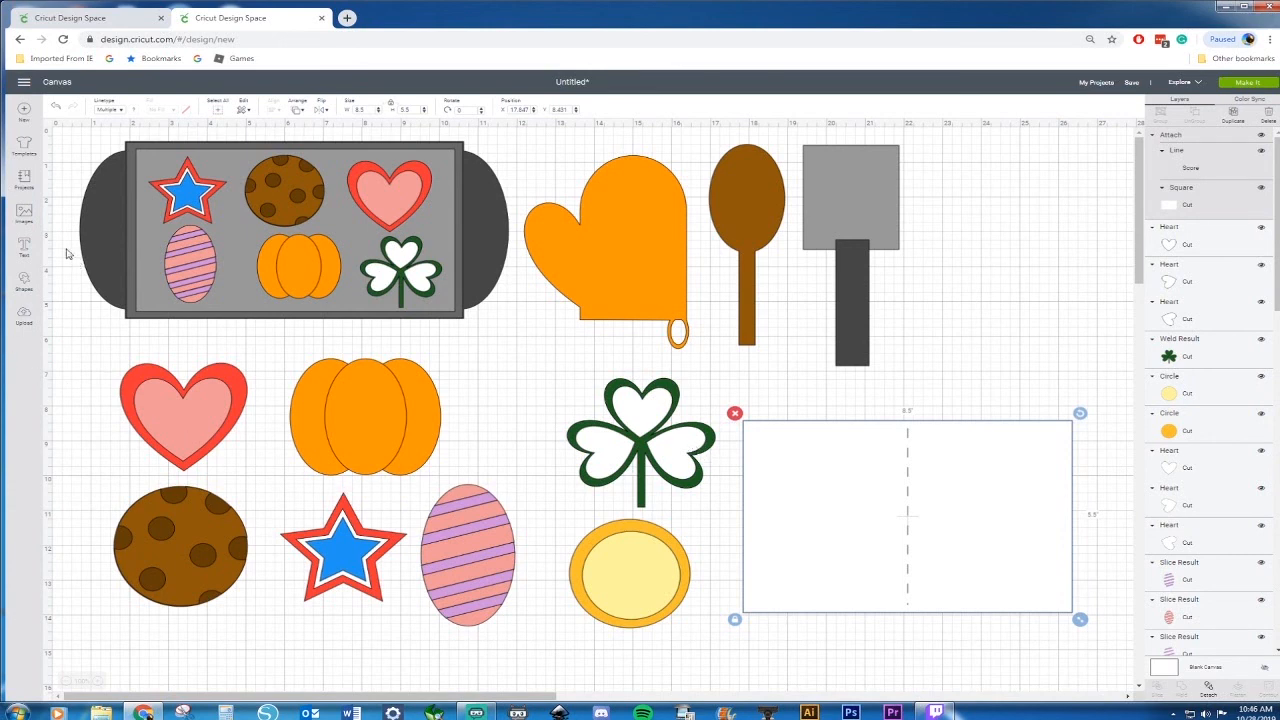
# Insert a square on the right half of the card and set its width to 4 in
pyautogui.click(26, 280)
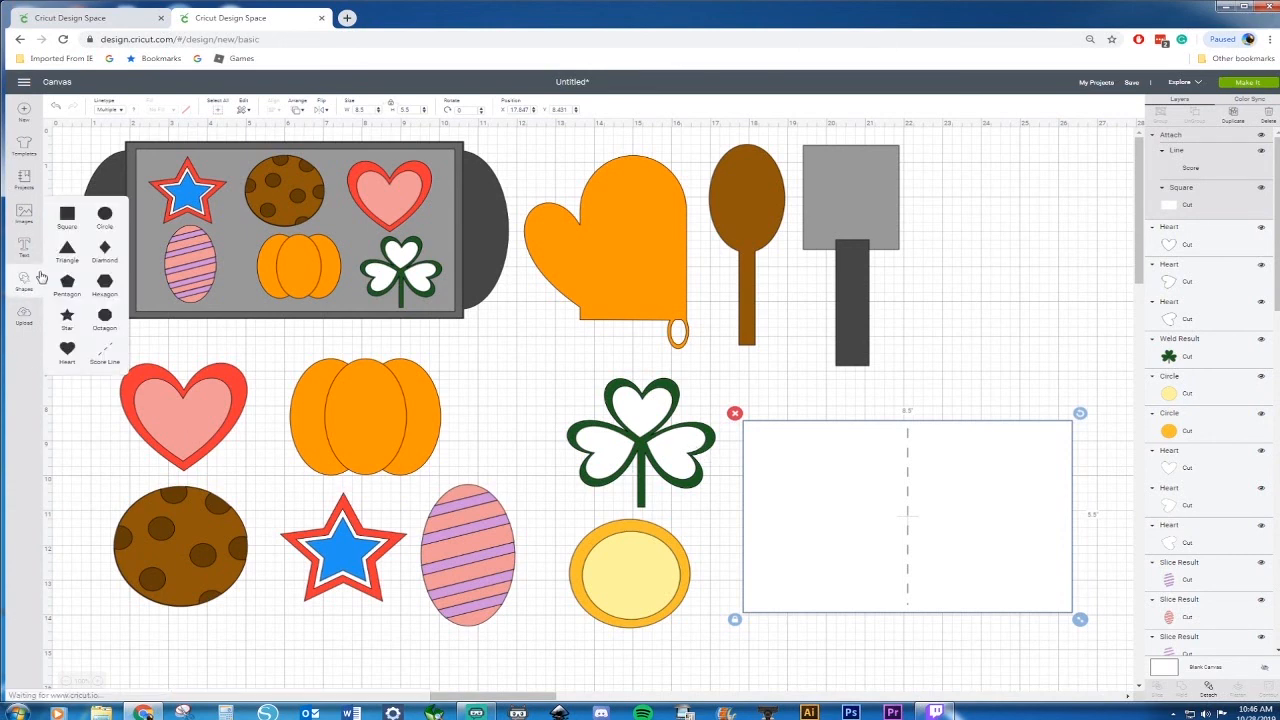
pyautogui.click(67, 215)
pyautogui.moveTo(630, 503); pyautogui.dragTo(985, 482)
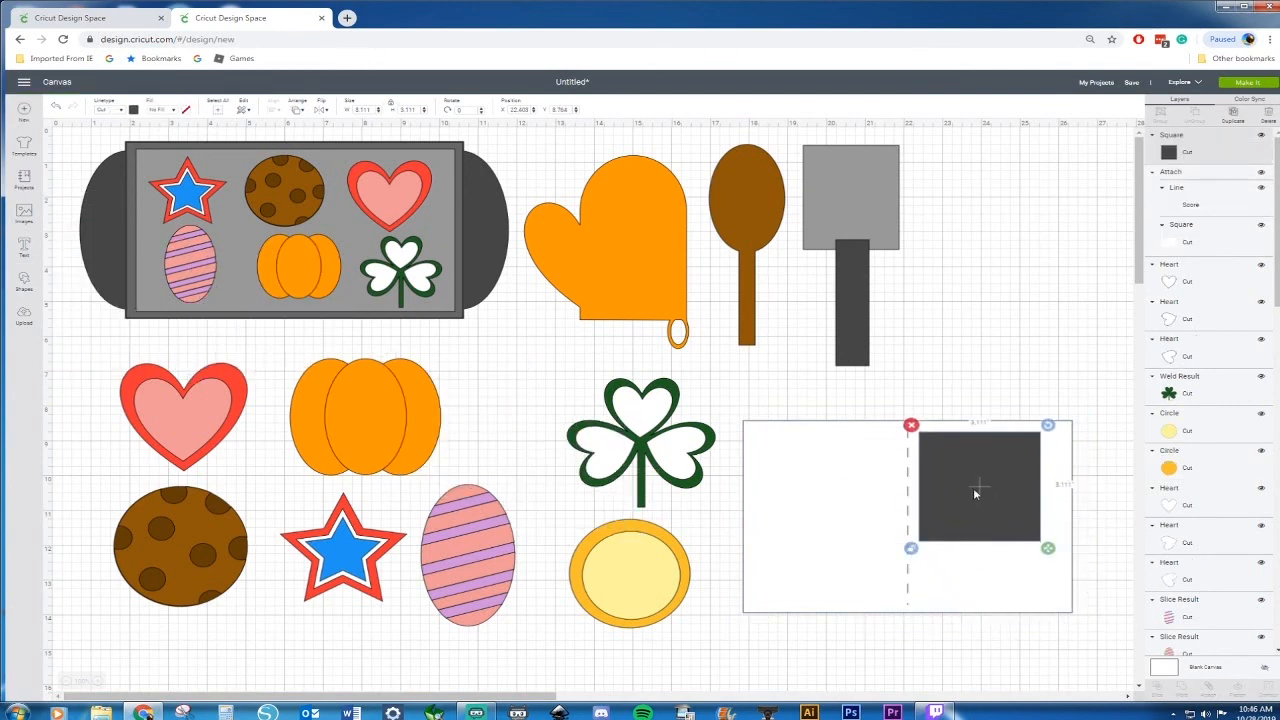
pyautogui.click(370, 110)
pyautogui.press('Return')
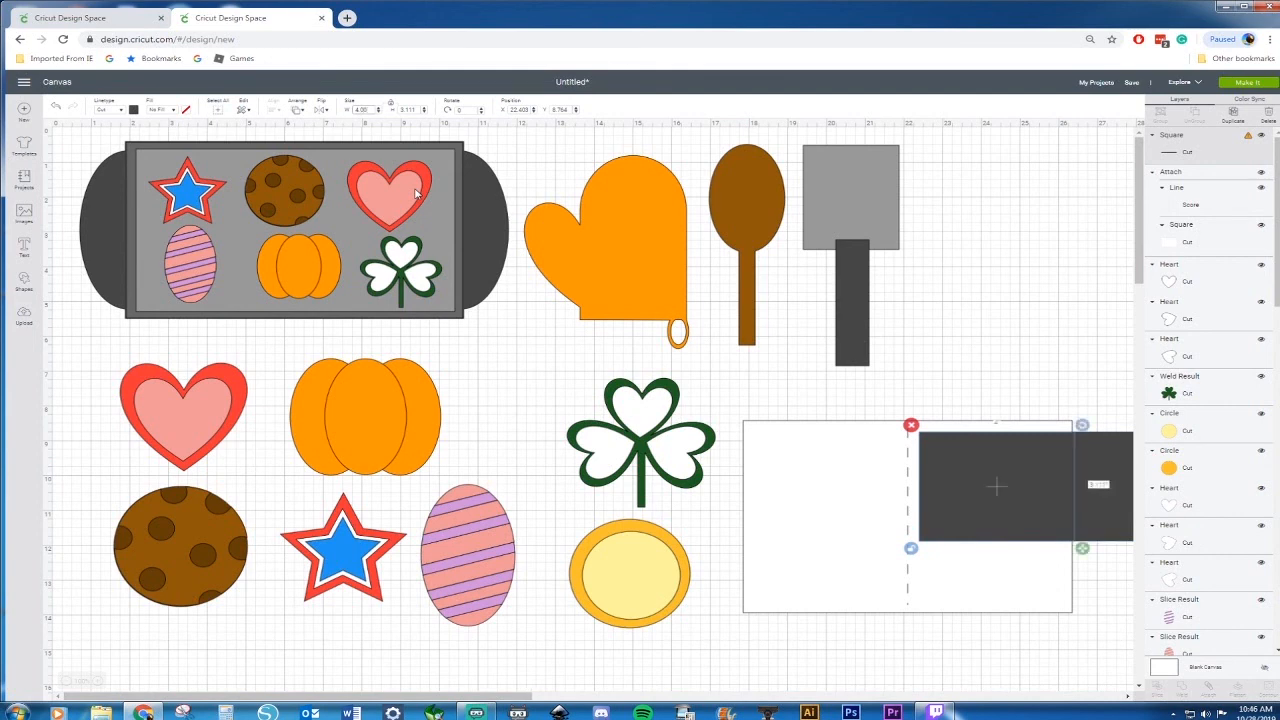
# Set the dark square's height to 5 in
pyautogui.moveTo(372, 112); pyautogui.dragTo(347, 110)
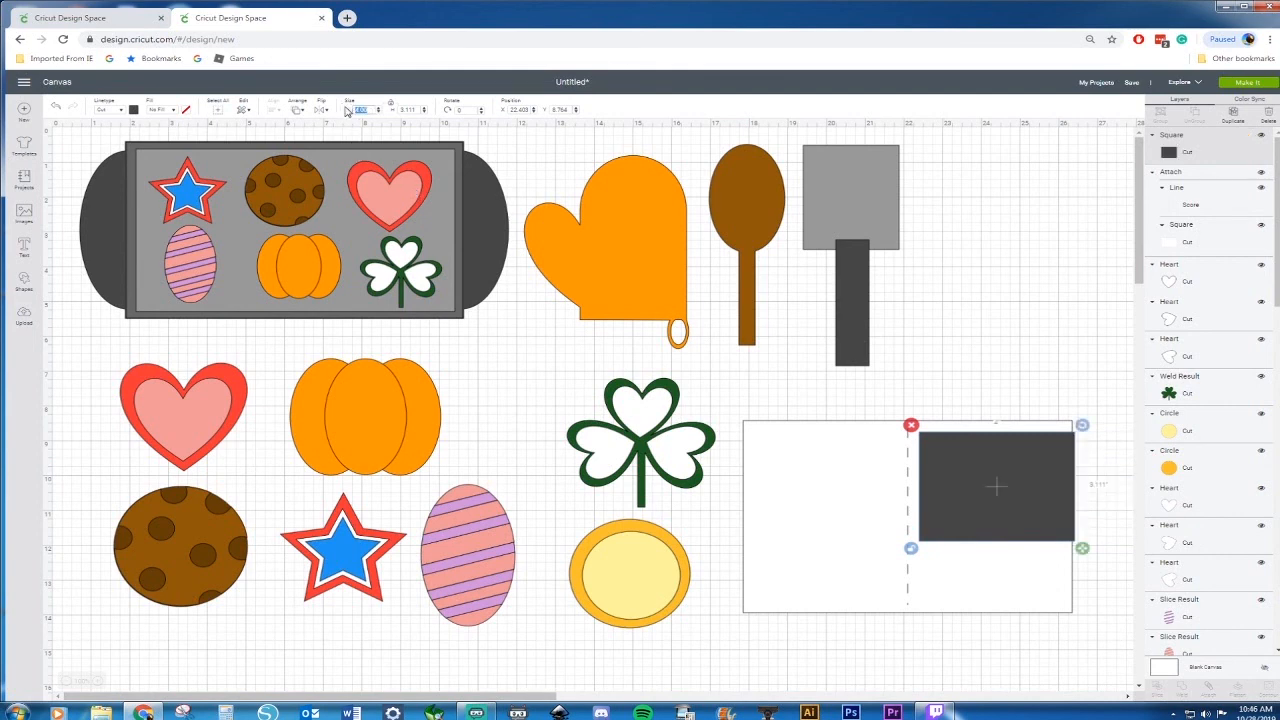
pyautogui.write('6.5')
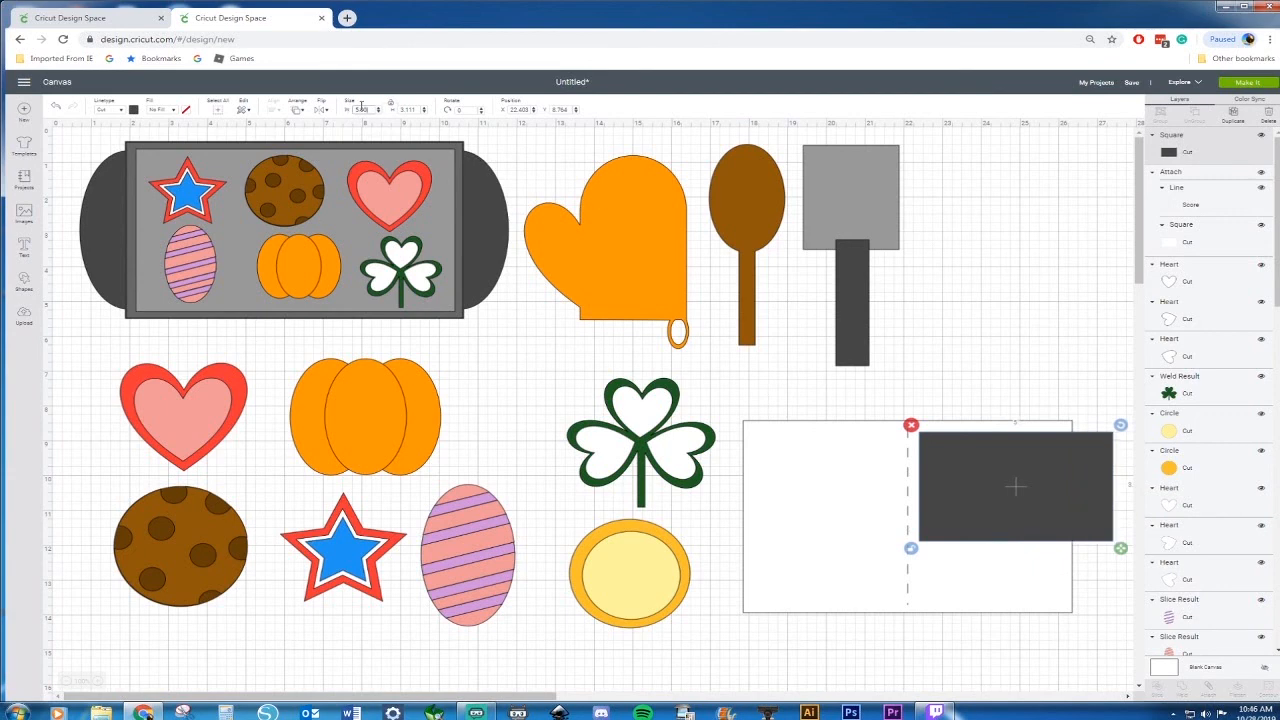
pyautogui.click(369, 110)
pyautogui.moveTo(368, 110); pyautogui.dragTo(320, 111)
pyautogui.press('Return')
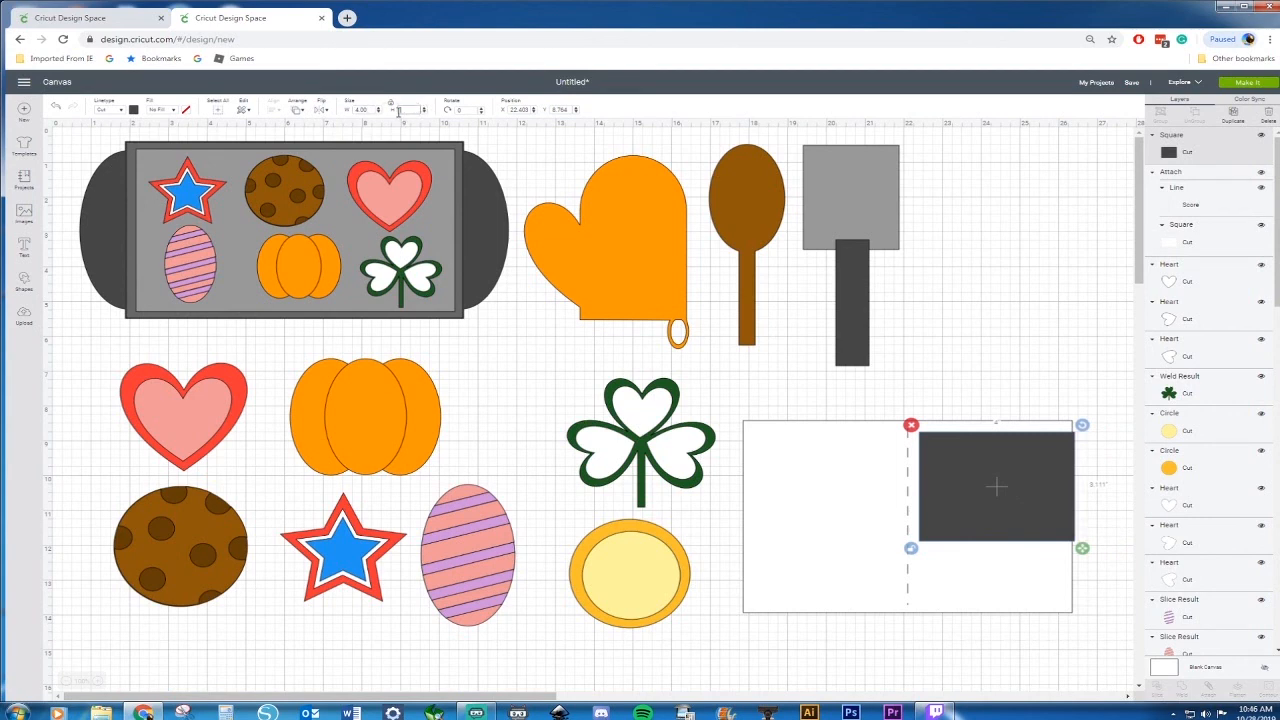
pyautogui.press('Return')
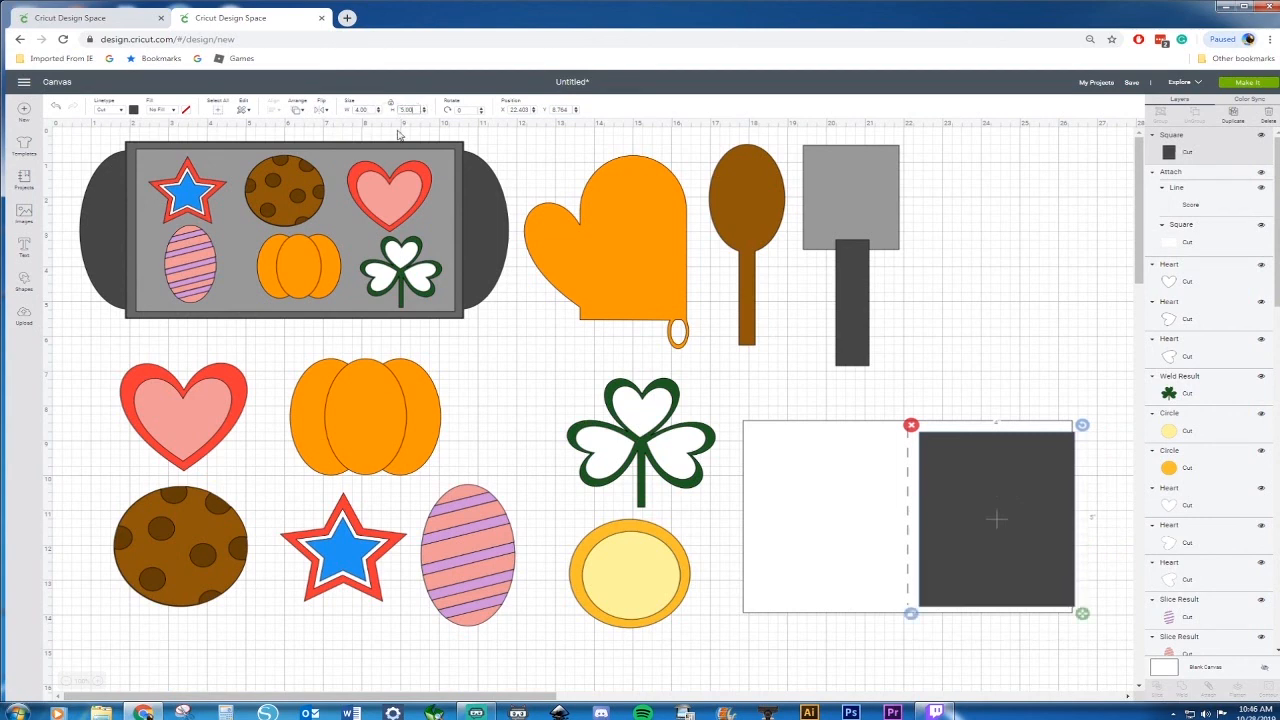
# Move the dark square against the score line and resize it to about 3.9 by 5.2 in
pyautogui.click(1001, 346)
pyautogui.click(1027, 508)
pyautogui.moveTo(1027, 501); pyautogui.dragTo(1019, 498)
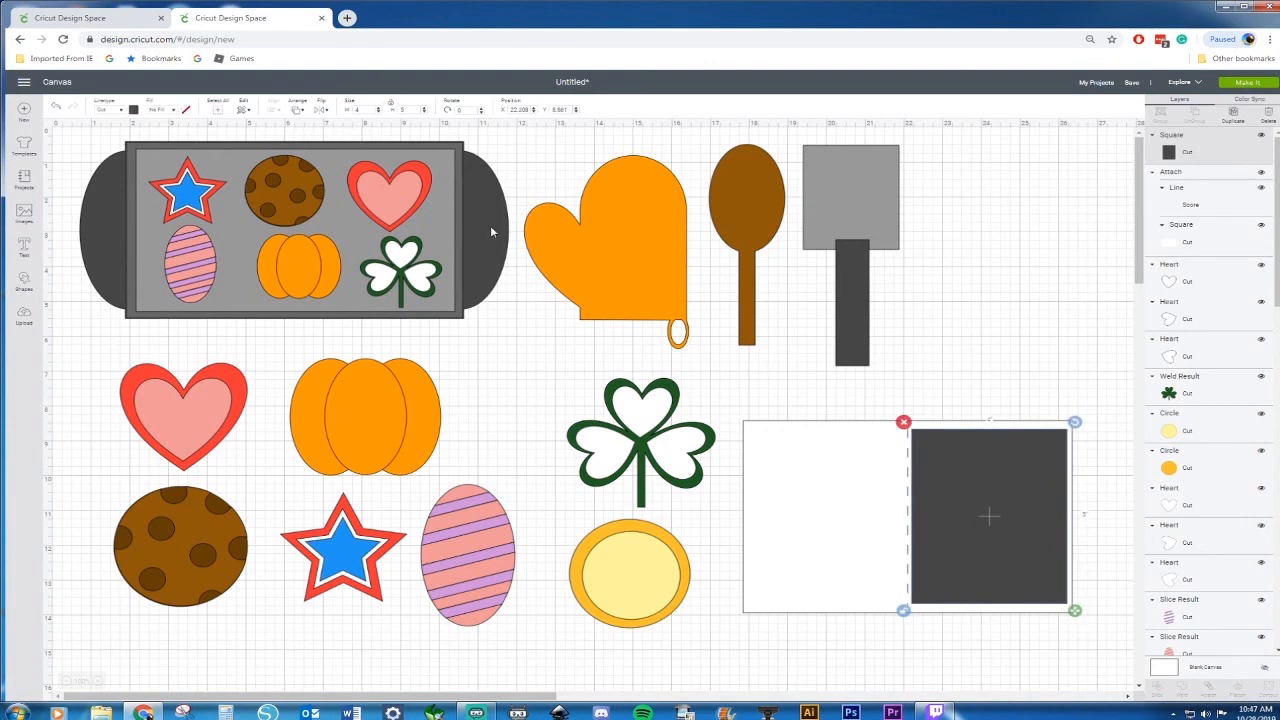
pyautogui.click(357, 110)
pyautogui.write('4.5')
pyautogui.press('Return')
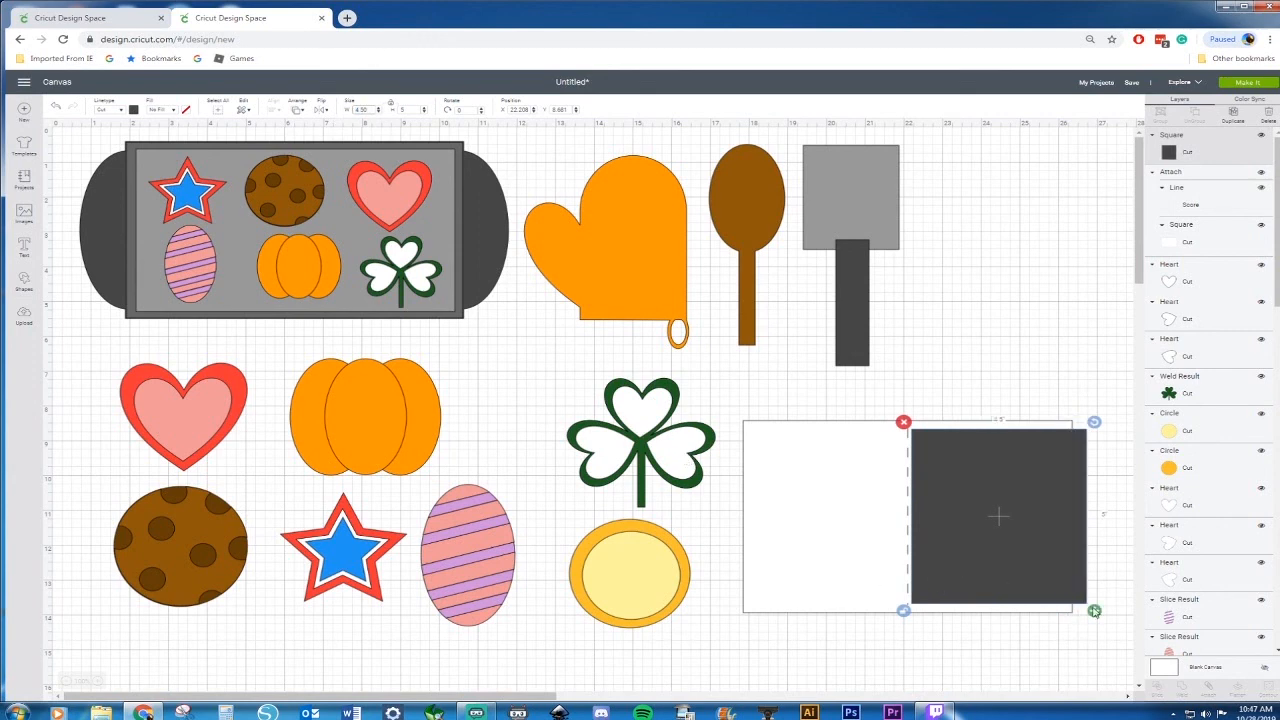
pyautogui.moveTo(1094, 610); pyautogui.dragTo(1075, 613)
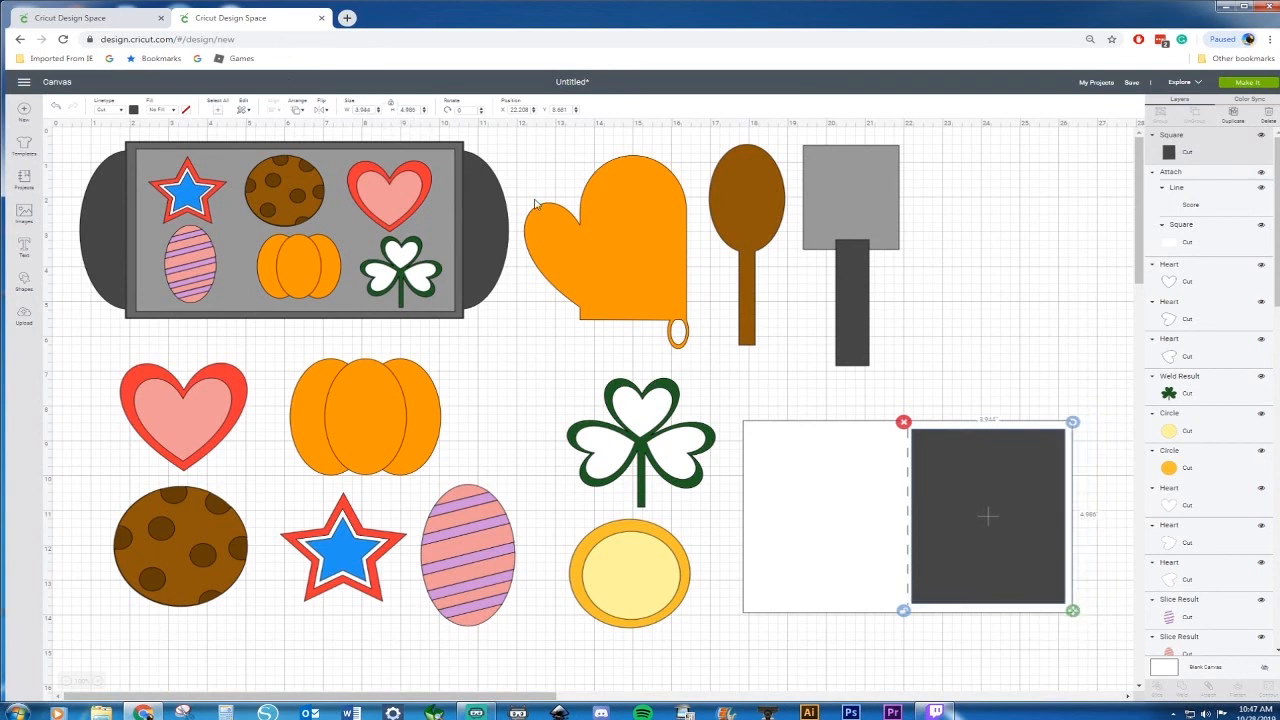
pyautogui.moveTo(961, 472); pyautogui.dragTo(961, 467)
pyautogui.moveTo(1073, 616); pyautogui.dragTo(1074, 624)
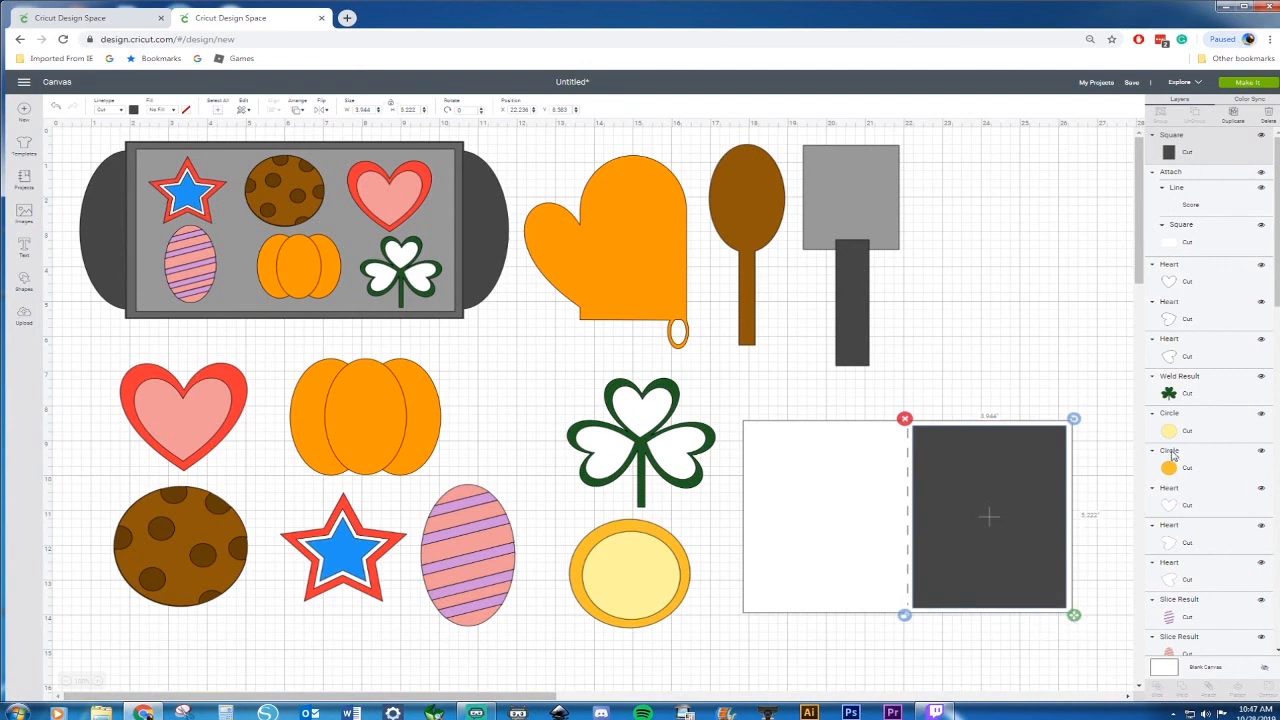
# Set the dark square's width to 4 in and its height to 5.2 in
pyautogui.click(369, 110)
pyautogui.write('4')
pyautogui.press('Return')
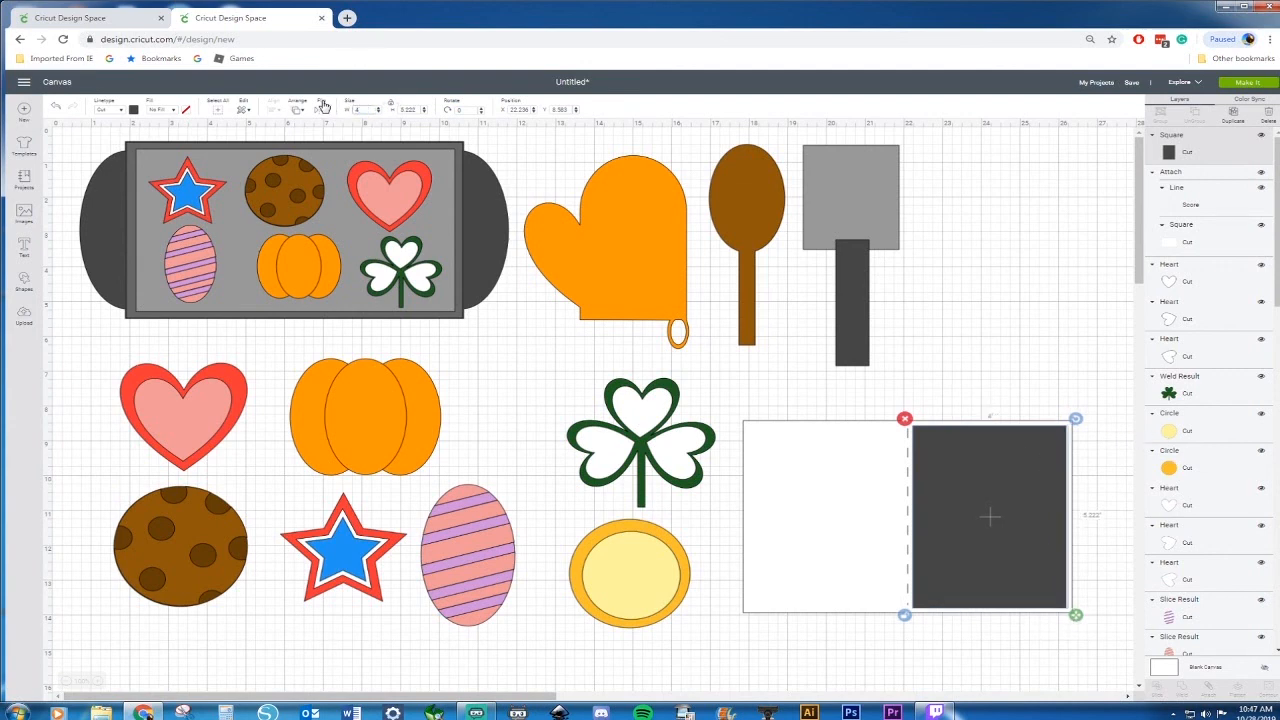
pyautogui.click(413, 109)
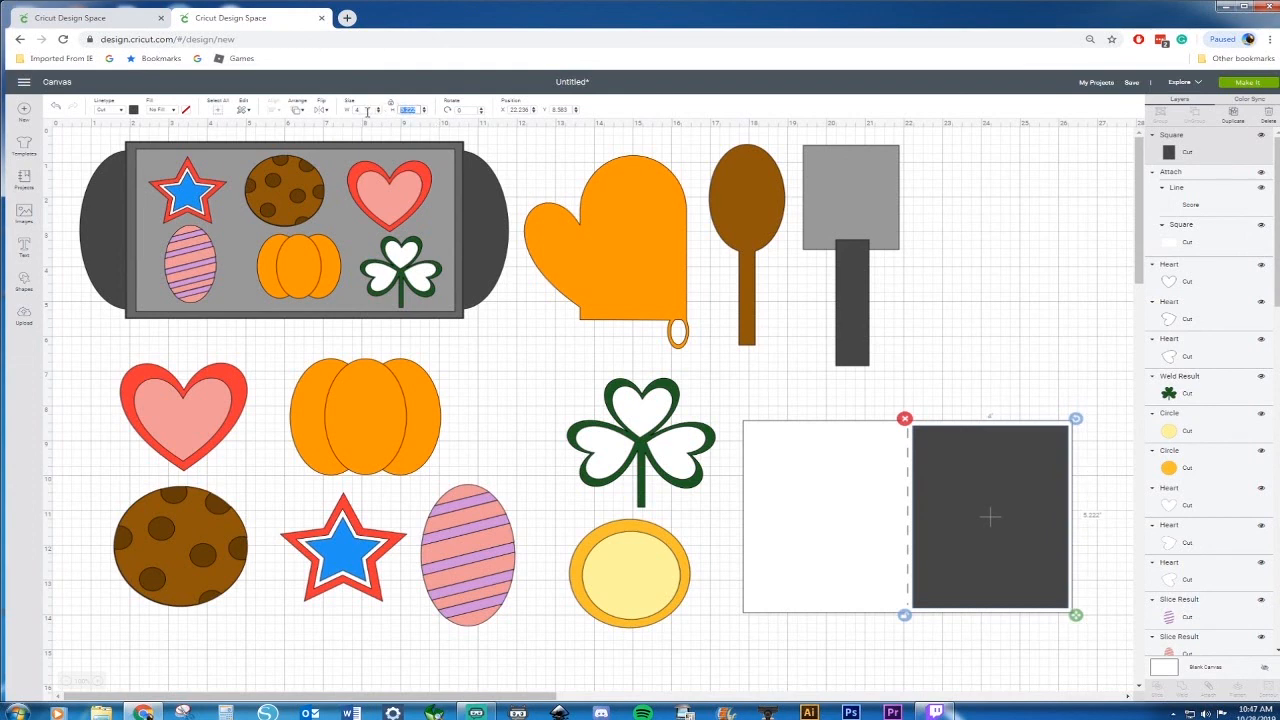
pyautogui.write('5.2')
pyautogui.press('Return')
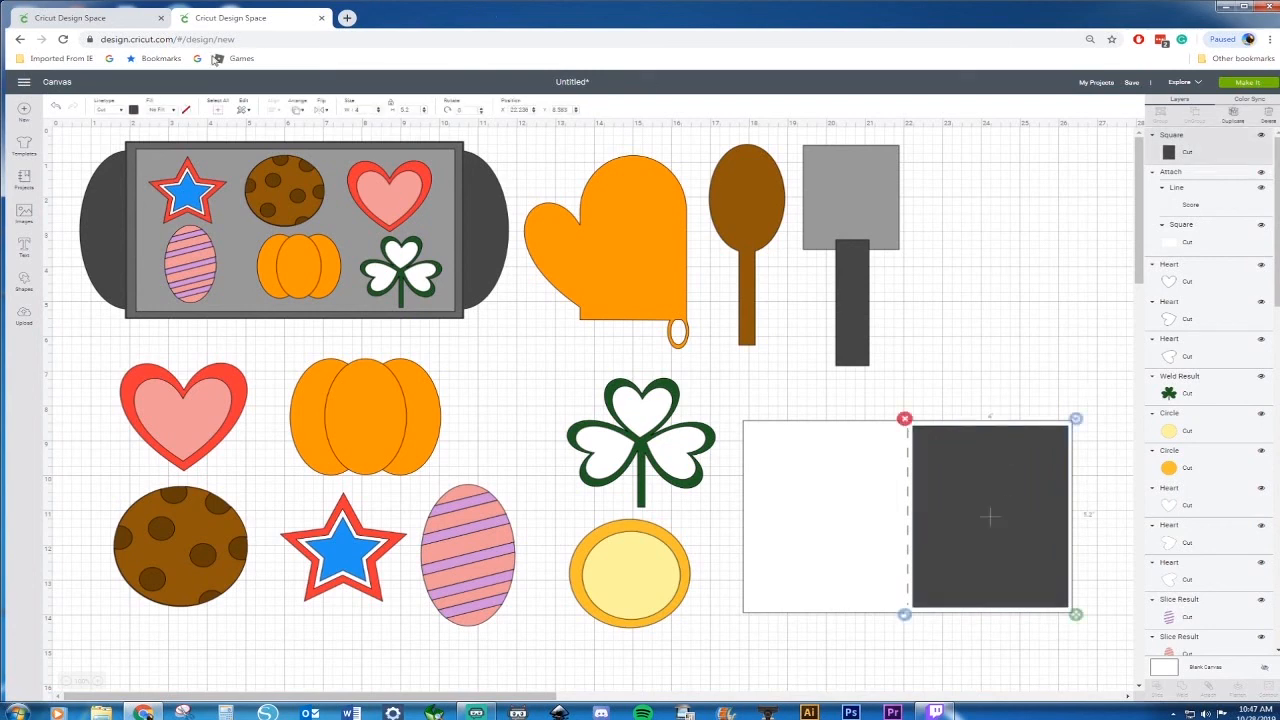
# Change the dark square's fill colour to light green
pyautogui.click(134, 110)
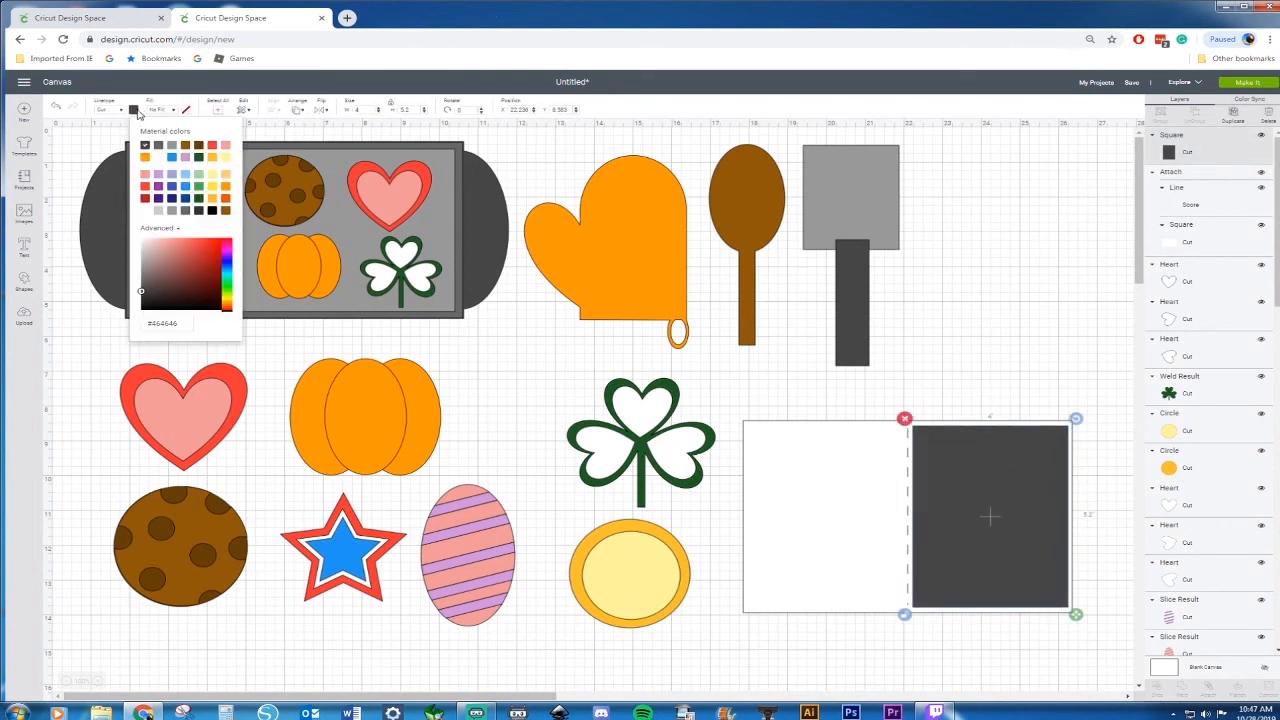
pyautogui.click(200, 180)
pyautogui.click(978, 364)
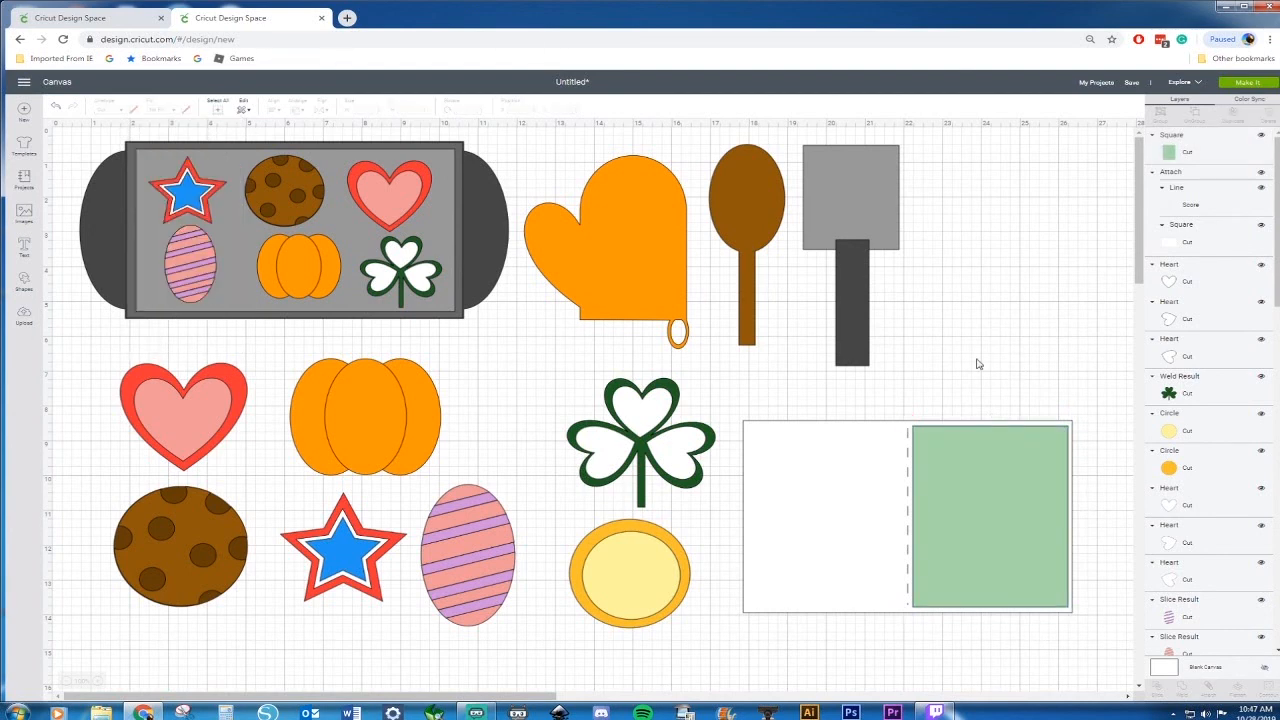
# Copy the cookie tray with all its shapes and place the copy over the card's right side
pyautogui.moveTo(70, 131); pyautogui.dragTo(515, 326)
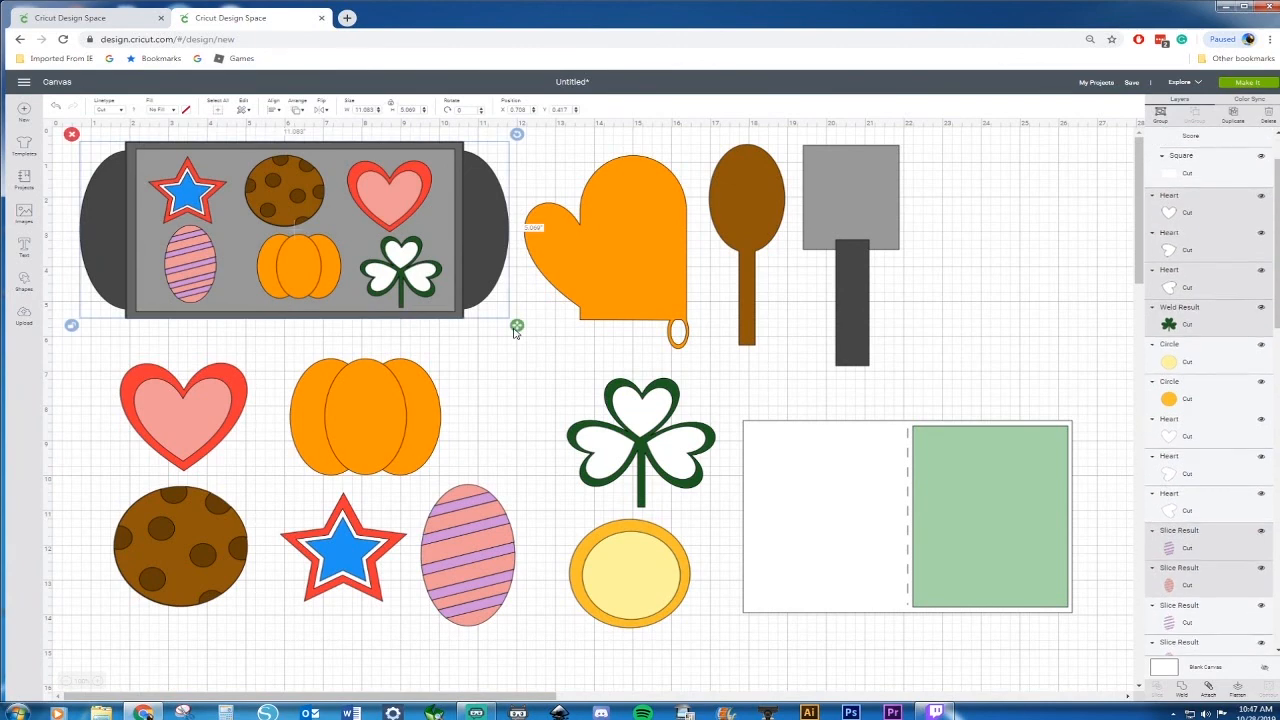
pyautogui.hotkey('ctrl', 'c')
pyautogui.hotkey('ctrl', 'v')
pyautogui.moveTo(485, 292); pyautogui.dragTo(866, 453)
pyautogui.moveTo(532, 409); pyautogui.dragTo(784, 437)
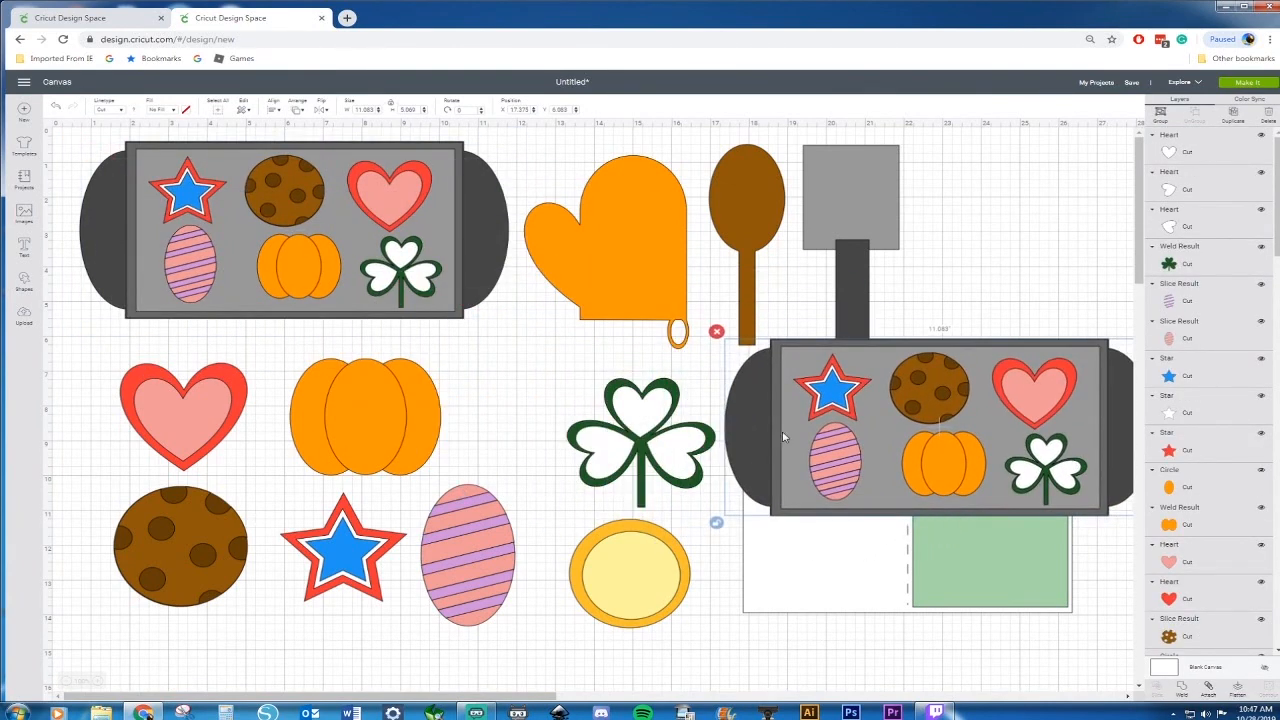
pyautogui.press('Delete')
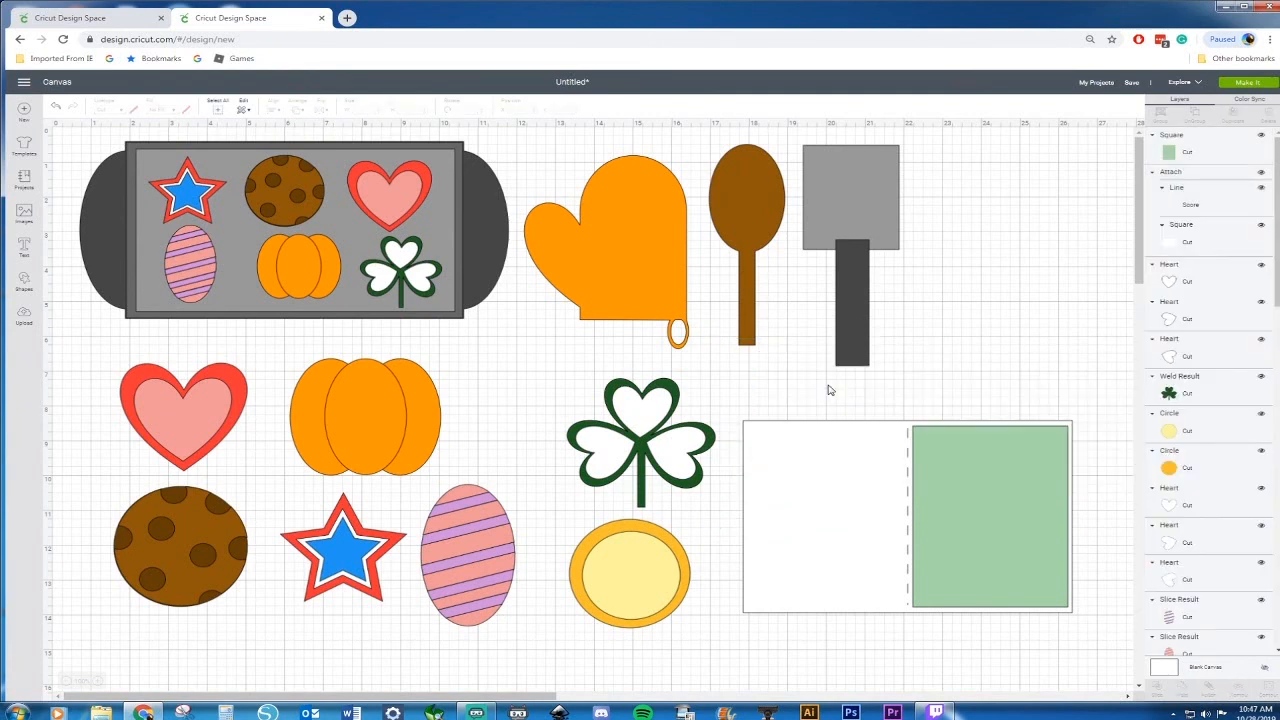
pyautogui.click(54, 113)
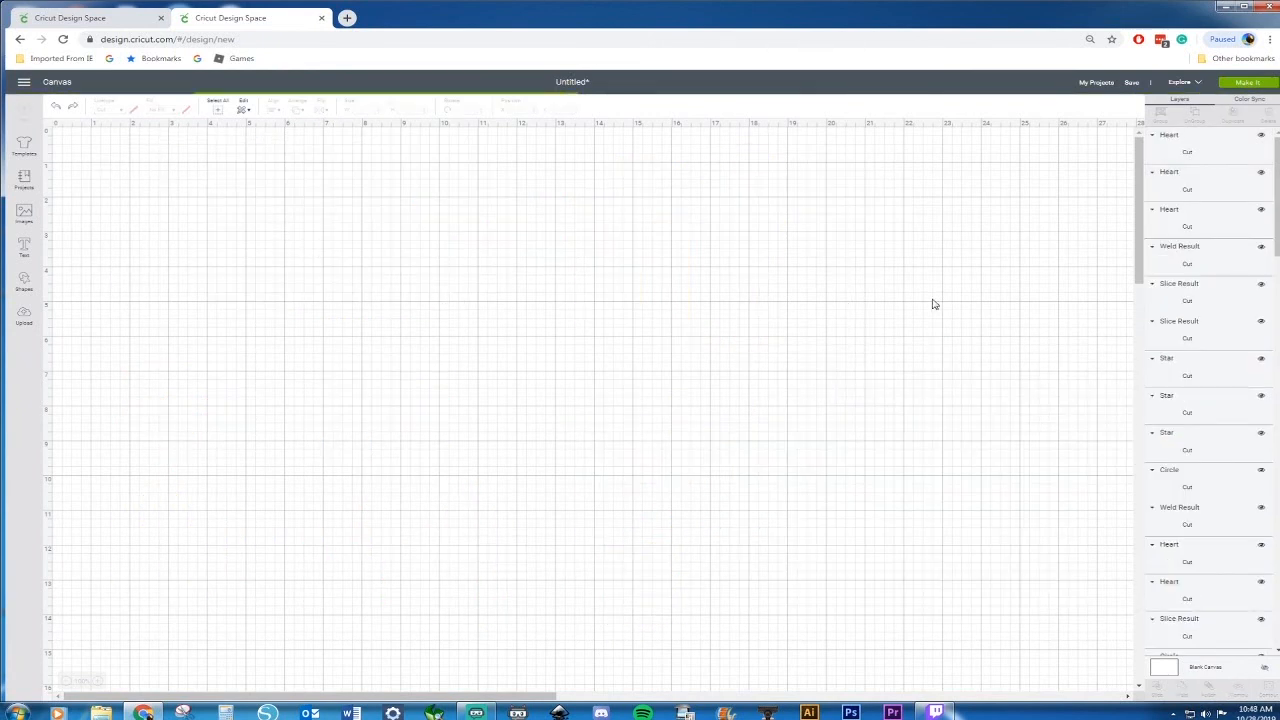
# Delete the star, hearts, shamrock, pumpkin and egg shapes from the copied tray, keeping only the cookie
pyautogui.click(830, 397)
pyautogui.press('Delete')
pyautogui.click(830, 392)
pyautogui.press('Delete')
pyautogui.click(830, 392)
pyautogui.press('Delete')
pyautogui.click(1022, 392)
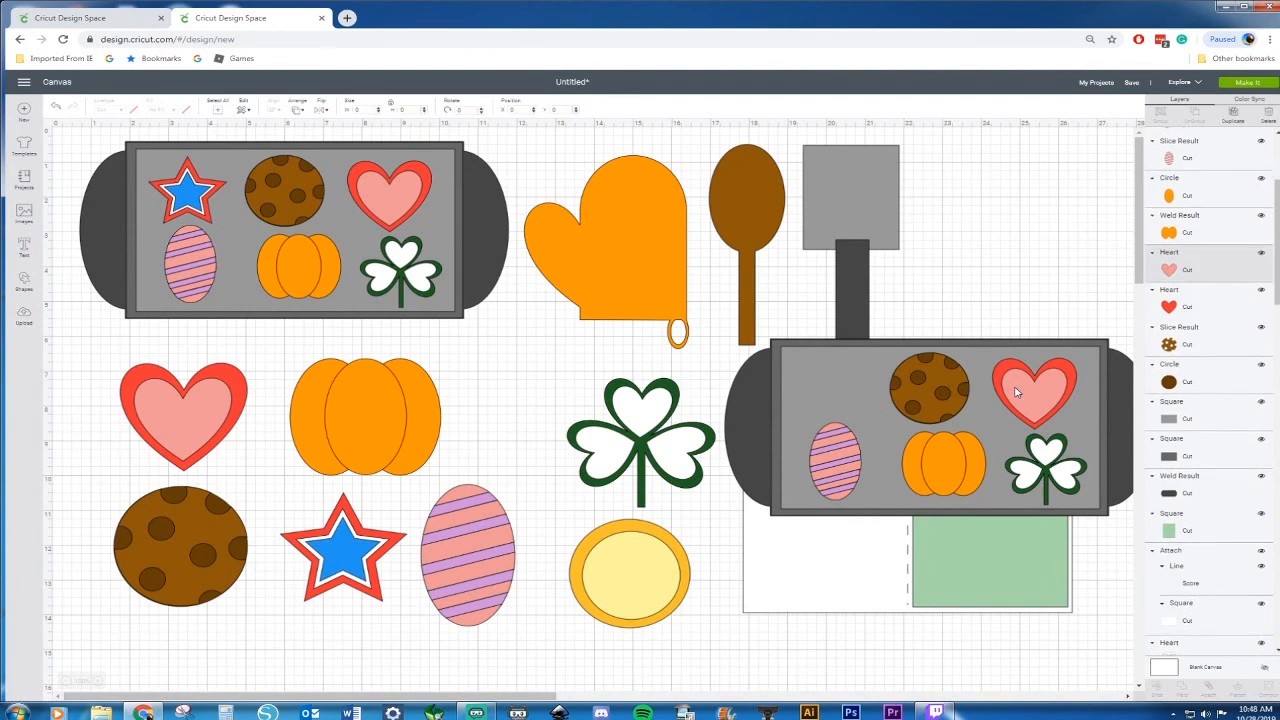
pyautogui.press('Delete')
pyautogui.click(1022, 392)
pyautogui.press('Delete')
pyautogui.click(1030, 472)
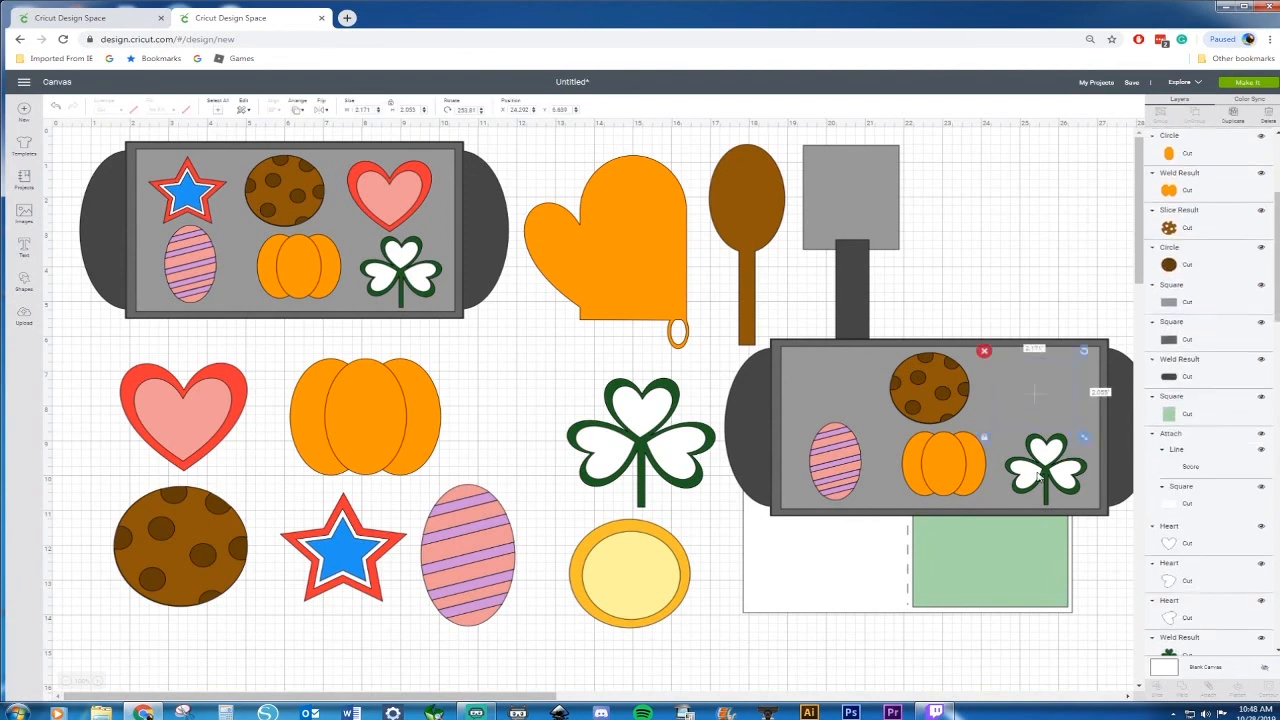
pyautogui.press('Delete')
pyautogui.click(1043, 455)
pyautogui.press('Delete')
pyautogui.click(1061, 470)
pyautogui.press('Delete')
pyautogui.click(1053, 471)
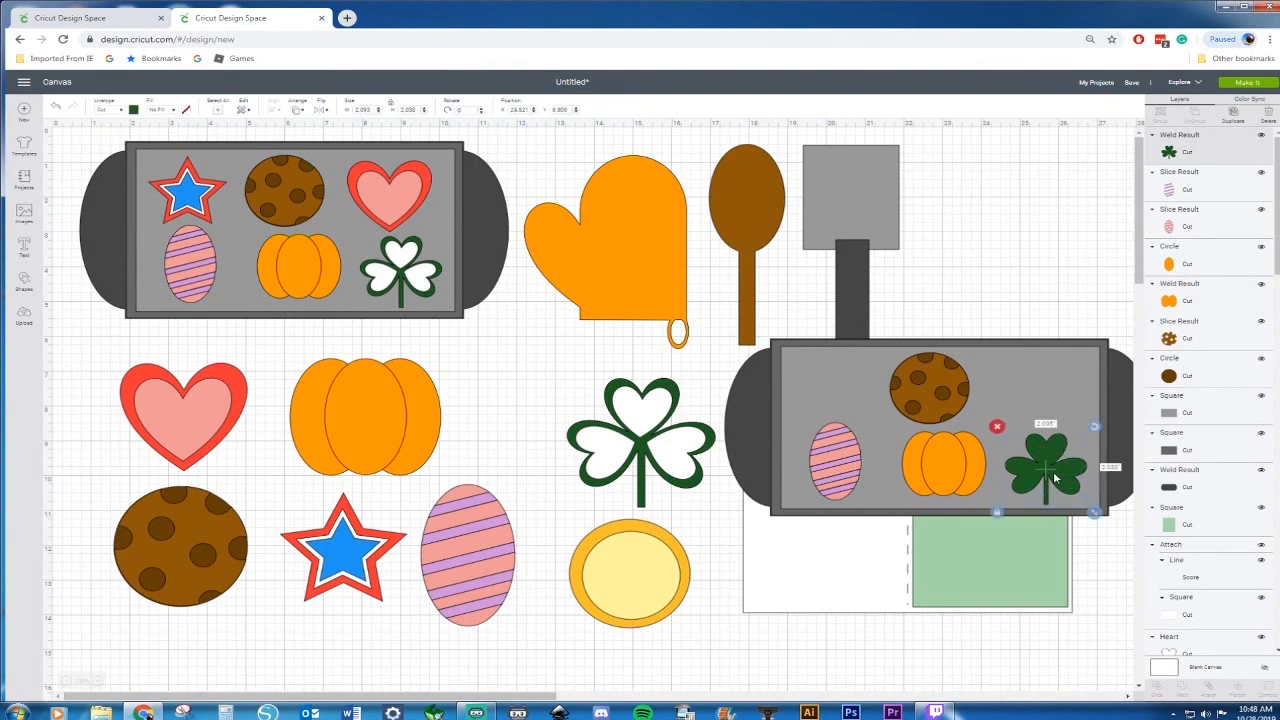
pyautogui.press('Delete')
pyautogui.click(965, 471)
pyautogui.press('Delete')
pyautogui.click(968, 466)
pyautogui.press('Delete')
pyautogui.click(838, 462)
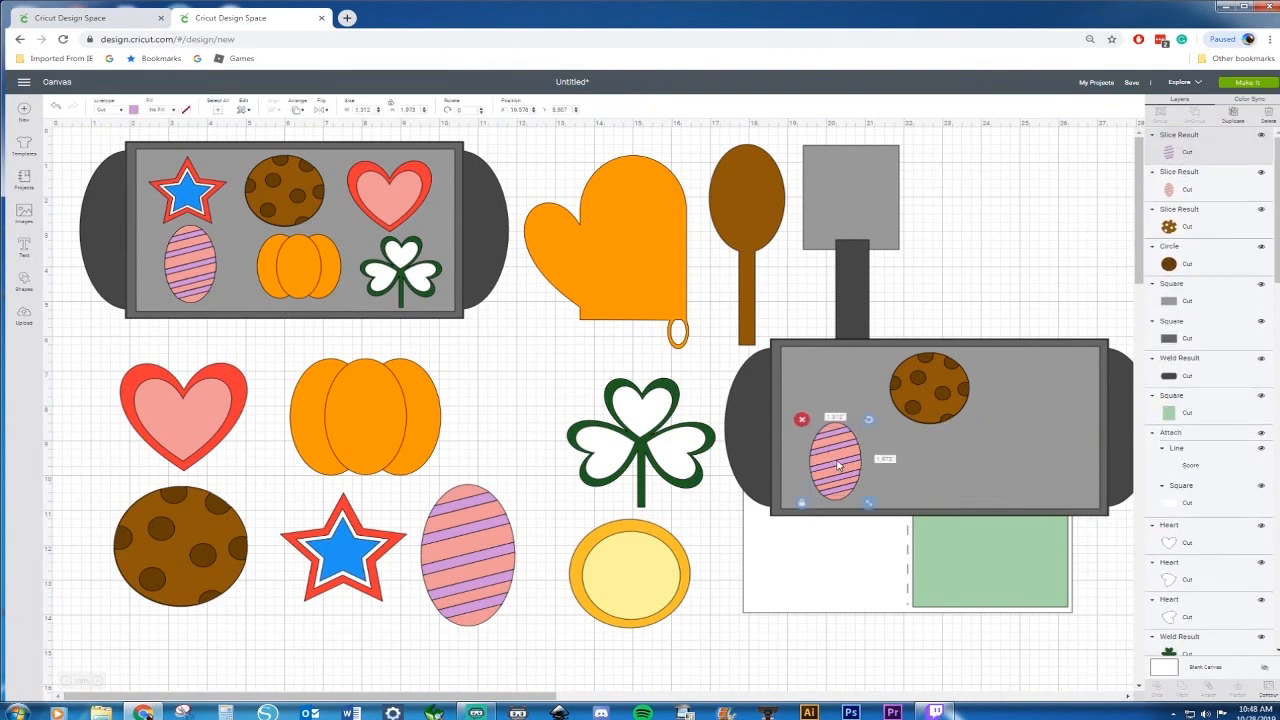
pyautogui.press('Delete')
pyautogui.click(838, 463)
pyautogui.press('Delete')
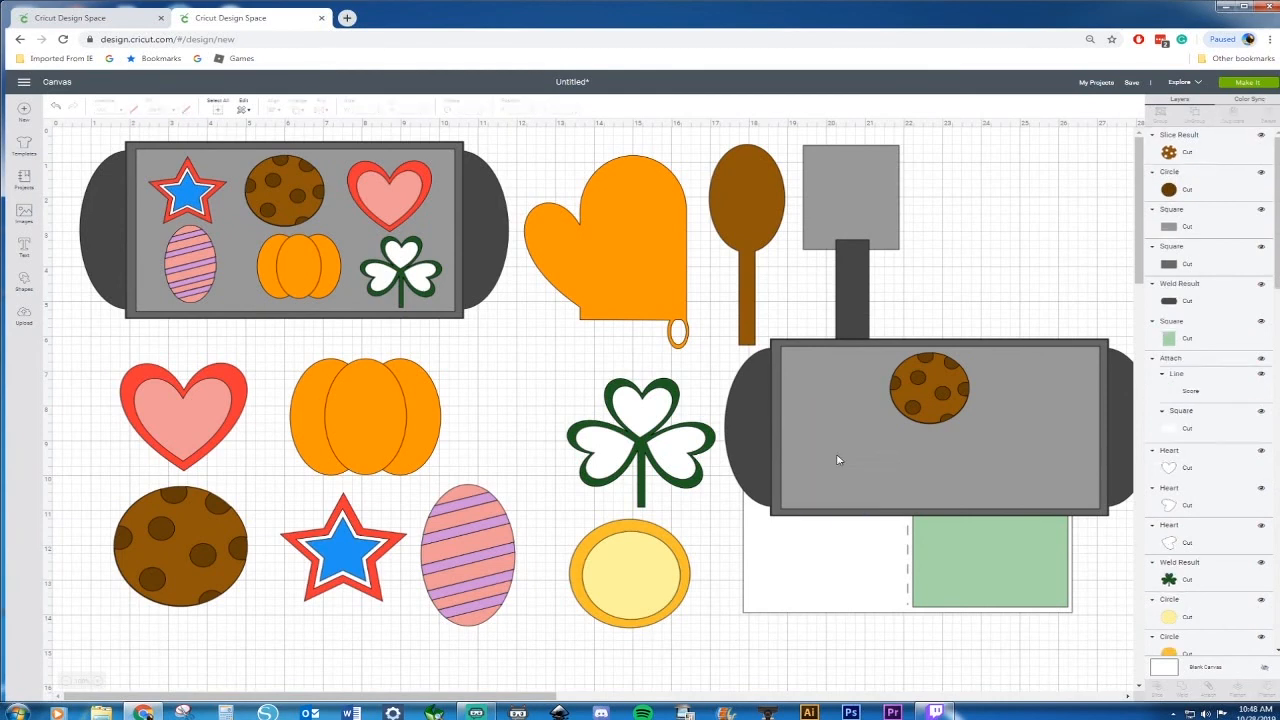
# Duplicate the cookie with its base circle and place copies at the tray's top-left and bottom-left
pyautogui.click(930, 362)
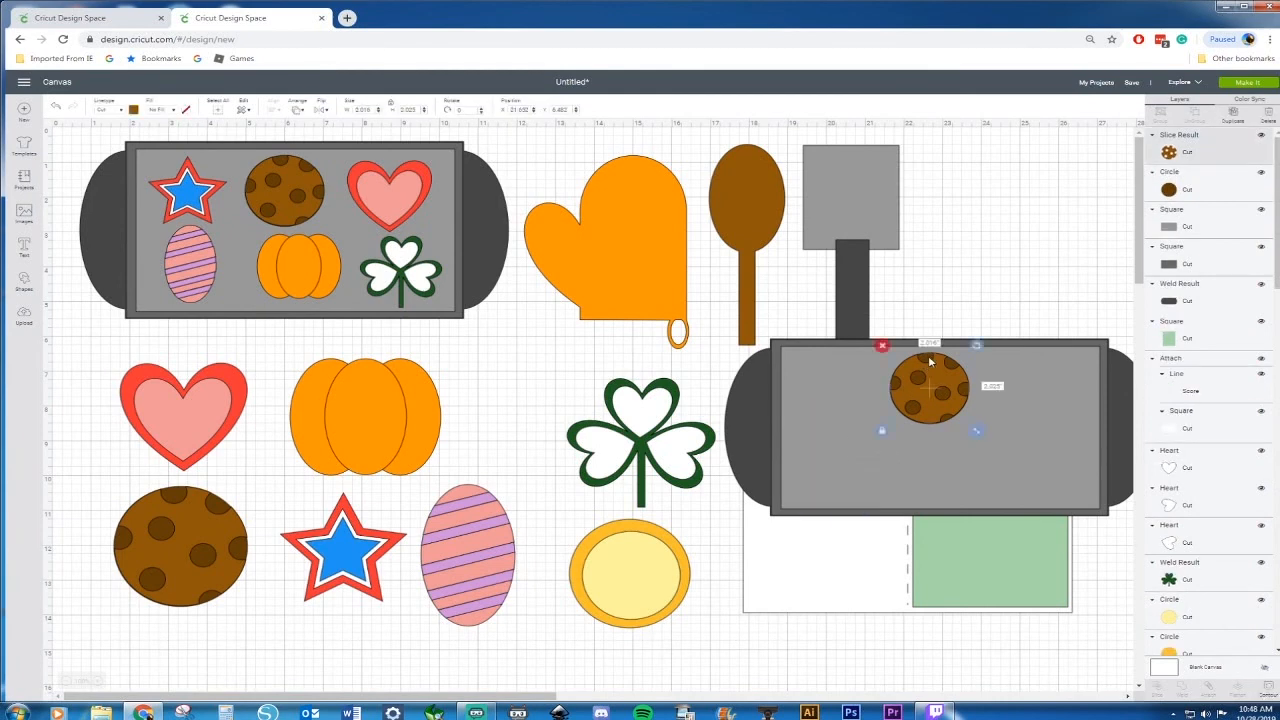
pyautogui.keyDown('shift'); pyautogui.click(1186, 190); pyautogui.keyUp('shift')
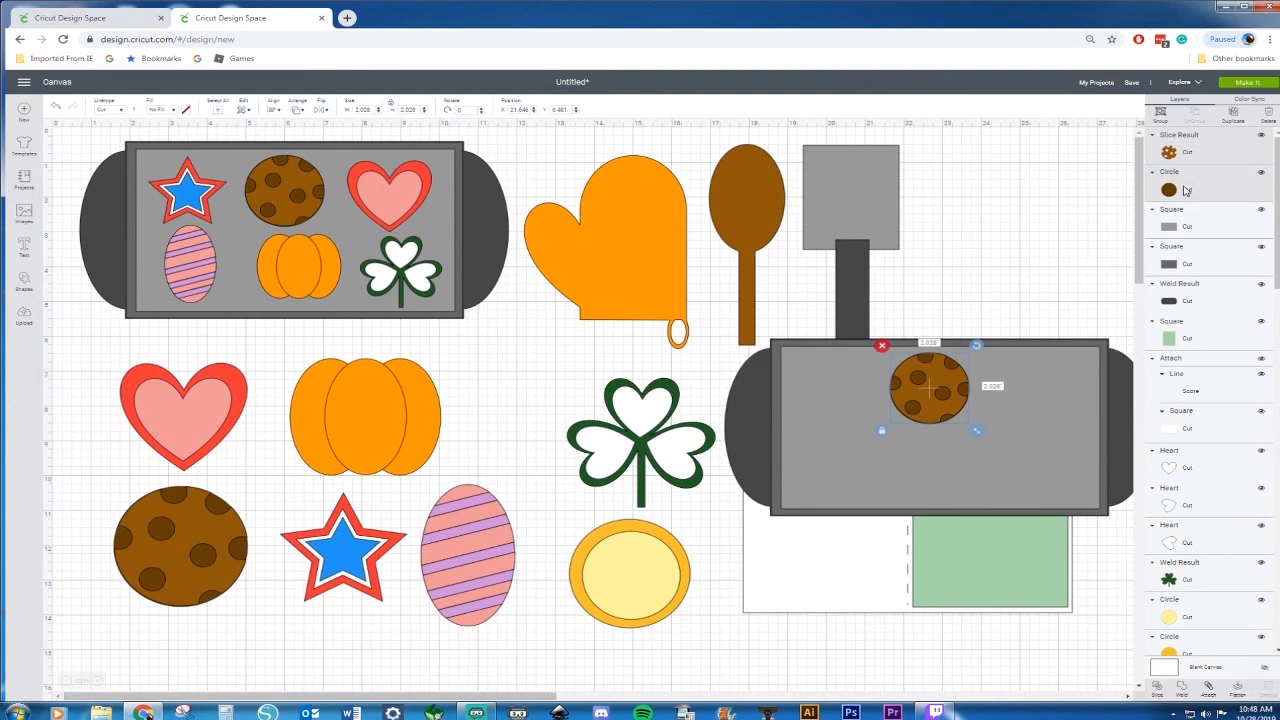
pyautogui.click(1233, 113)
pyautogui.moveTo(937, 409); pyautogui.dragTo(822, 388)
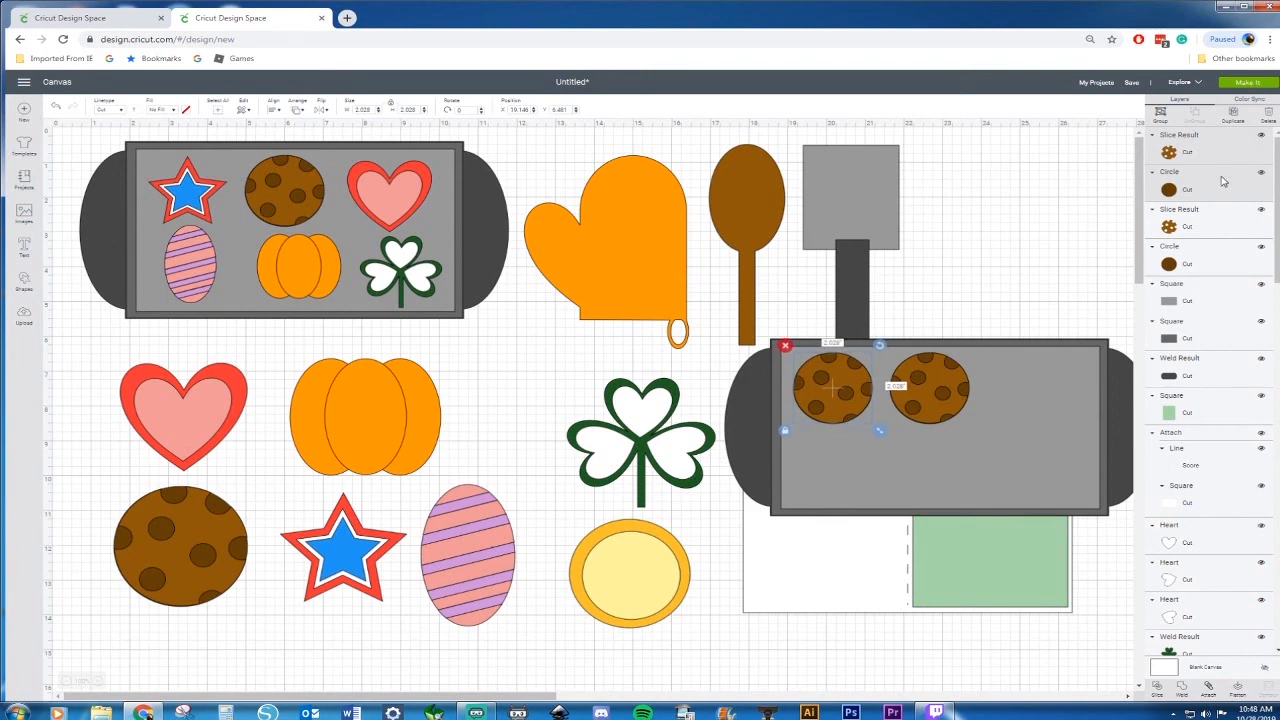
pyautogui.click(1233, 113)
pyautogui.moveTo(835, 390); pyautogui.dragTo(838, 461)
# Paste more cookie copies so the tray holds two rows of three cookies
pyautogui.hotkey('ctrl', 'c')
pyautogui.hotkey('ctrl', 'v')
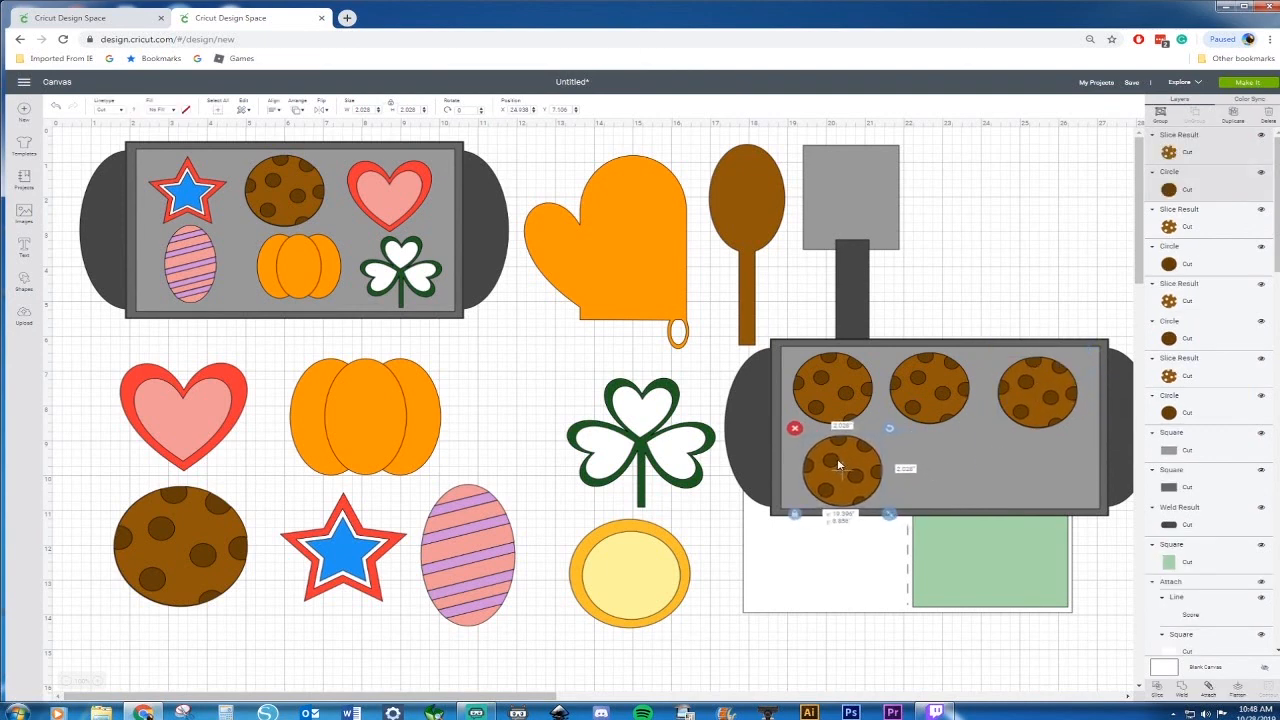
pyautogui.hotkey('ctrl', 'c')
pyautogui.hotkey('ctrl', 'v')
pyautogui.moveTo(836, 456); pyautogui.dragTo(1040, 462)
pyautogui.hotkey('ctrl', 'c')
pyautogui.hotkey('ctrl', 'v')
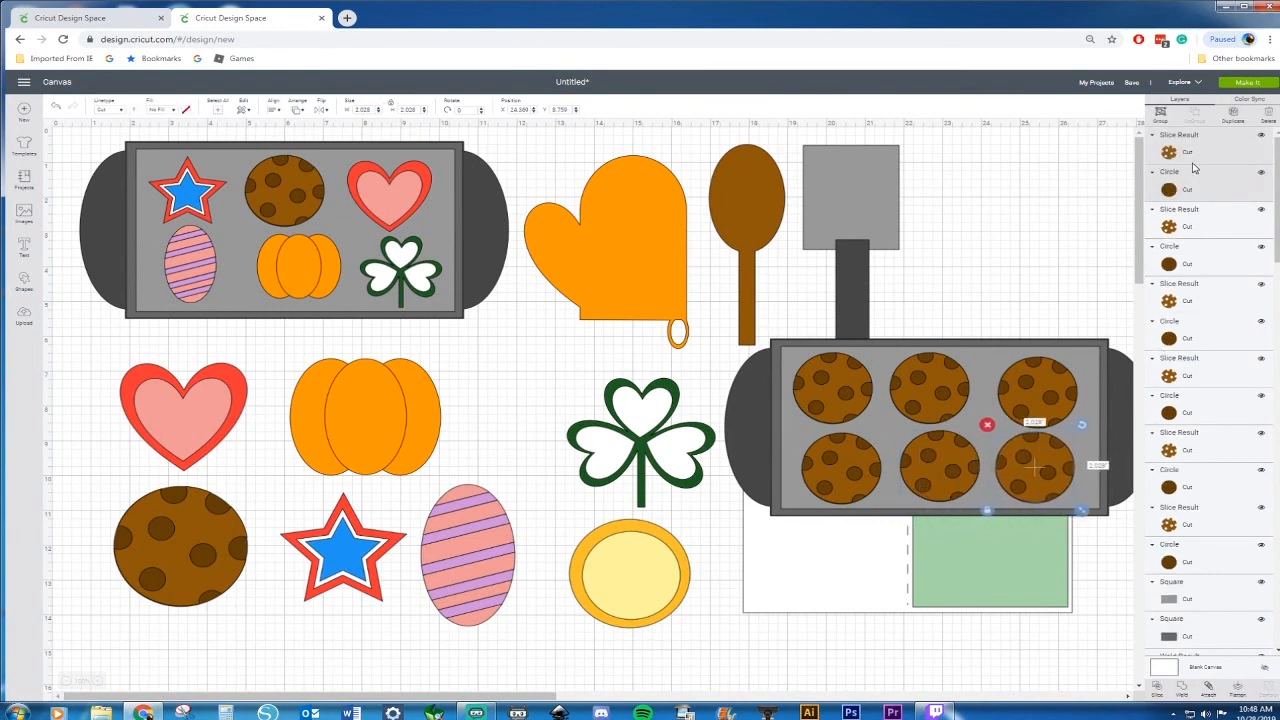
# Select the six cookie base circles in the layers and copy them
pyautogui.click(1190, 190)
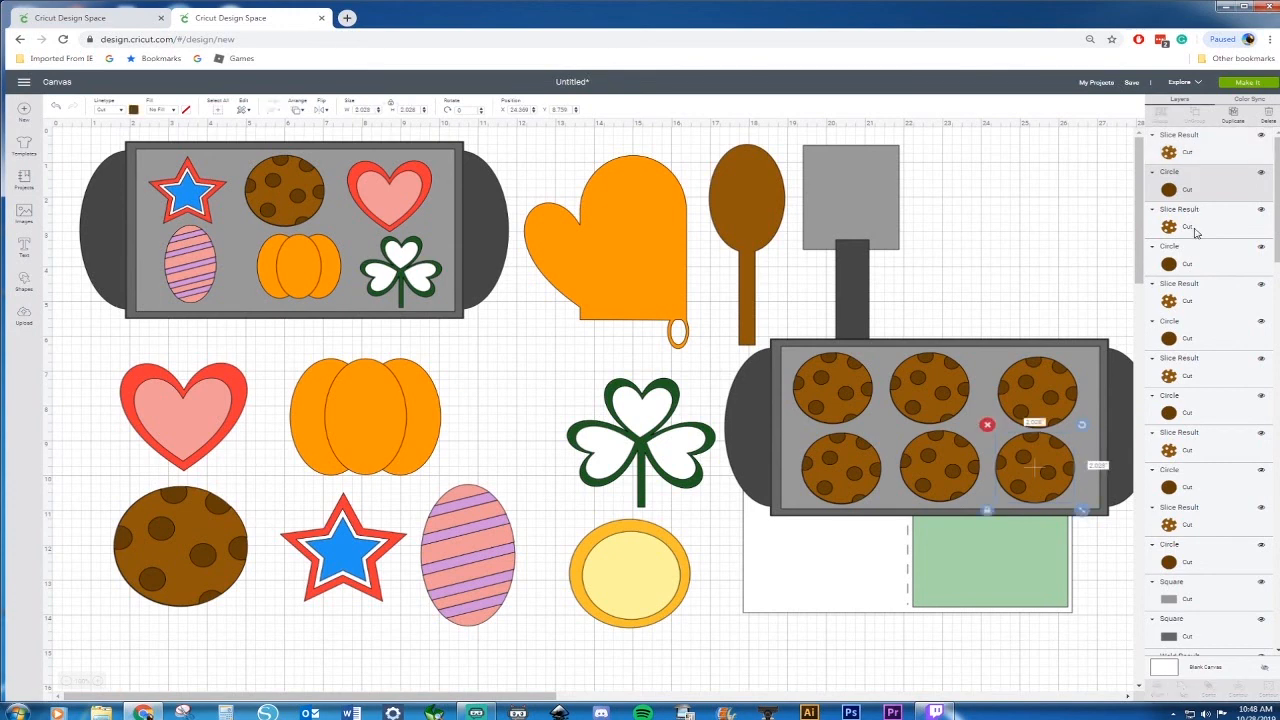
pyautogui.keyDown('shift'); pyautogui.click(1191, 263); pyautogui.keyUp('shift')
pyautogui.keyDown('shift'); pyautogui.click(1186, 345); pyautogui.keyUp('shift')
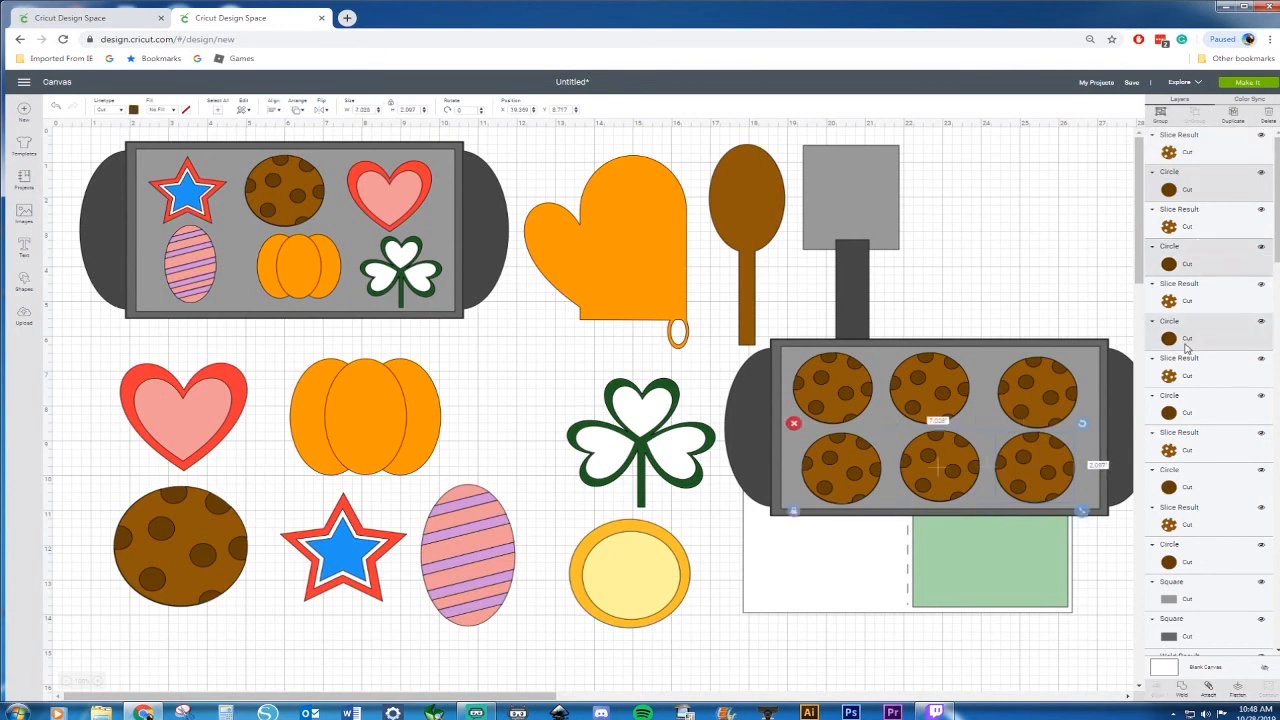
pyautogui.keyDown('shift'); pyautogui.click(1187, 420); pyautogui.keyUp('shift')
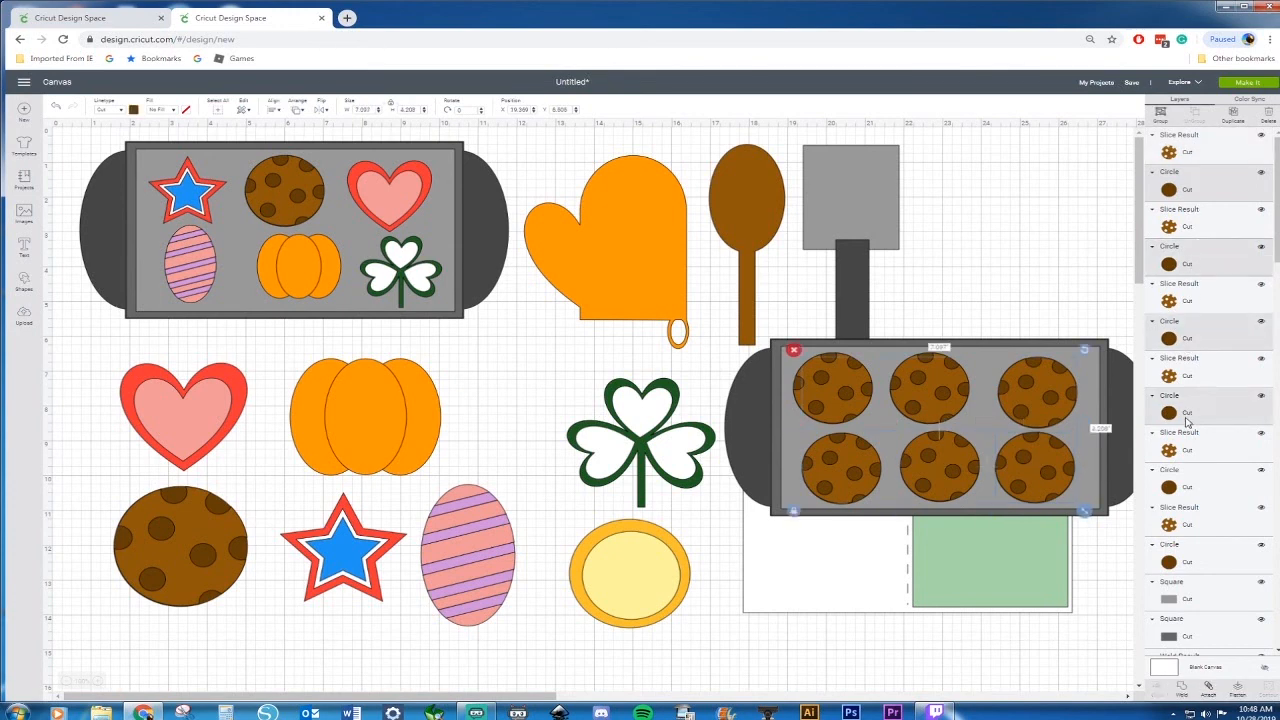
pyautogui.keyDown('shift'); pyautogui.click(1188, 492); pyautogui.keyUp('shift')
pyautogui.keyDown('shift'); pyautogui.click(1185, 566); pyautogui.keyUp('shift')
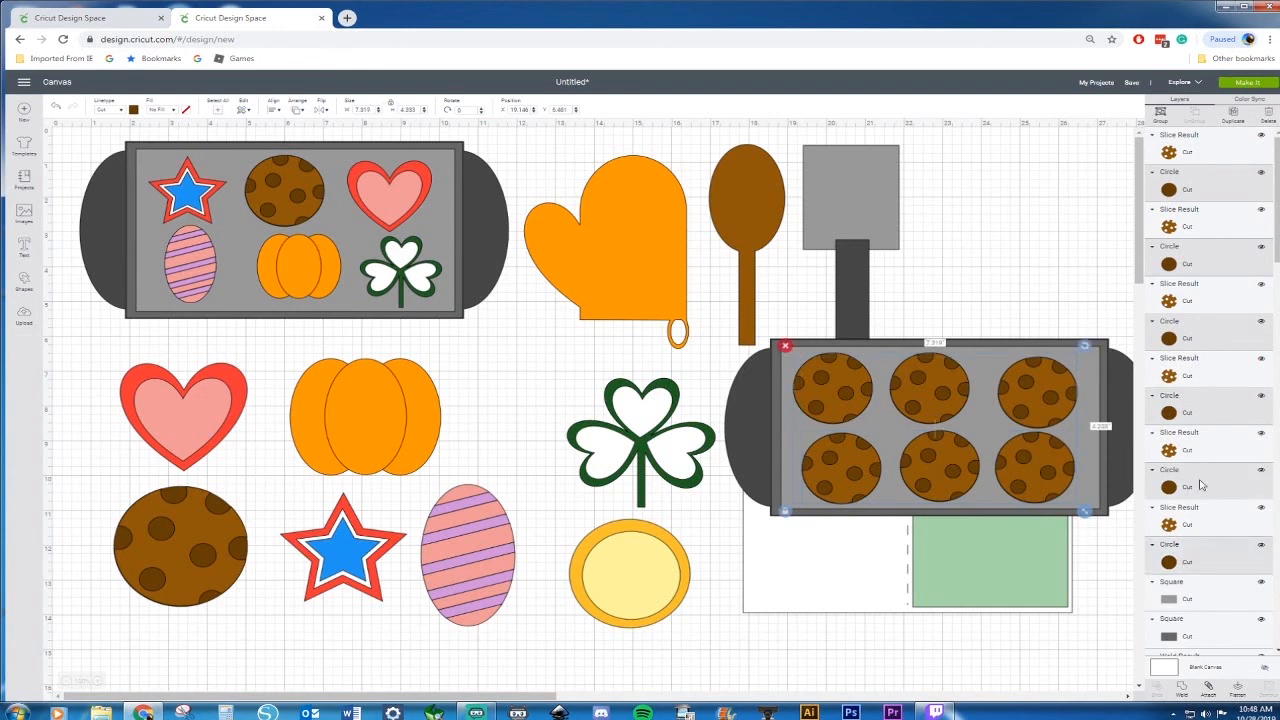
pyautogui.rightClick(1190, 413)
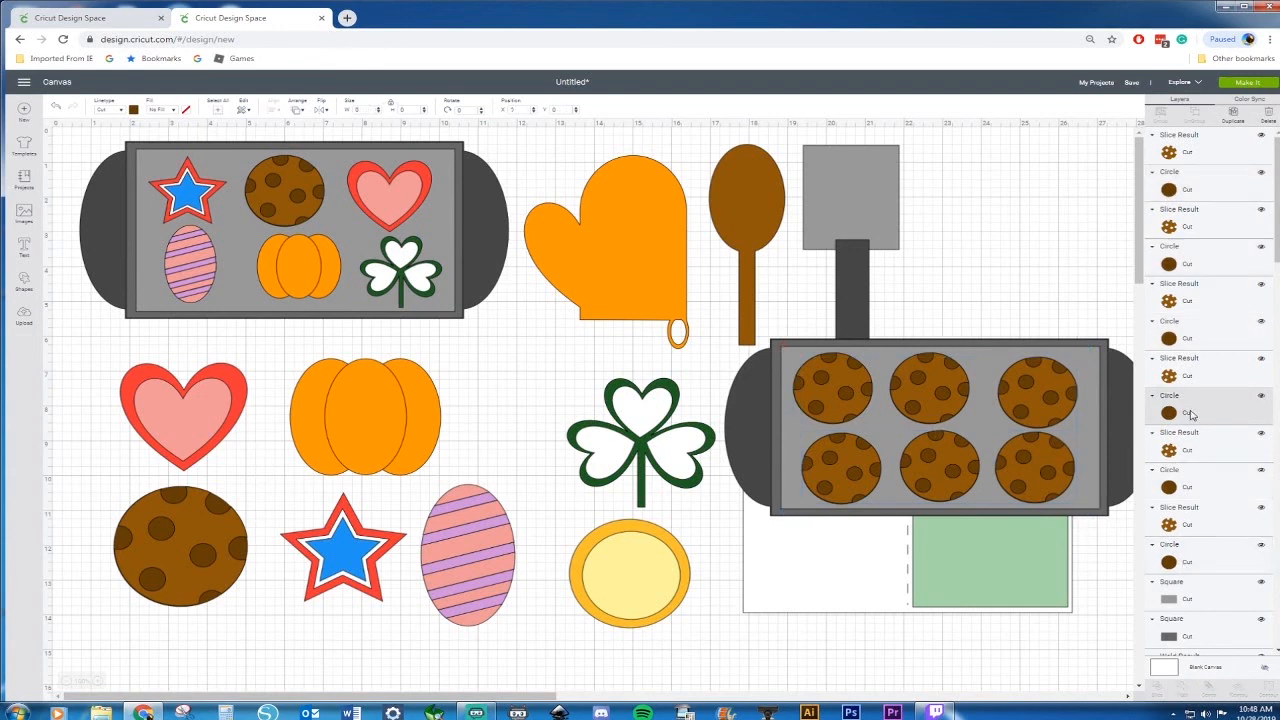
pyautogui.click(1201, 191)
pyautogui.keyDown('shift'); pyautogui.click(1193, 262); pyautogui.keyUp('shift')
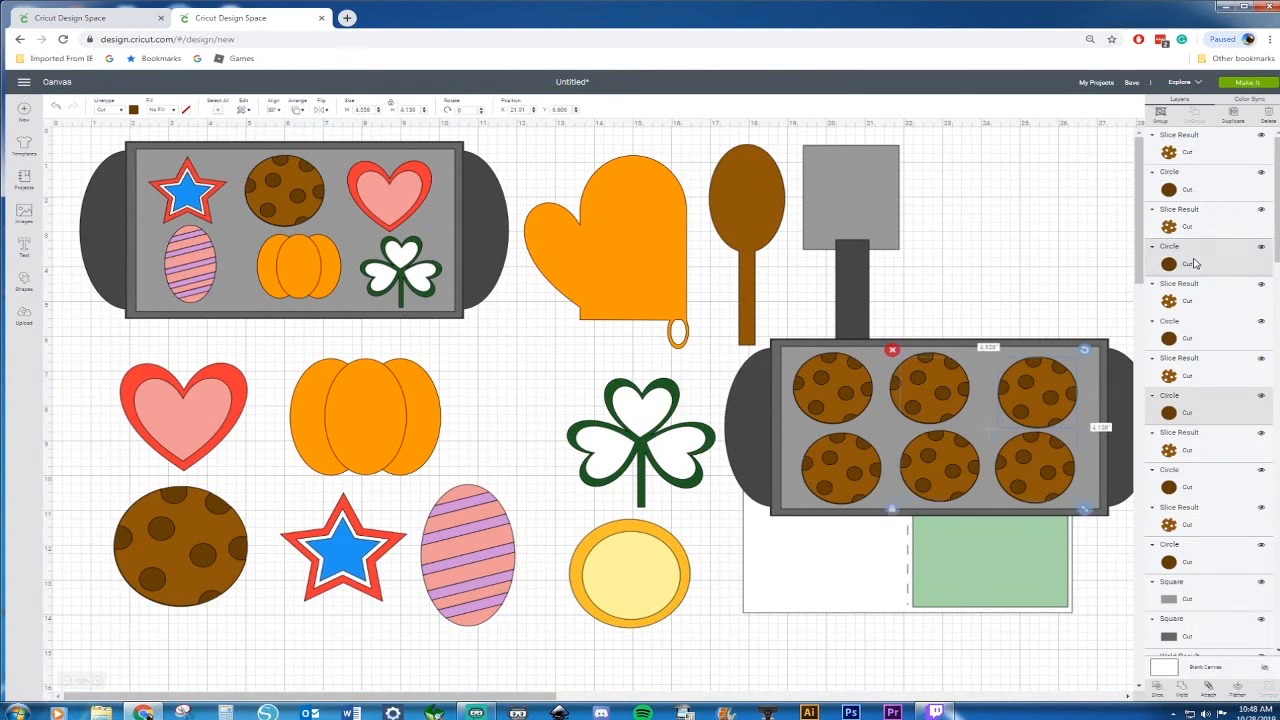
pyautogui.keyDown('shift'); pyautogui.click(1190, 336); pyautogui.keyUp('shift')
pyautogui.keyDown('shift'); pyautogui.click(1190, 472); pyautogui.keyUp('shift')
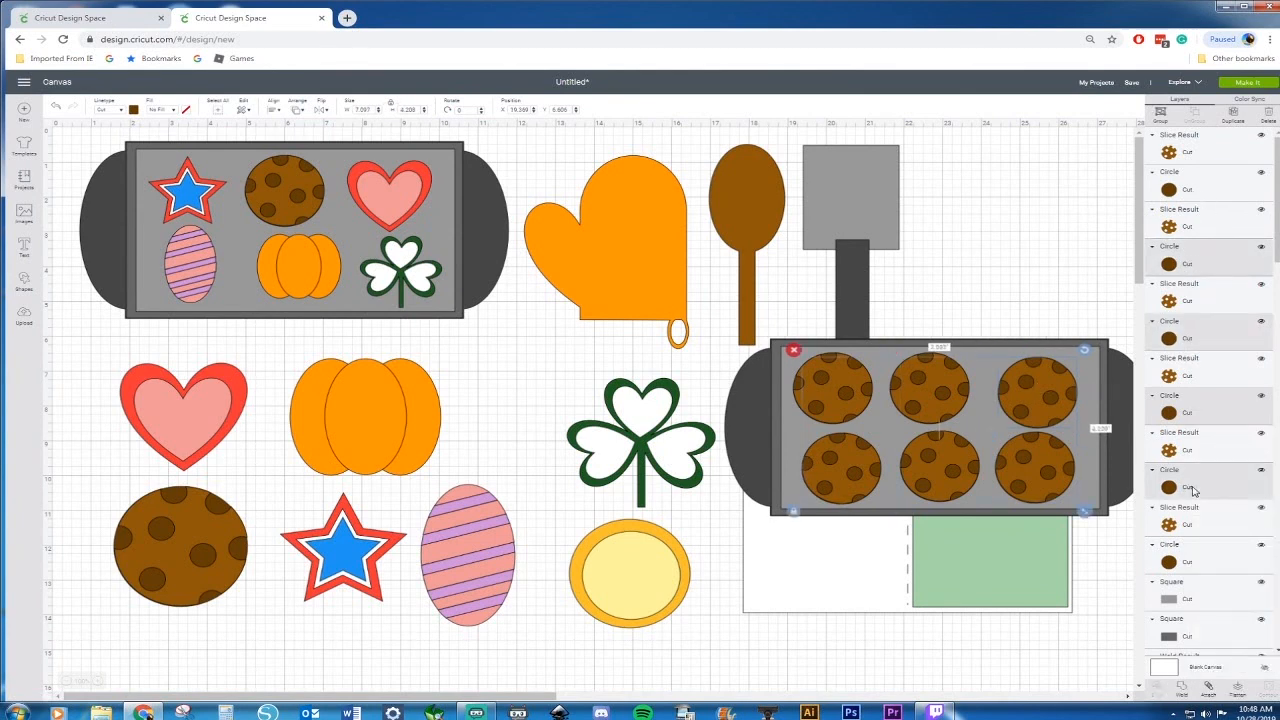
pyautogui.rightClick(1053, 474)
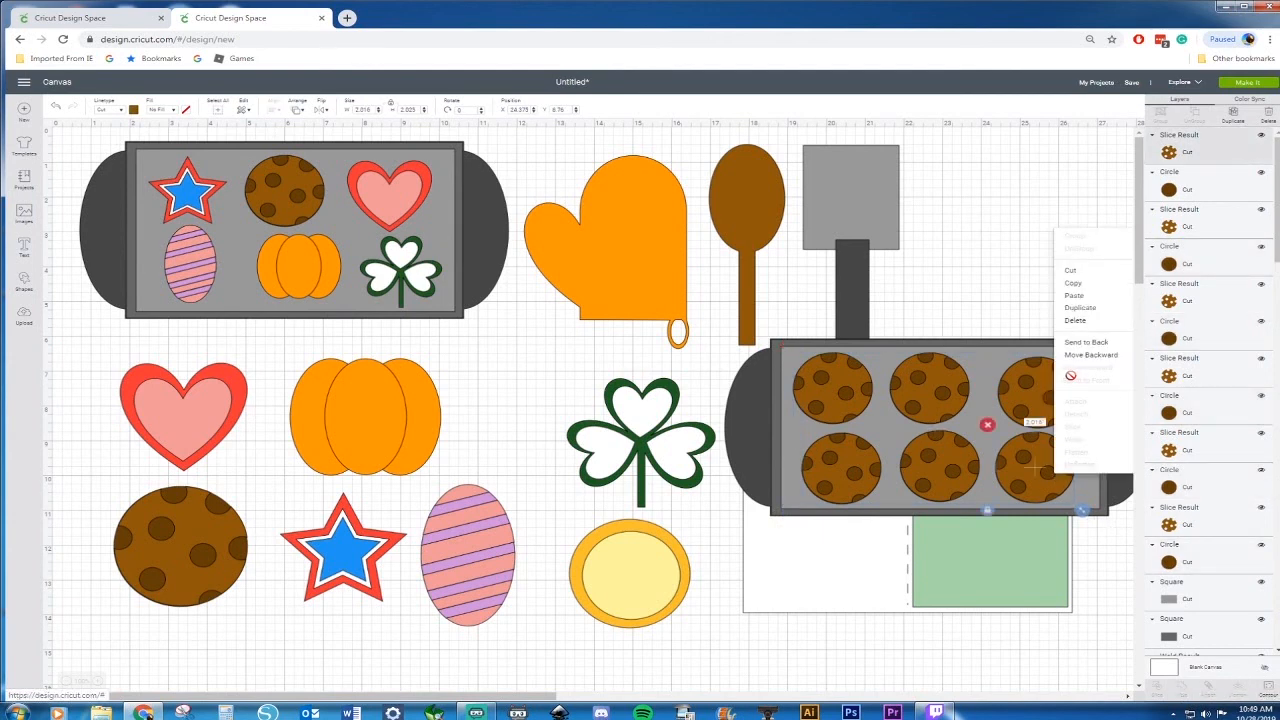
pyautogui.click(1012, 282)
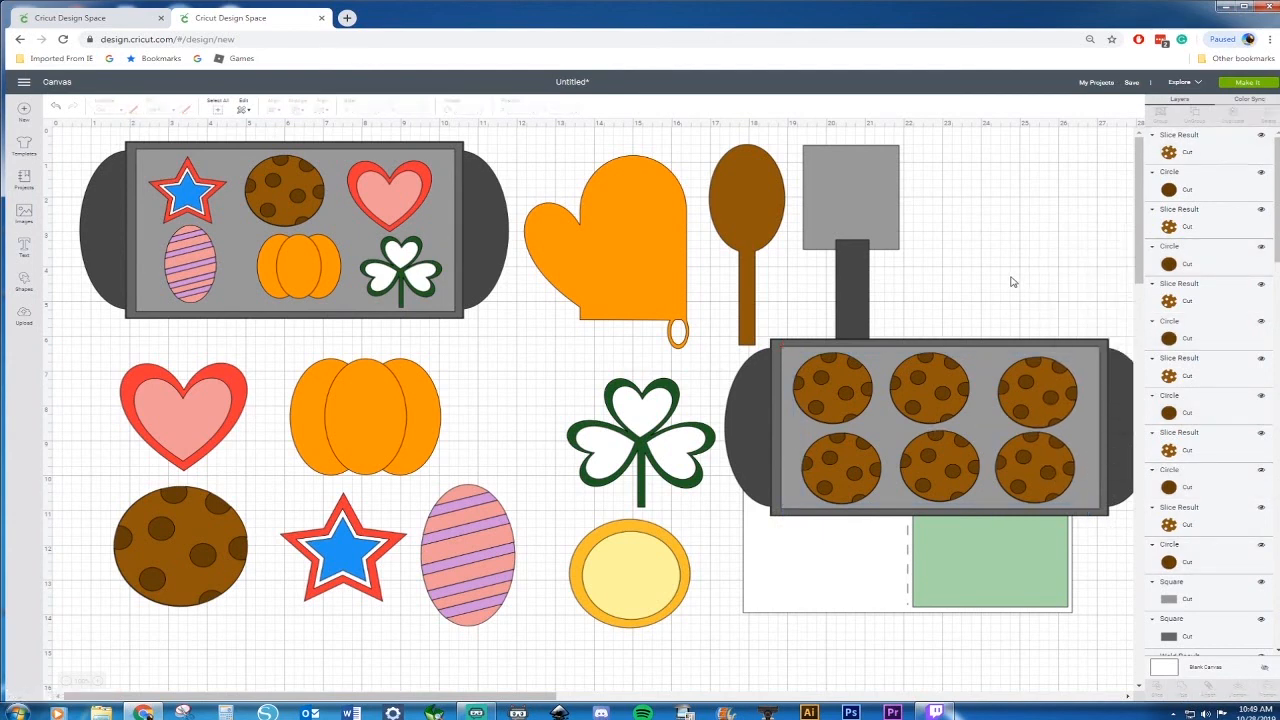
# Select the six cookie top shapes on the tray and weld them together
pyautogui.click(849, 369)
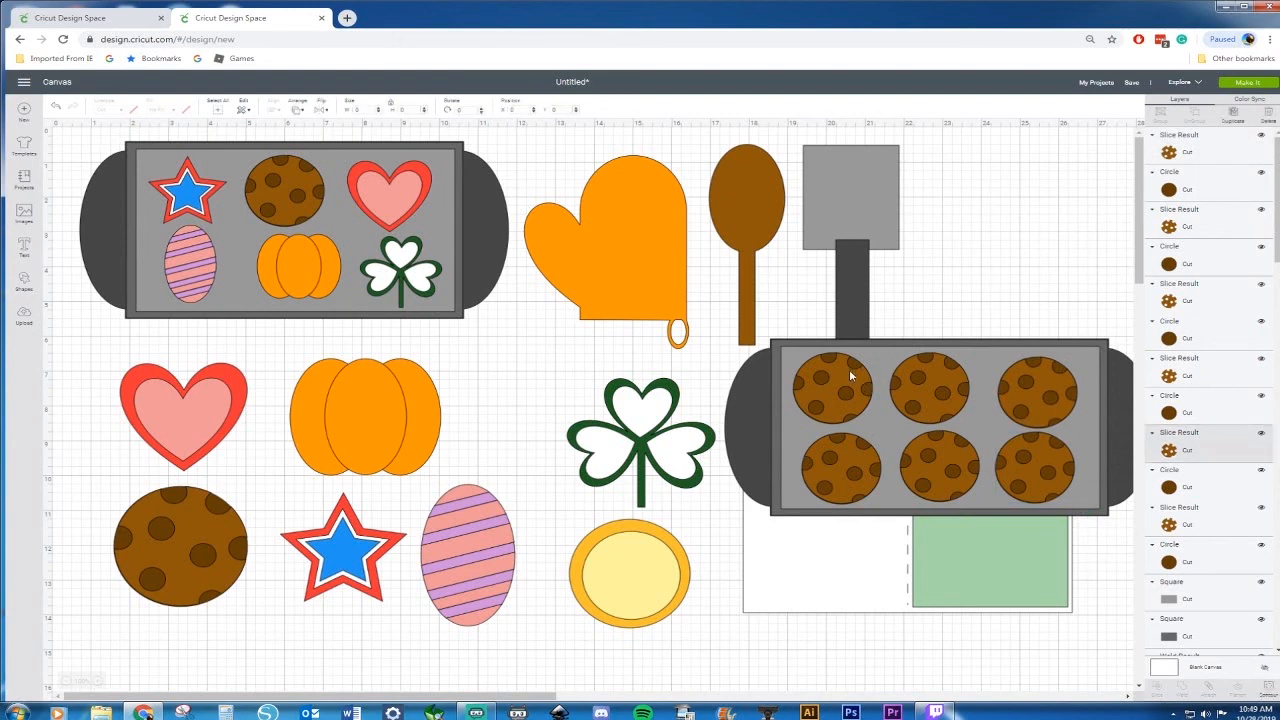
pyautogui.keyDown('shift'); pyautogui.click(928, 386); pyautogui.keyUp('shift')
pyautogui.keyDown('shift'); pyautogui.click(1037, 389); pyautogui.keyUp('shift')
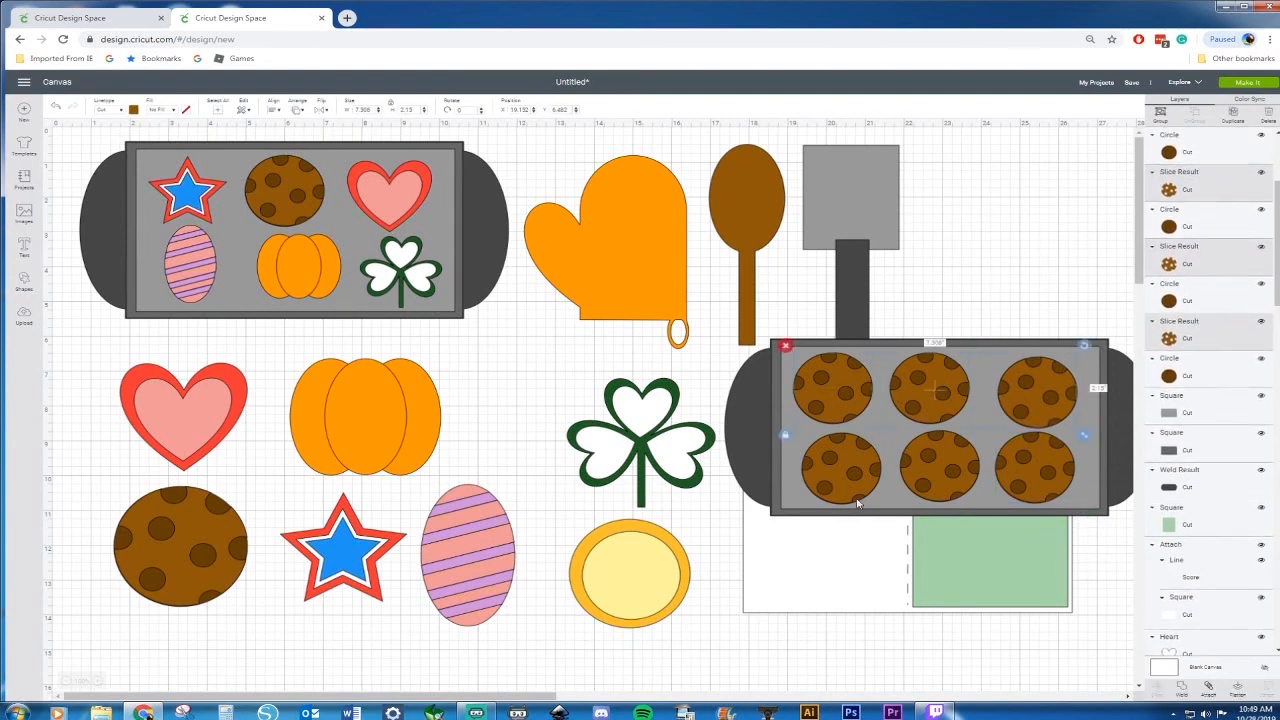
pyautogui.keyDown('shift'); pyautogui.click(848, 468); pyautogui.keyUp('shift')
pyautogui.keyDown('shift'); pyautogui.click(940, 455); pyautogui.keyUp('shift')
pyautogui.keyDown('shift'); pyautogui.click(1015, 460); pyautogui.keyUp('shift')
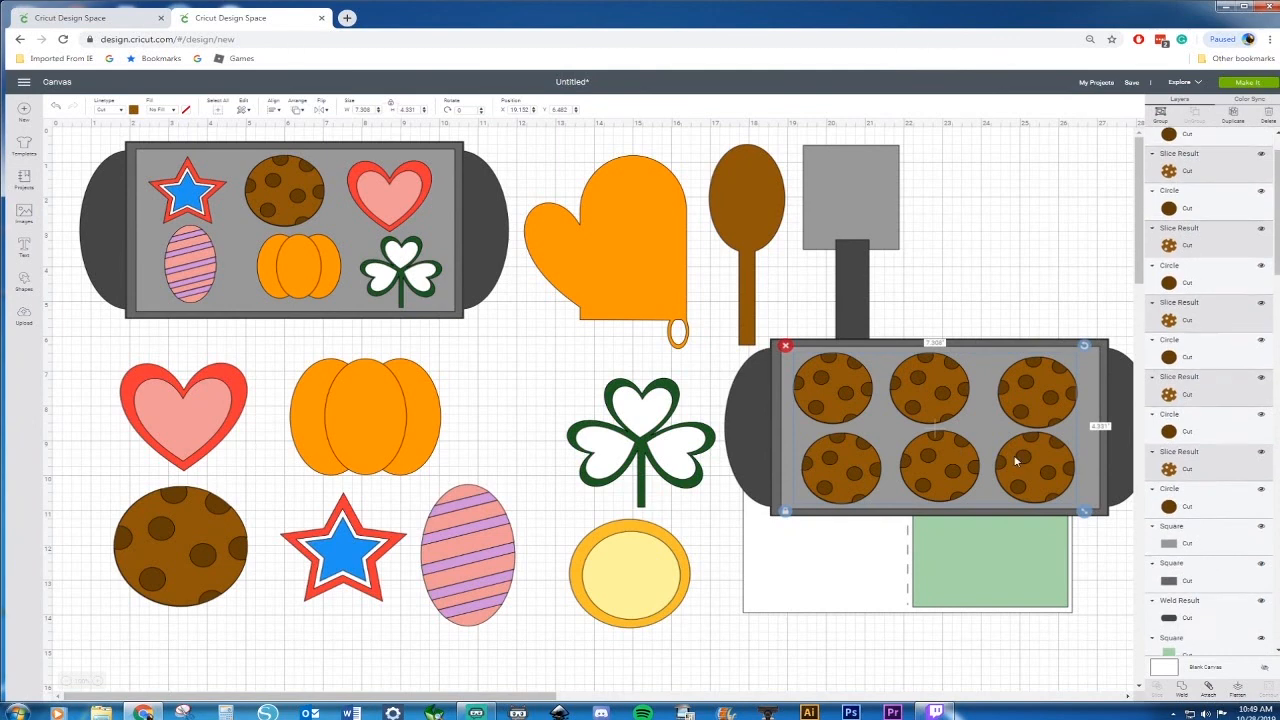
pyautogui.rightClick(1048, 463)
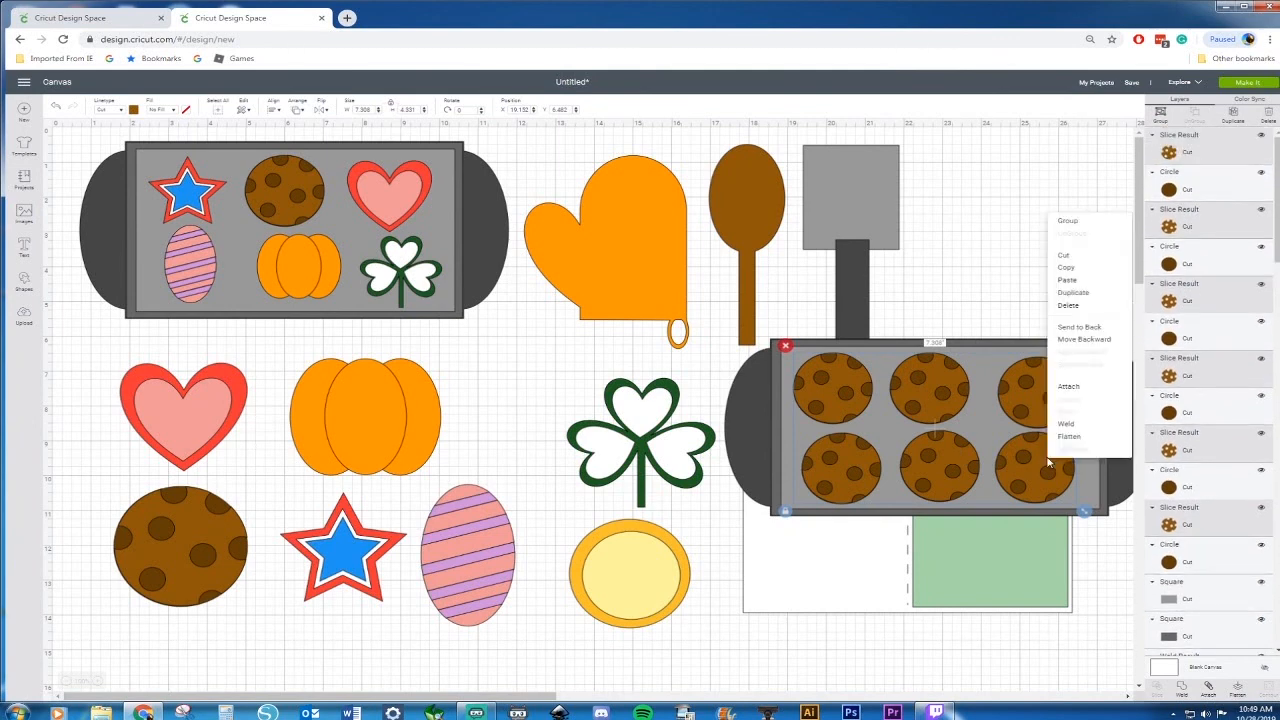
pyautogui.click(1065, 432)
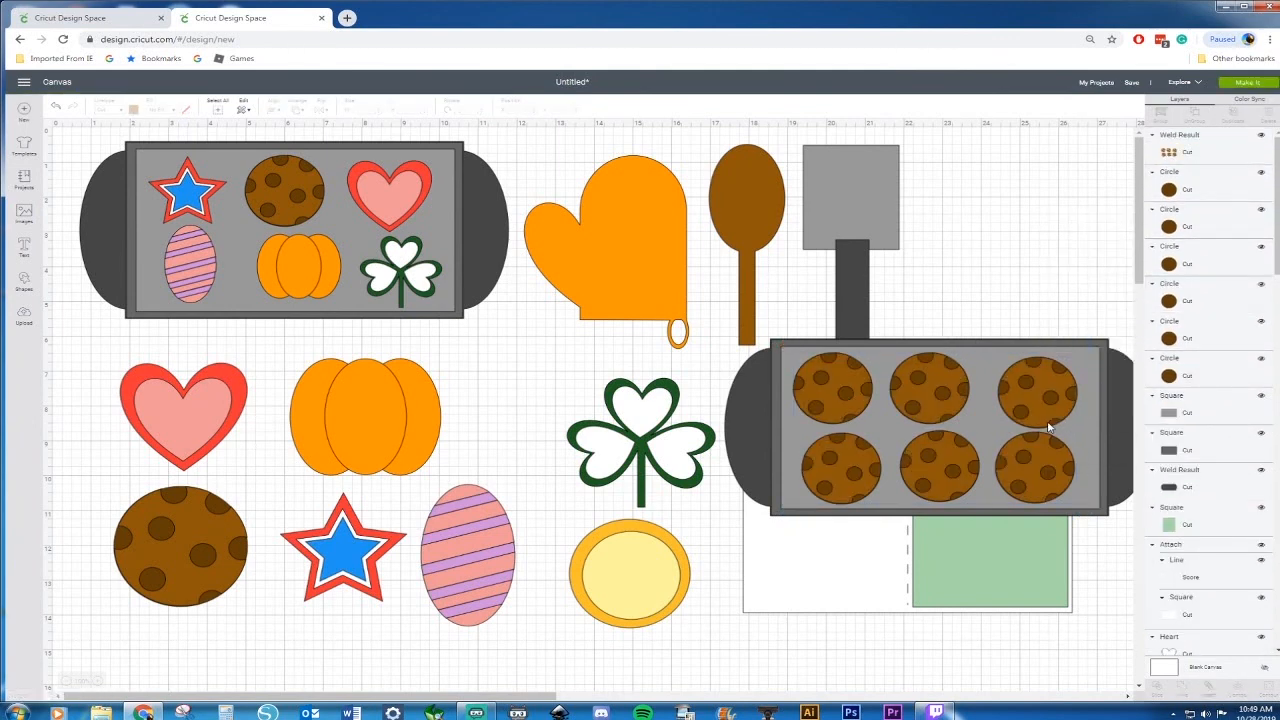
# Move the welded cookie tops down below the tray, off the base circles
pyautogui.moveTo(1047, 404); pyautogui.dragTo(1034, 504)
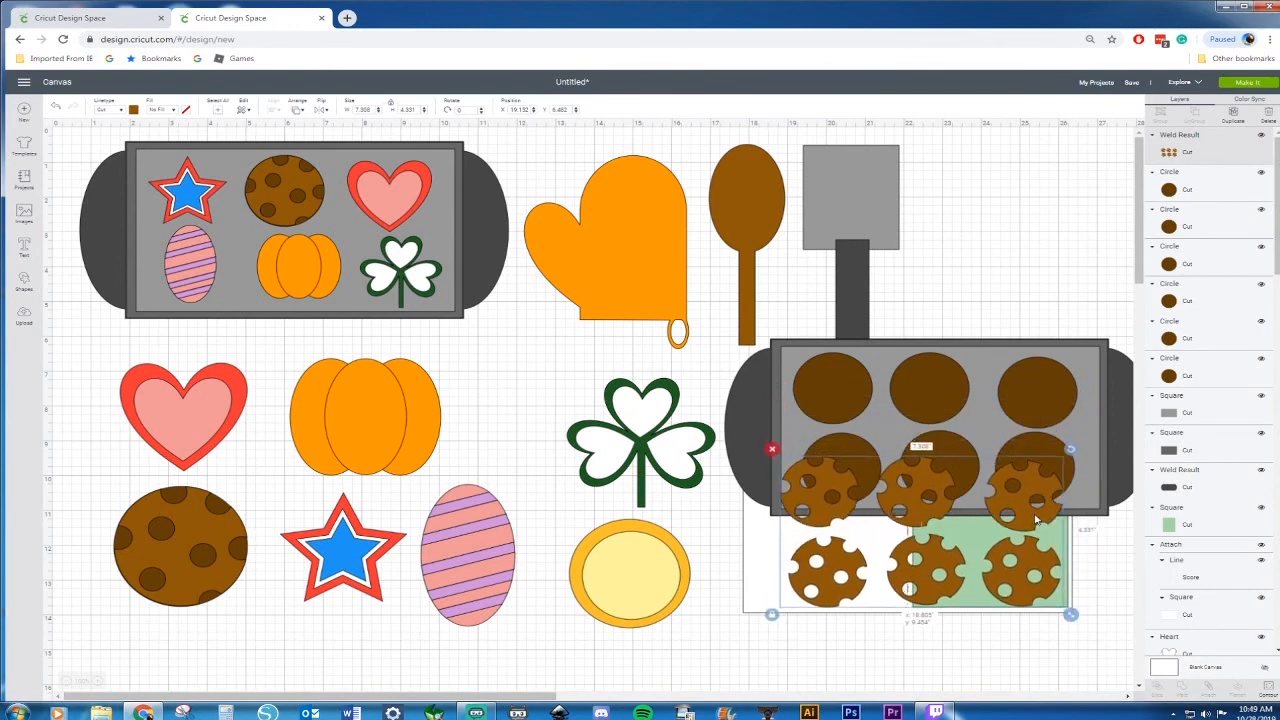
pyautogui.moveTo(897, 510); pyautogui.dragTo(895, 600)
pyautogui.click(847, 389)
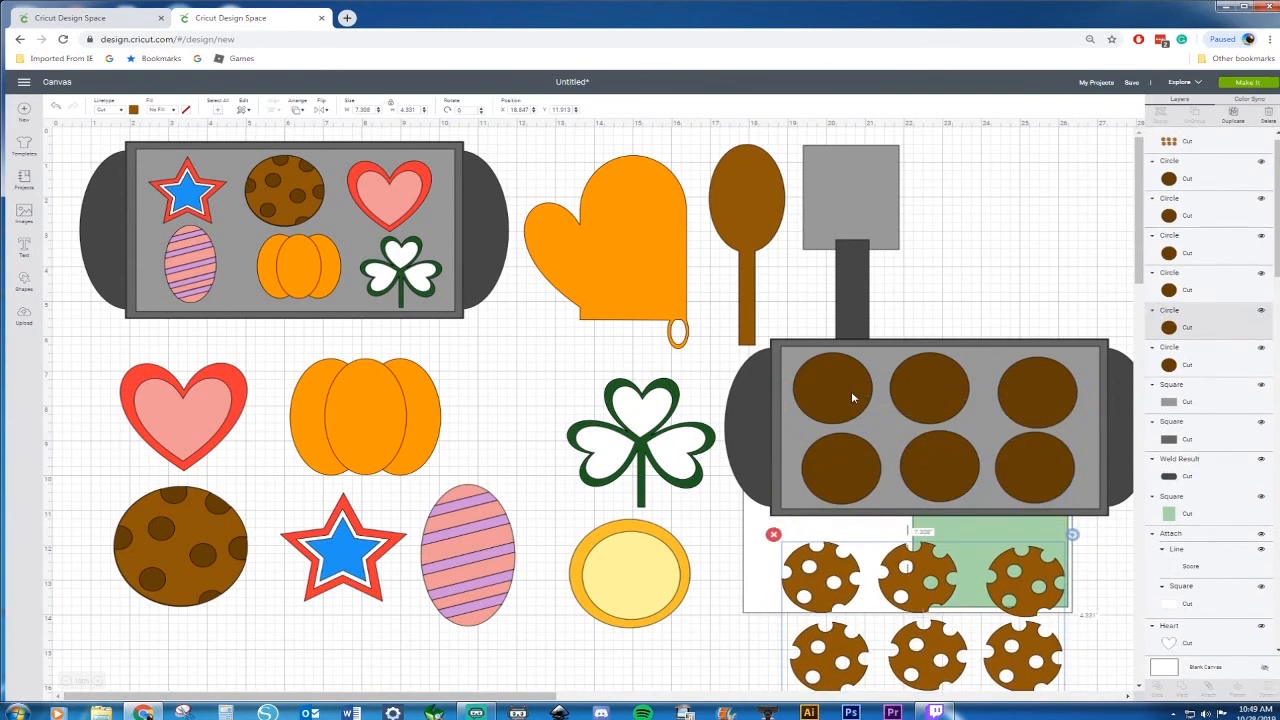
# Select the six brown cookie base circles on the tray and weld them together
pyautogui.keyDown('shift'); pyautogui.click(941, 394); pyautogui.keyUp('shift')
pyautogui.keyDown('shift'); pyautogui.click(1034, 396); pyautogui.keyUp('shift')
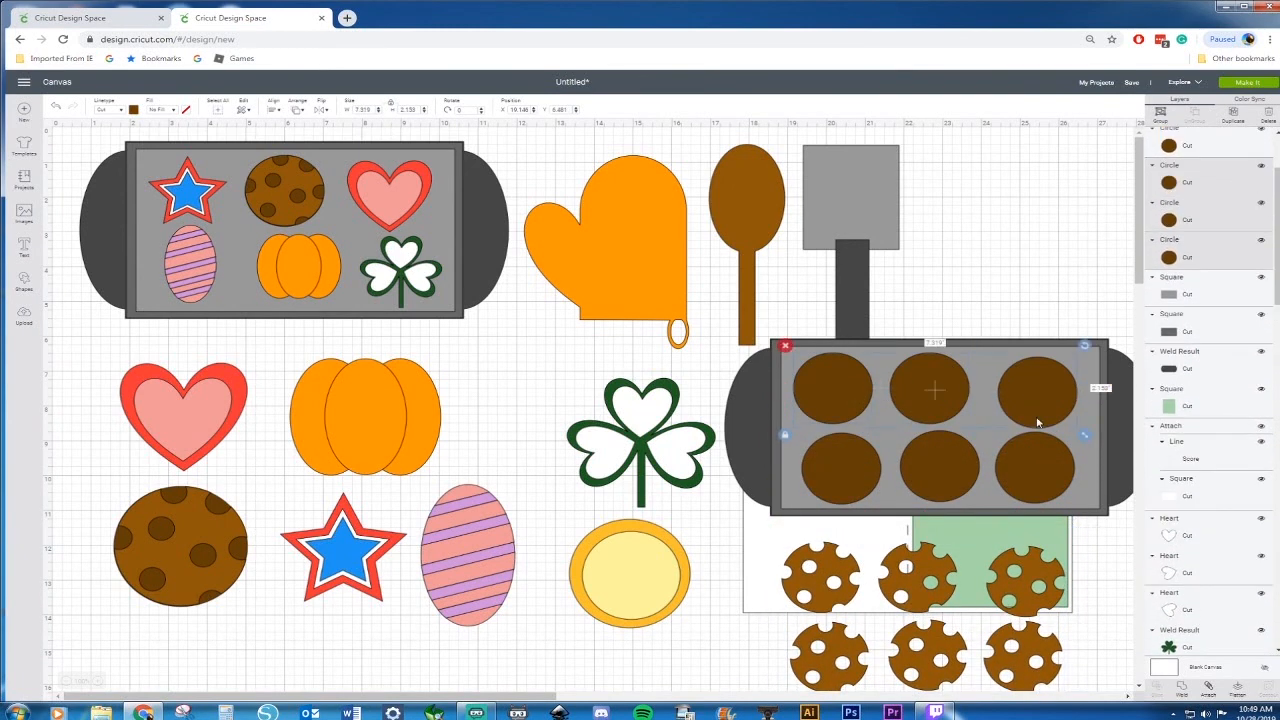
pyautogui.keyDown('shift'); pyautogui.click(1040, 471); pyautogui.keyUp('shift')
pyautogui.keyDown('shift'); pyautogui.click(948, 474); pyautogui.keyUp('shift')
pyautogui.keyDown('shift'); pyautogui.click(840, 464); pyautogui.keyUp('shift')
pyautogui.rightClick(840, 464)
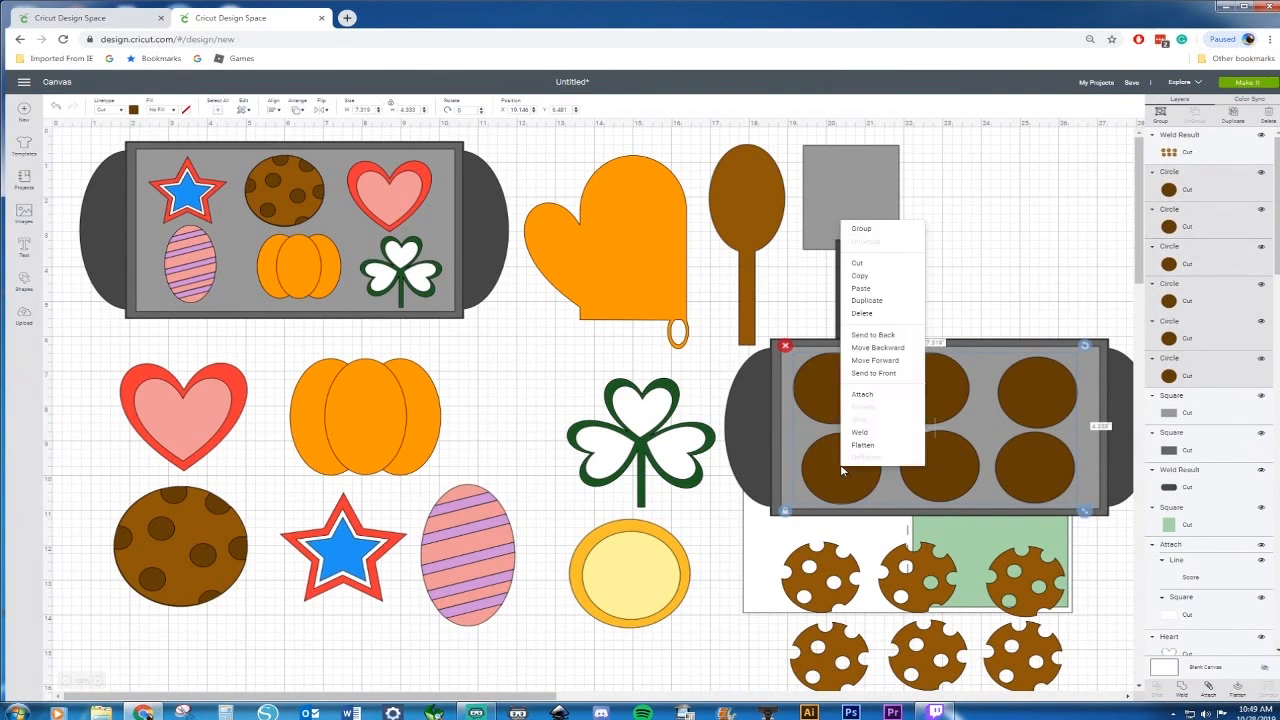
pyautogui.click(862, 434)
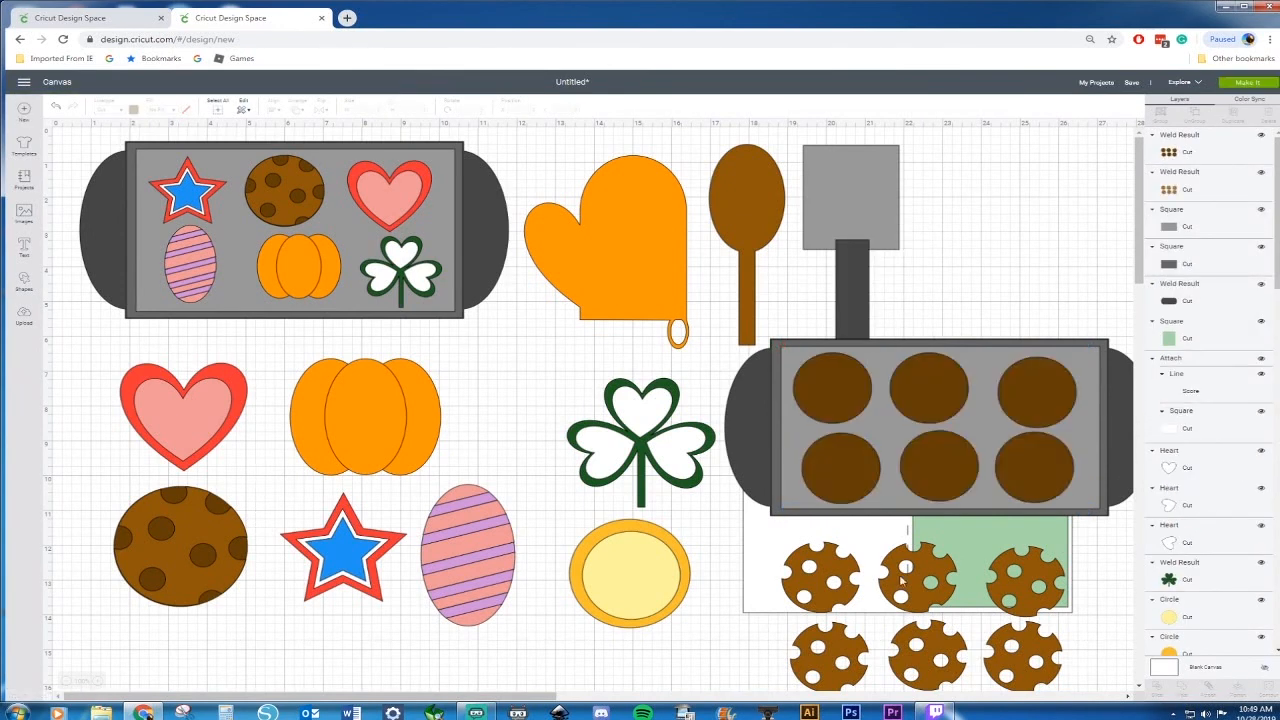
# Bring the welded cookie tops forward and move them back onto the cookie bases on the tray
pyautogui.moveTo(826, 668); pyautogui.dragTo(819, 591)
pyautogui.rightClick(819, 591)
pyautogui.click(850, 493)
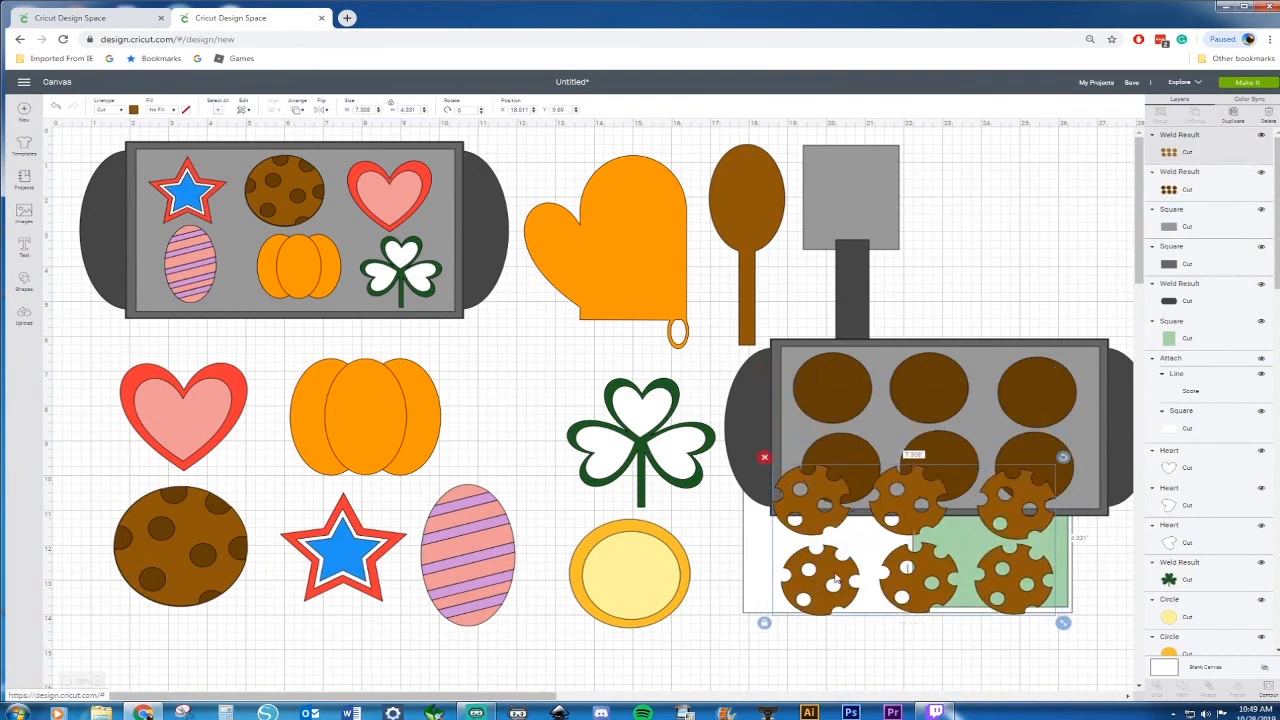
pyautogui.moveTo(826, 590); pyautogui.dragTo(848, 476)
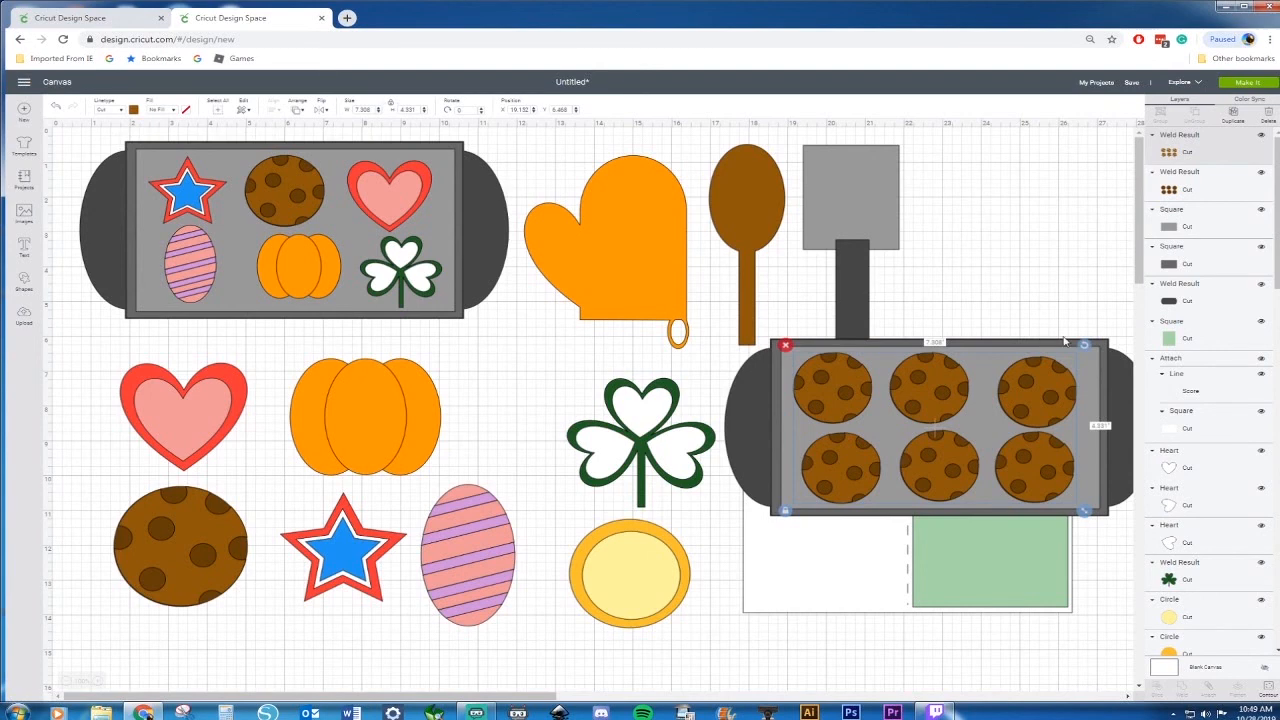
# Try to scale the tray and cookies together, then undo the change
pyautogui.keyDown('shift'); pyautogui.click(1106, 366); pyautogui.keyUp('shift')
pyautogui.keyDown('shift'); pyautogui.click(1100, 348); pyautogui.keyUp('shift')
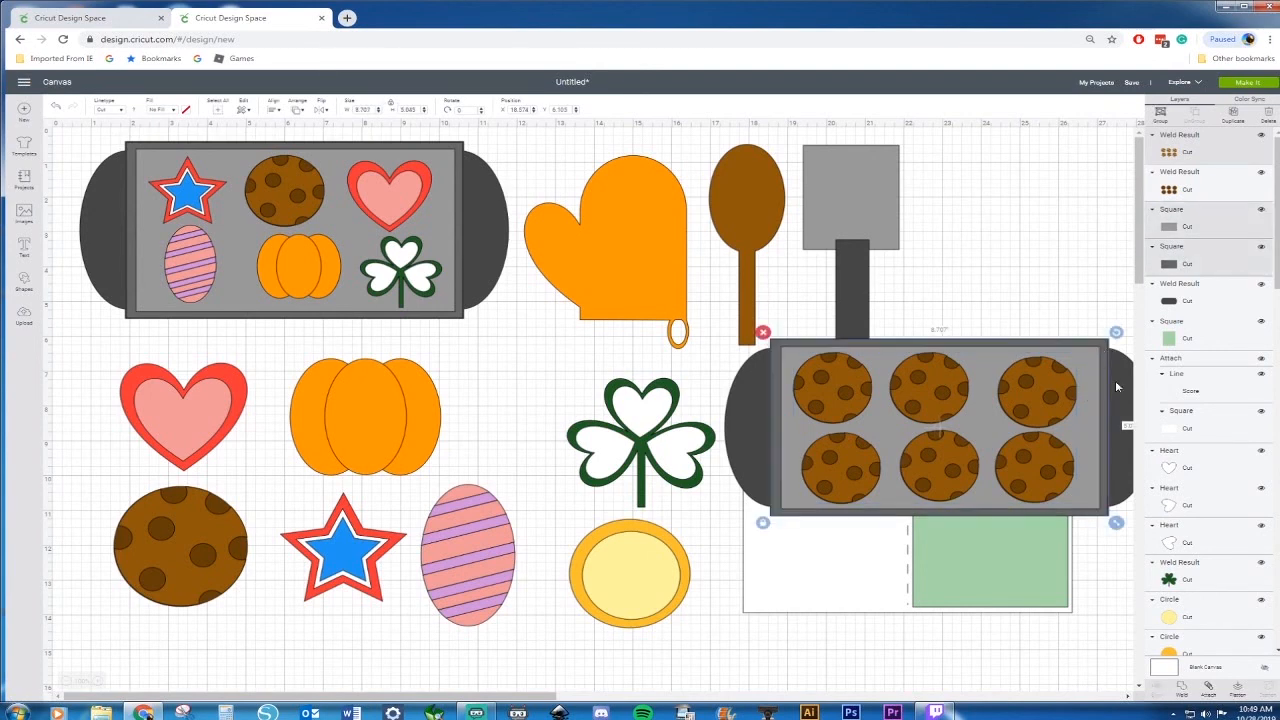
pyautogui.keyDown('shift'); pyautogui.click(741, 422); pyautogui.keyUp('shift')
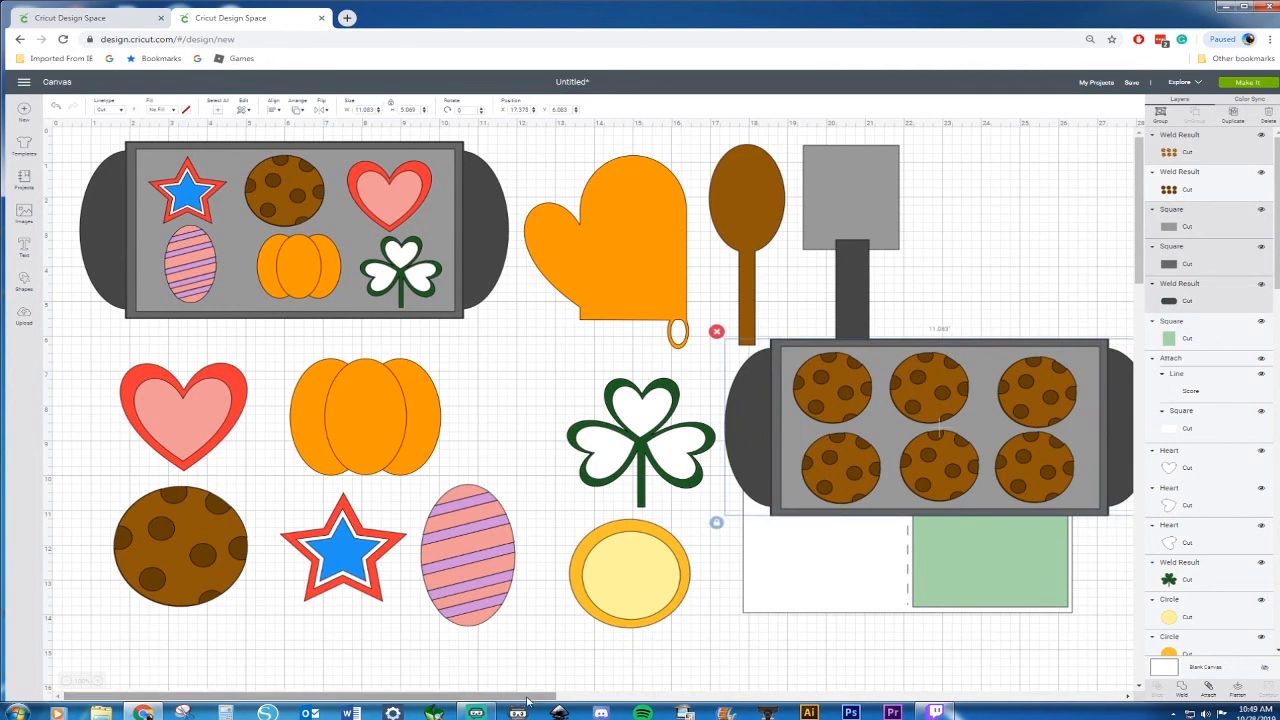
pyautogui.moveTo(511, 702); pyautogui.dragTo(654, 702)
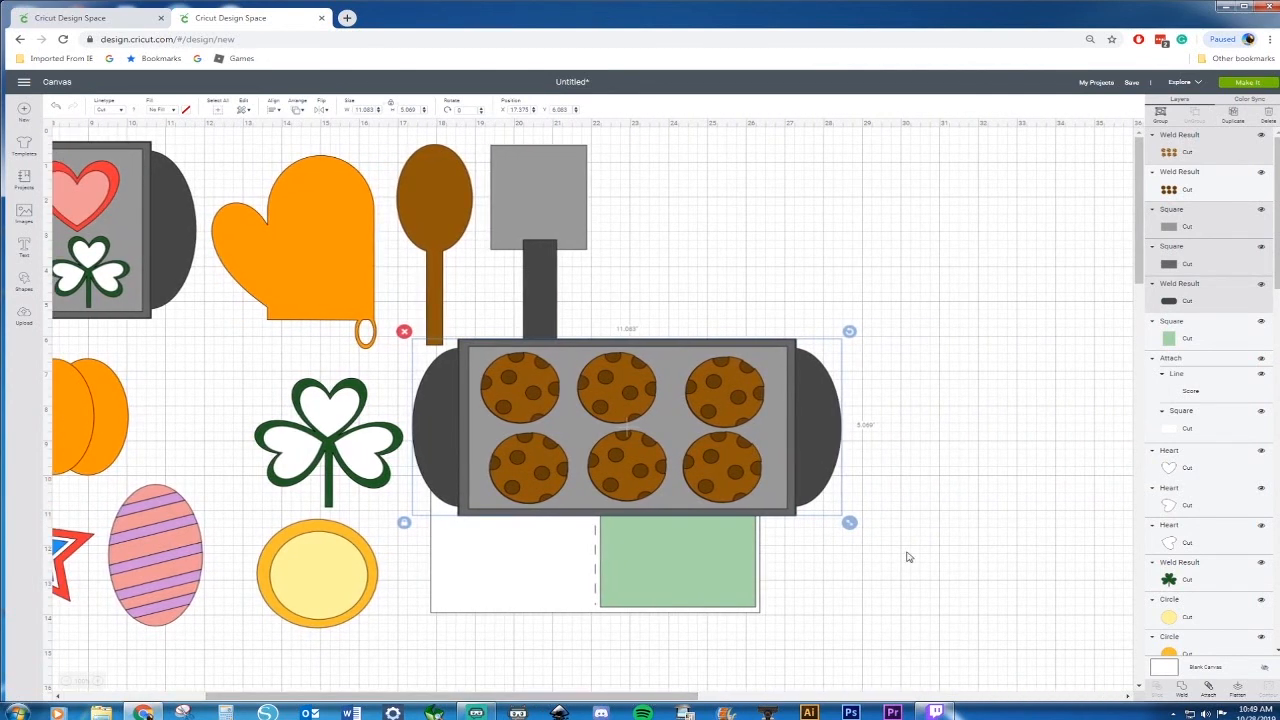
pyautogui.moveTo(849, 522); pyautogui.dragTo(797, 502)
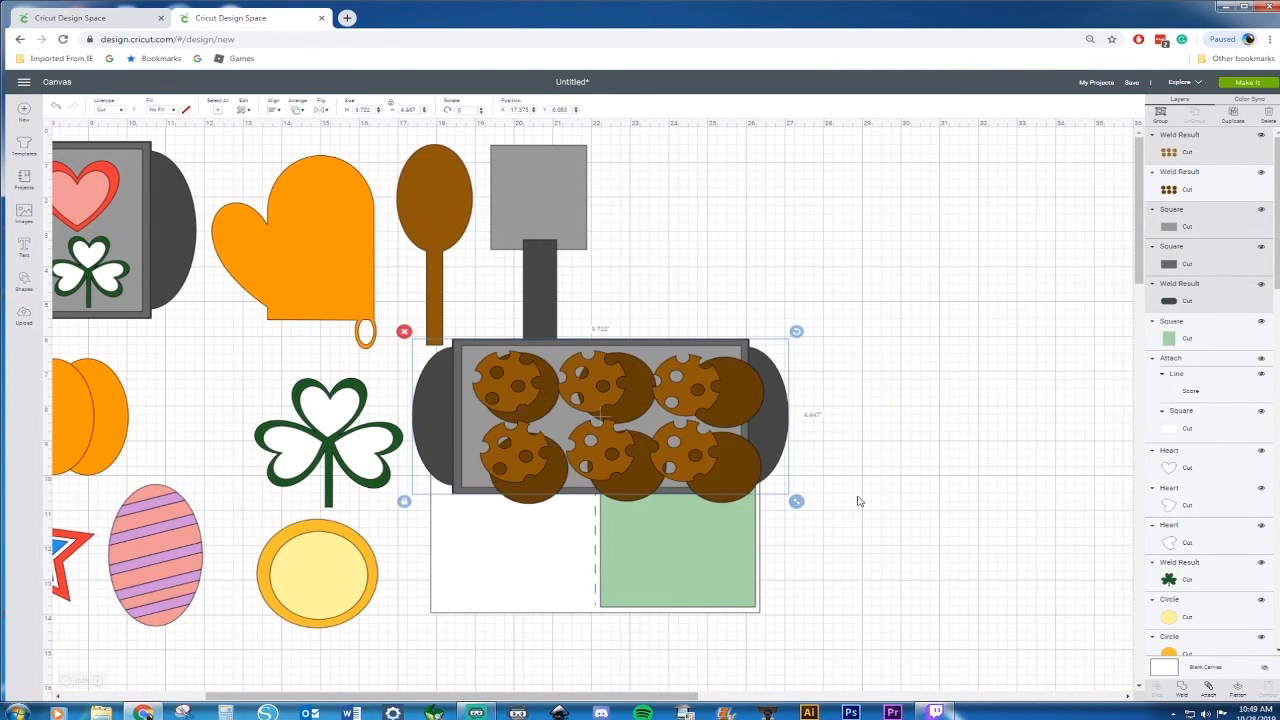
pyautogui.click(60, 107)
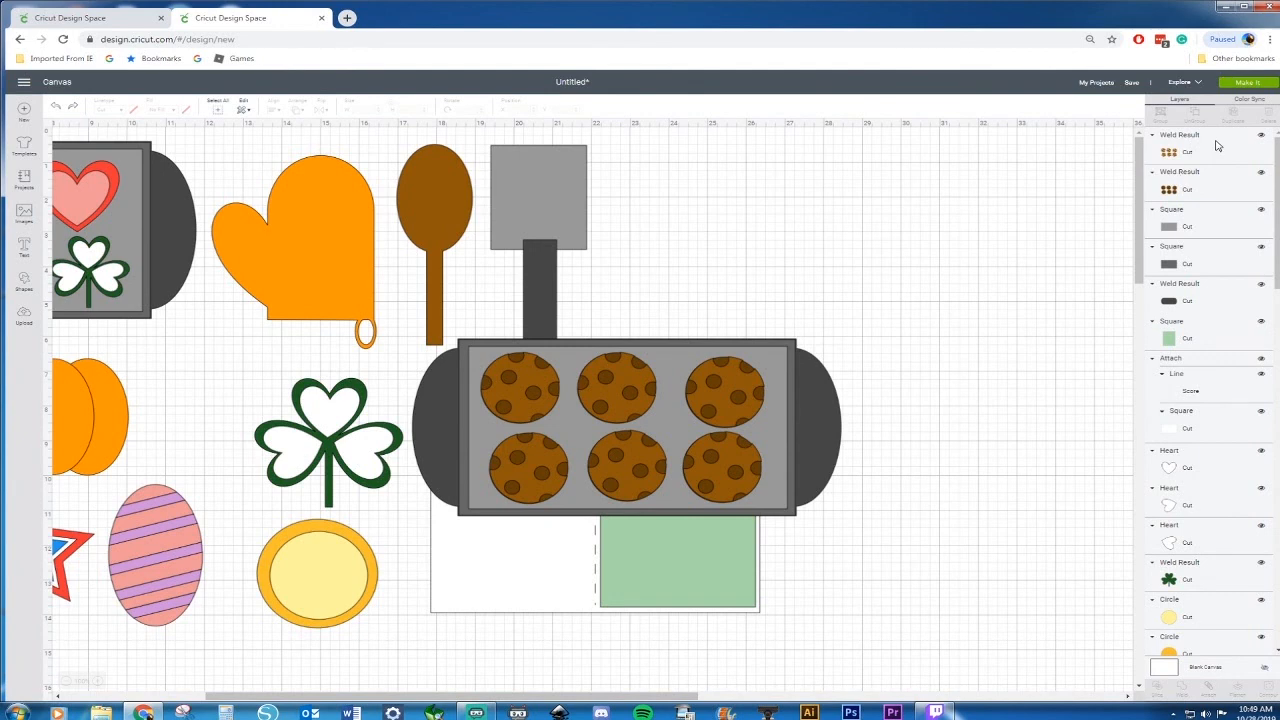
# Select the tray, handle and cookie layers together and scale the whole tray down
pyautogui.click(1211, 155)
pyautogui.keyDown('ctrl'); pyautogui.click(1208, 189); pyautogui.keyUp('ctrl')
pyautogui.keyDown('ctrl'); pyautogui.click(1212, 234); pyautogui.keyUp('ctrl')
pyautogui.keyDown('ctrl'); pyautogui.click(1206, 270); pyautogui.keyUp('ctrl')
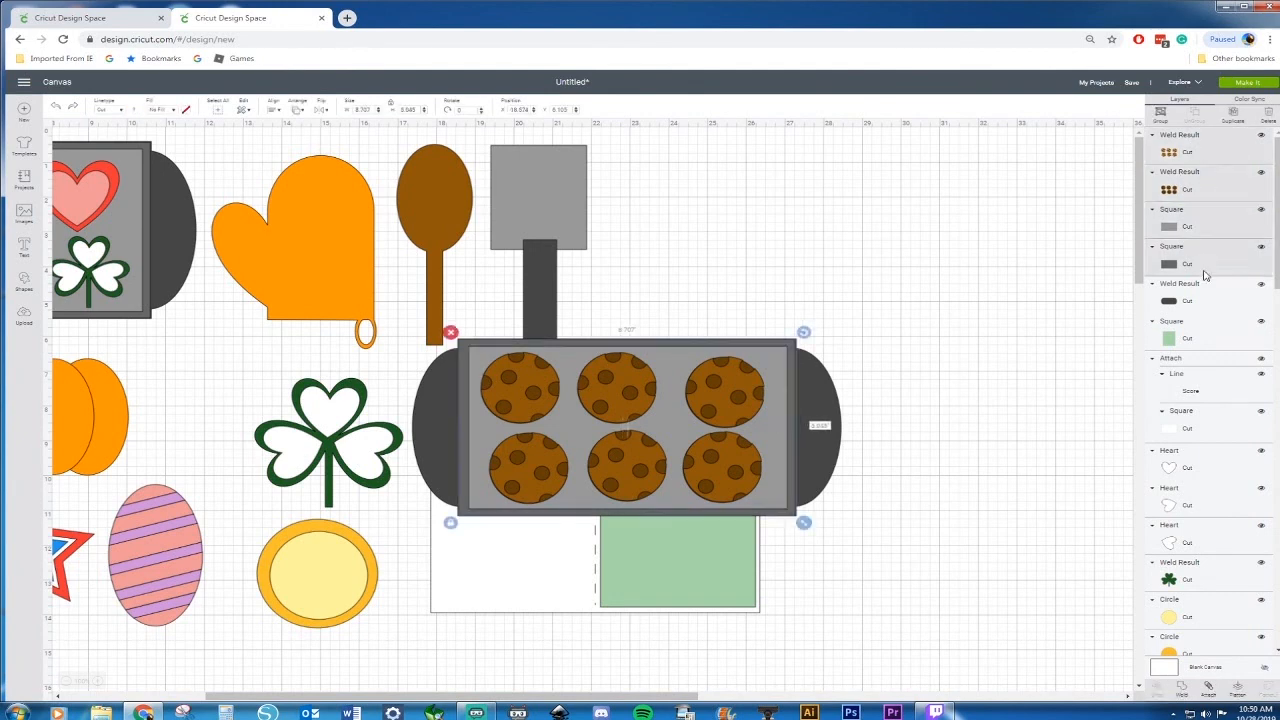
pyautogui.keyDown('ctrl'); pyautogui.click(1203, 302); pyautogui.keyUp('ctrl')
pyautogui.moveTo(849, 524); pyautogui.dragTo(635, 433)
# Tilt the tray slightly and move it onto the green panel of the card
pyautogui.moveTo(636, 332); pyautogui.dragTo(622, 280)
pyautogui.moveTo(587, 381); pyautogui.dragTo(748, 462)
pyautogui.click(790, 572)
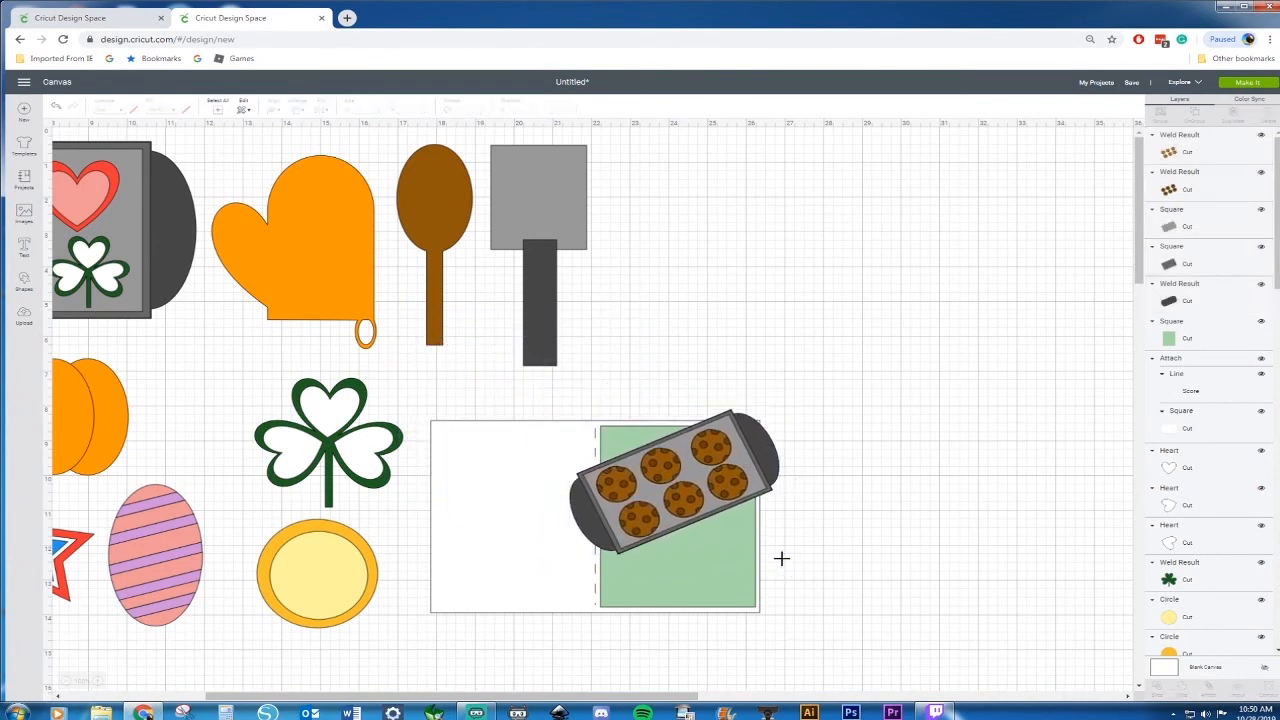
# Reselect the tray layers, shrink the tray further and position it in the green panel's upper area
pyautogui.click(1203, 152)
pyautogui.keyDown('shift'); pyautogui.click(1212, 186); pyautogui.keyUp('shift')
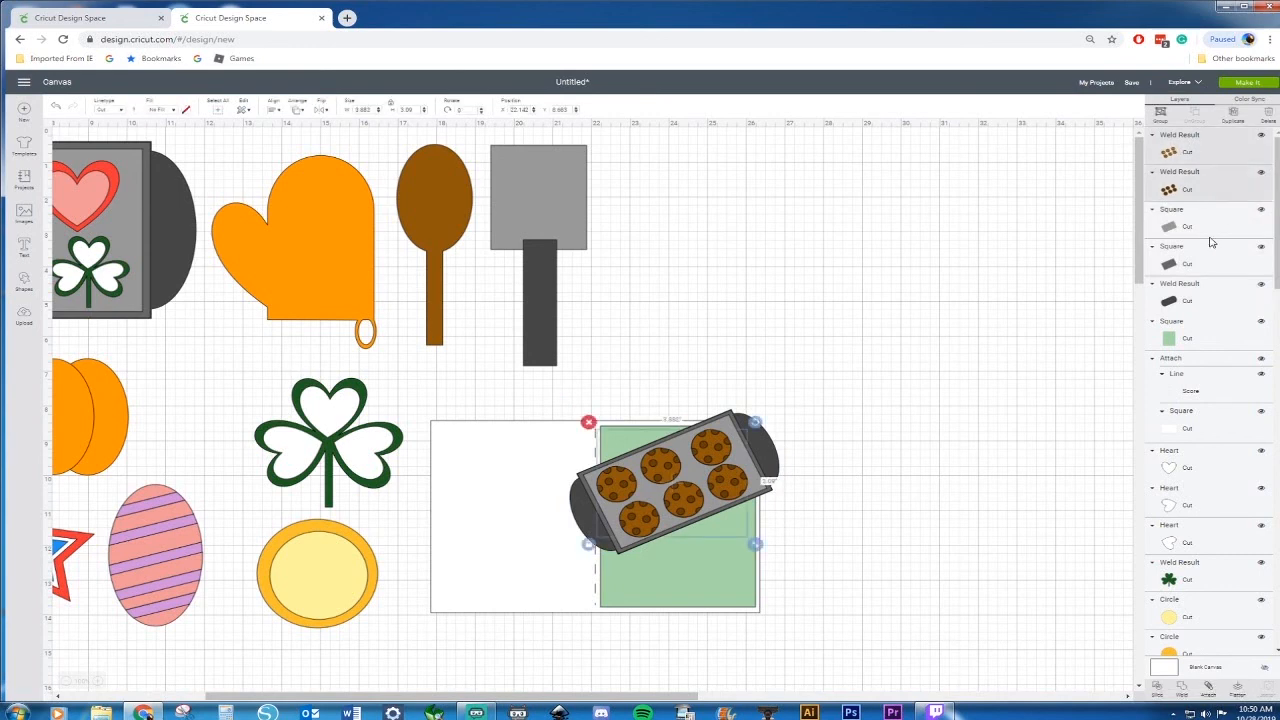
pyautogui.keyDown('shift'); pyautogui.click(1206, 236); pyautogui.keyUp('shift')
pyautogui.keyDown('shift'); pyautogui.click(1207, 264); pyautogui.keyUp('shift')
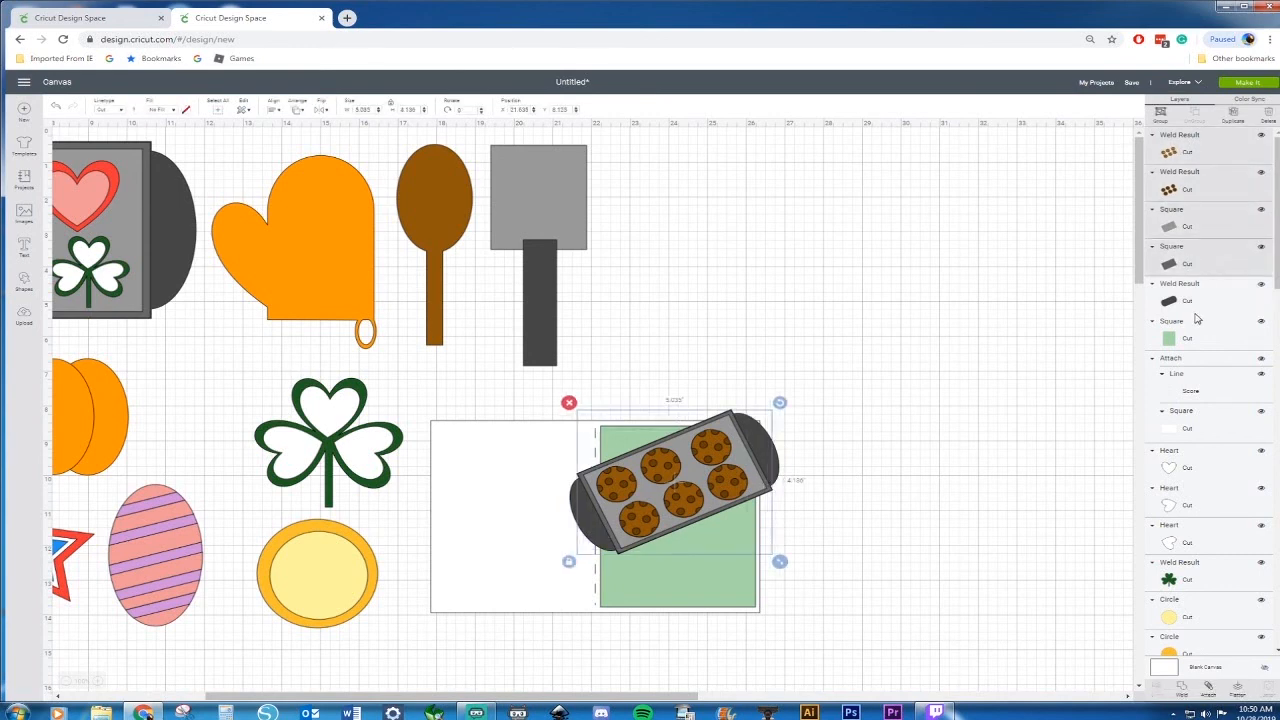
pyautogui.keyDown('shift'); pyautogui.click(1206, 290); pyautogui.keyUp('shift')
pyautogui.moveTo(787, 562); pyautogui.dragTo(722, 517)
pyautogui.moveTo(622, 452); pyautogui.dragTo(656, 468)
pyautogui.click(855, 288)
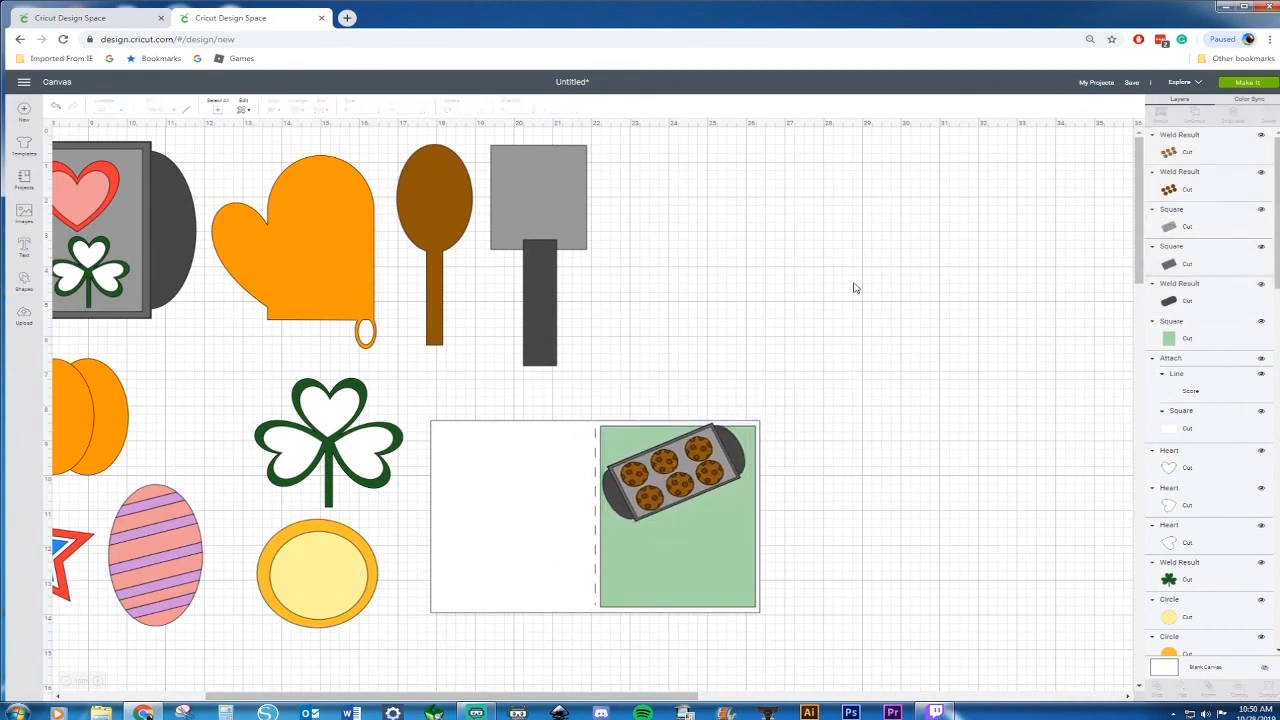
# Paste a copy of the oven mitt and move it beside the card
pyautogui.click(238, 252)
pyautogui.hotkey('ctrl', 'v')
pyautogui.moveTo(266, 252); pyautogui.dragTo(651, 297)
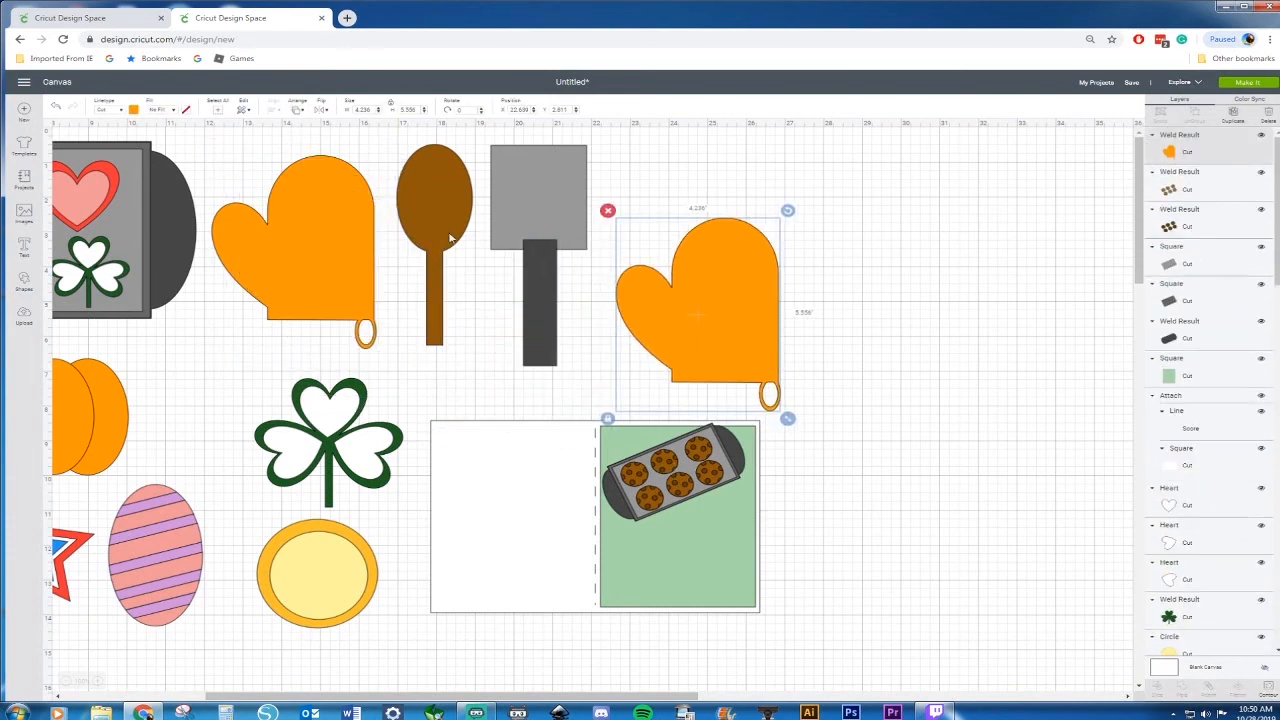
# Recolor the mitt copy red, tilt it, and shrink it to about 2.5 in wide on the green panel
pyautogui.click(134, 110)
pyautogui.click(146, 206)
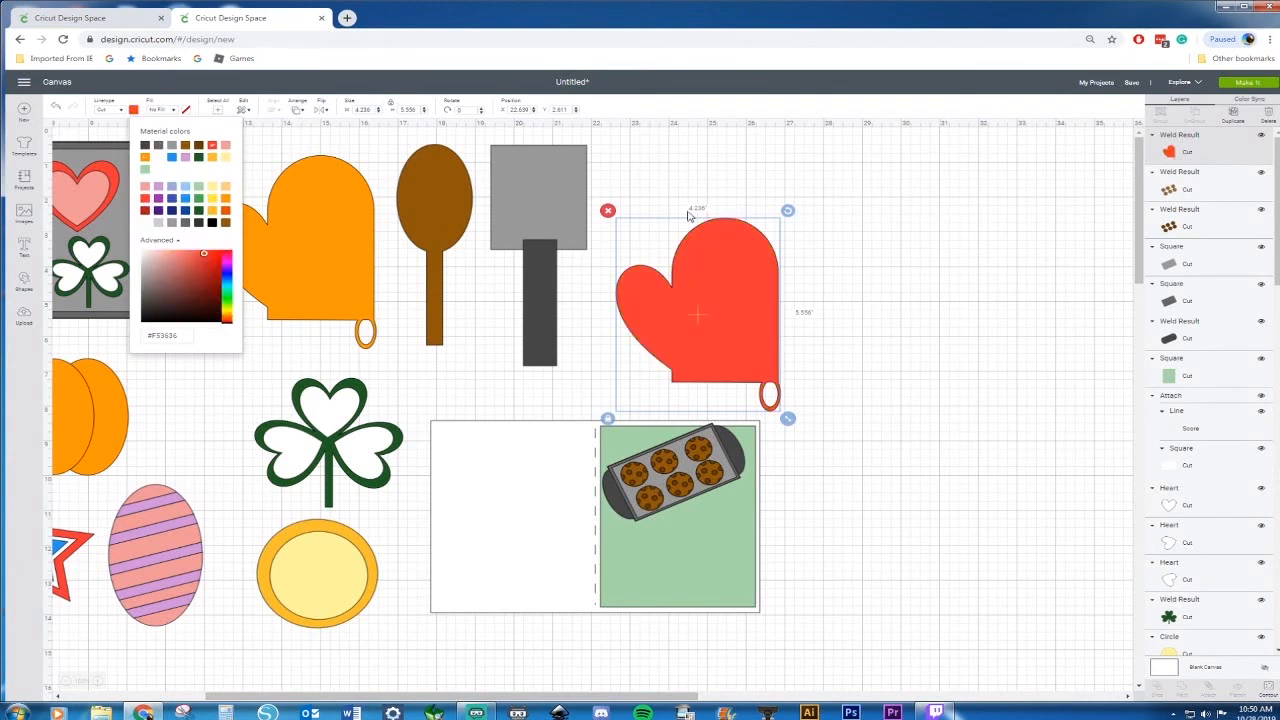
pyautogui.moveTo(788, 210)
pyautogui.mouseDown()
pyautogui.moveTo(825, 245)
pyautogui.moveTo(800, 222)
pyautogui.mouseUp()
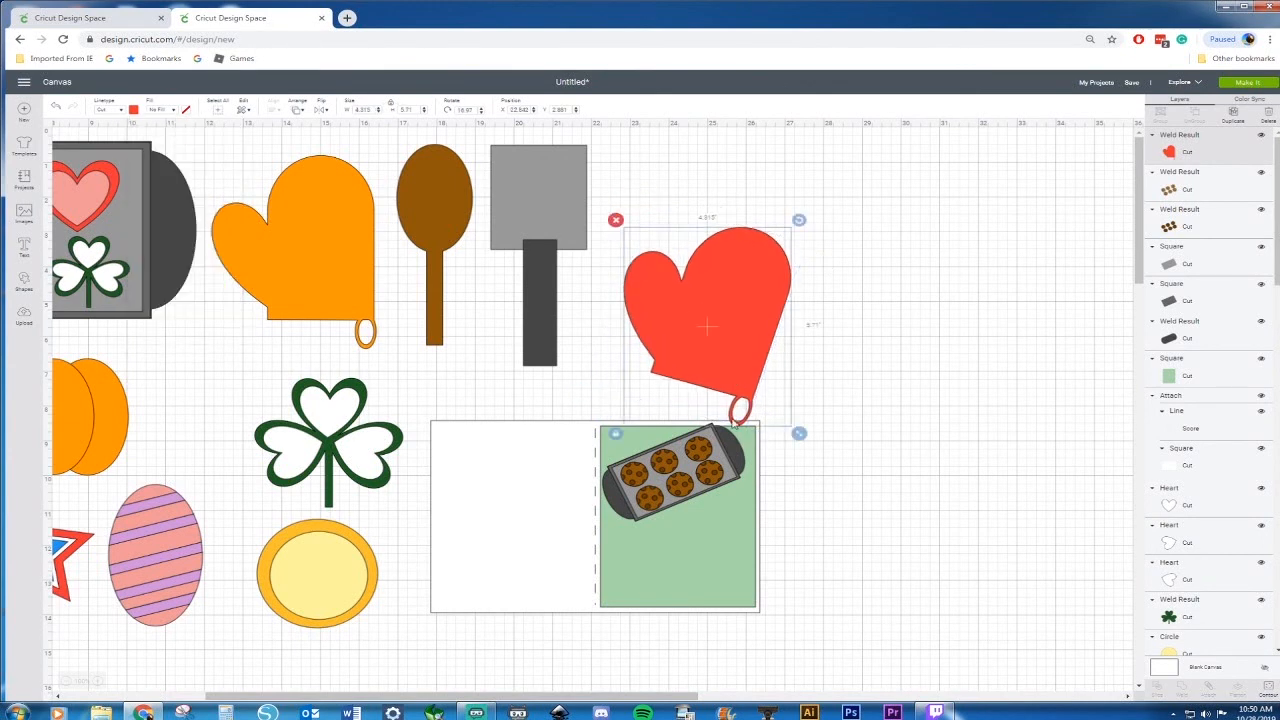
pyautogui.moveTo(803, 436); pyautogui.dragTo(735, 543)
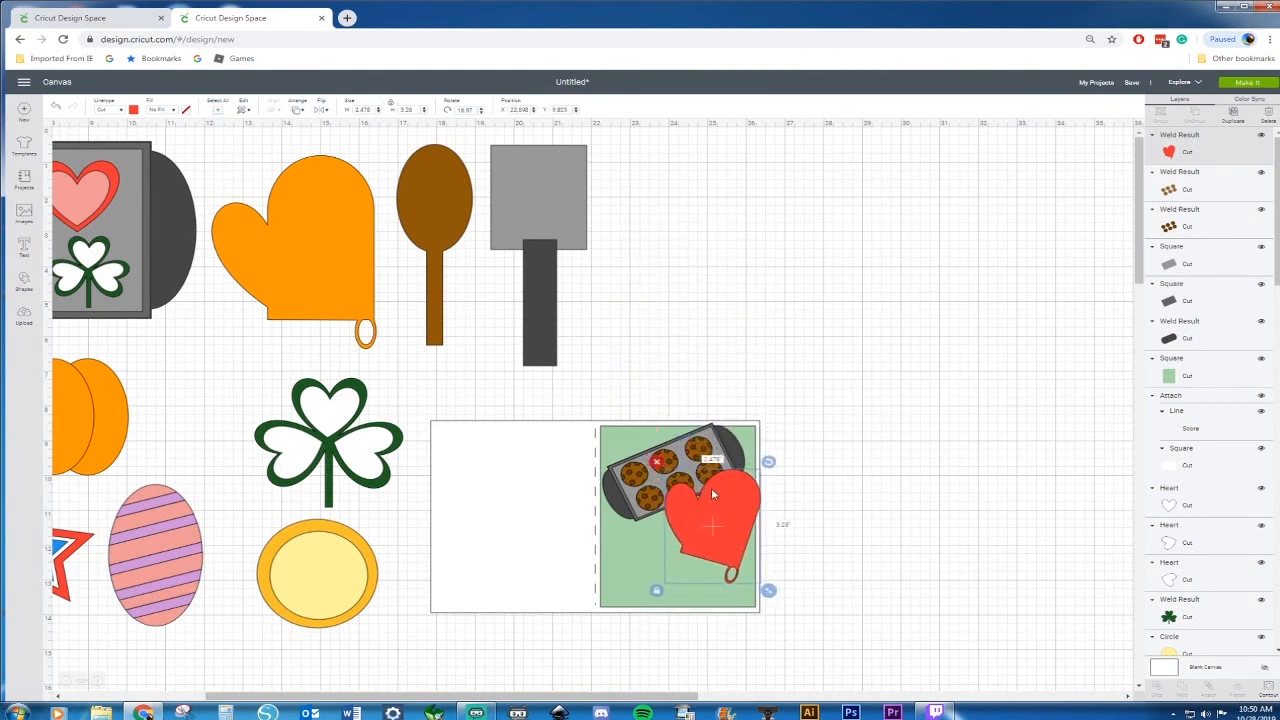
# Copy the wooden spoon and place the copy over the green panel
pyautogui.click(458, 204)
pyautogui.hotkey('ctrl', 'c')
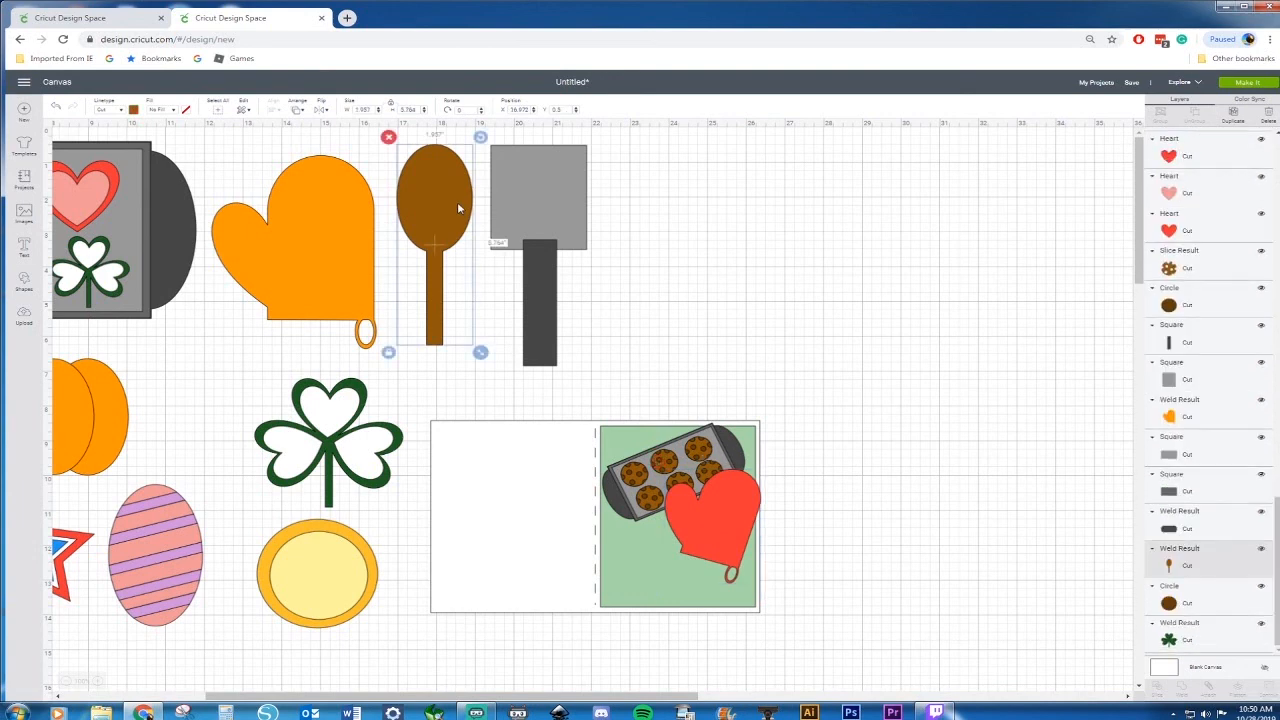
pyautogui.hotkey('ctrl', 'v')
pyautogui.moveTo(479, 217); pyautogui.dragTo(757, 372)
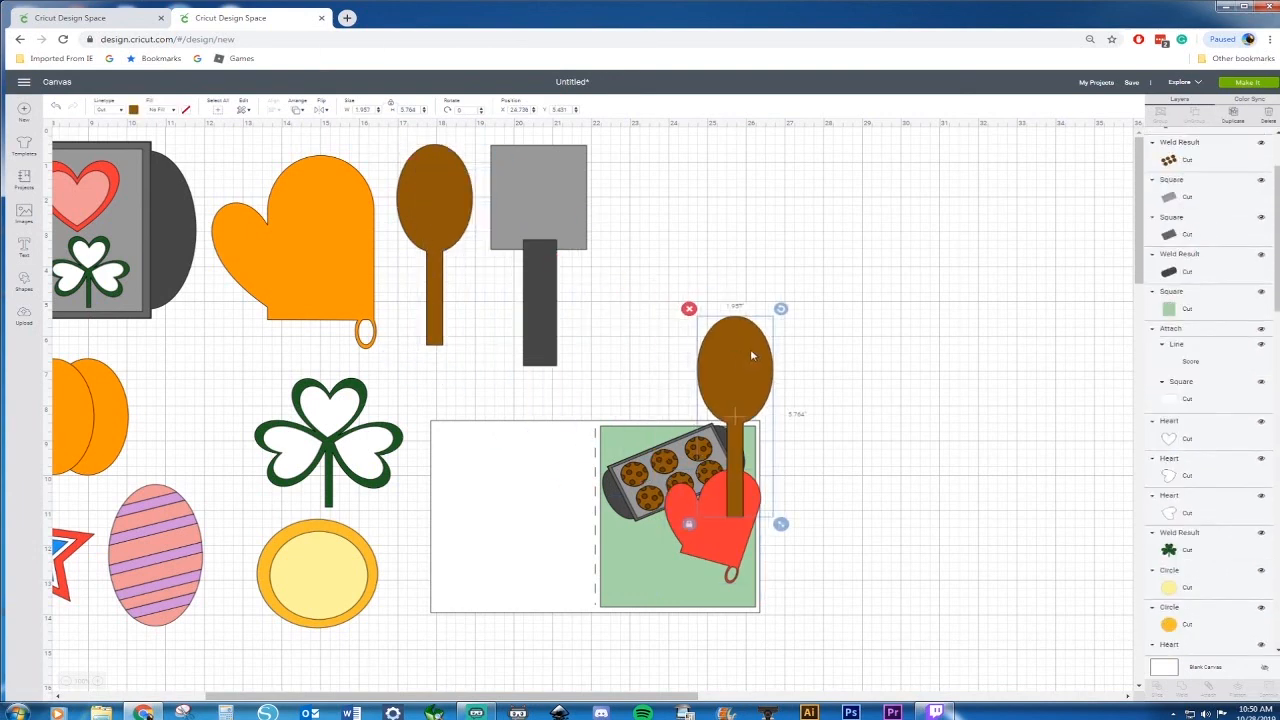
pyautogui.click(784, 302)
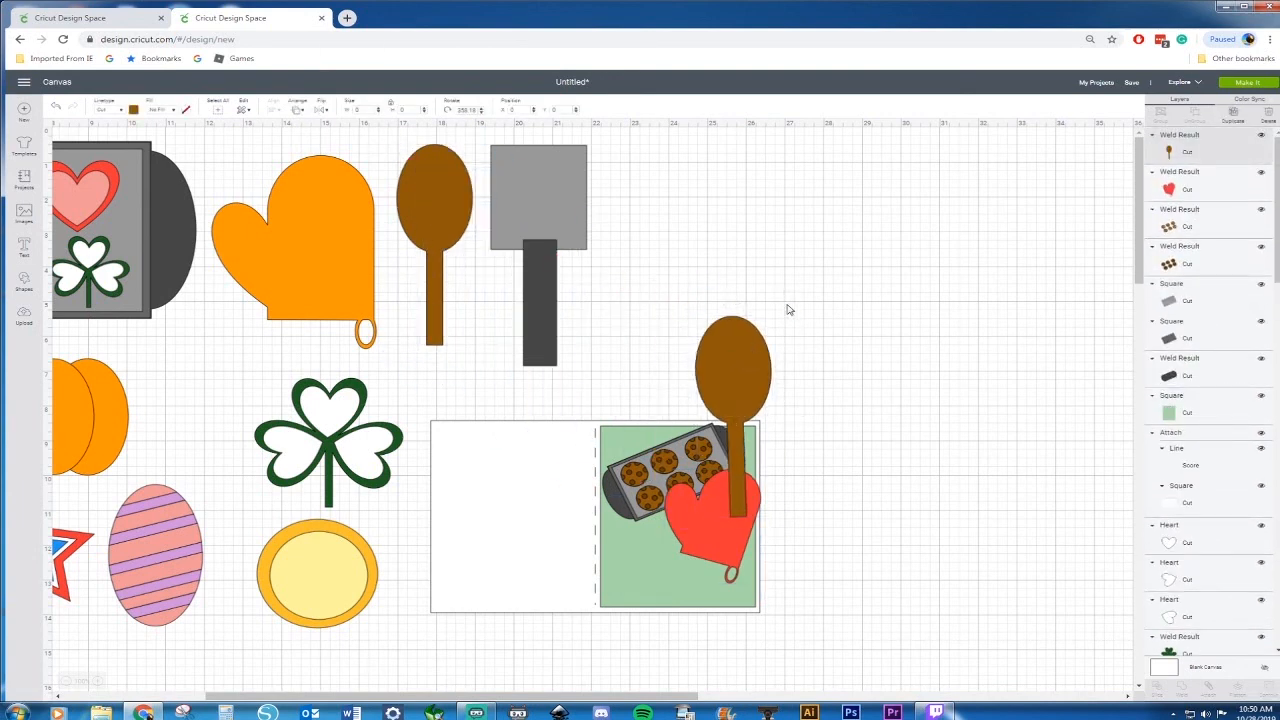
# Rotate the spoon copy to about 310°, scale it down and place it diagonally beside the mitt
pyautogui.click(769, 343)
pyautogui.moveTo(779, 309); pyautogui.dragTo(750, 302)
pyautogui.moveTo(784, 521); pyautogui.dragTo(736, 426)
pyautogui.moveTo(694, 385); pyautogui.dragTo(637, 551)
pyautogui.moveTo(681, 482); pyautogui.dragTo(644, 505)
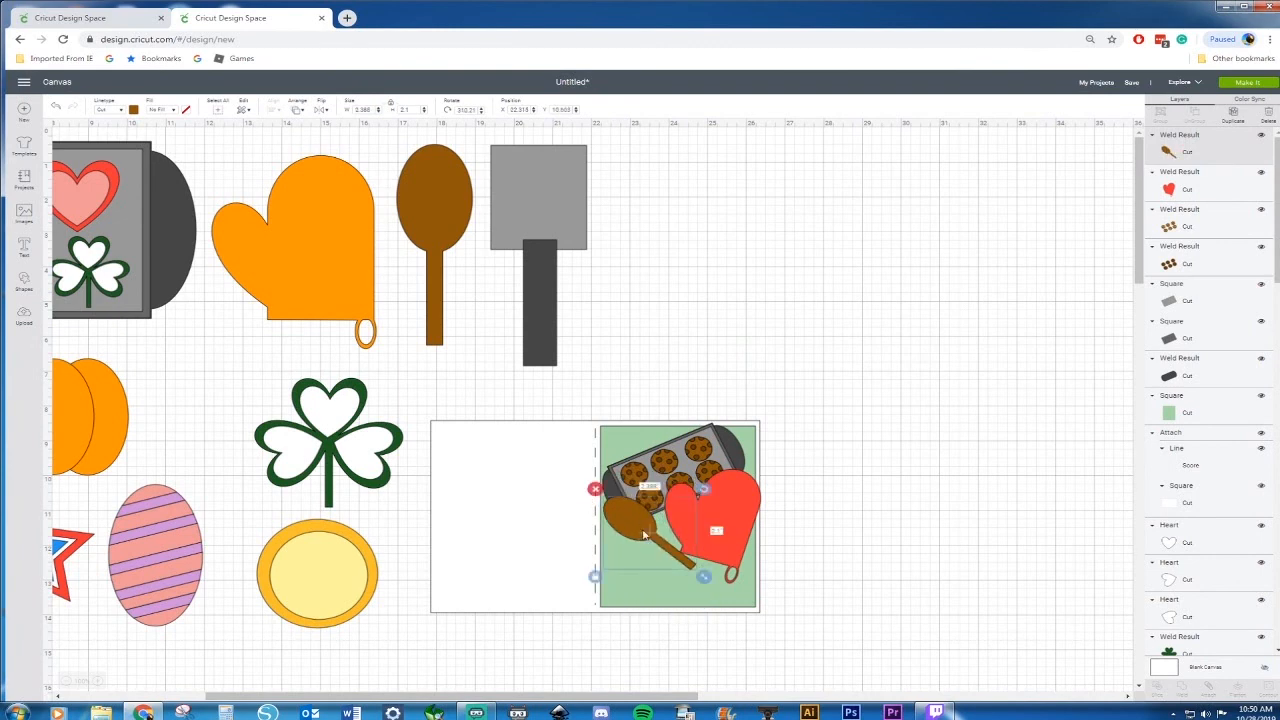
# Darken the spoon copy's brown fill colour in the colour picker
pyautogui.click(133, 110)
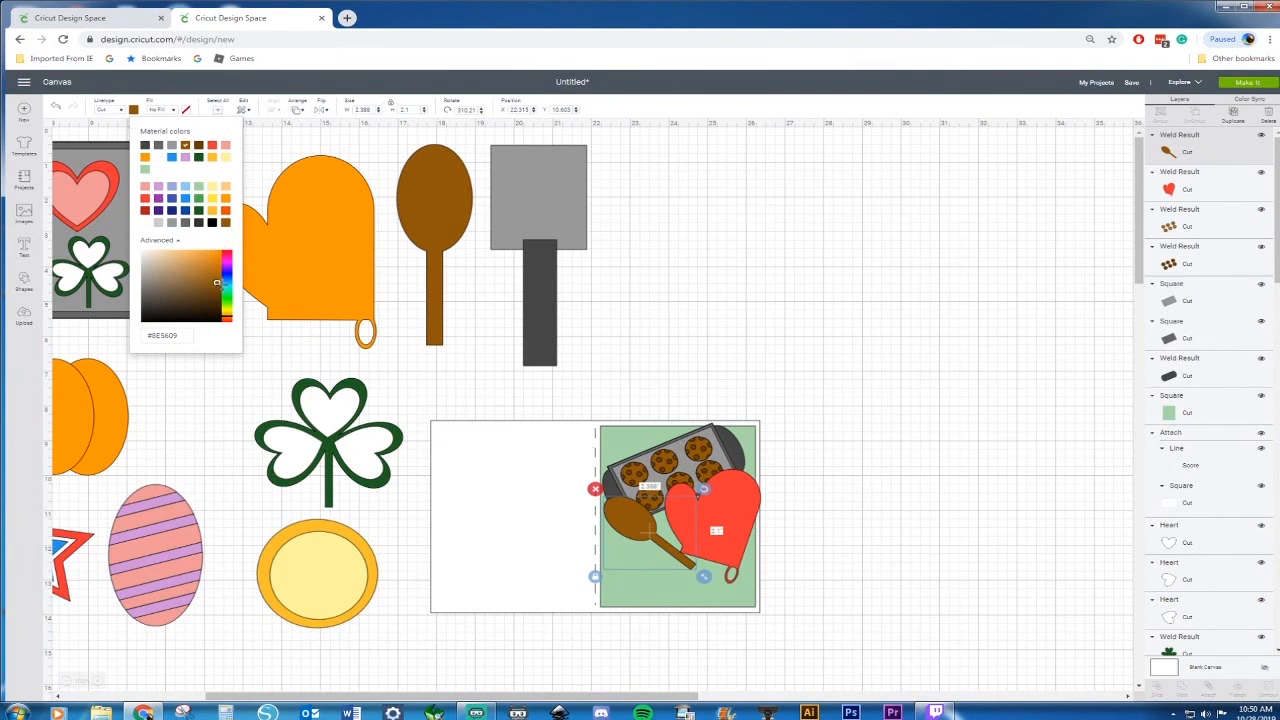
pyautogui.moveTo(213, 284); pyautogui.dragTo(190, 288)
pyautogui.moveTo(189, 288); pyautogui.dragTo(191, 295)
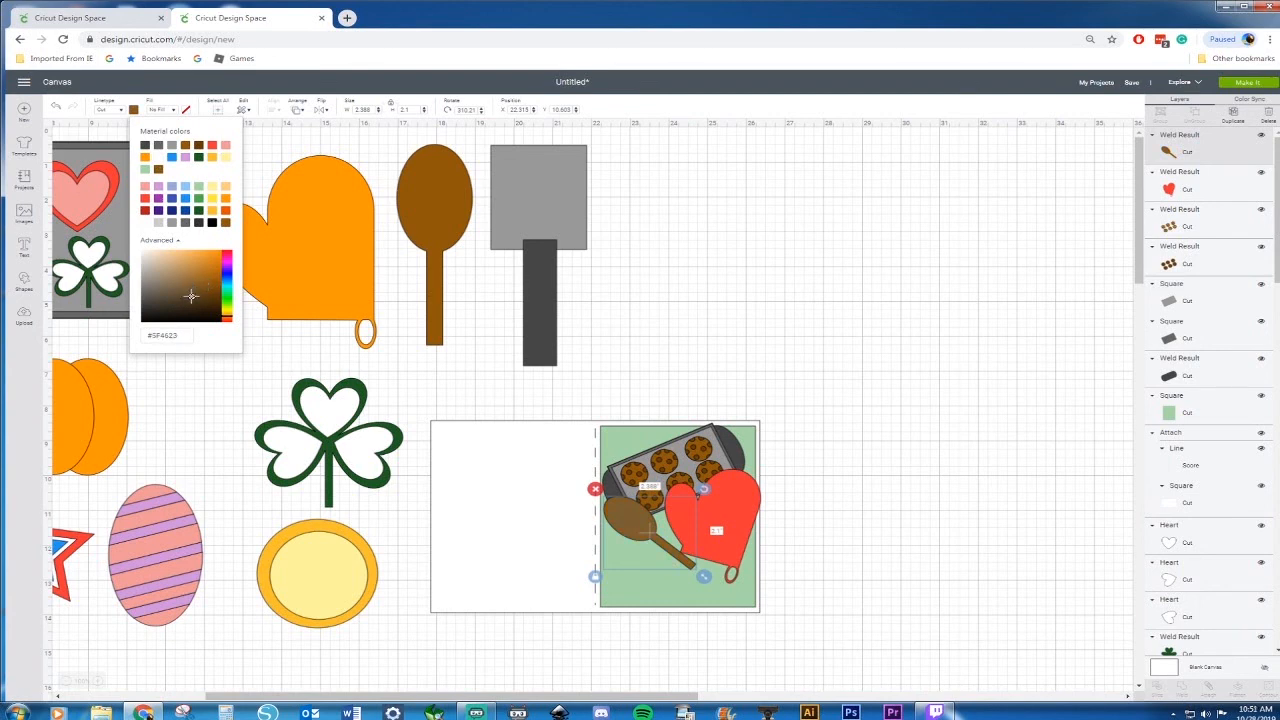
pyautogui.click(800, 320)
# Insert a new square shape and move it just below the card
pyautogui.hotkey('ctrl', '-')
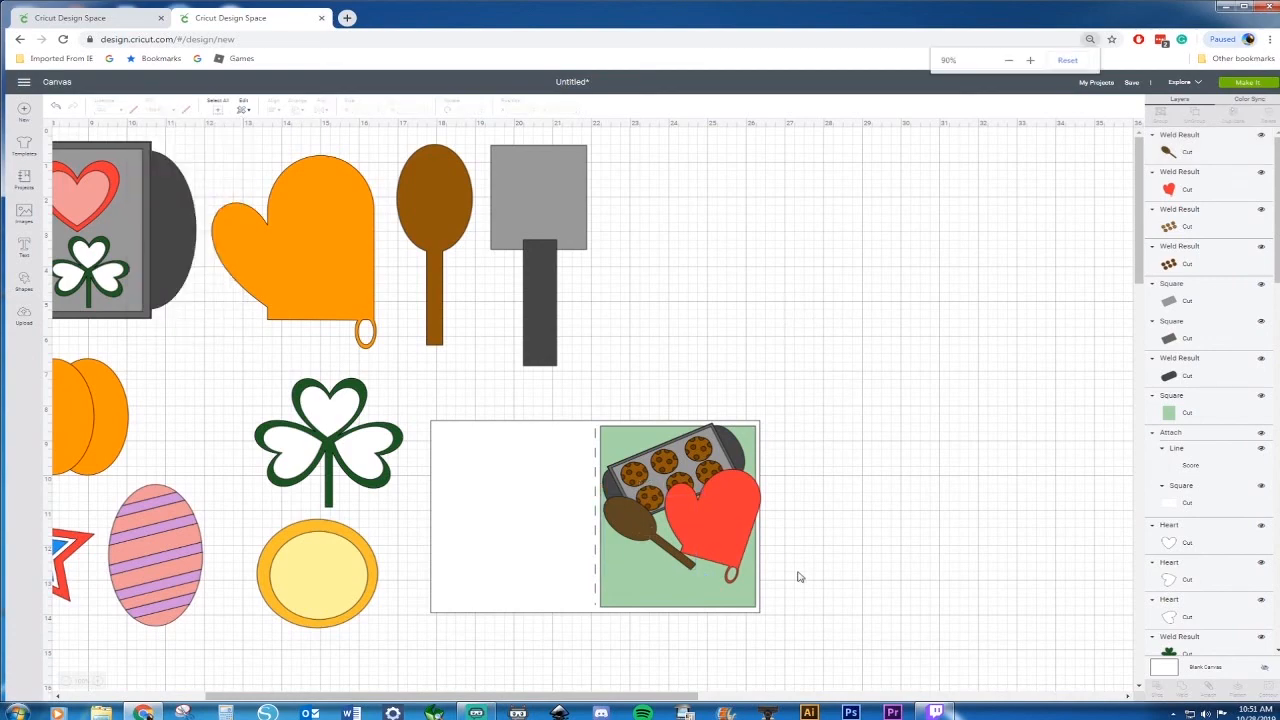
pyautogui.hotkey('ctrl', '+')
pyautogui.hotkey('ctrl', '+')
pyautogui.scroll(-3, 797, 570)
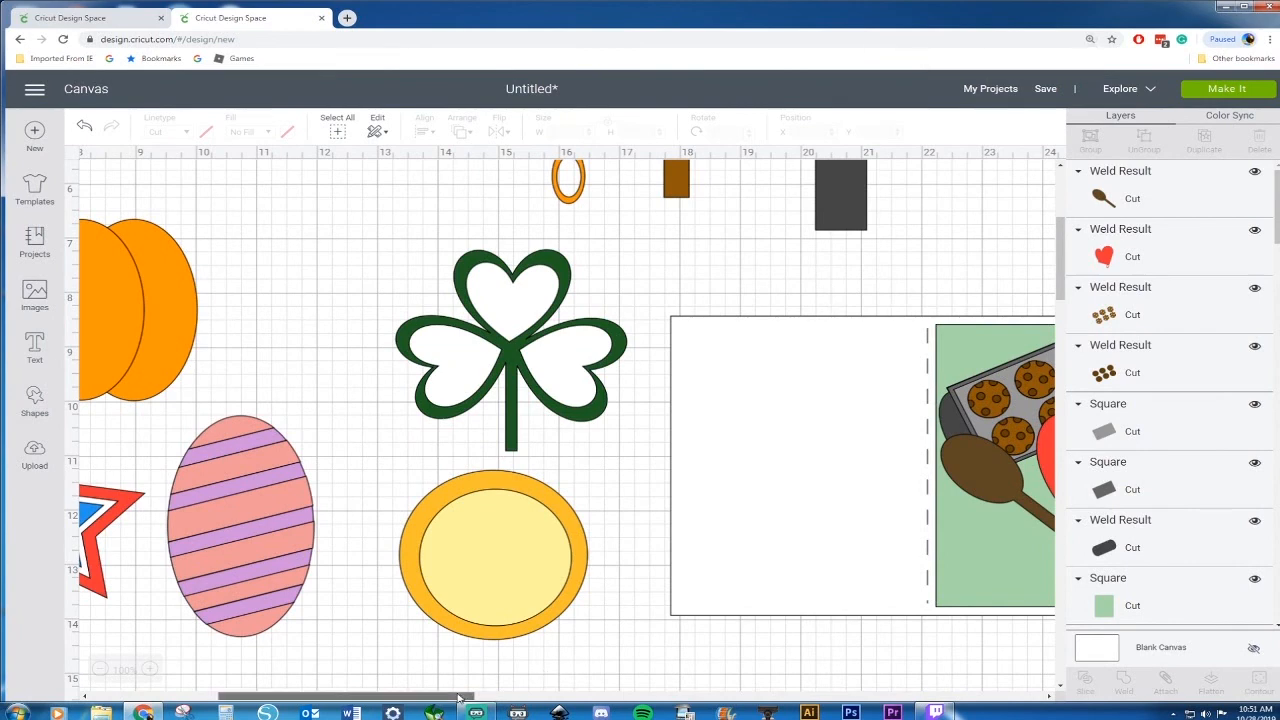
pyautogui.moveTo(459, 697); pyautogui.dragTo(586, 697)
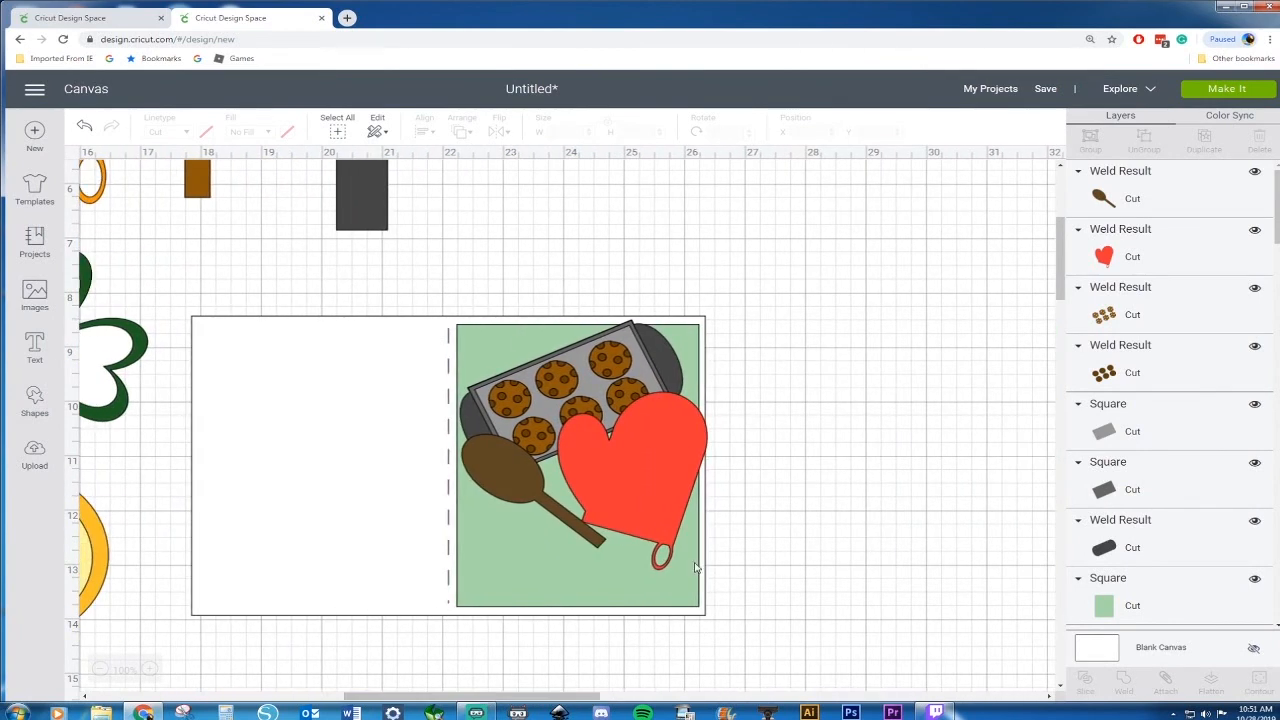
pyautogui.click(37, 405)
pyautogui.click(97, 300)
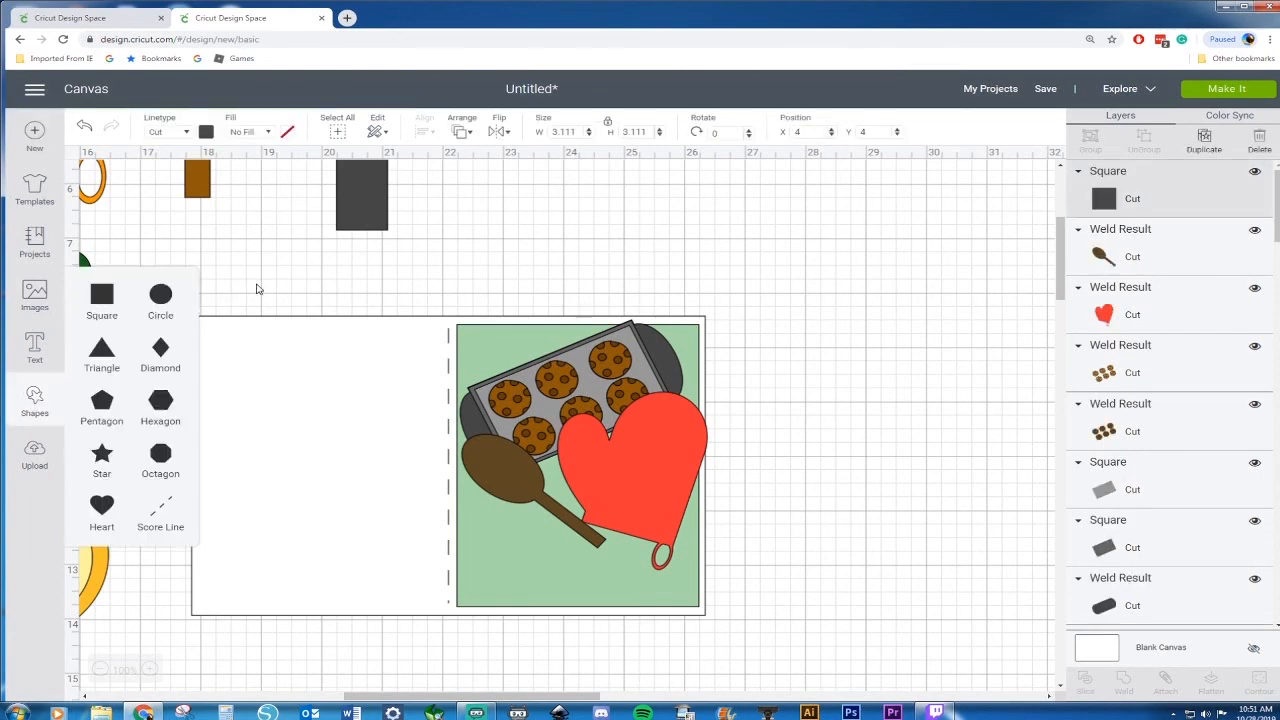
pyautogui.hotkey('ctrl', '-')
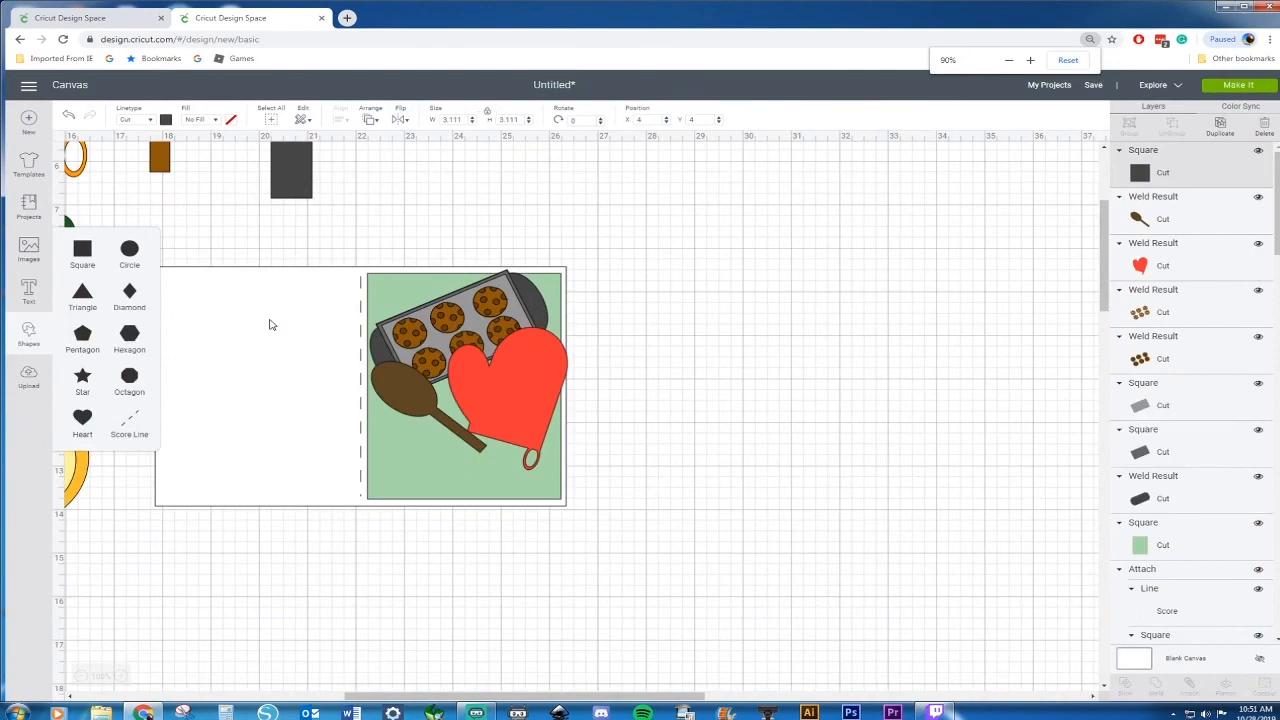
pyautogui.hotkey('ctrl', '-')
pyautogui.moveTo(571, 690); pyautogui.dragTo(307, 690)
pyautogui.moveTo(303, 168); pyautogui.dragTo(896, 600)
pyautogui.moveTo(499, 696); pyautogui.dragTo(694, 696)
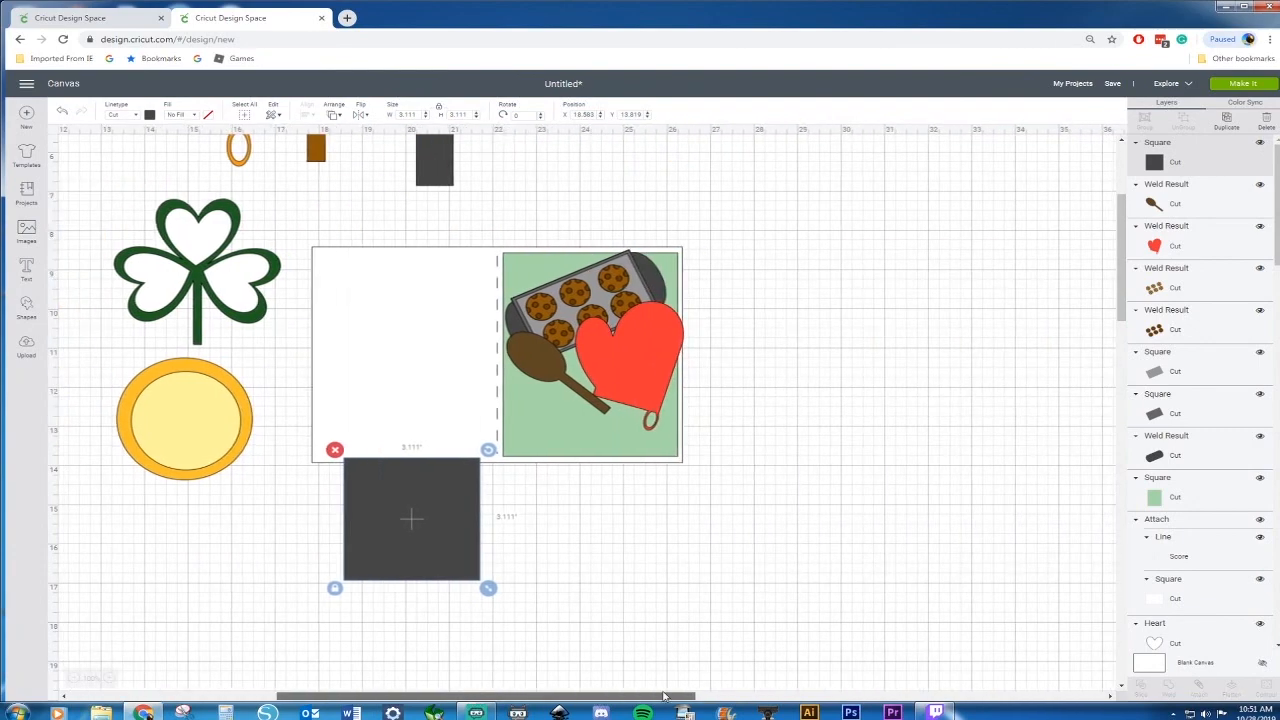
pyautogui.moveTo(565, 531); pyautogui.dragTo(581, 525)
# Unlock the square's proportions and resize it into a 3.875 × 1.278 in strip along the green panel's bottom
pyautogui.hotkey('ctrl', '+')
pyautogui.hotkey('ctrl', '+')
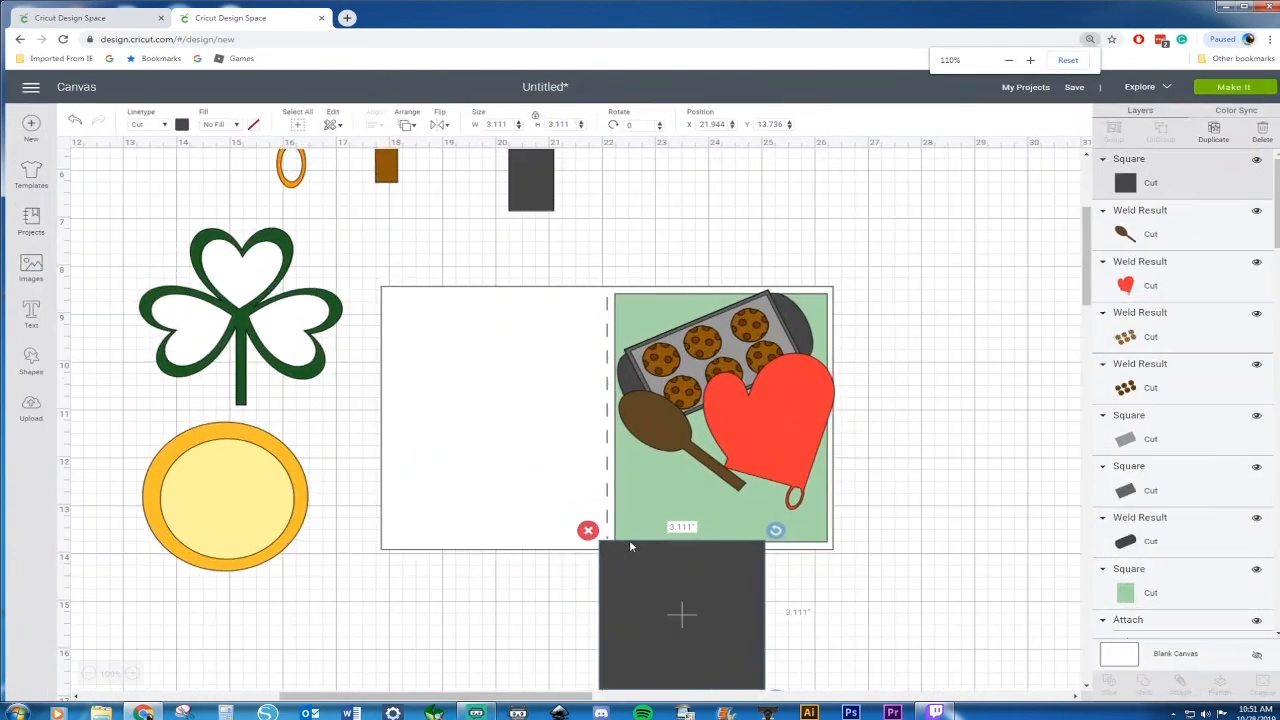
pyautogui.moveTo(668, 652); pyautogui.dragTo(685, 575)
pyautogui.click(606, 622)
pyautogui.moveTo(793, 621); pyautogui.dragTo(841, 533)
pyautogui.moveTo(776, 486); pyautogui.dragTo(777, 499)
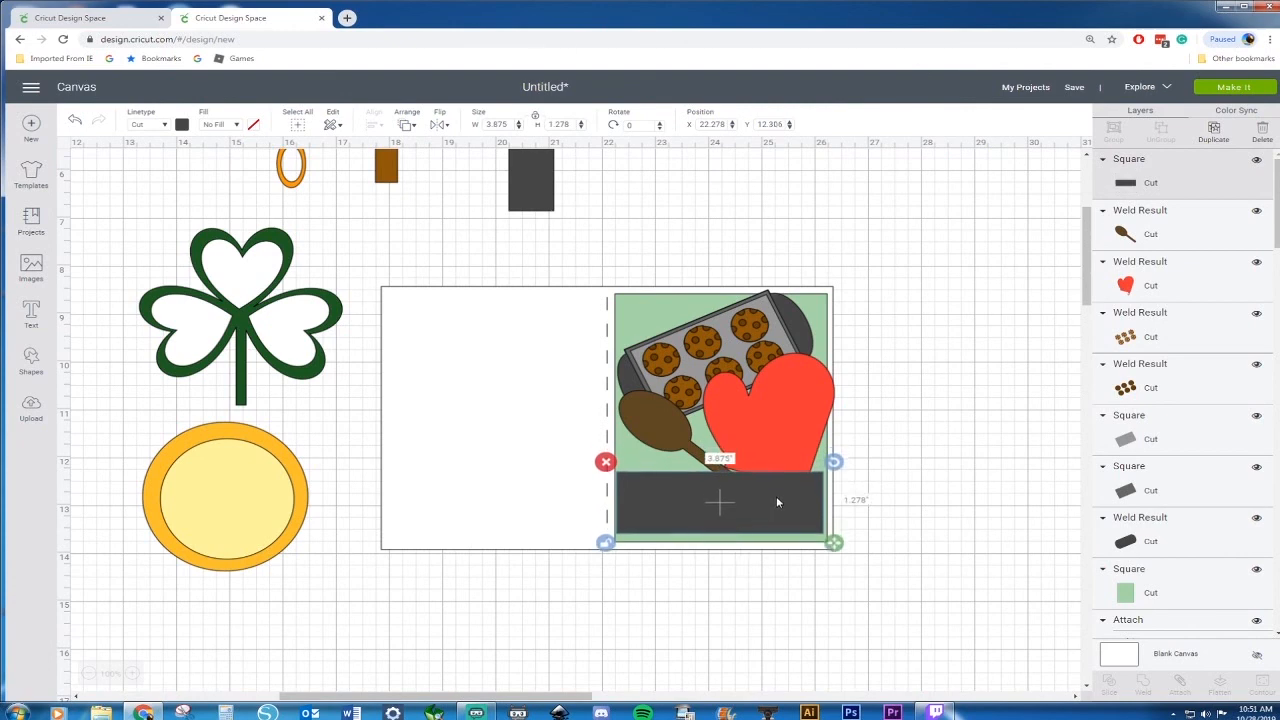
# Color the strip dark green and paste a duplicate of it
pyautogui.click(182, 124)
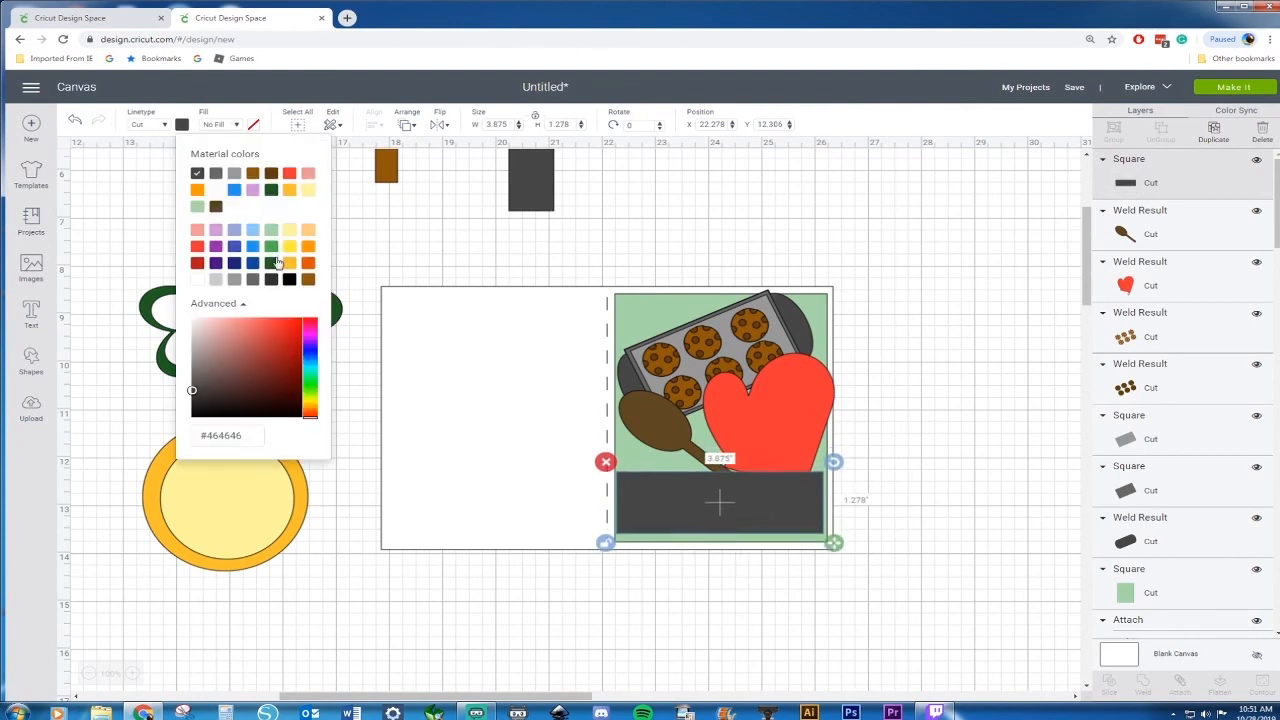
pyautogui.click(272, 263)
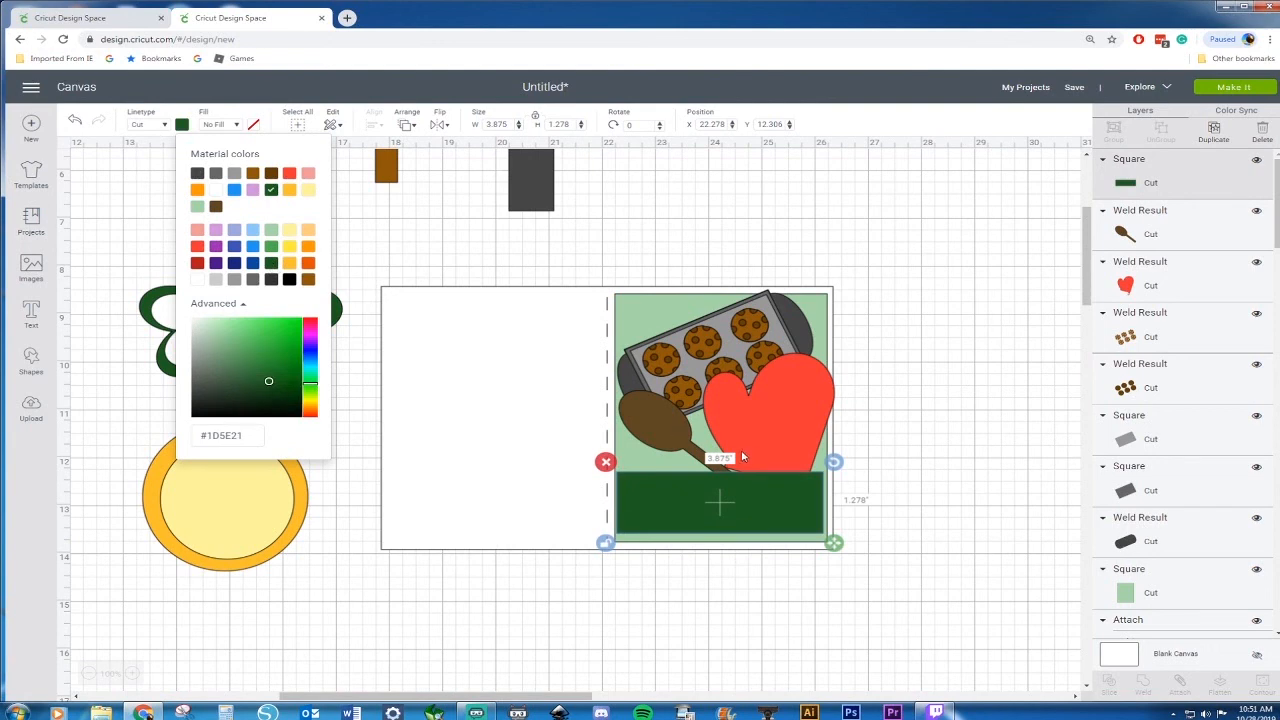
pyautogui.hotkey('ctrl', 'c')
pyautogui.hotkey('ctrl', 'v')
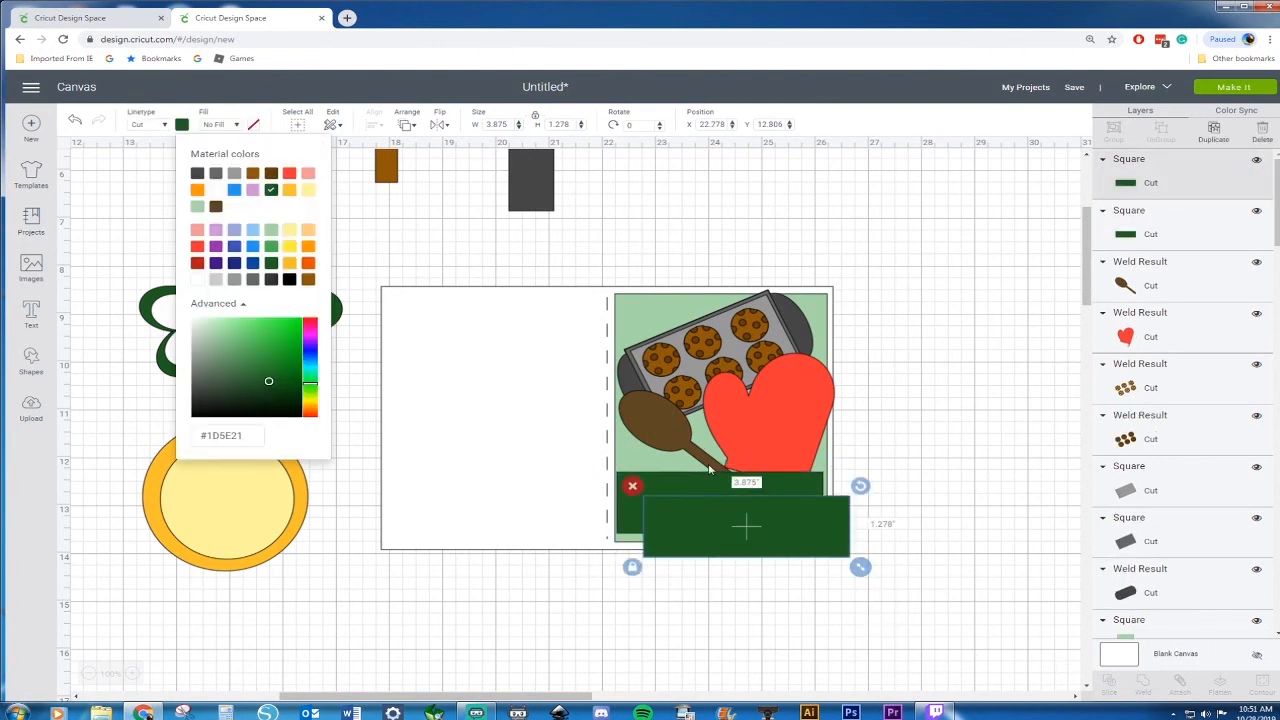
# Color the duplicate strip white and resize it to sit inset within the dark green strip as a label panel
pyautogui.click(216, 190)
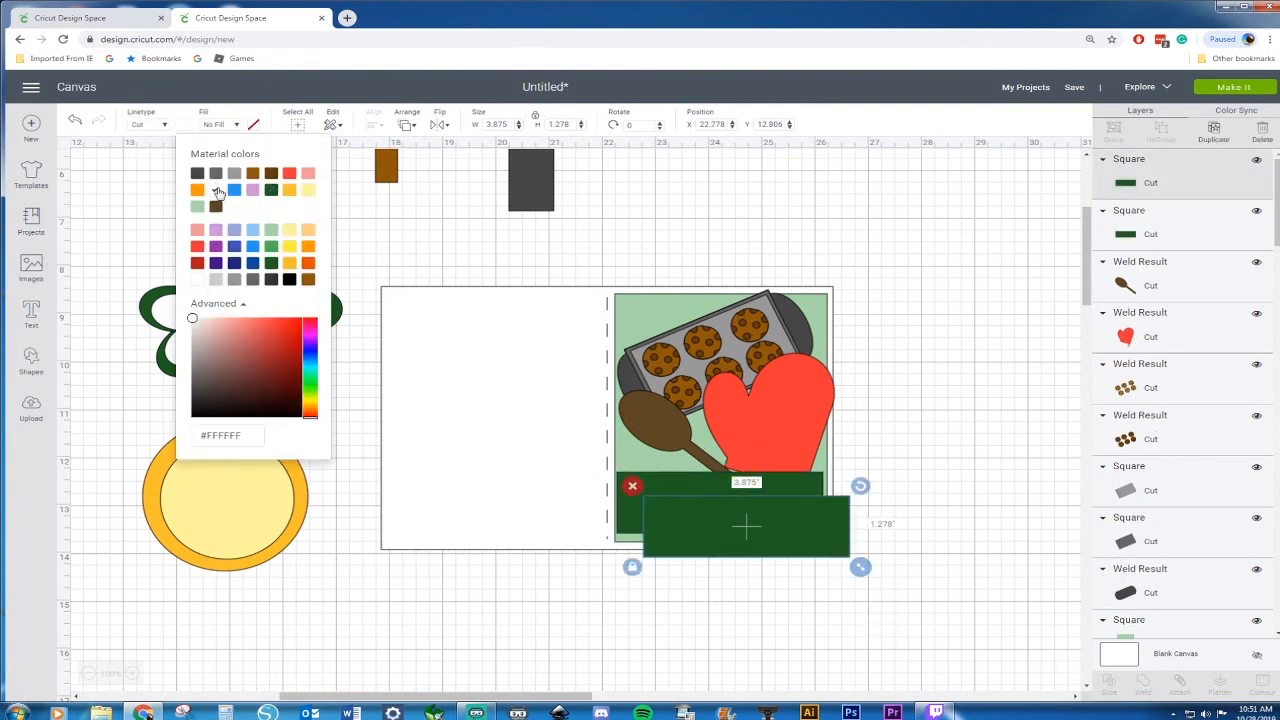
pyautogui.moveTo(731, 534); pyautogui.dragTo(708, 519)
pyautogui.moveTo(841, 548)
pyautogui.mouseDown()
pyautogui.moveTo(824, 541)
pyautogui.moveTo(836, 543)
pyautogui.mouseUp()
pyautogui.click(905, 528)
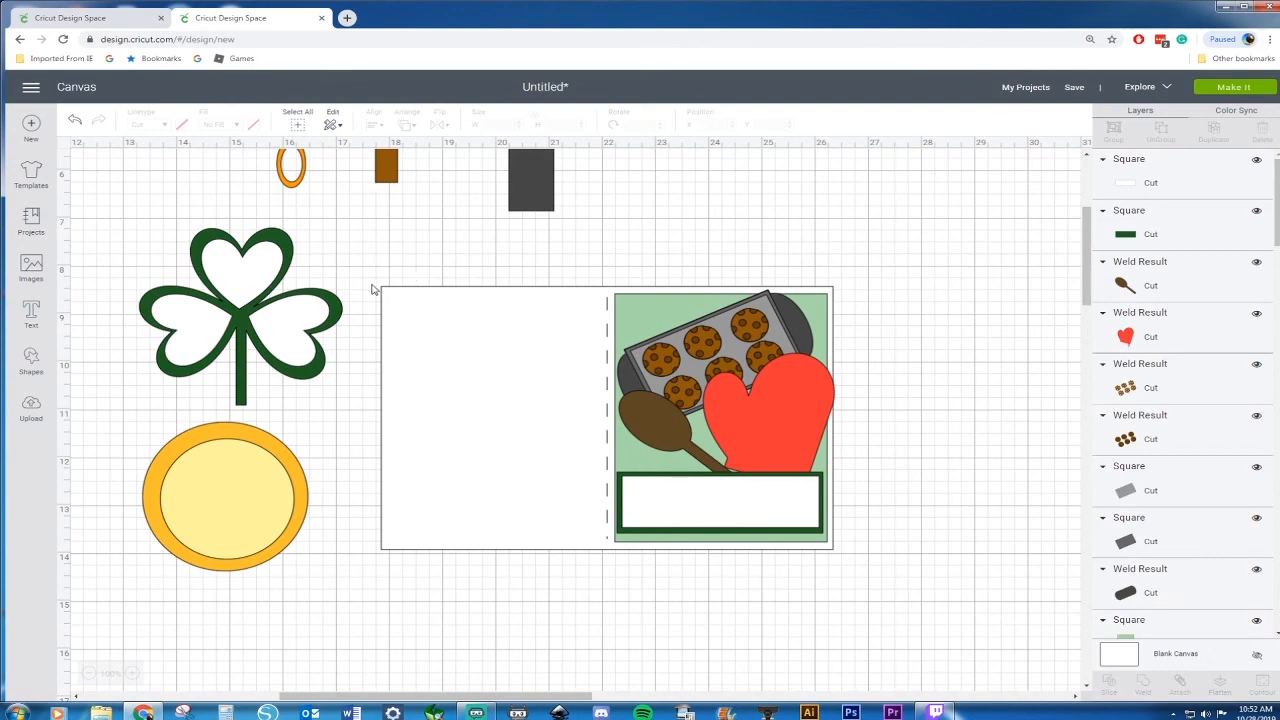
# Survey all the finished shapes and the decorated card across the whole canvas
pyautogui.hotkey('ctrl', '-')
pyautogui.hotkey('ctrl', '-')
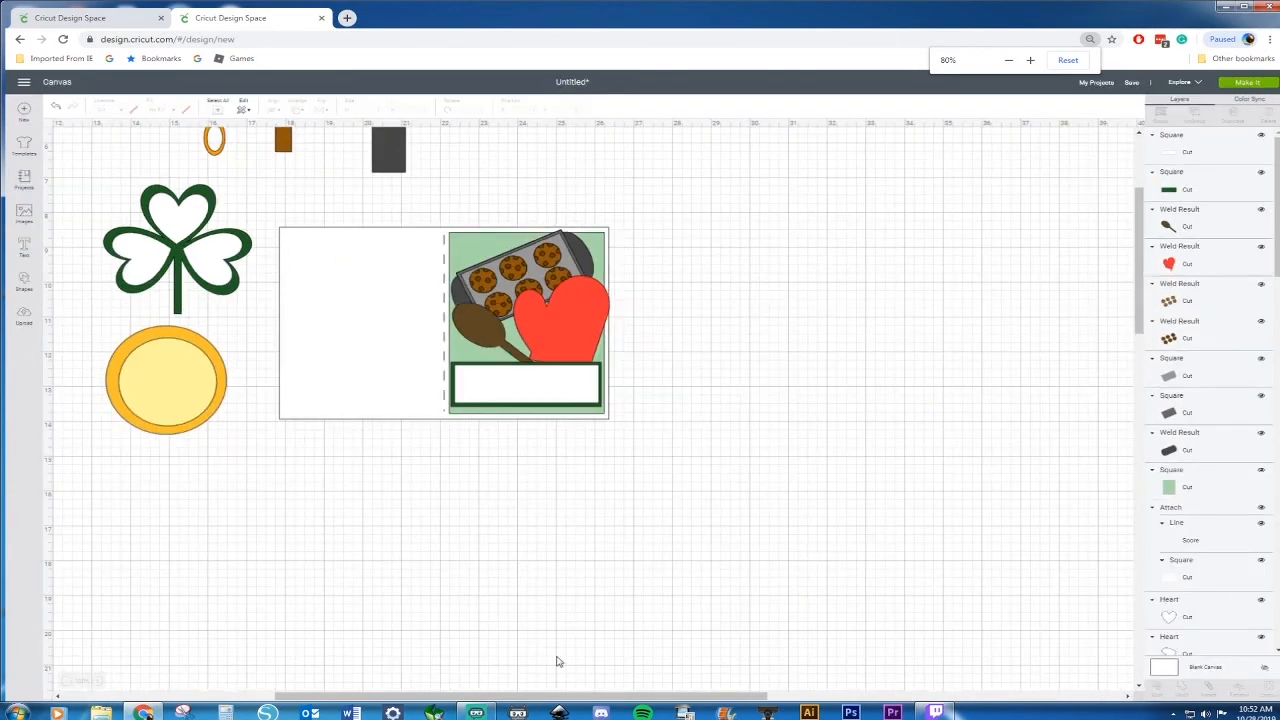
pyautogui.hscroll(-5, 553, 657)
pyautogui.scroll(3, 394, 651)
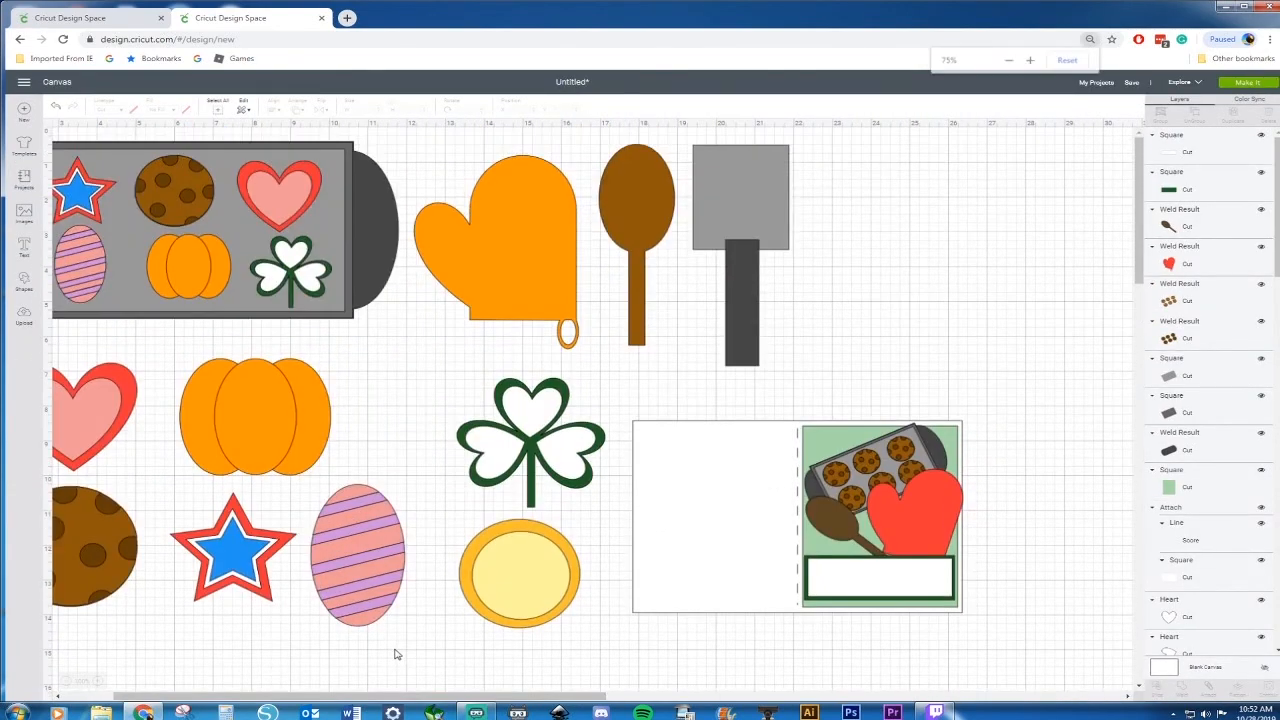
pyautogui.hotkey('ctrl', '-')
pyautogui.hotkey('ctrl', '-')
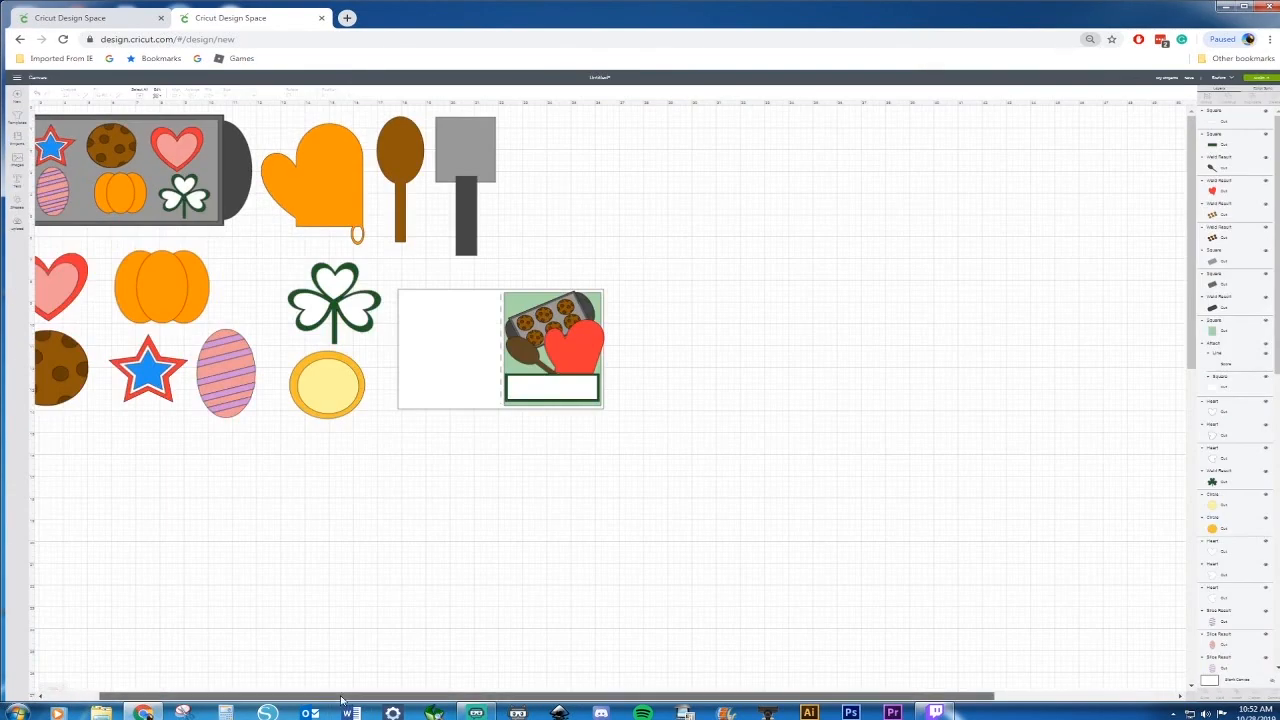
pyautogui.moveTo(297, 696); pyautogui.dragTo(235, 695)
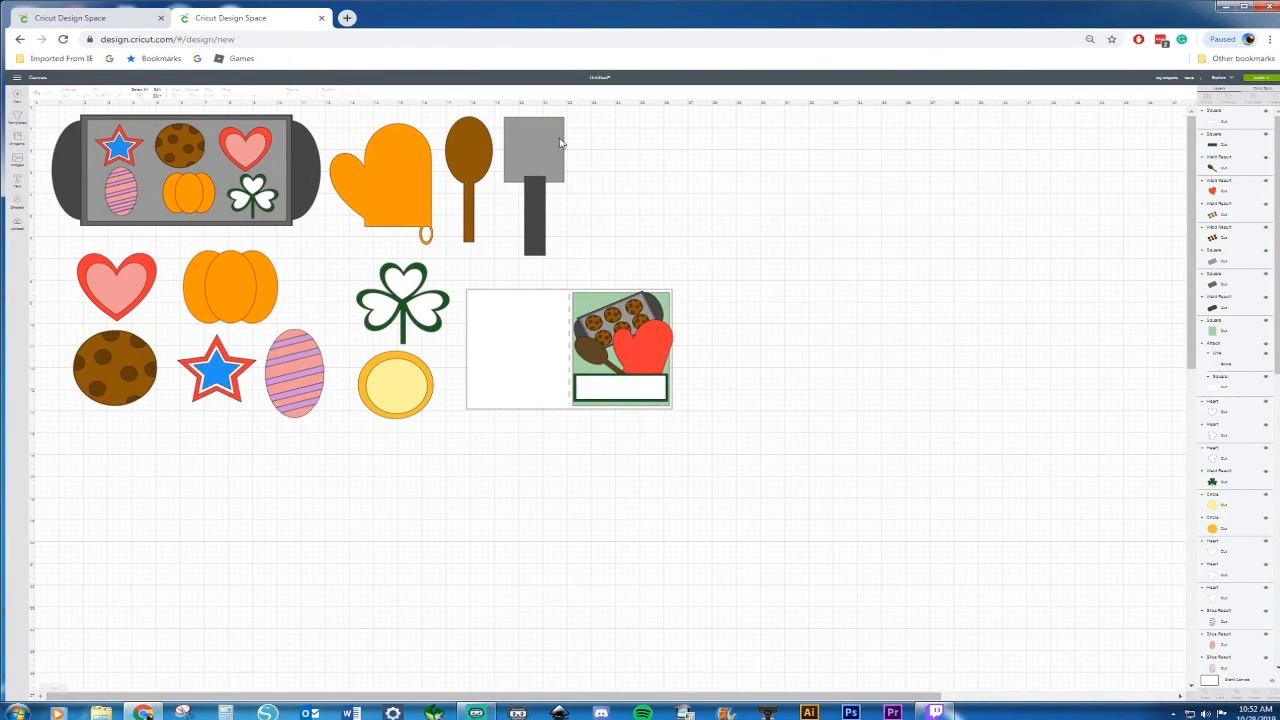
pyautogui.hotkey('ctrl', '+')
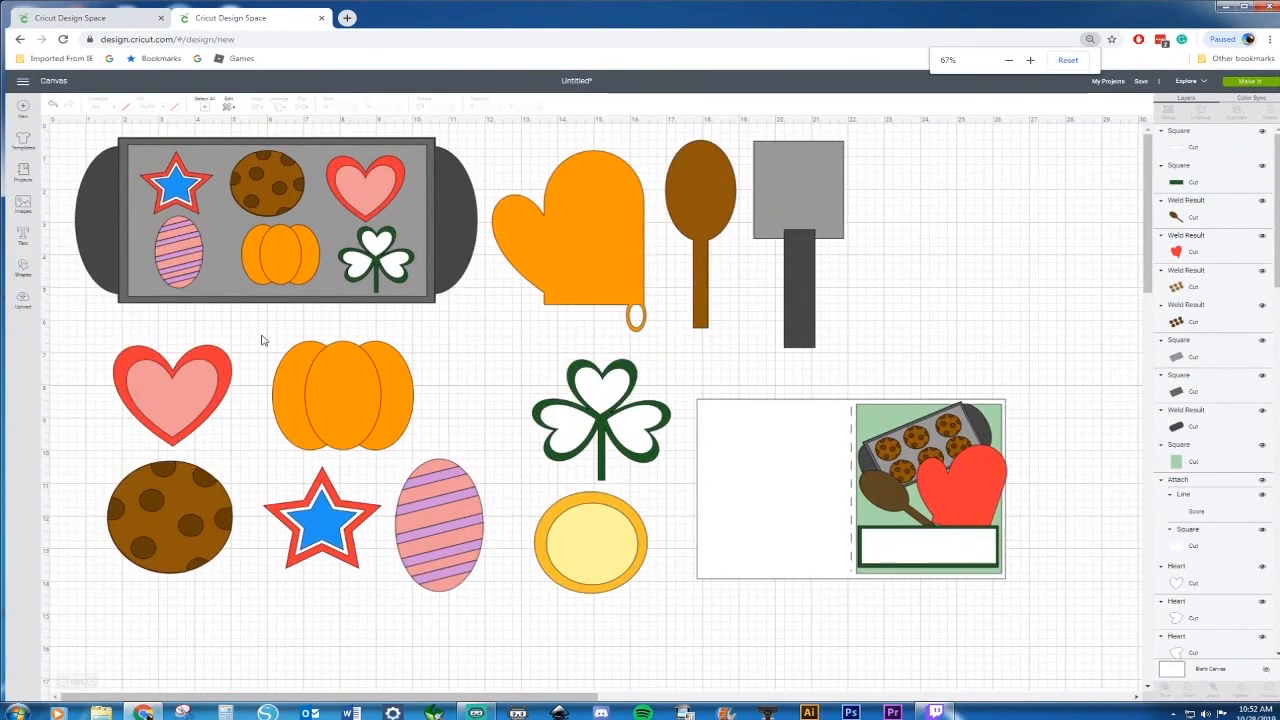